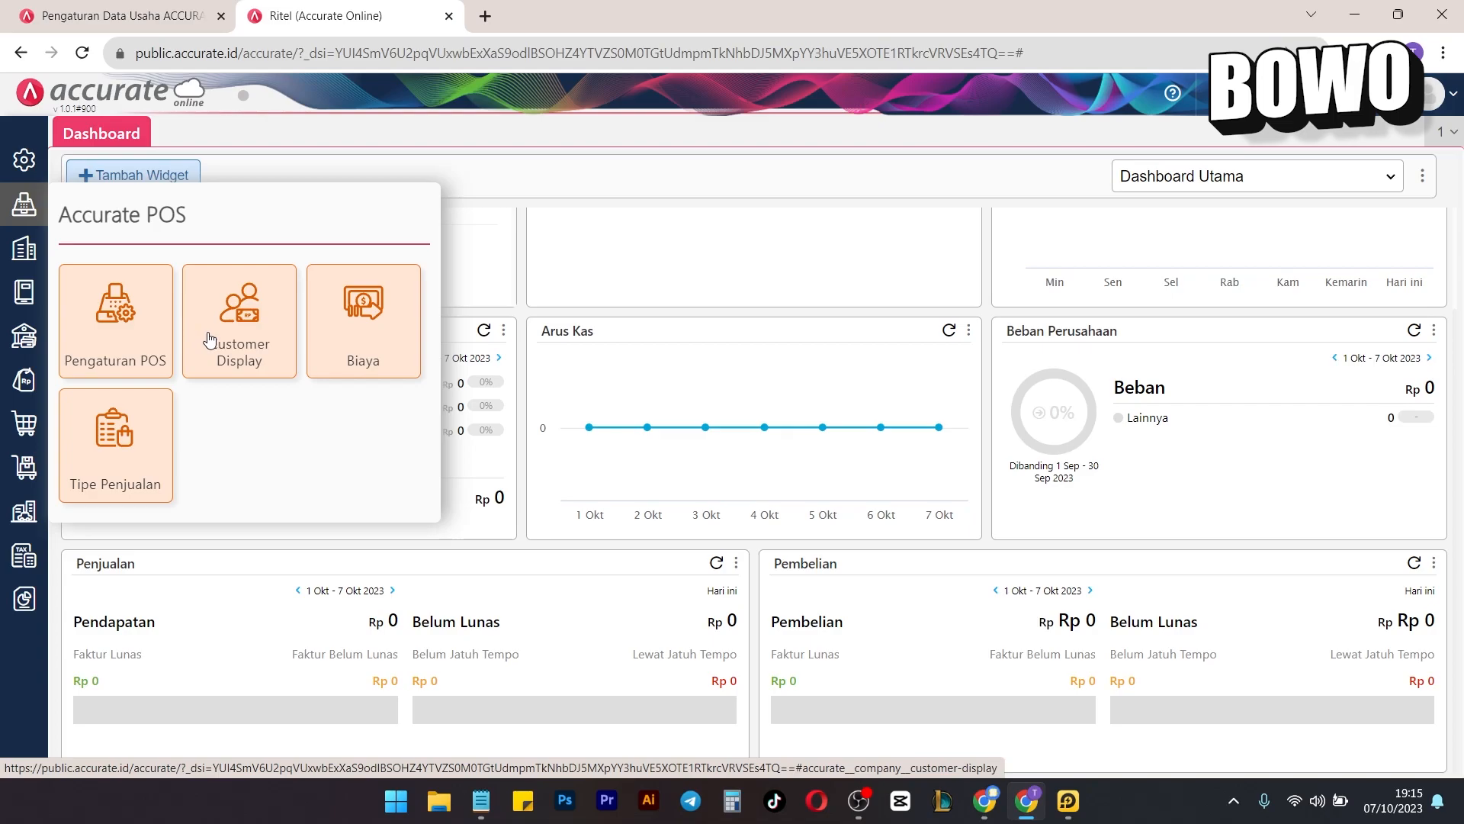
Browse the functions offered in the general ledger, cash and bank, sales, purchasing, inventory, fixed asset and report modules.
left_click(34, 267)
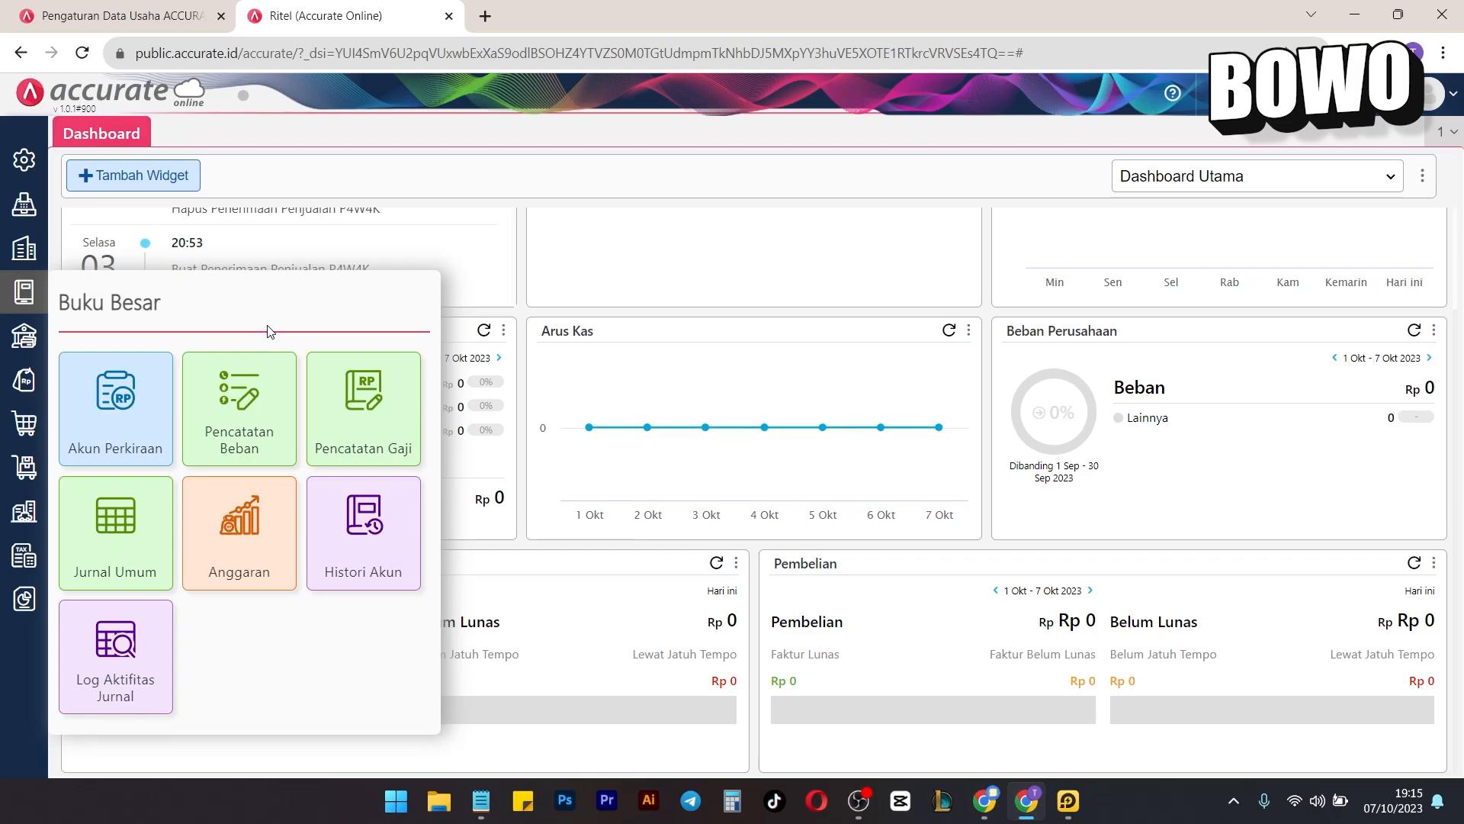
left_click(23, 335)
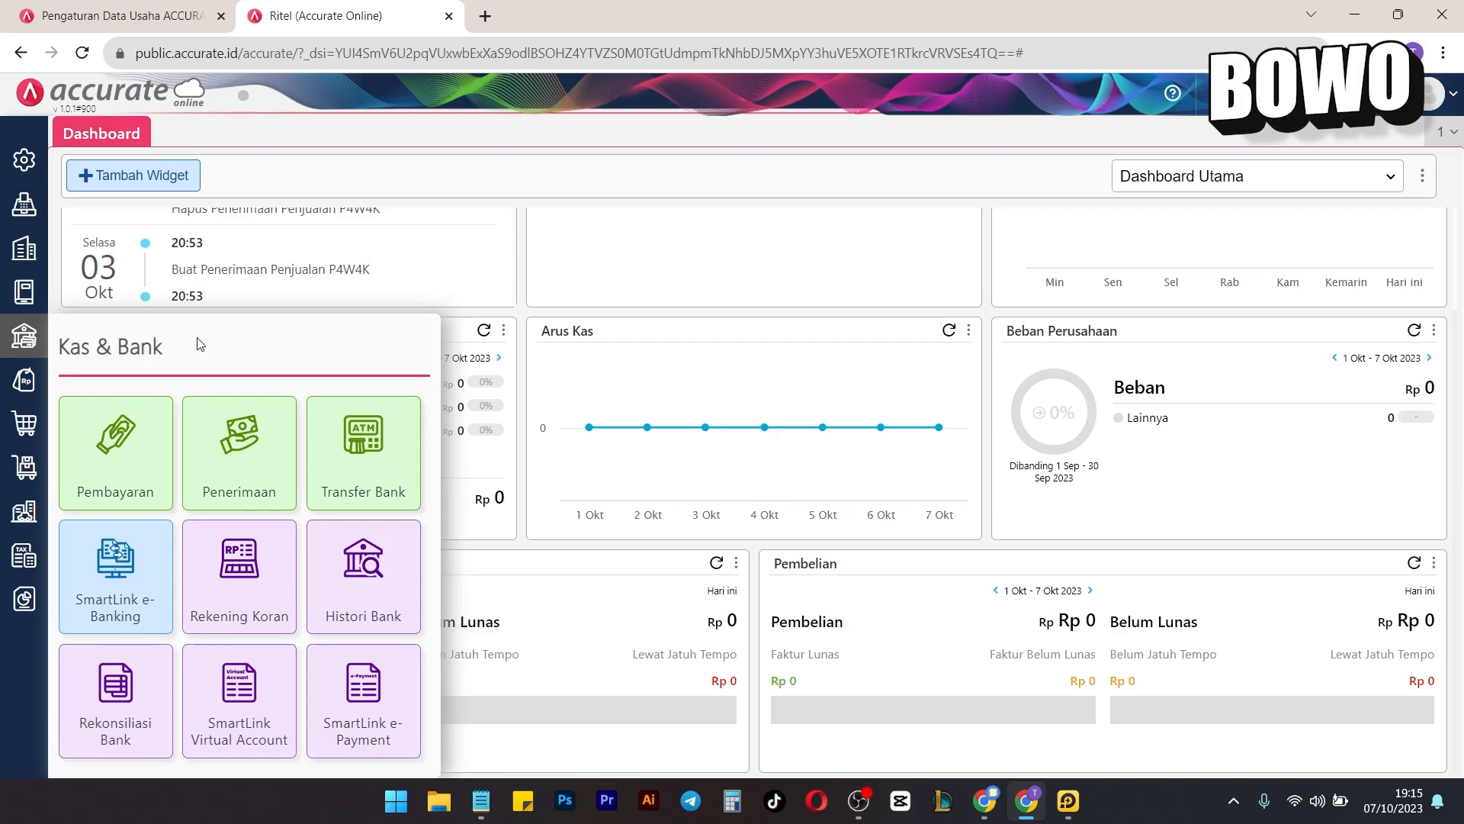
left_click(24, 379)
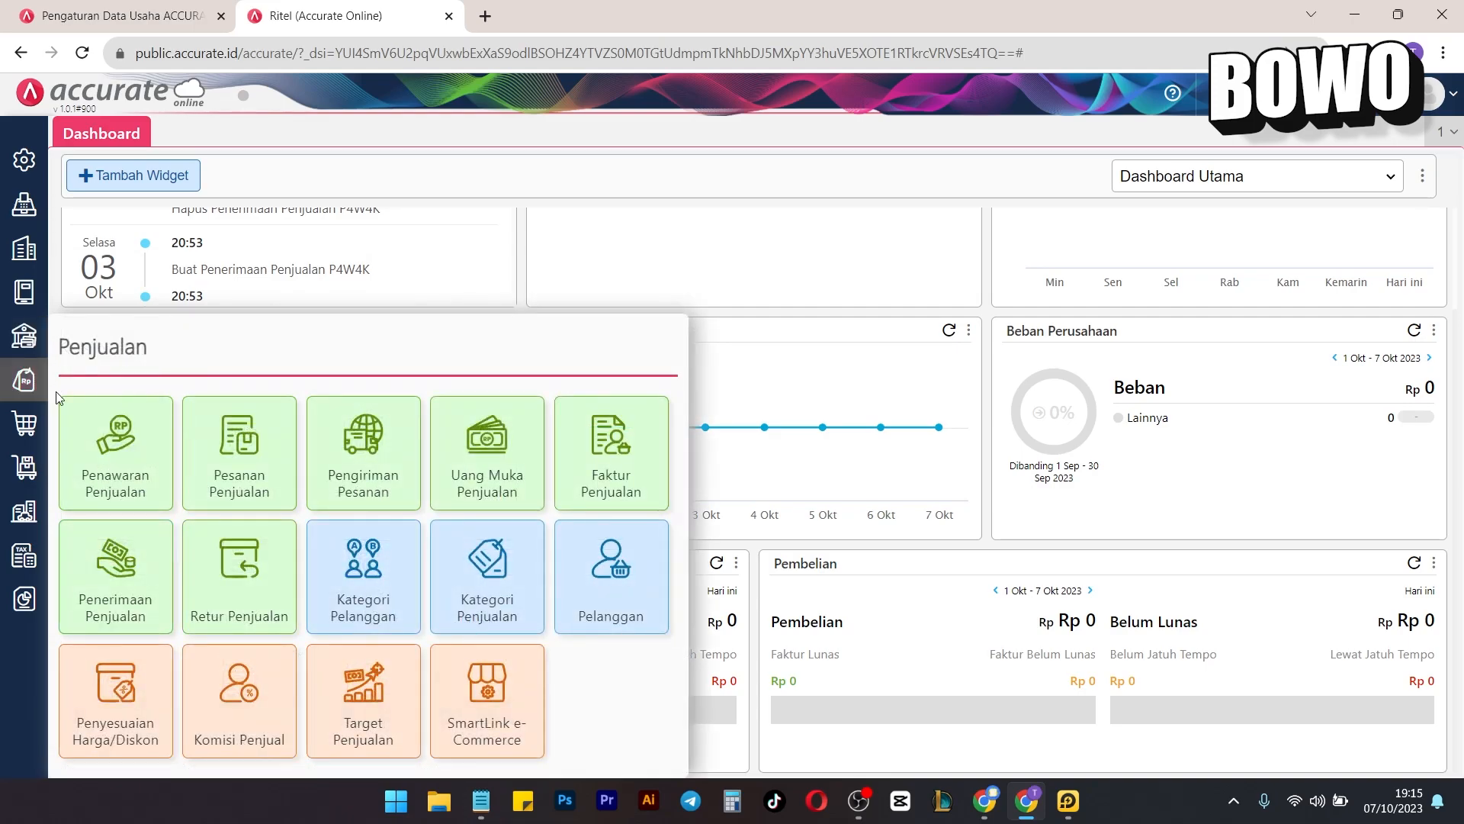
left_click(17, 425)
left_click(13, 477)
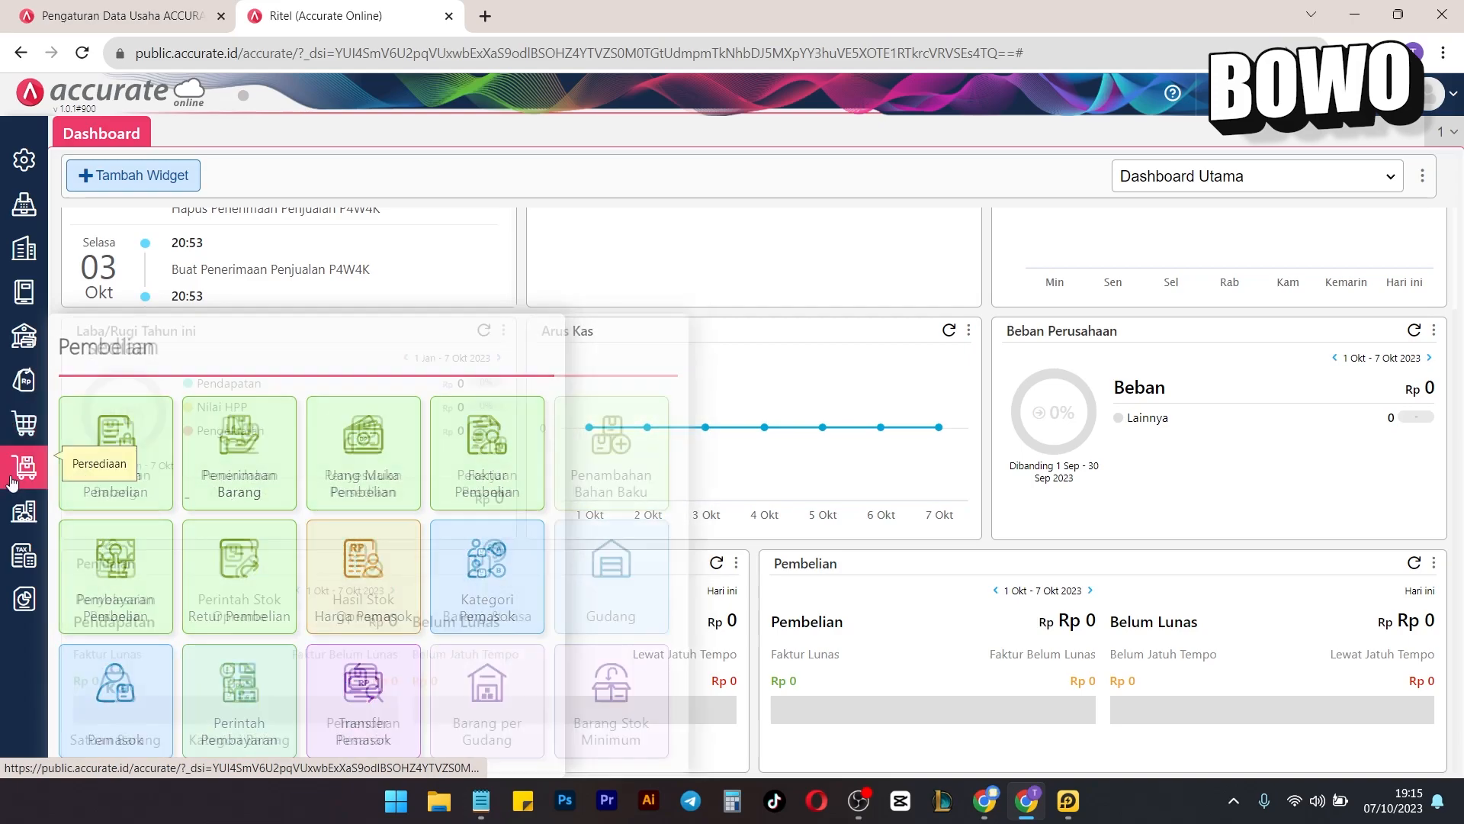
left_click(23, 512)
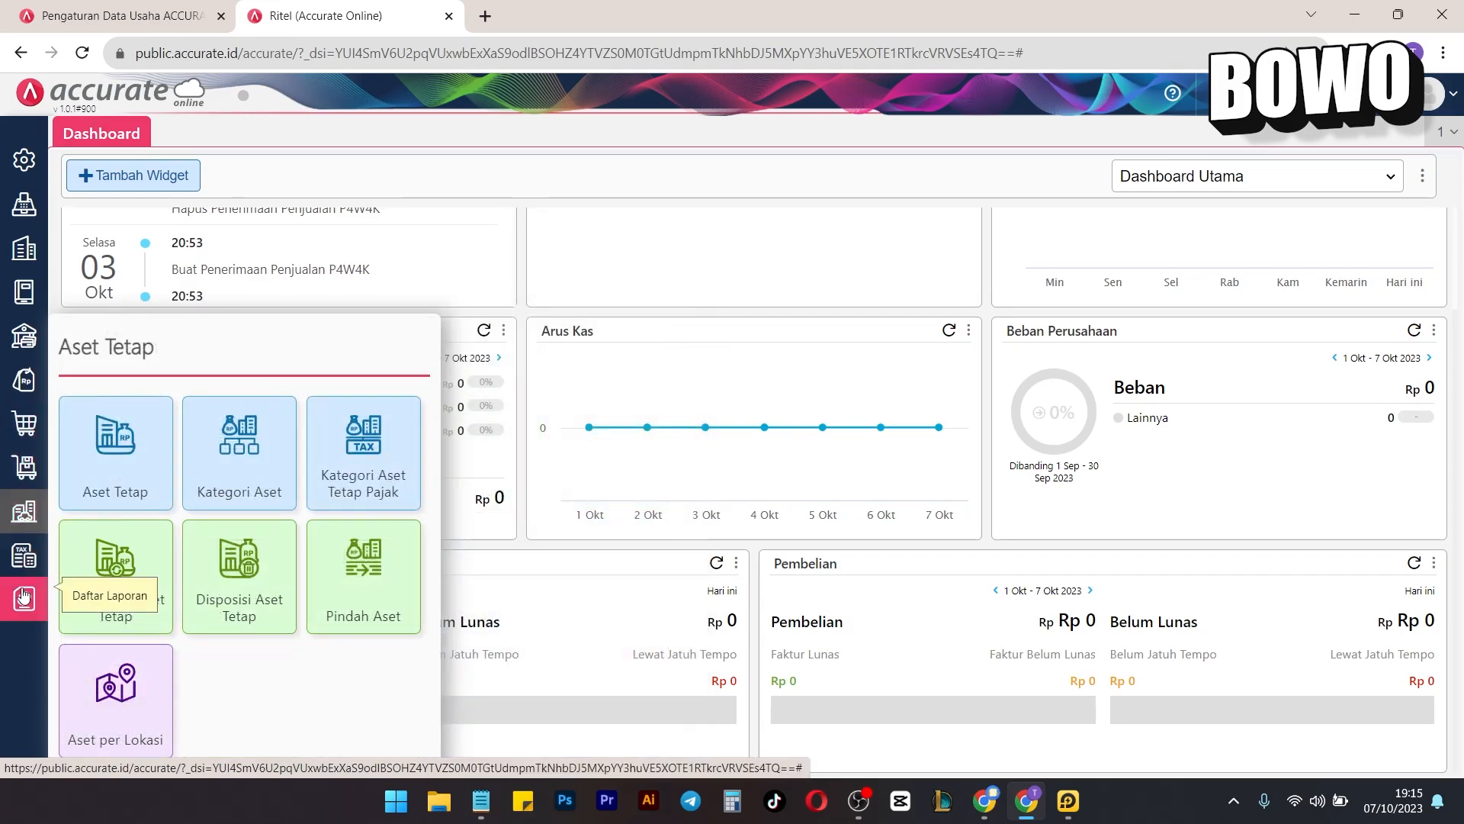
left_click(23, 598)
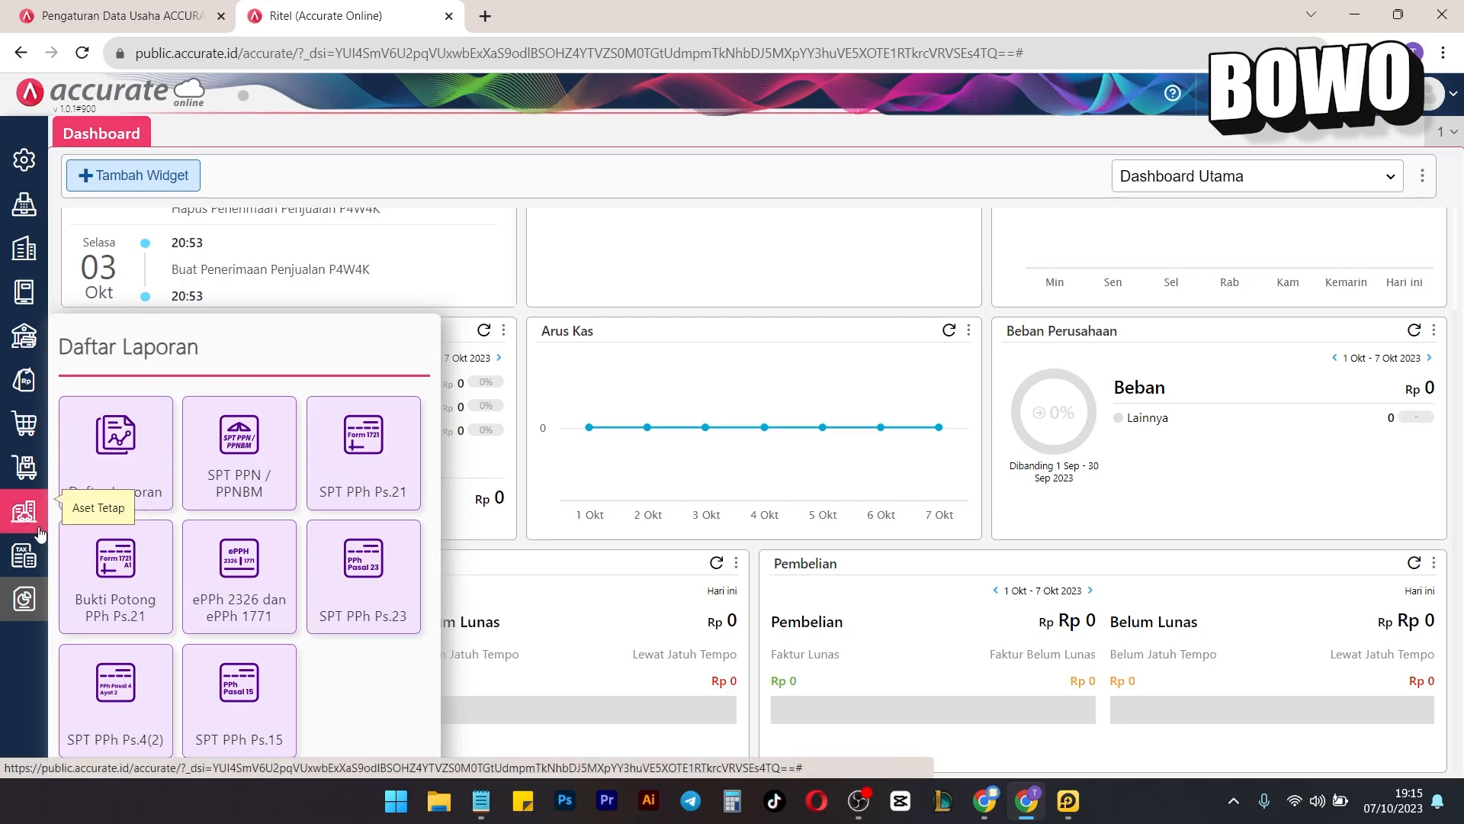
left_click(22, 564)
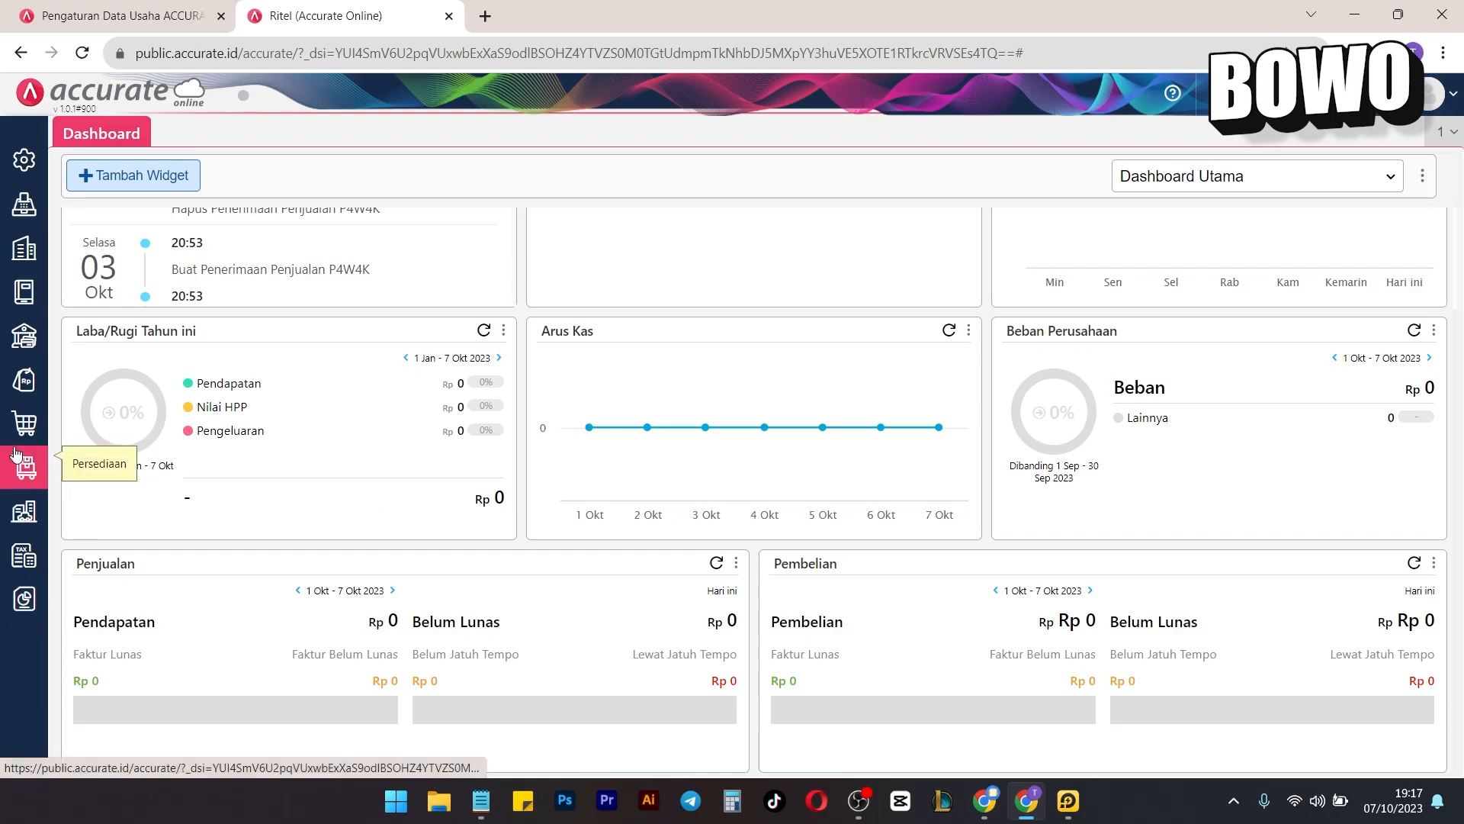
Open Barang & Jasa in the Persediaan module and enter "Tango" as the new item's name.
left_click(18, 485)
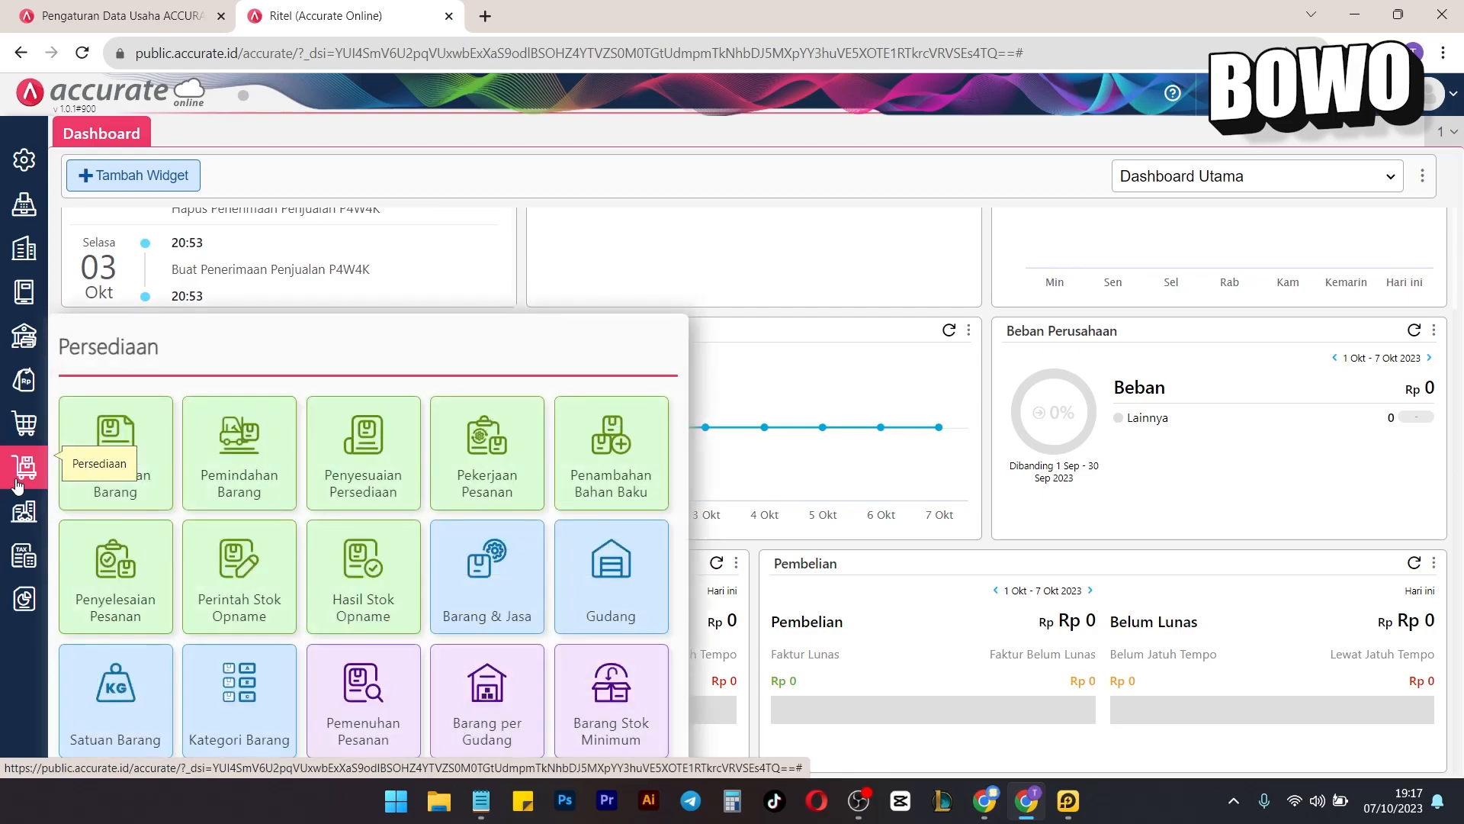
left_click(477, 601)
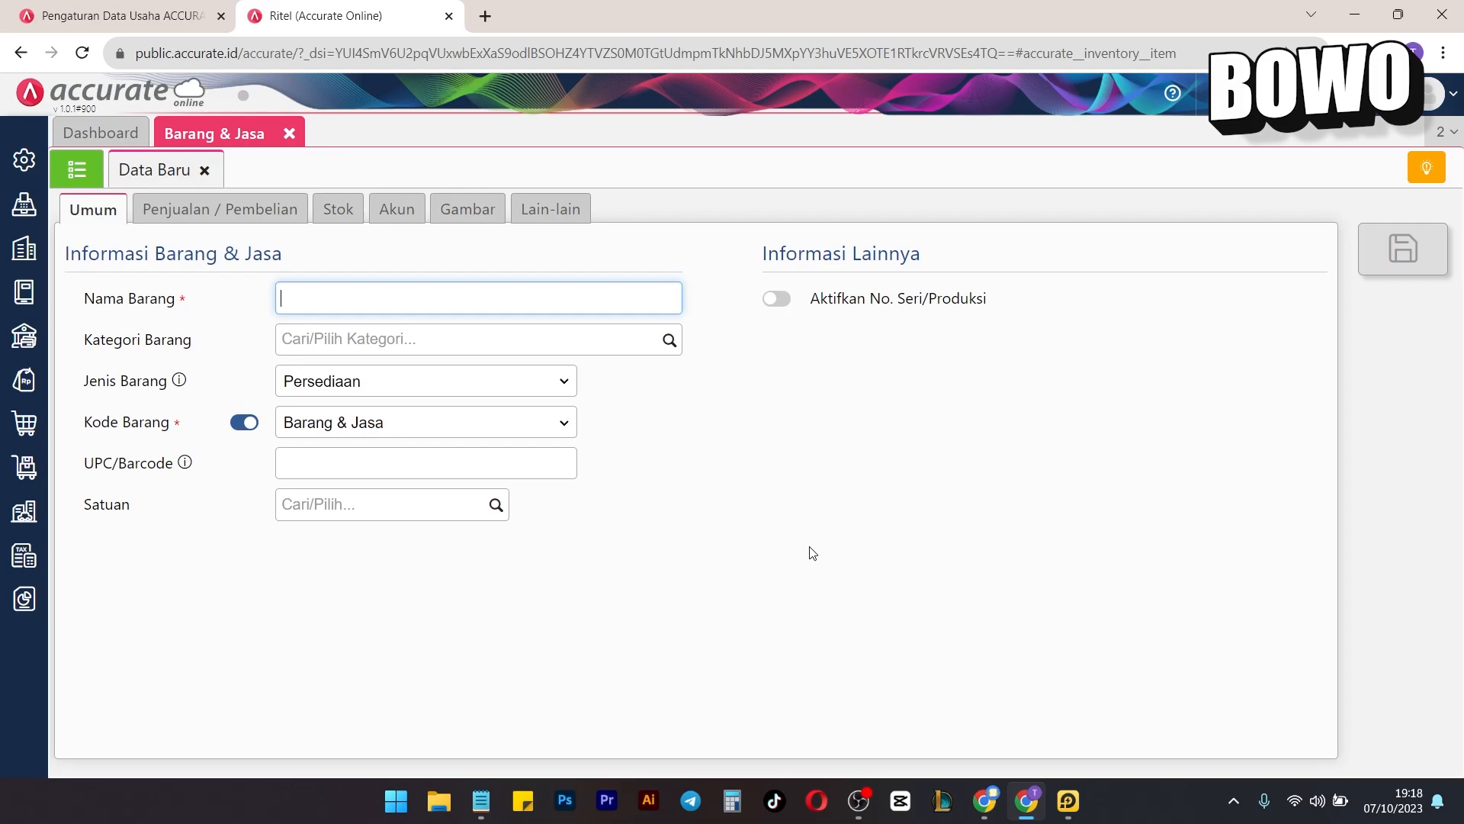
type("Tango")
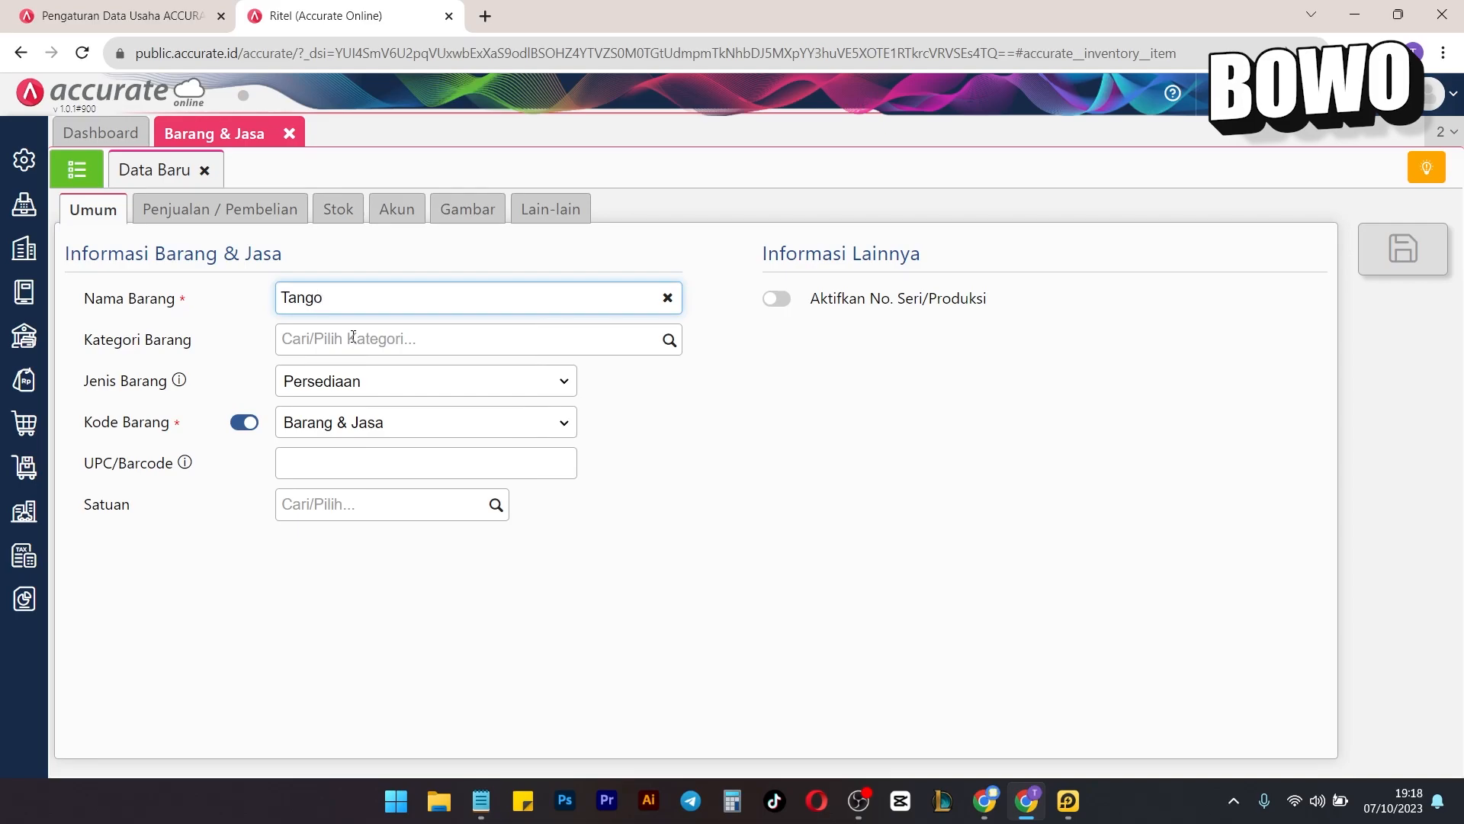
Check the product image files in the Desktop folder in File Explorer and return to the item form.
left_click(443, 803)
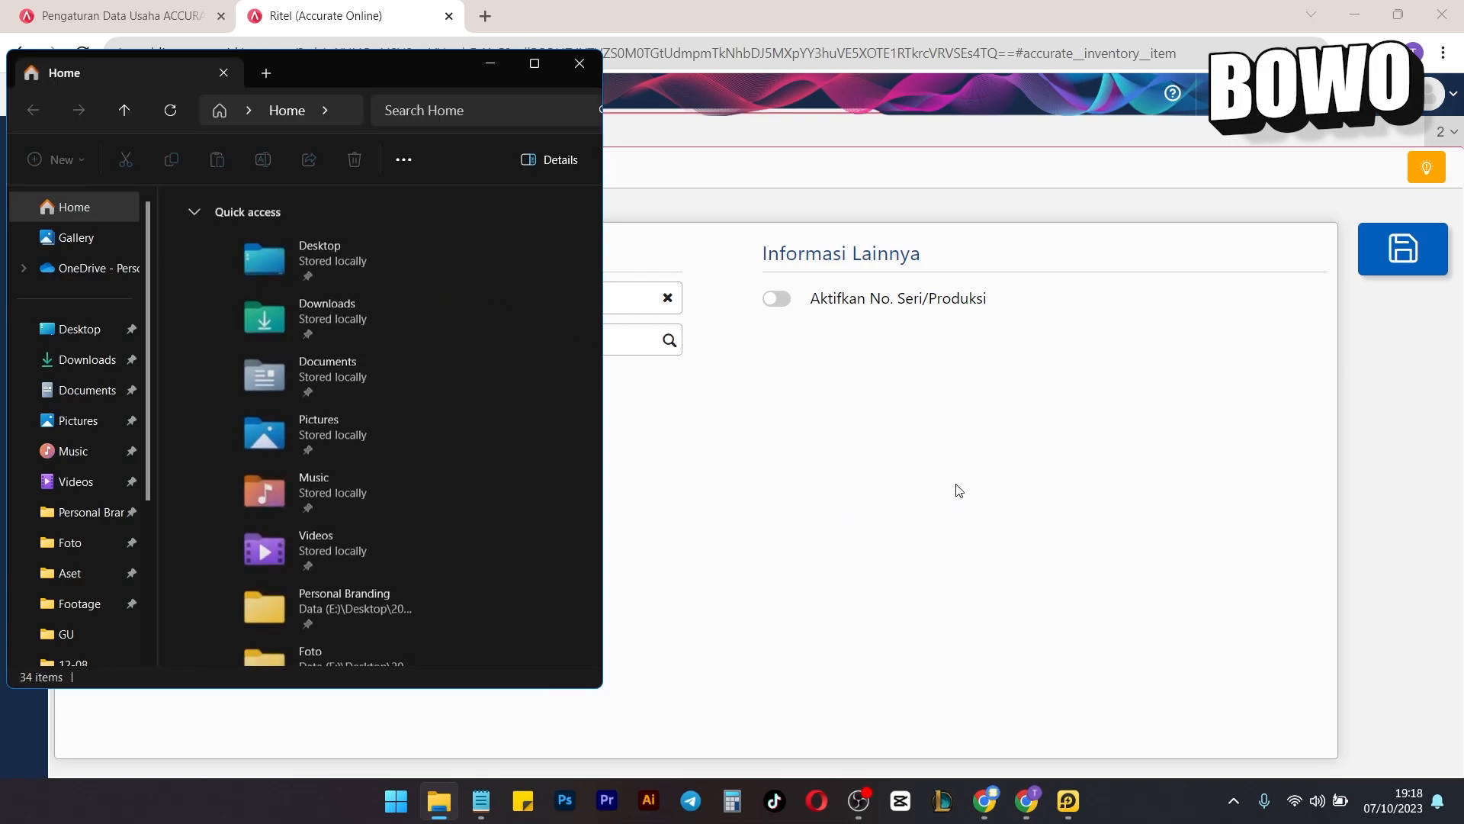
left_click(77, 330)
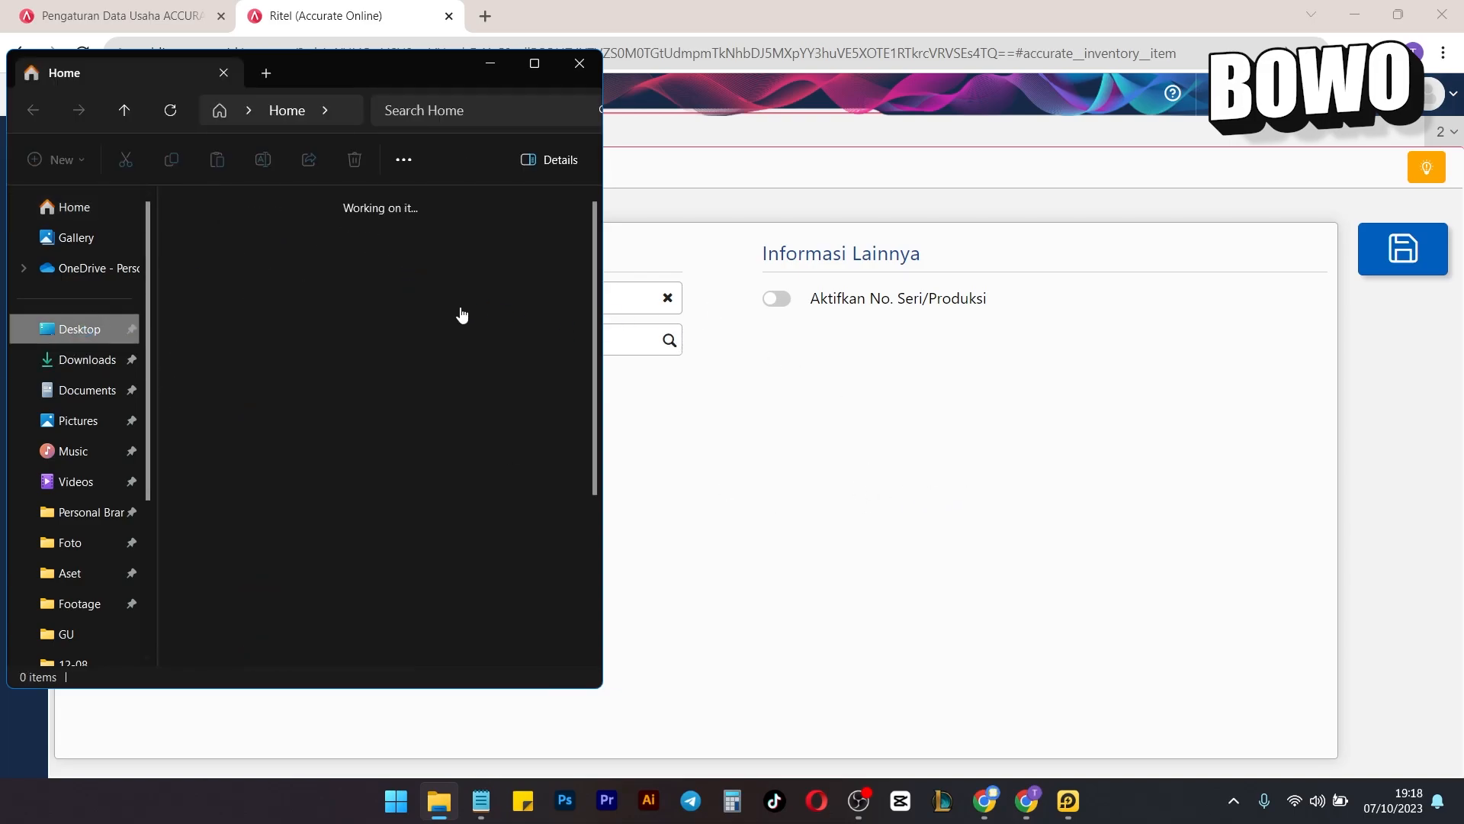
scroll(511, 447, "down", 3)
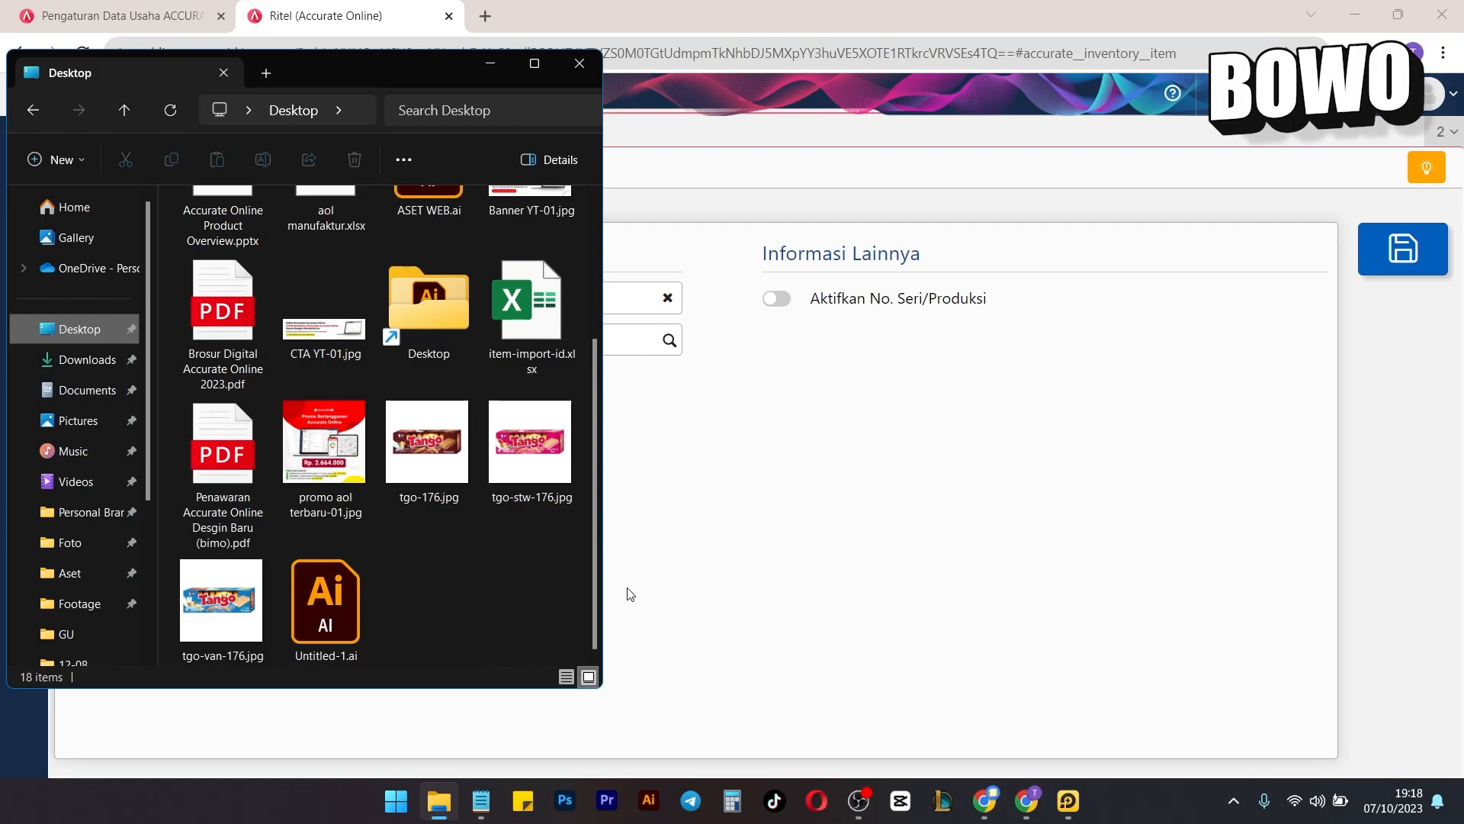
left_click(833, 589)
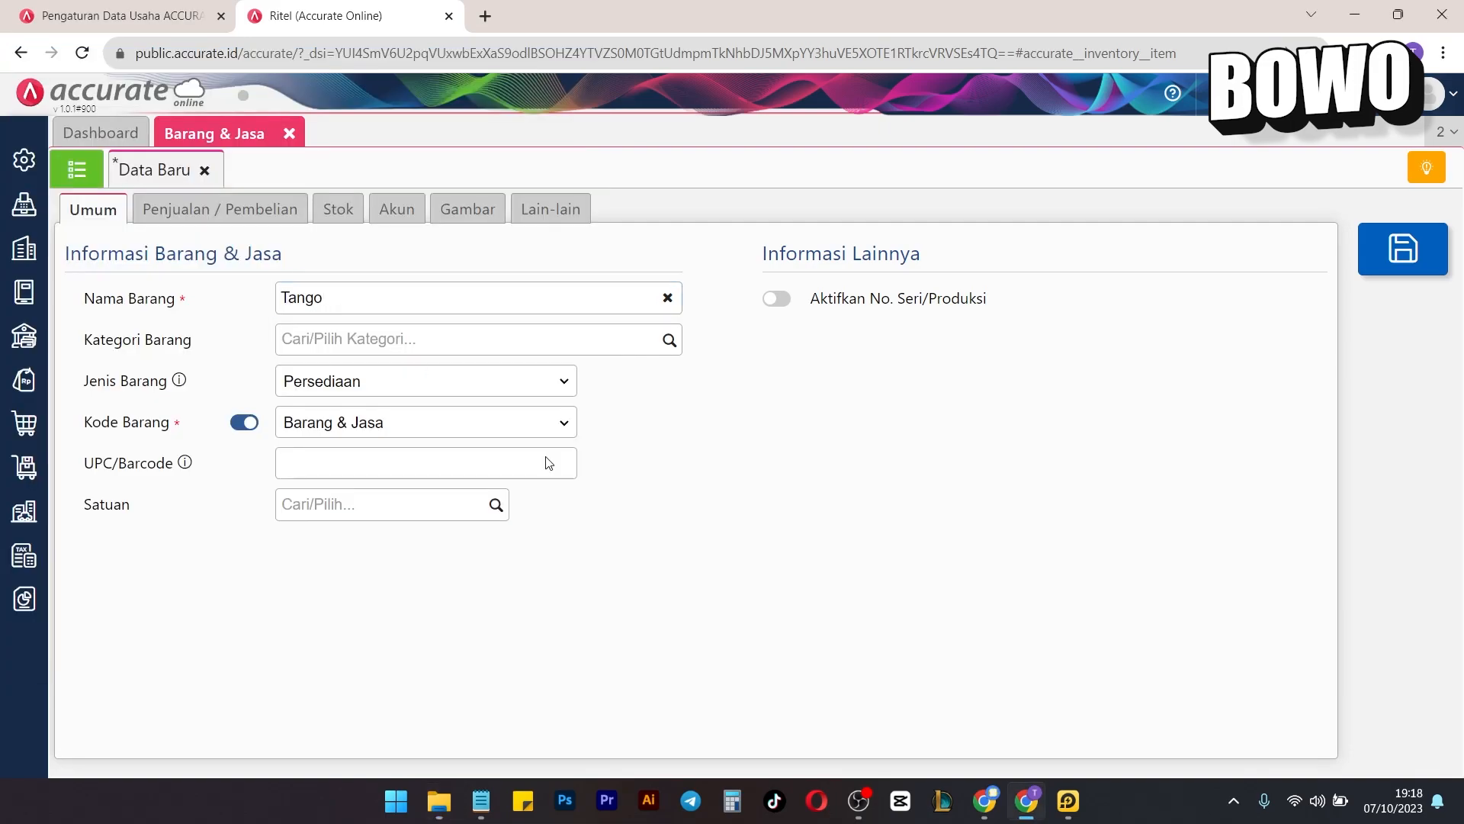
Extend the item name to "Tango Cokelat".
left_click(432, 309)
type("Coek")
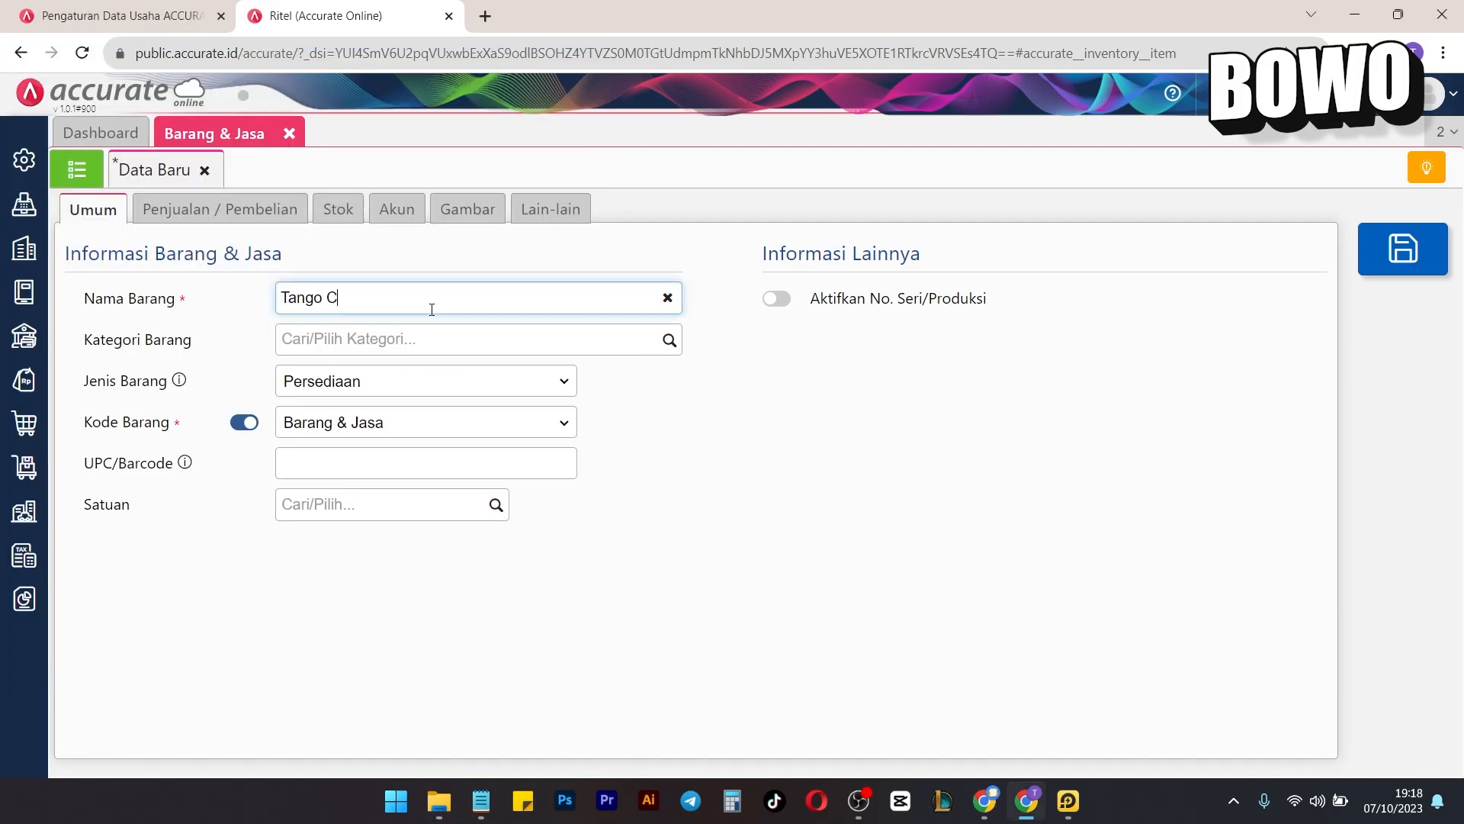
key("BackSpace")
key("BackSpace")
type("kelat")
left_click(705, 502)
Create a new item category named "Tango" and assign it to the item.
left_click(670, 341)
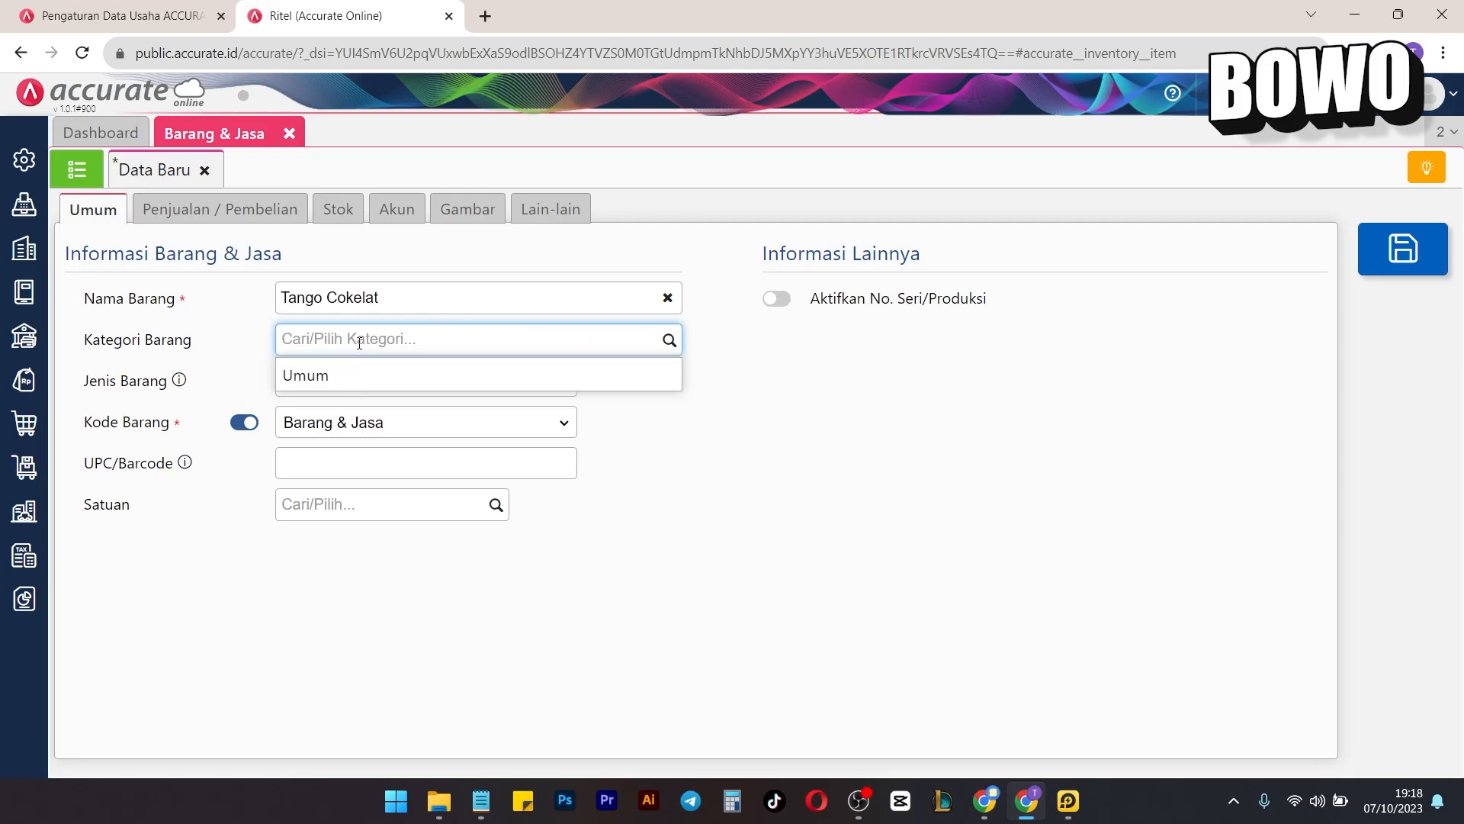
type("Tango")
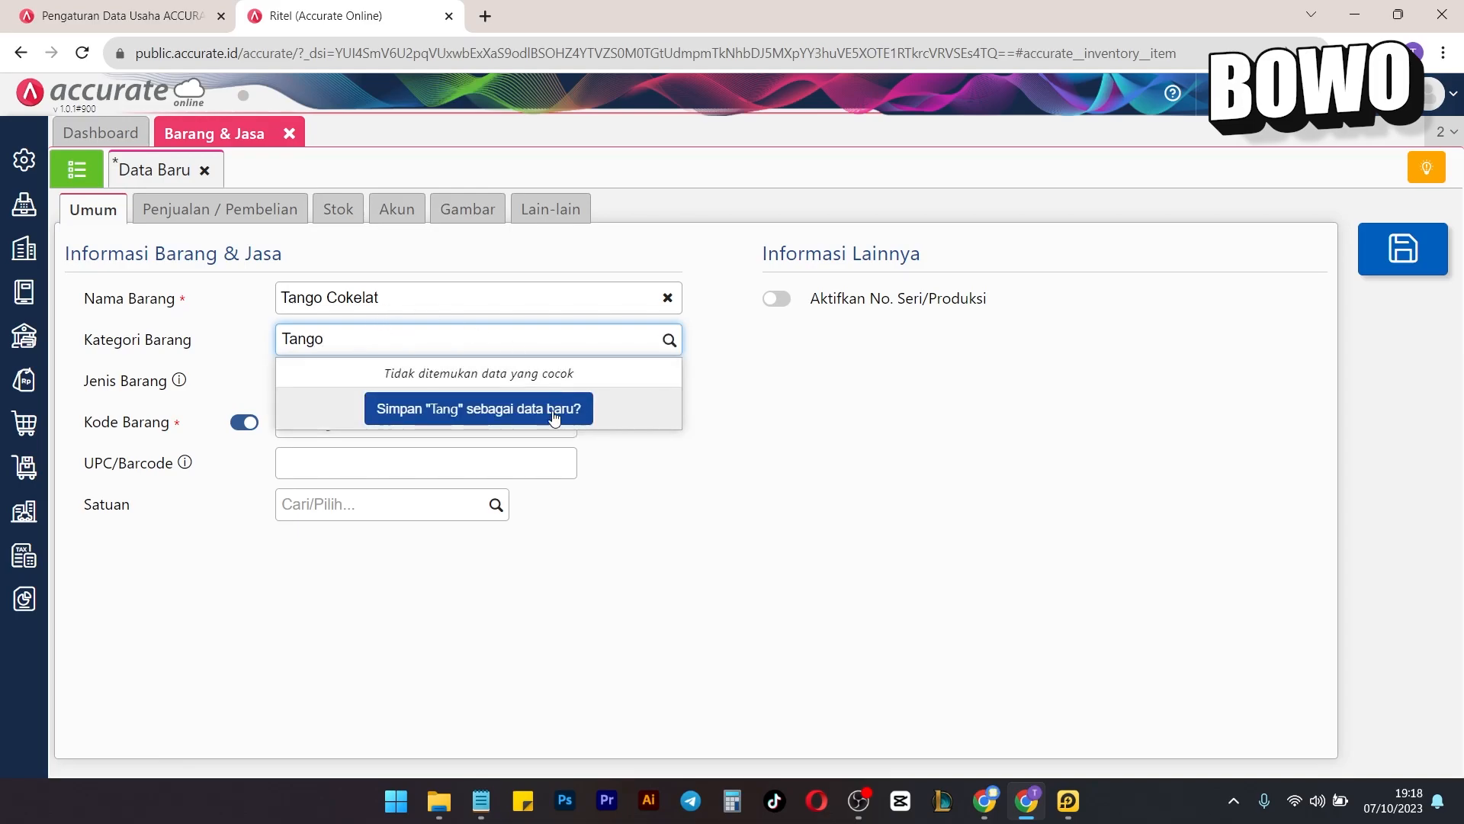
left_click(735, 451)
left_click(415, 328)
type("Tango")
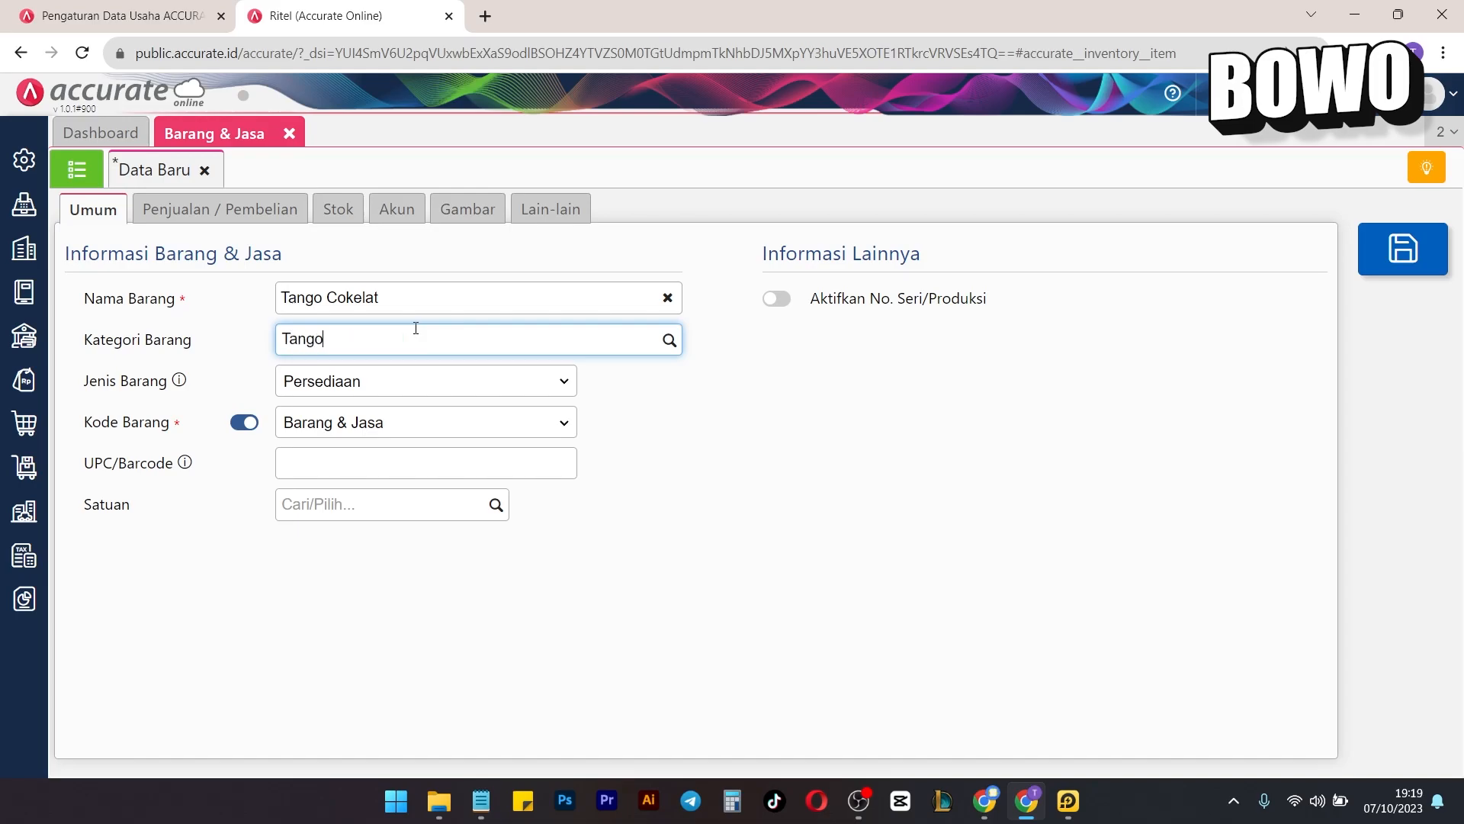
left_click(574, 410)
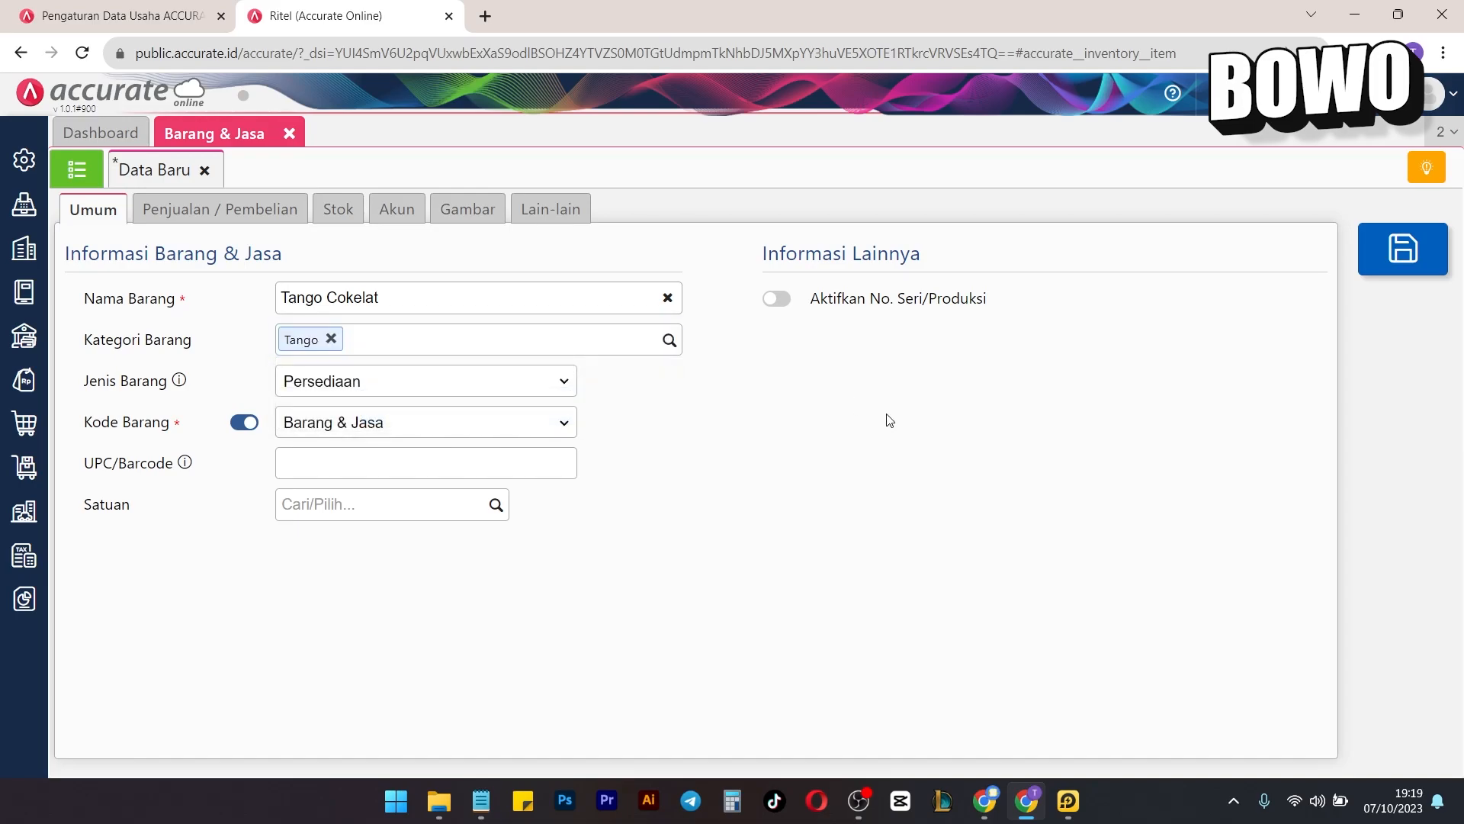
Keep the item type as Persediaan and choose PCS as the item's base unit.
left_click(533, 390)
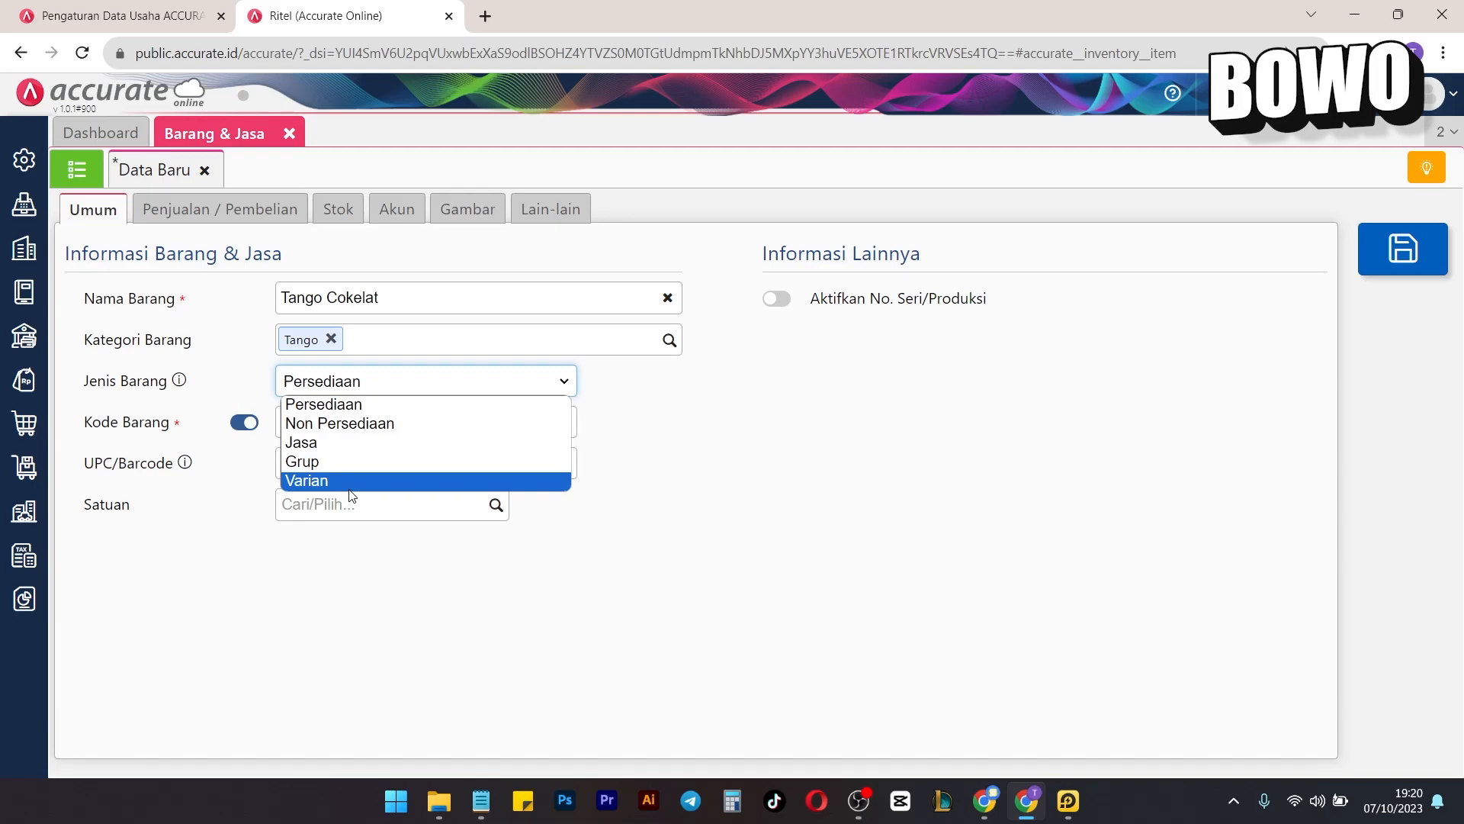
left_click(360, 405)
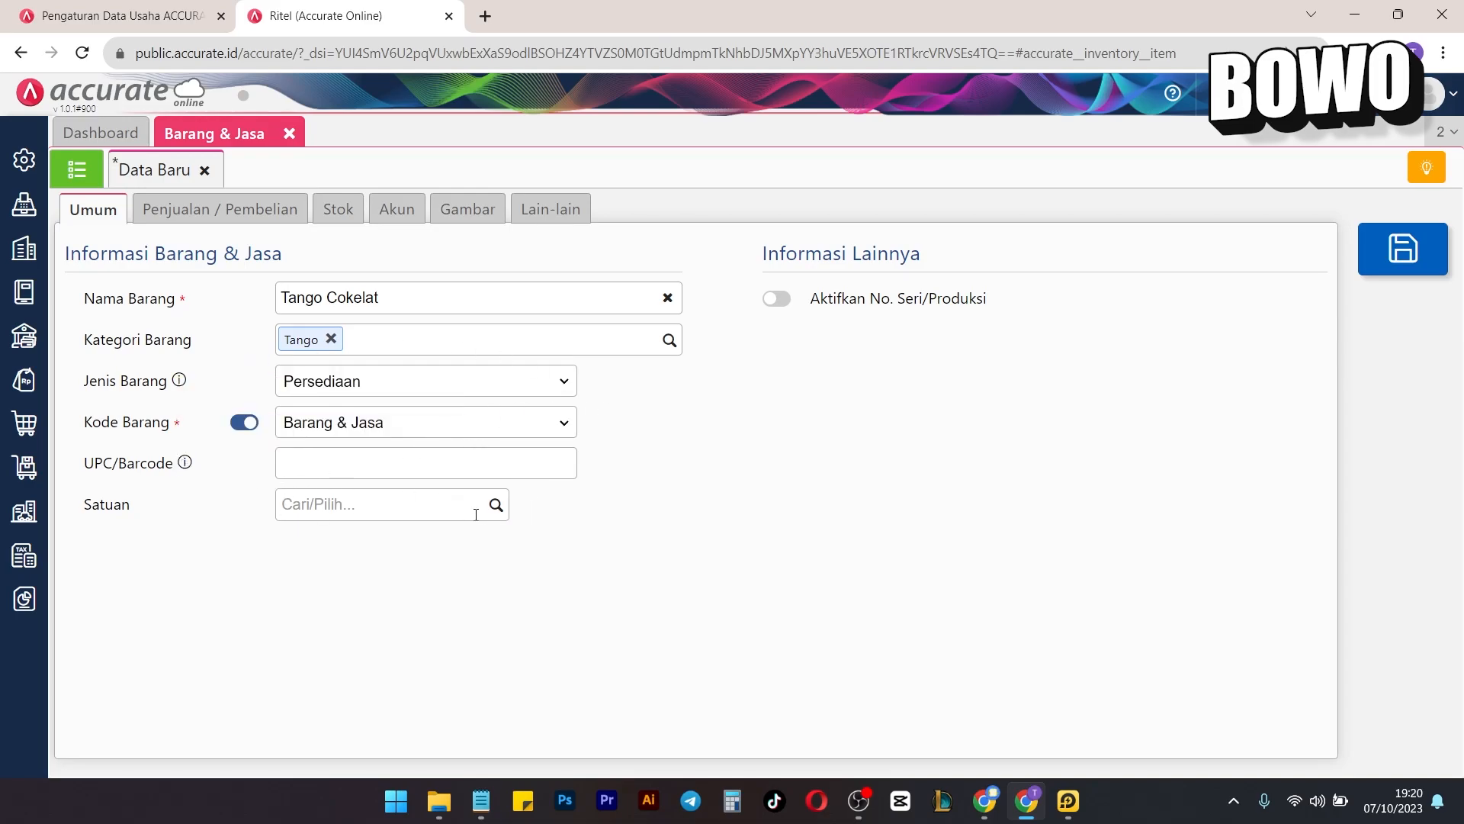
left_click(499, 510)
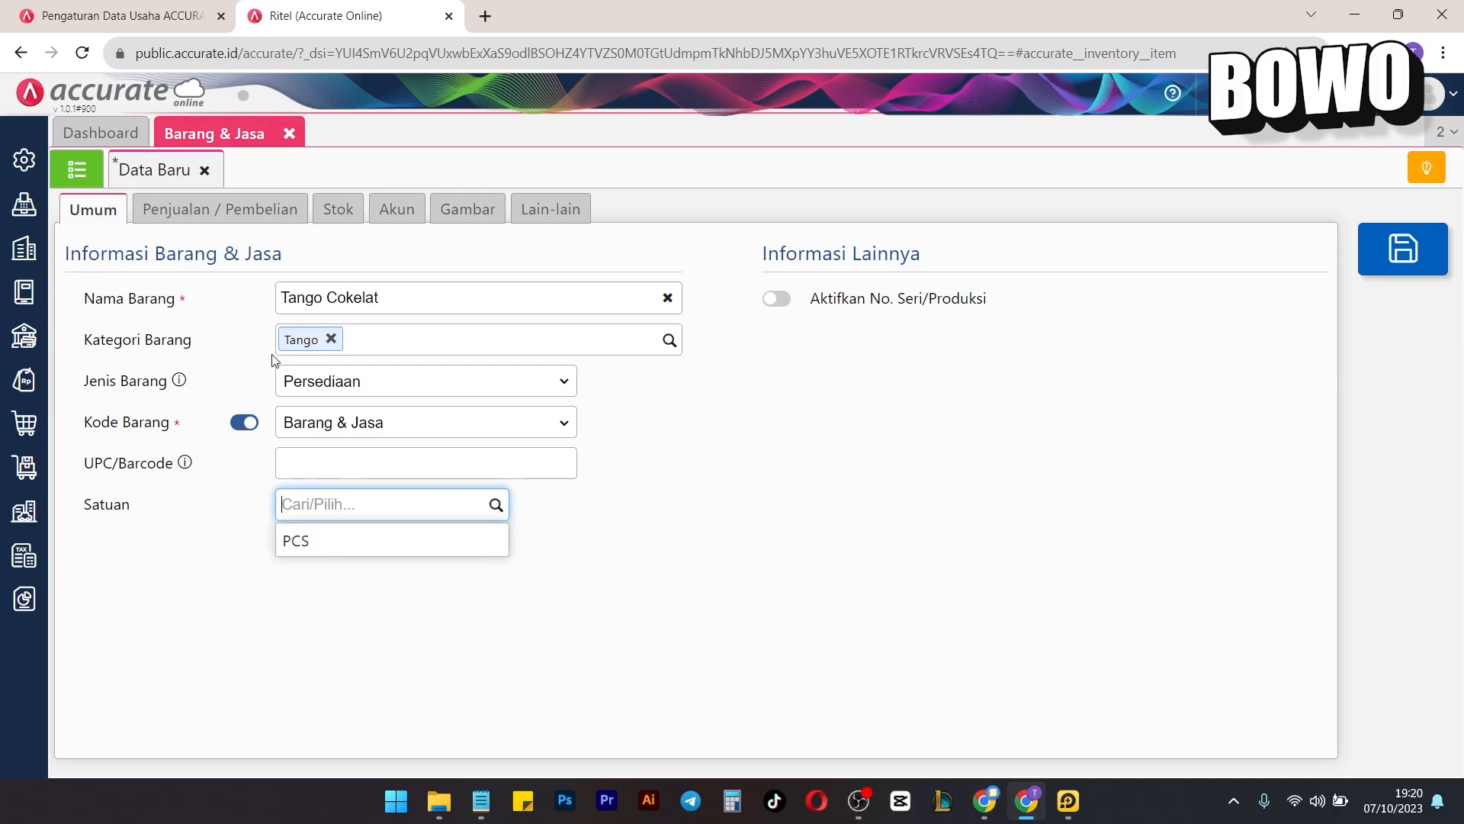
left_click(390, 543)
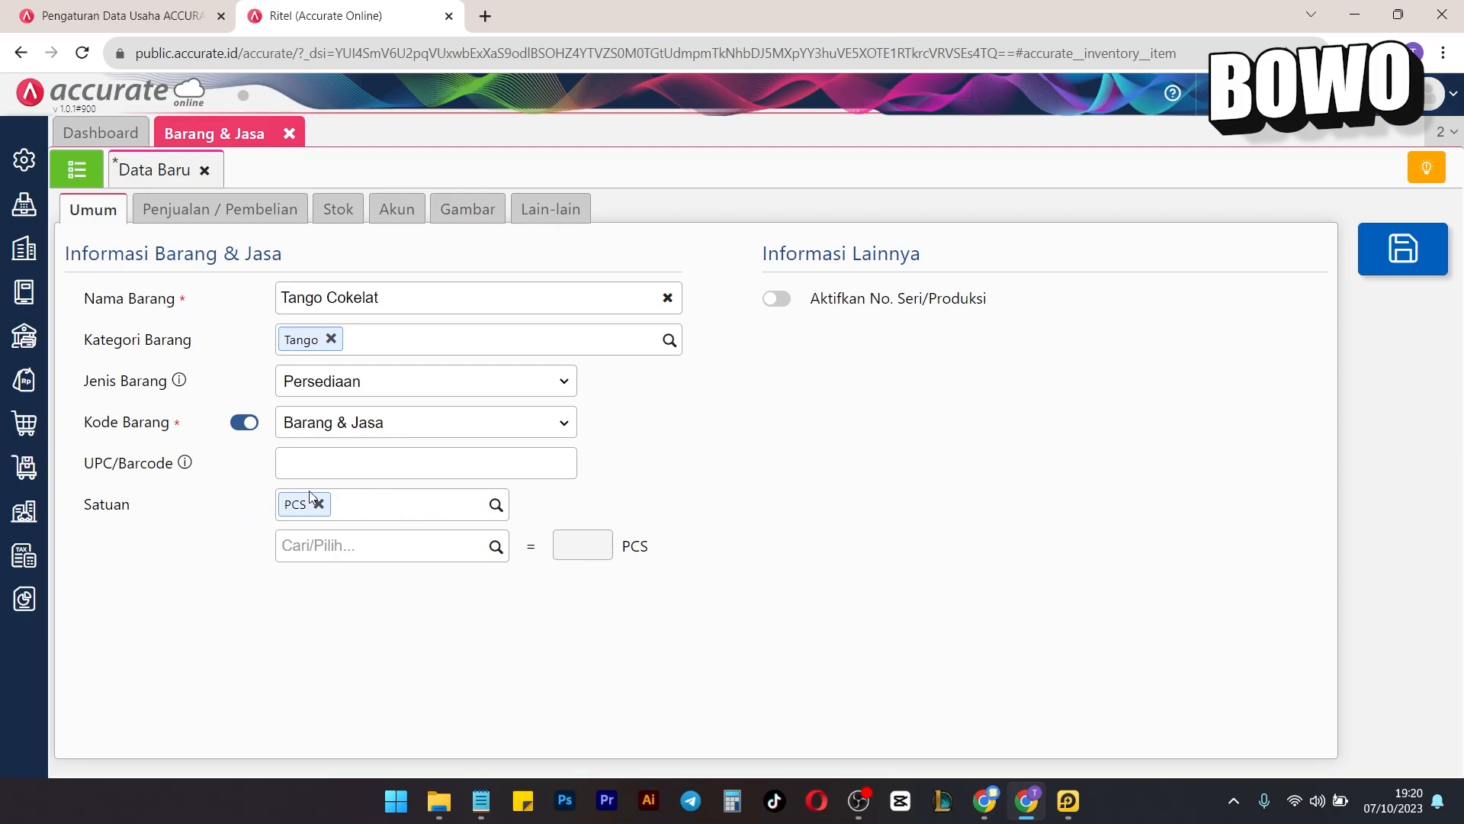
Try adding a new "Box" unit as the item's second unit, and remove it from the item.
left_click(356, 545)
type("Box")
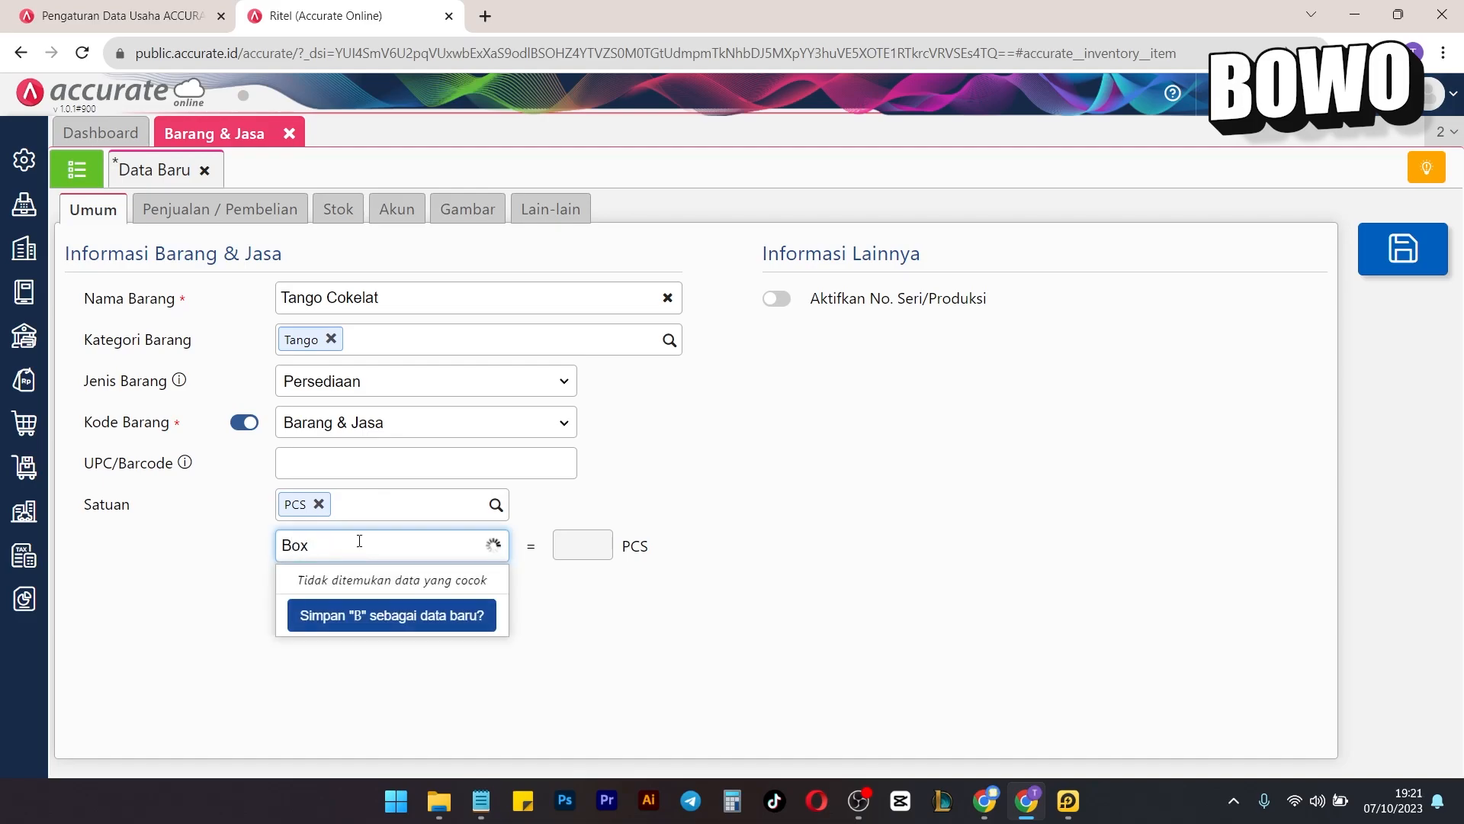
left_click(433, 616)
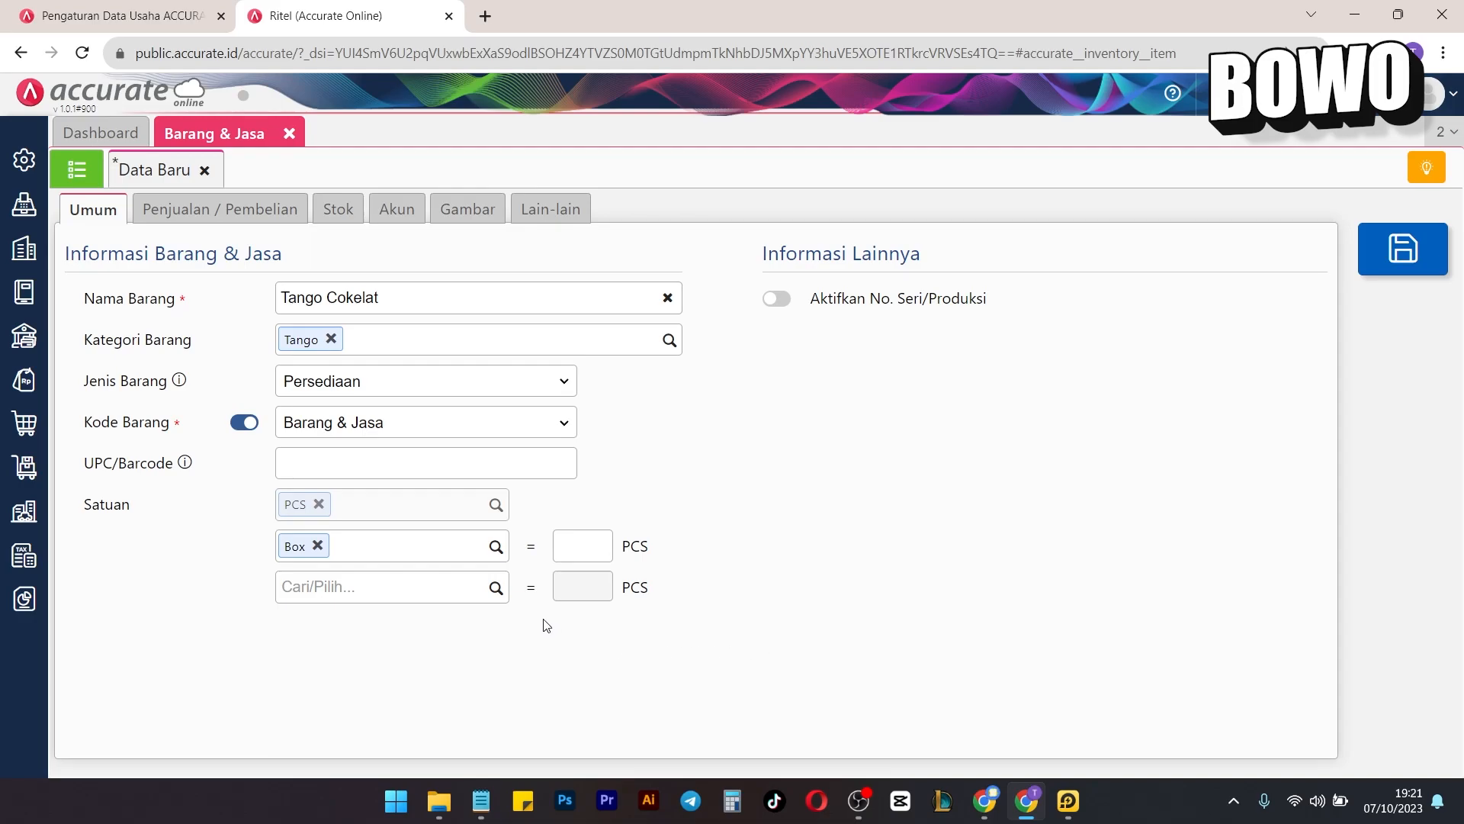
left_click(316, 546)
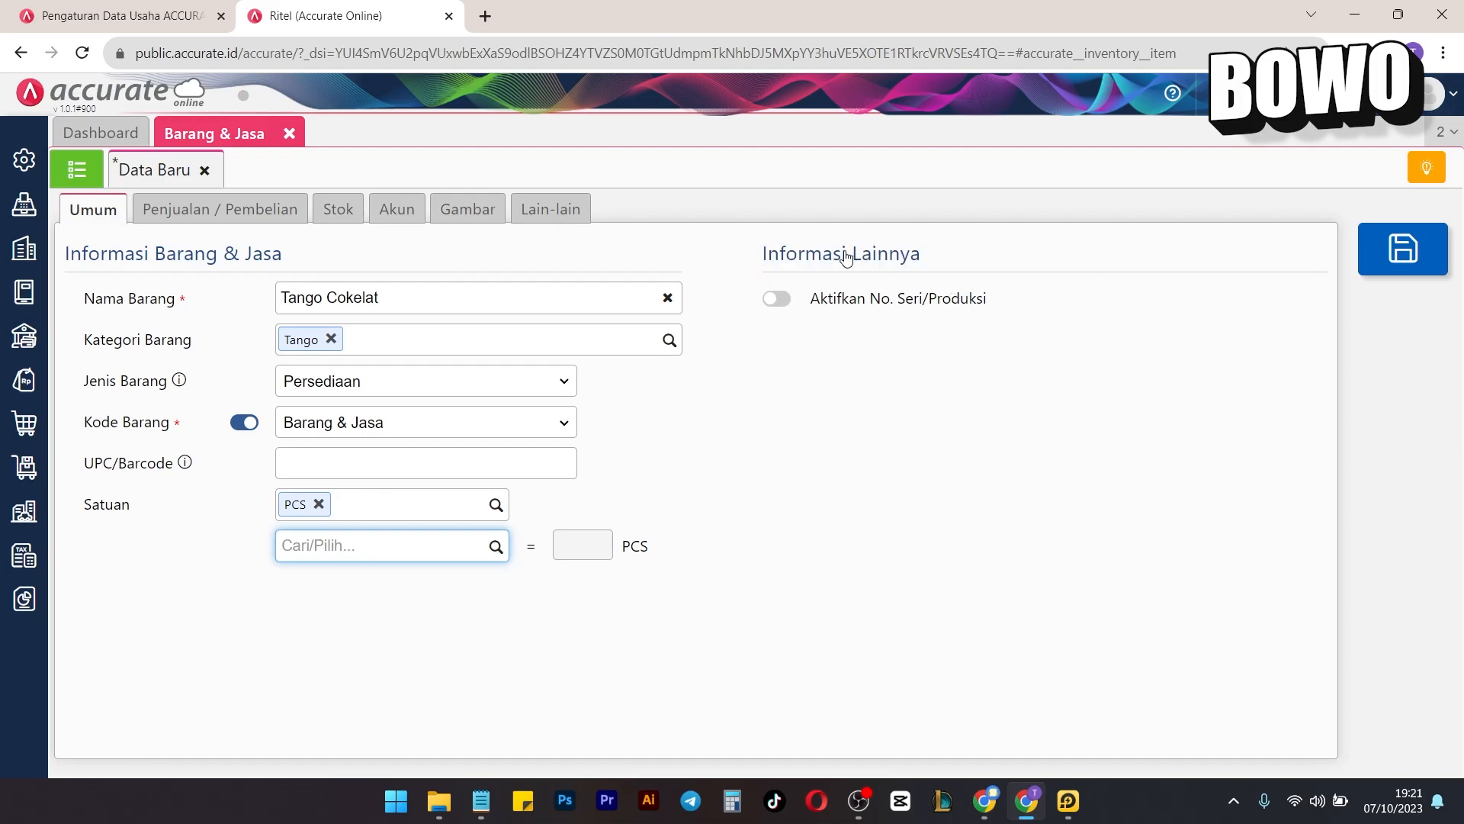
Try out the serial/production number tracking with its Nomor Unik, Nomor Produksi and expiry date options, and turn it off.
left_click(780, 298)
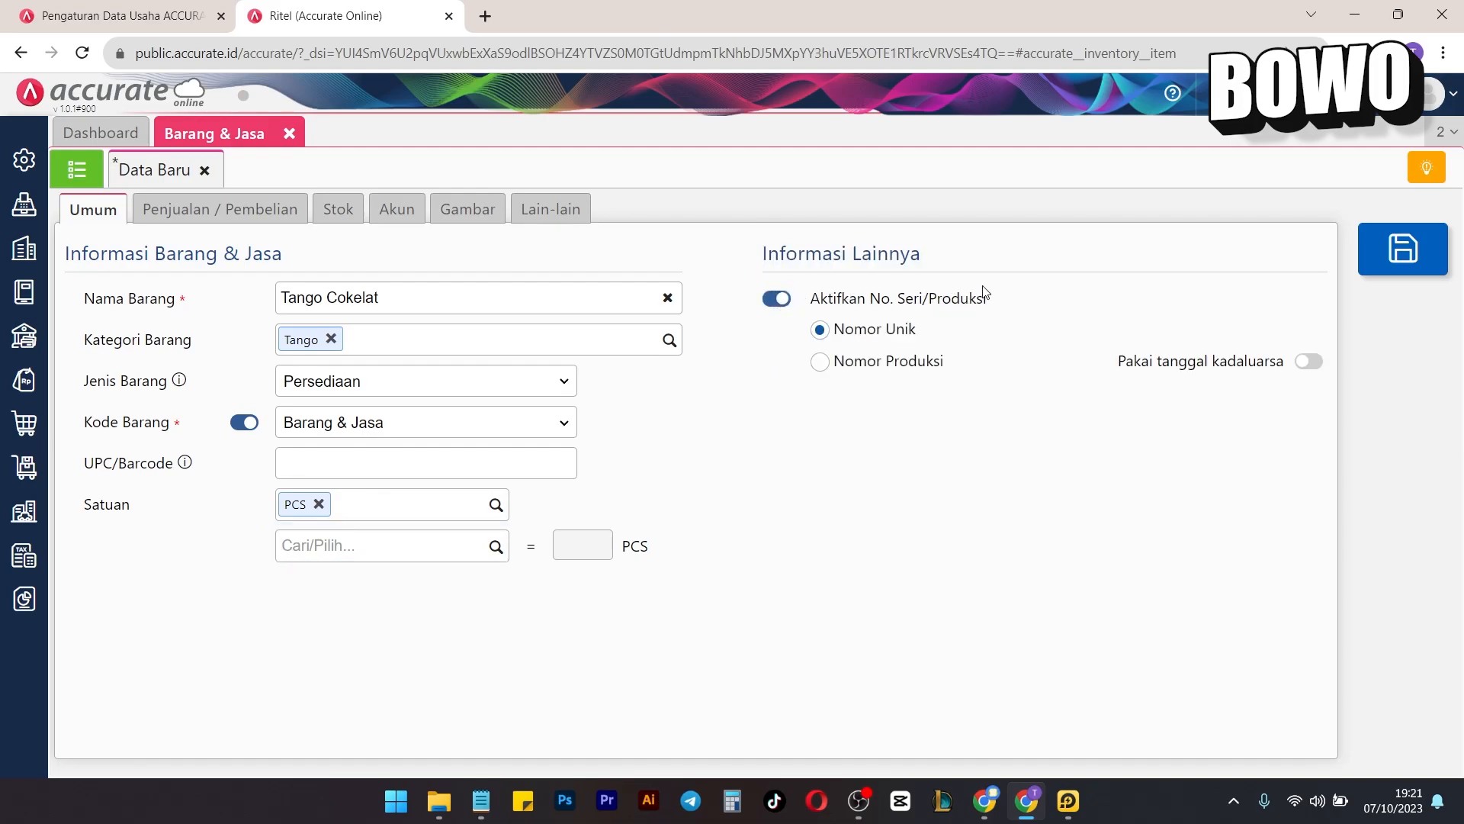
left_click(819, 361)
left_click(821, 329)
left_click(820, 362)
left_click(820, 330)
left_click(821, 362)
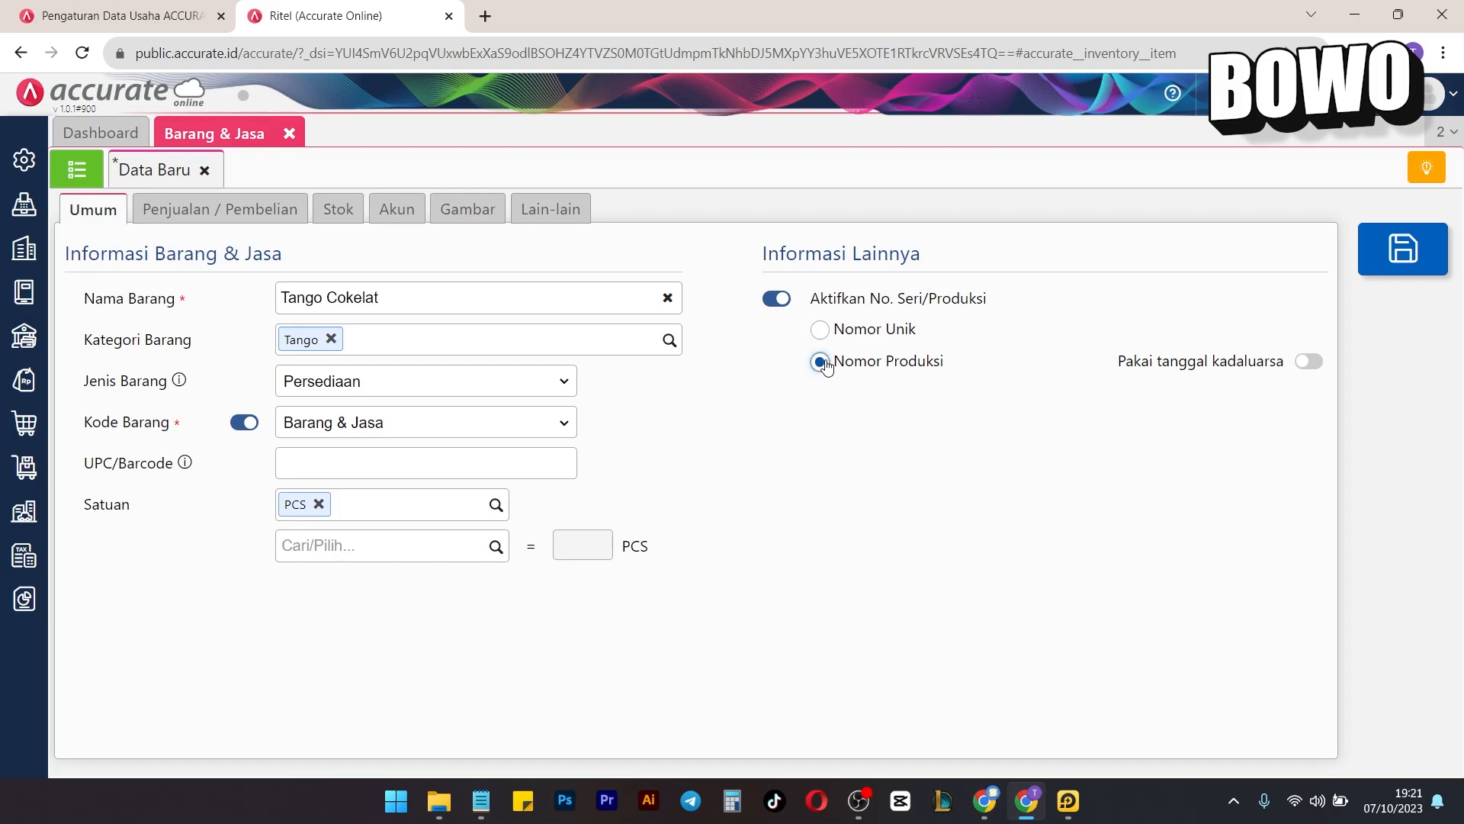
left_click(1309, 362)
left_click(1309, 363)
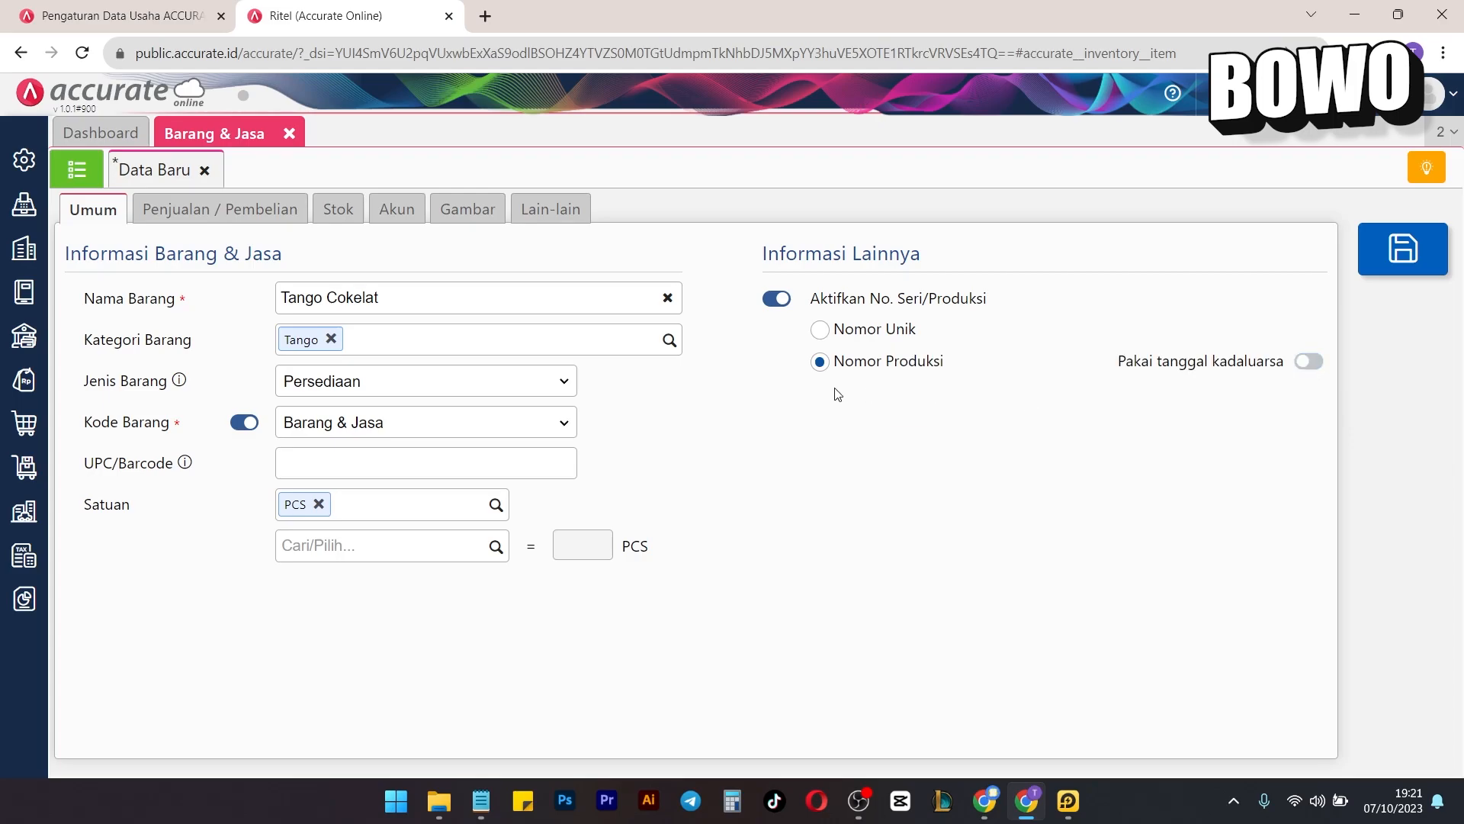
left_click(774, 299)
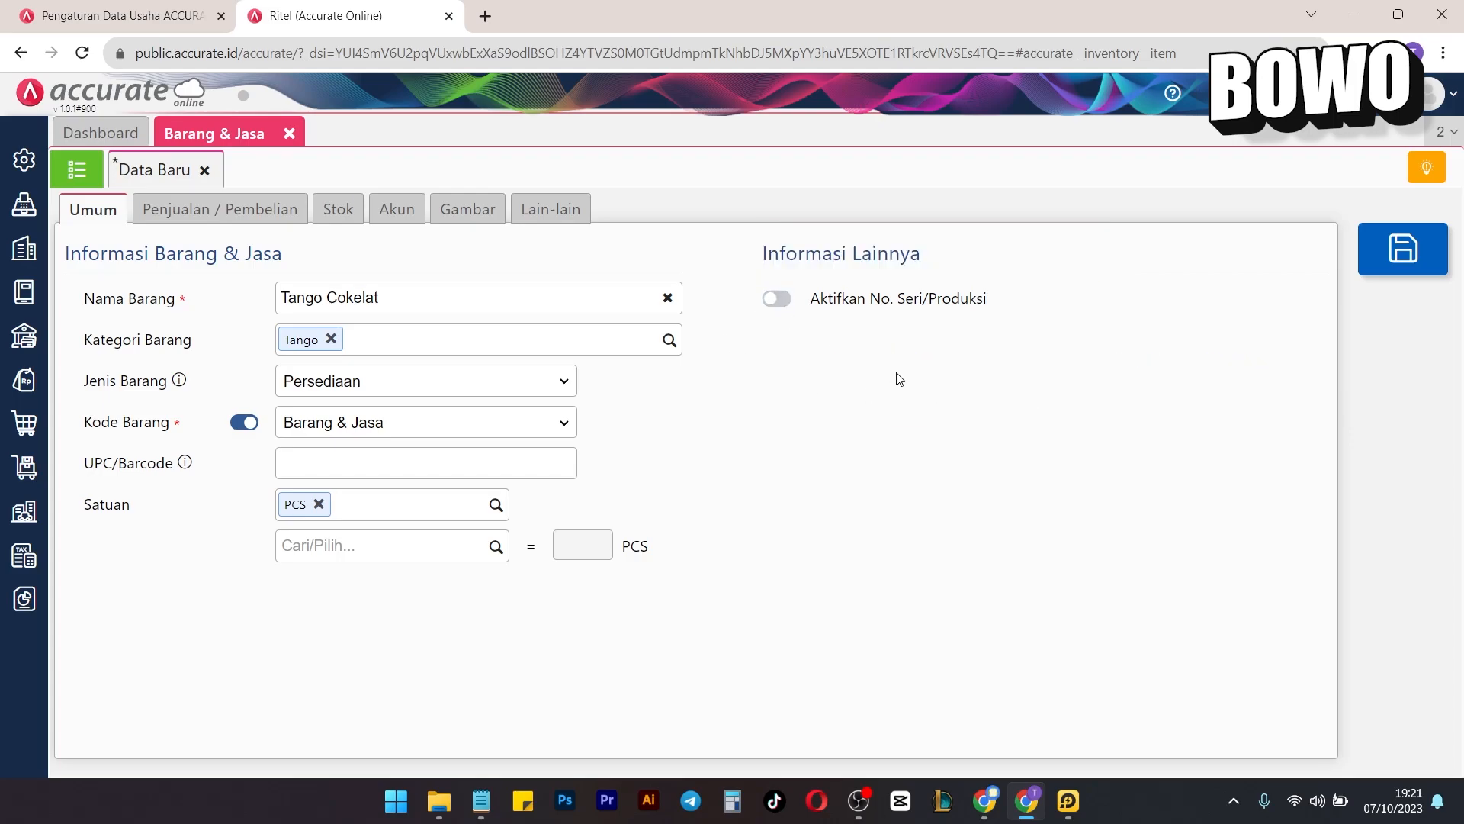
Review the new item's sales and purchase settings, opening stock section and default accounts.
left_click(216, 220)
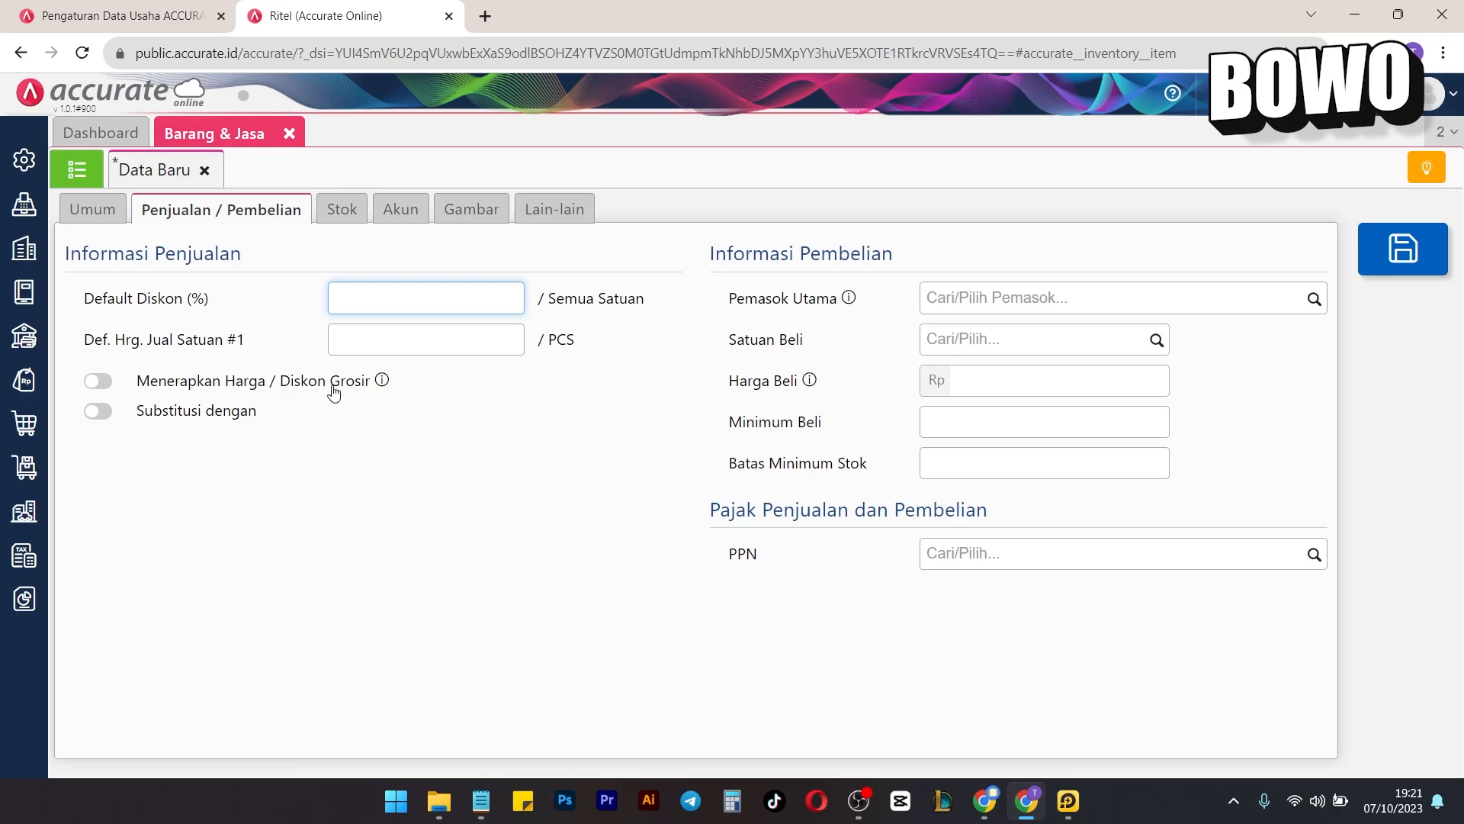
left_click(387, 478)
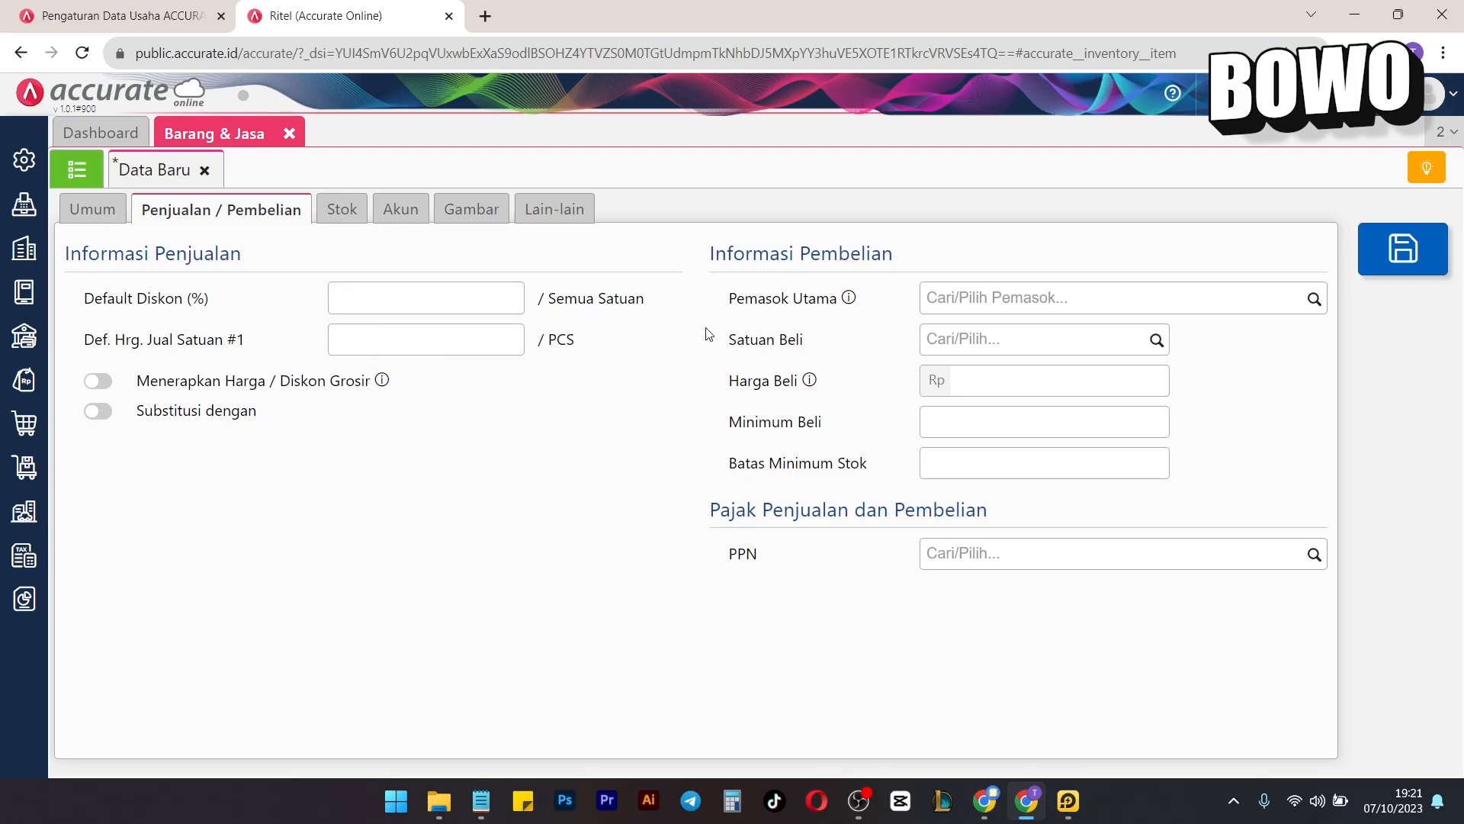
left_click_drag(709, 260, 939, 274)
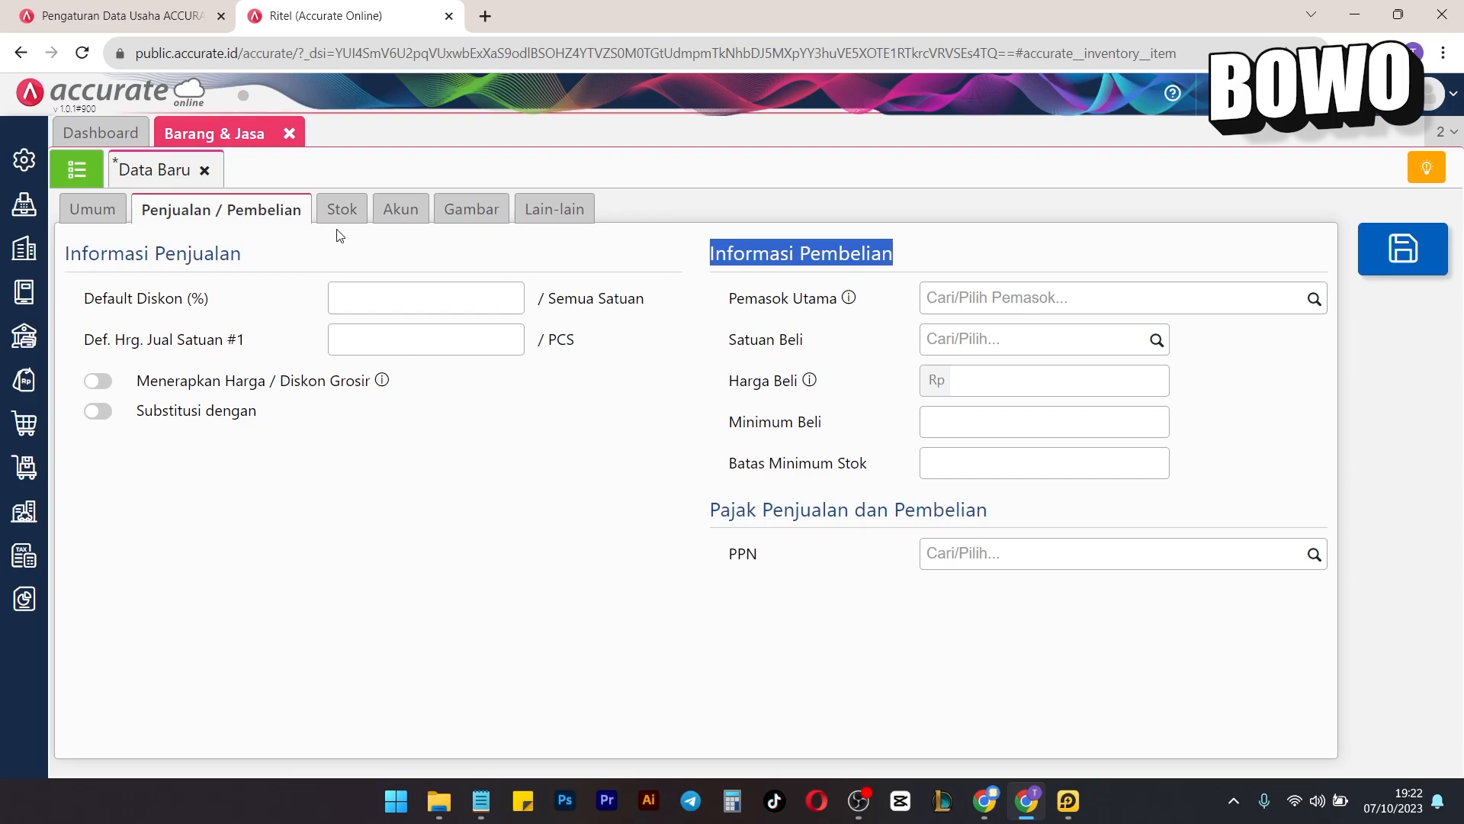
left_click(343, 210)
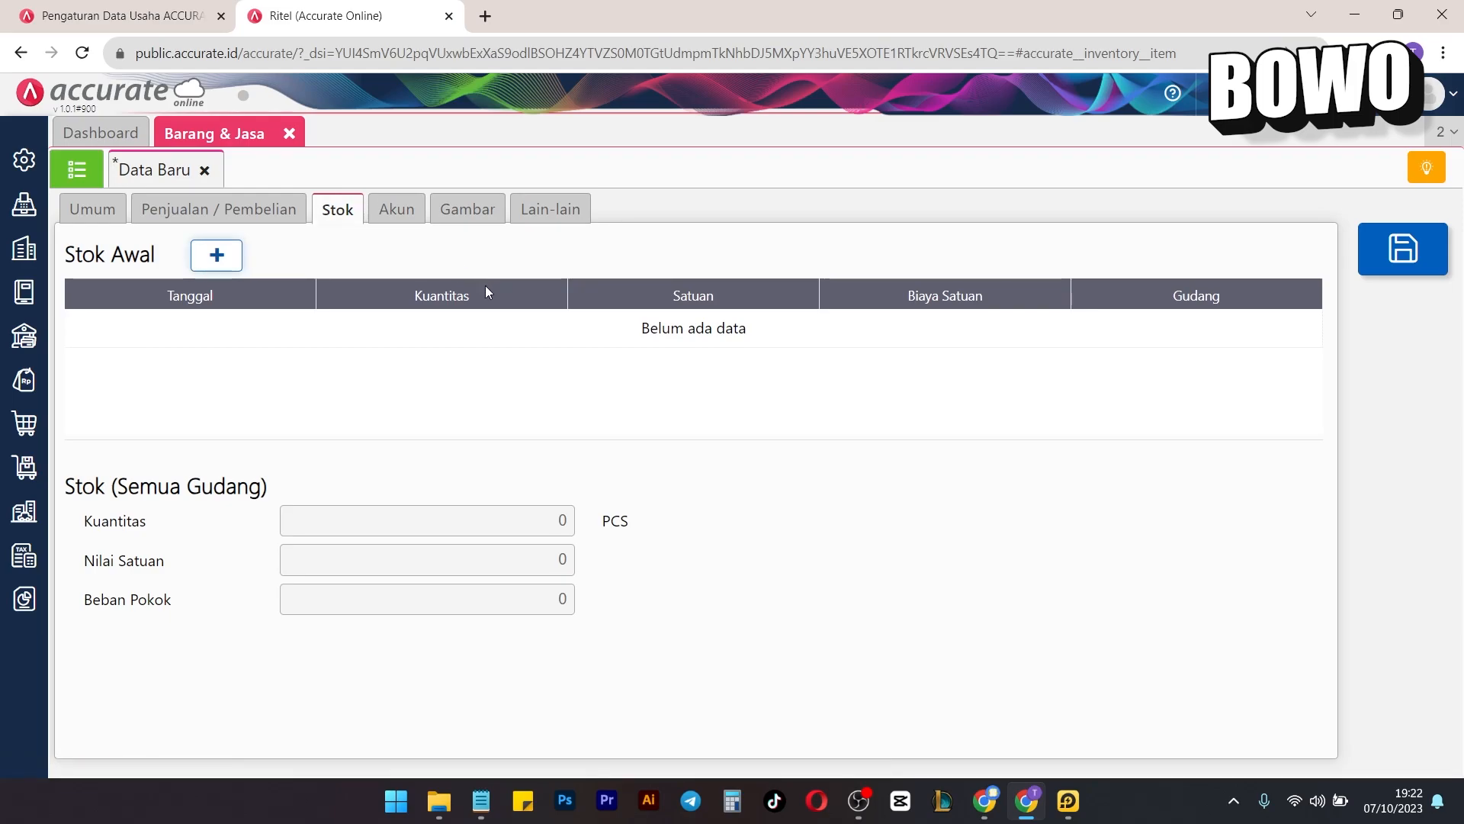
left_click(419, 224)
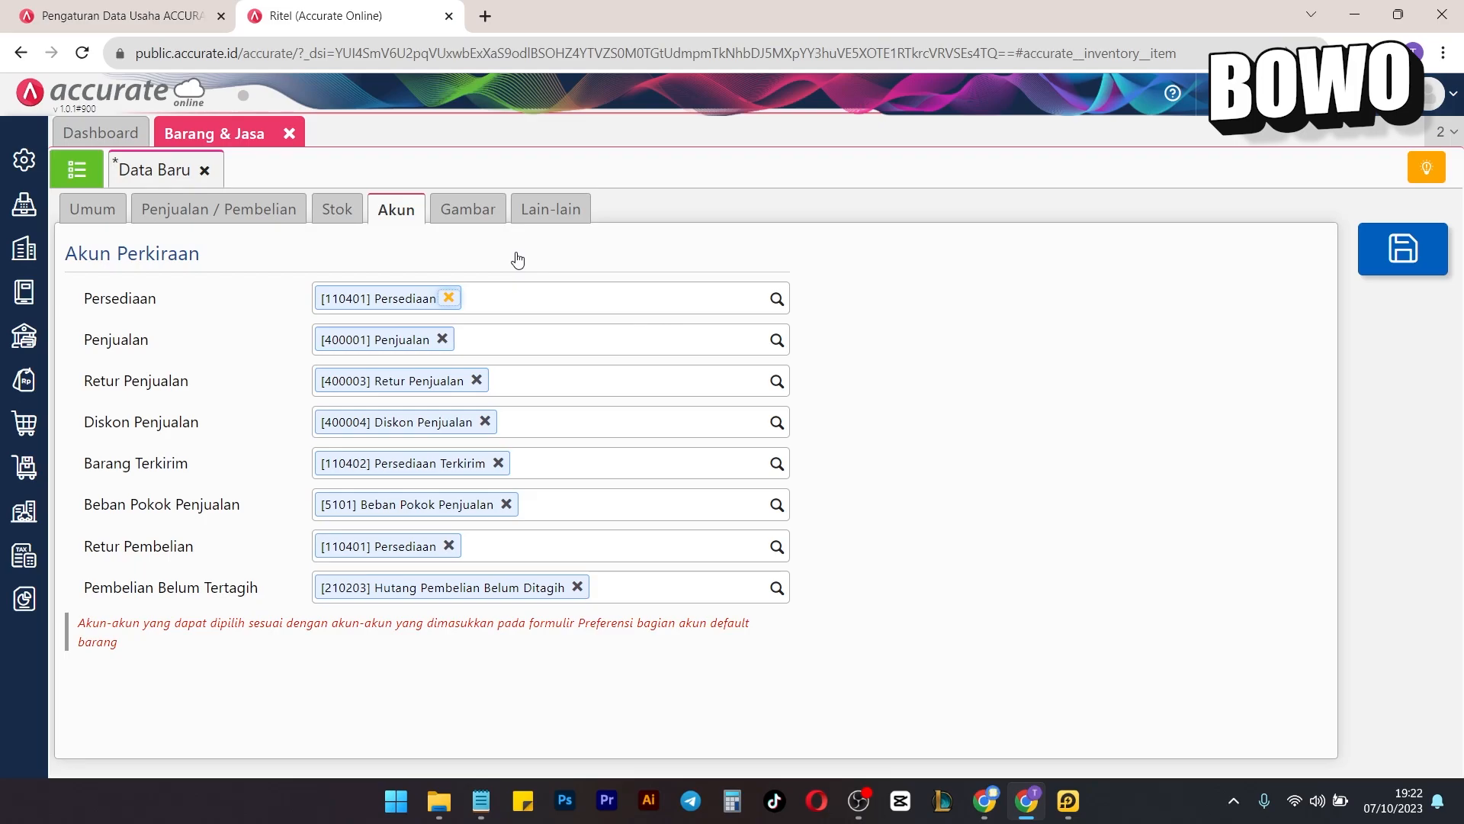
Attach the product image tgo-176.jpg from the Desktop folder to the new Tango Cokelat item.
left_click(464, 223)
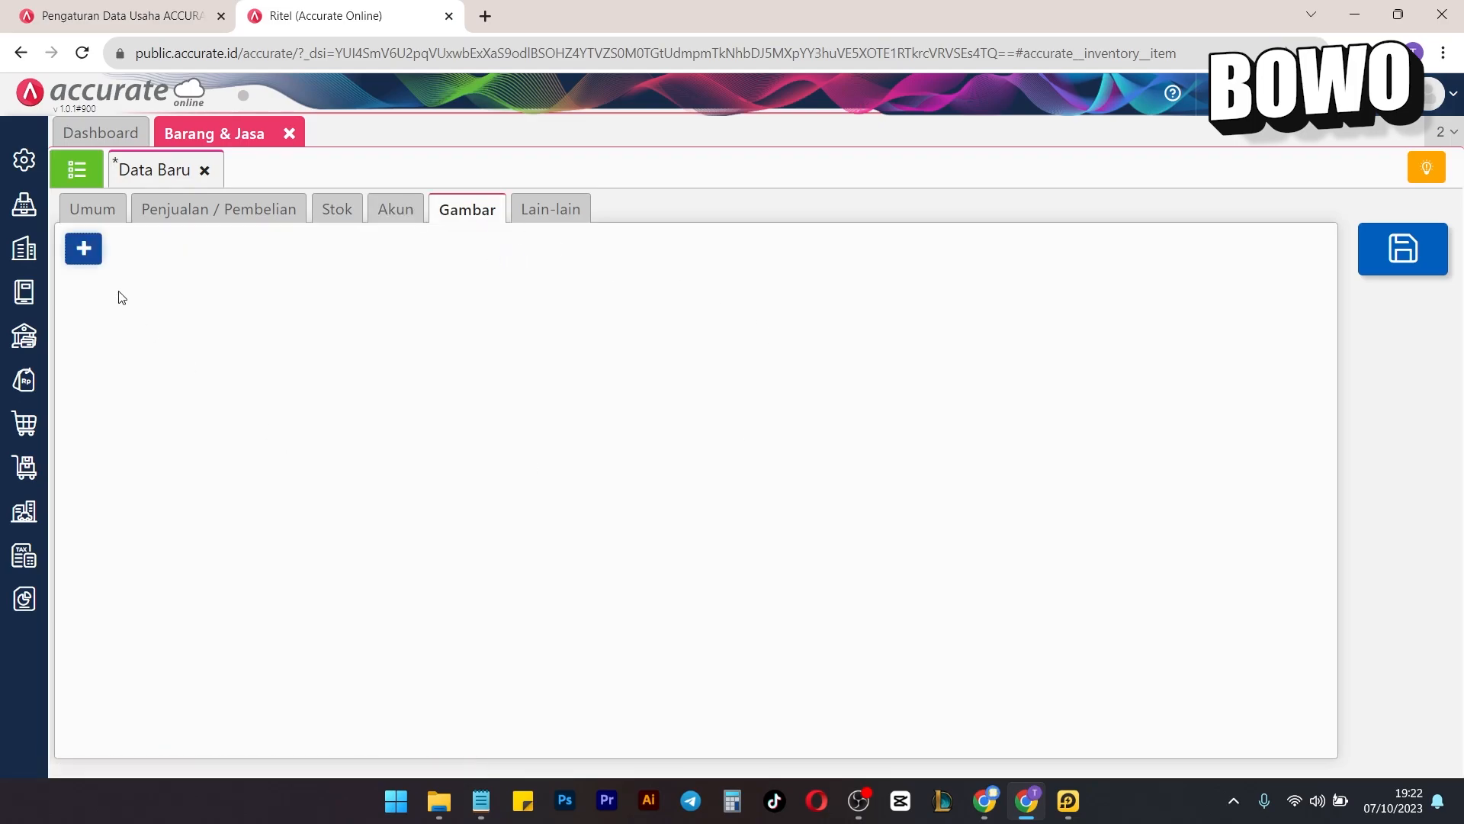
left_click(82, 254)
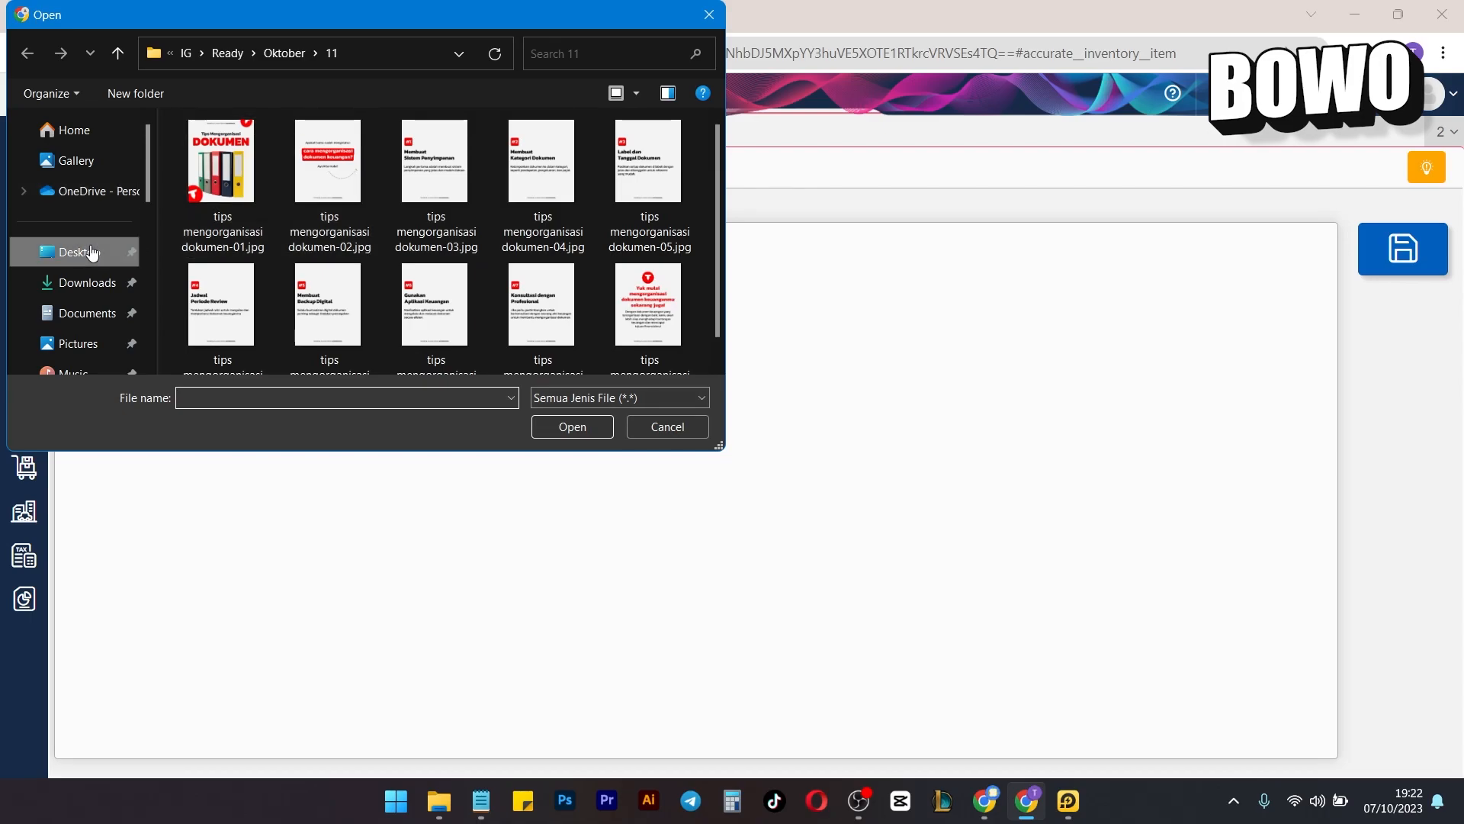
left_click(92, 254)
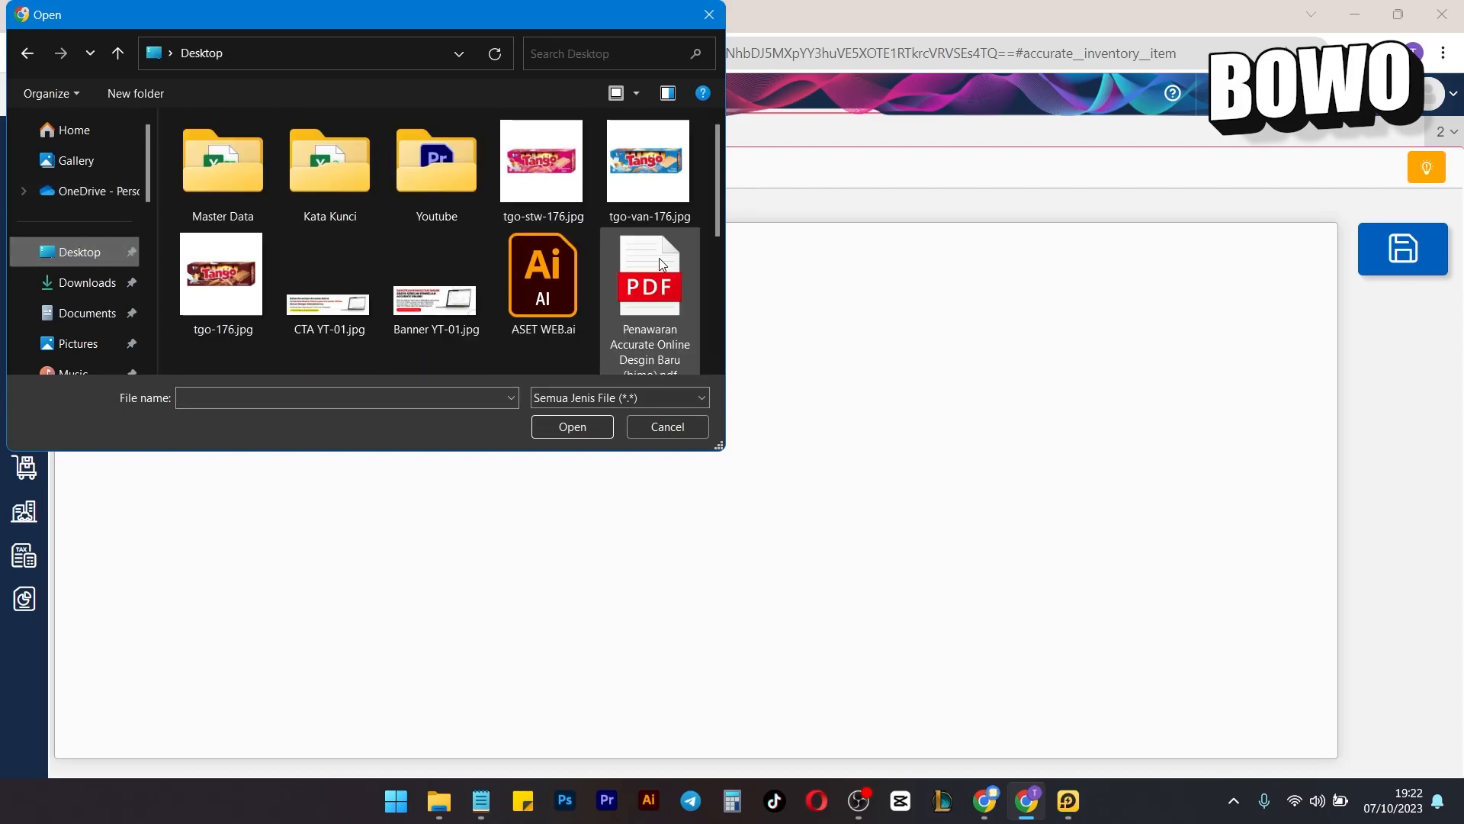
left_click(246, 284)
left_click(572, 427)
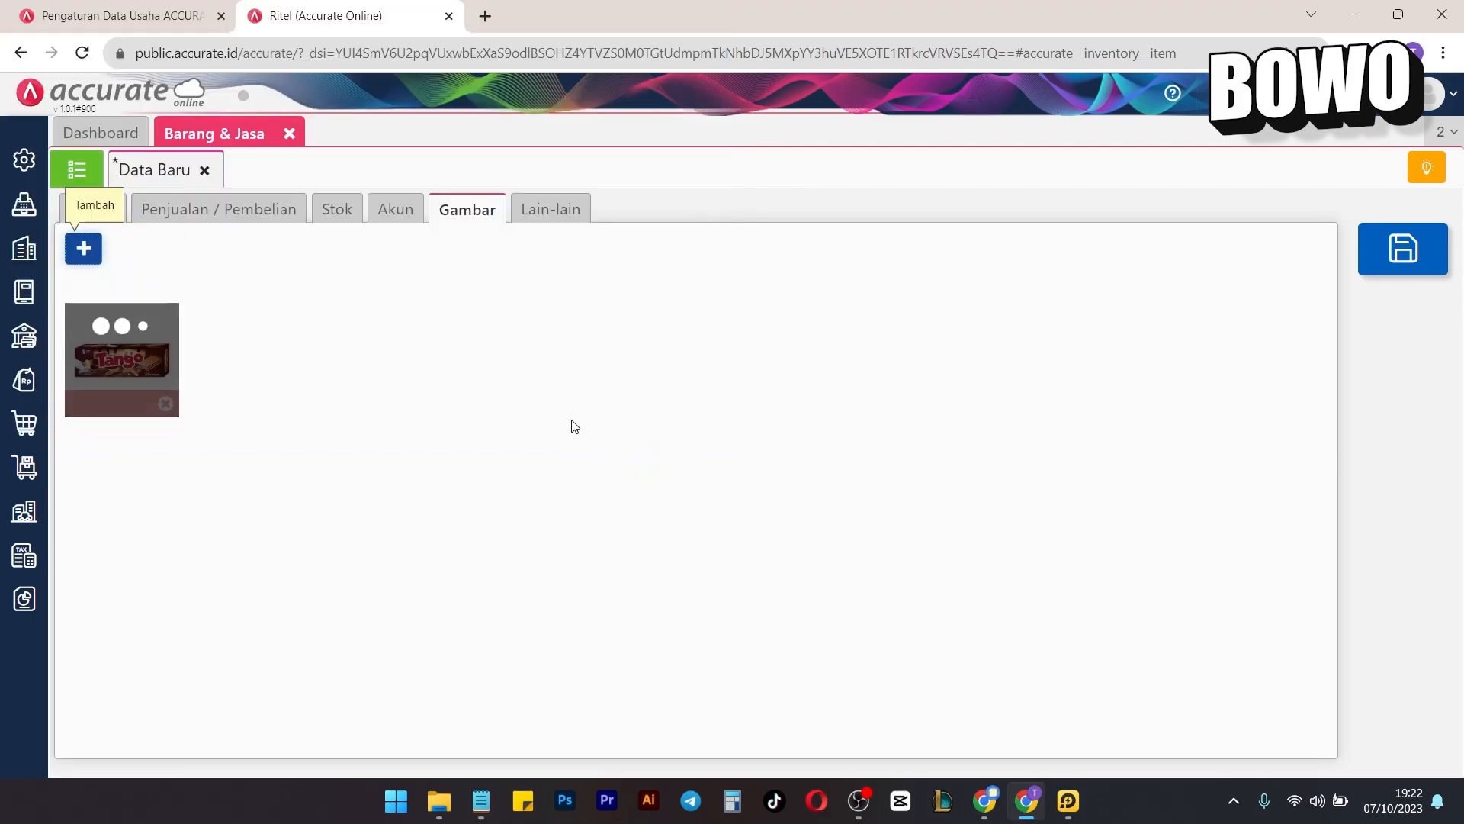
Check the item's notes and dimension fields, and save Tango Cokelat to the item list.
left_click(578, 218)
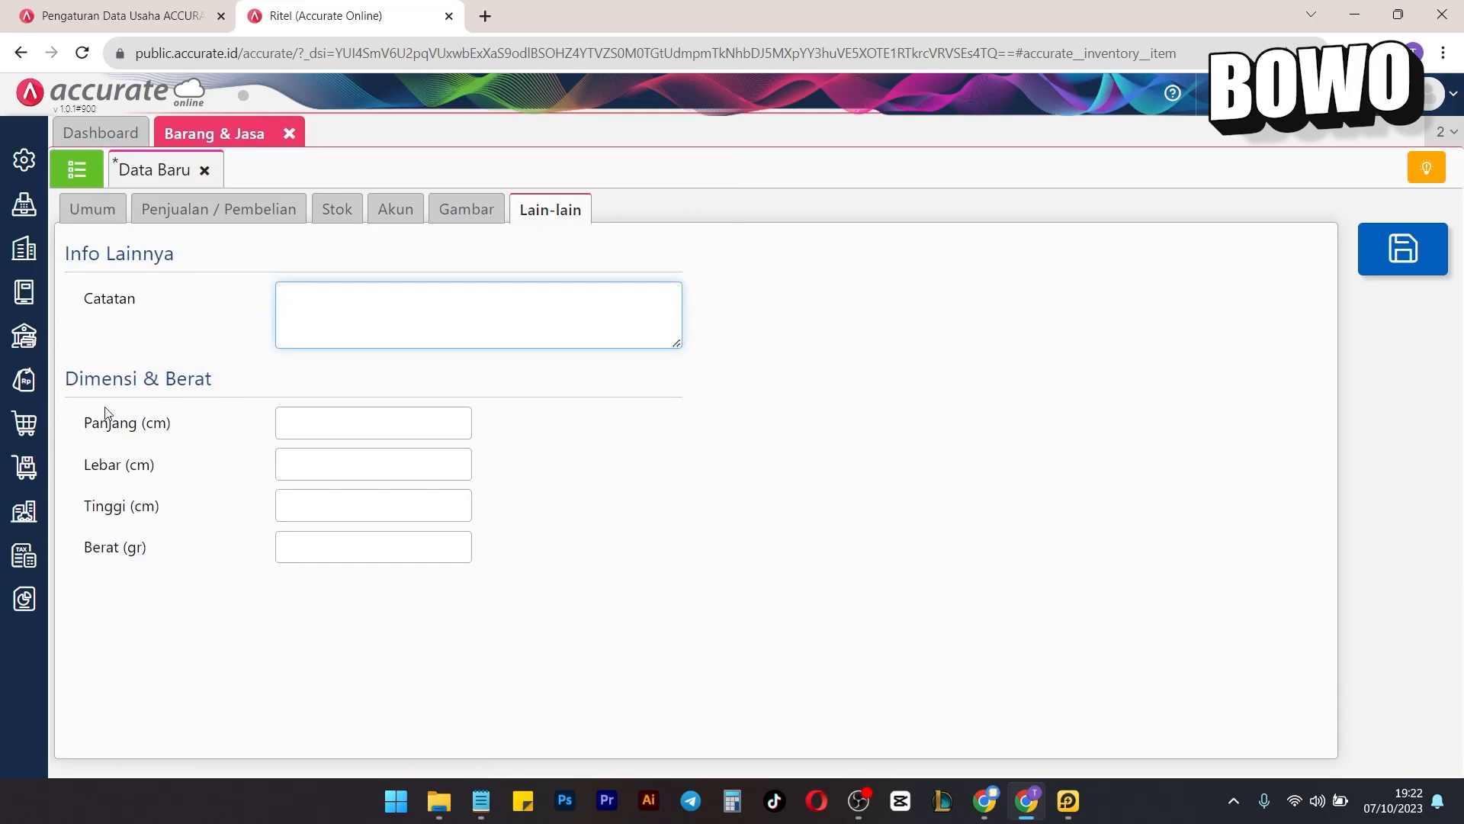
left_click(106, 214)
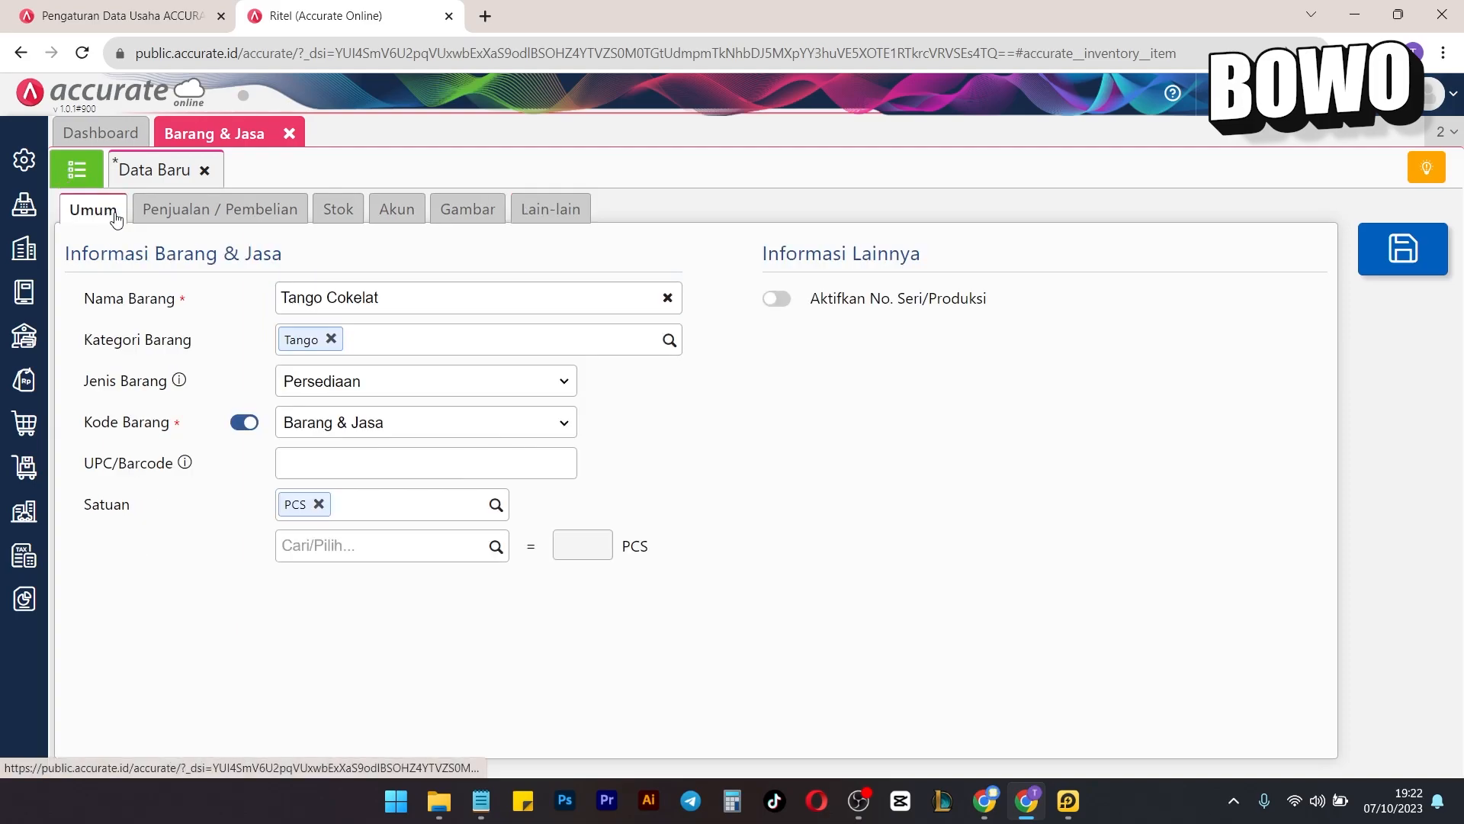
left_click(1384, 255)
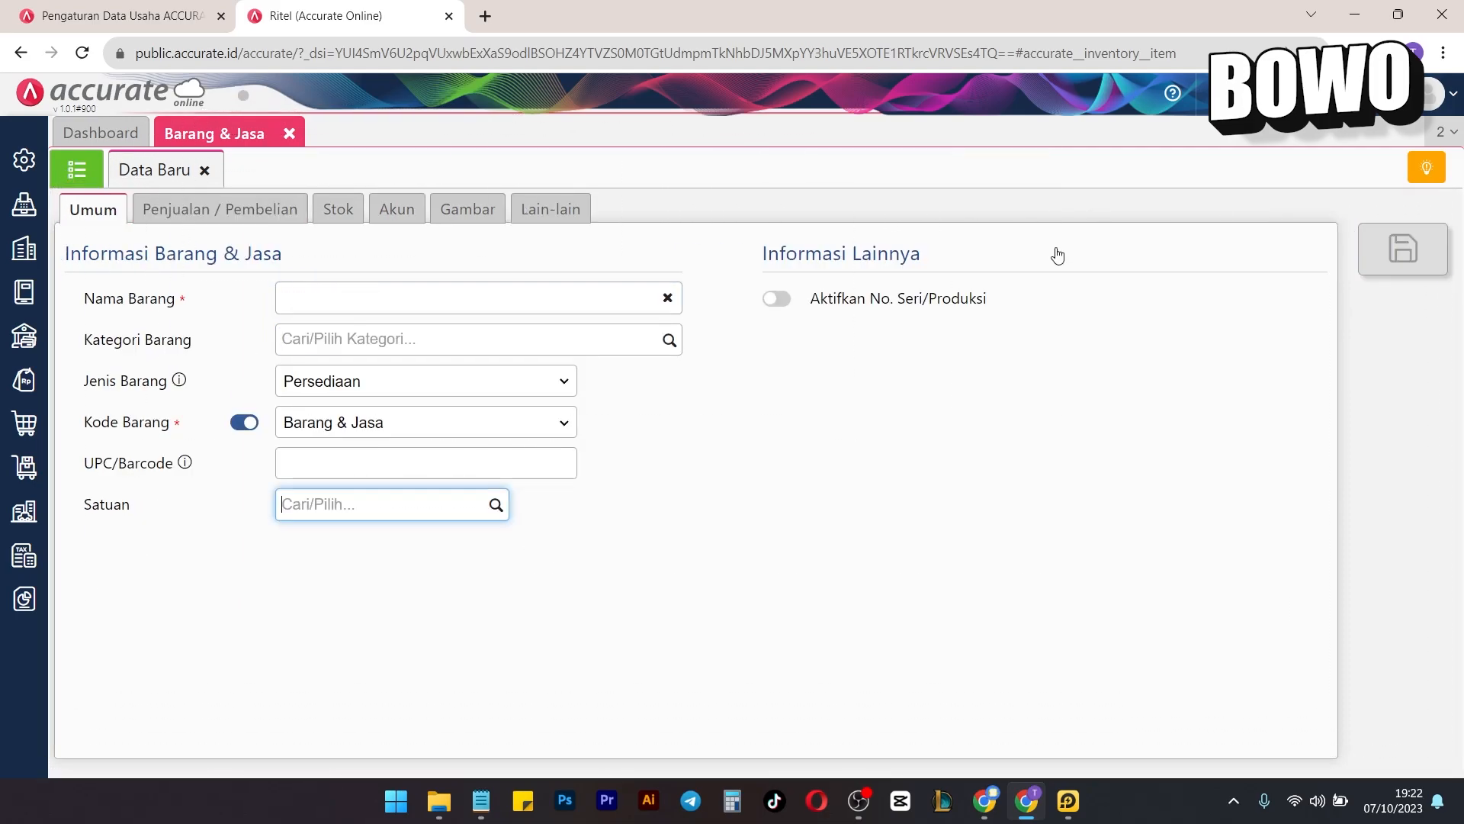
left_click(77, 169)
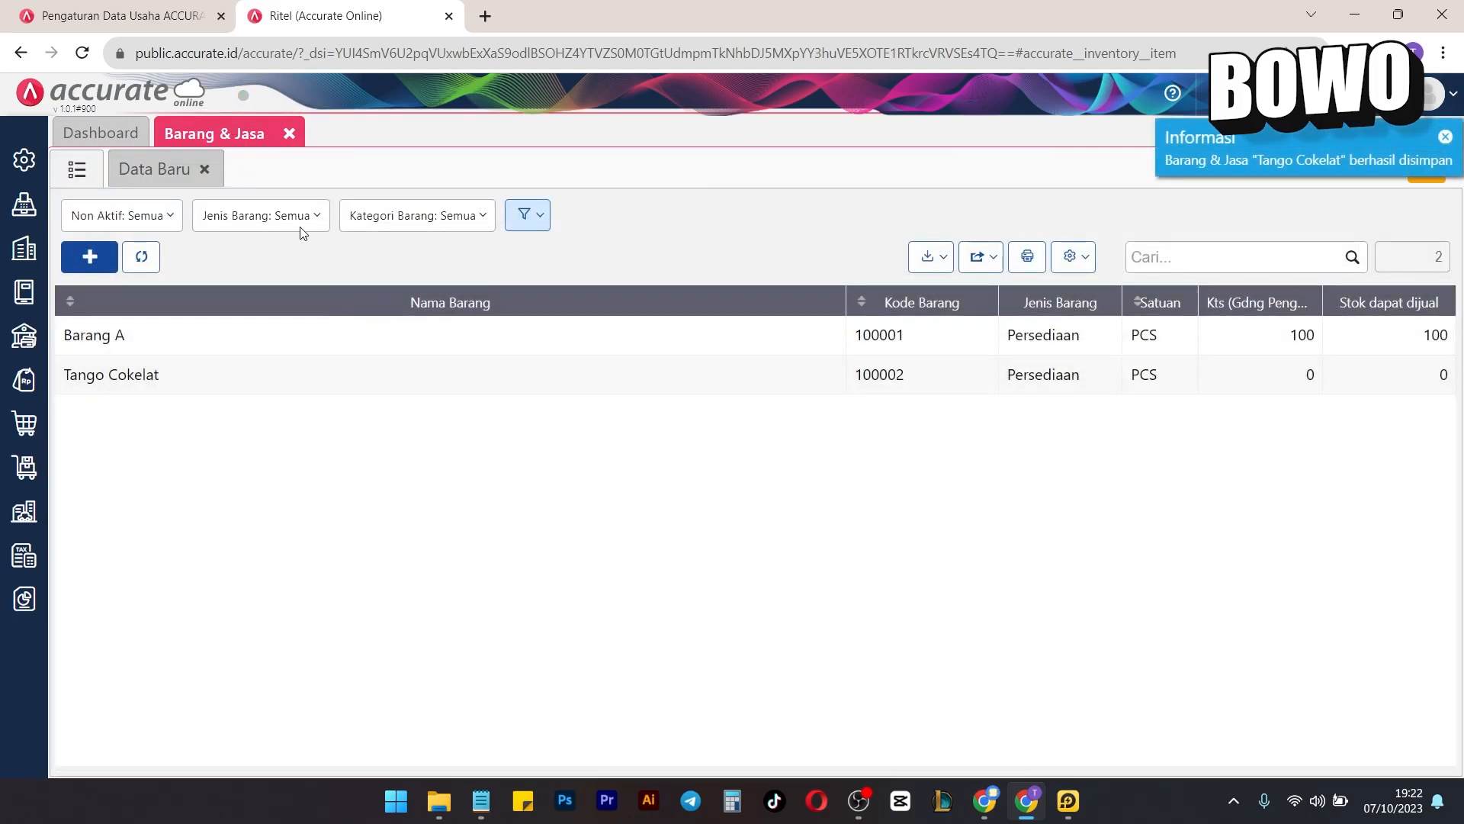
Start a new item named "Tango Vanilla" with the category Tango and the base unit PCS.
left_click(163, 171)
type("Tango")
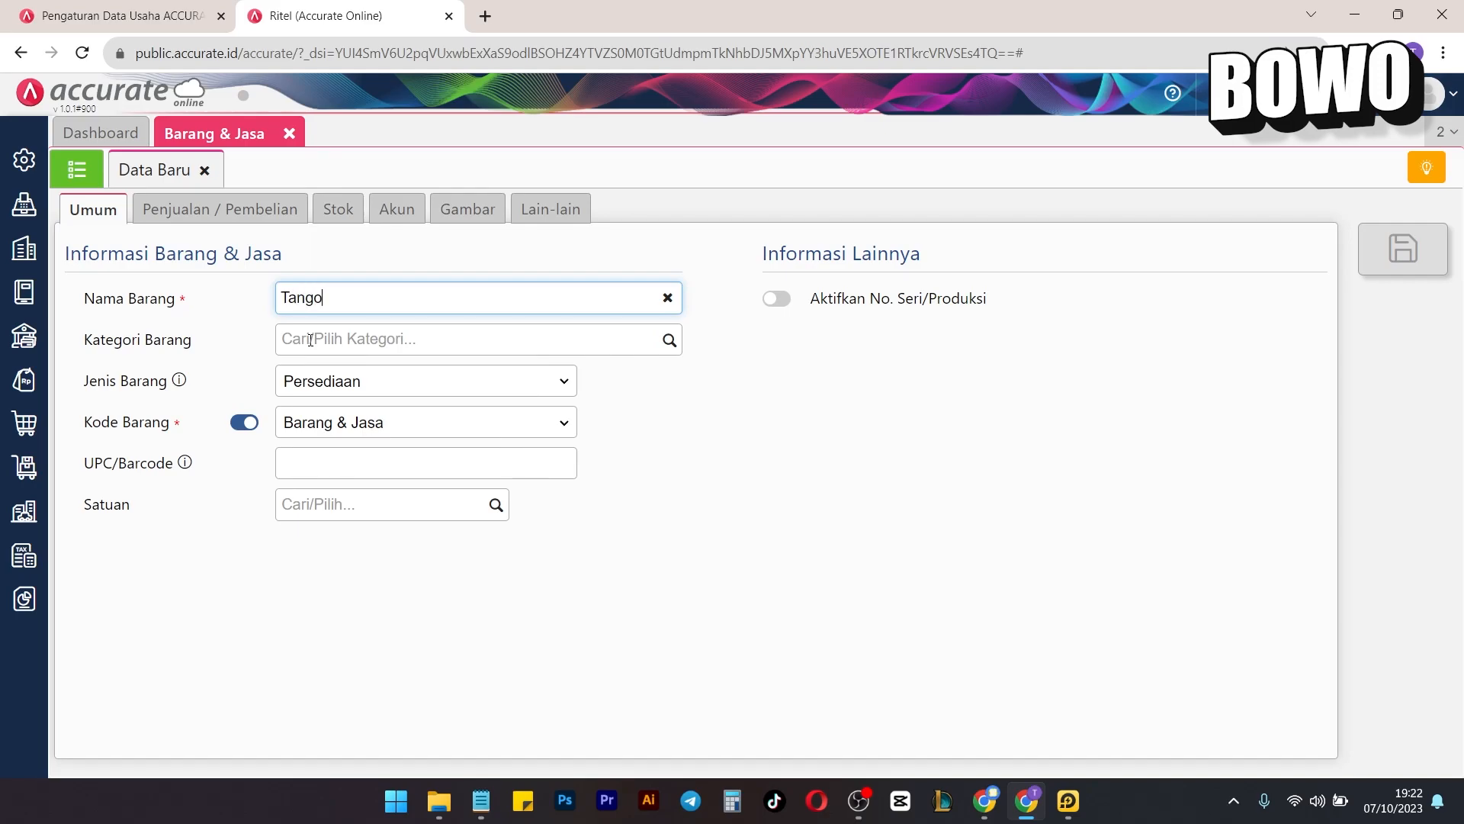
type(" Vanilla")
left_click(675, 340)
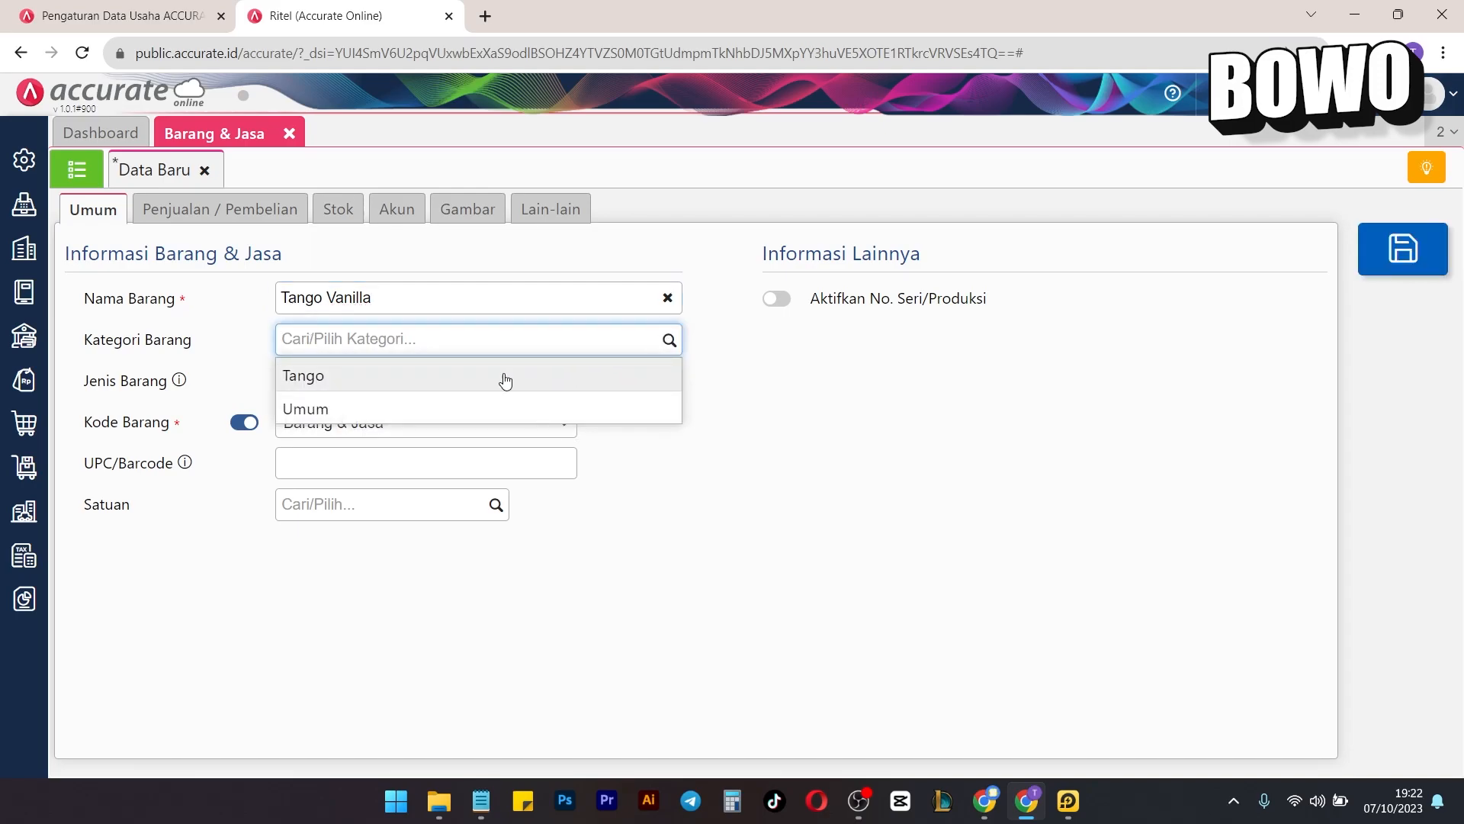
left_click(505, 378)
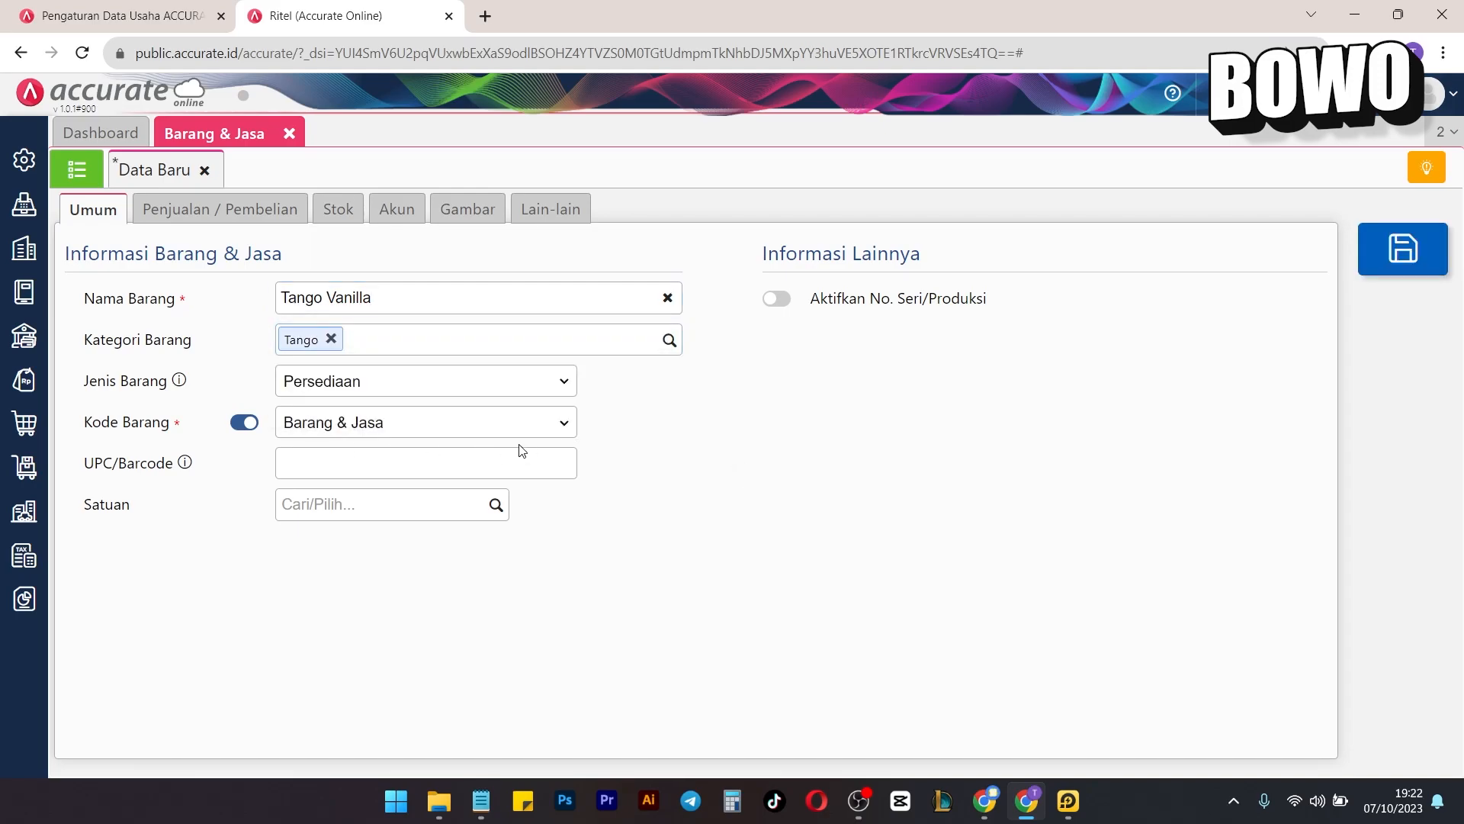
left_click(496, 507)
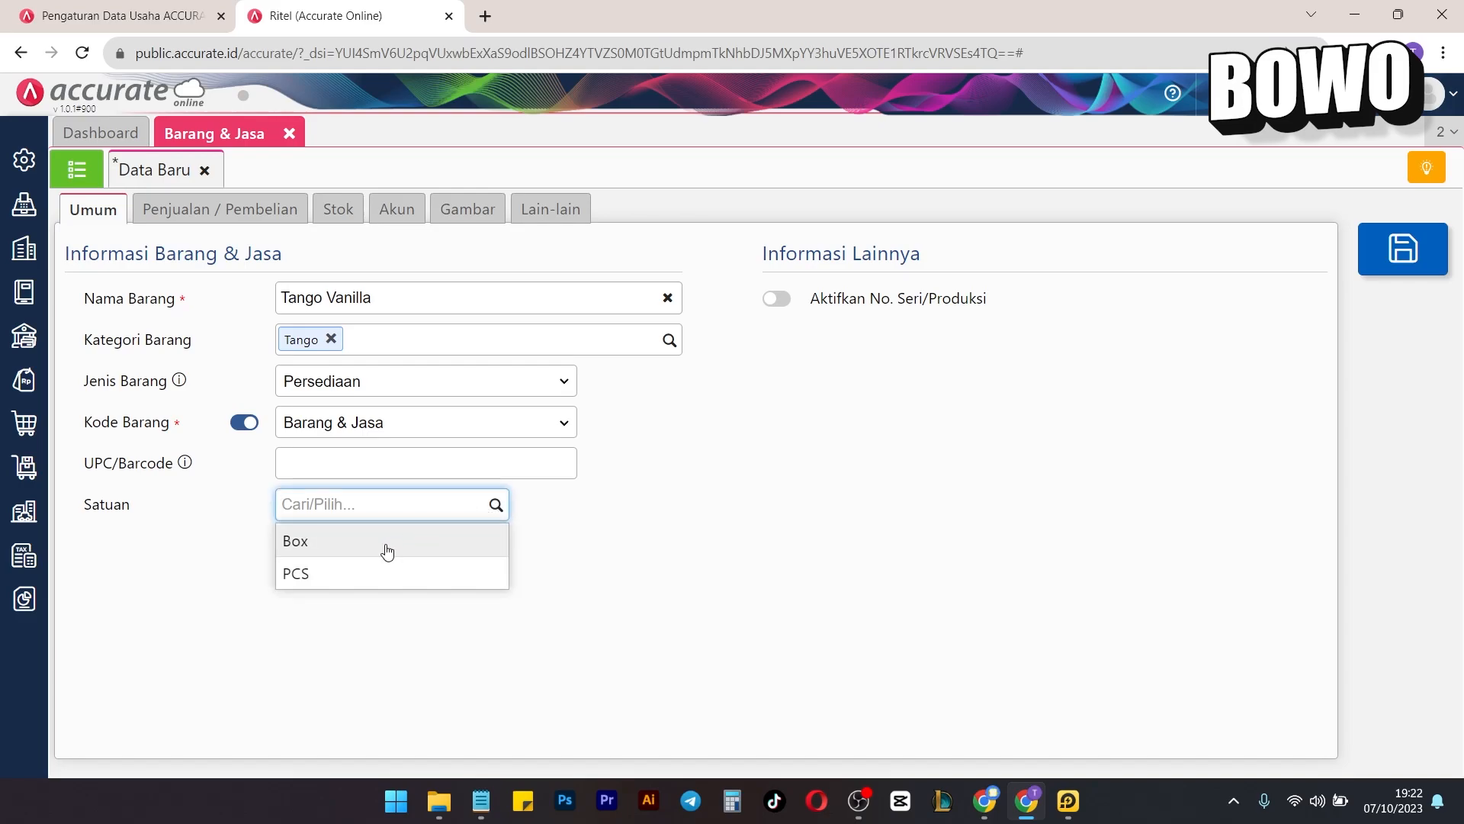
left_click(370, 573)
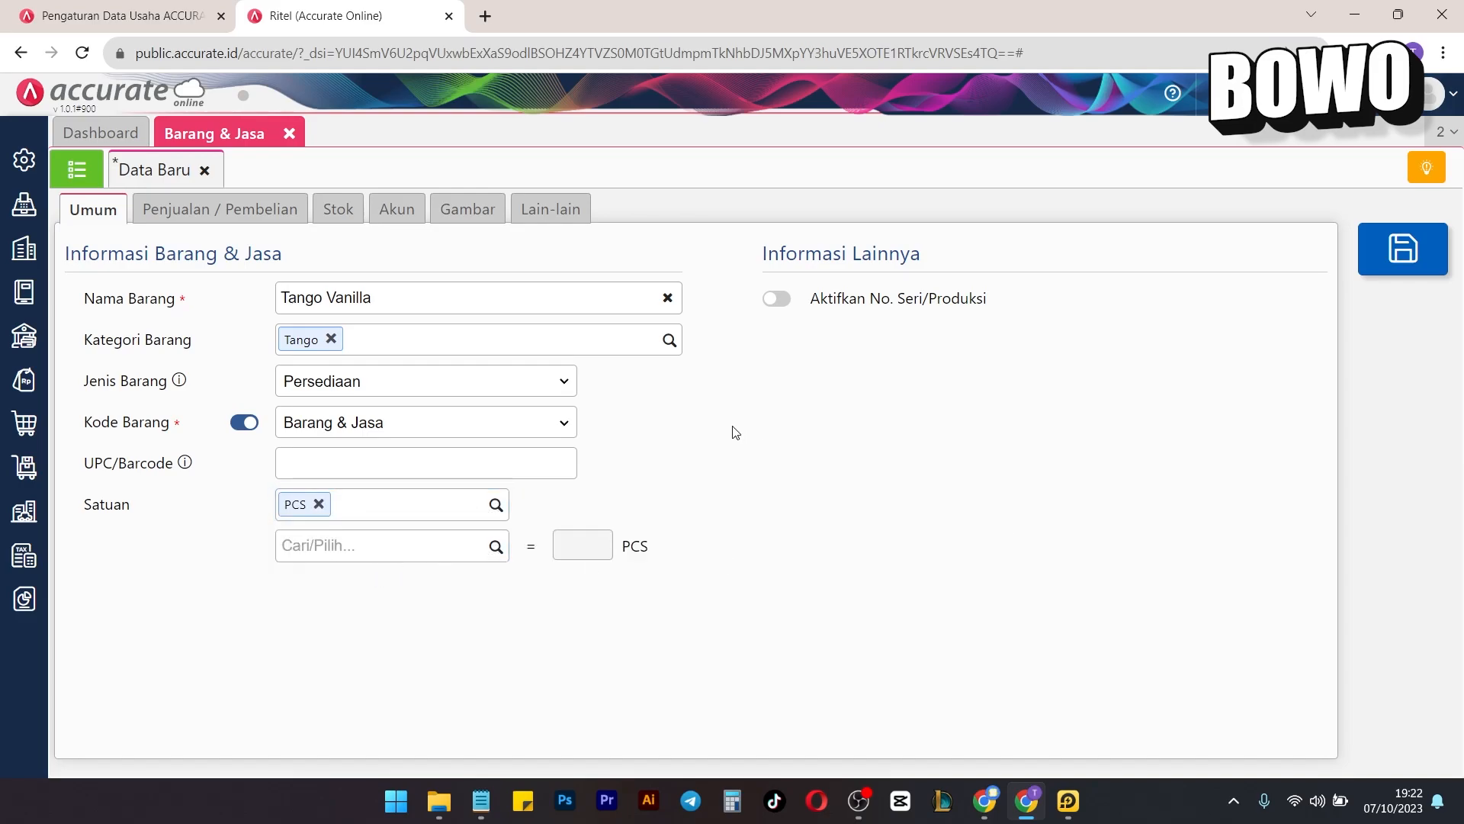
Attach the product image tgo-van-176.jpg to the new Tango Vanilla item.
left_click(466, 209)
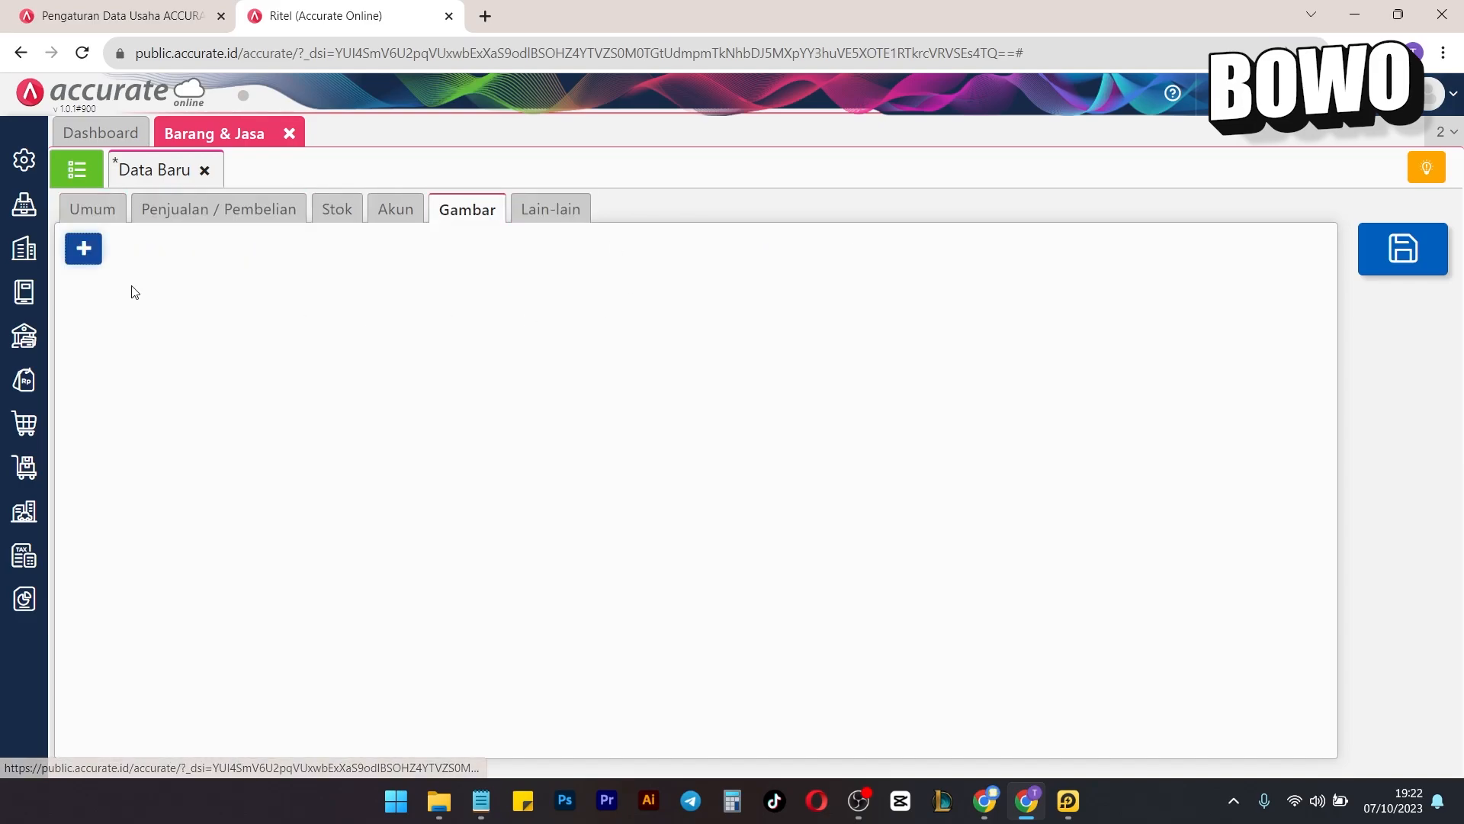
left_click(84, 260)
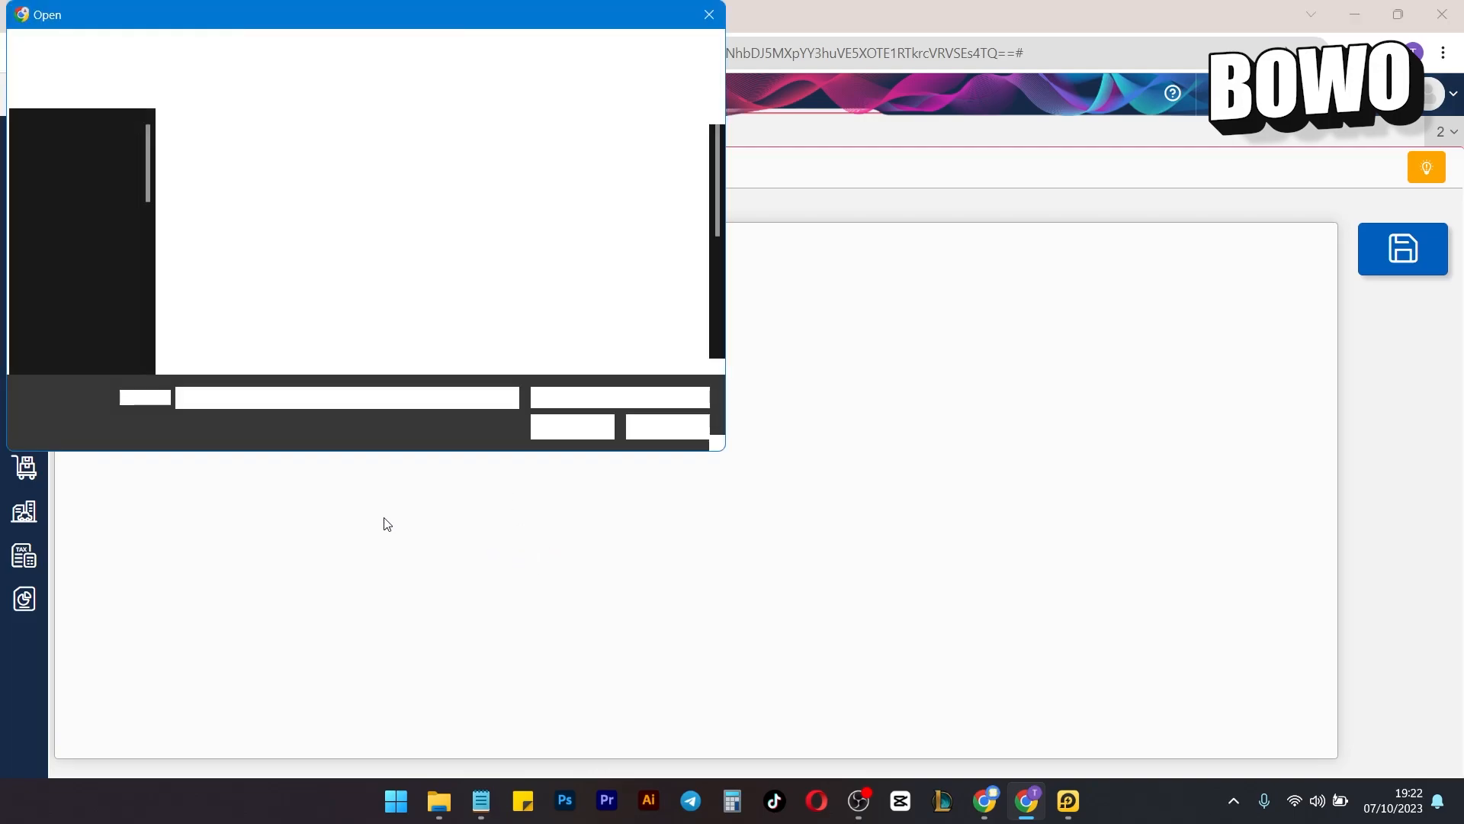
left_click(660, 190)
left_click(555, 428)
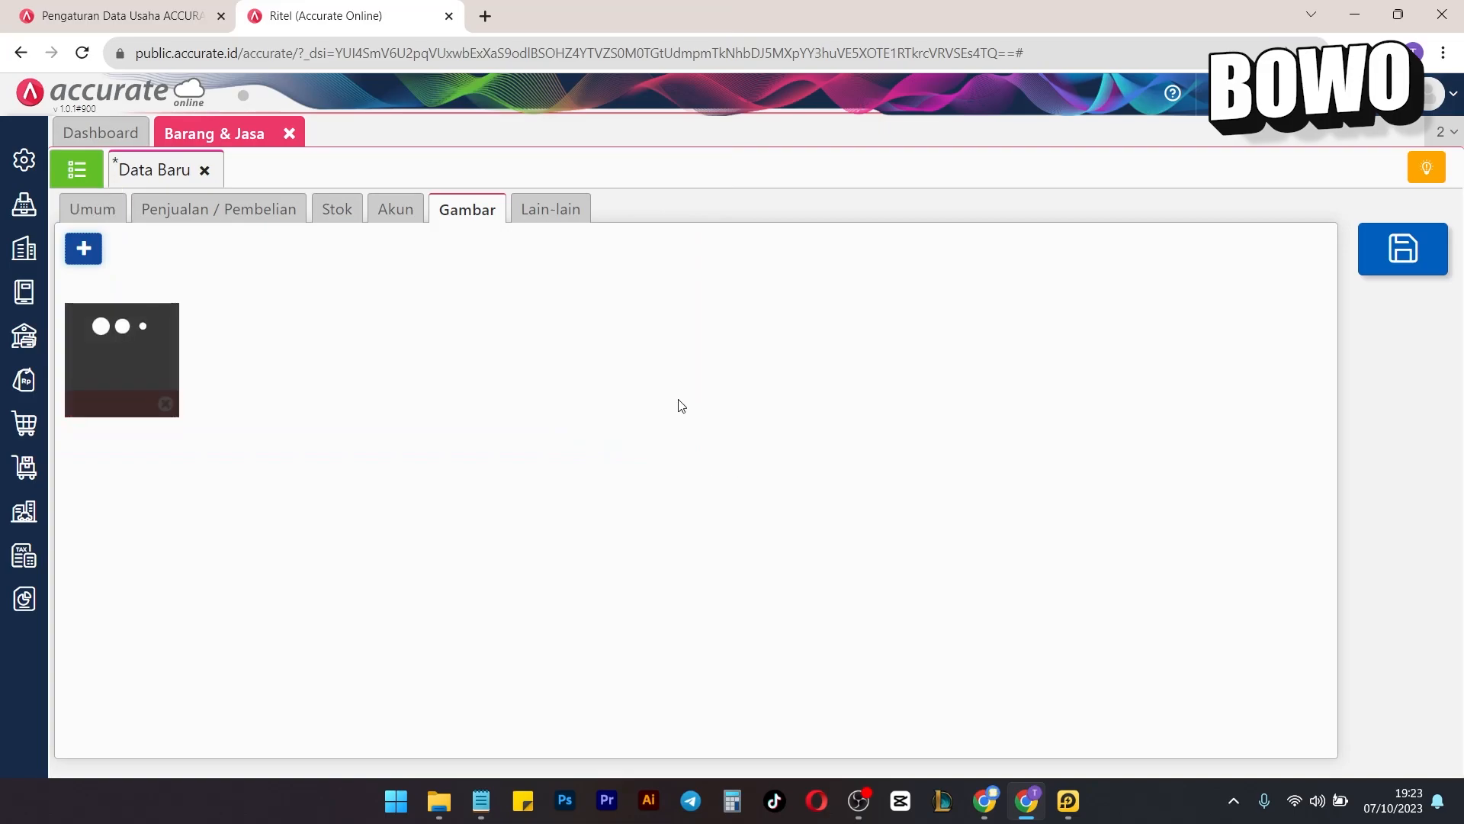
Set Tango Vanilla's default selling price to 10.000 per PCS and save the item.
left_click(135, 216)
left_click(478, 345)
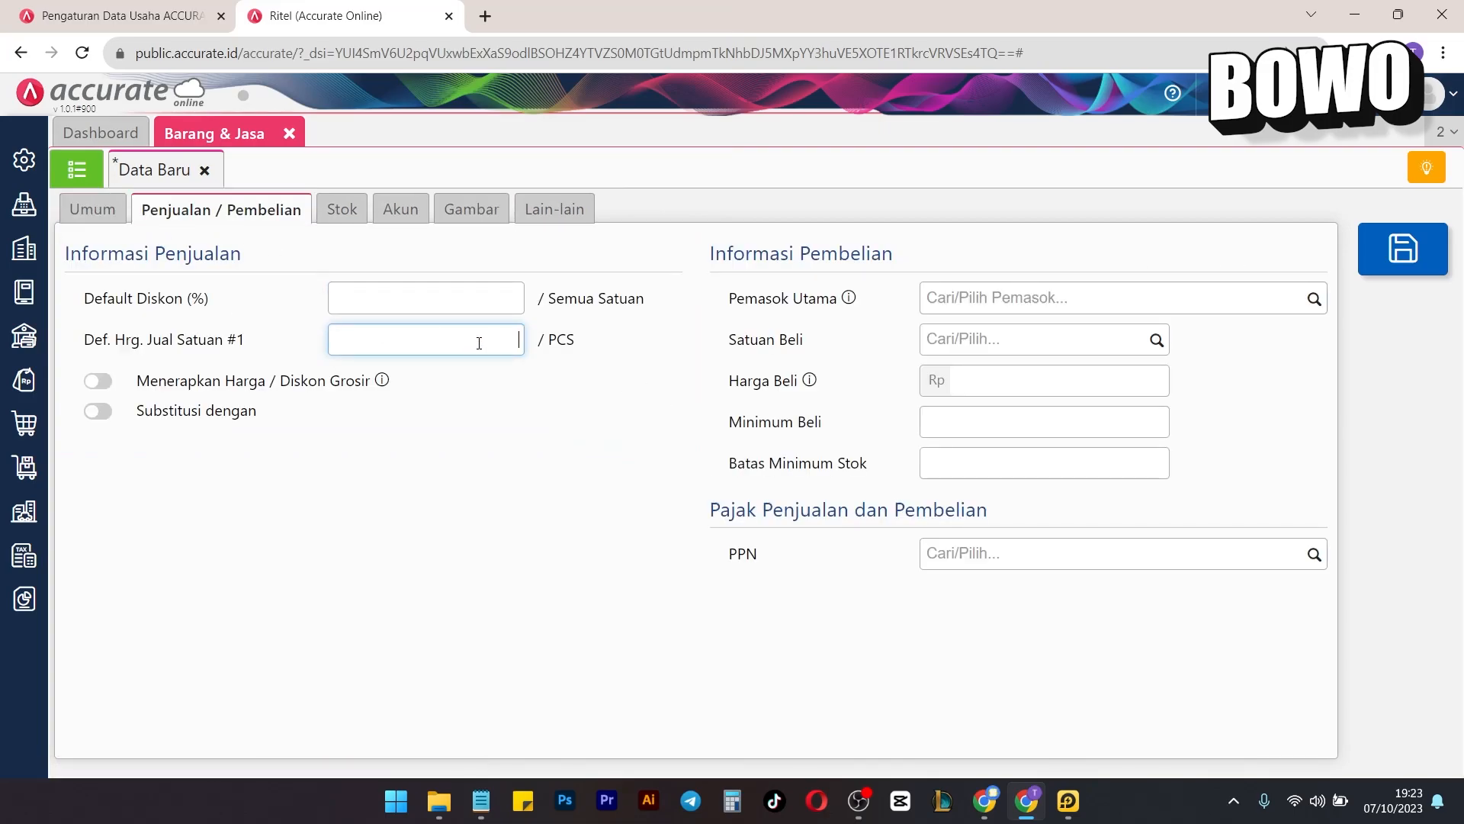
type("10.000")
left_click(1381, 260)
left_click(76, 169)
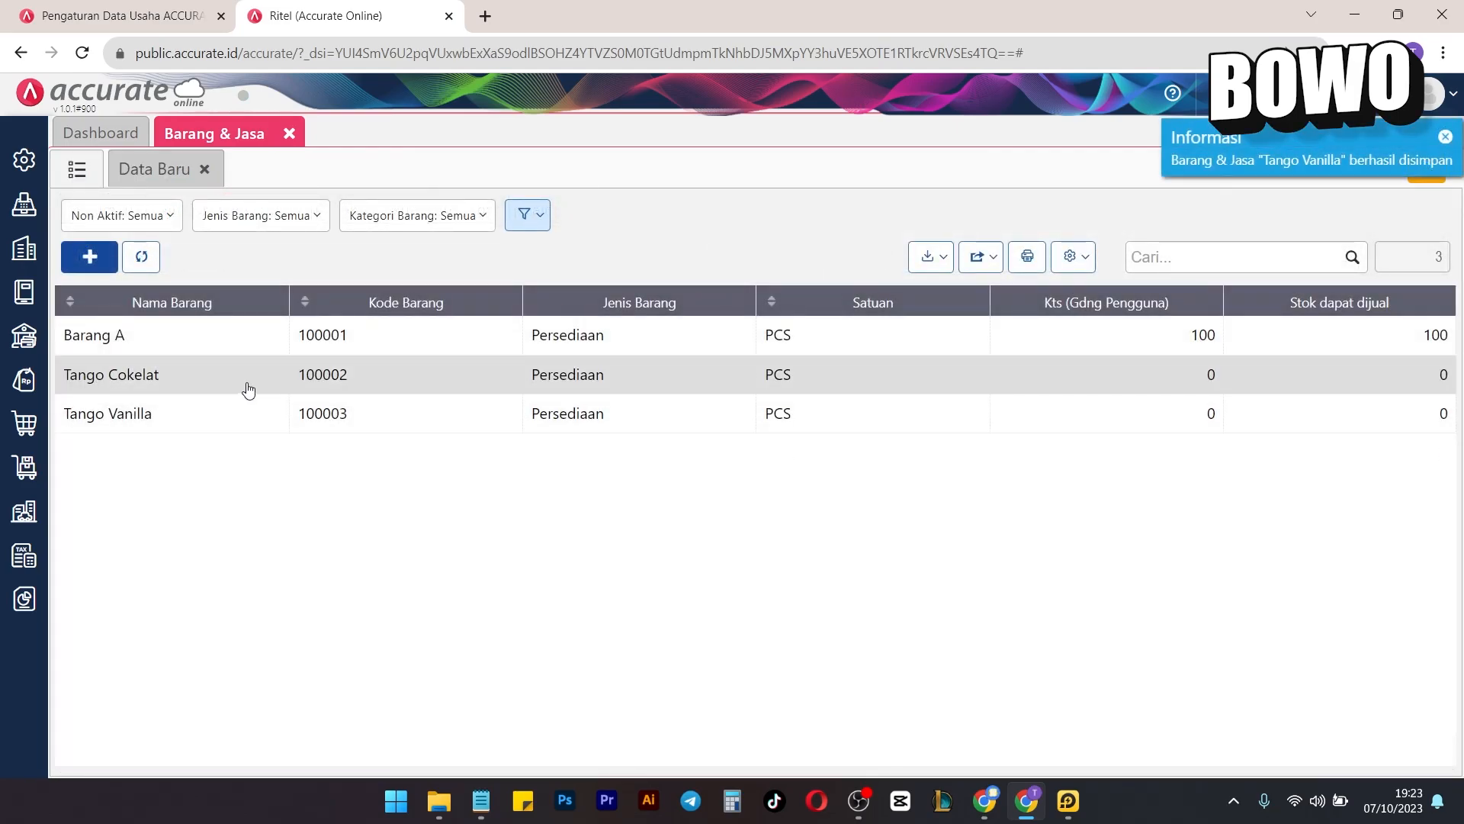
Reopen the Tango Cokelat item, set its default selling price to 10.000 per PCS, and save it.
left_click(246, 386)
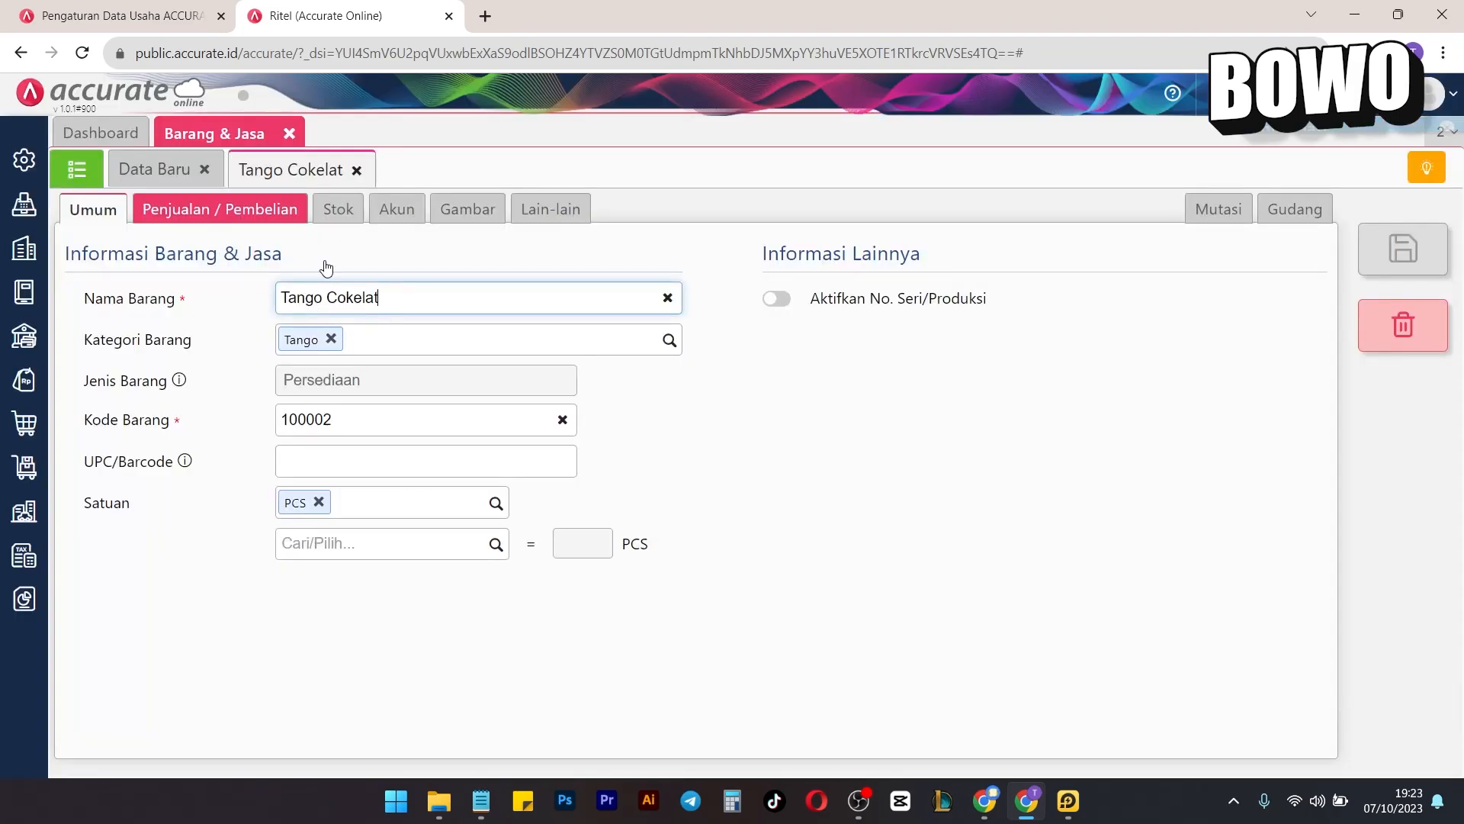
left_click(229, 211)
left_click(389, 336)
type("100000")
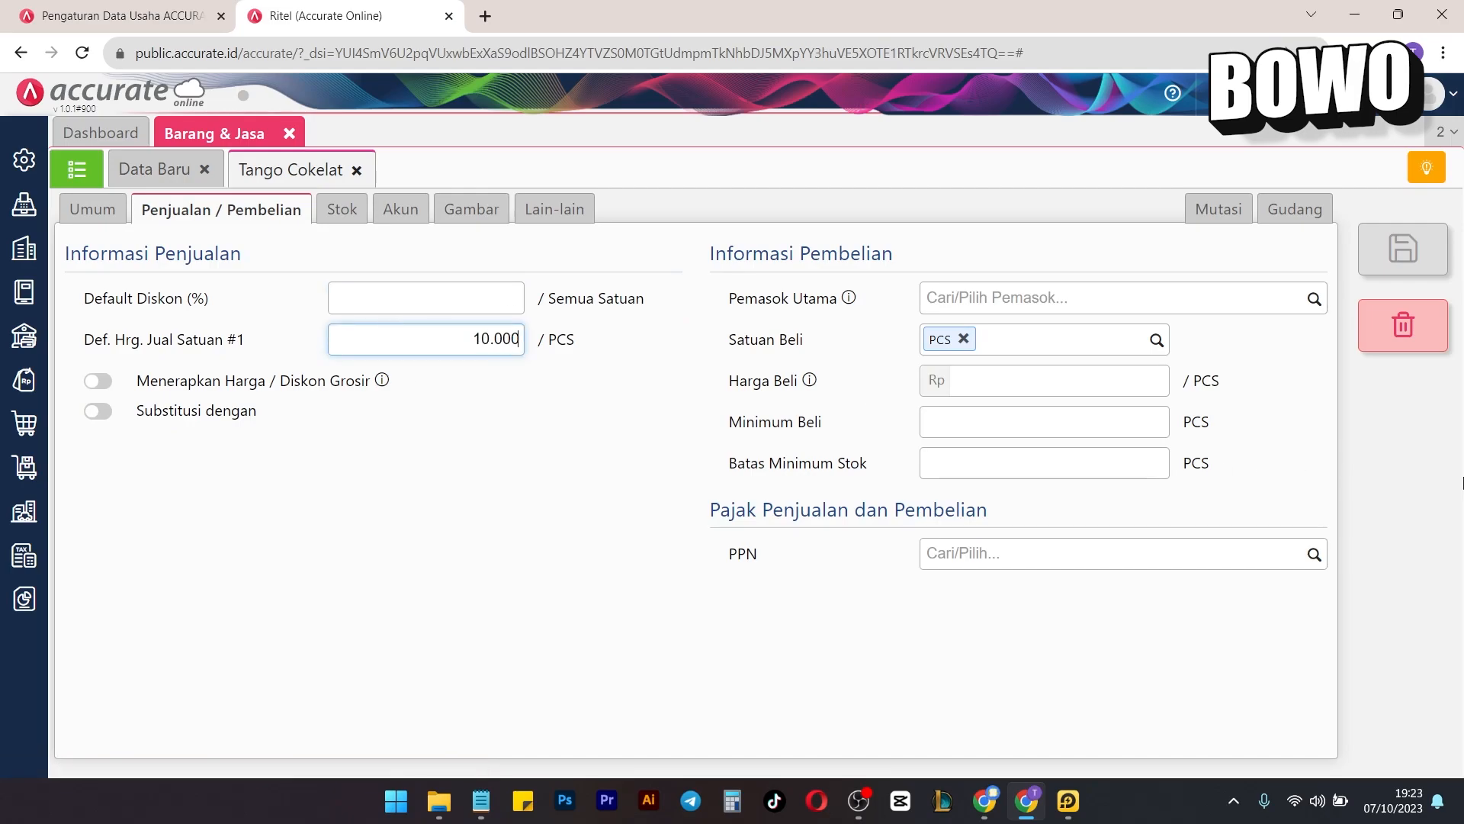
key("ctrl+s")
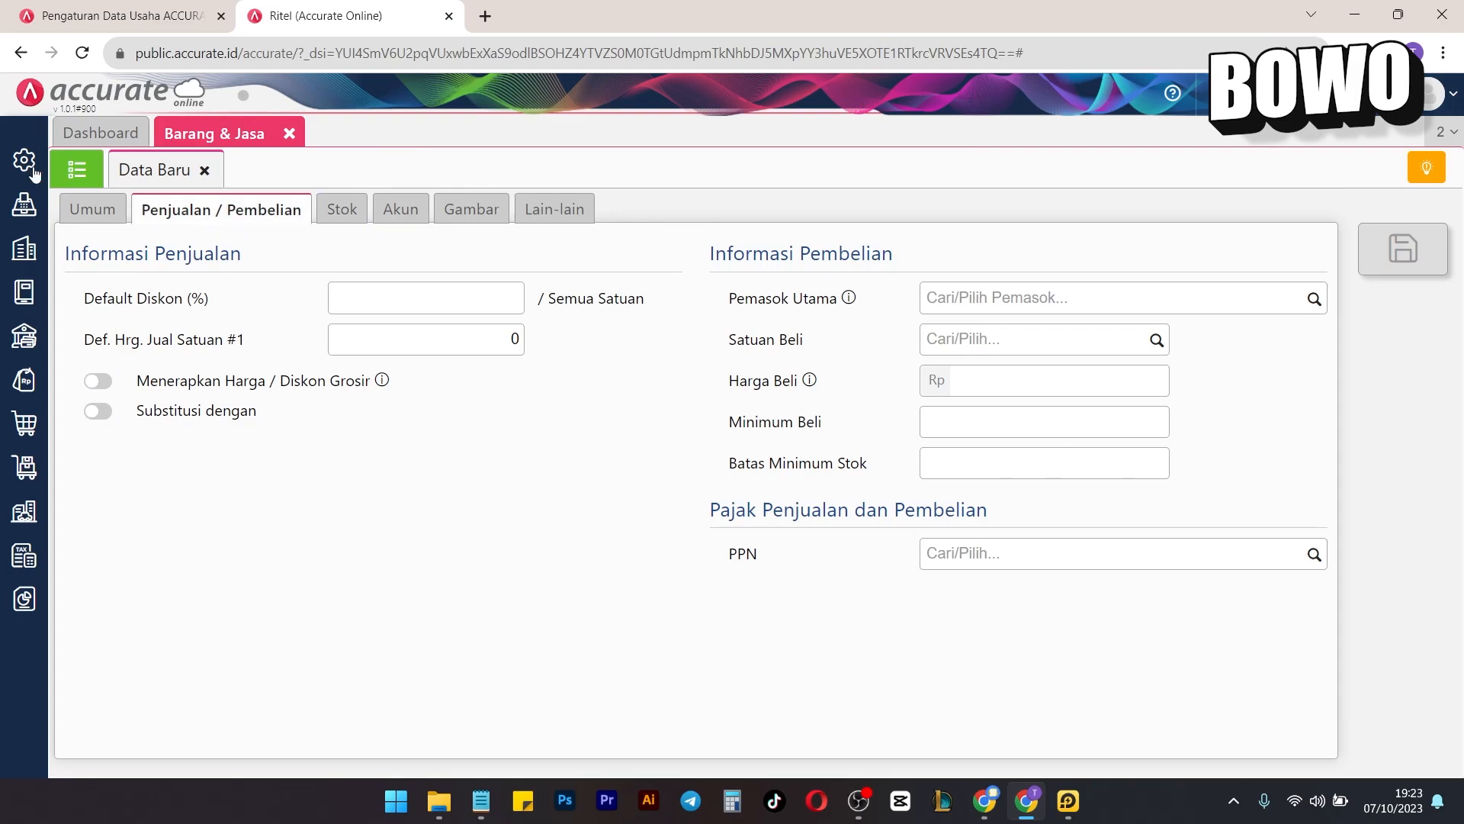
Start a new item named "Tango Strawberry" with the category Tango and the base unit PCS.
left_click(110, 206)
left_click(391, 286)
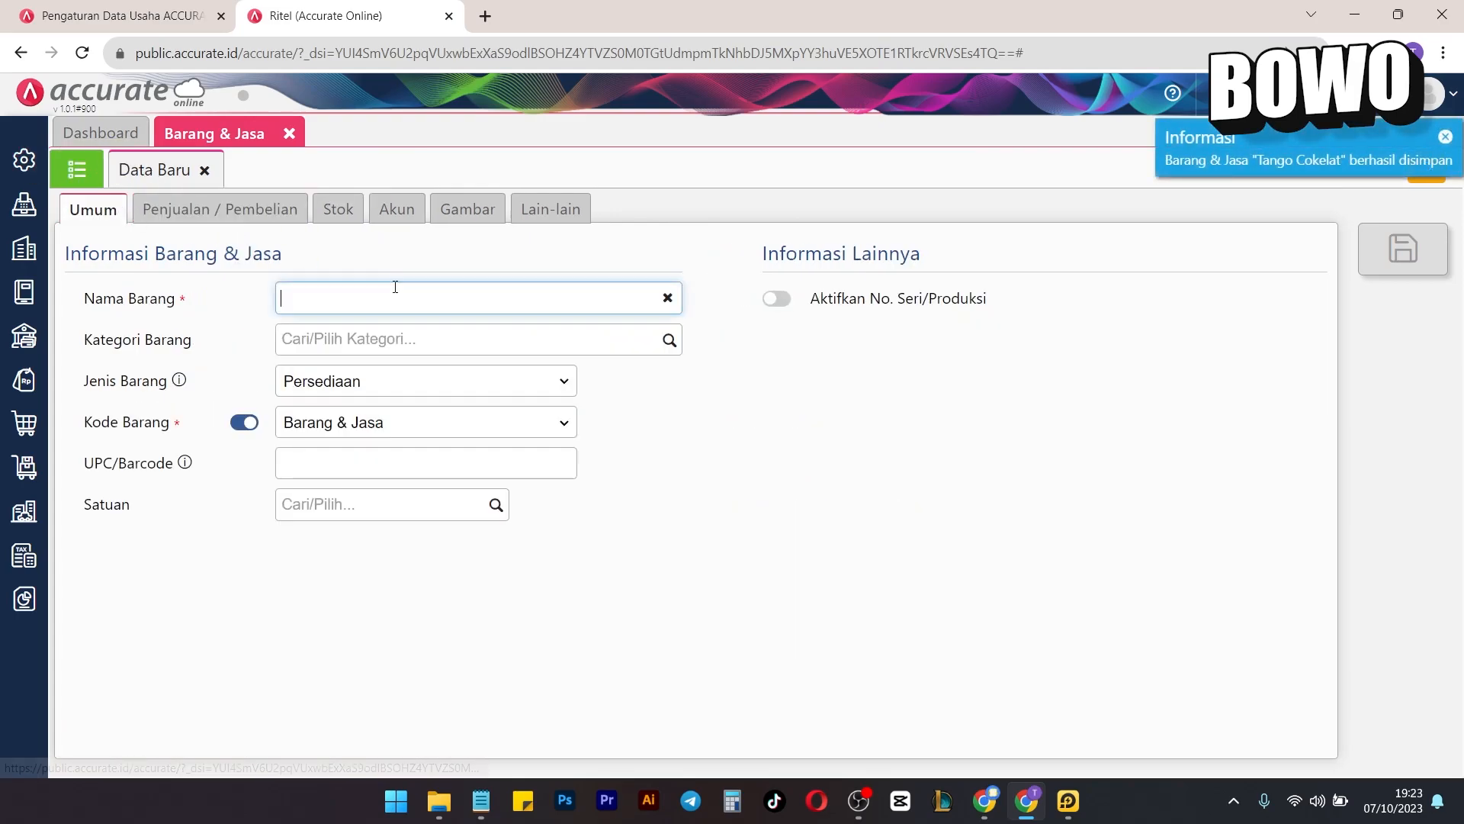
type("Tango ")
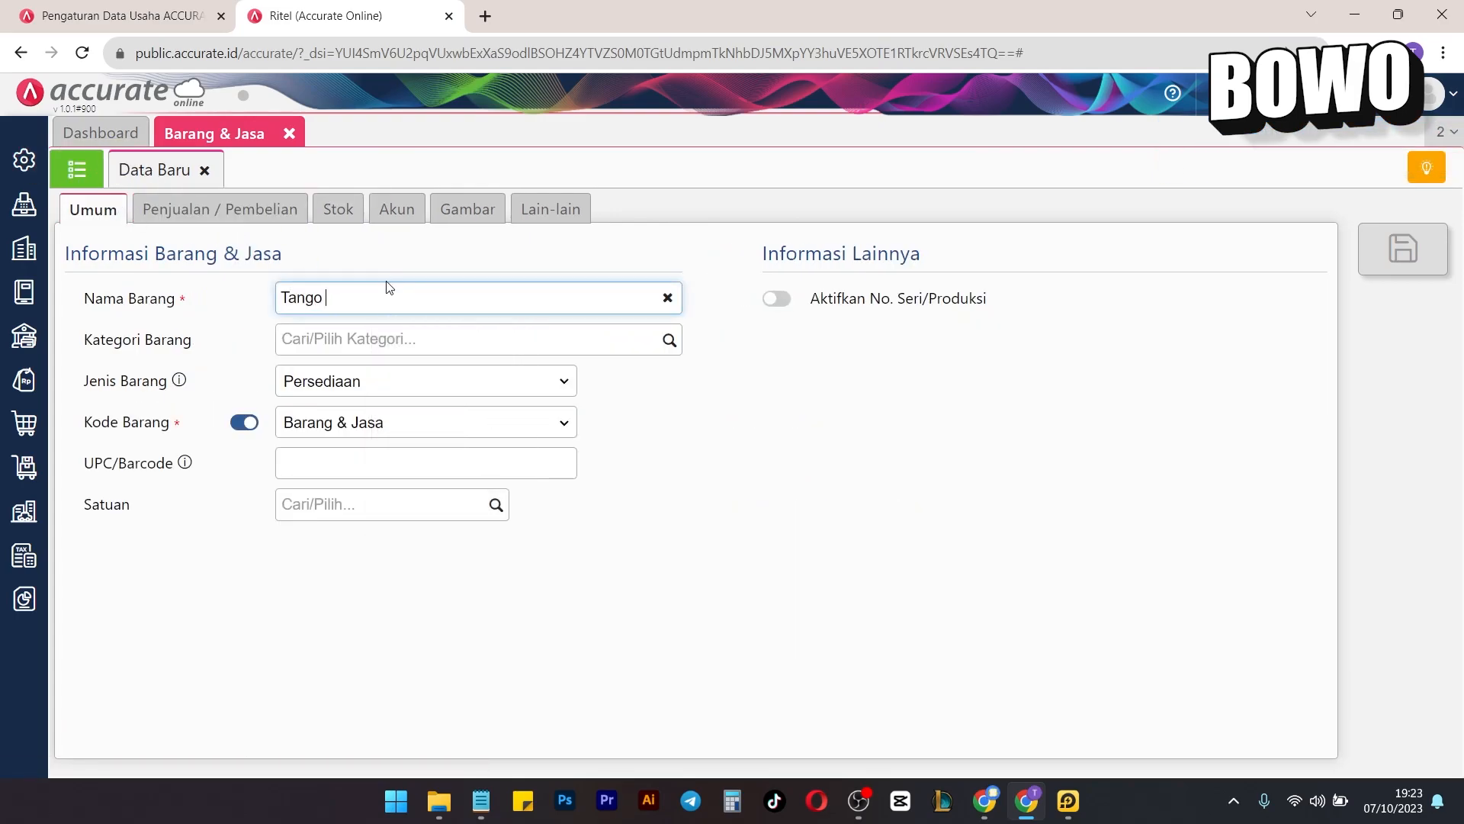
type("Strawberry")
left_click(670, 338)
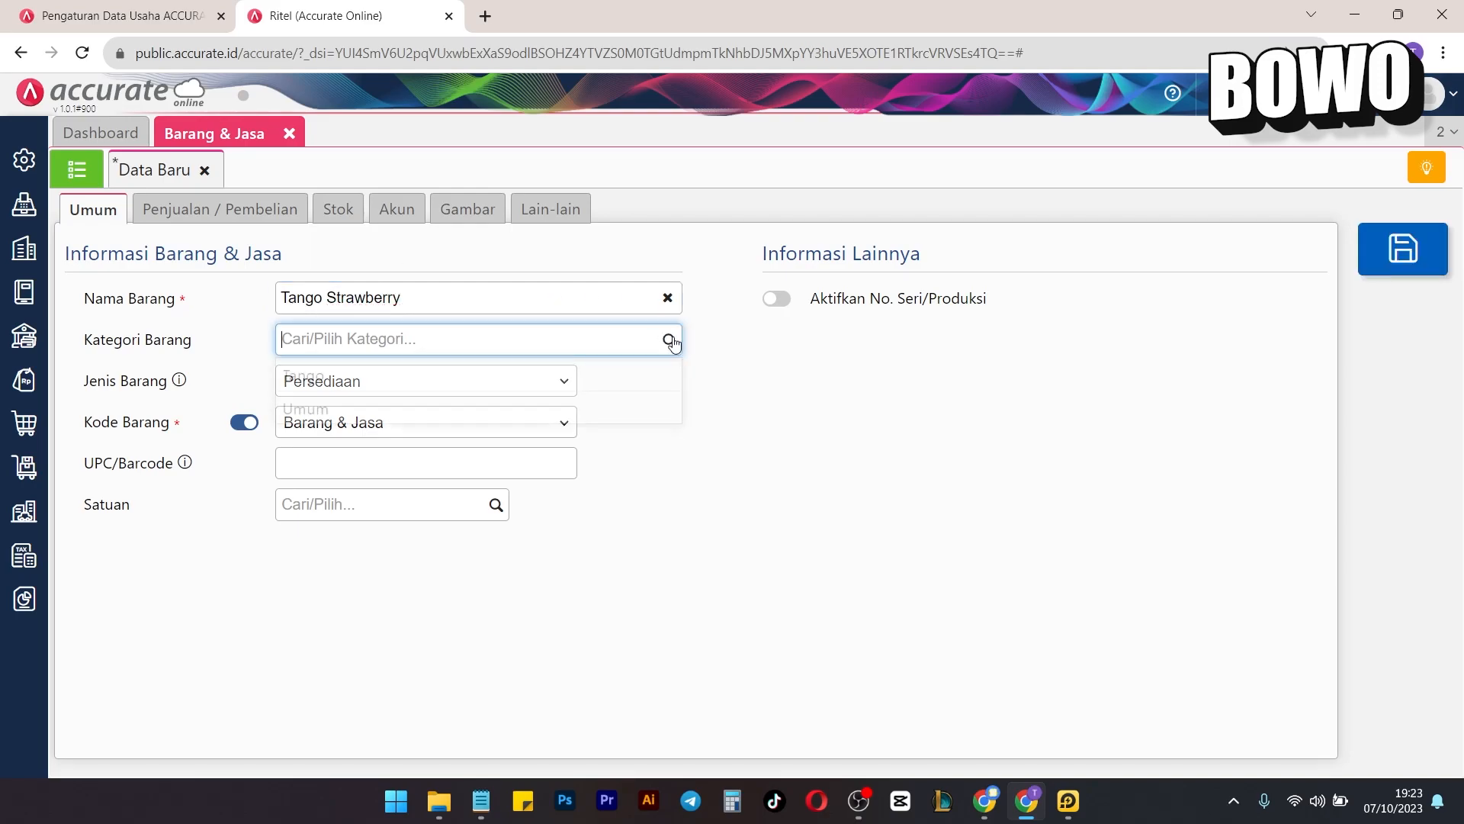
left_click(340, 376)
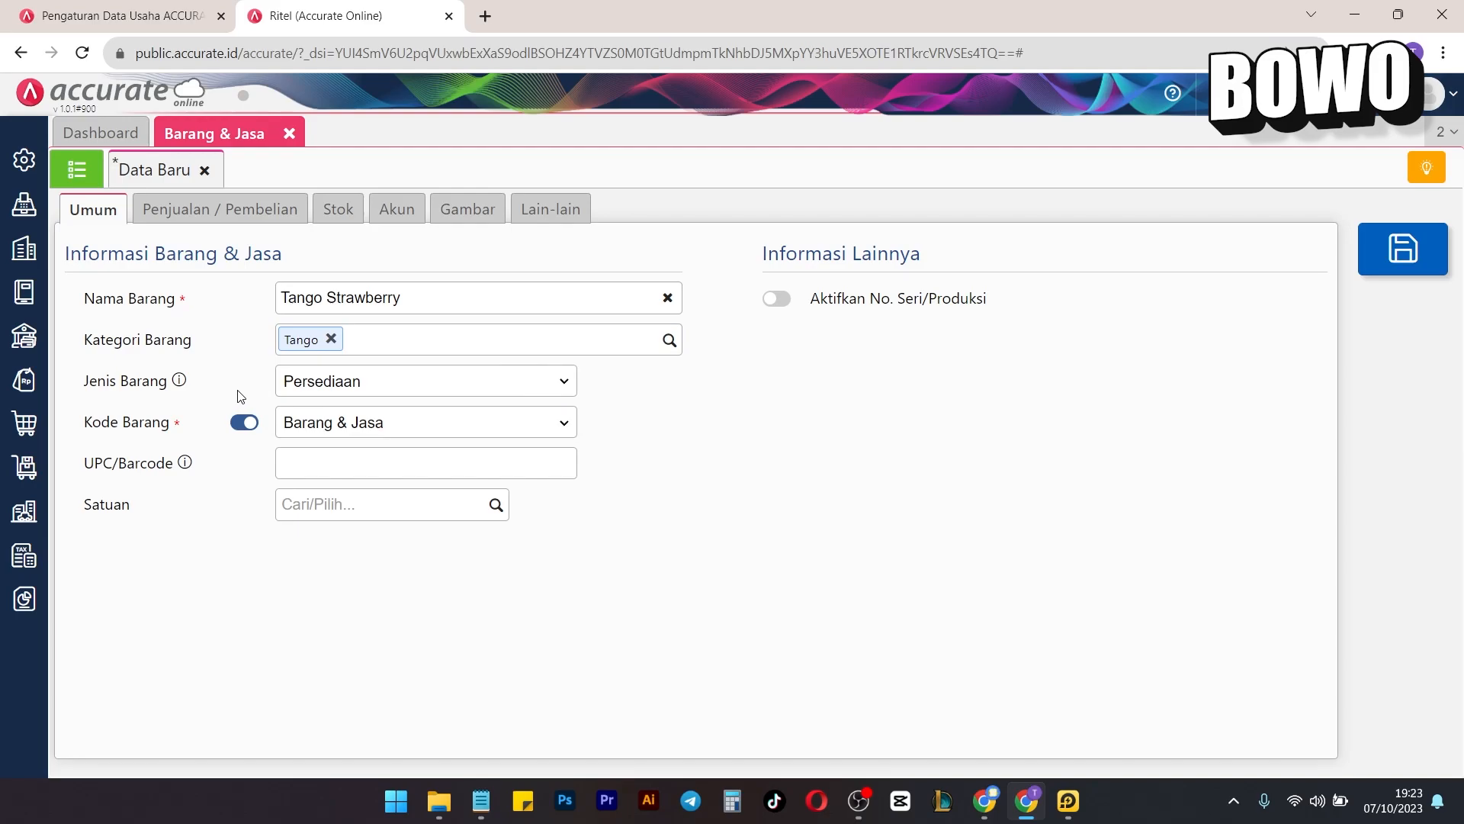
left_click(485, 511)
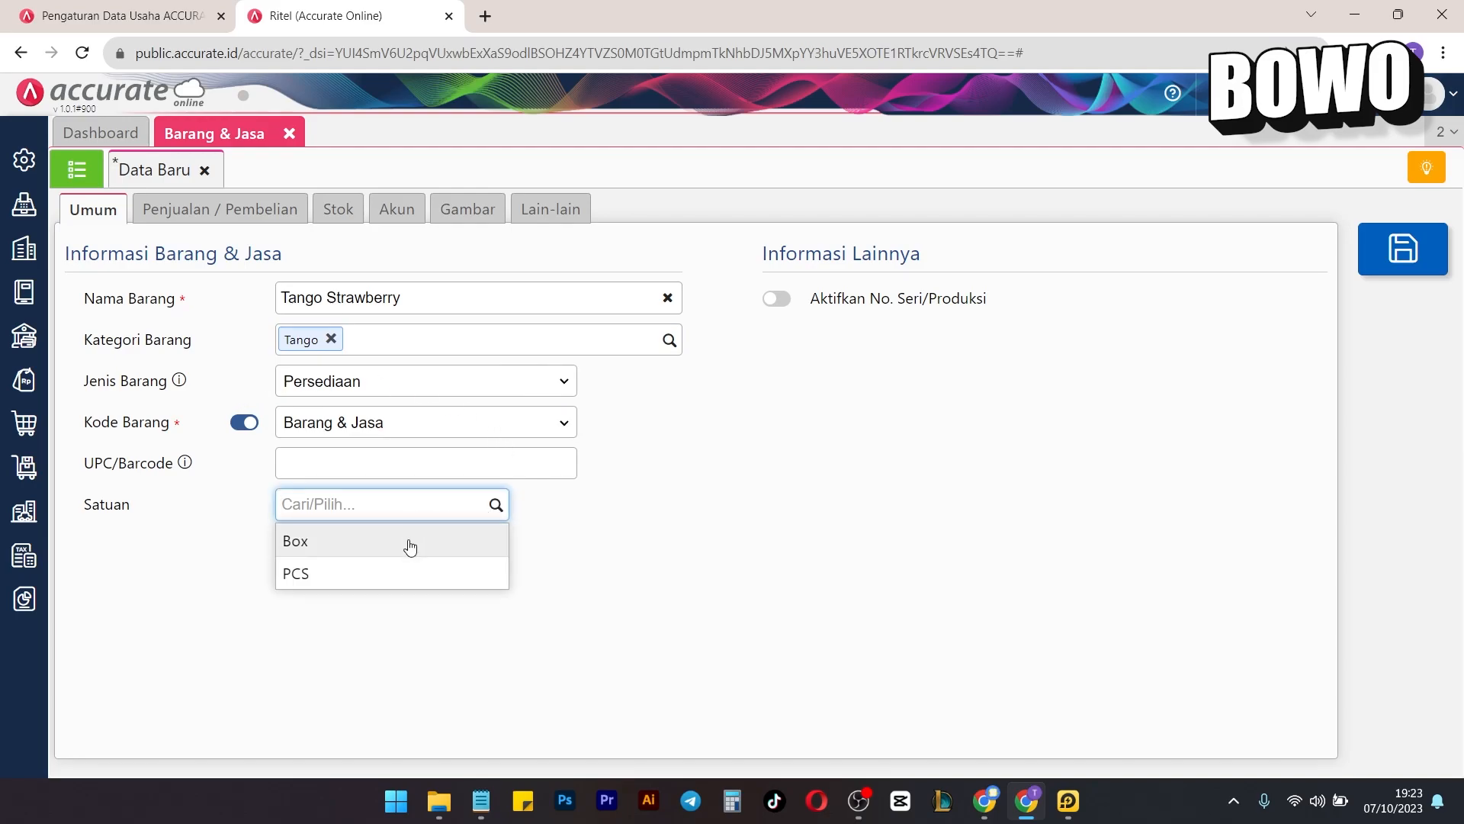
left_click(405, 569)
Set Tango Strawberry's default selling price to 10.000 per PCS.
left_click(235, 217)
left_click(405, 336)
type("10.00")
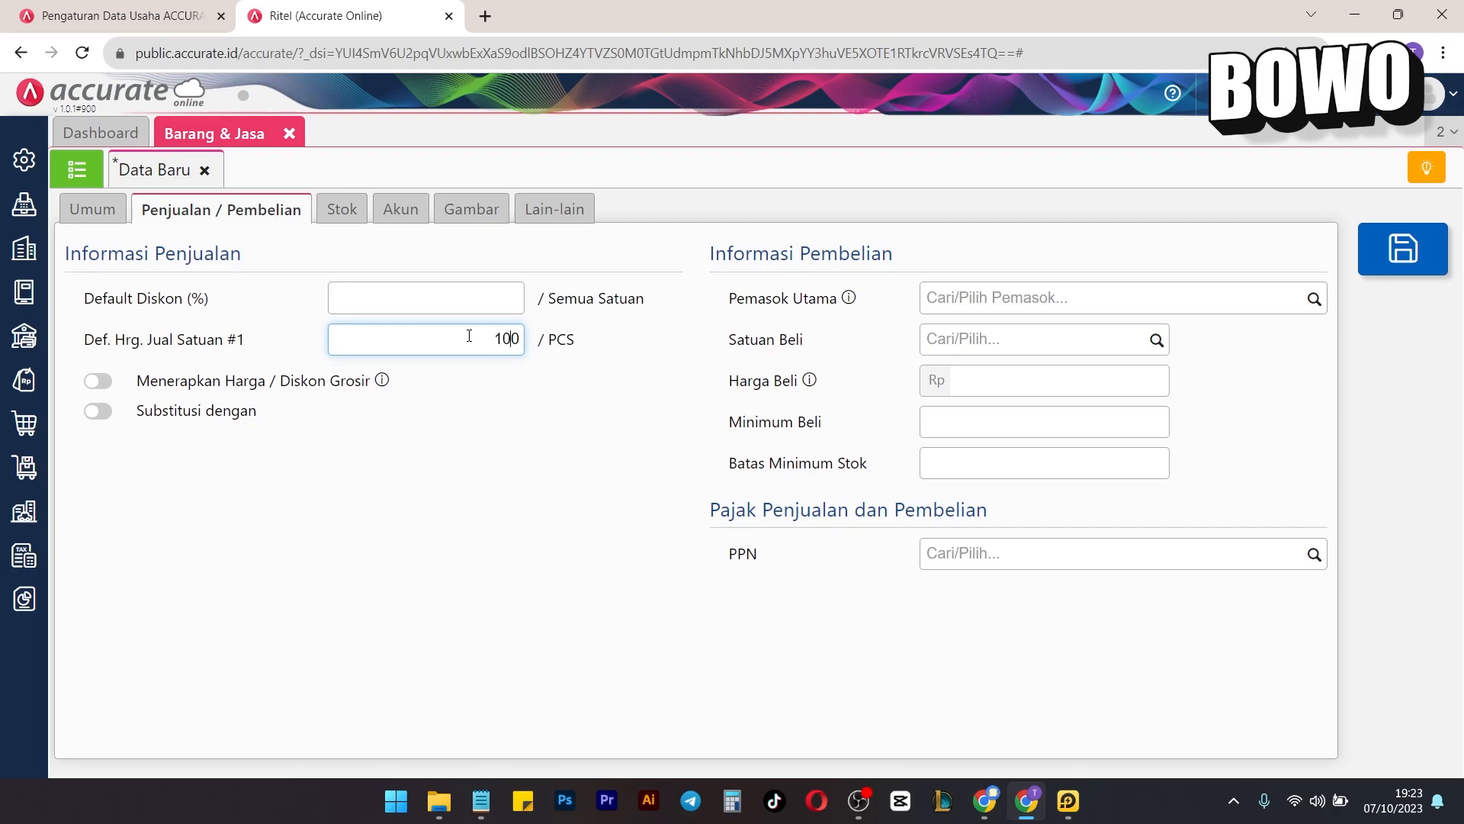
left_click(1334, 449)
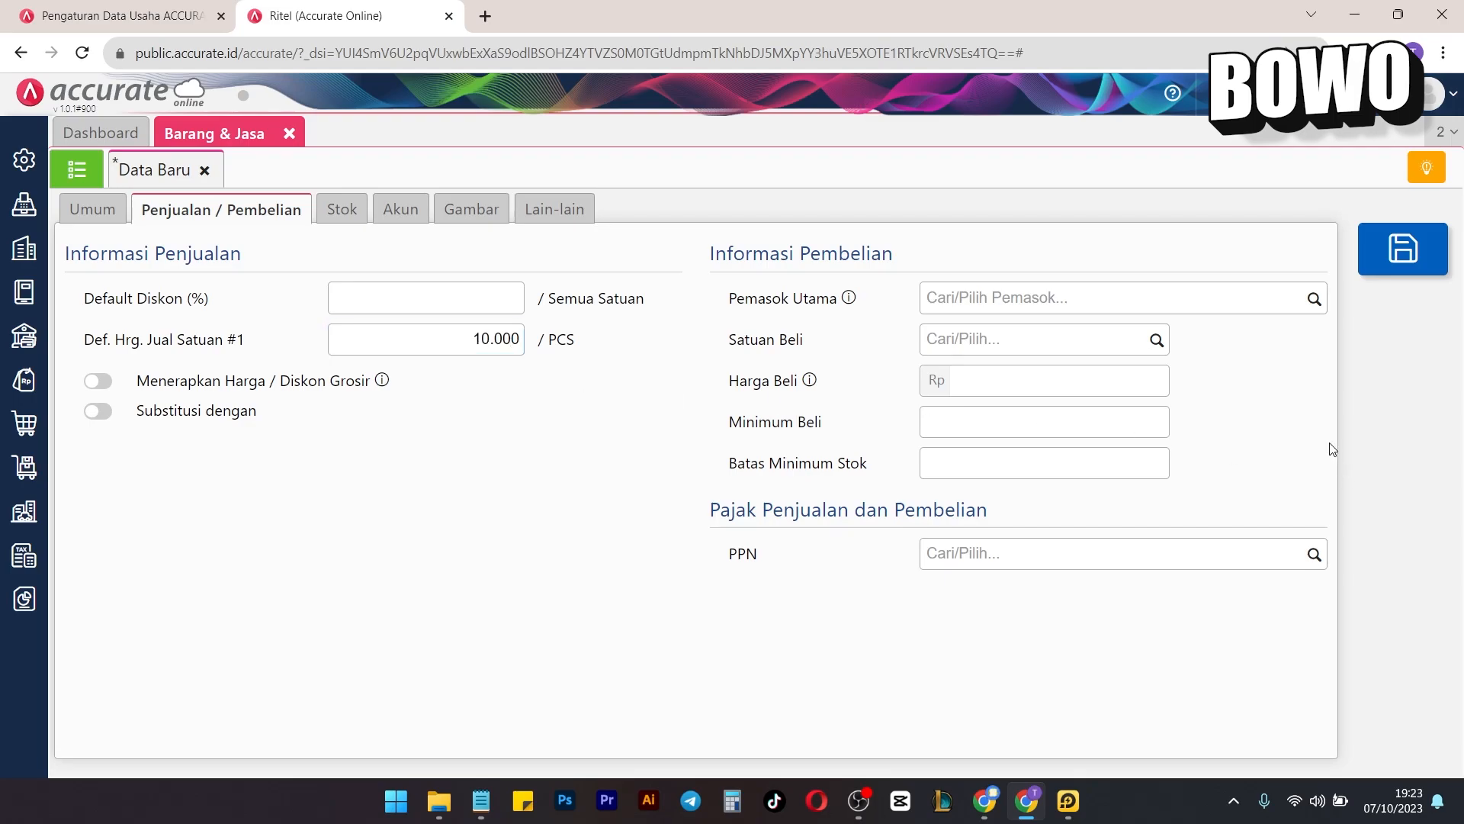
Attach the image tgo-stw-176.jpg to Tango Strawberry and save the item to the item list.
left_click(471, 209)
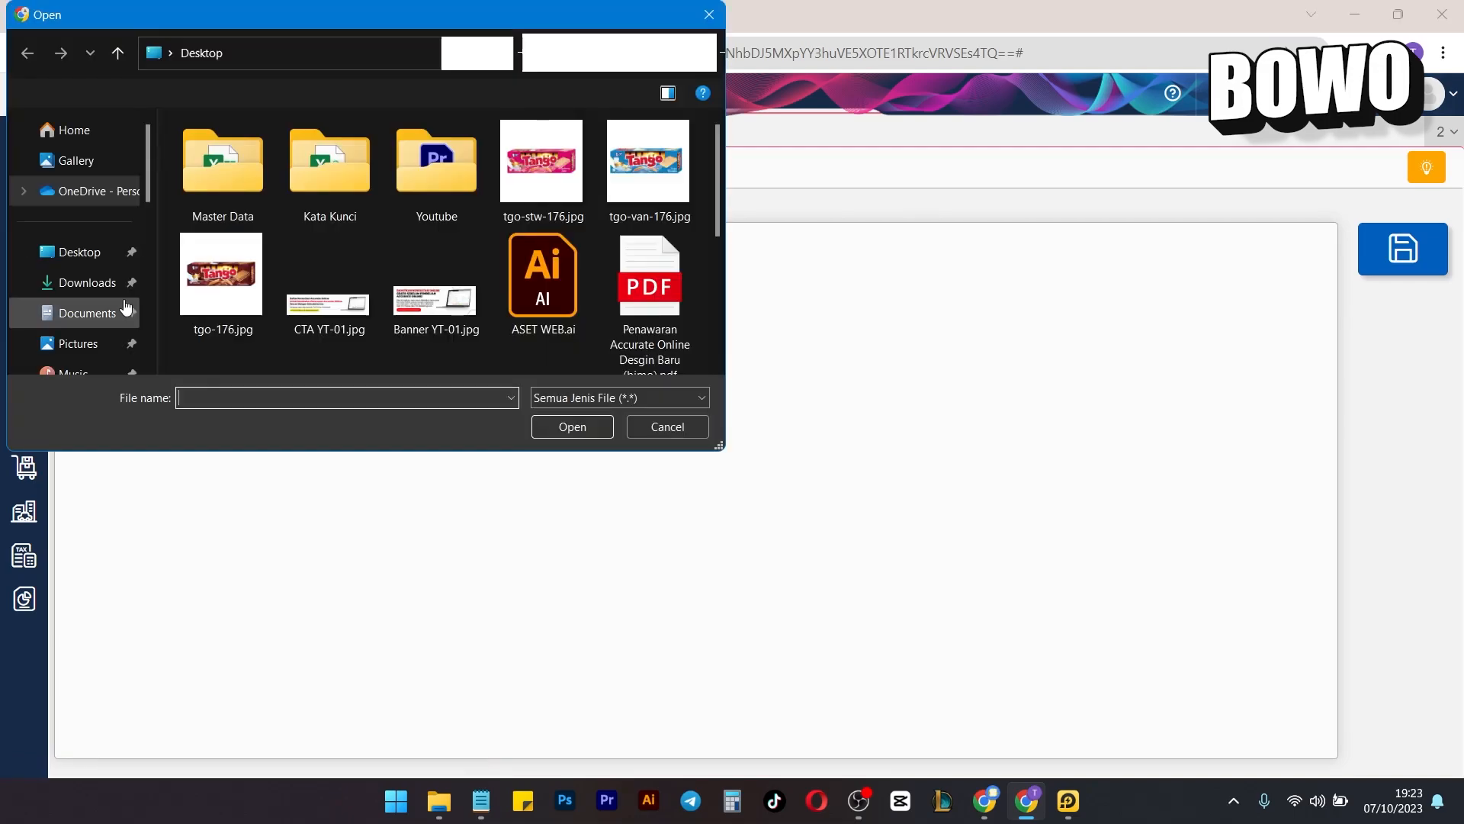
left_click(541, 161)
left_click(570, 424)
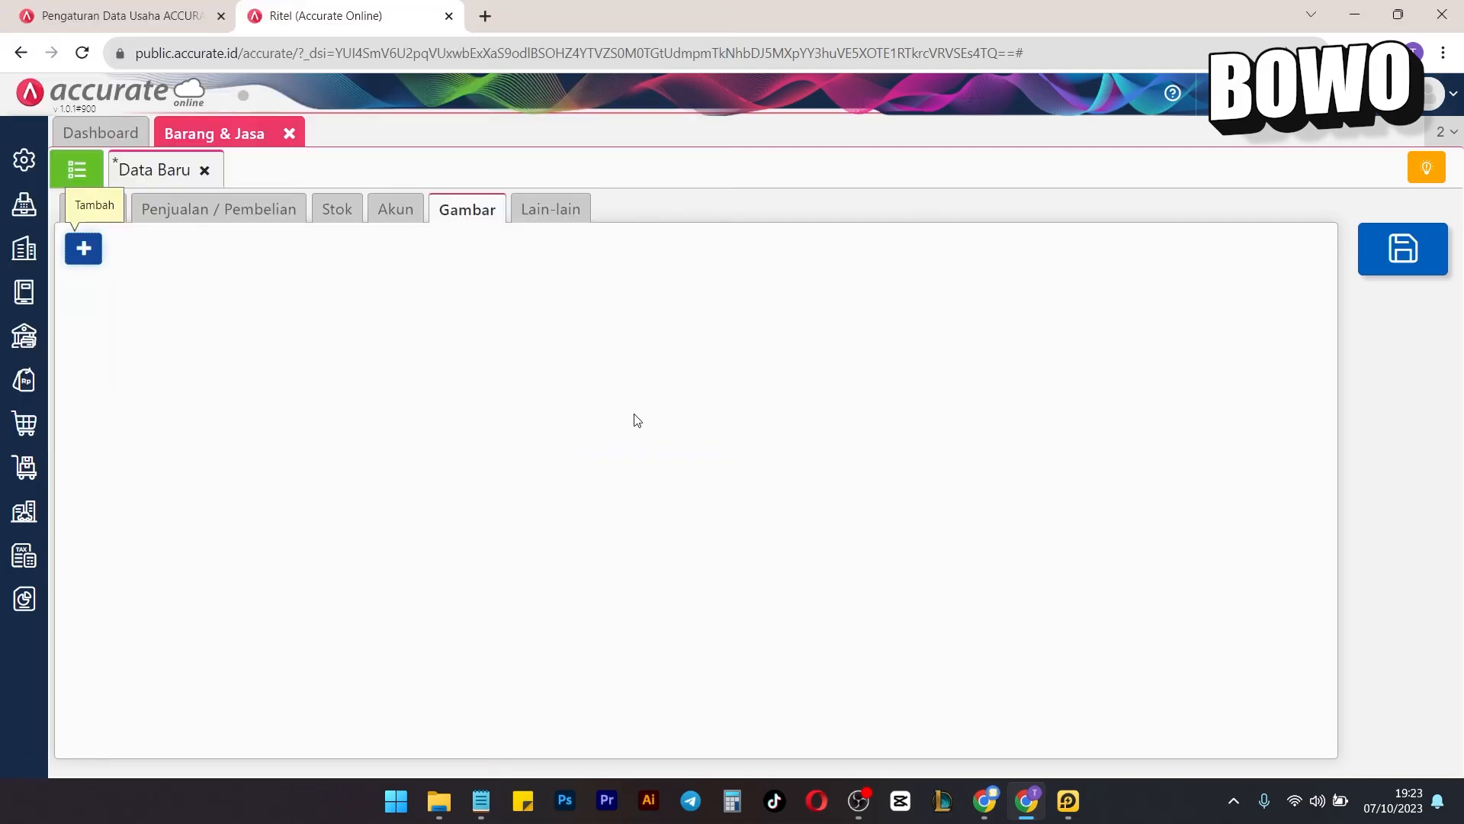
left_click(1364, 261)
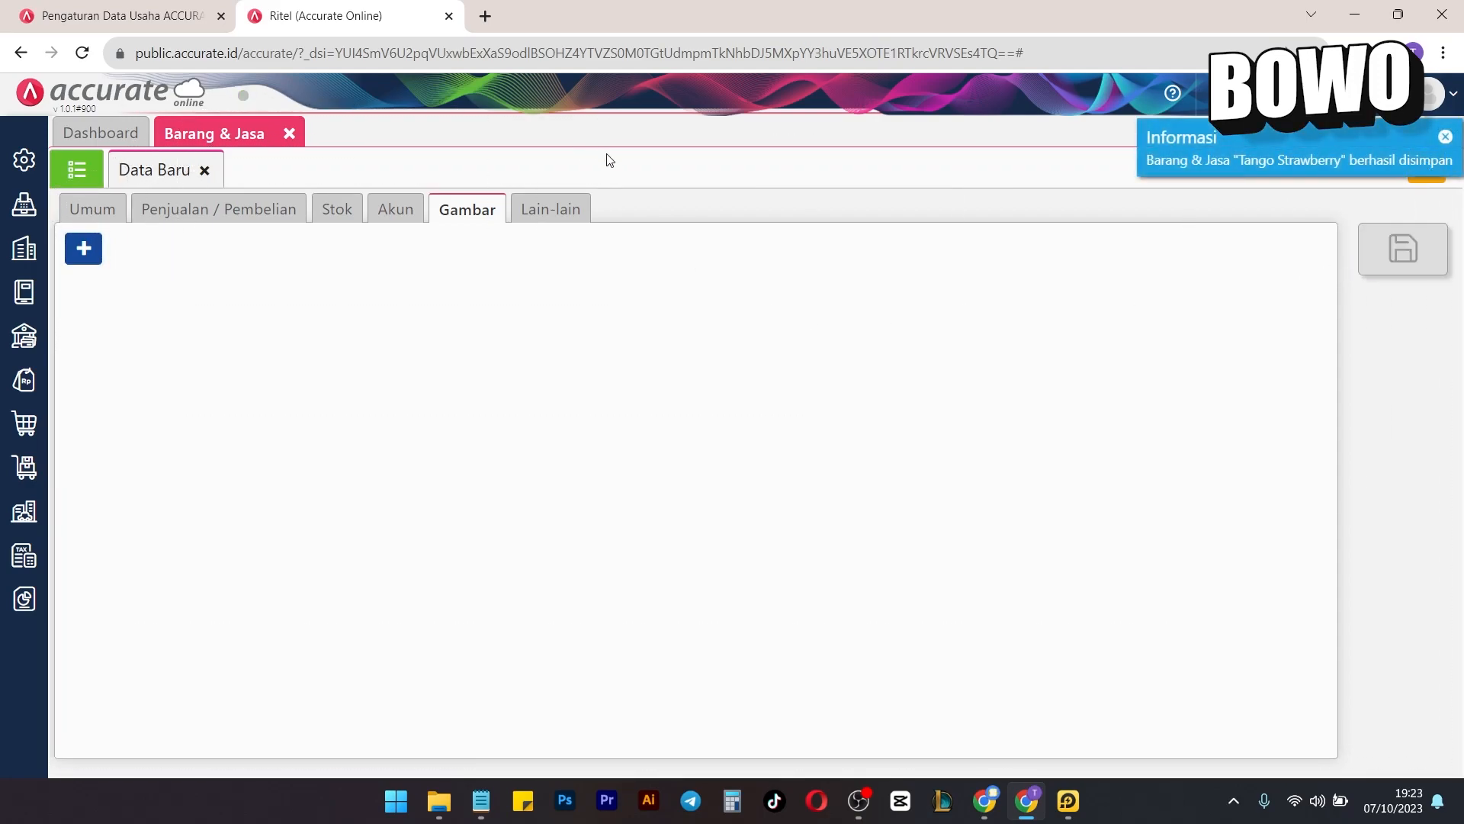
left_click(62, 177)
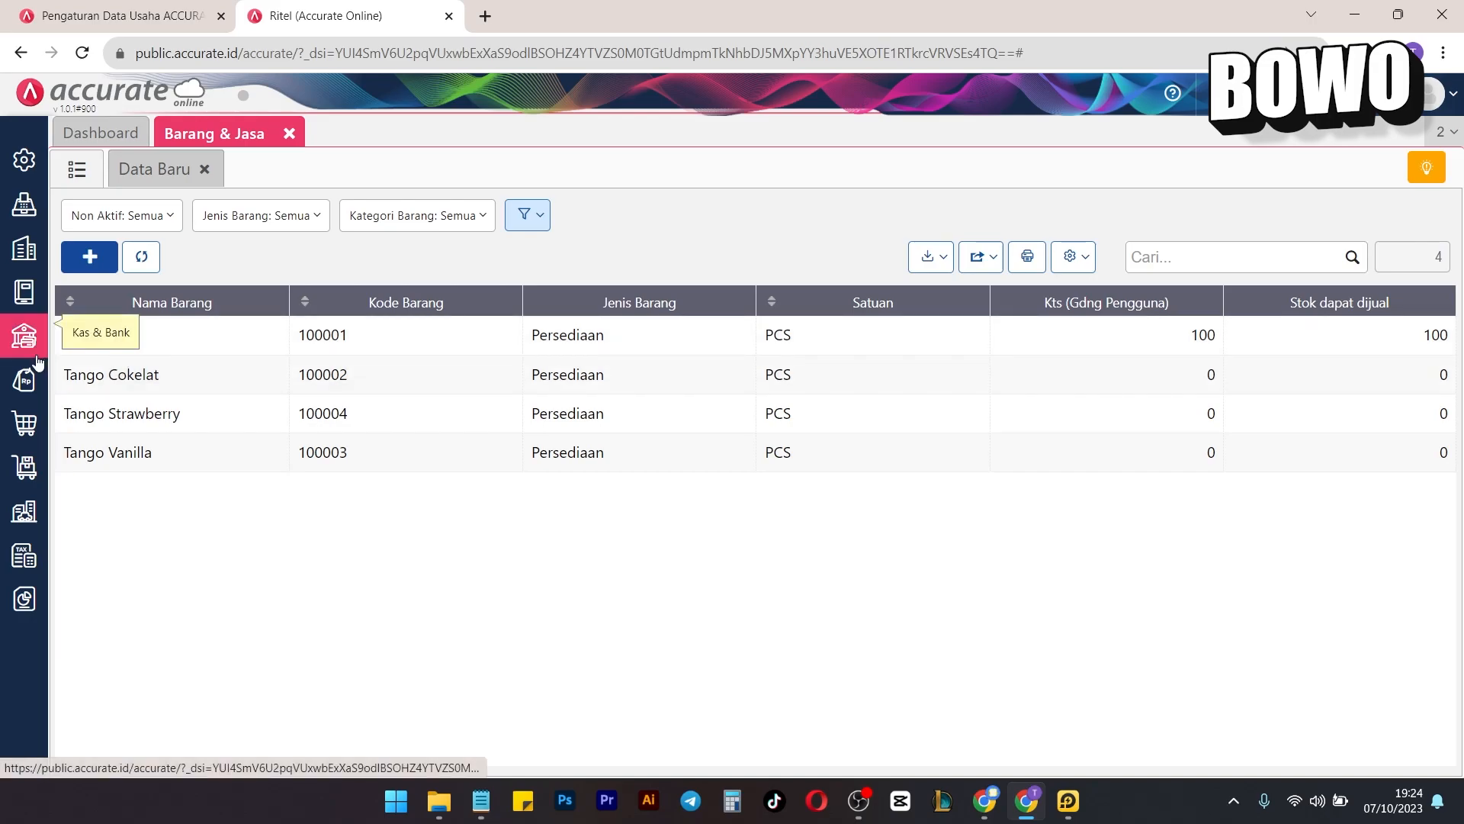
Look over the features offered in the Pembelian and Persediaan modules.
left_click(27, 420)
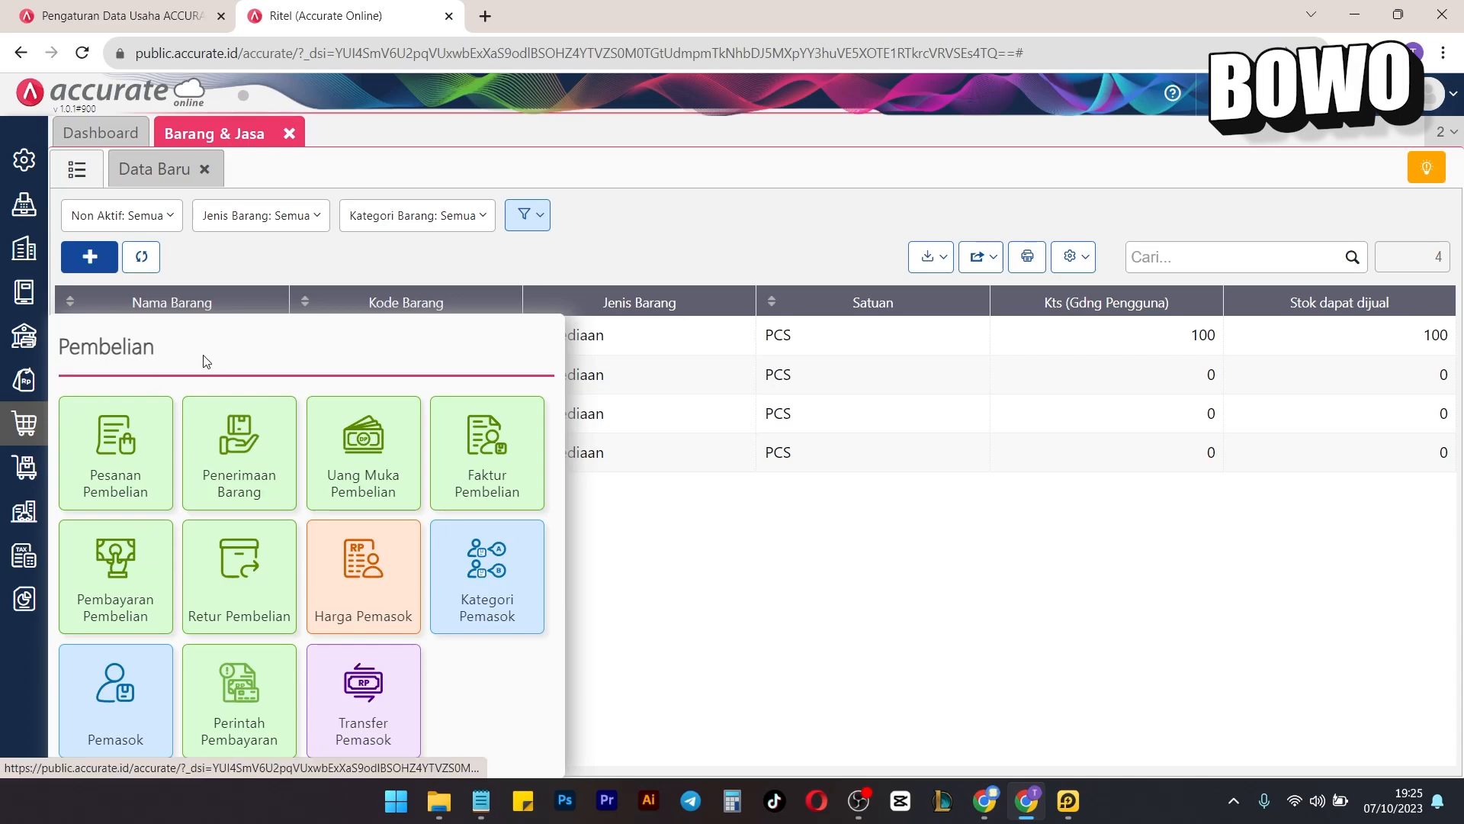
left_click(6, 473)
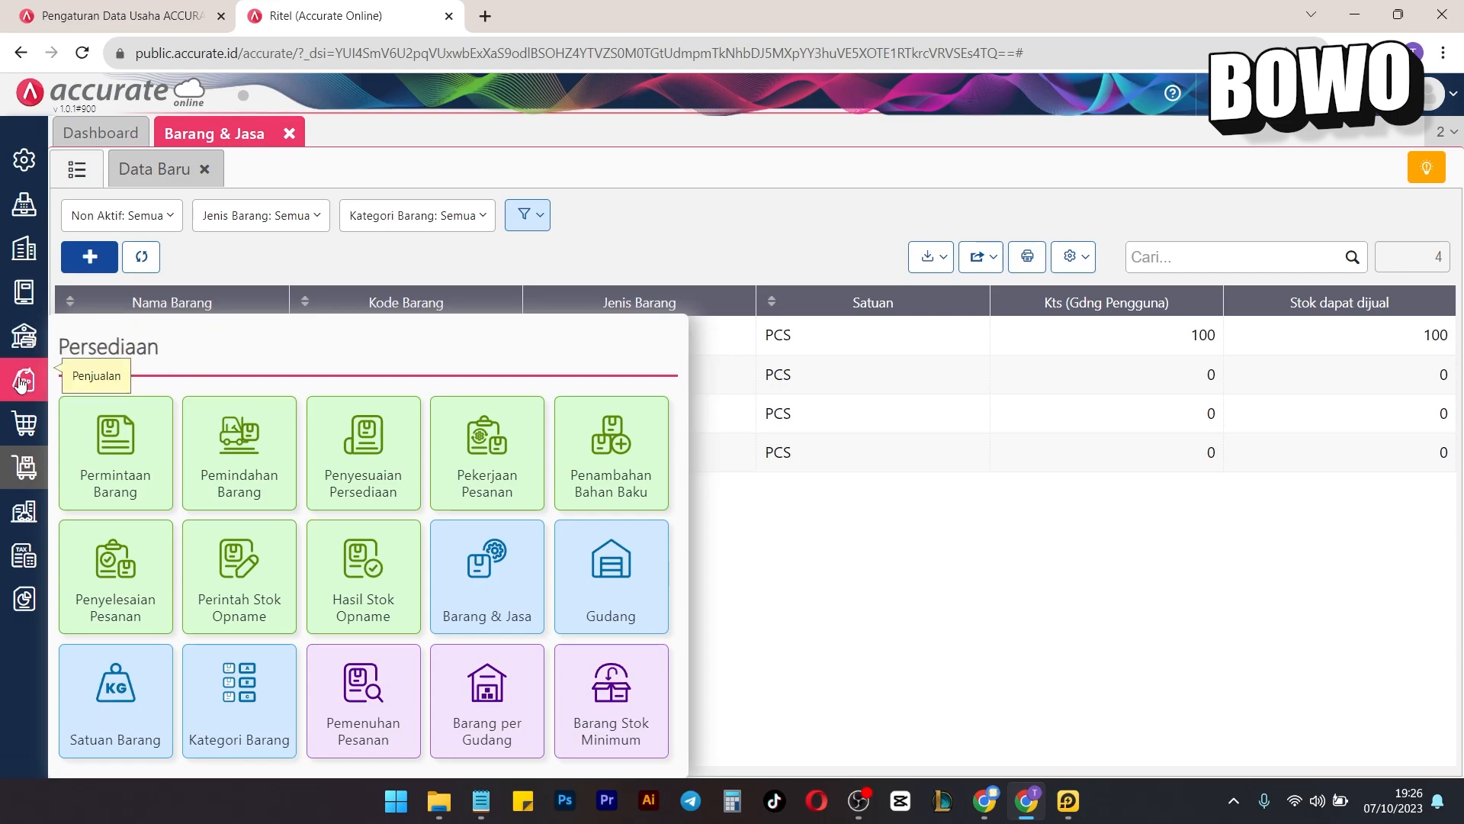
mouse_move(13, 425)
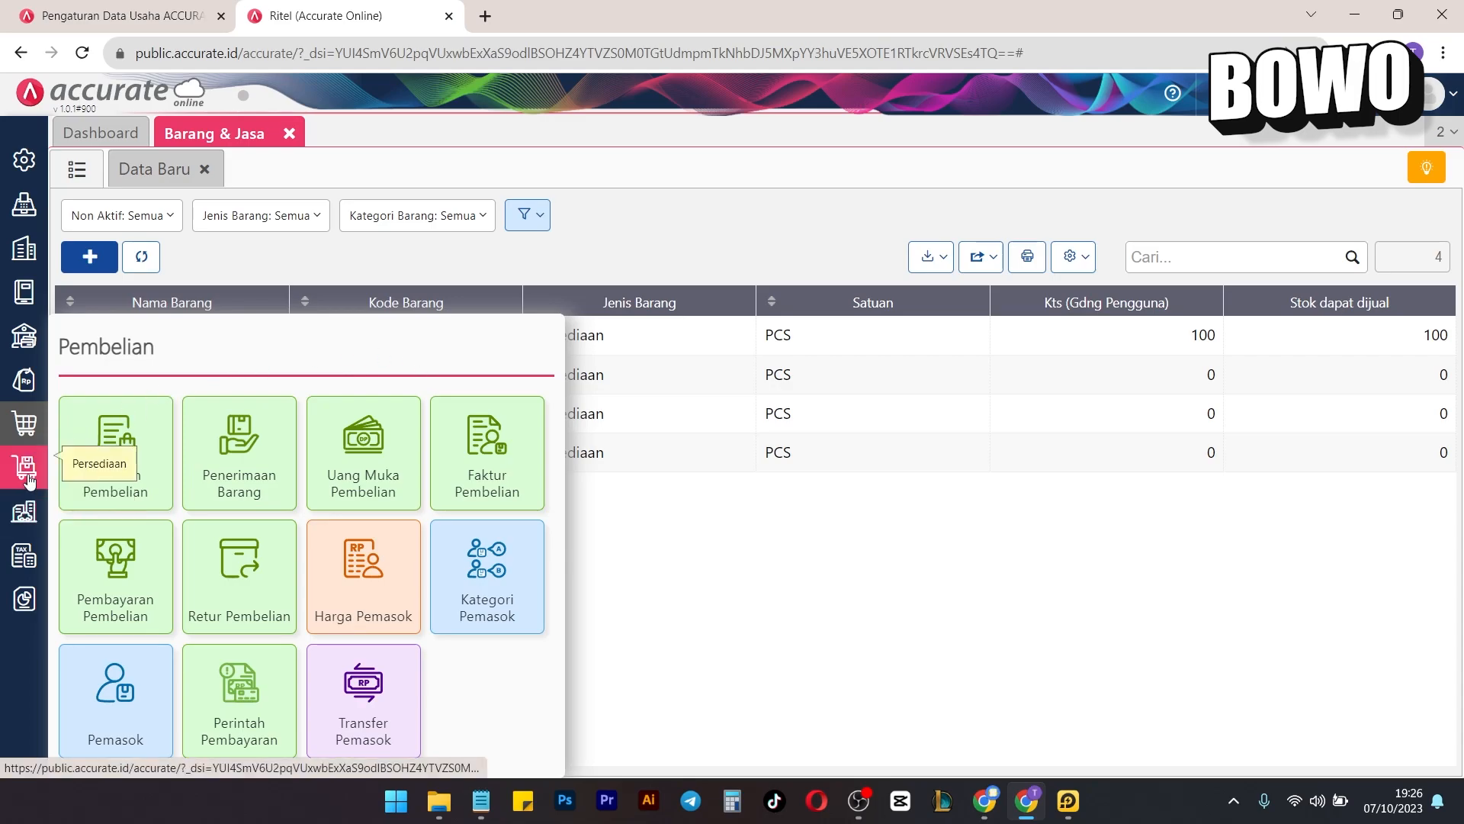
Start a new item request (Permintaan Barang) of type Beli Barang and add 50 PCS of Tango Cokelat.
mouse_move(29, 478)
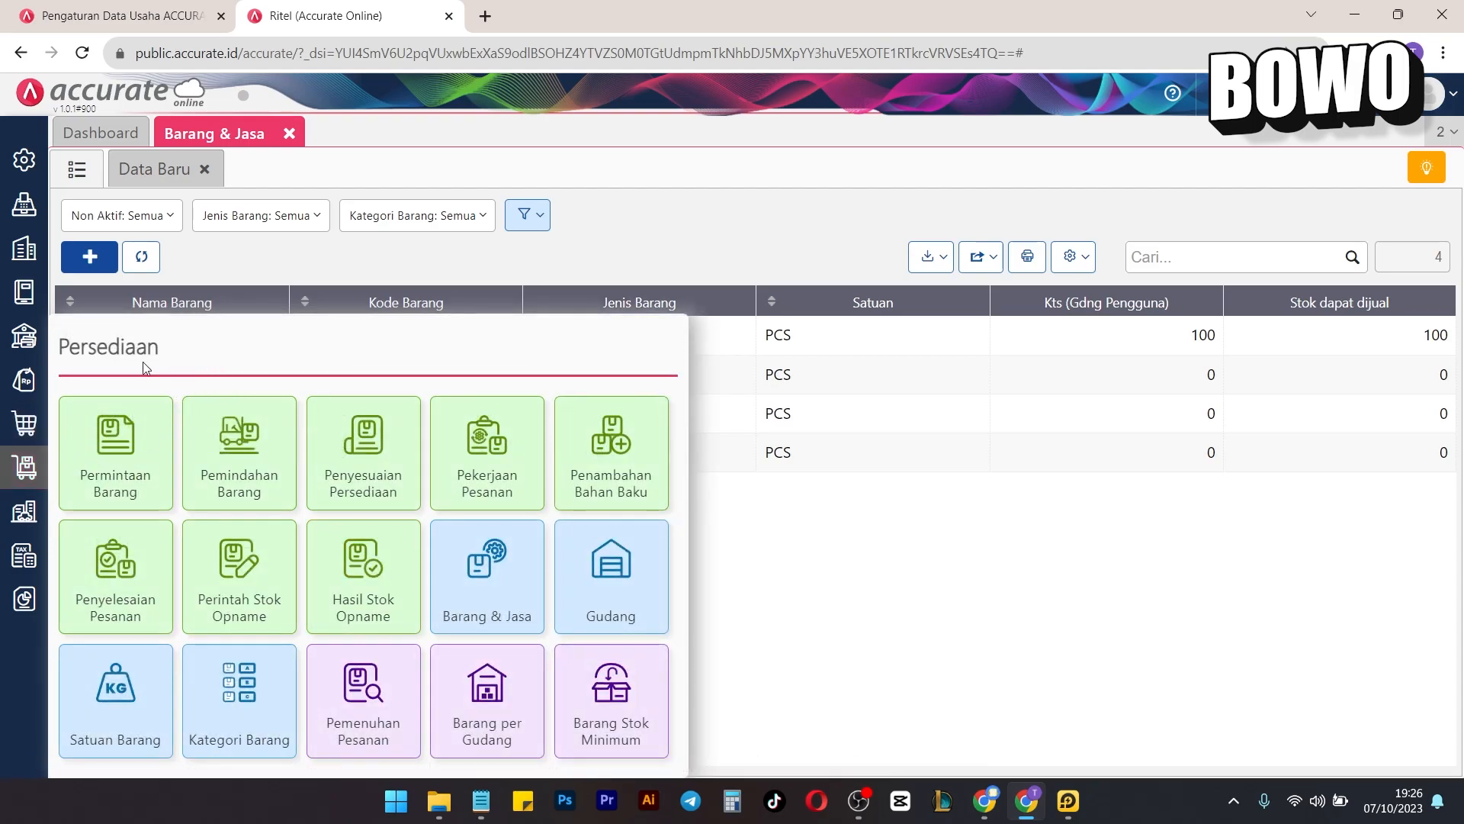
left_click(131, 433)
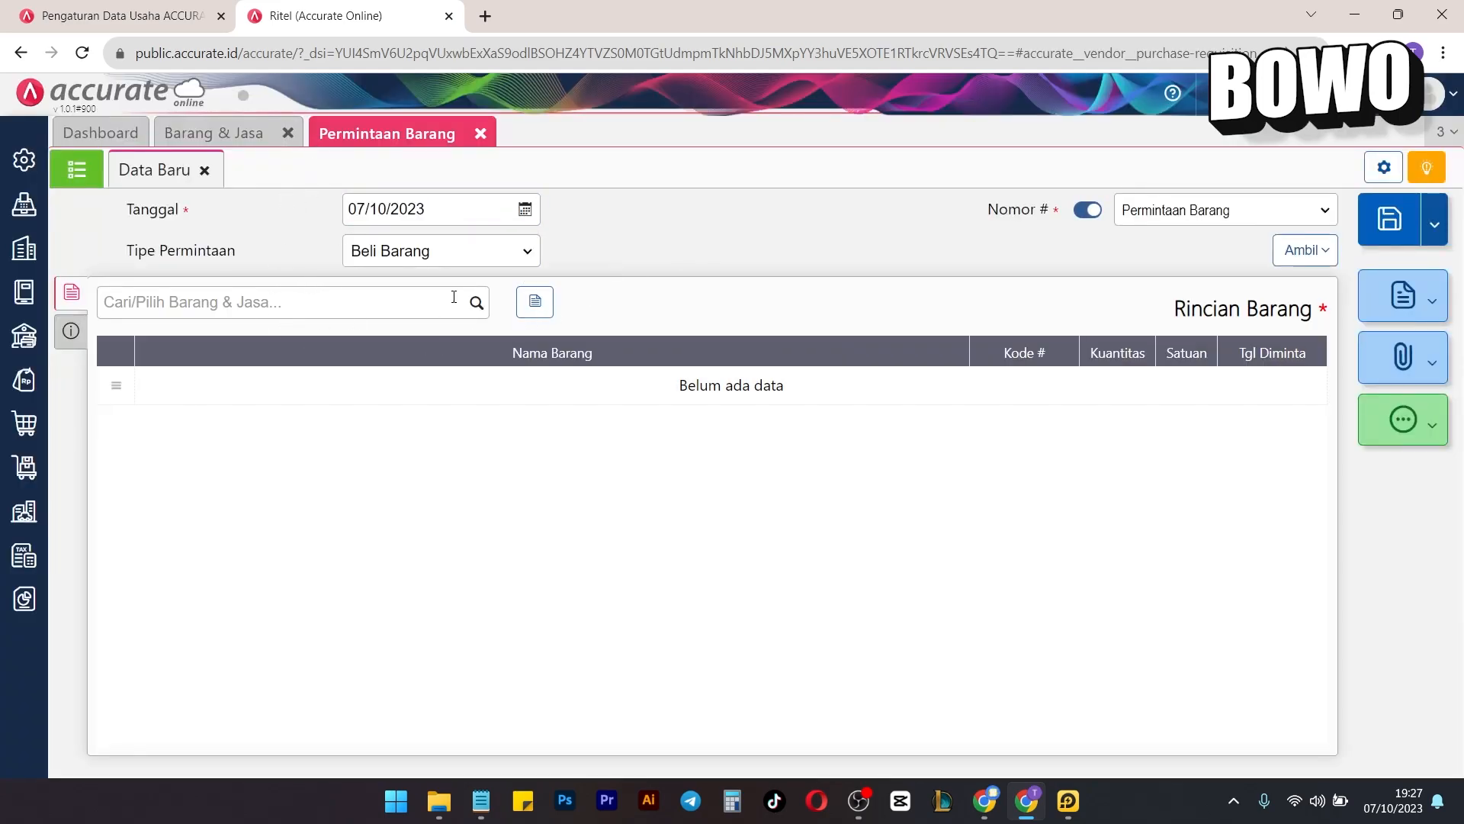
left_click(487, 301)
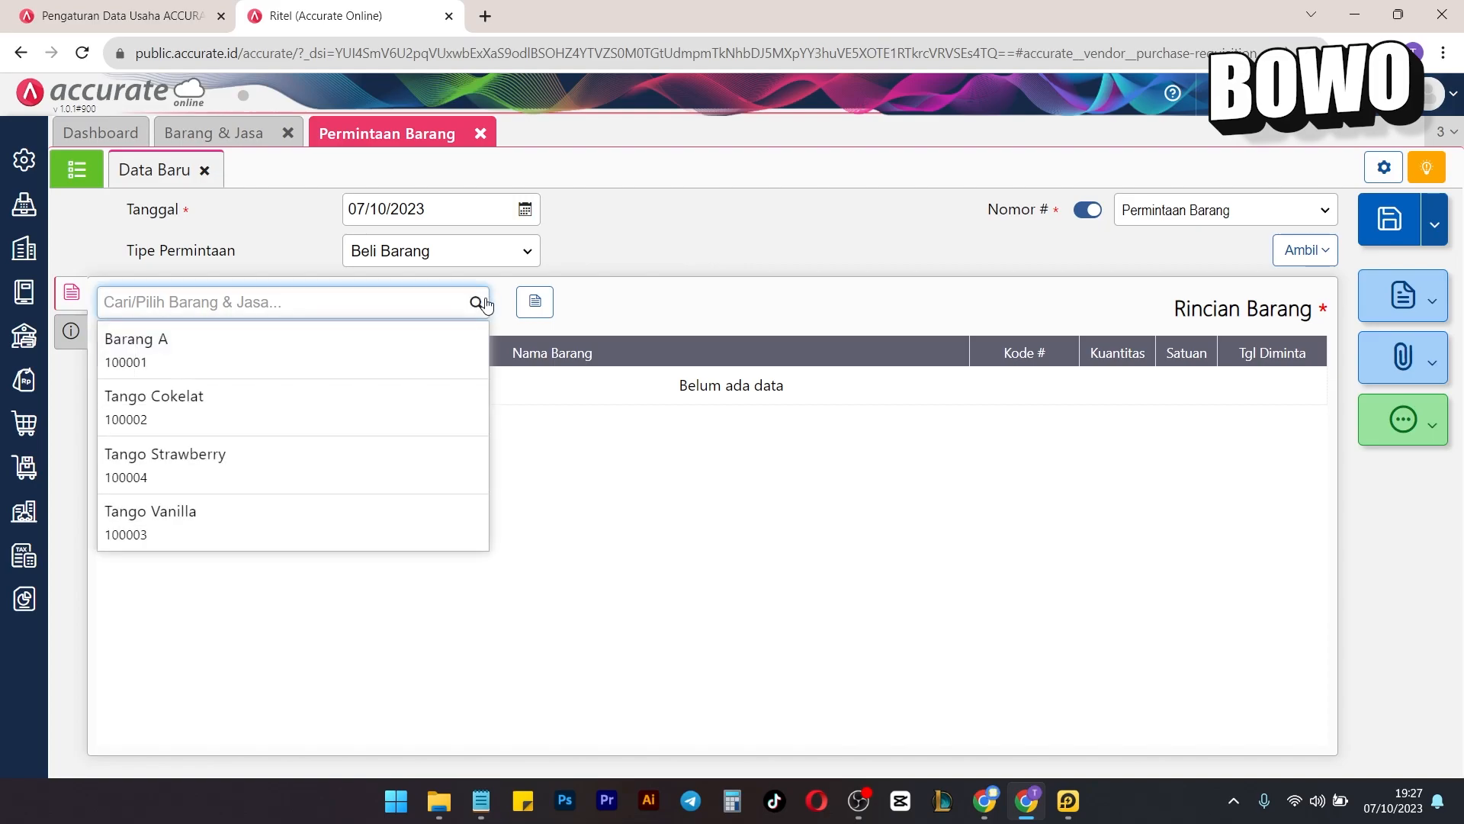
left_click(419, 402)
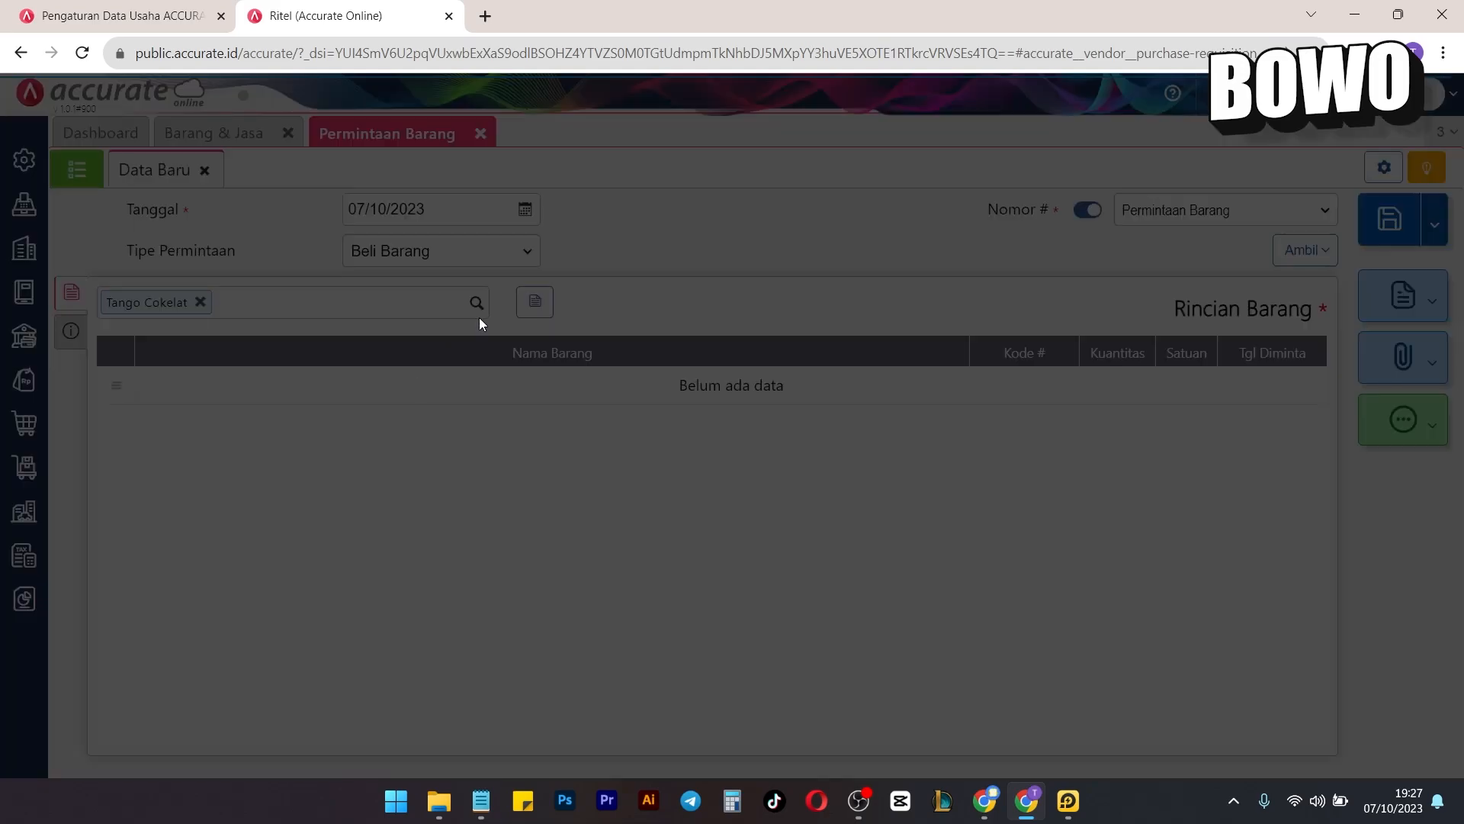
left_click(767, 433)
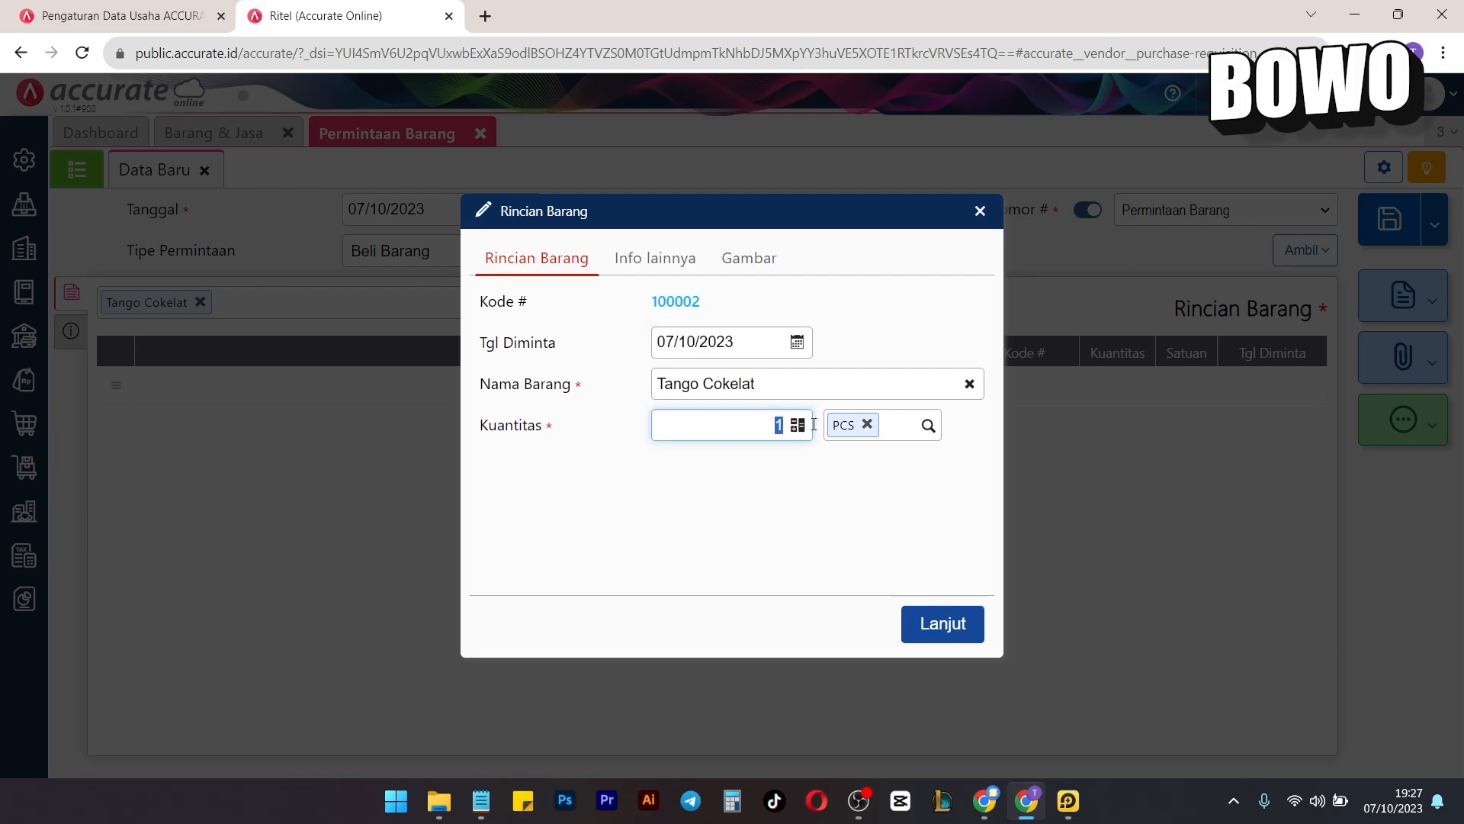
type("50")
left_click(954, 623)
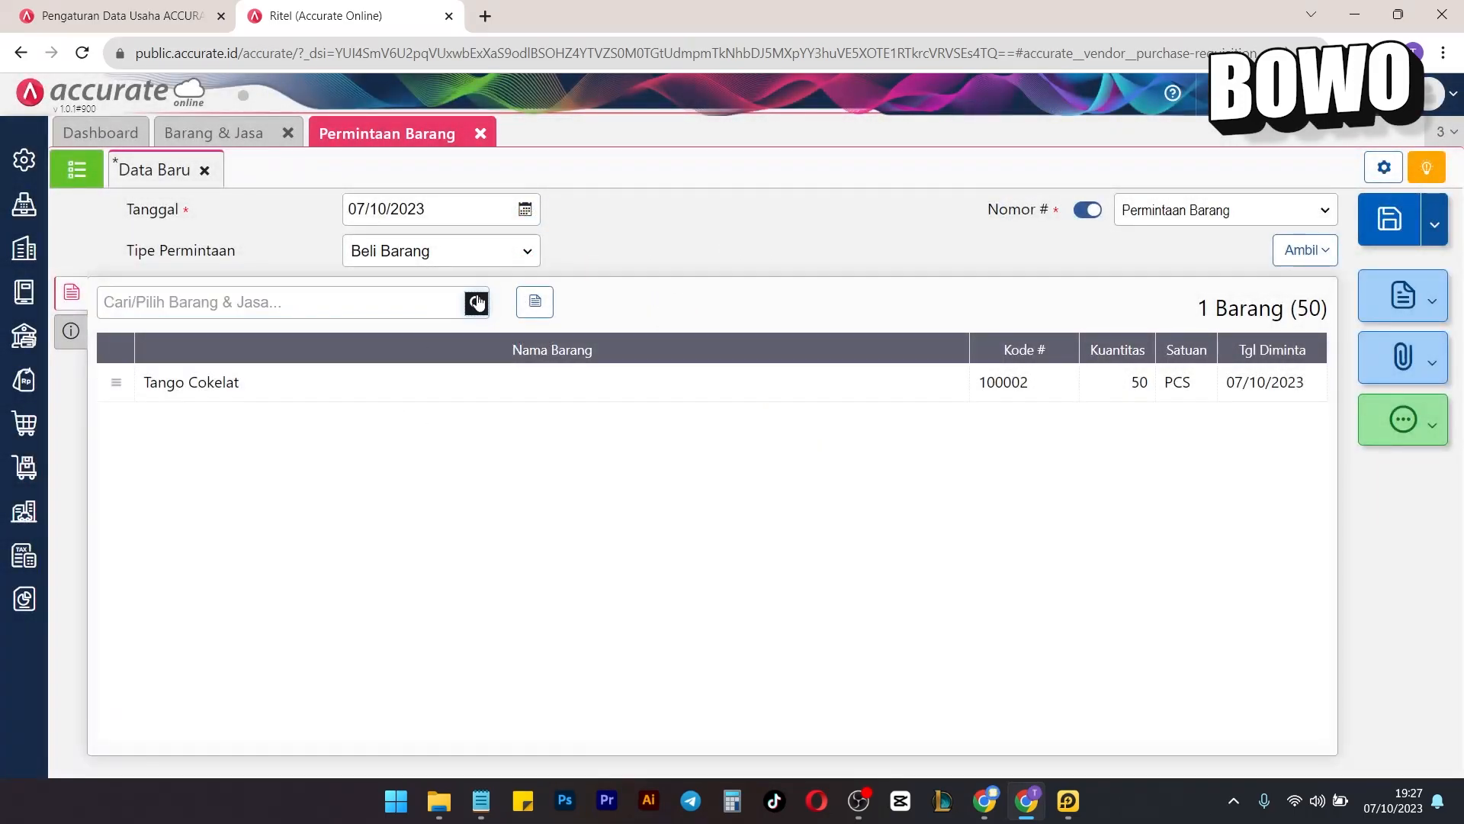
Add 50 PCS of Tango Vanilla to the item request.
left_click(465, 310)
left_click(301, 523)
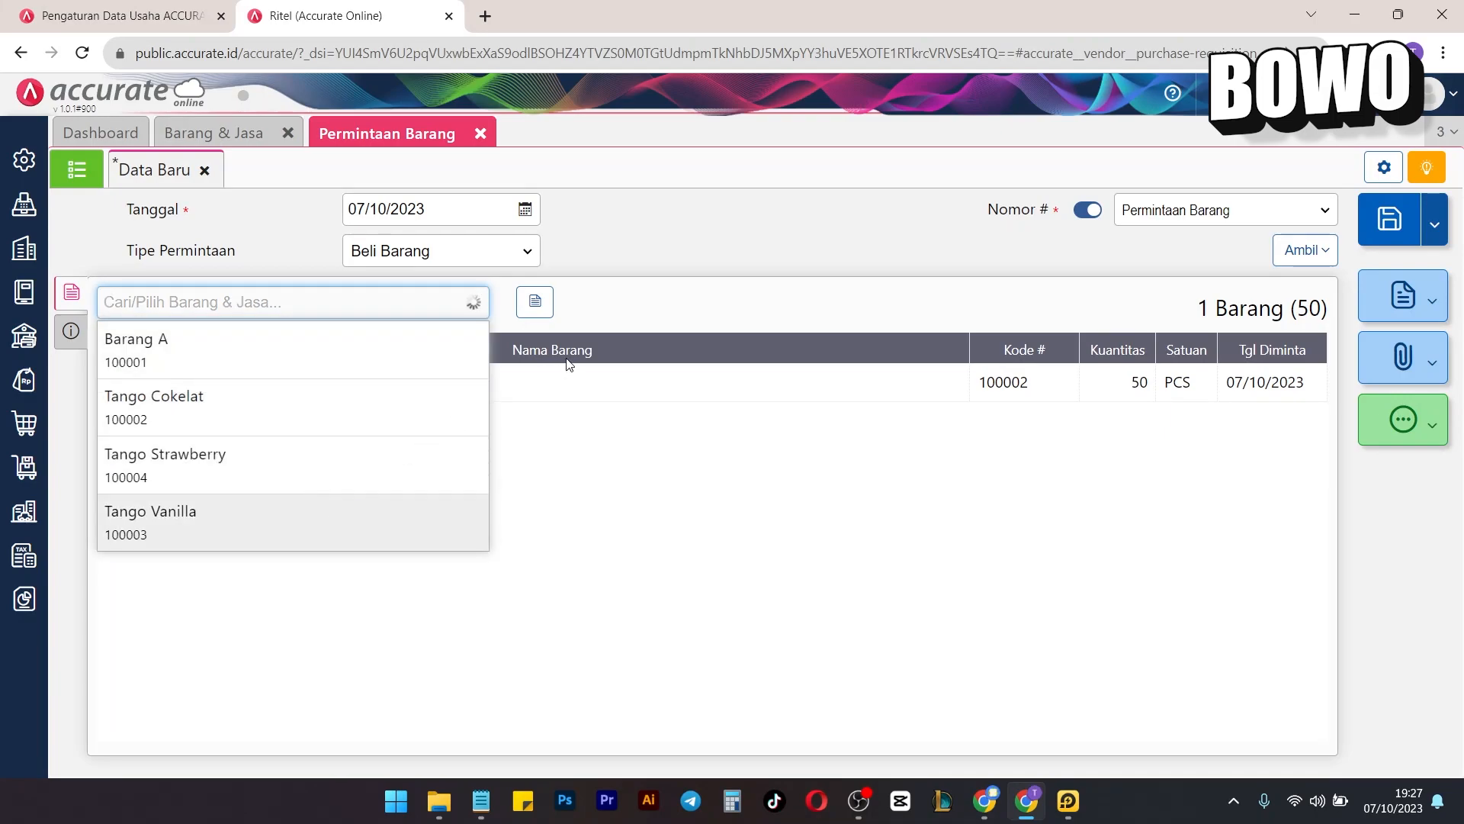
left_click(768, 422)
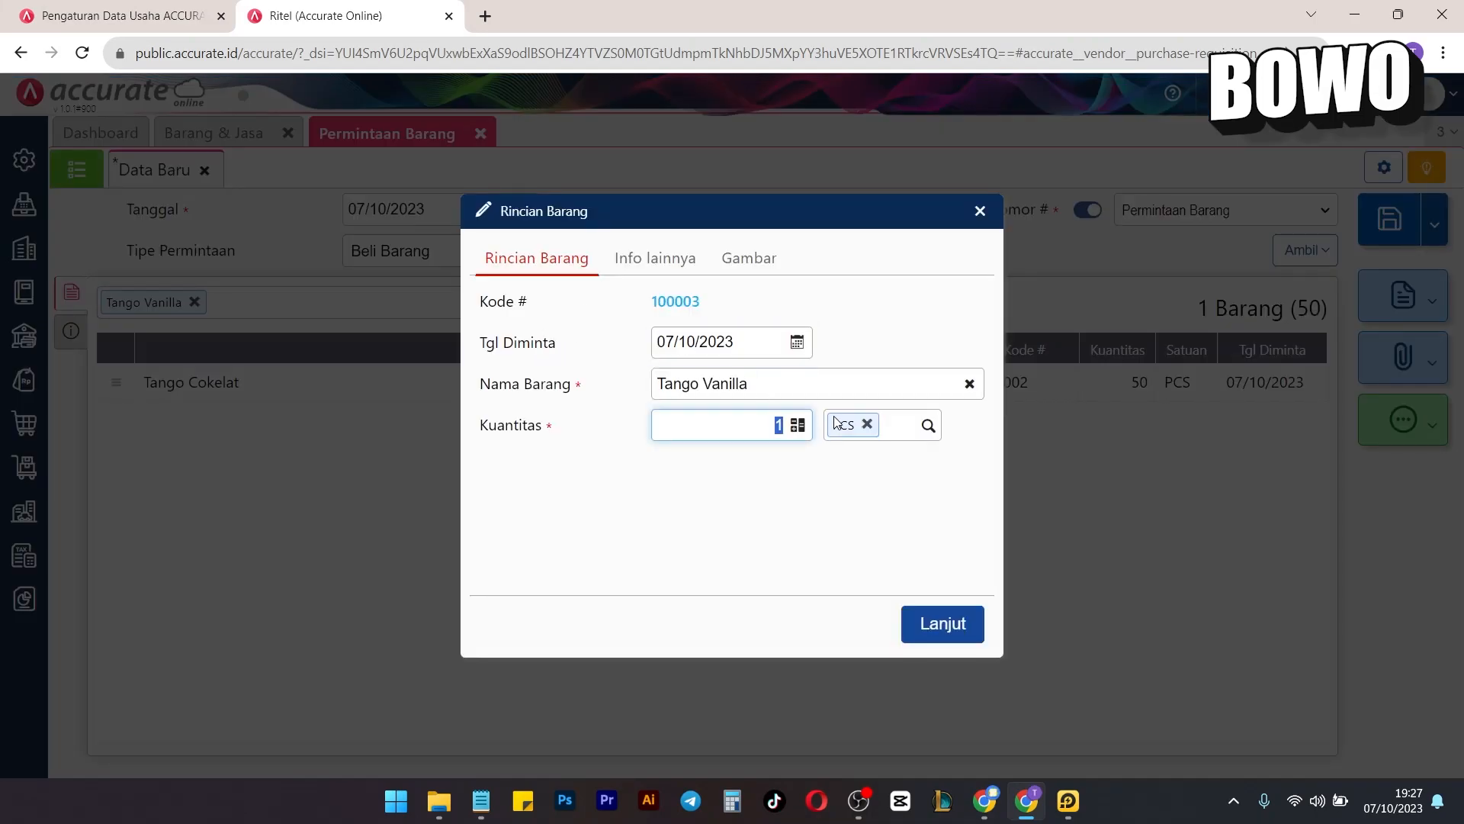
type("50")
left_click(940, 628)
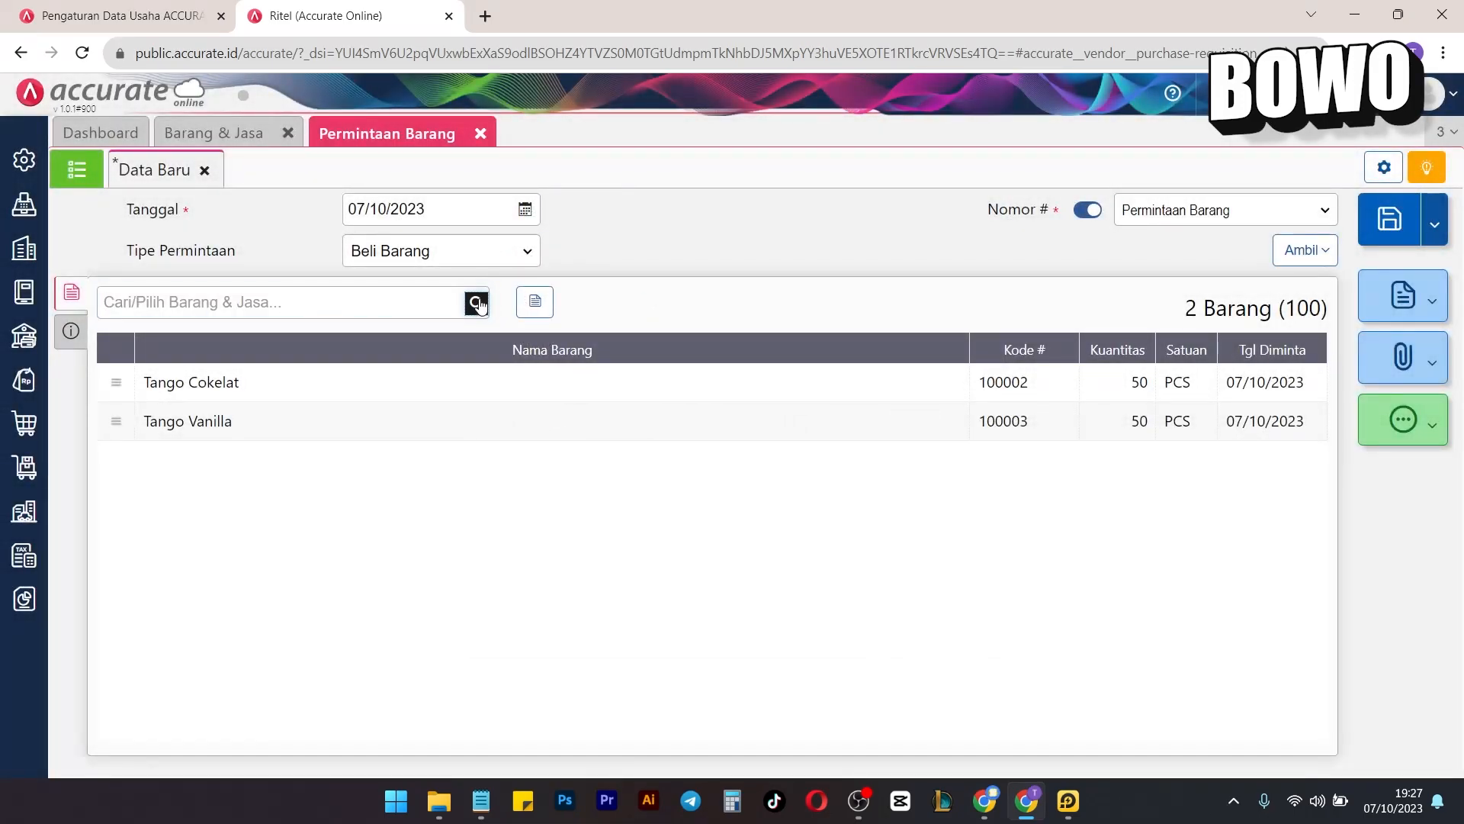
Add 50 PCS of Tango Strawberry to the item request, save it and return to the request list.
left_click(476, 302)
left_click(258, 460)
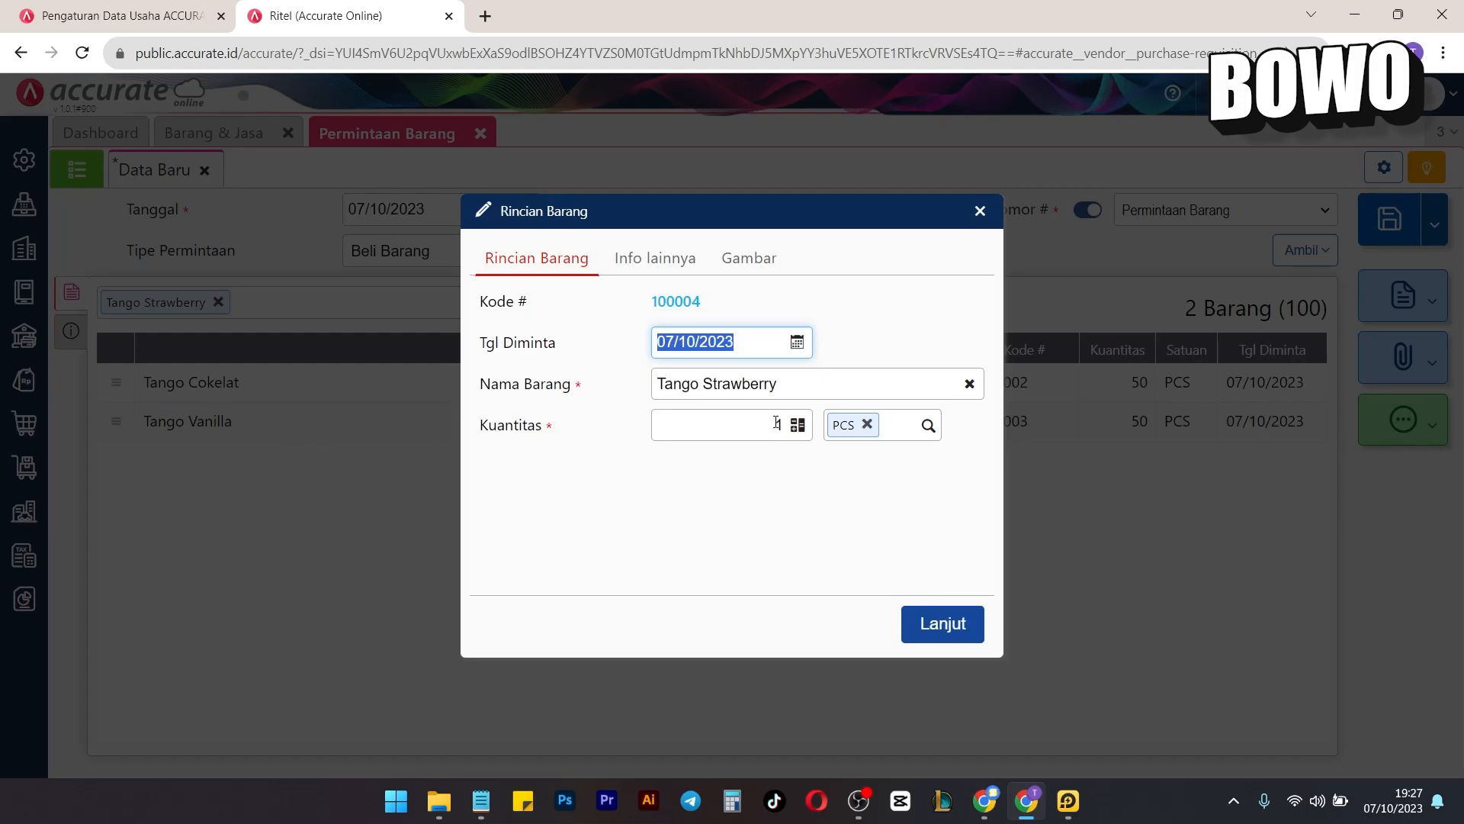
left_click(803, 431)
type("50")
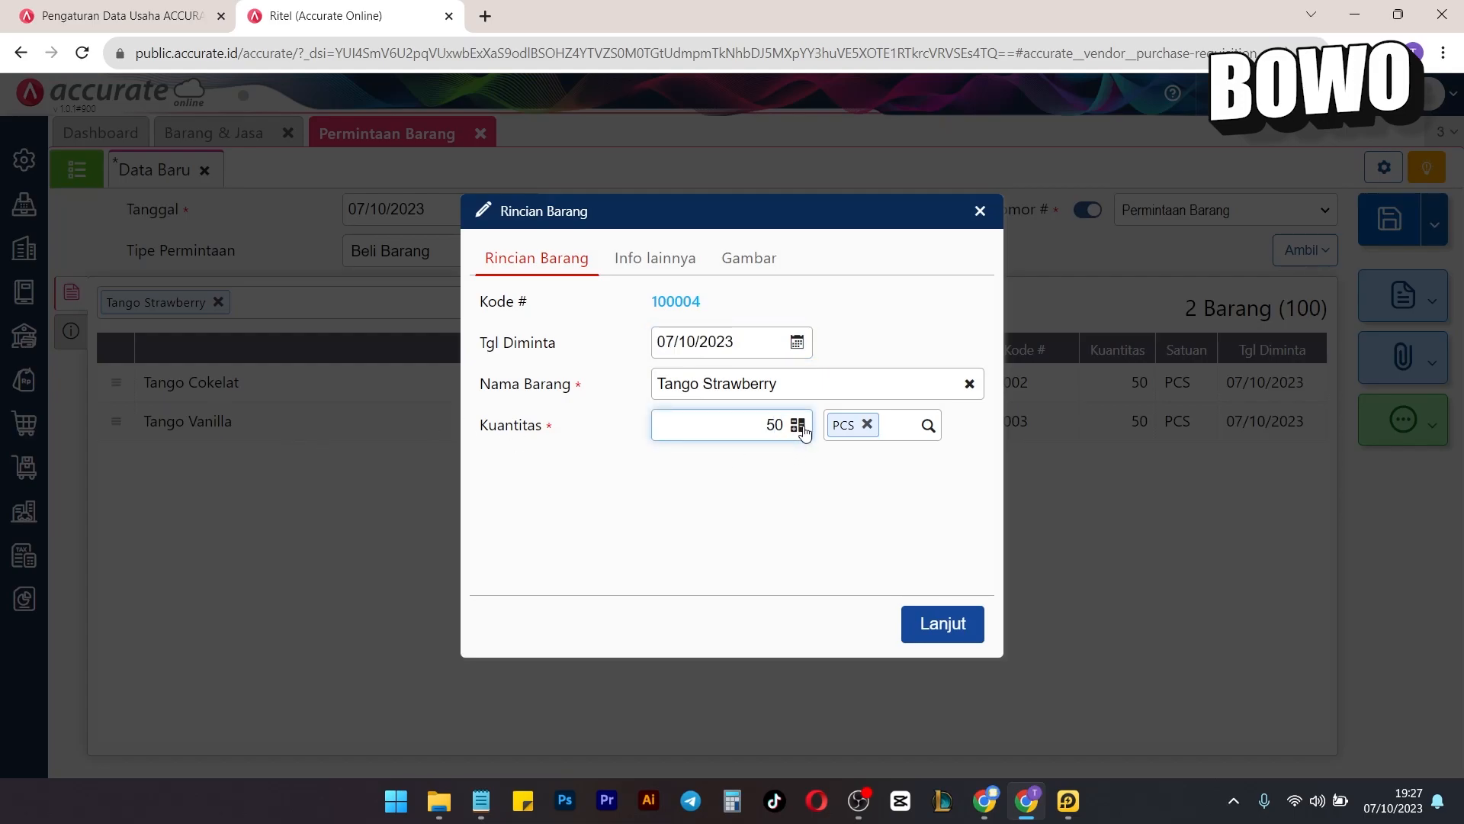
left_click(746, 261)
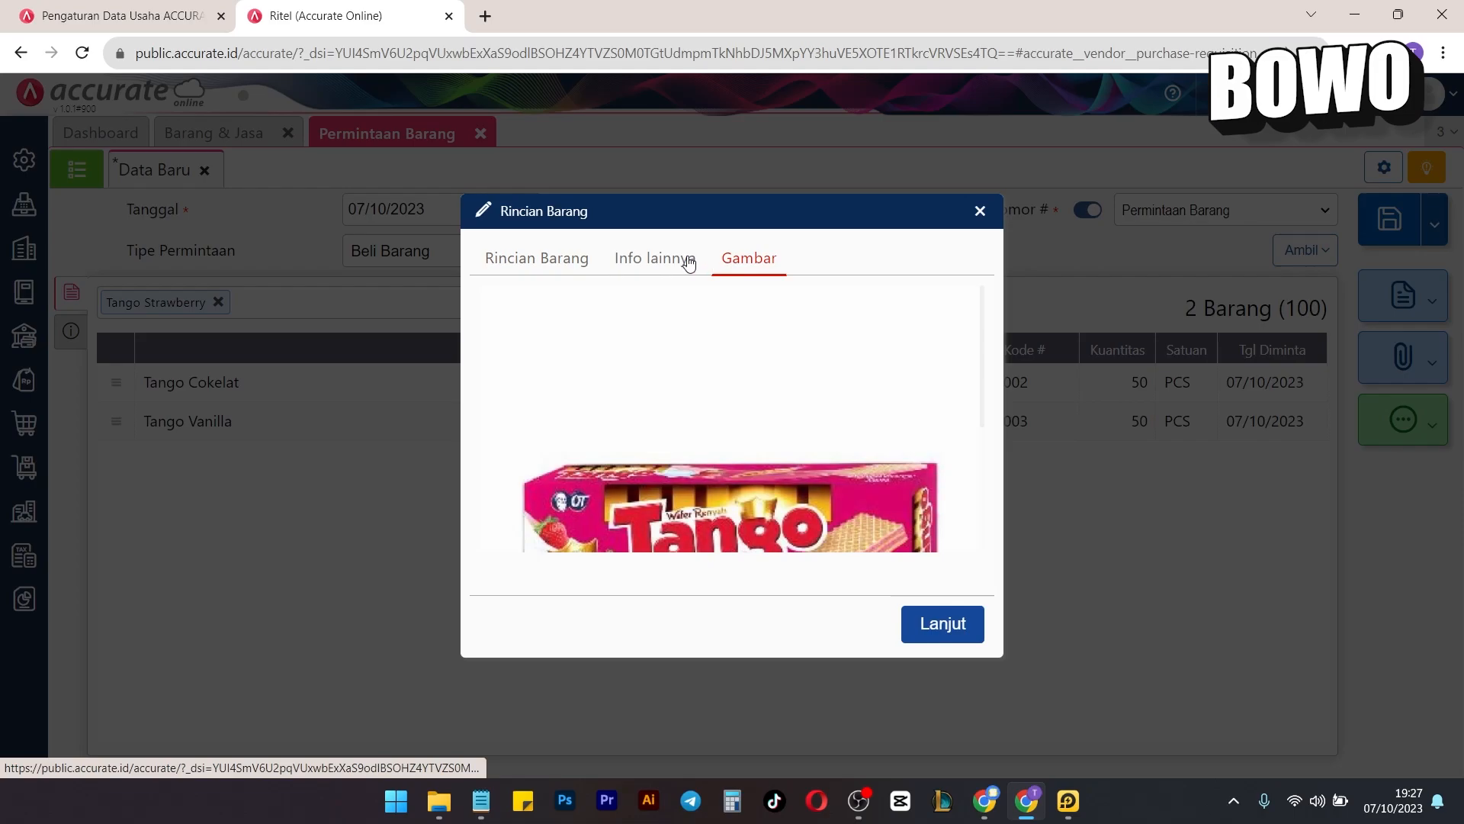
left_click(689, 263)
left_click(546, 273)
left_click(725, 342)
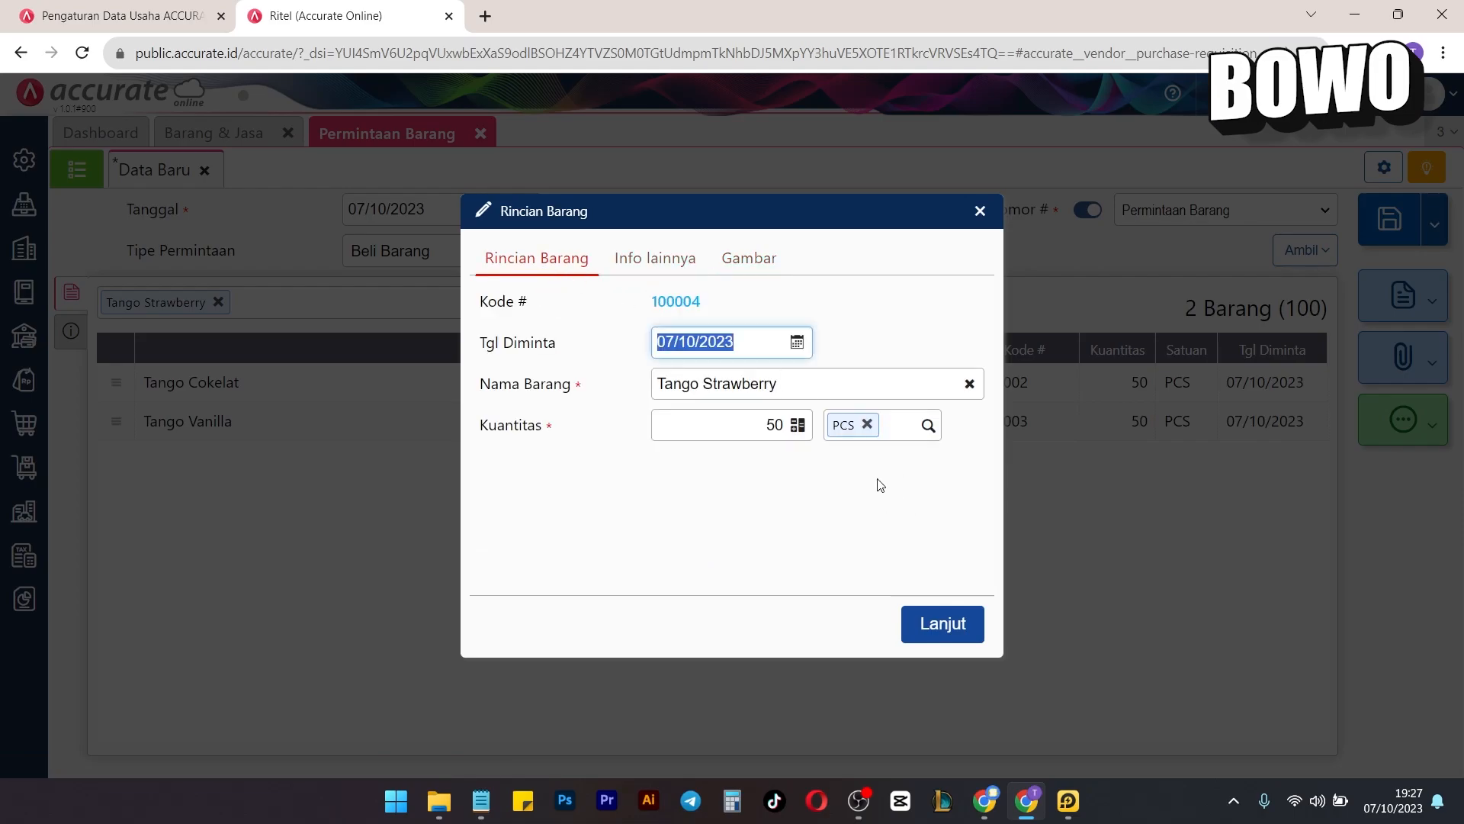
left_click(938, 629)
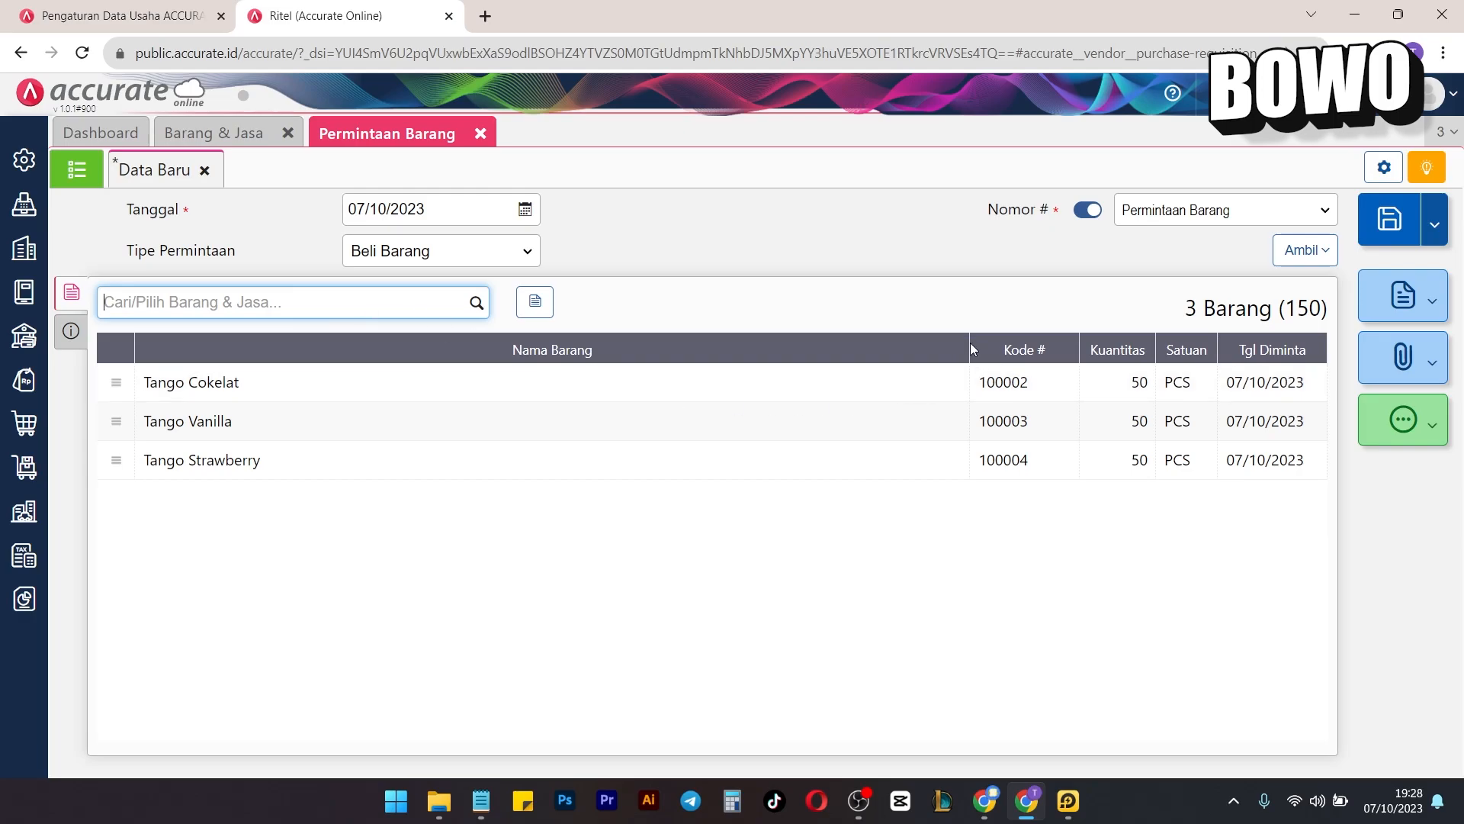
left_click(1384, 229)
left_click(203, 169)
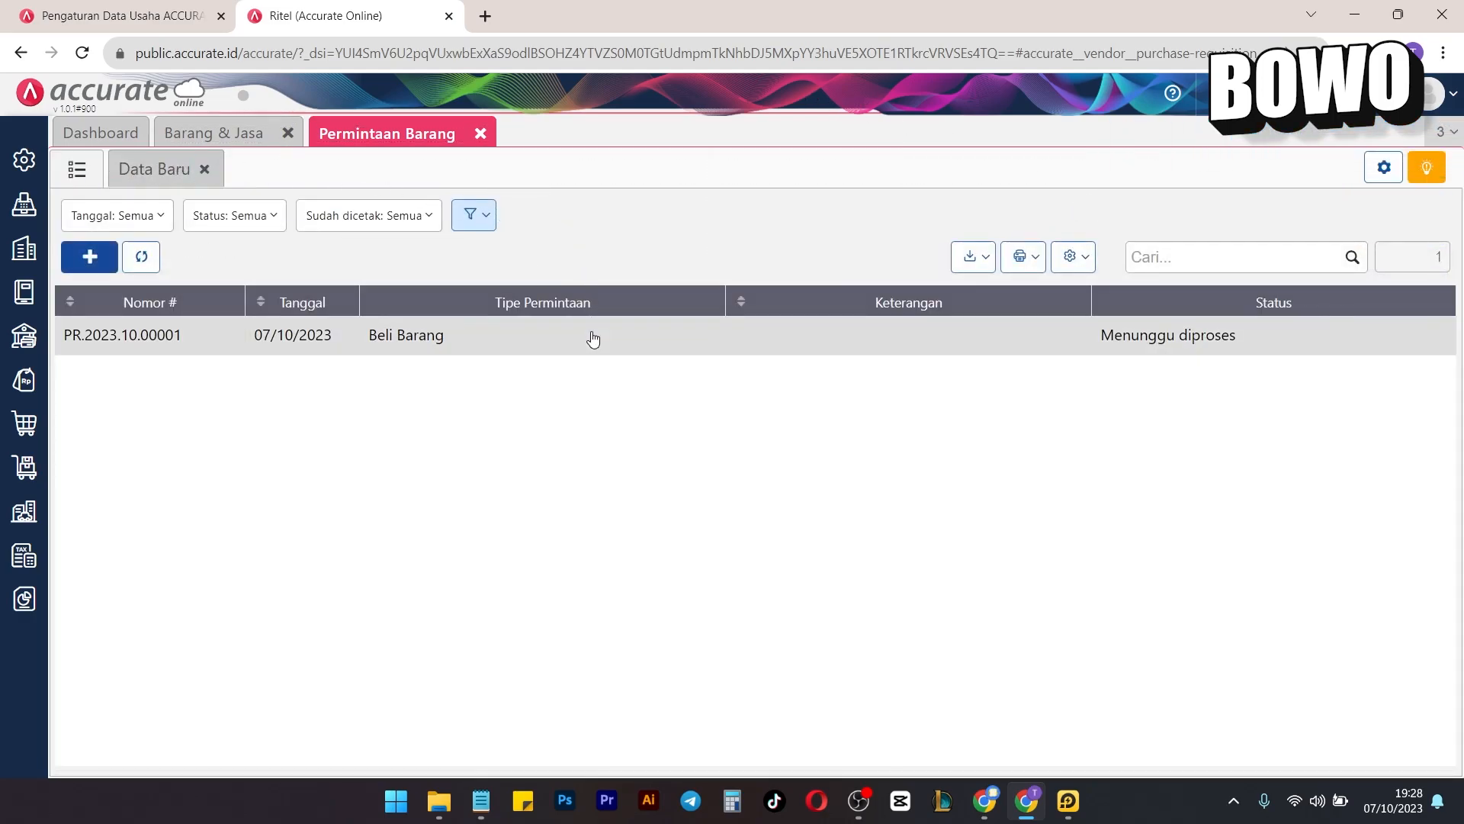
Open the saved item request and preview its printout with the Permintaan Barang - Default layout.
left_click(629, 334)
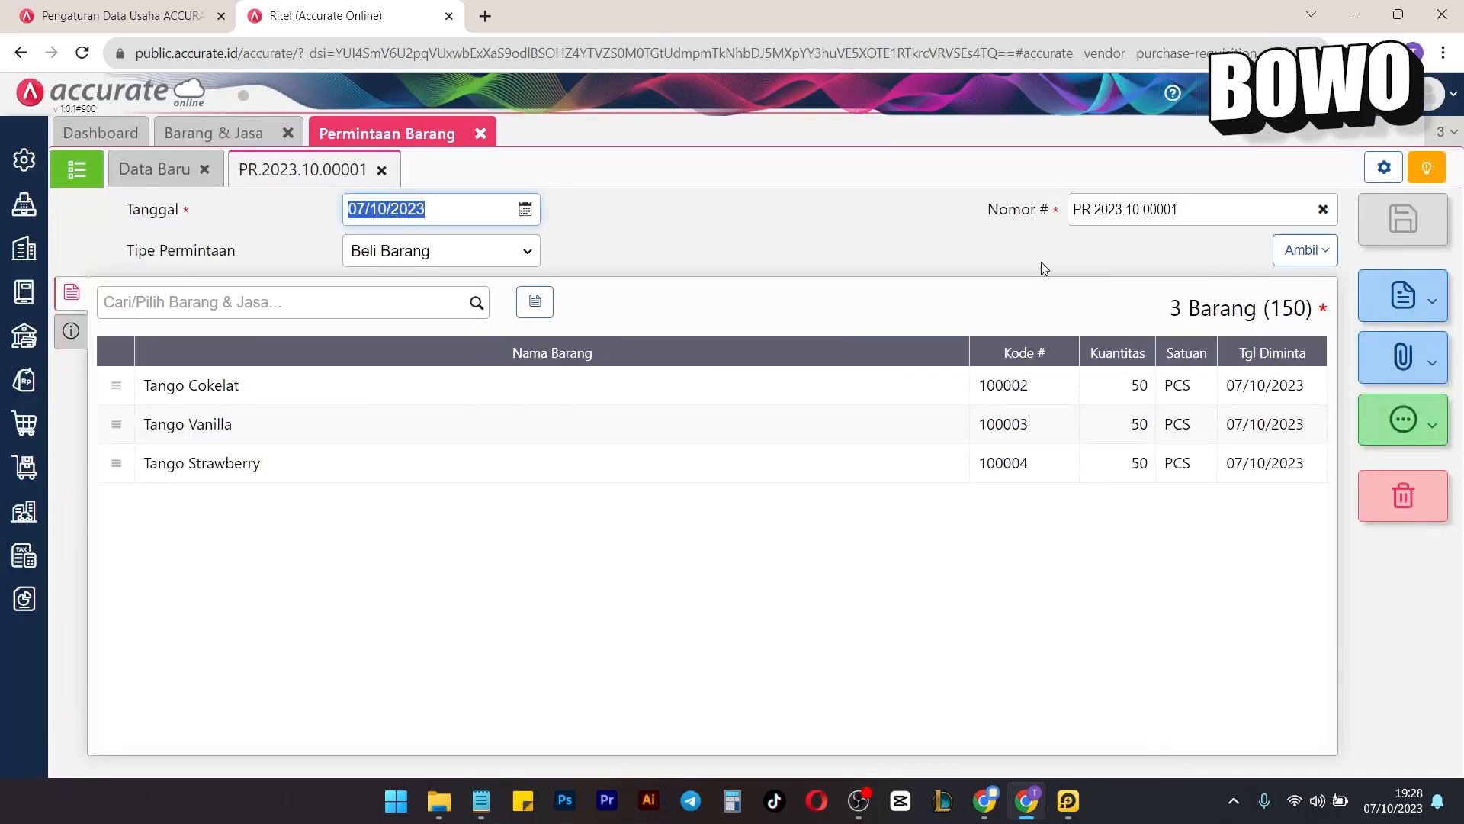
left_click(1382, 437)
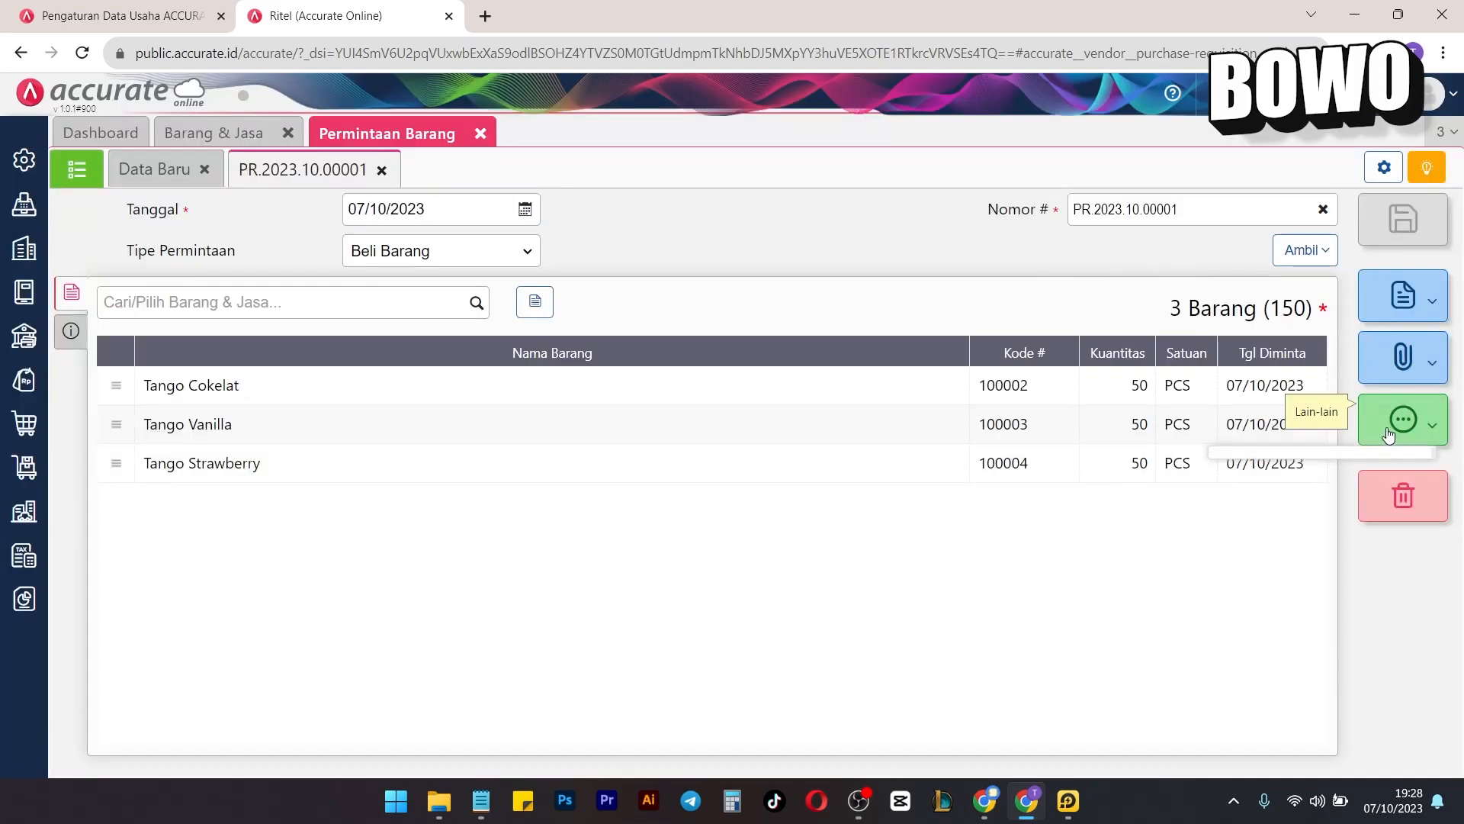
mouse_move(1375, 327)
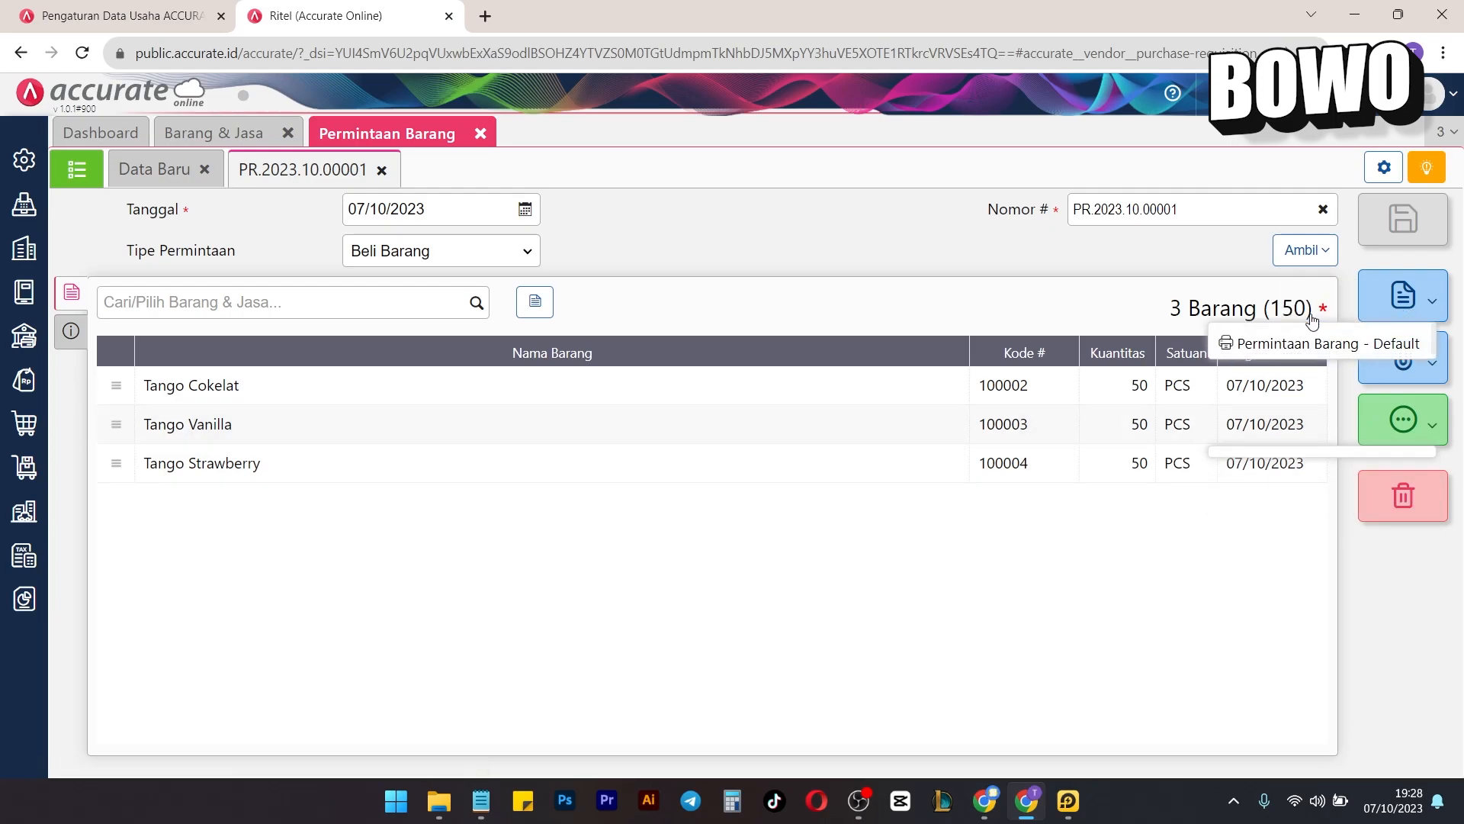
left_click(1302, 345)
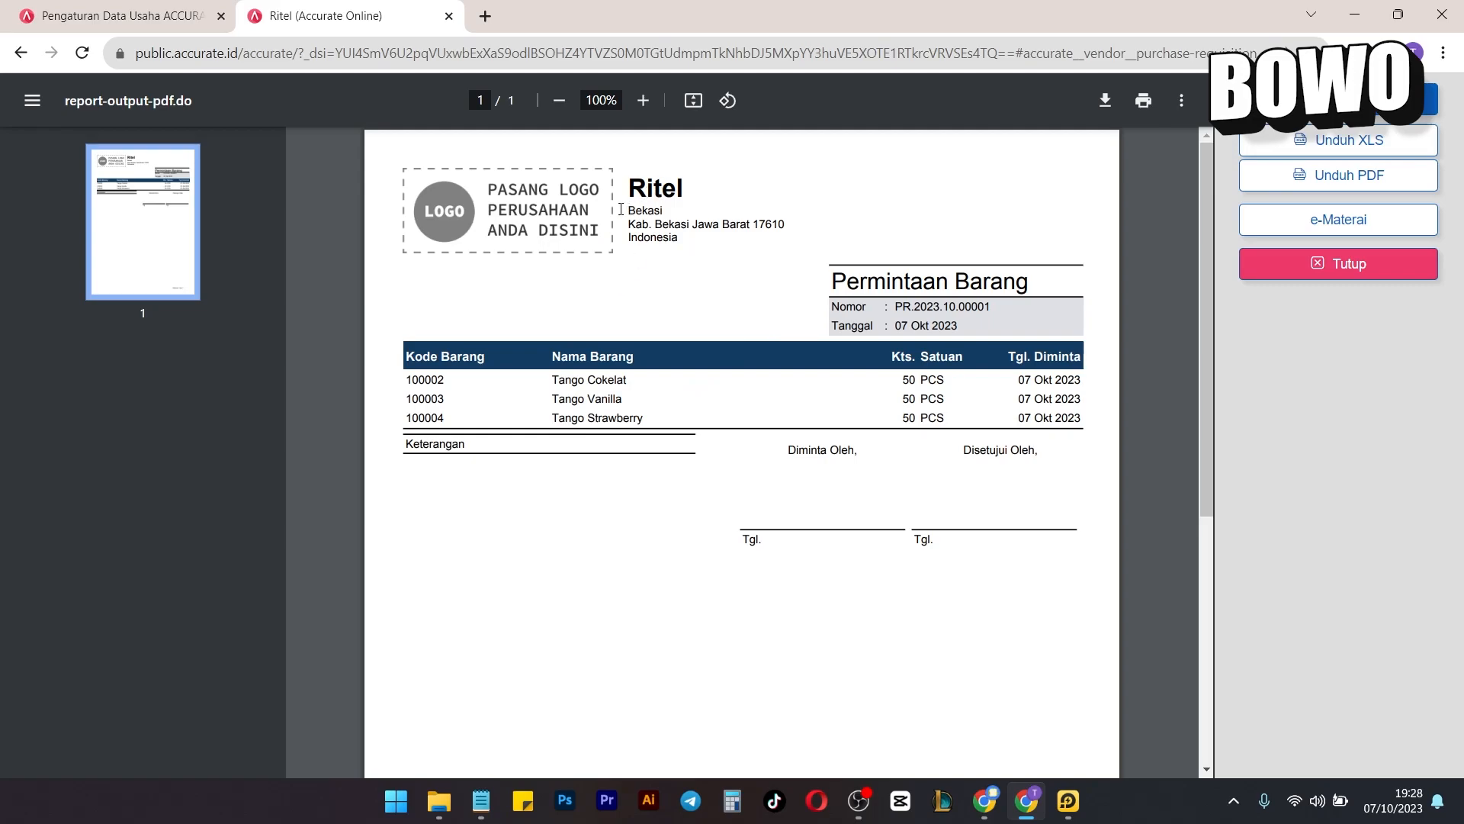
Examine the printout's company header, request number, date and item rows, and close the preview.
left_click_drag(630, 188, 726, 198)
left_click_drag(625, 206, 750, 227)
left_click_drag(829, 286, 1072, 289)
left_click_drag(904, 307, 994, 314)
left_click_drag(845, 326, 916, 334)
left_click_drag(550, 379, 1072, 448)
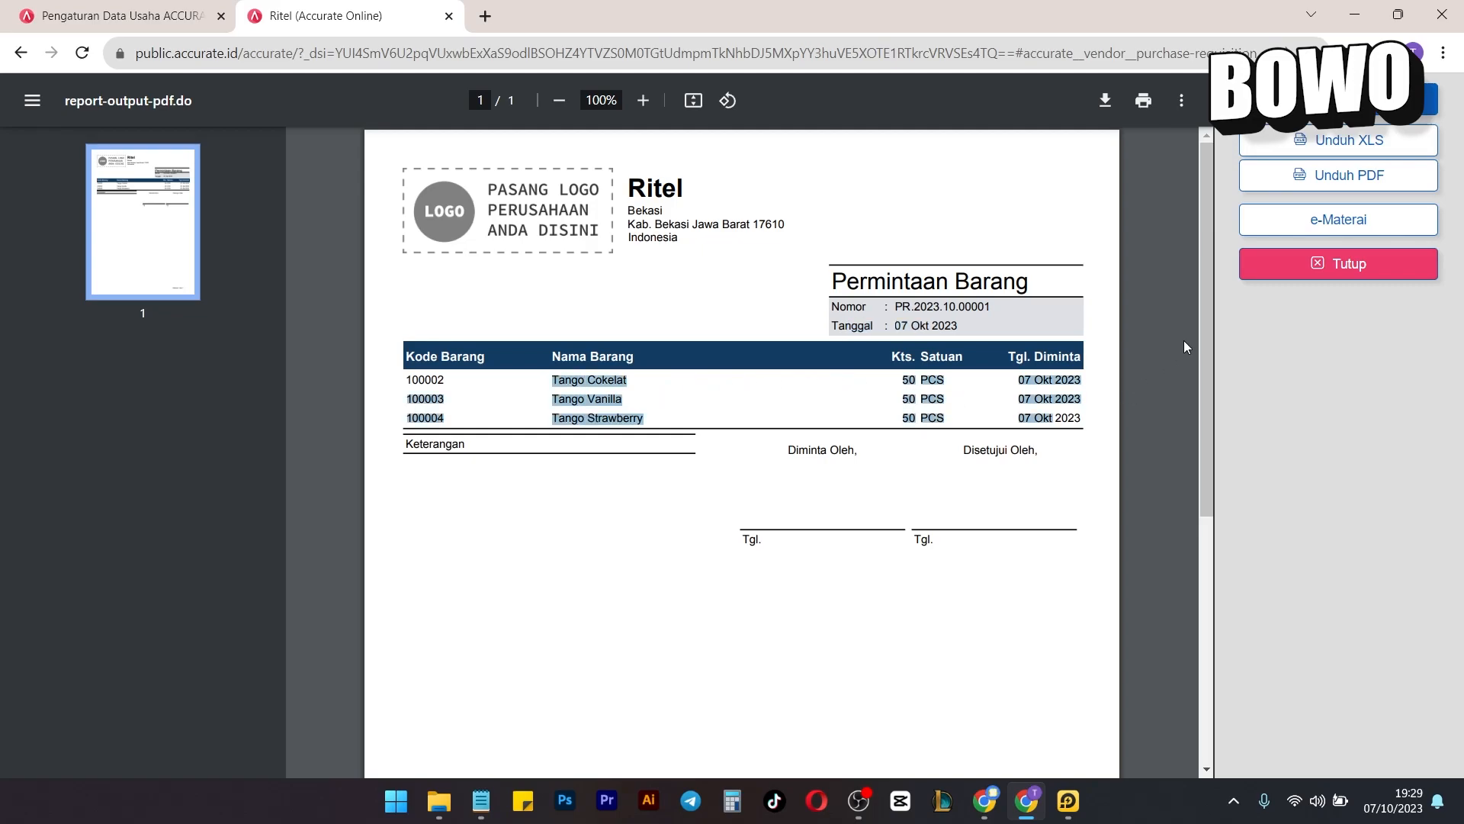
left_click(1335, 263)
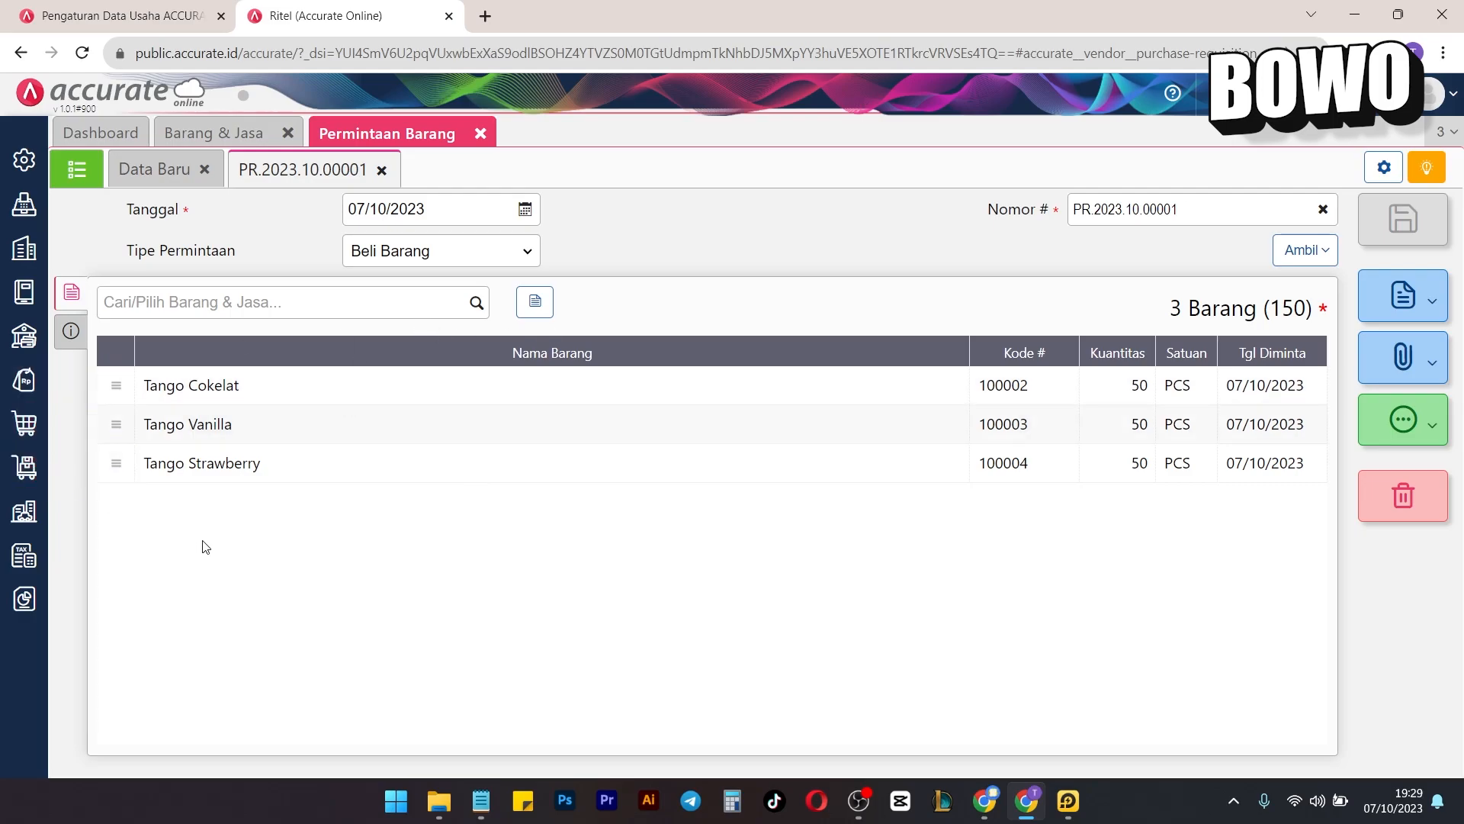
Start a new purchase order (Pesanan Pembelian) and close the Permintaan Barang page.
mouse_move(31, 421)
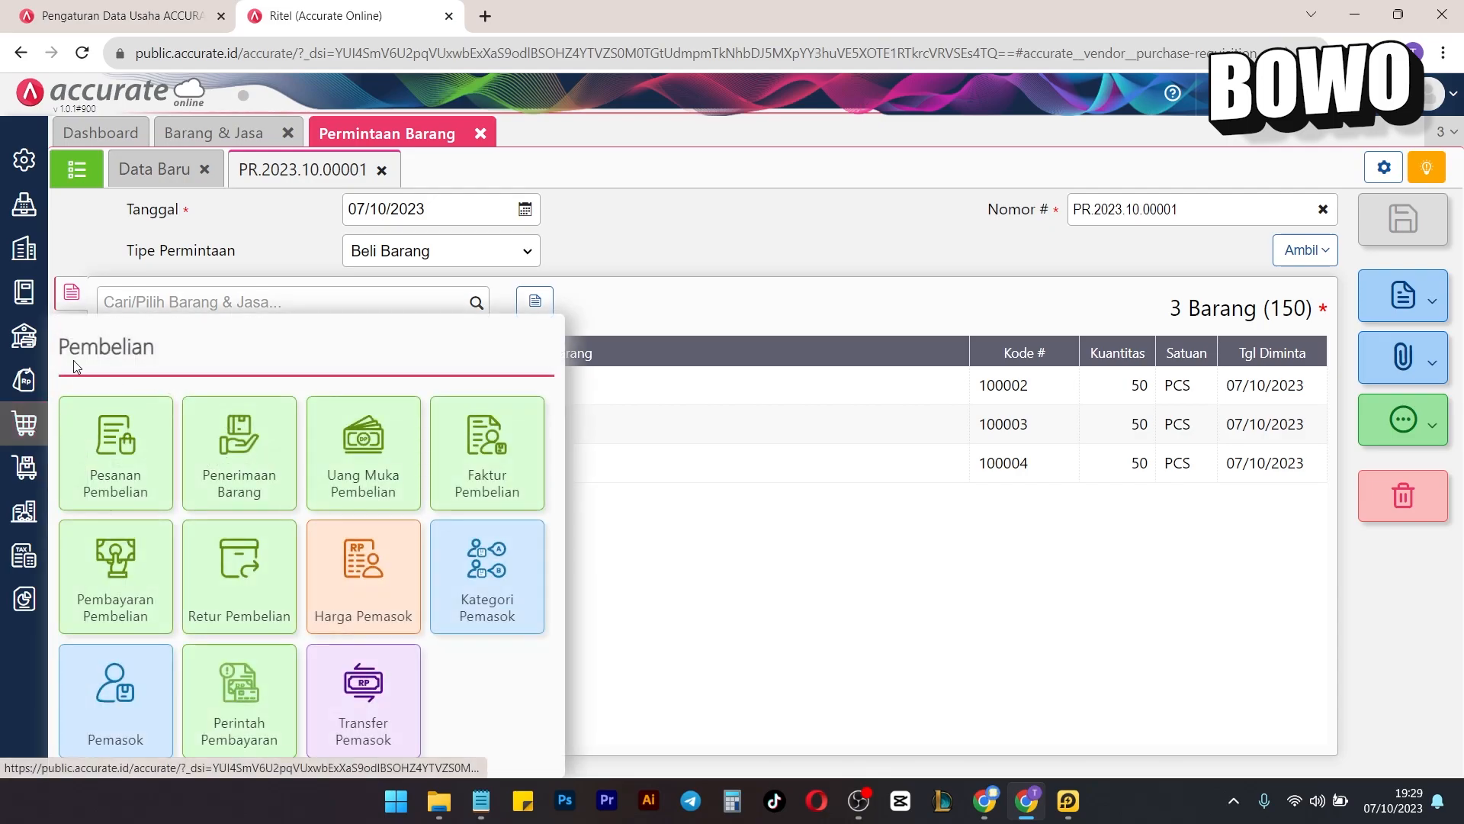
left_click(120, 454)
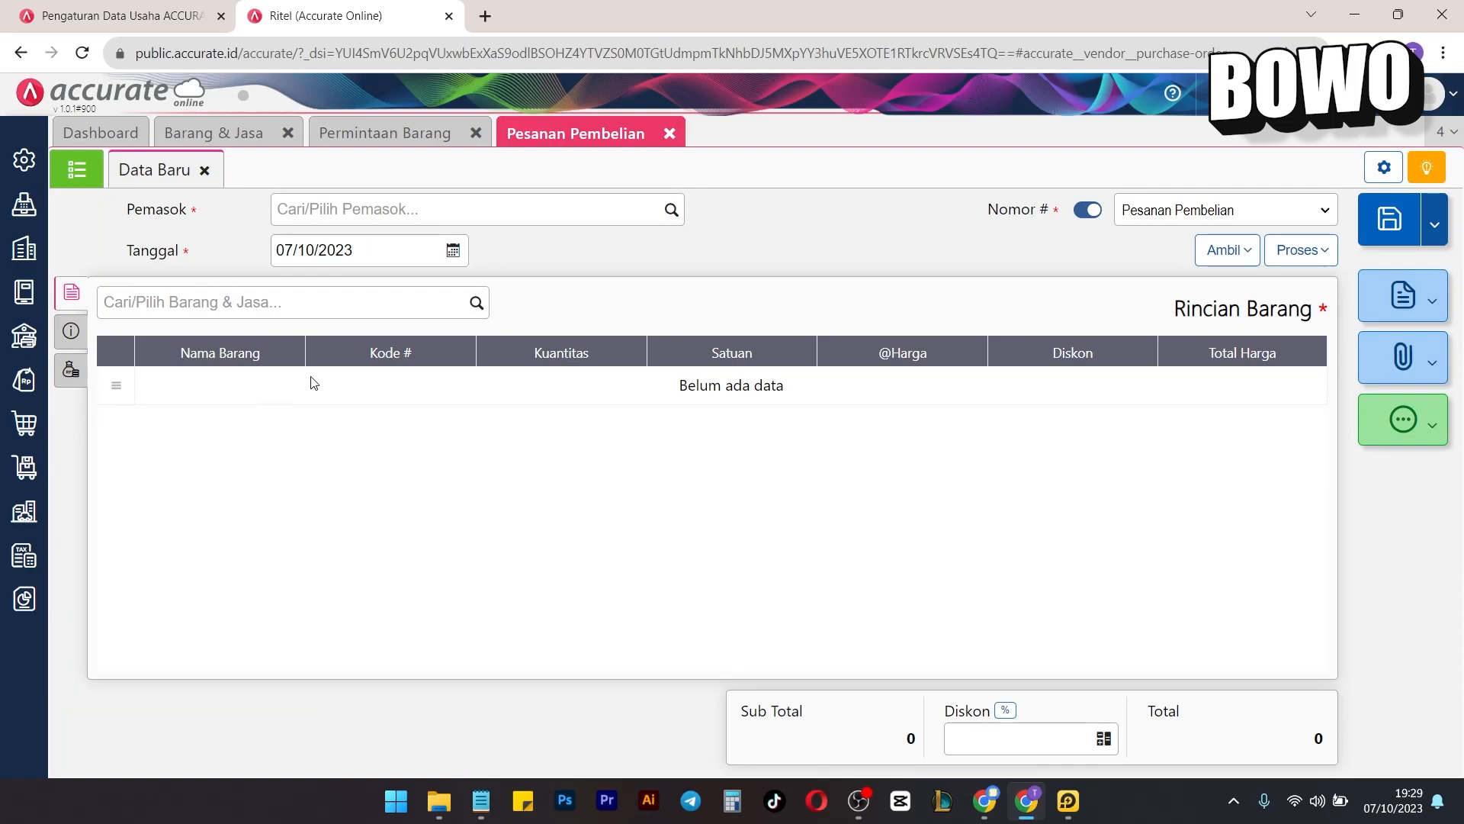
left_click(439, 137)
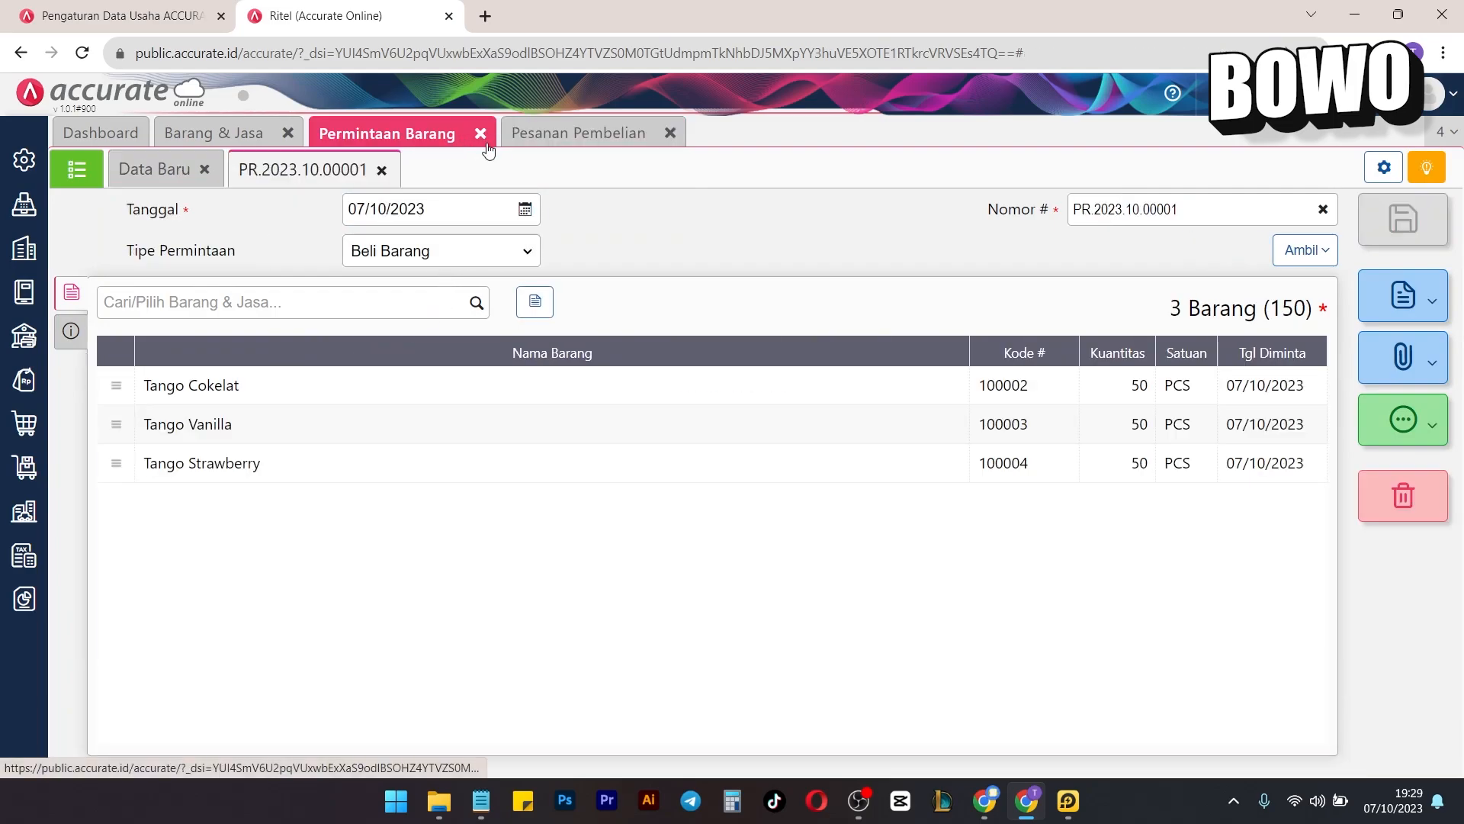
left_click(481, 138)
left_click(452, 137)
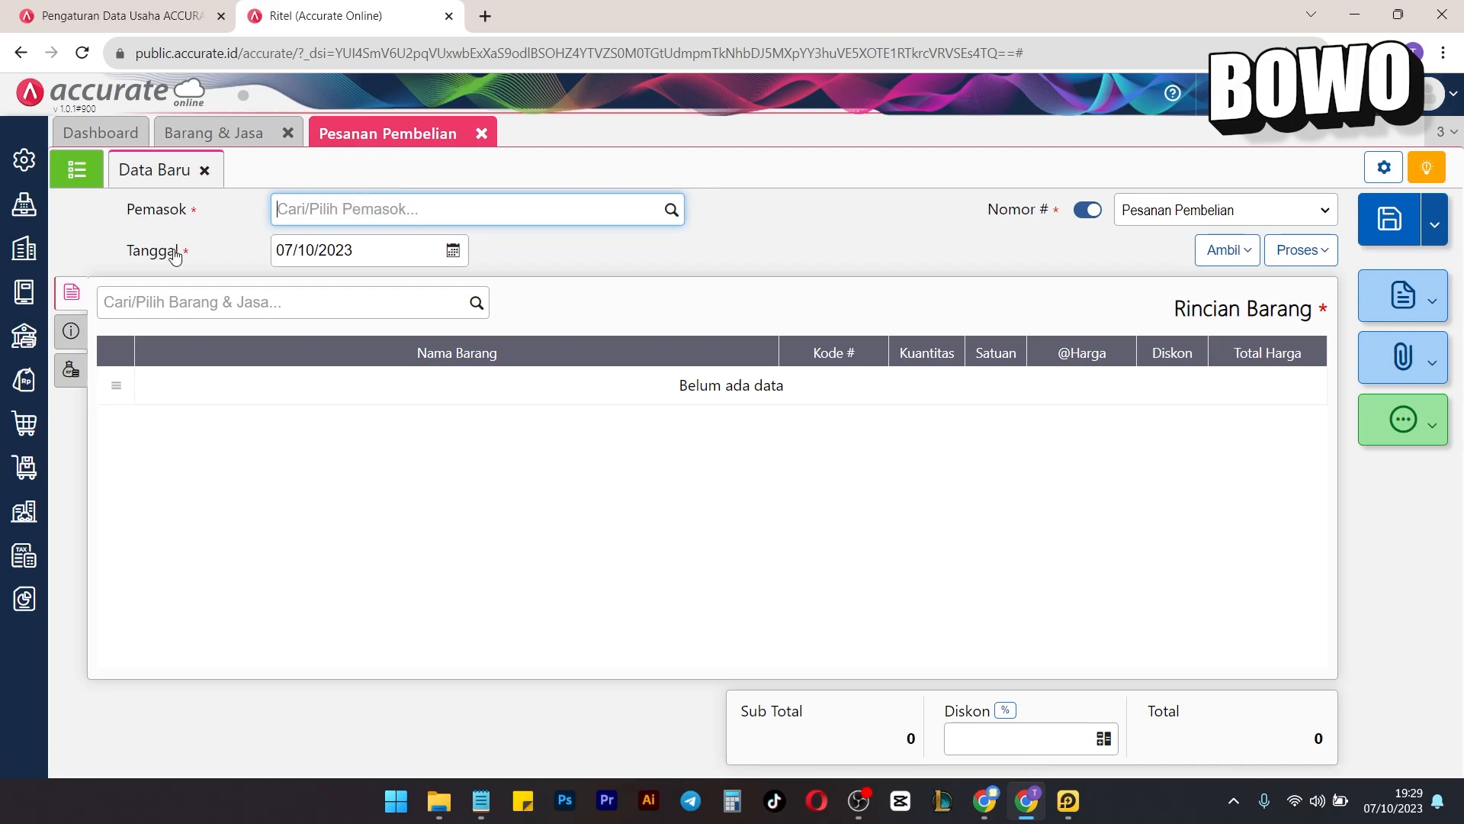
Save "Pemasok A" as a new supplier and assign it to the purchase order.
left_click(671, 209)
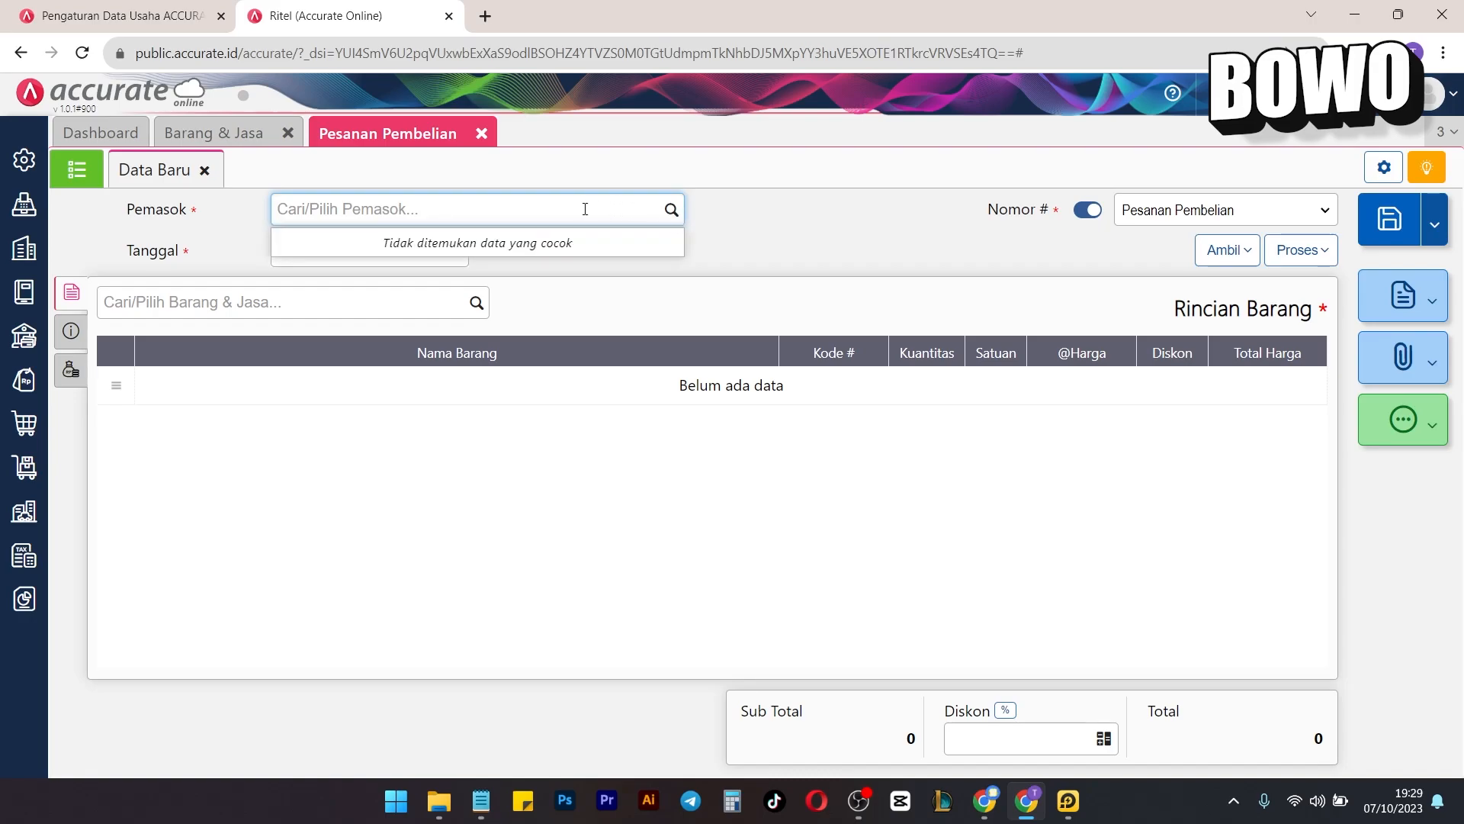
type("Pemas")
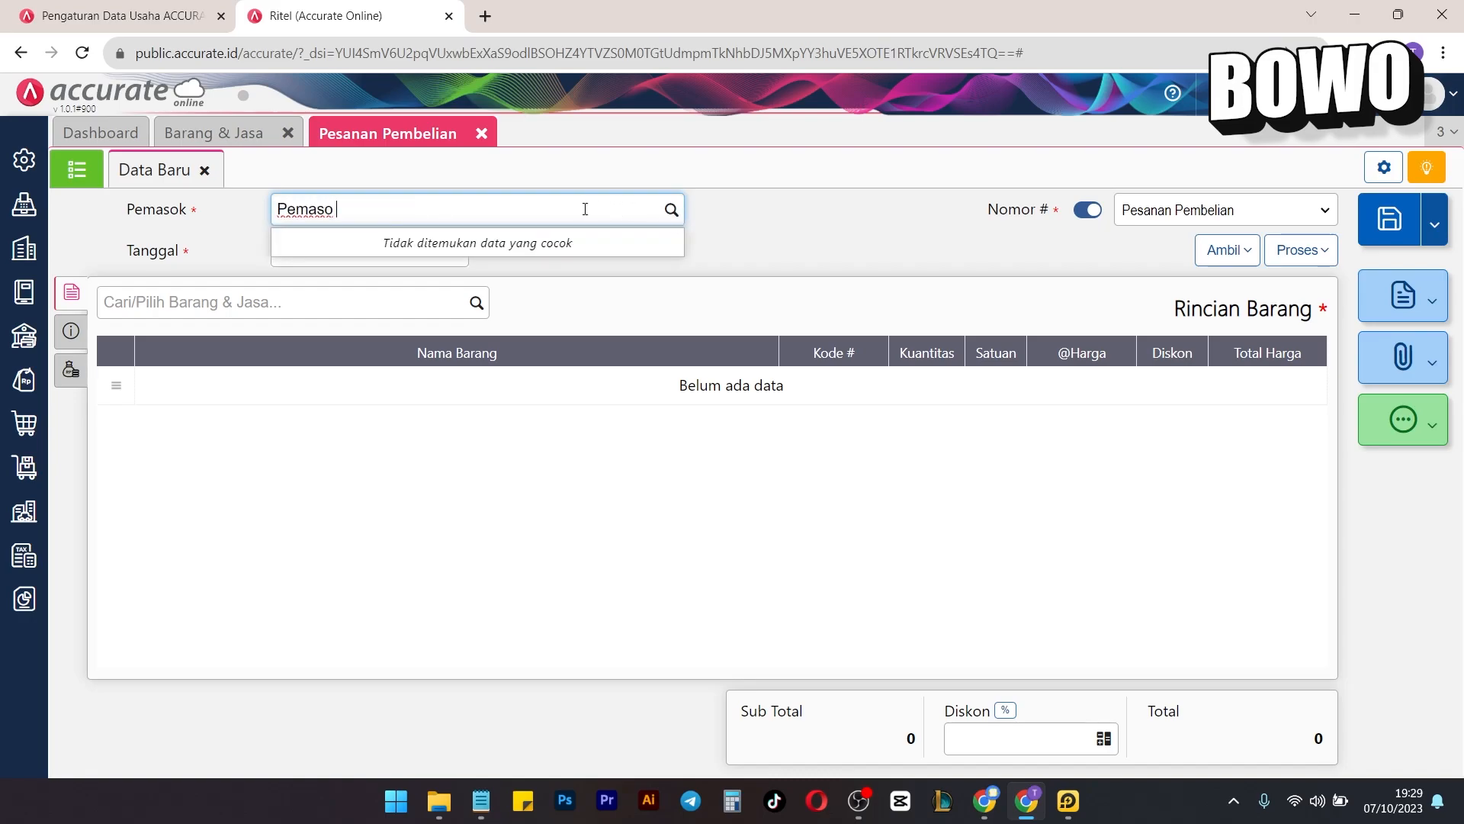
type("ok ")
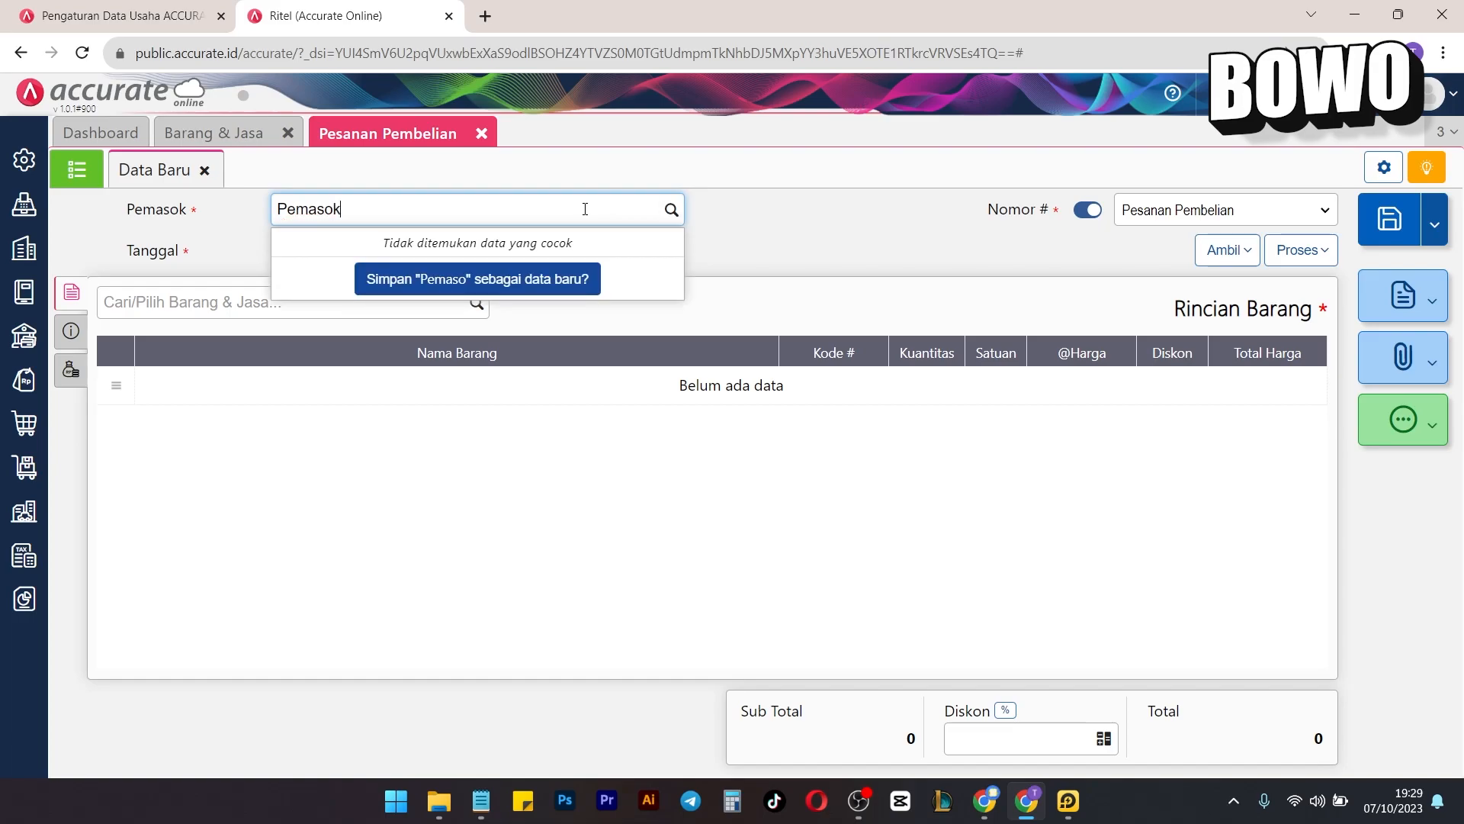
type("A")
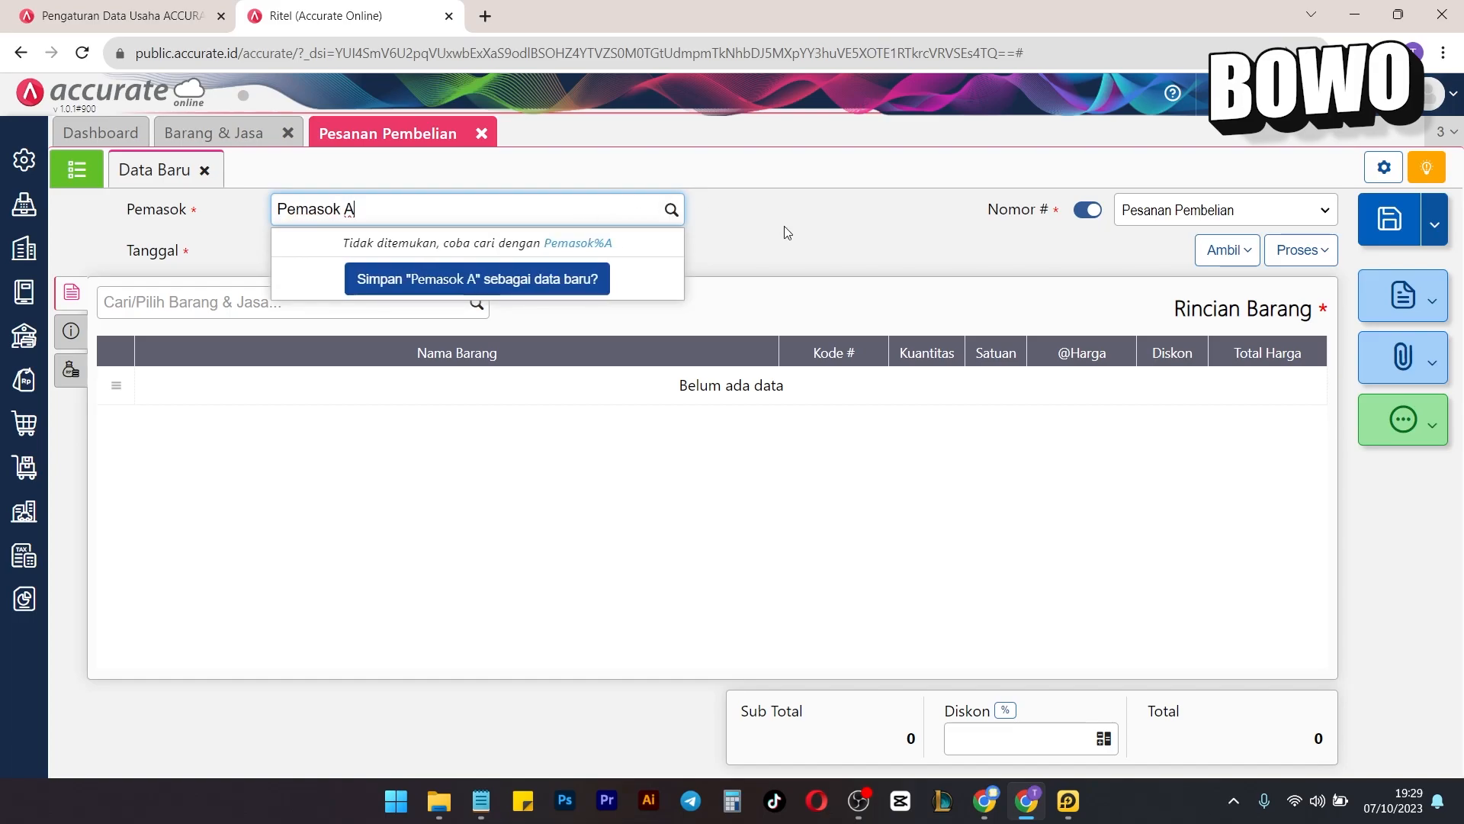
left_click(483, 282)
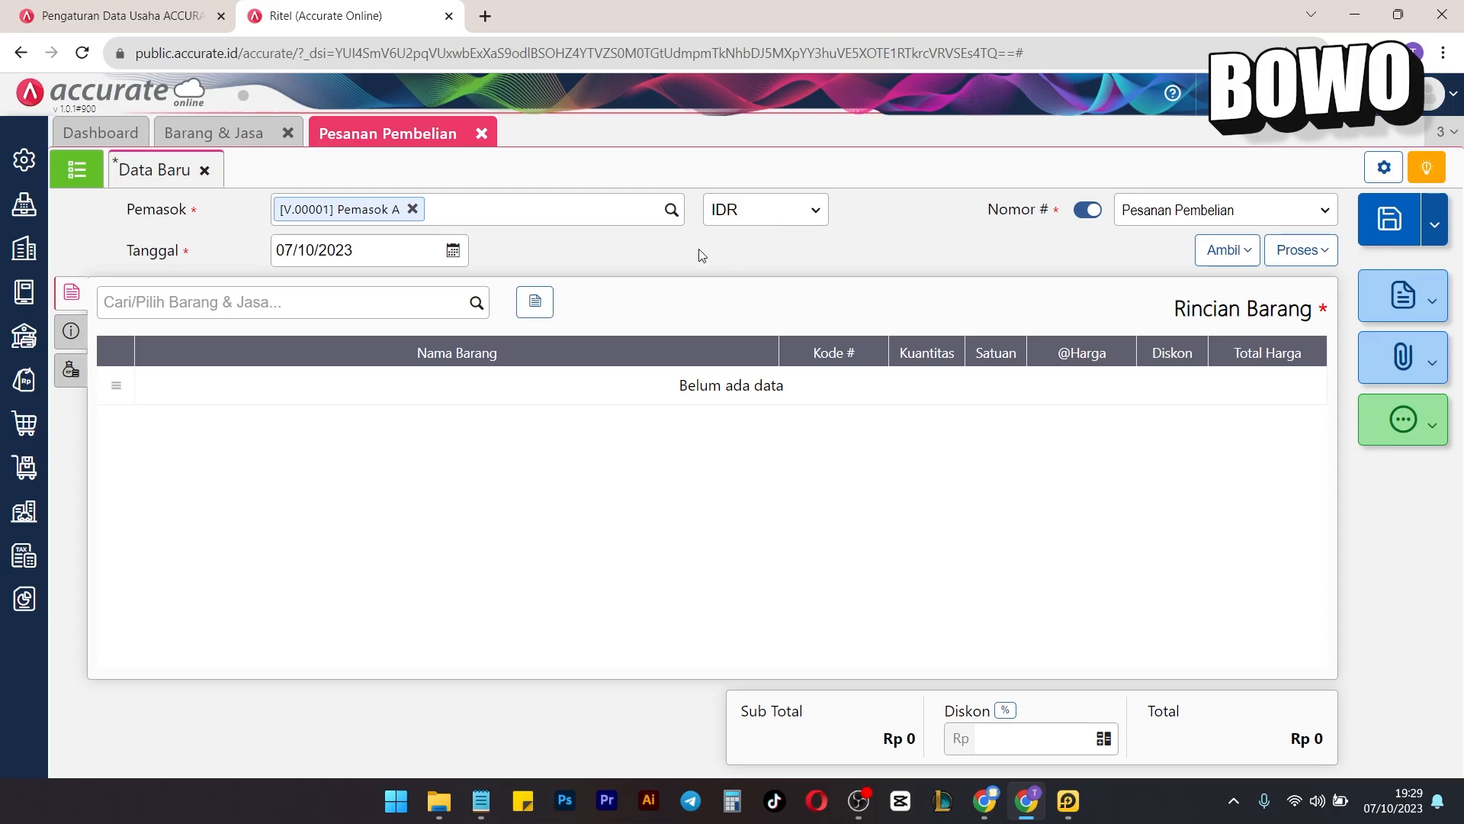
Copy all three Tango items from the saved item request (Permintaan) into the Pemasok A purchase order.
left_click(478, 305)
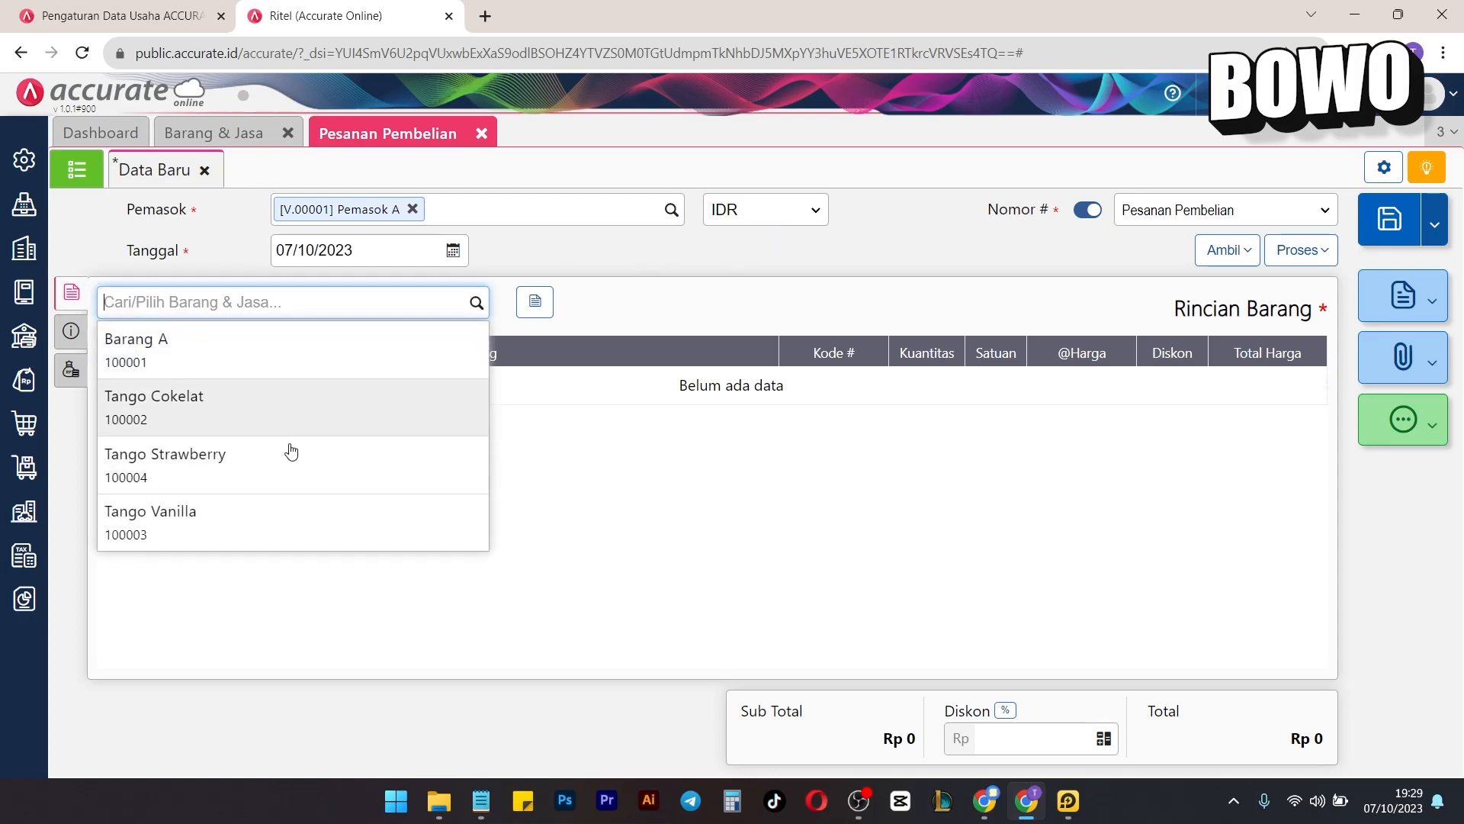
left_click(839, 285)
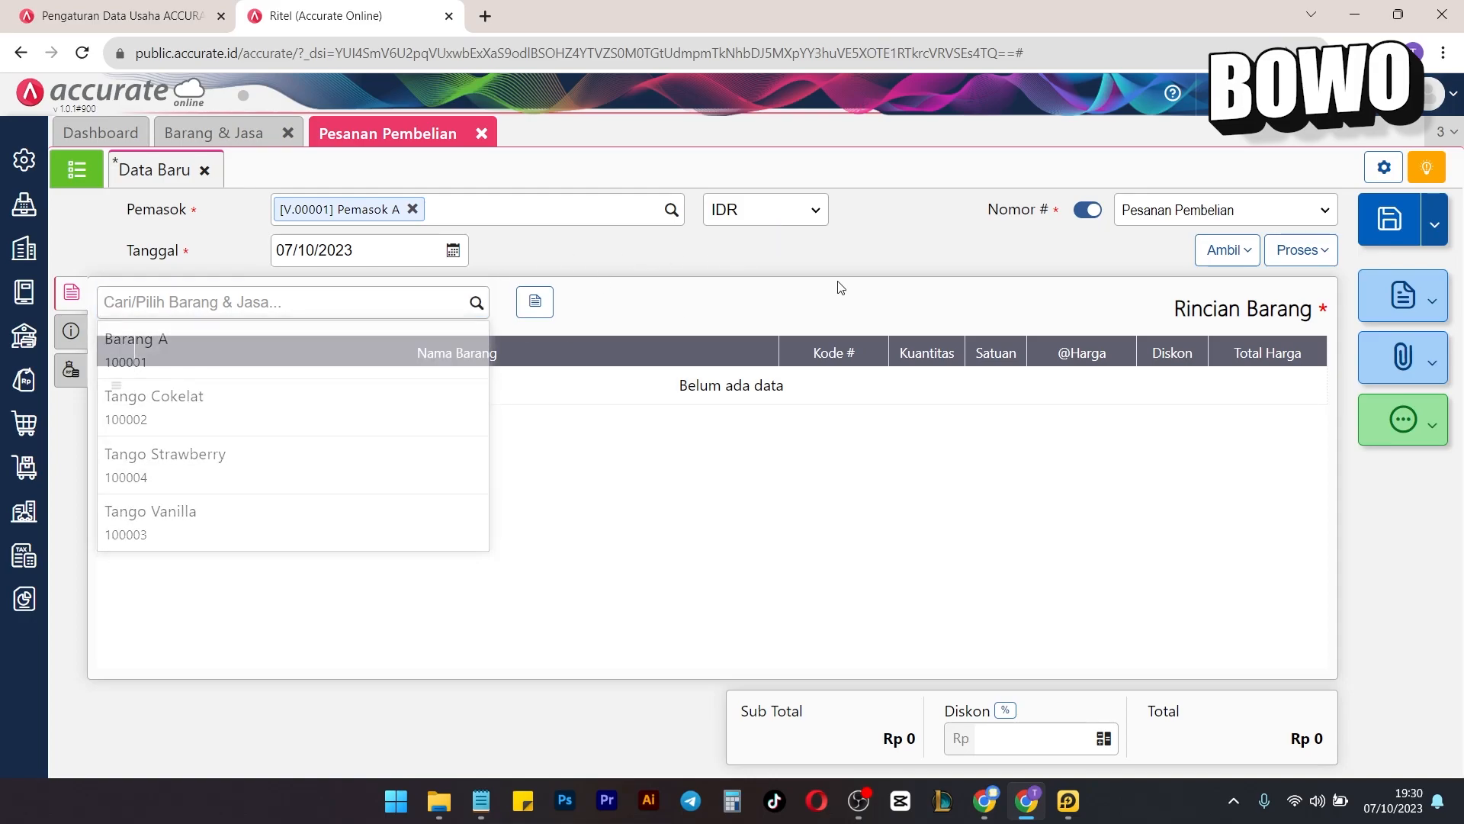
left_click(1232, 254)
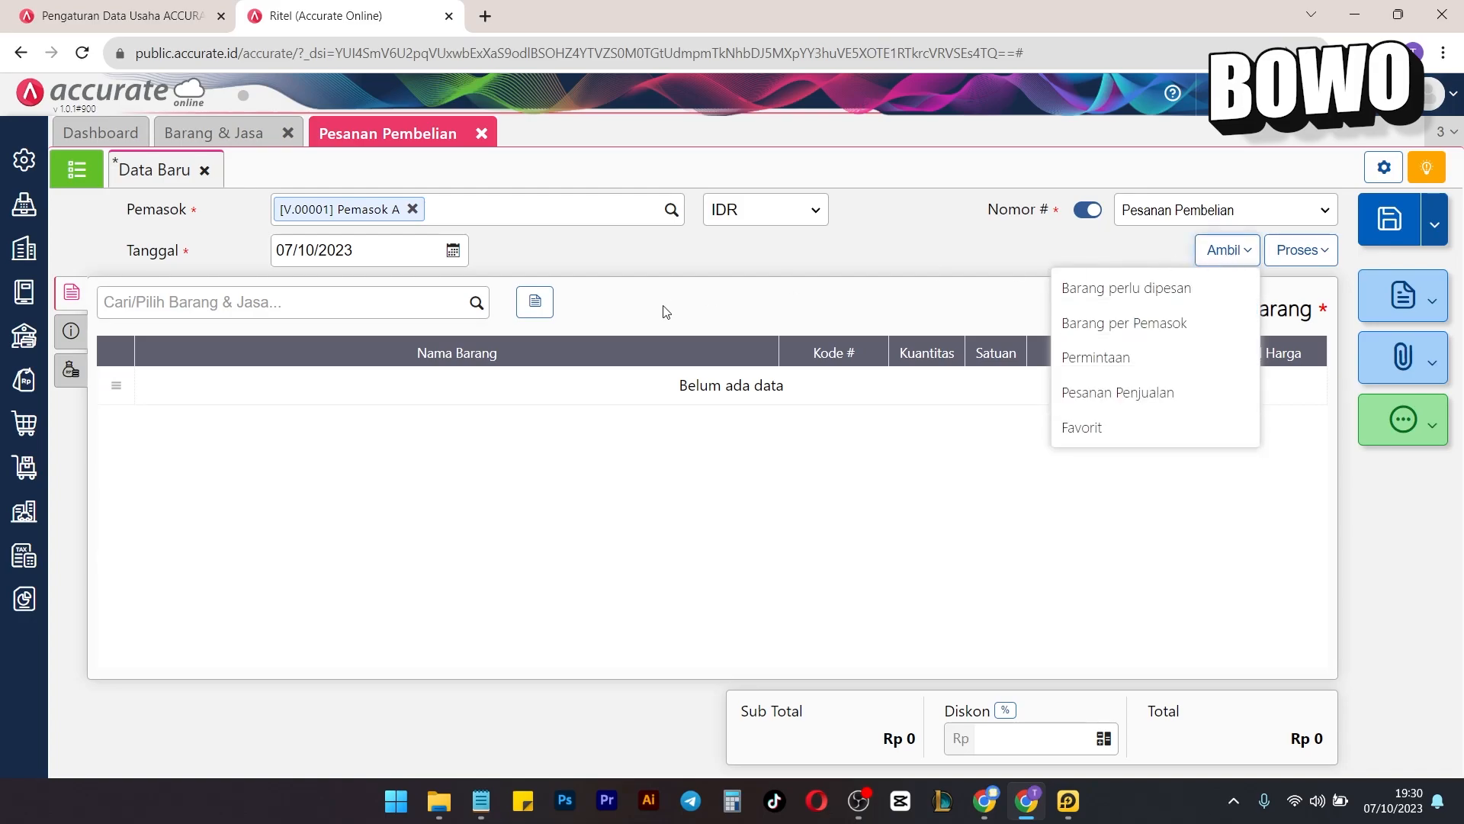
left_click(1108, 367)
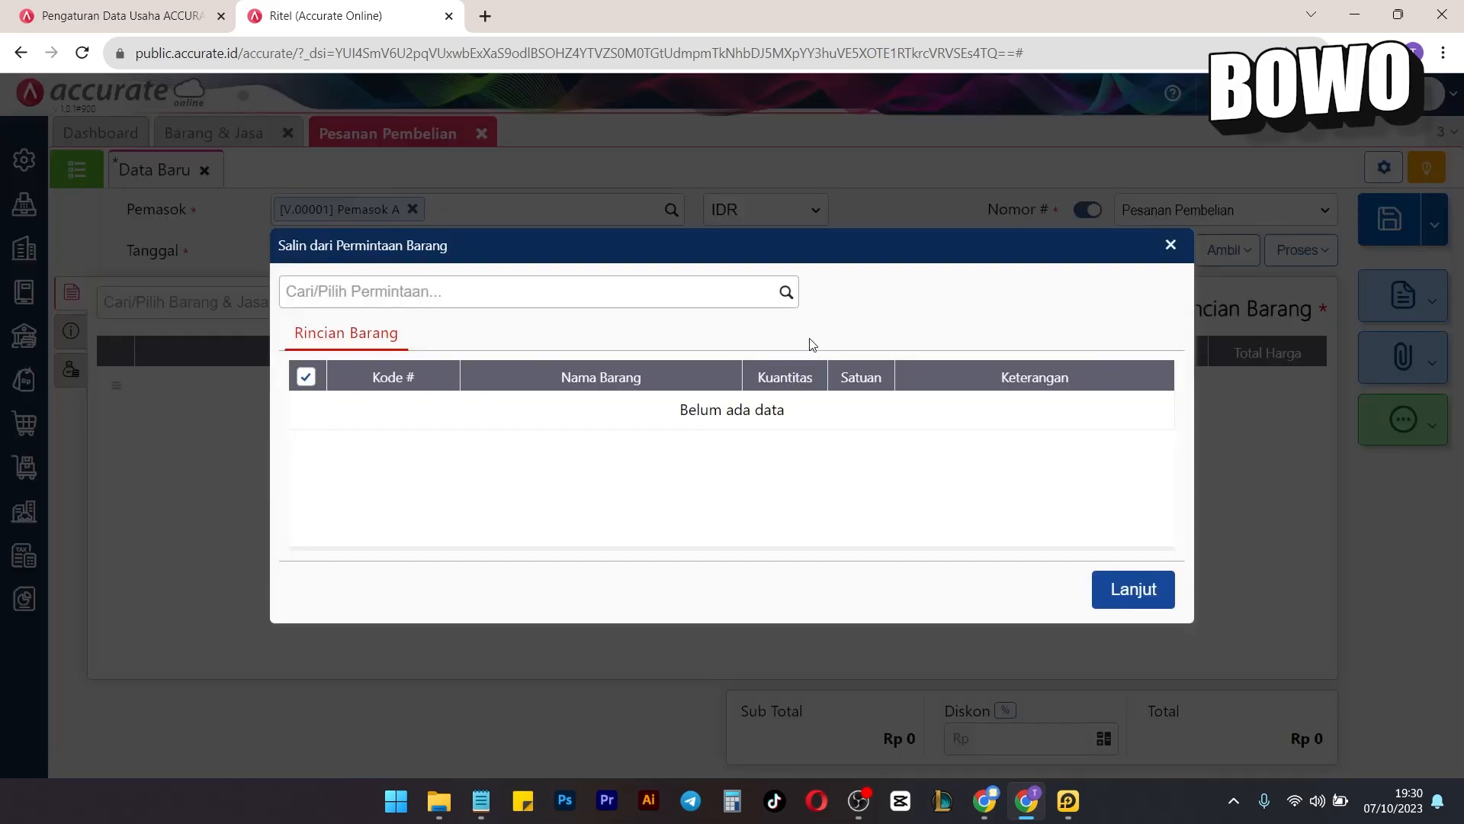
left_click(779, 296)
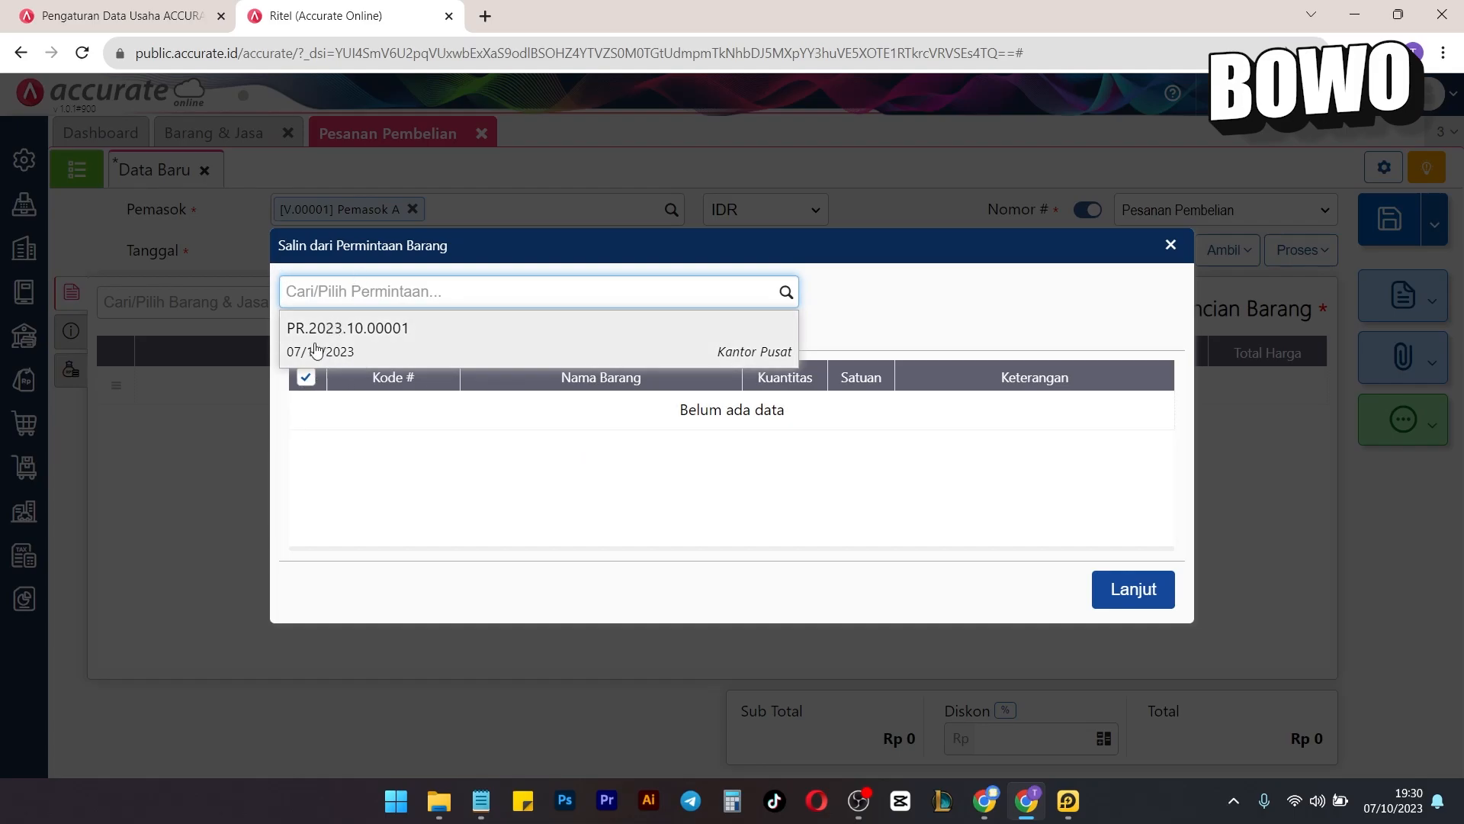
left_click(373, 340)
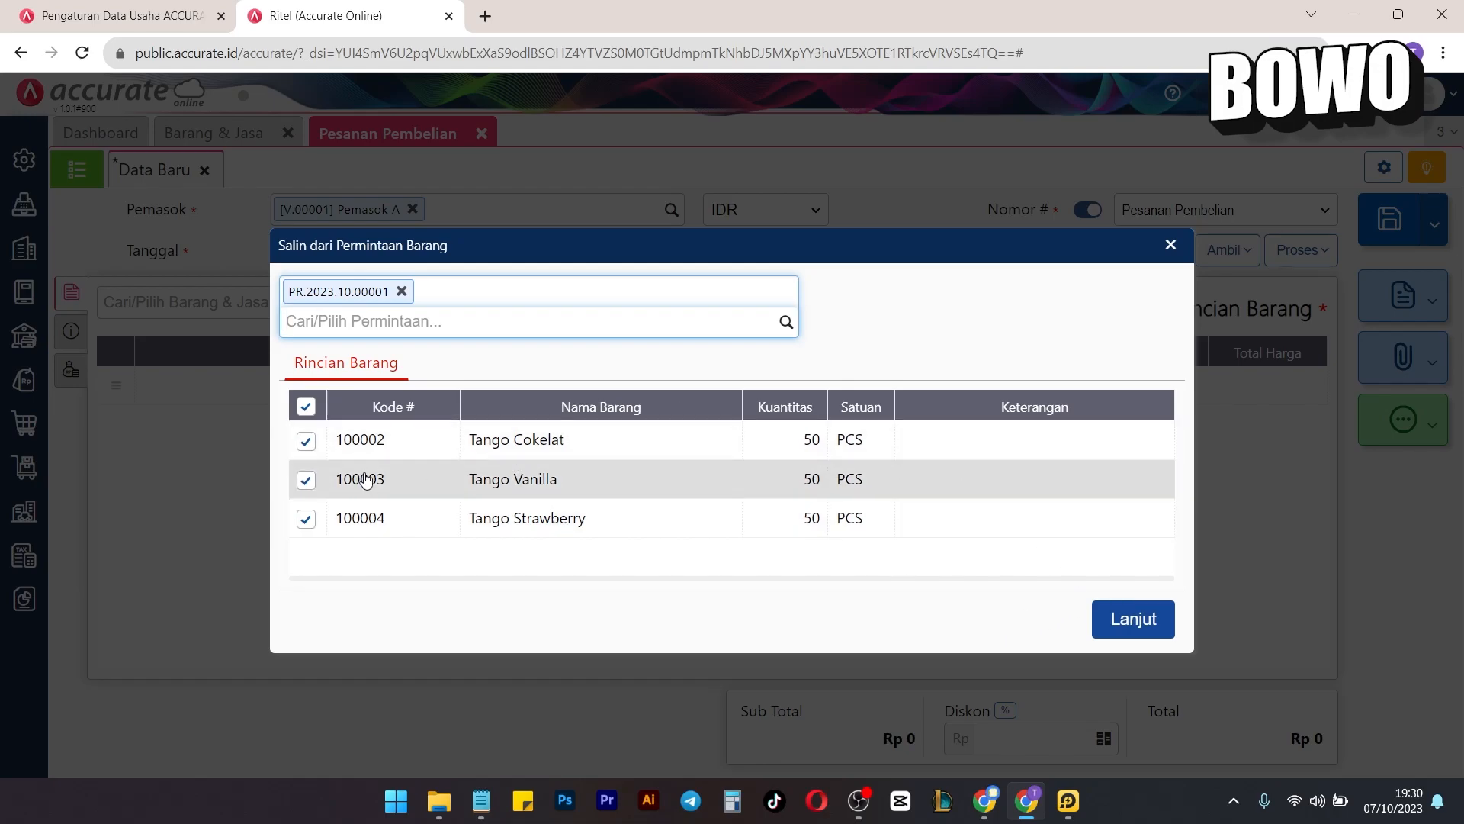
left_click(1135, 622)
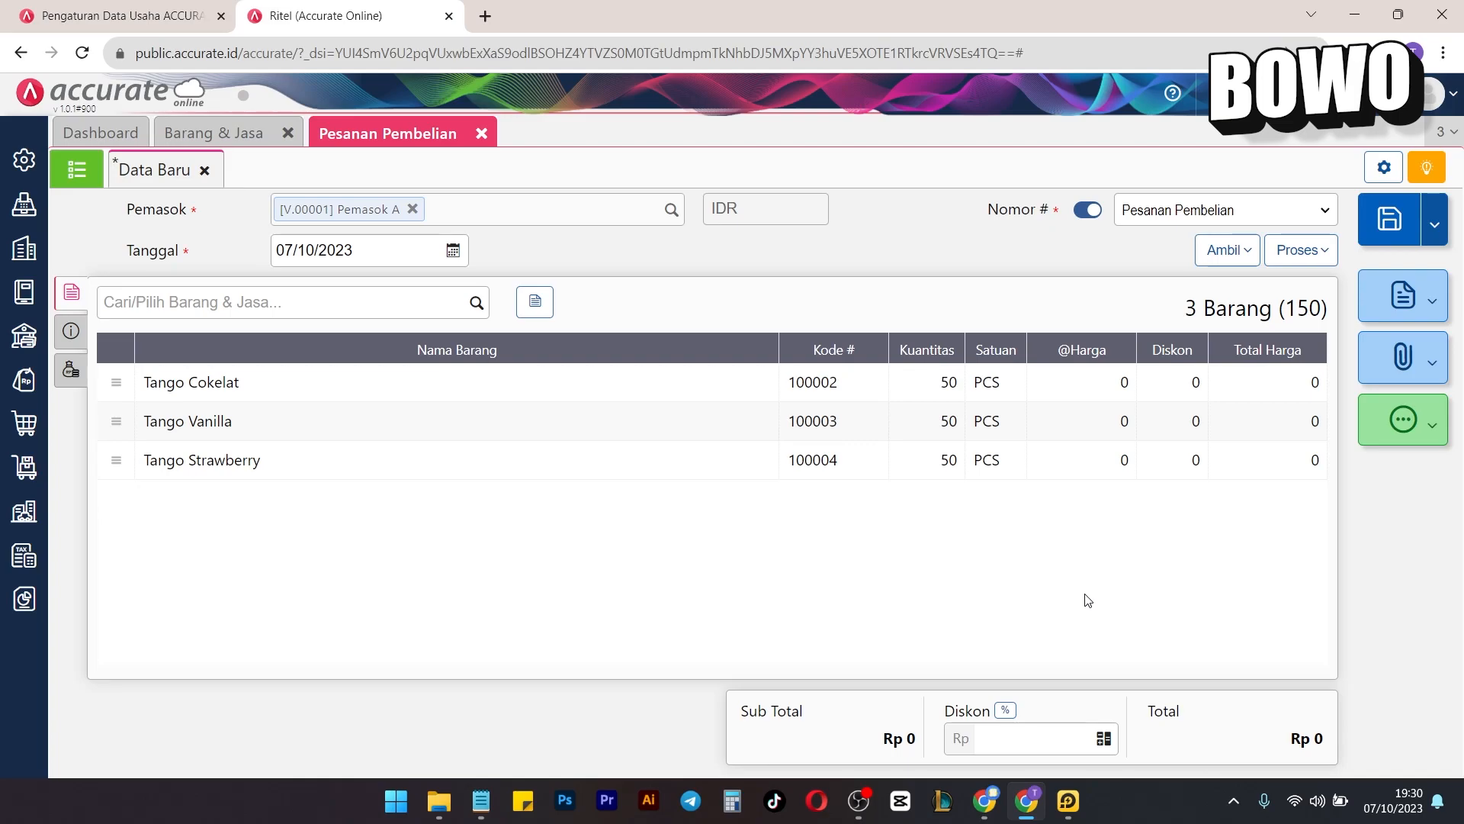
left_click(564, 384)
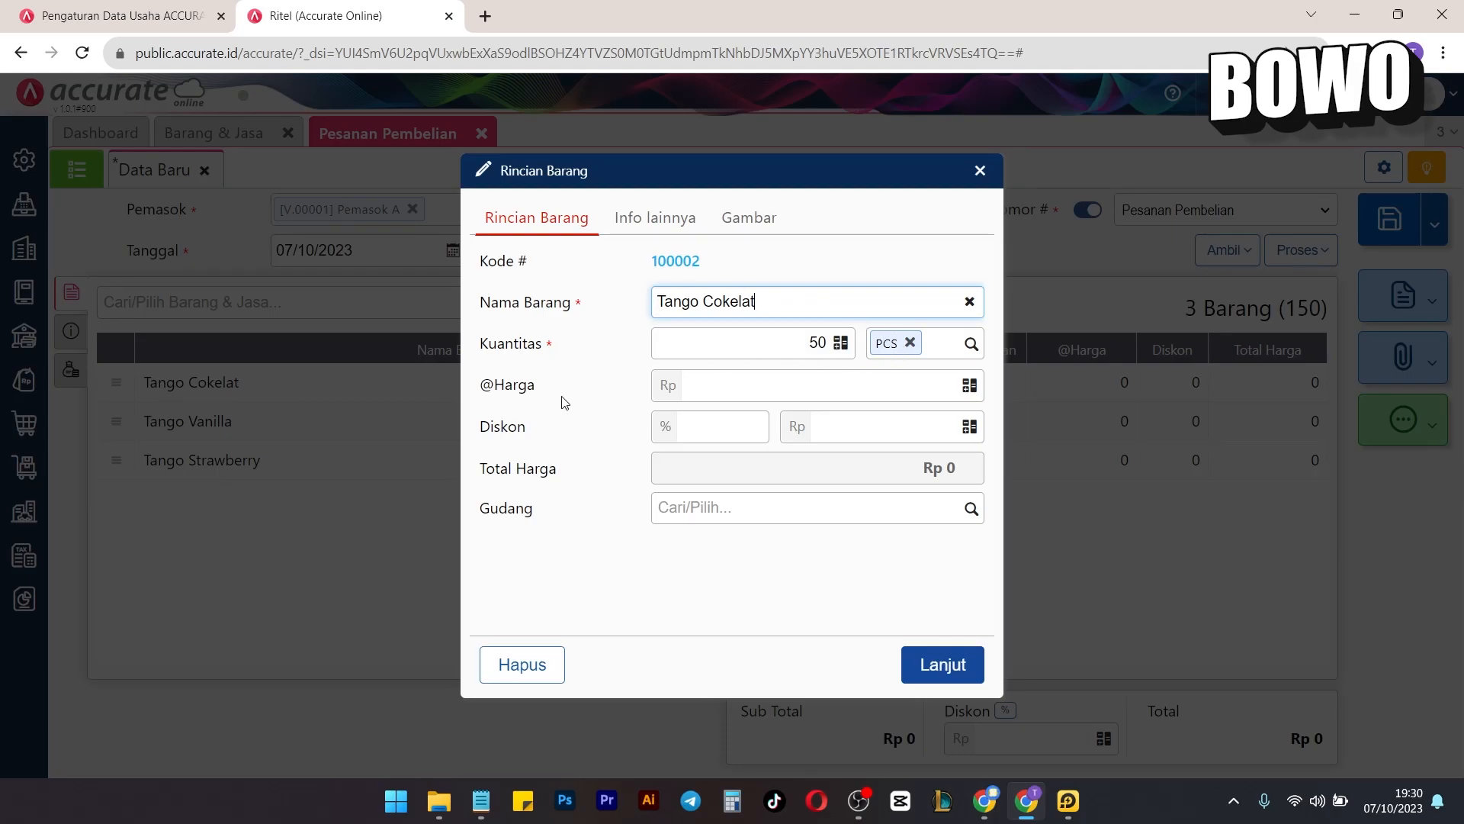
left_click(785, 378)
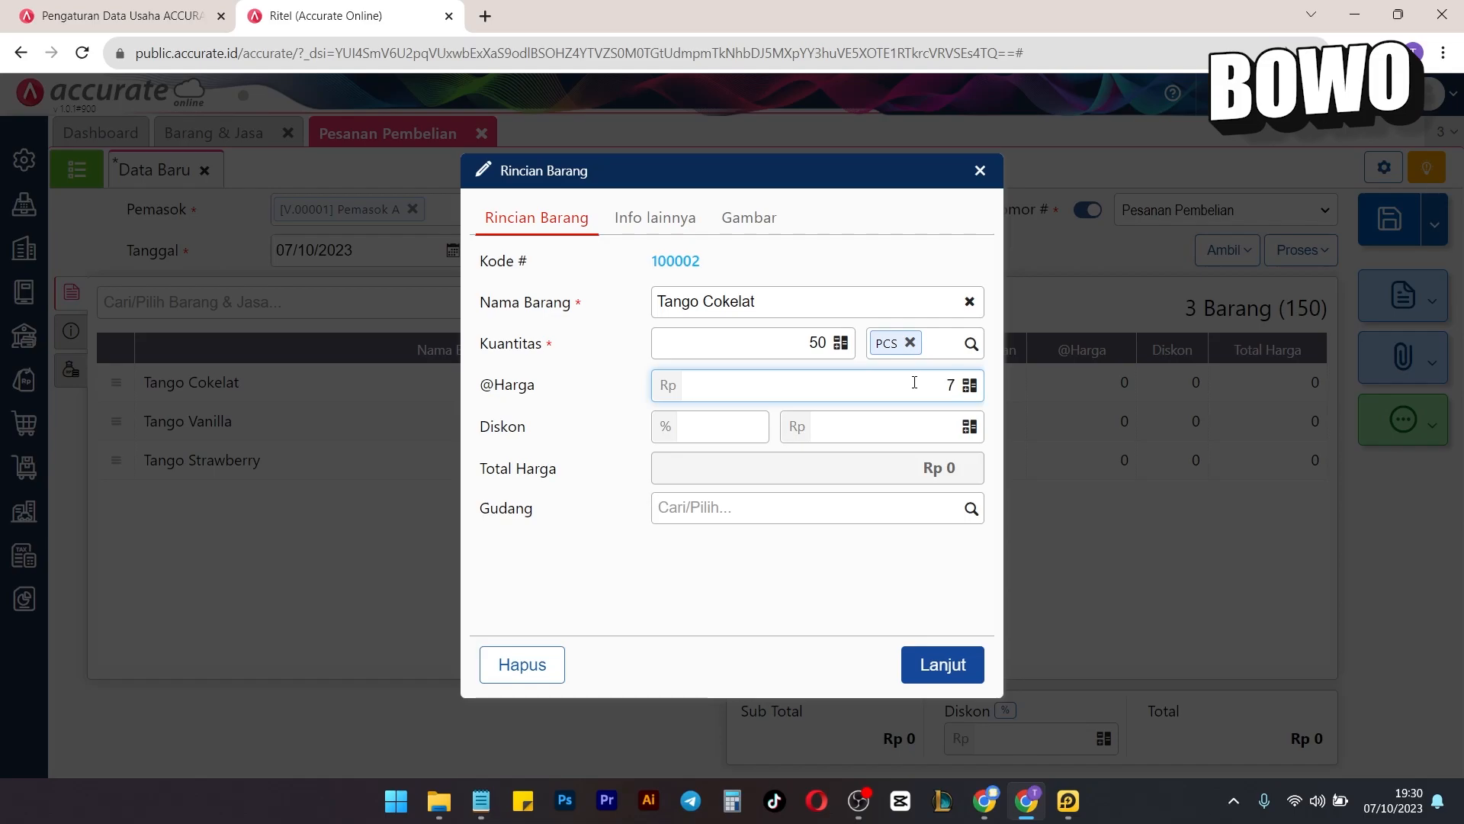
double_click(915, 383)
key("ctrl+c")
left_click(937, 233)
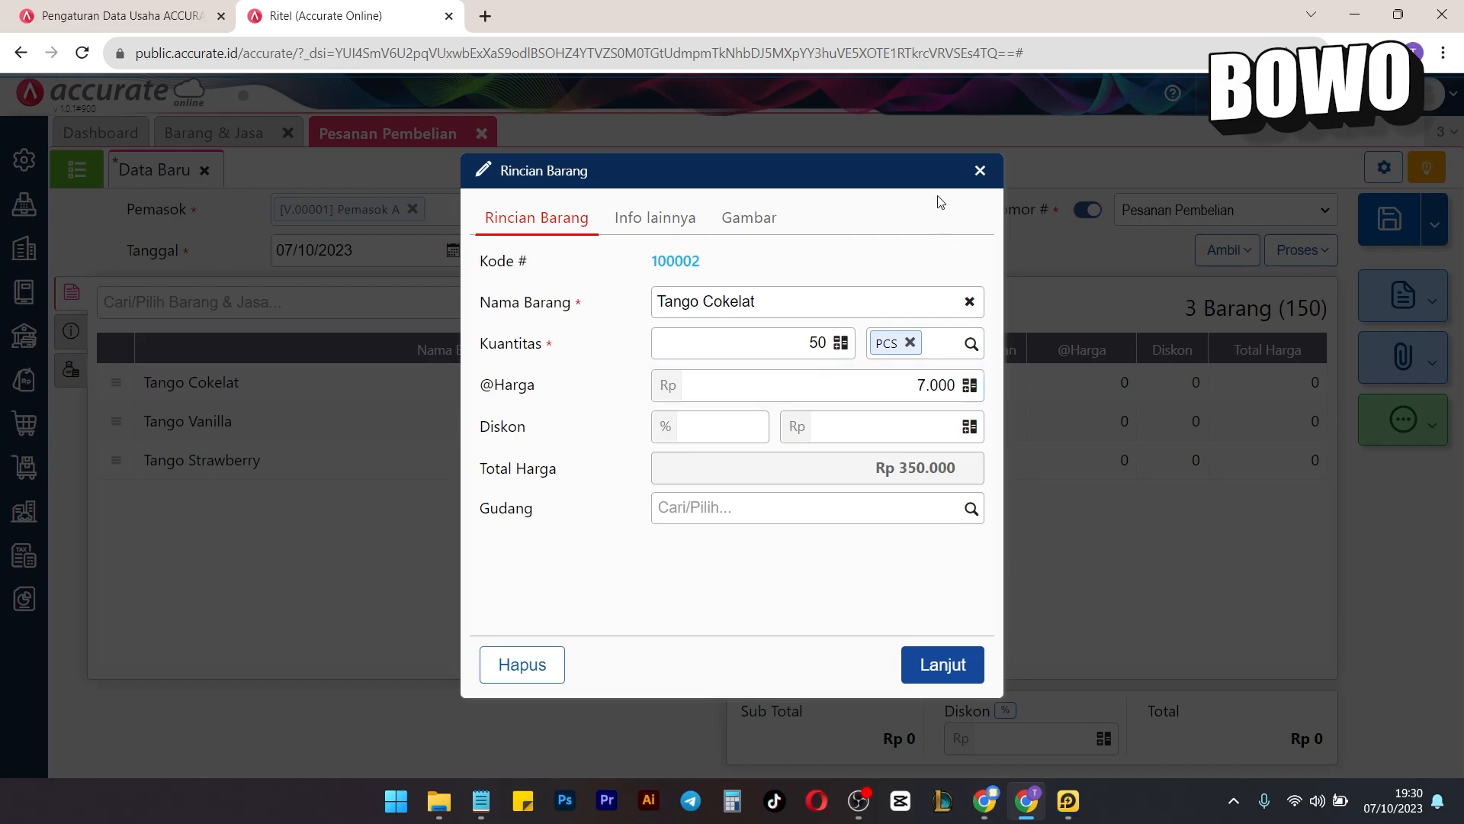
left_click(944, 678)
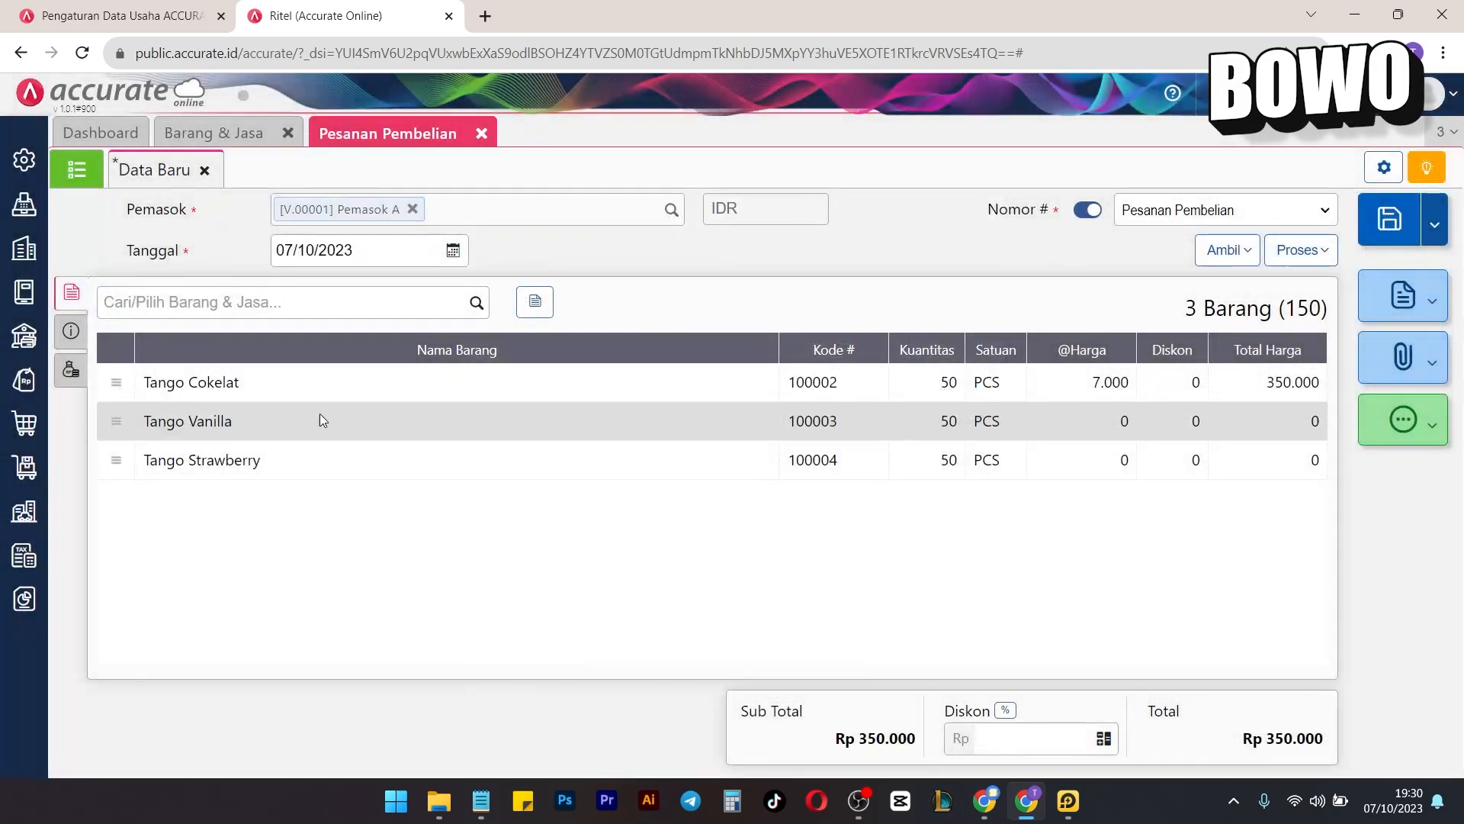
Set the unit prices of Tango Vanilla and Tango Strawberry to Rp 7.000 each.
left_click(791, 422)
left_click(874, 389)
key("ctrl+v")
left_click(944, 668)
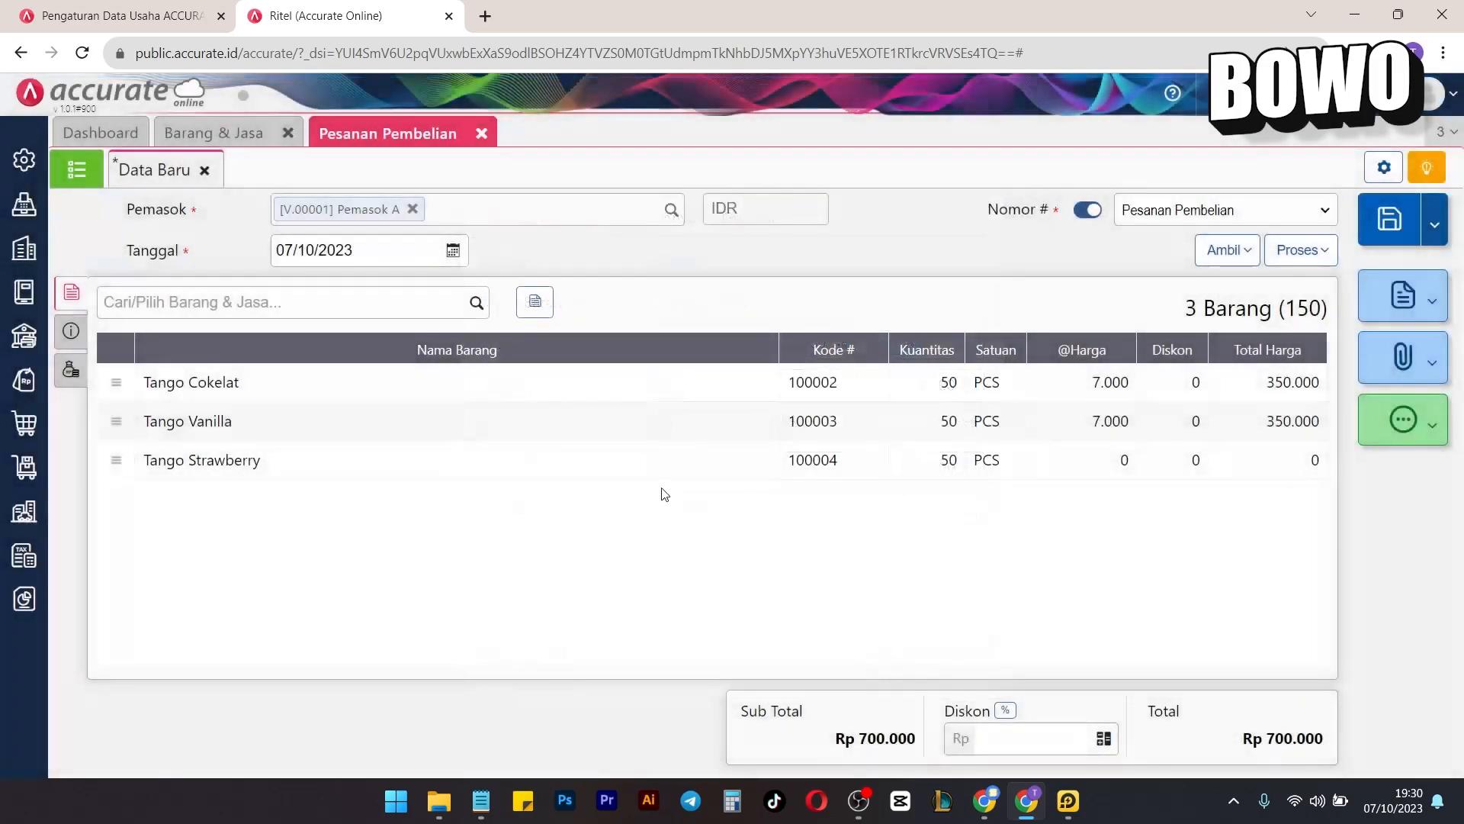
left_click(762, 449)
left_click(870, 391)
key("ctrl+v")
left_click(957, 669)
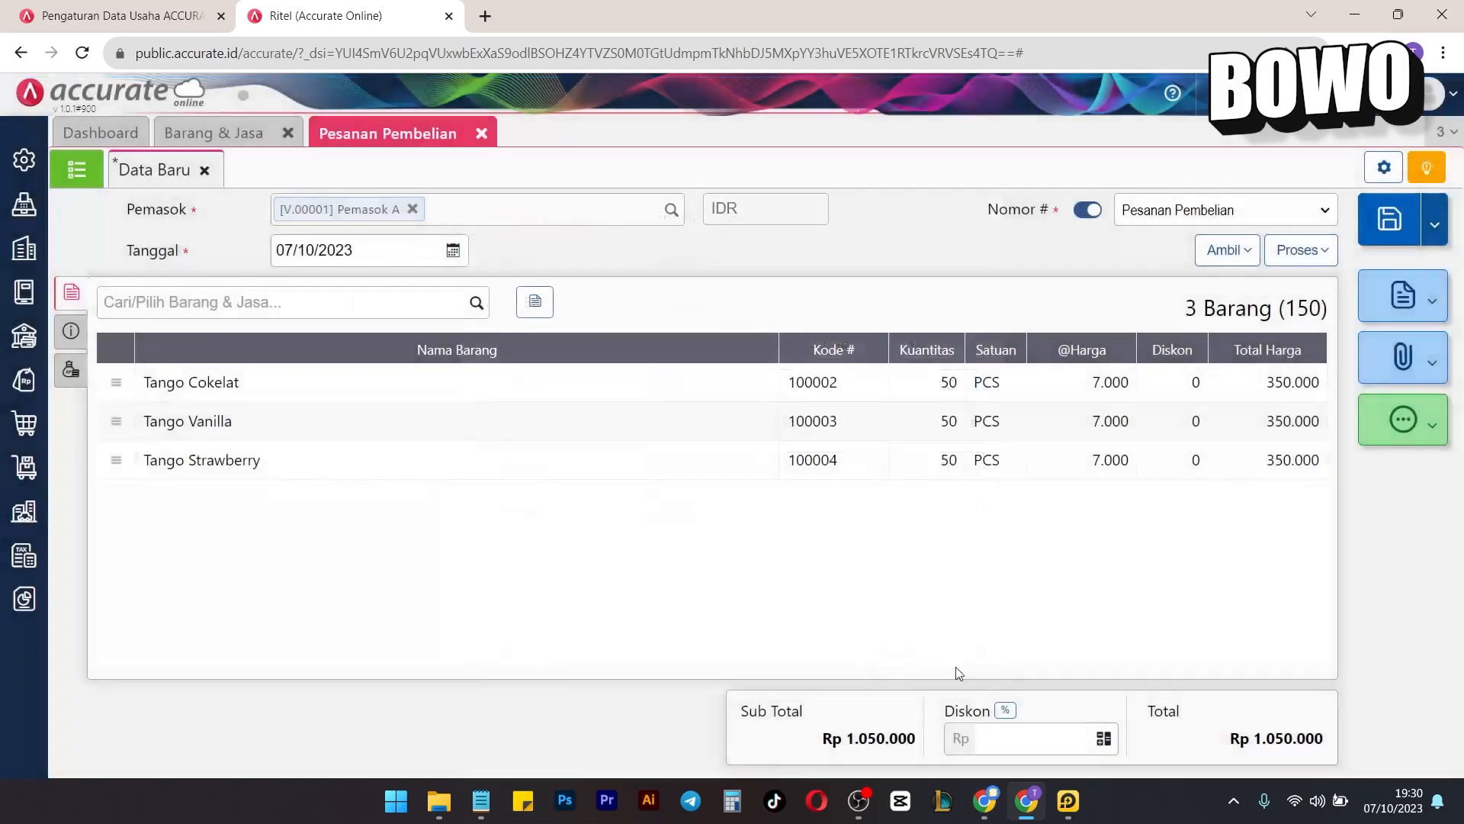
Fill in the delivery address (Alamat Kirim) with the first stored address and save the purchase order.
left_click(71, 331)
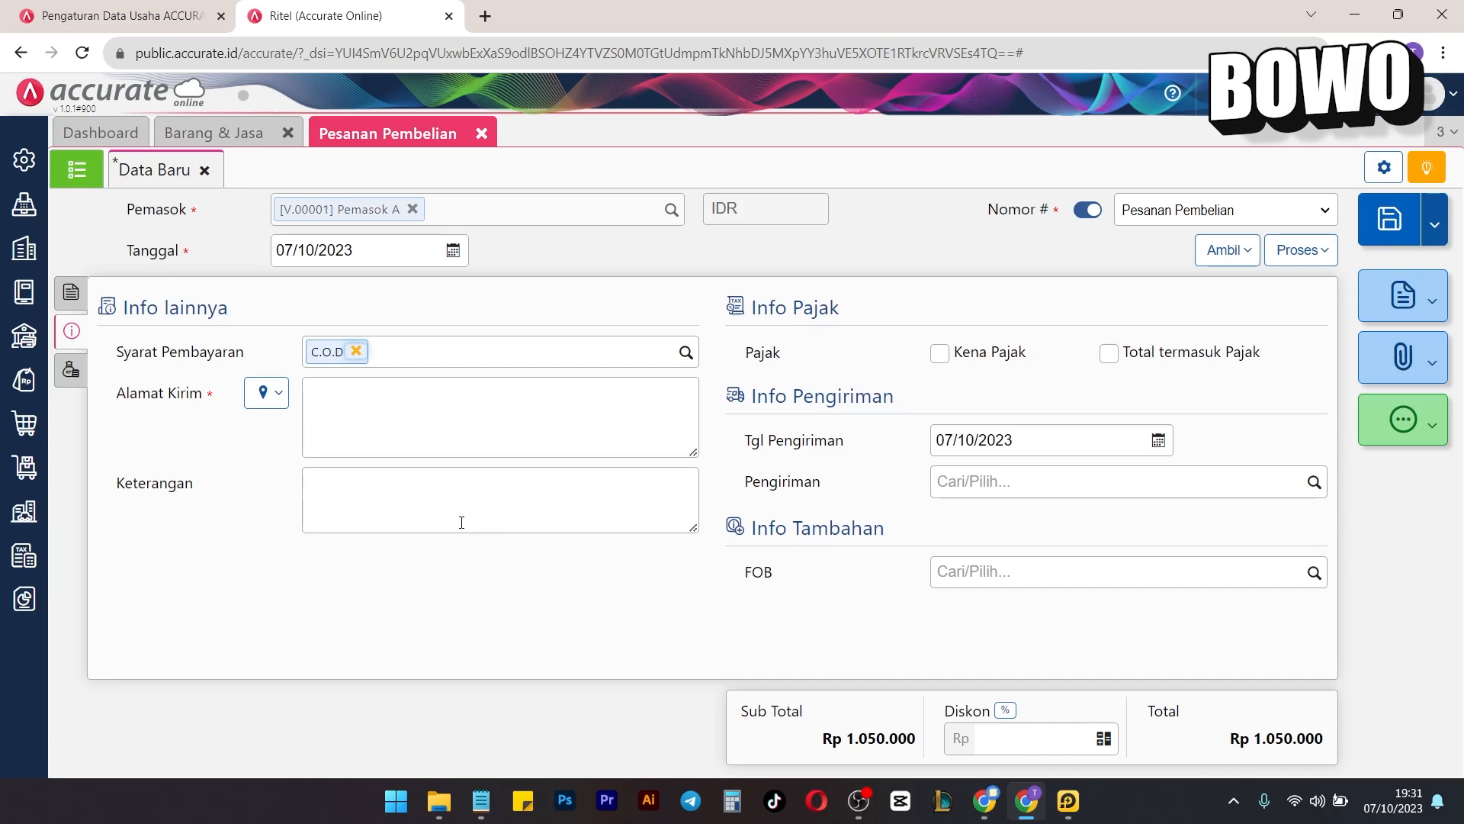
left_click(261, 395)
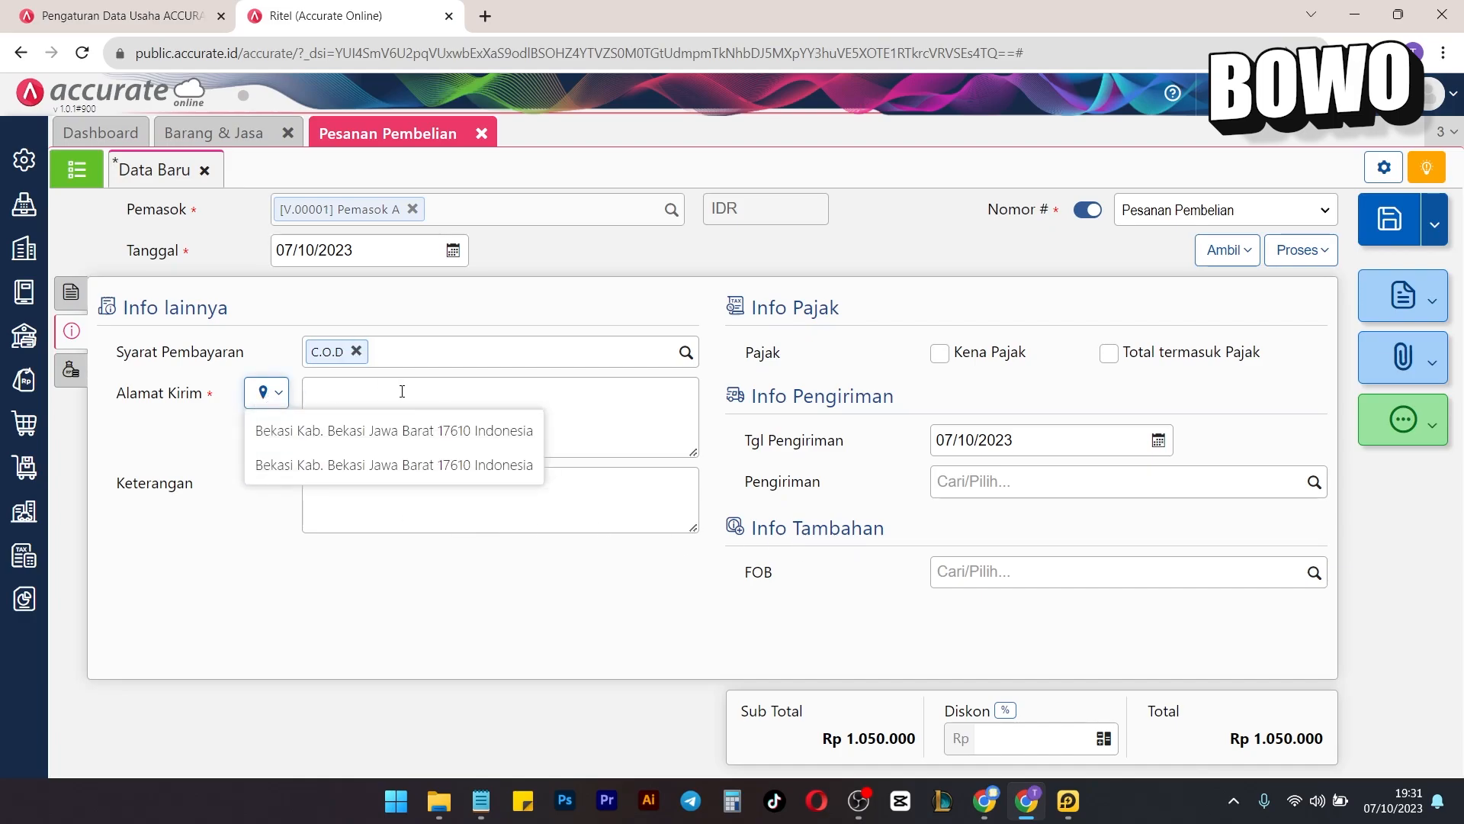
left_click(462, 430)
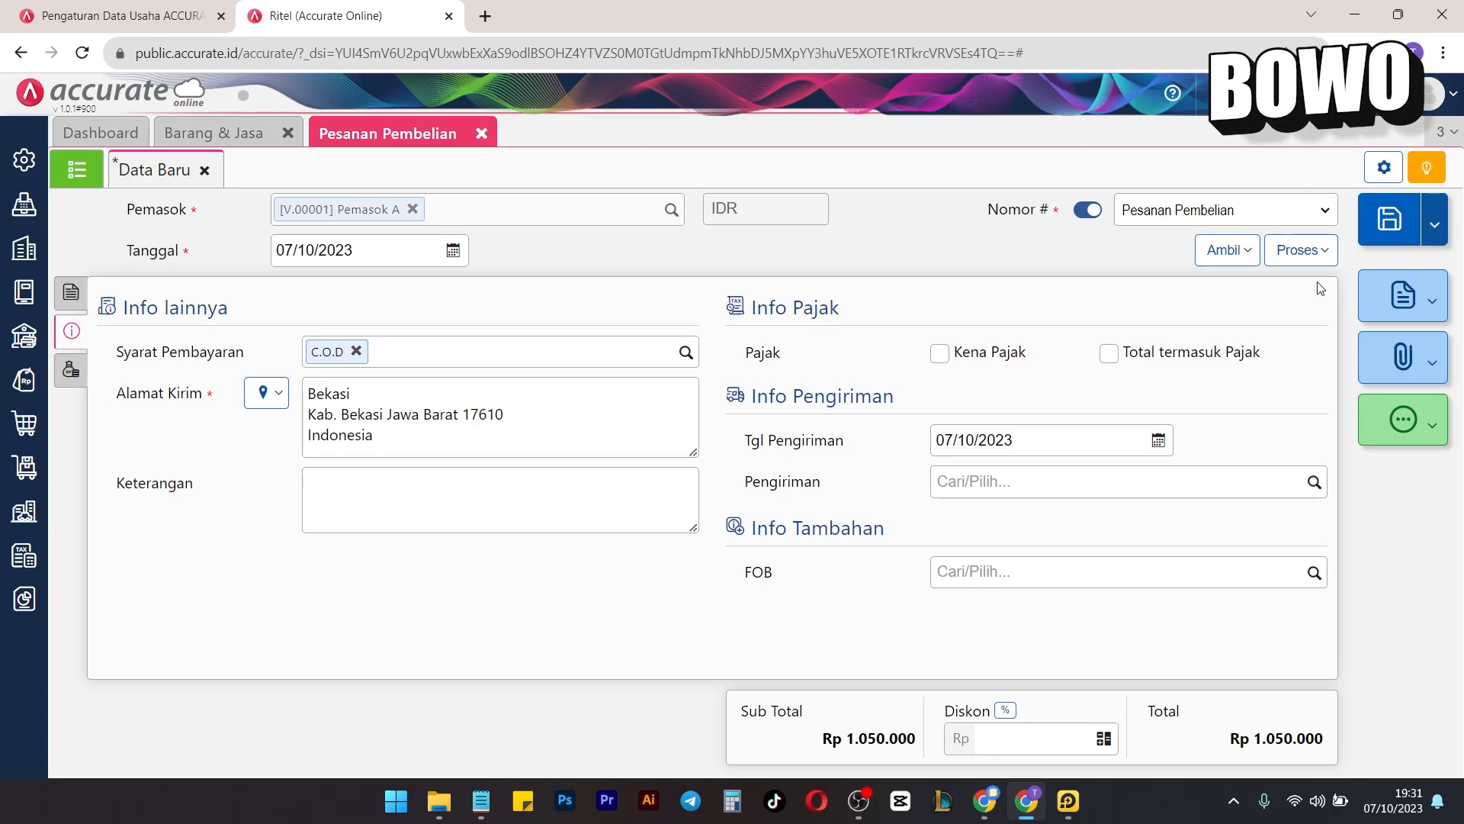
left_click(83, 292)
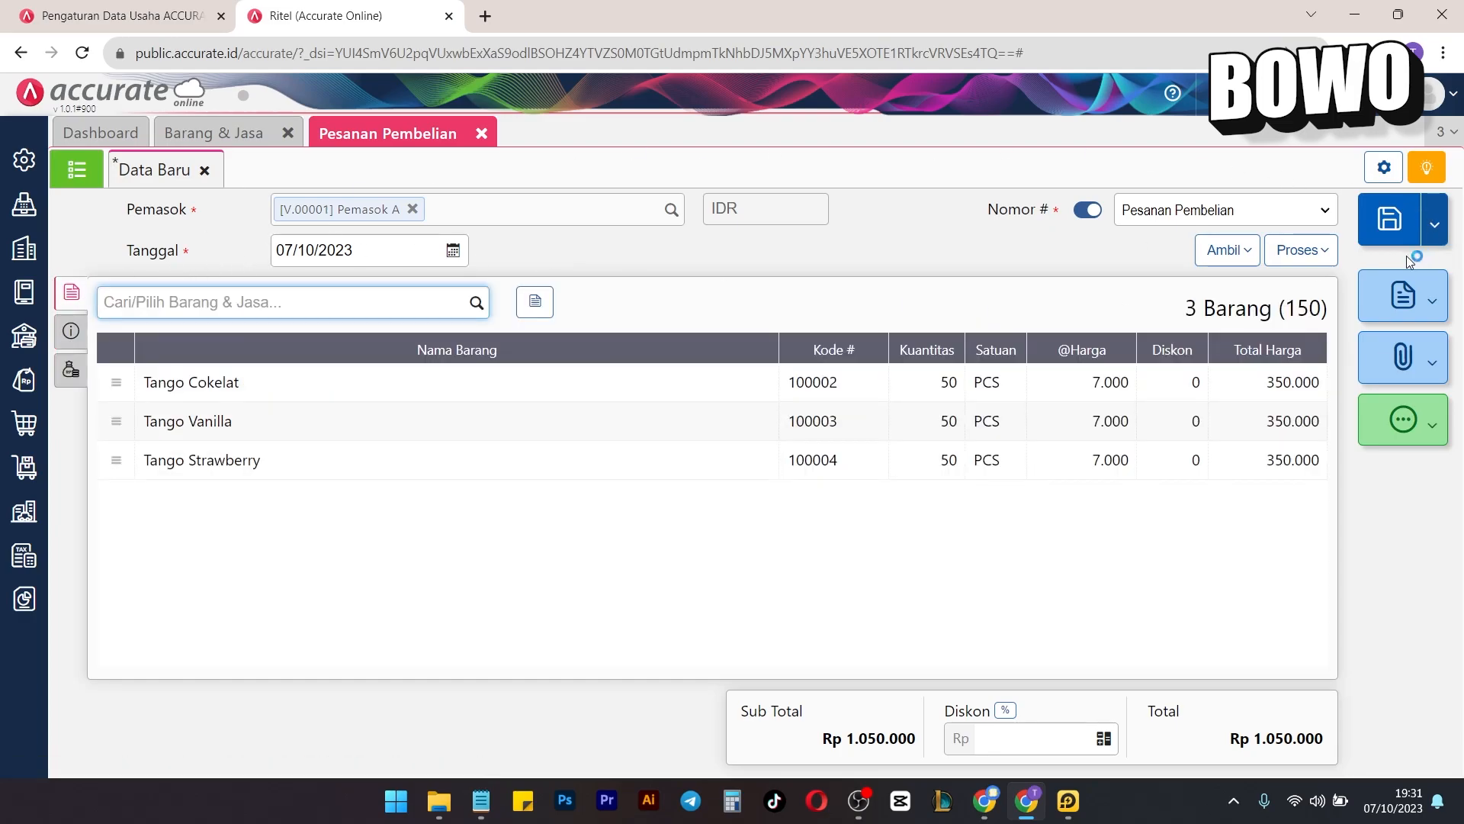
left_click(1391, 221)
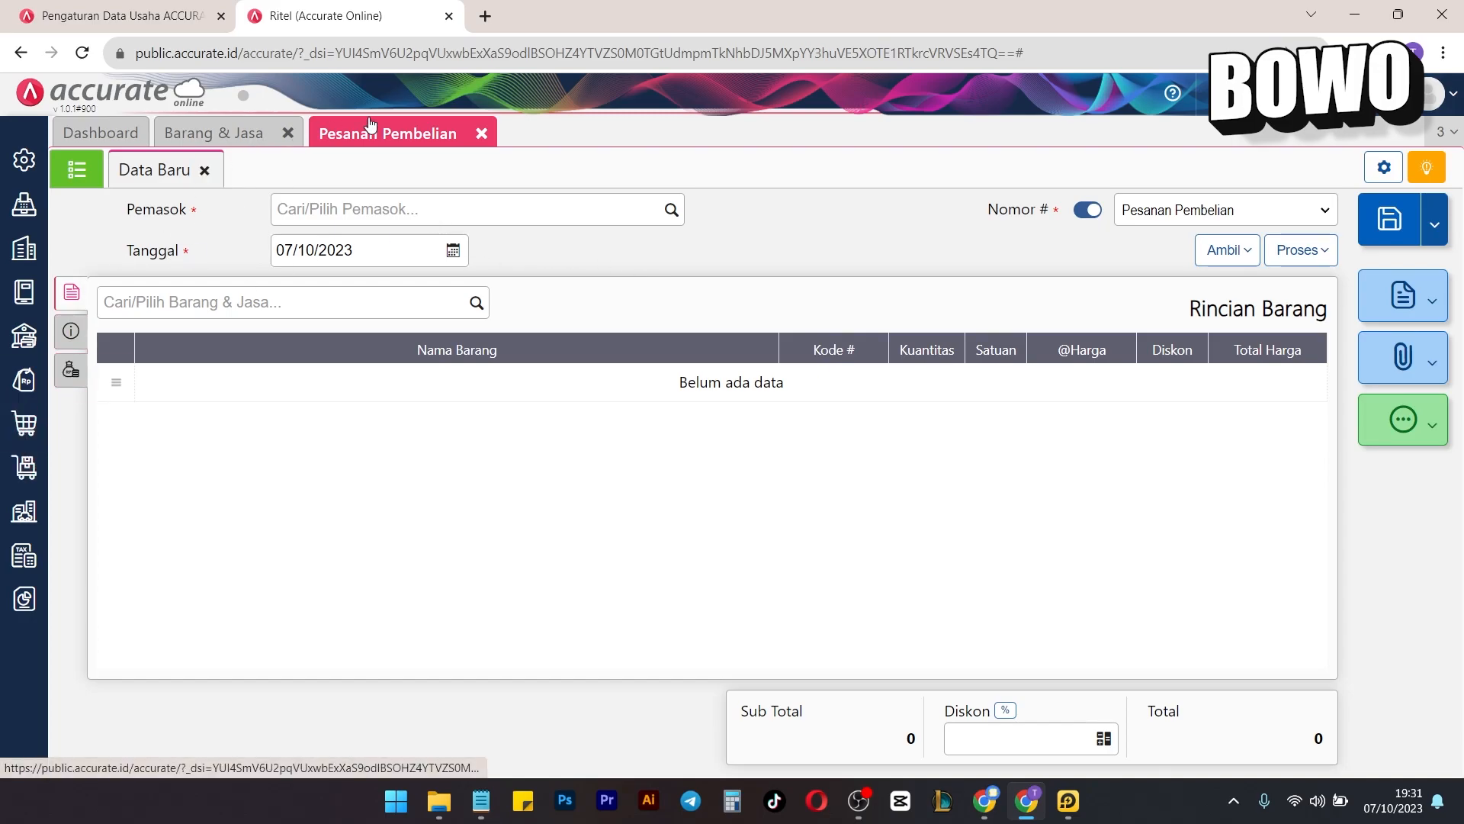
Start a new goods receipt (Penerimaan Barang) and close the Pesanan Pembelian page.
left_click(3, 442)
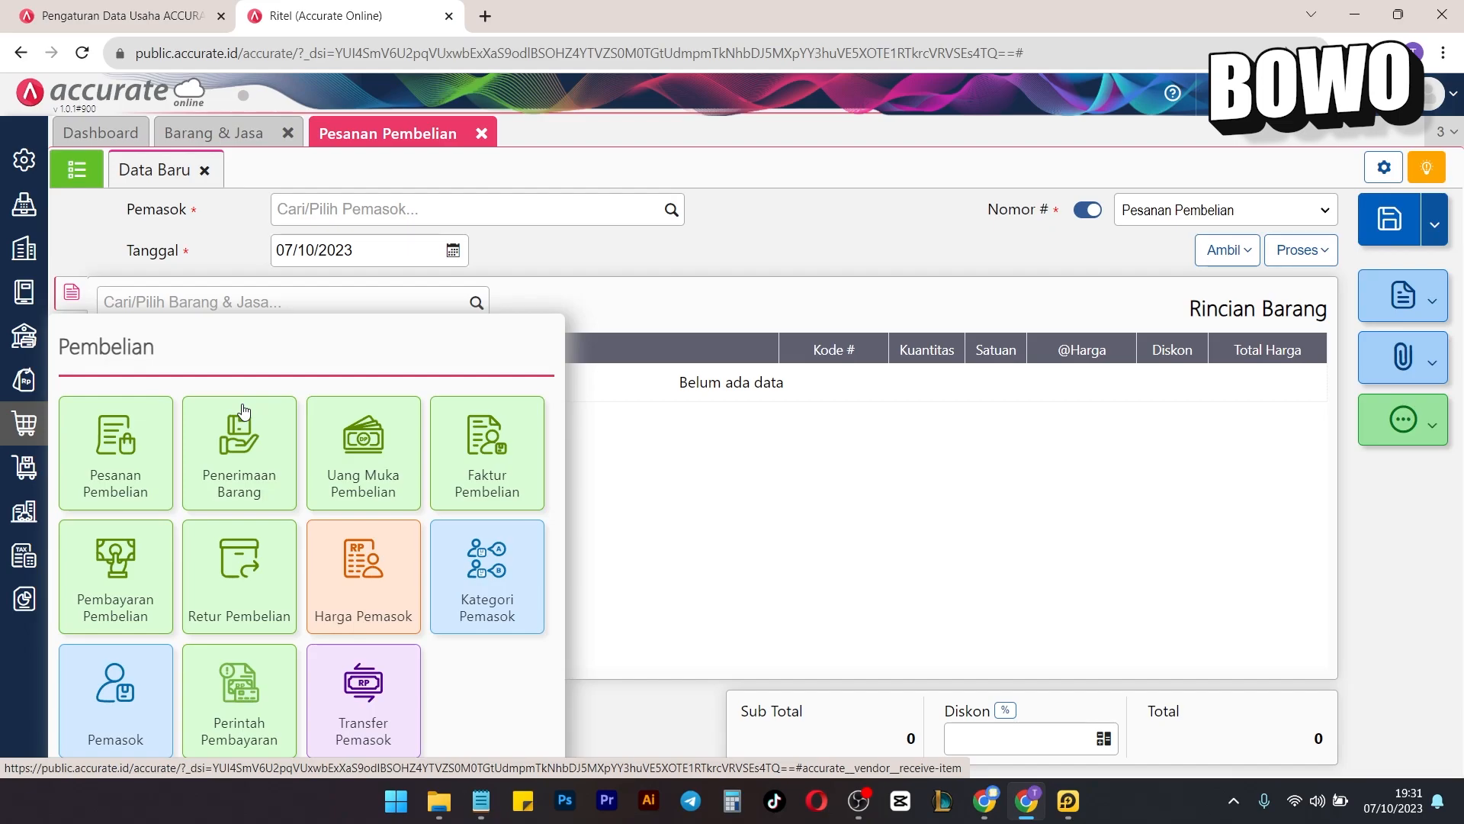
left_click(256, 455)
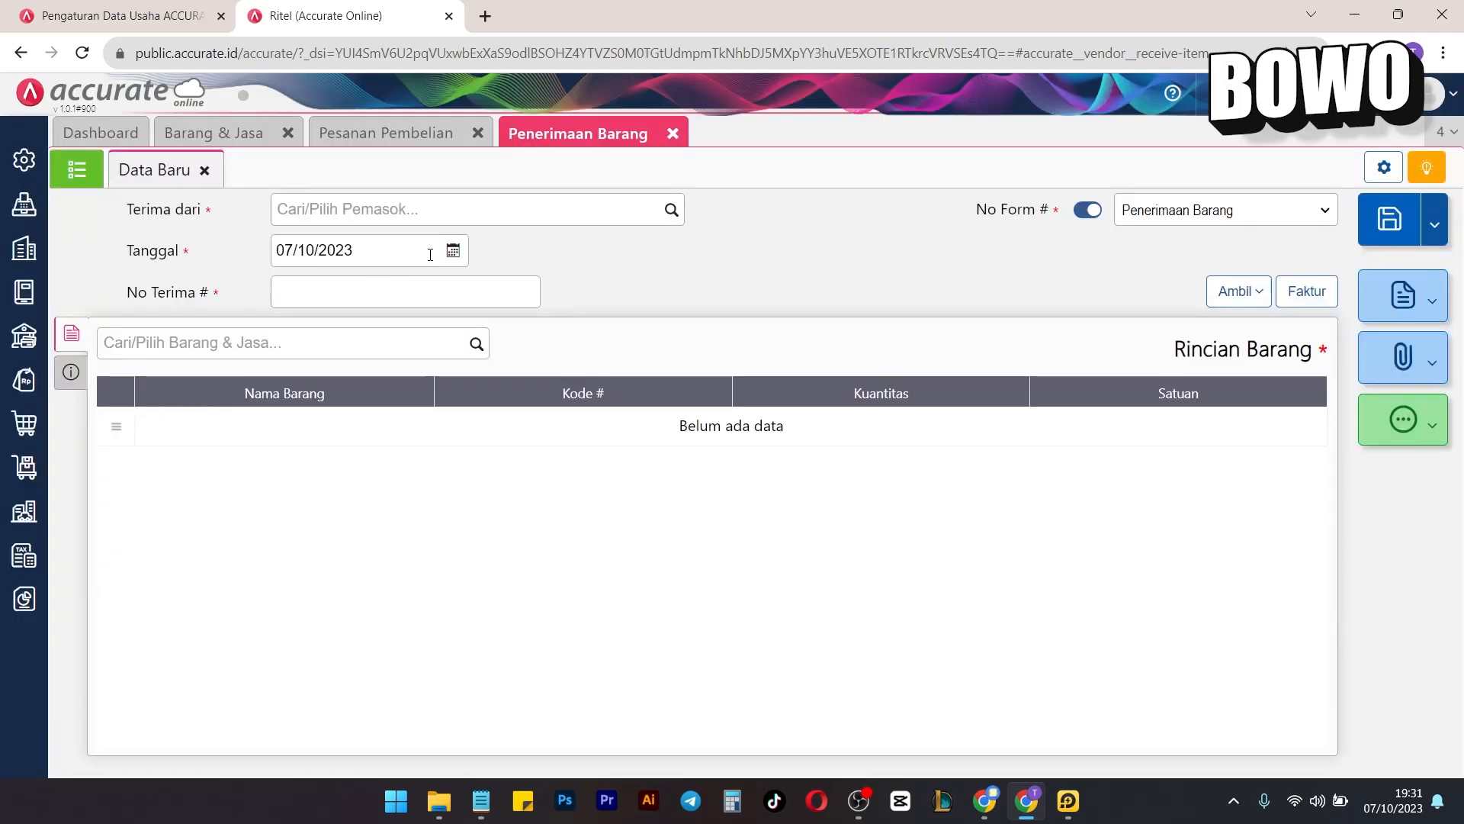
left_click(477, 133)
left_click(403, 137)
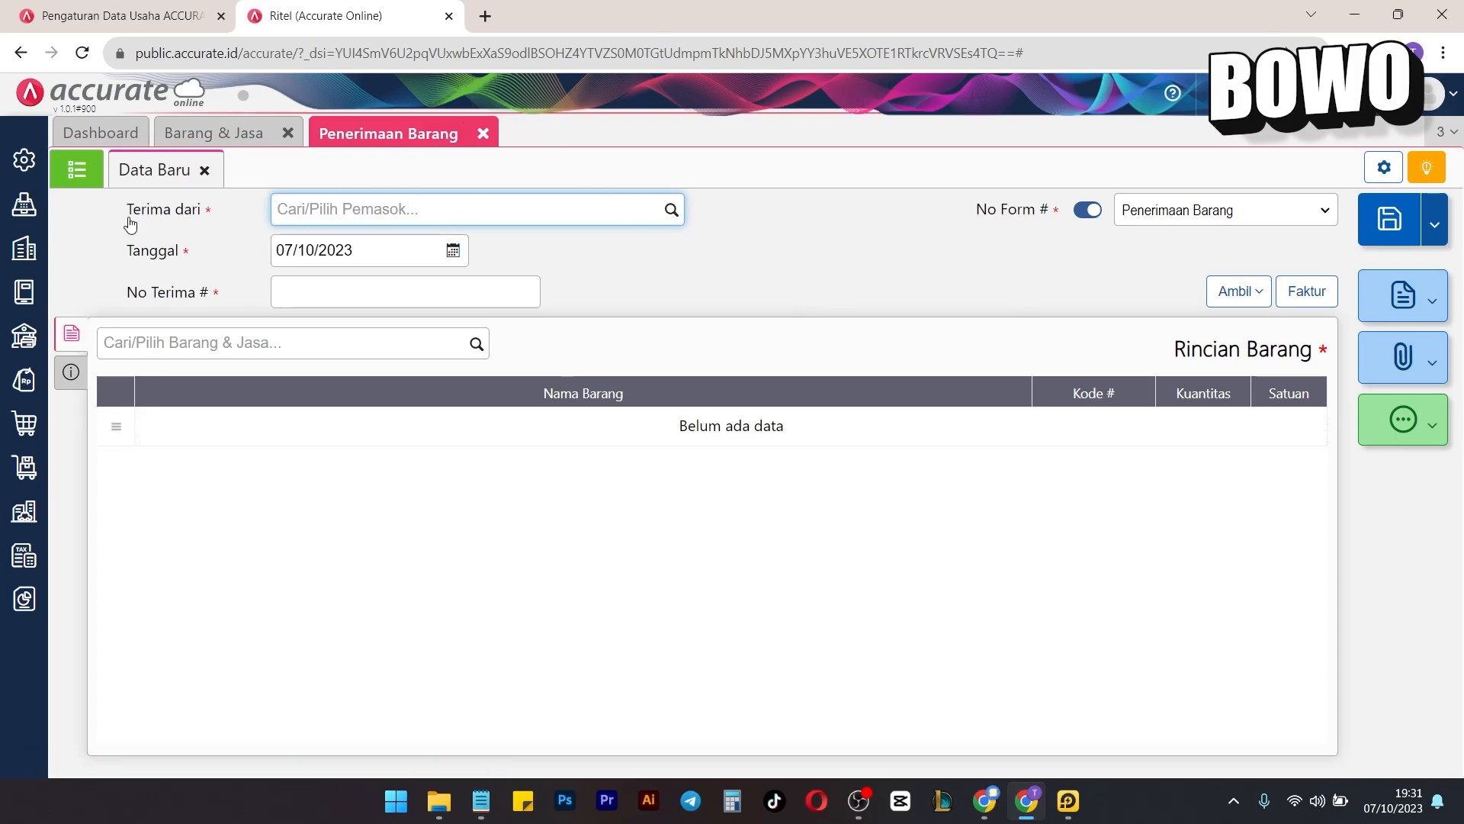
Set the goods receipt's supplier to Pemasok A and its receipt number (No Terima) to 901823102.
left_click(671, 209)
left_click(435, 245)
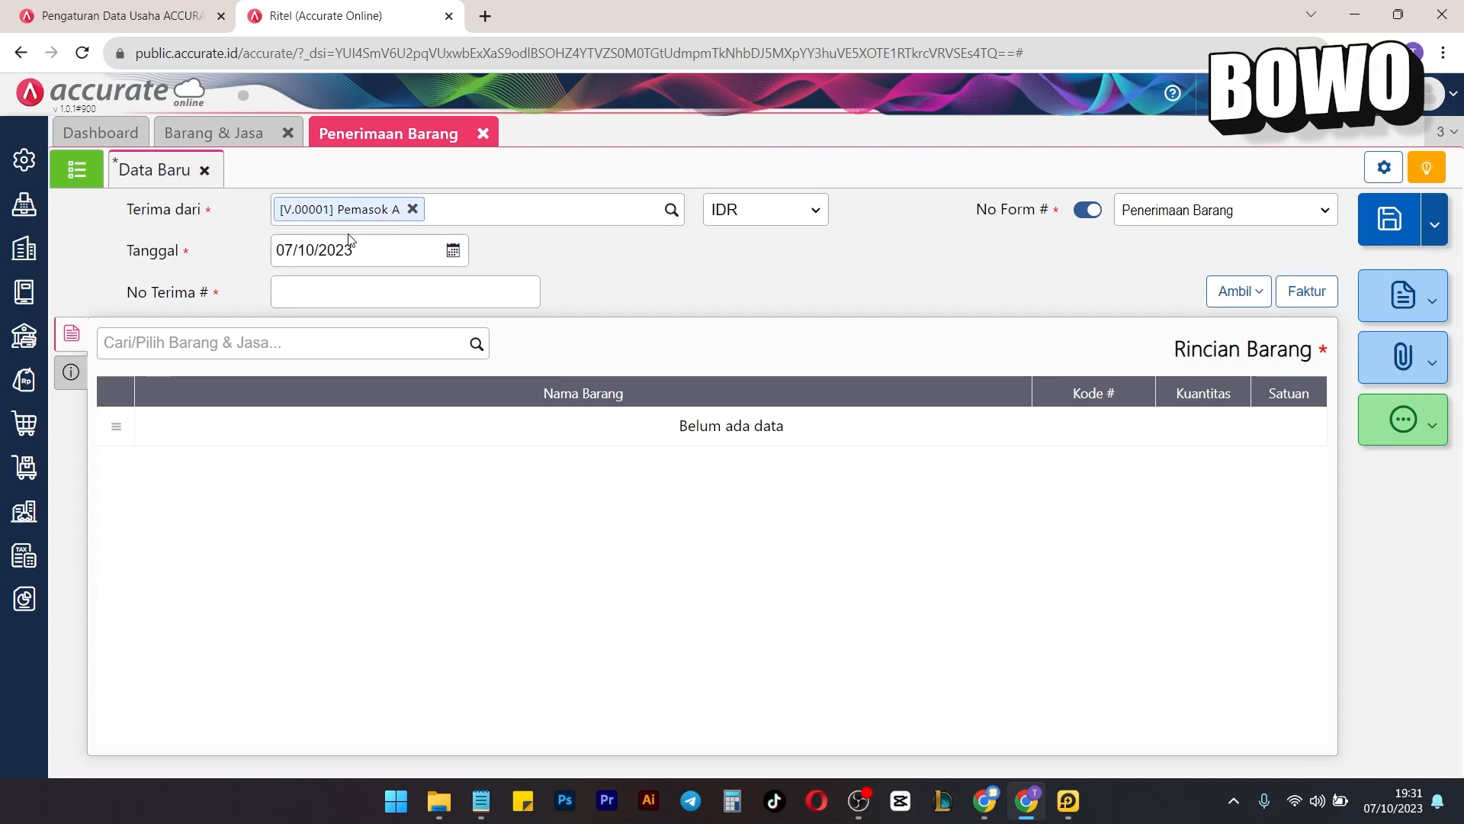
left_click(397, 297)
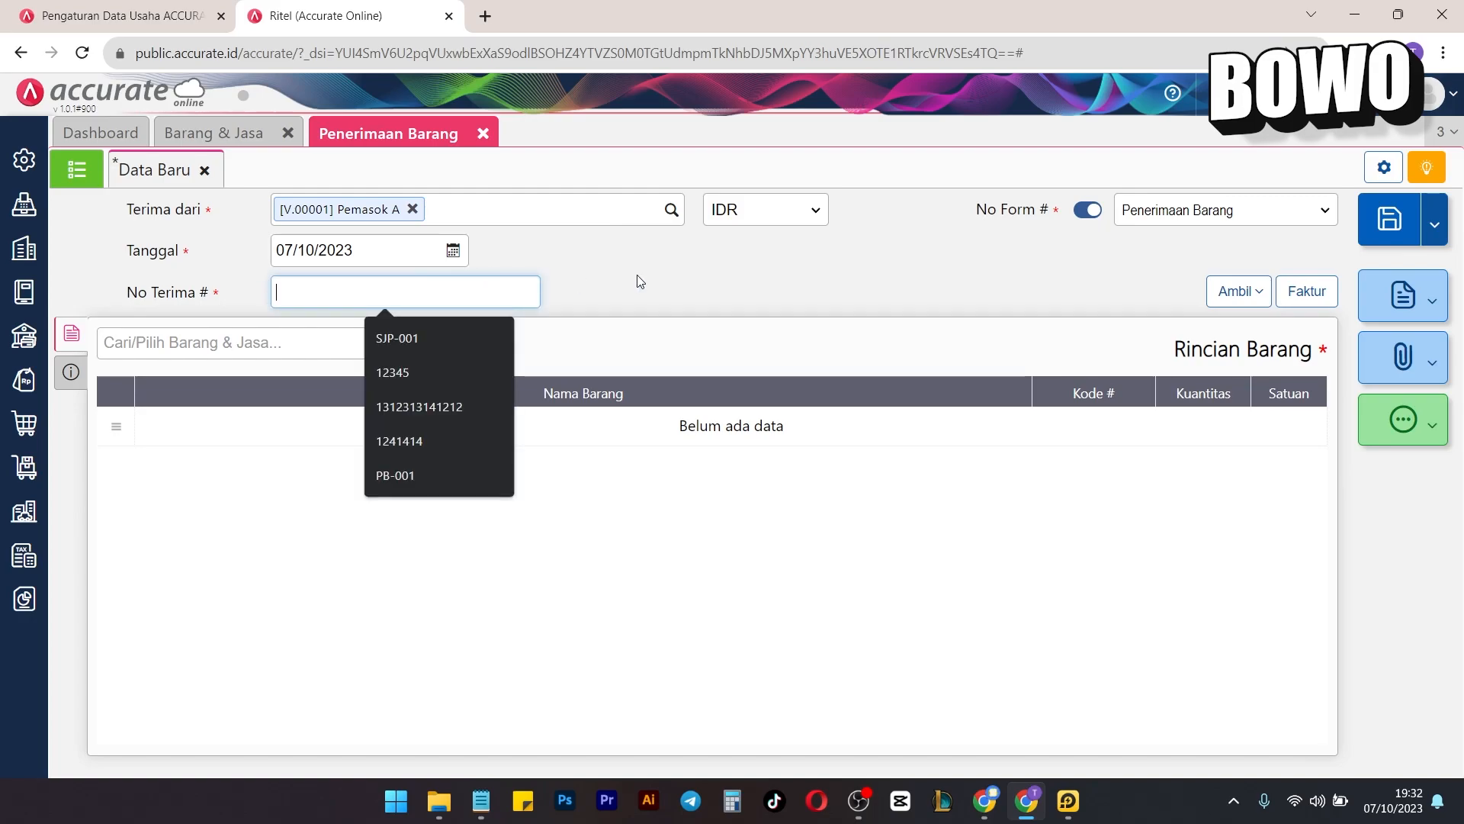
type("901823102")
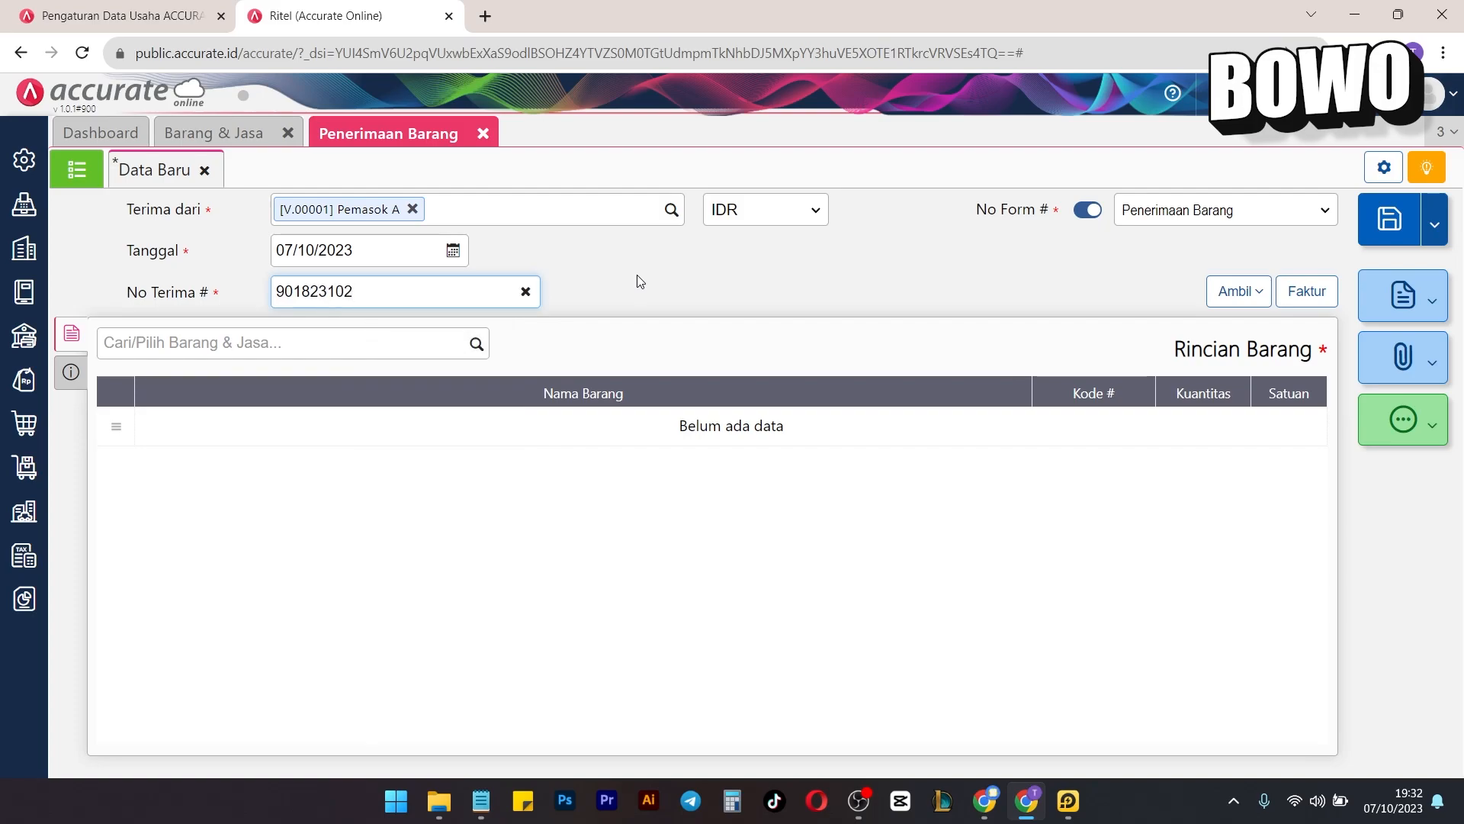
left_click(641, 273)
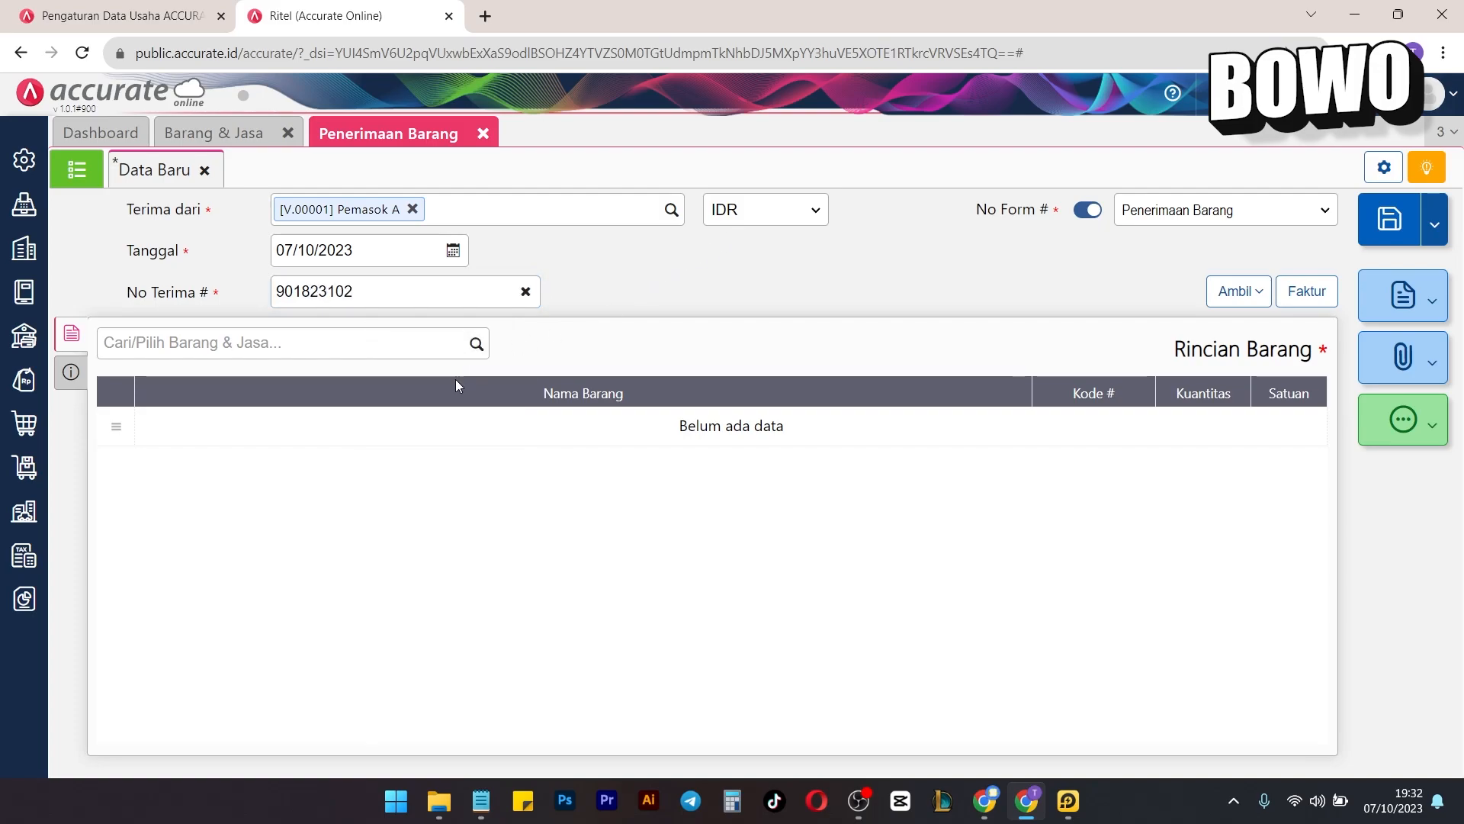
Copy all three Tango items from the saved purchase order (Pesanan) into the goods receipt.
left_click(1237, 291)
left_click(1199, 322)
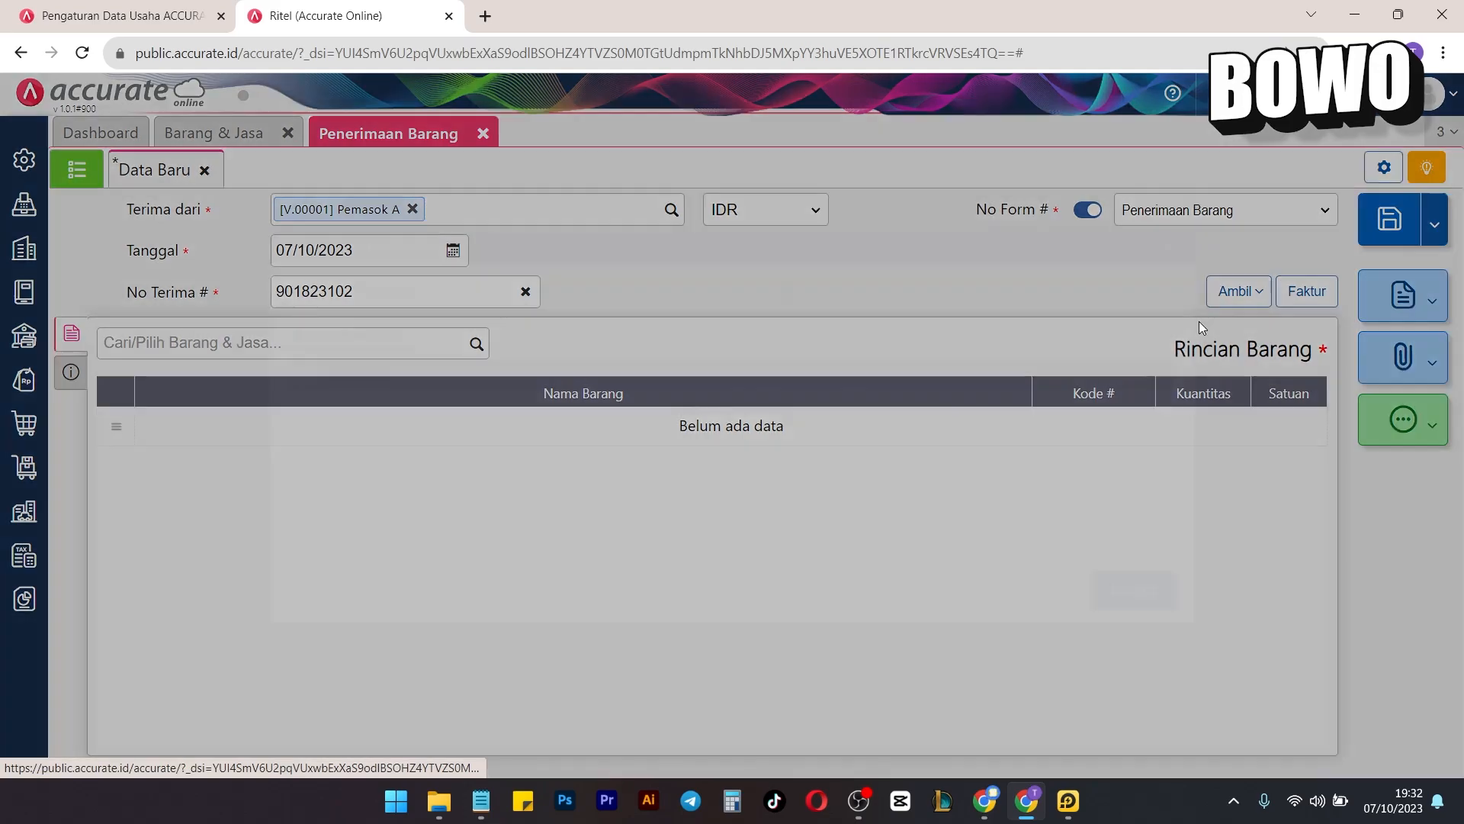
left_click(786, 292)
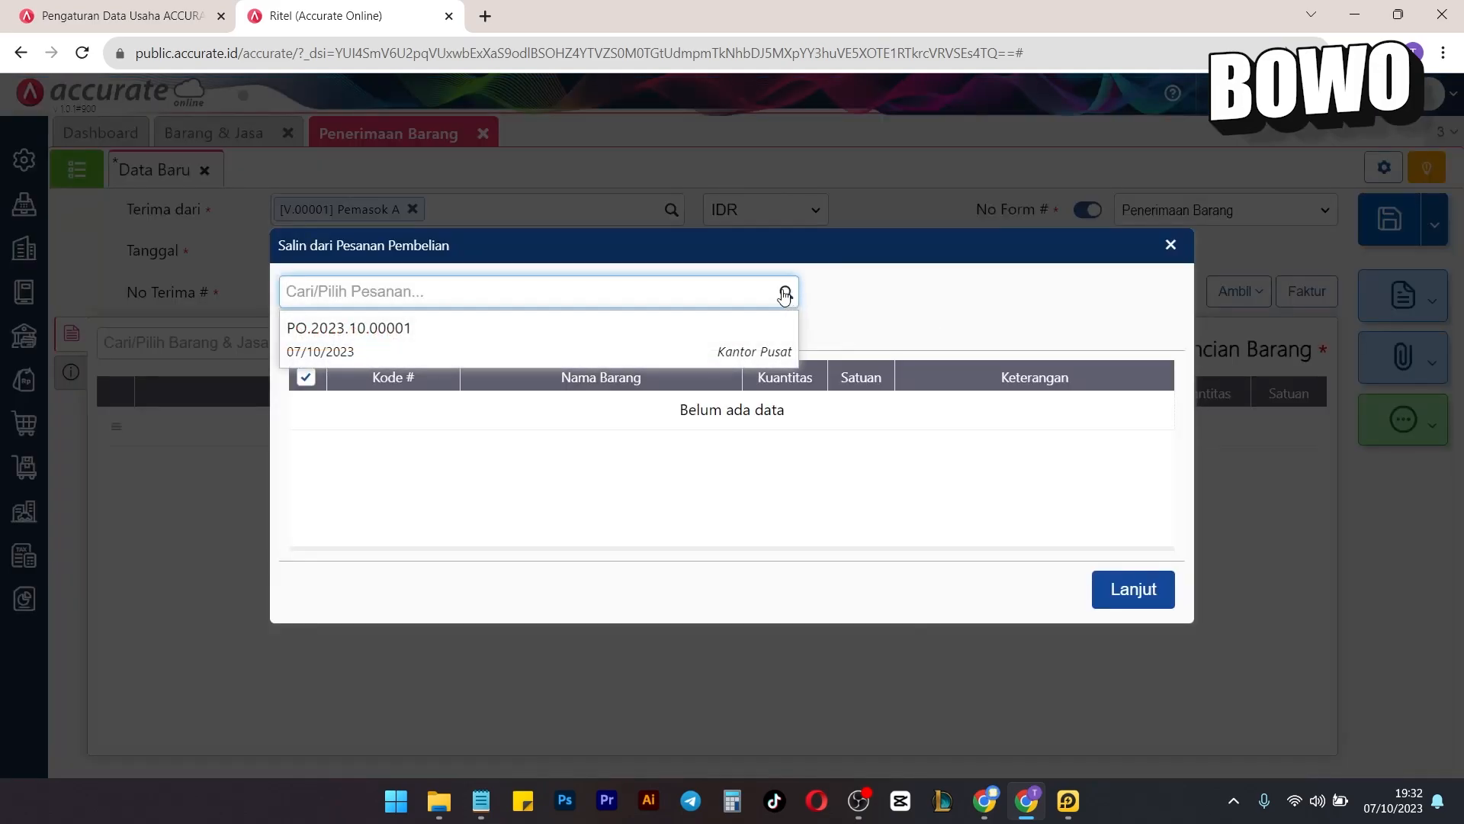
left_click(670, 350)
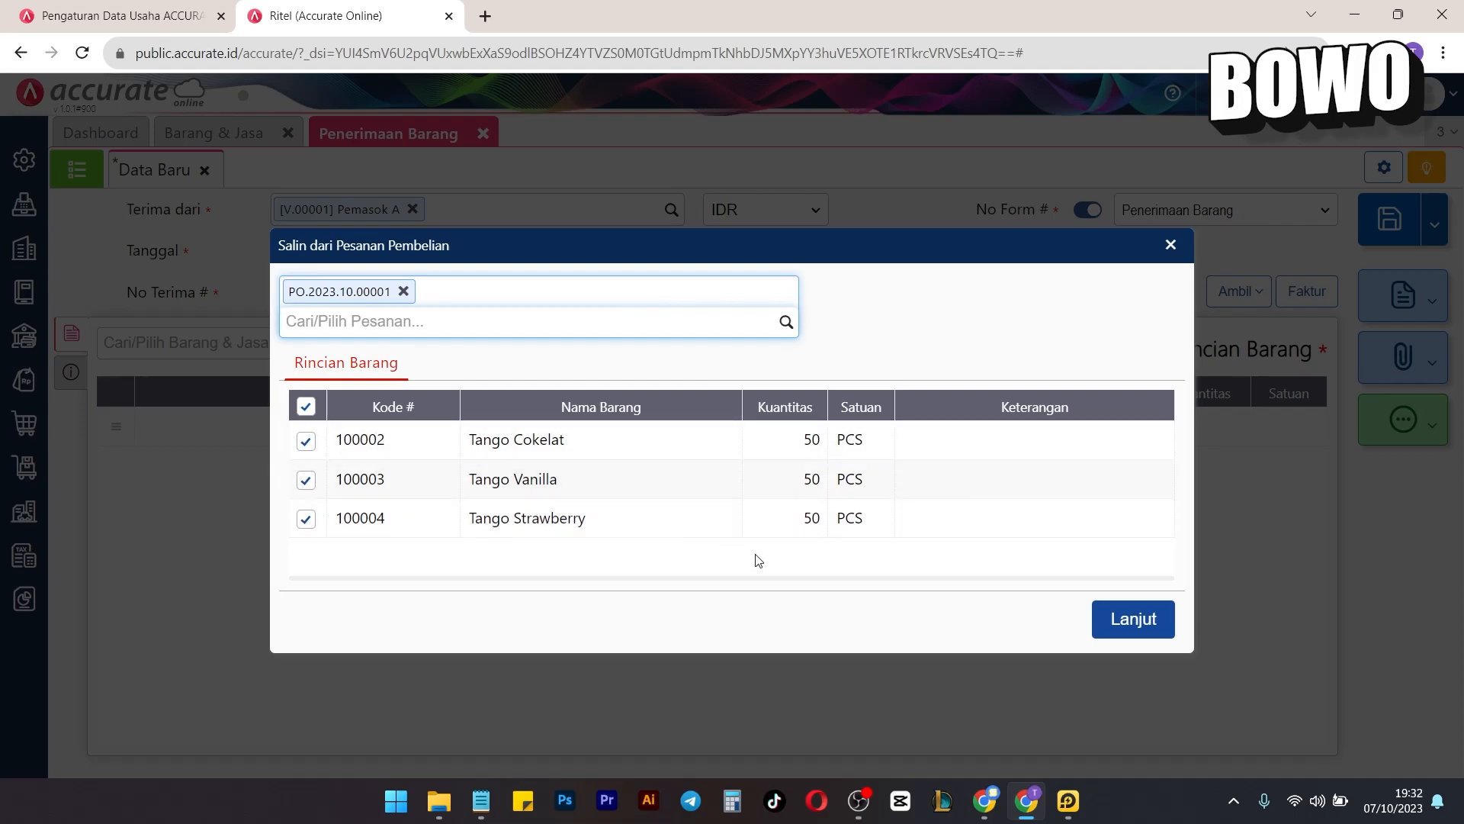
left_click(1134, 622)
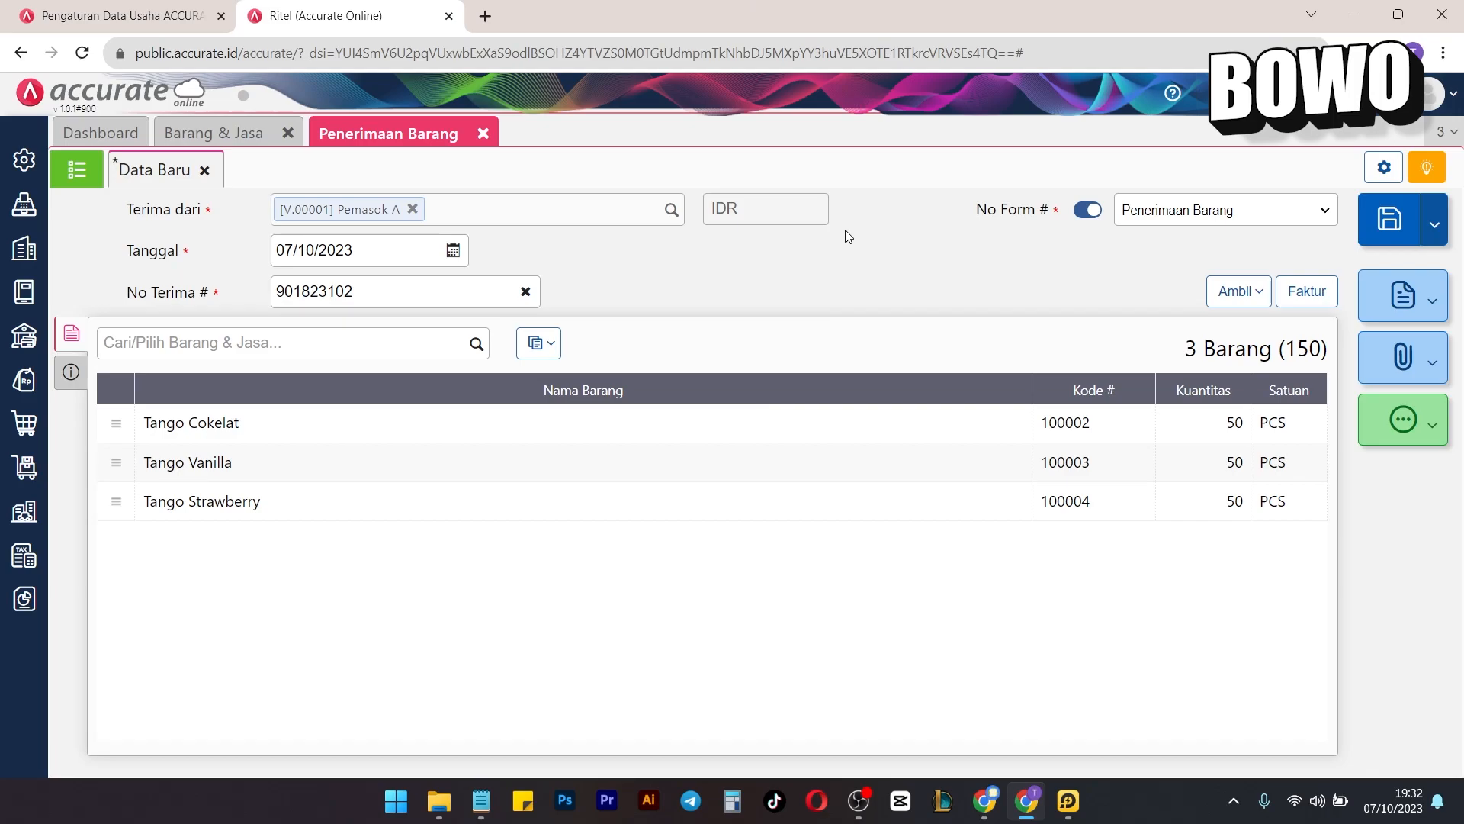
Open the report list (Daftar Laporan) and display the Neraca (Induk Skontro) balance sheet from the Keuangan reports.
left_click(25, 599)
left_click(157, 463)
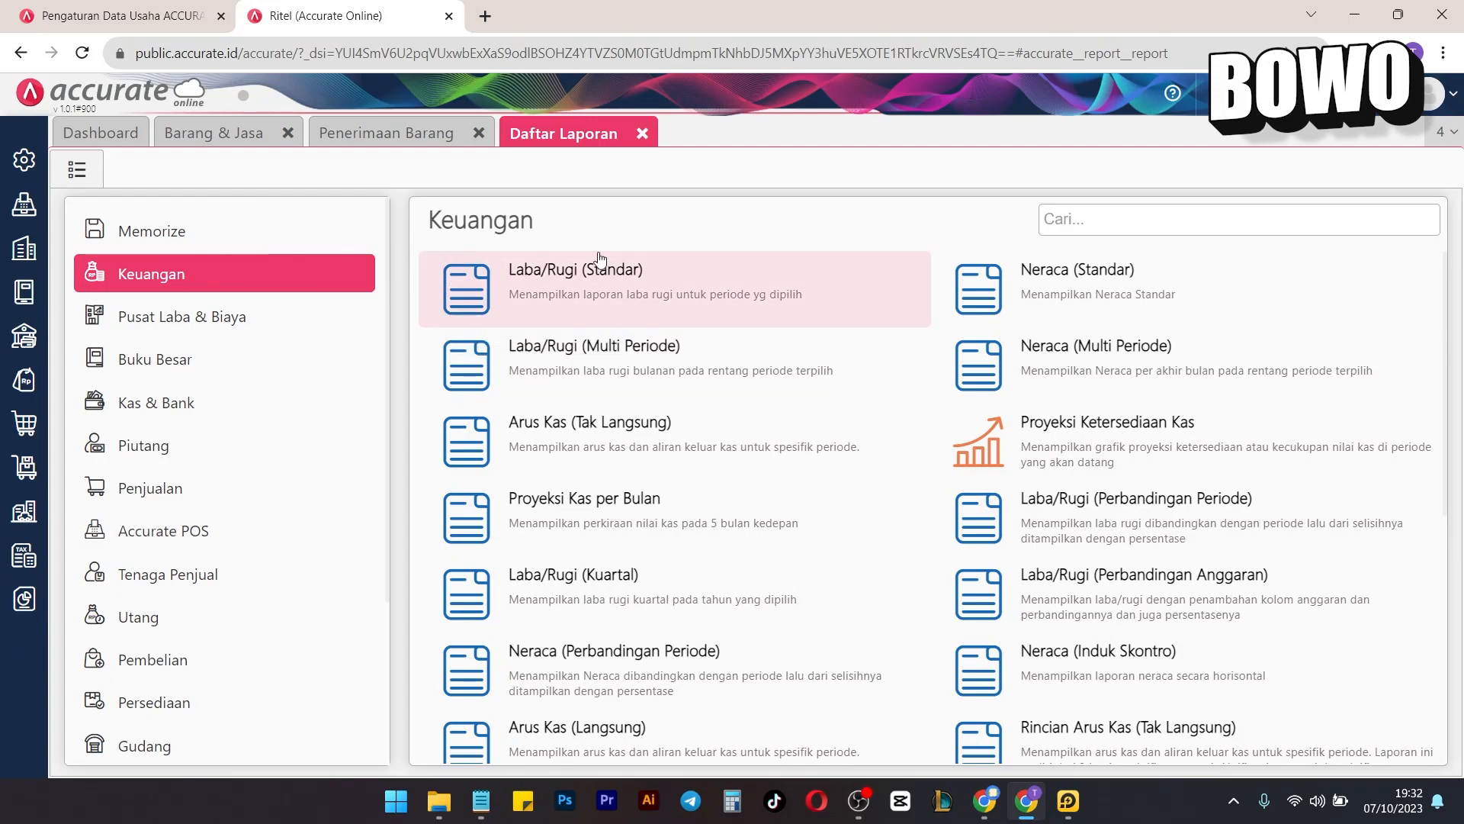
scroll(633, 482, "down", 2)
scroll(905, 382, "up", 2)
scroll(747, 389, "down", 3)
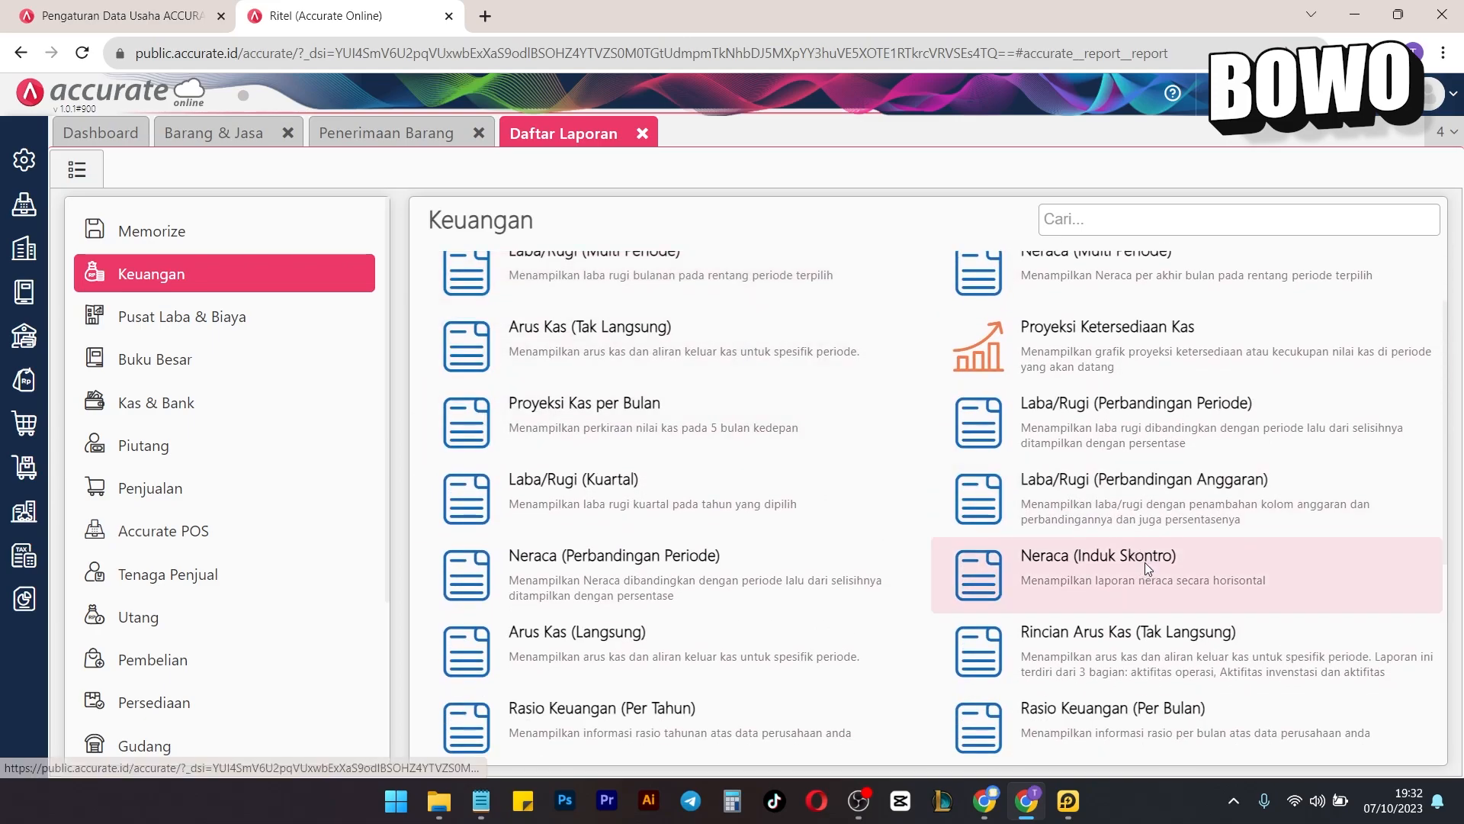
left_click(752, 519)
left_click(925, 627)
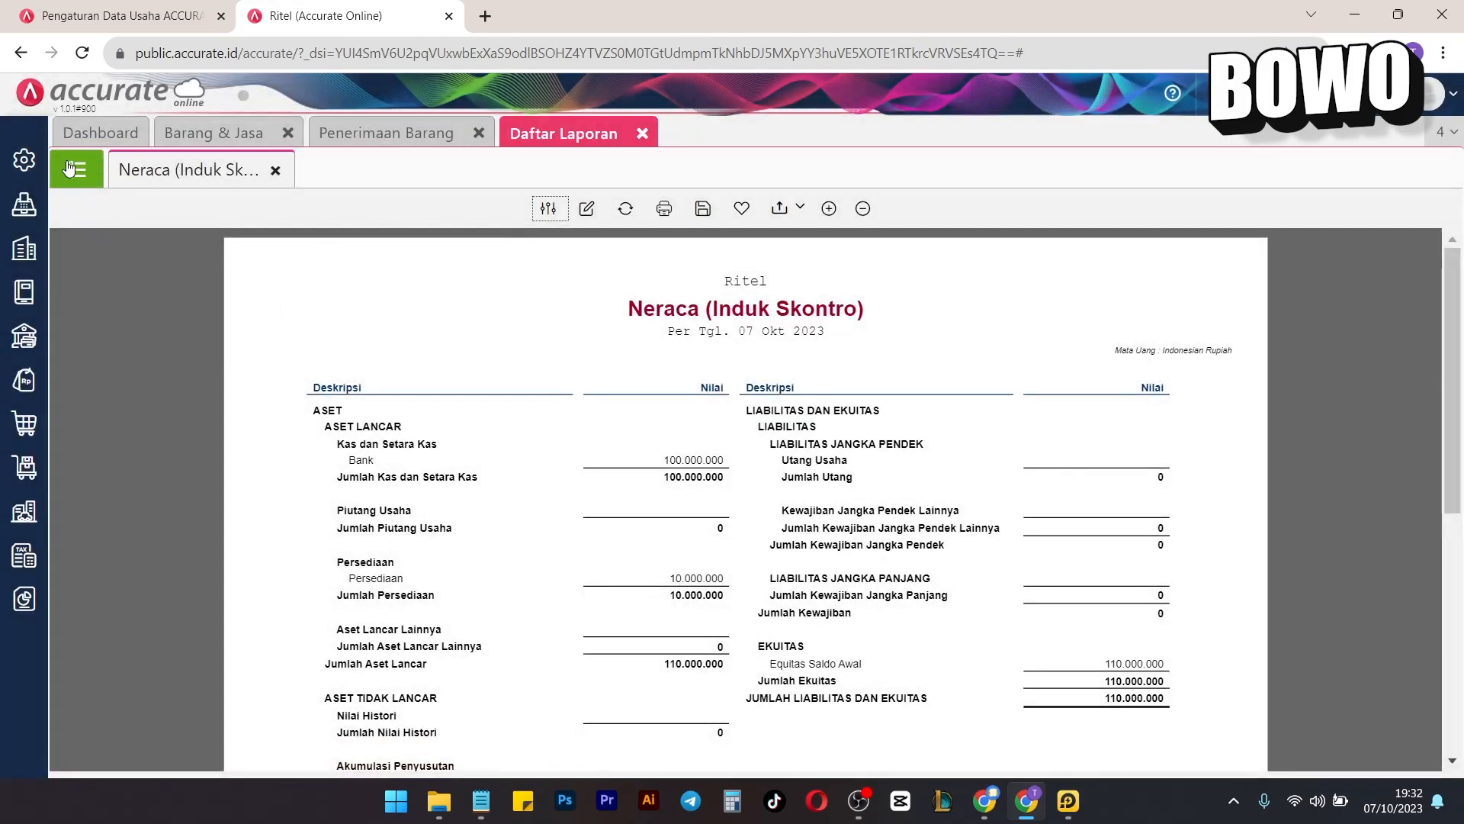
Open the parameters of the Kartu Stok Persediaan report from the Persediaan report group.
left_click(81, 174)
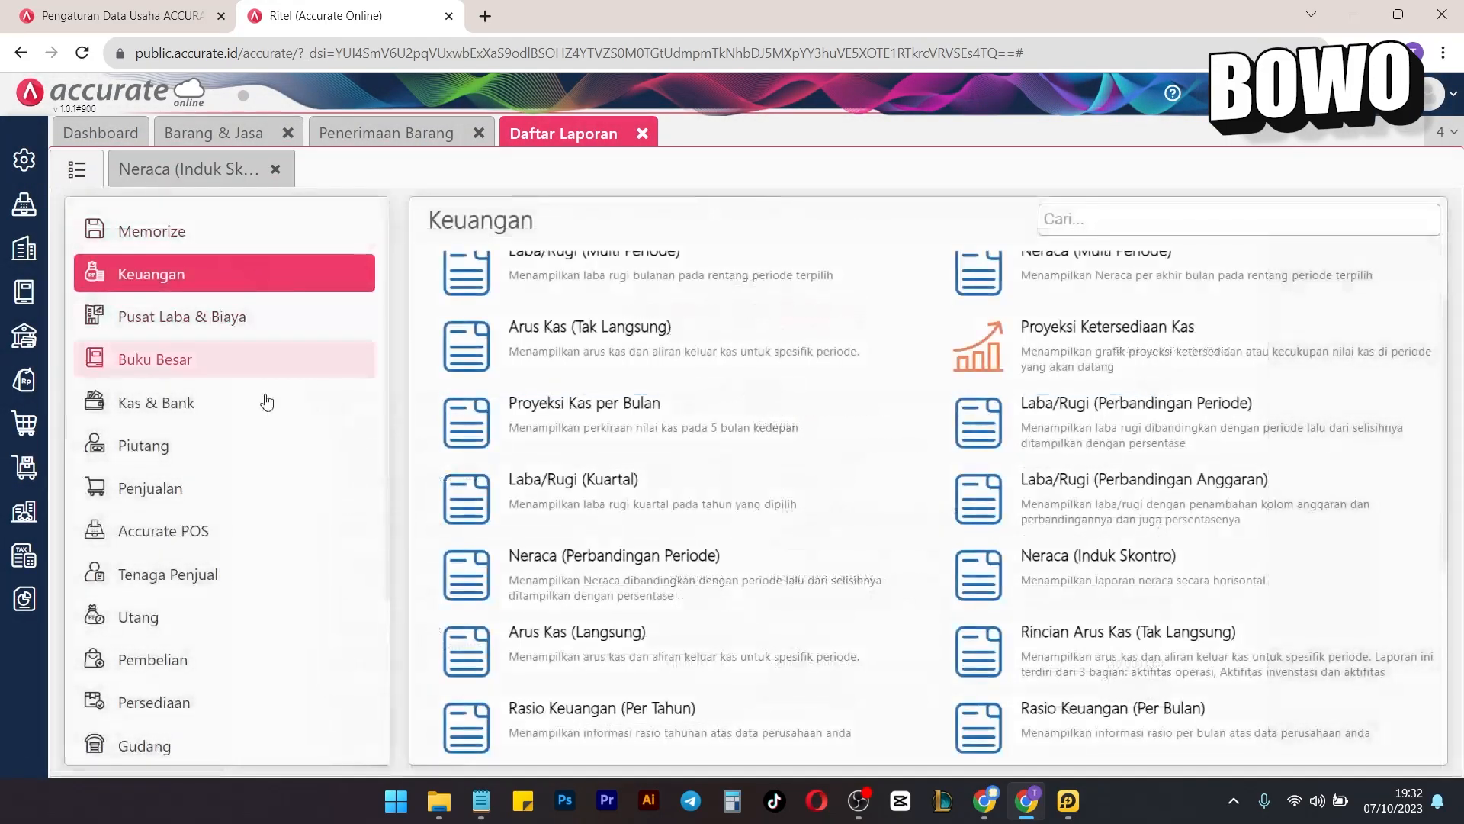
scroll(244, 515, "down", 1)
left_click(221, 608)
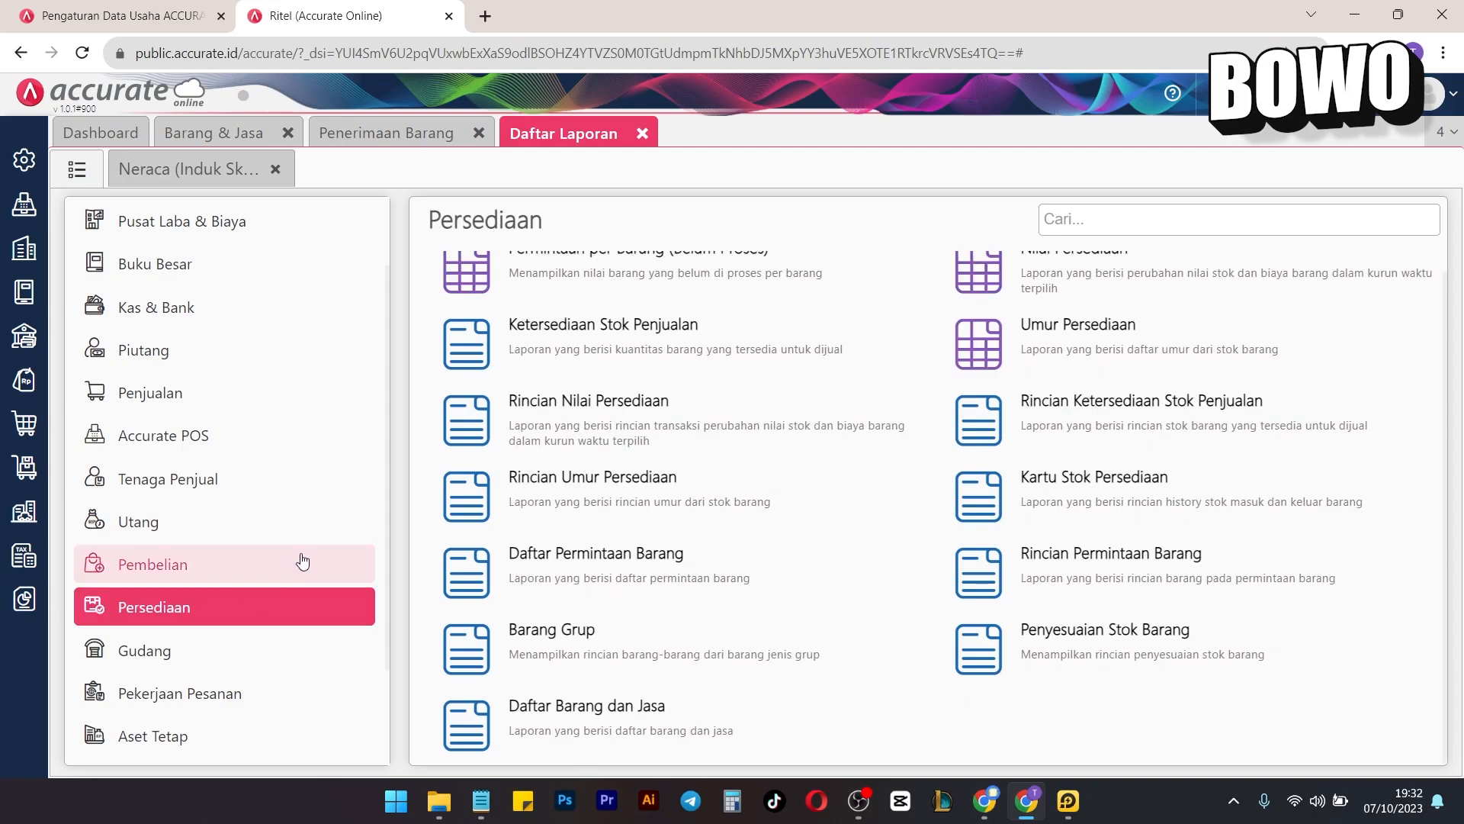
scroll(915, 505, "up", 1)
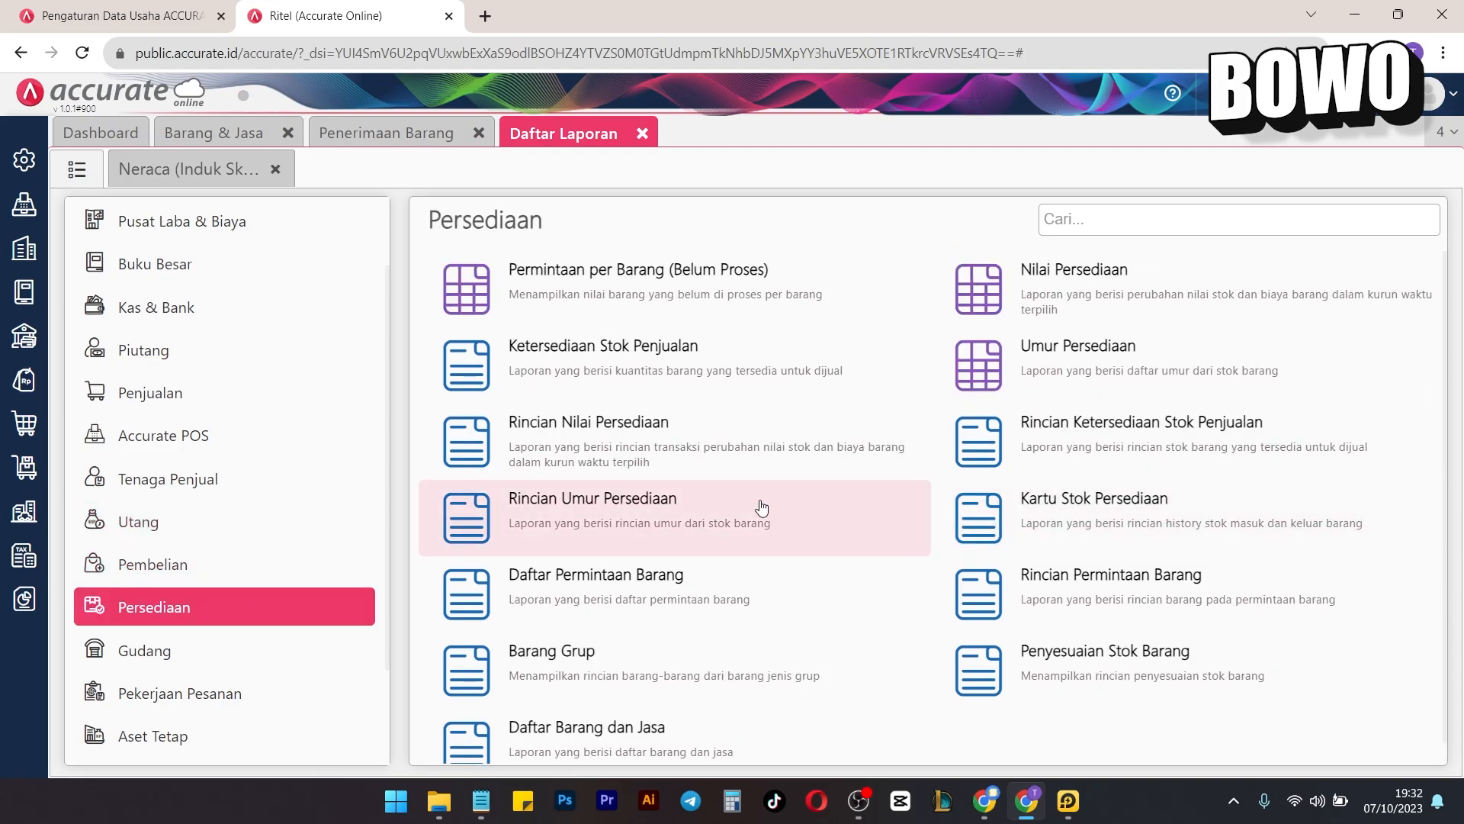
left_click(1013, 501)
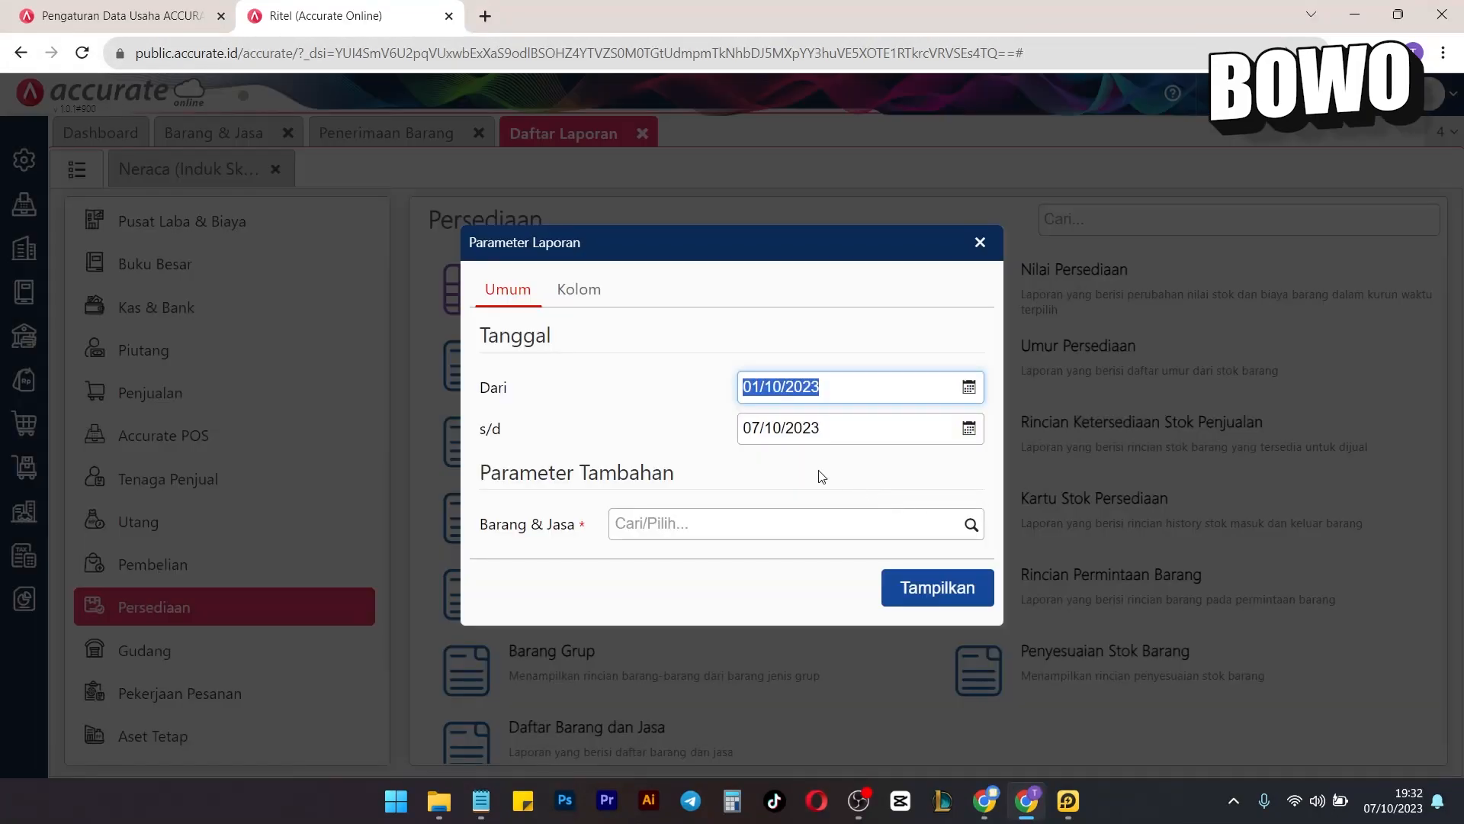
Display the stock card report for Tango Cokelat, Tango Strawberry and Tango Vanilla.
left_click(971, 526)
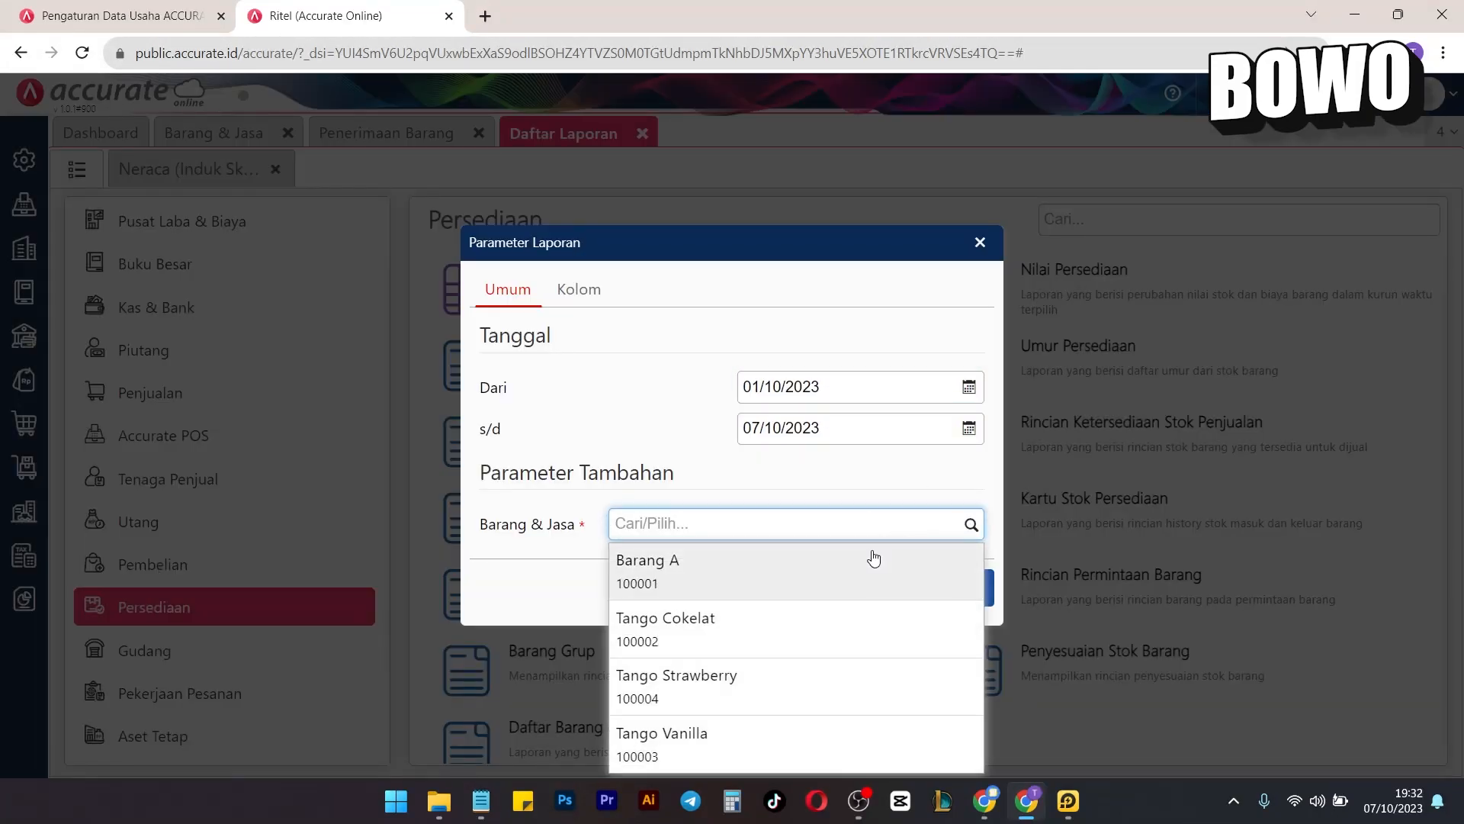
left_click(867, 628)
left_click(970, 554)
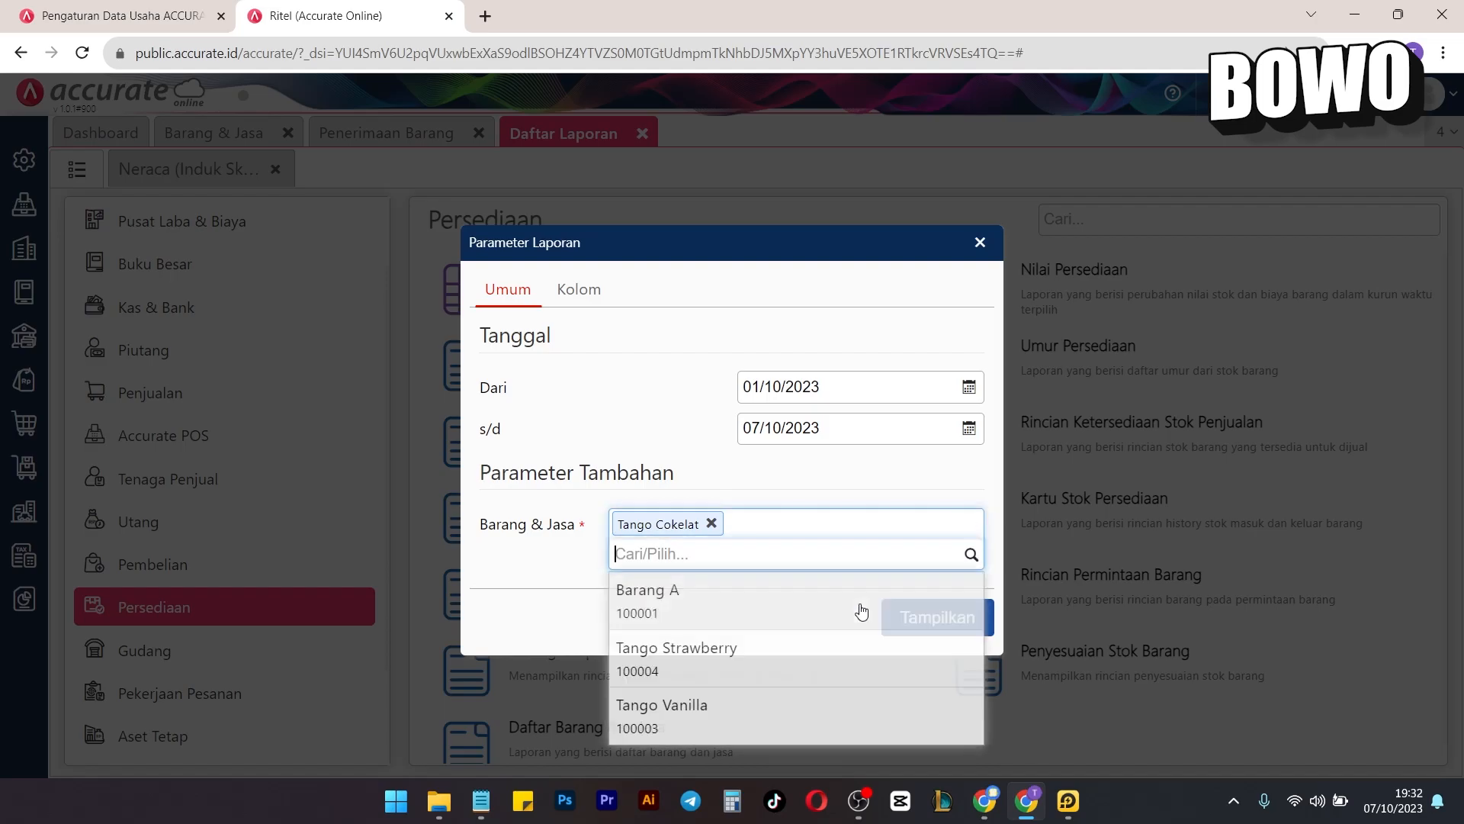
left_click(852, 657)
left_click(971, 555)
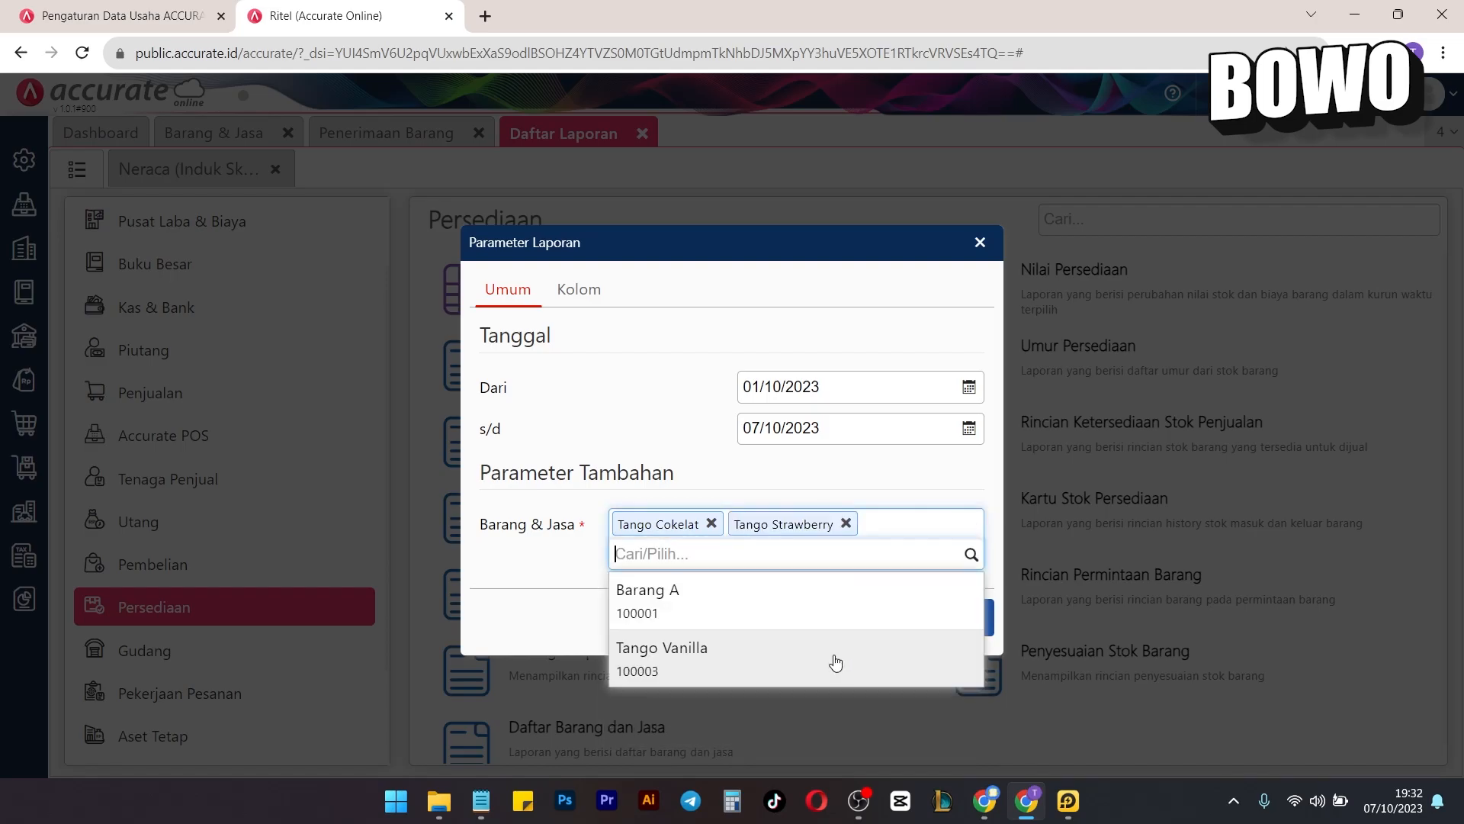
left_click(839, 657)
left_click(944, 616)
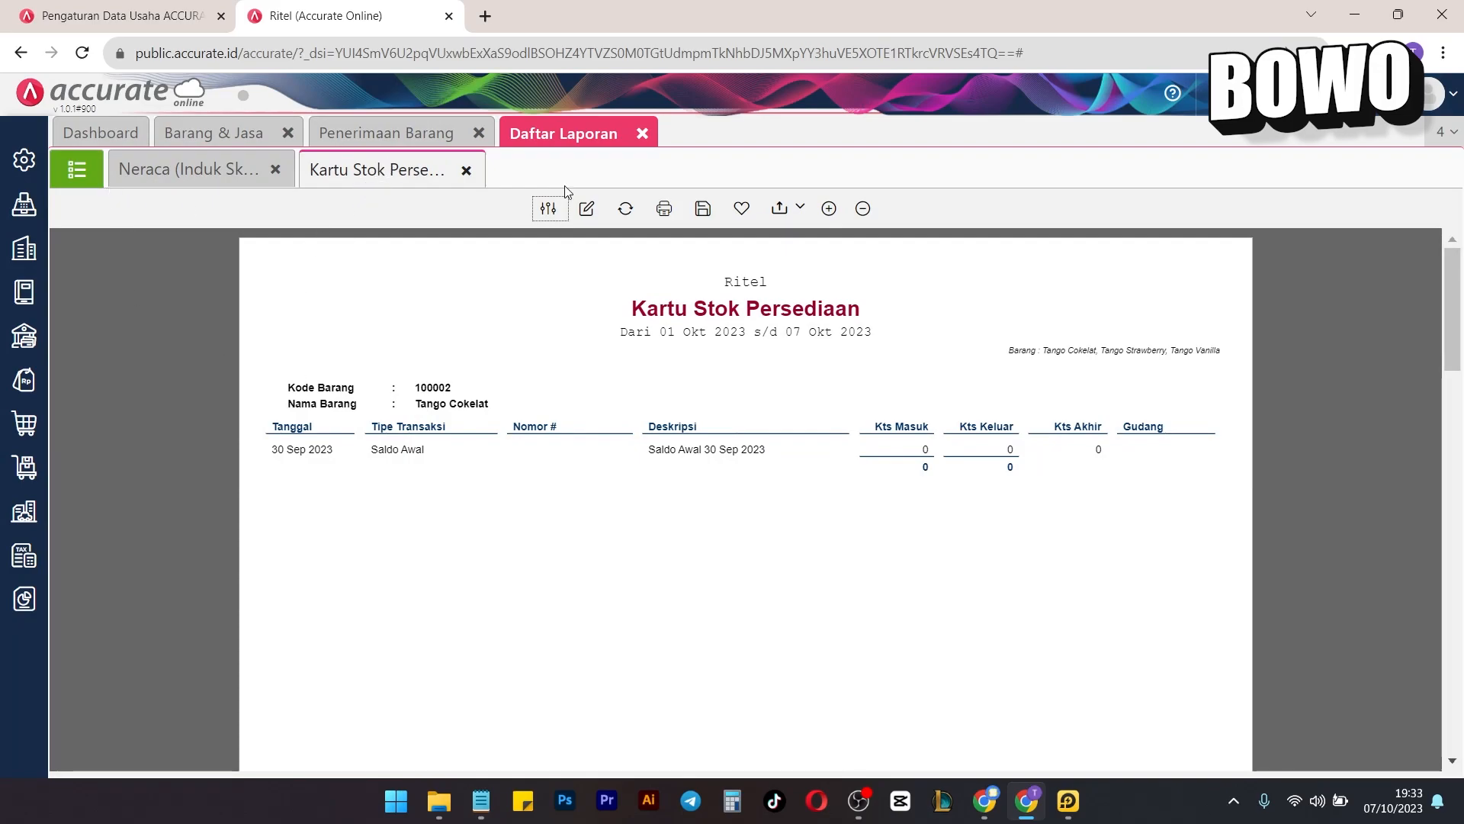
Save the goods receipt for the three Tango items and return to the Neraca (Induk Skontro) report.
left_click(416, 138)
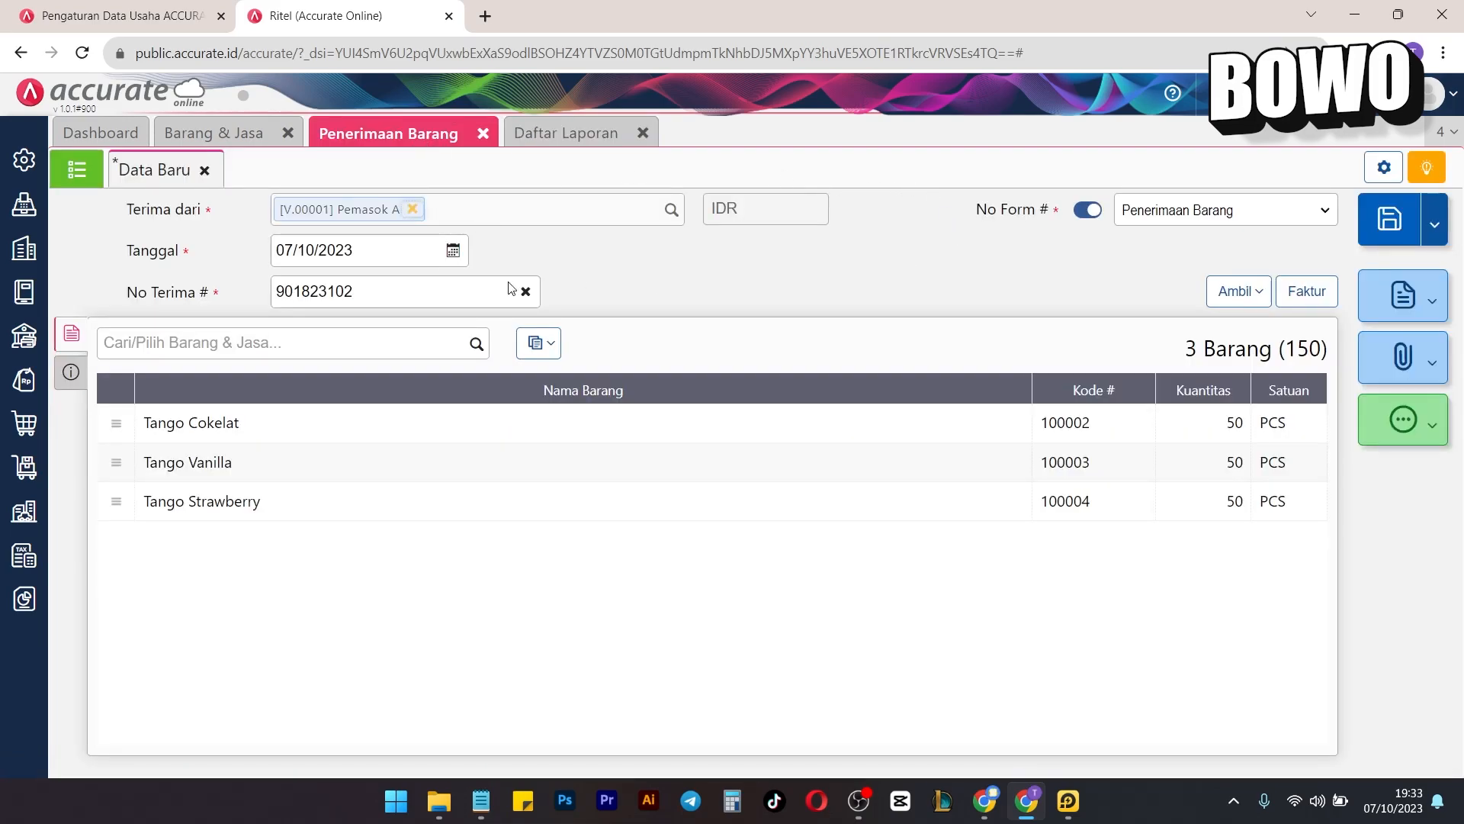
left_click(1379, 238)
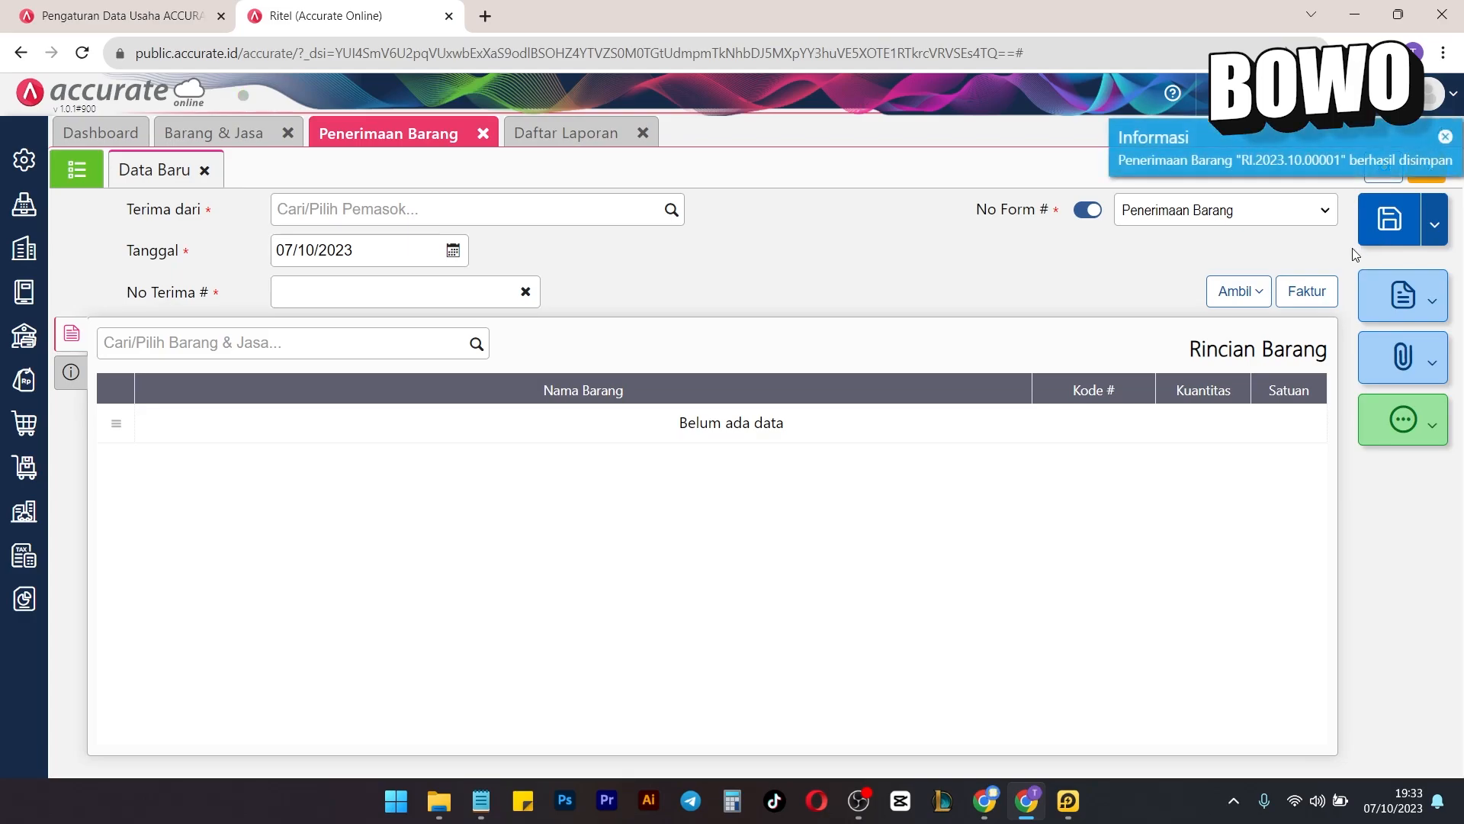
left_click(584, 144)
left_click(156, 181)
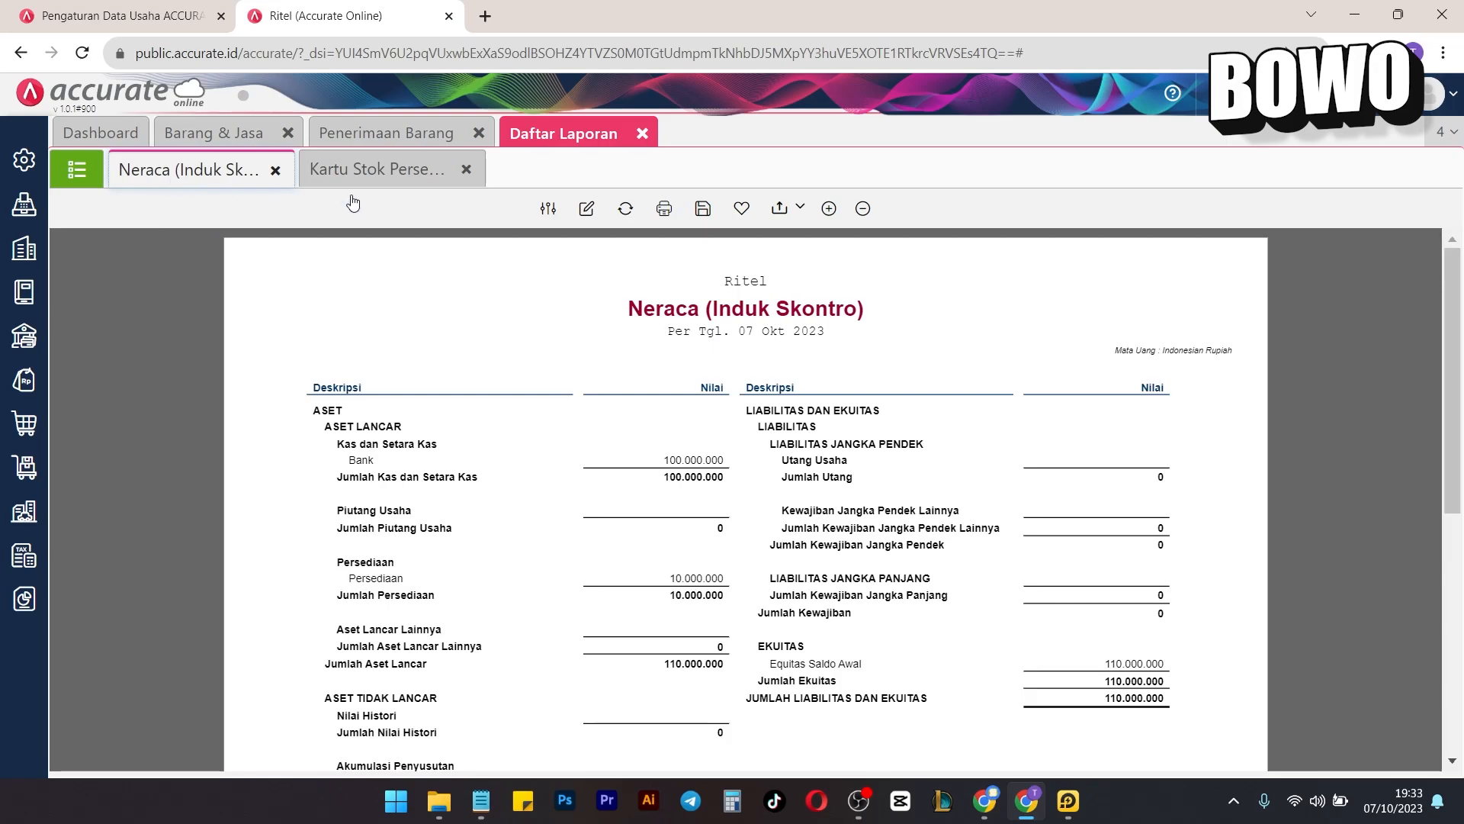
scroll(755, 424, "down", 2)
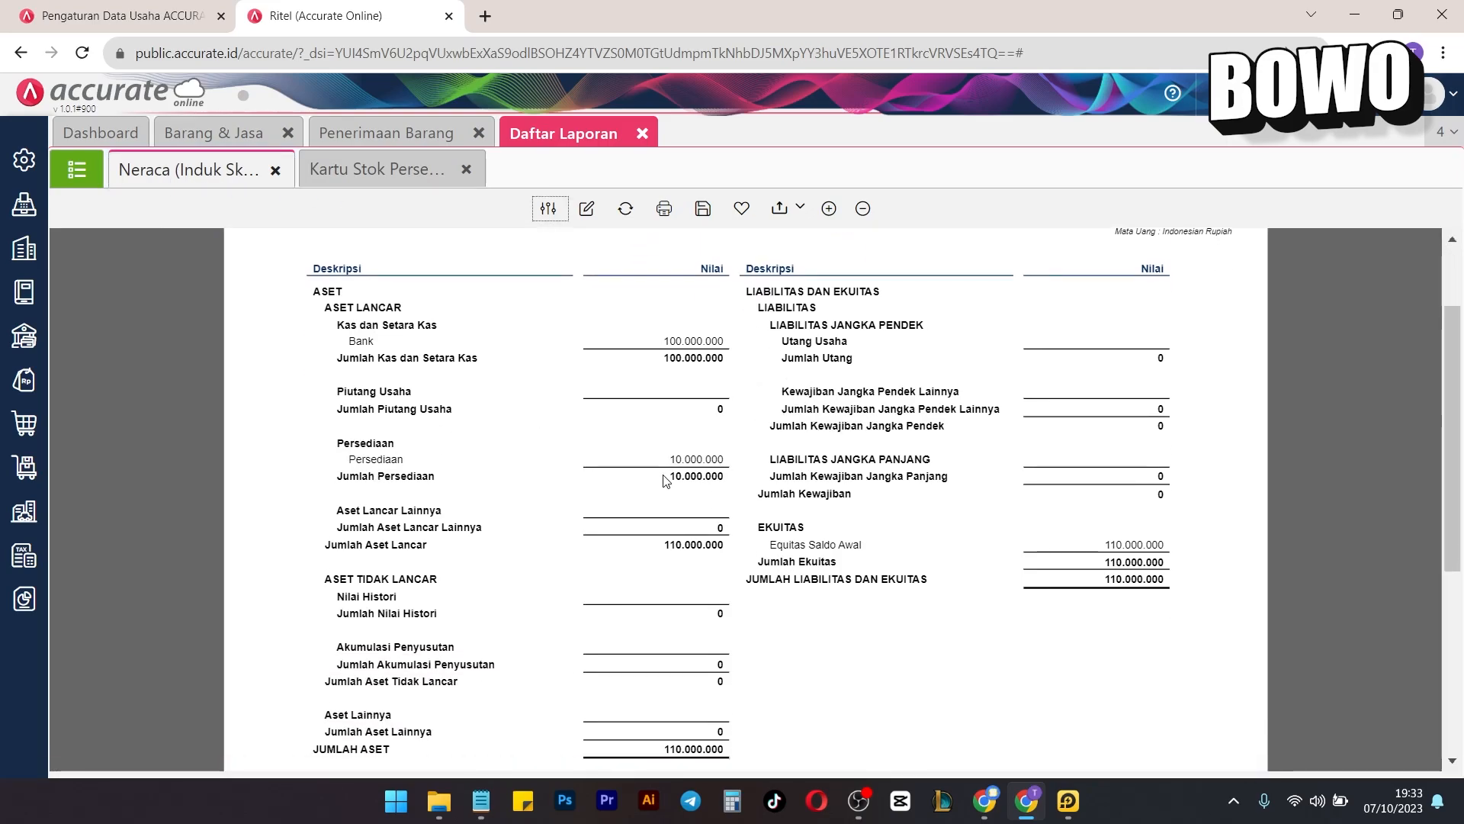
Check the Barang & Jasa item list and refresh the Neraca (Induk Skontro) report to review the receipt's effect.
left_click(229, 139)
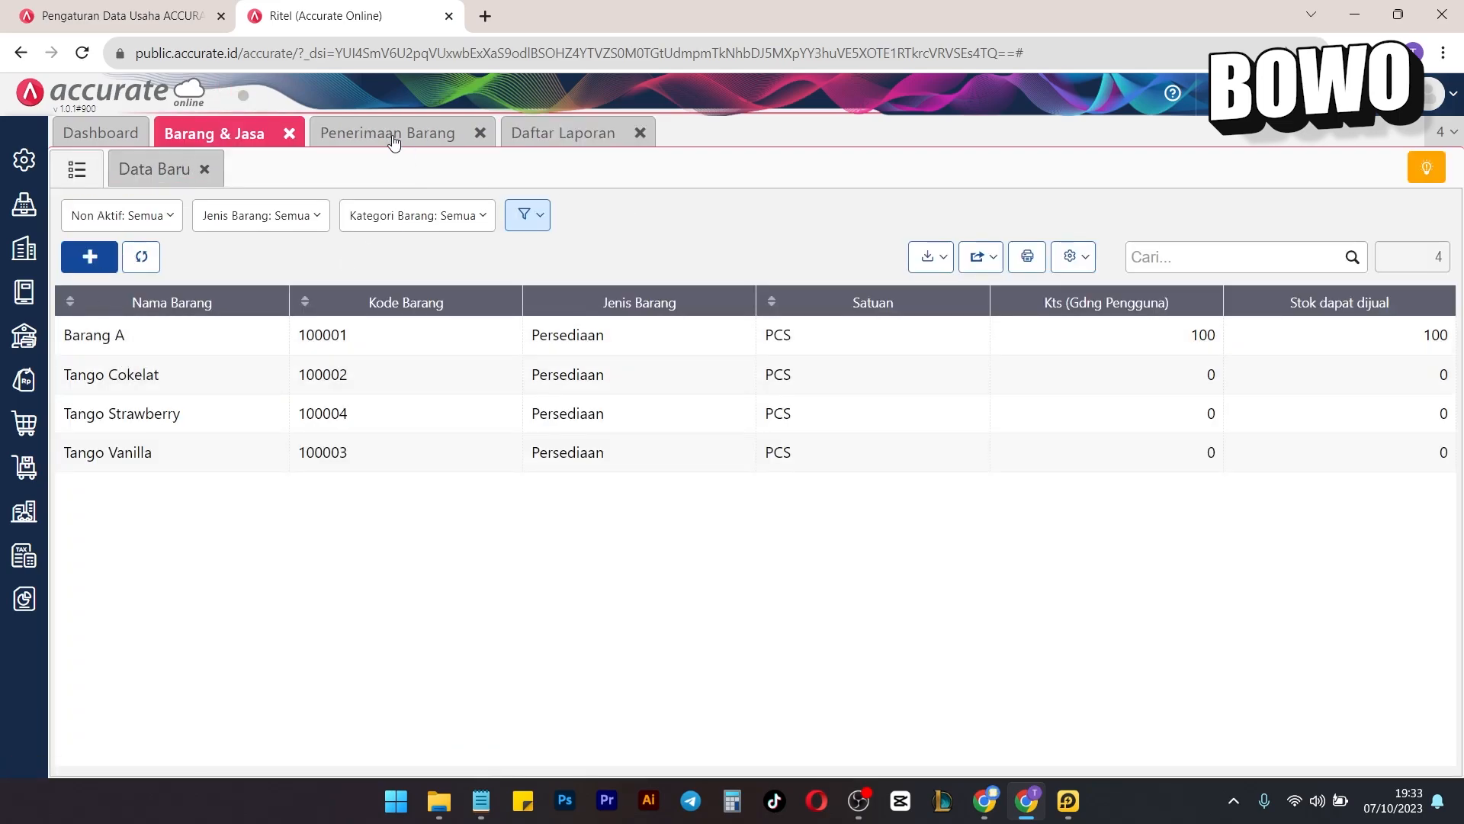
left_click(392, 136)
left_click(549, 136)
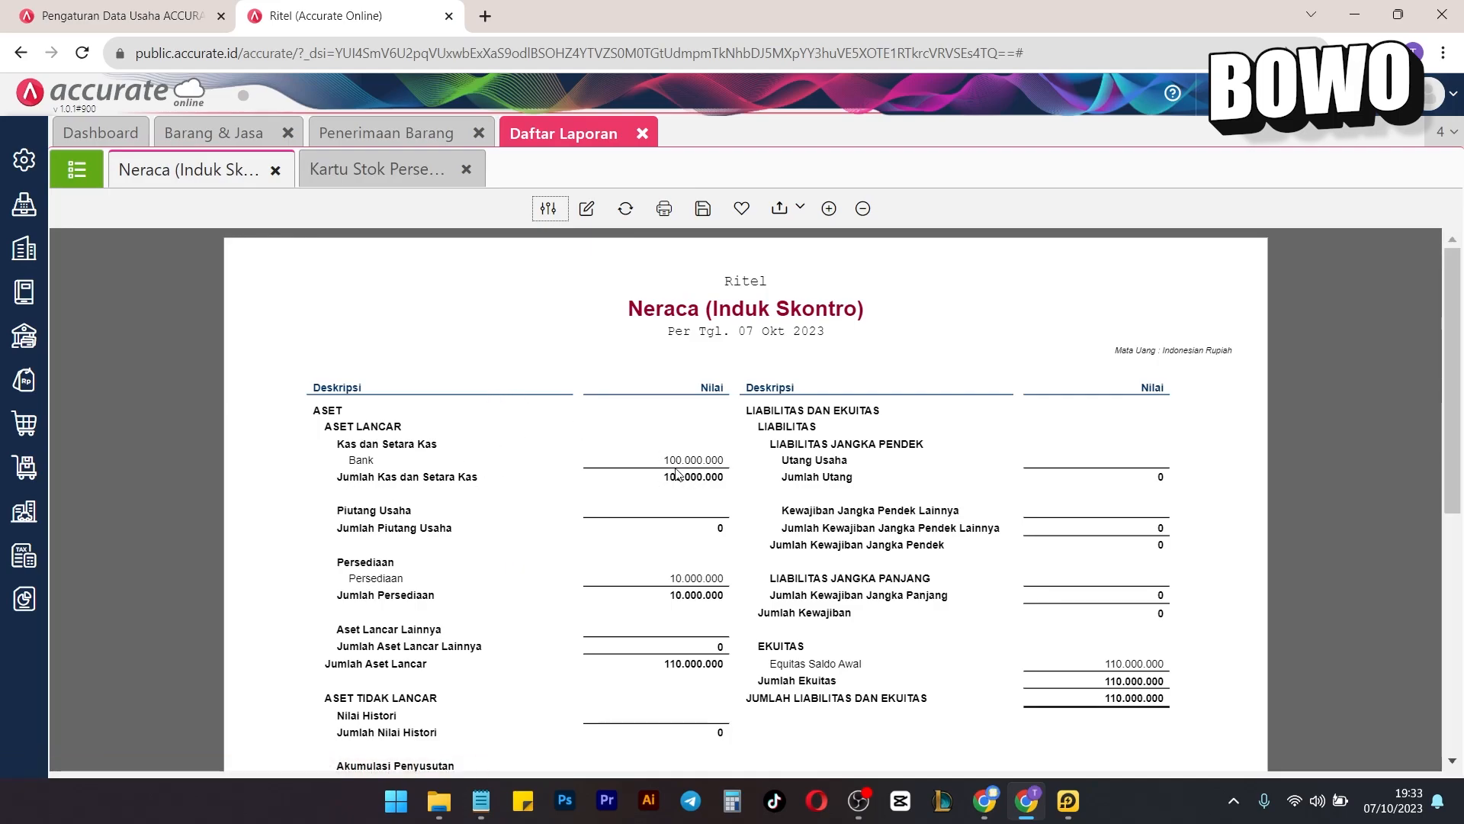
scroll(706, 488, "down", 3)
scroll(621, 255, "up", 3)
left_click(627, 210)
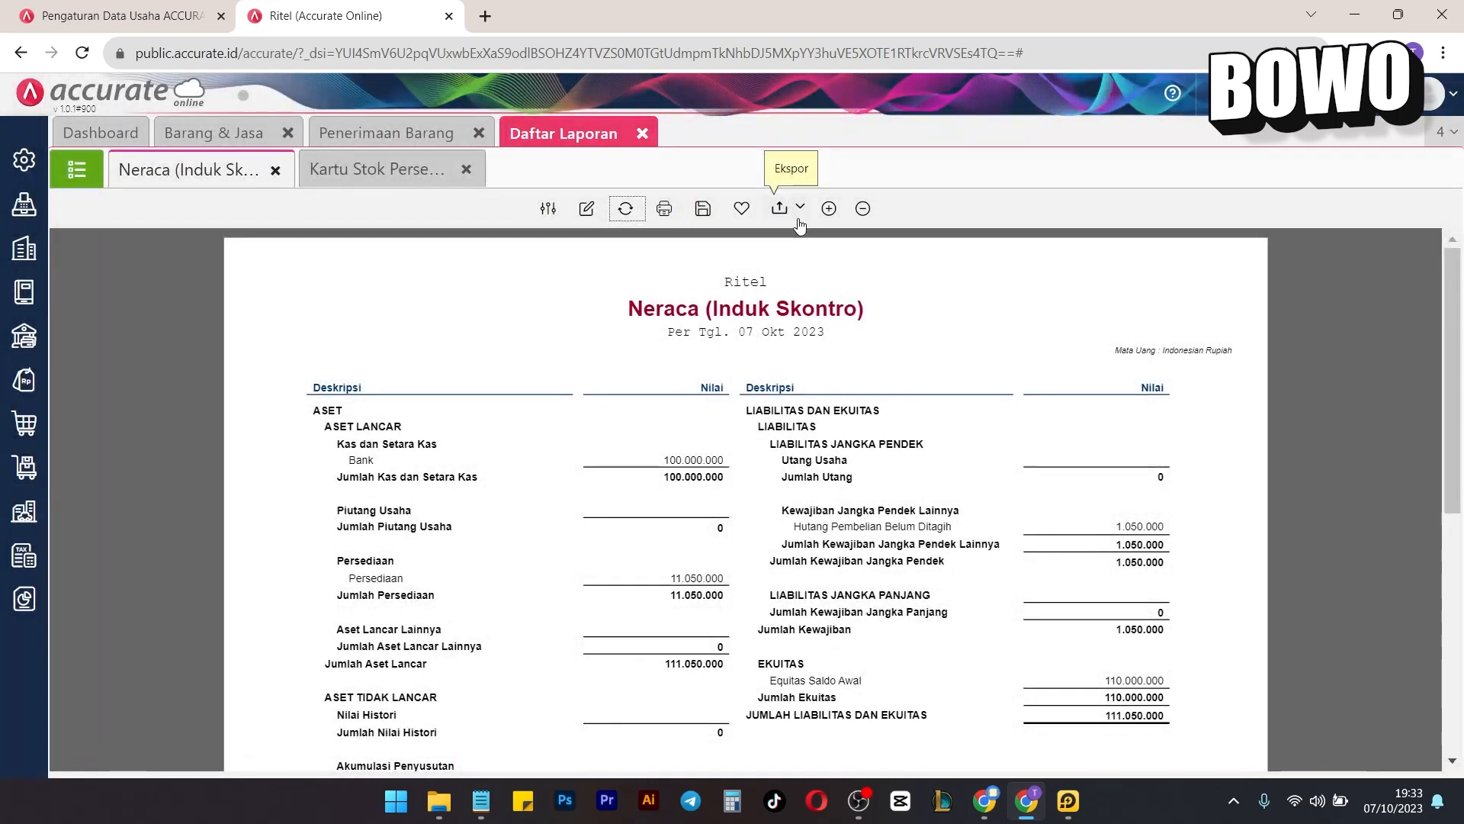
scroll(688, 398, "down", 2)
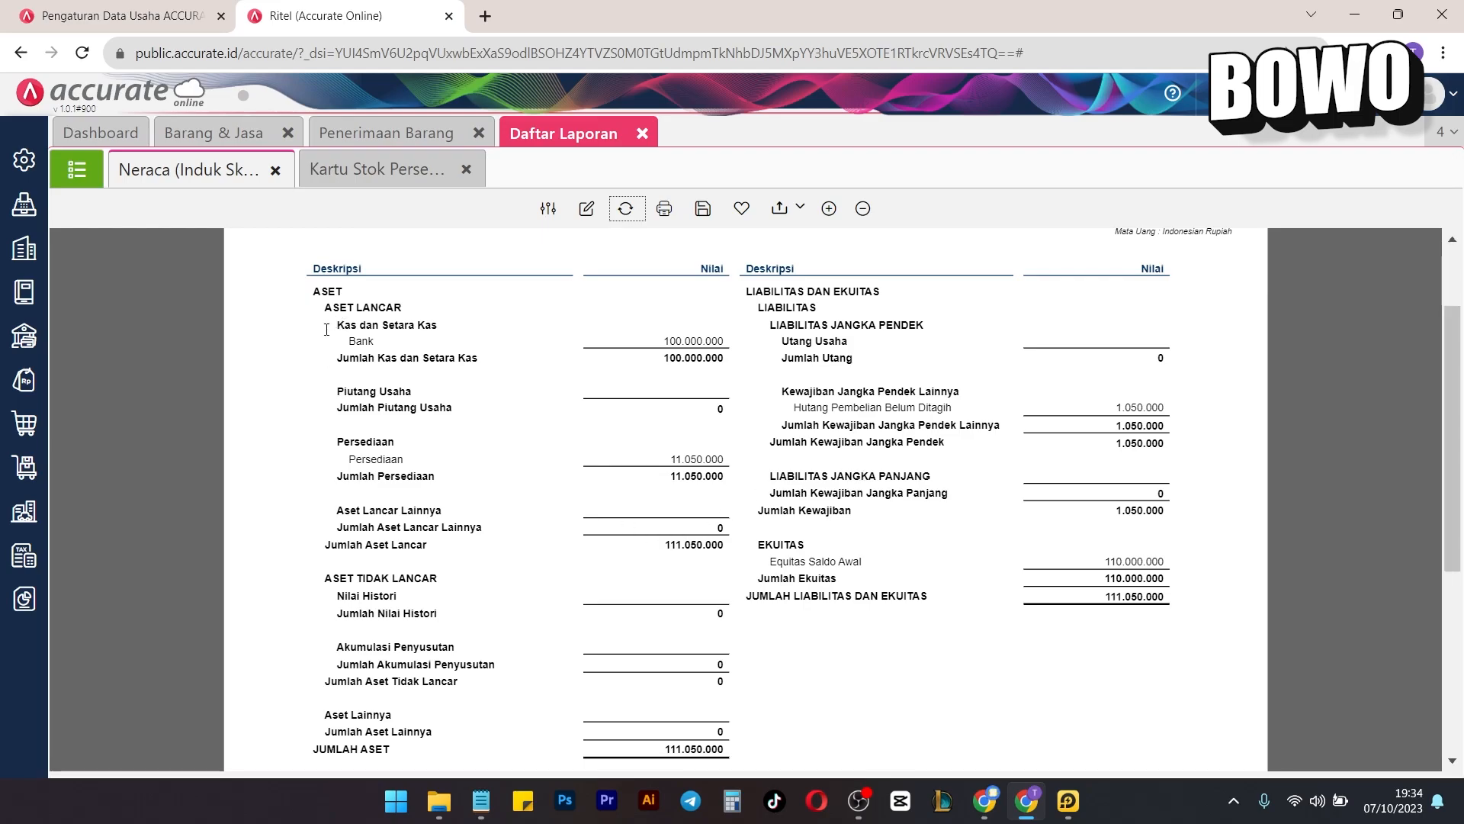
Refresh the Kartu Stok Persediaan report and examine the goods receipt entries for all three Tango items.
left_click(305, 168)
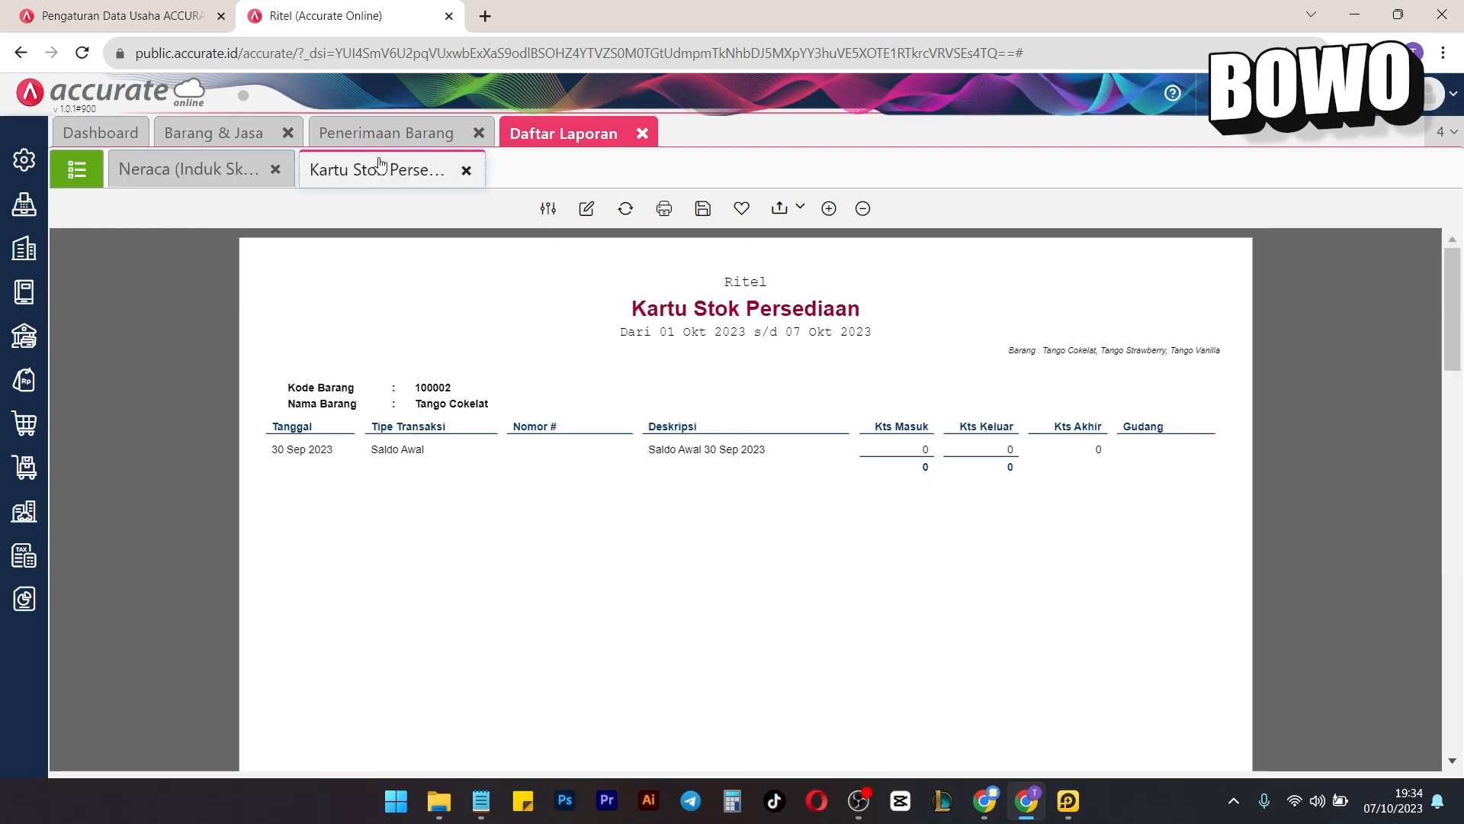
left_click(632, 211)
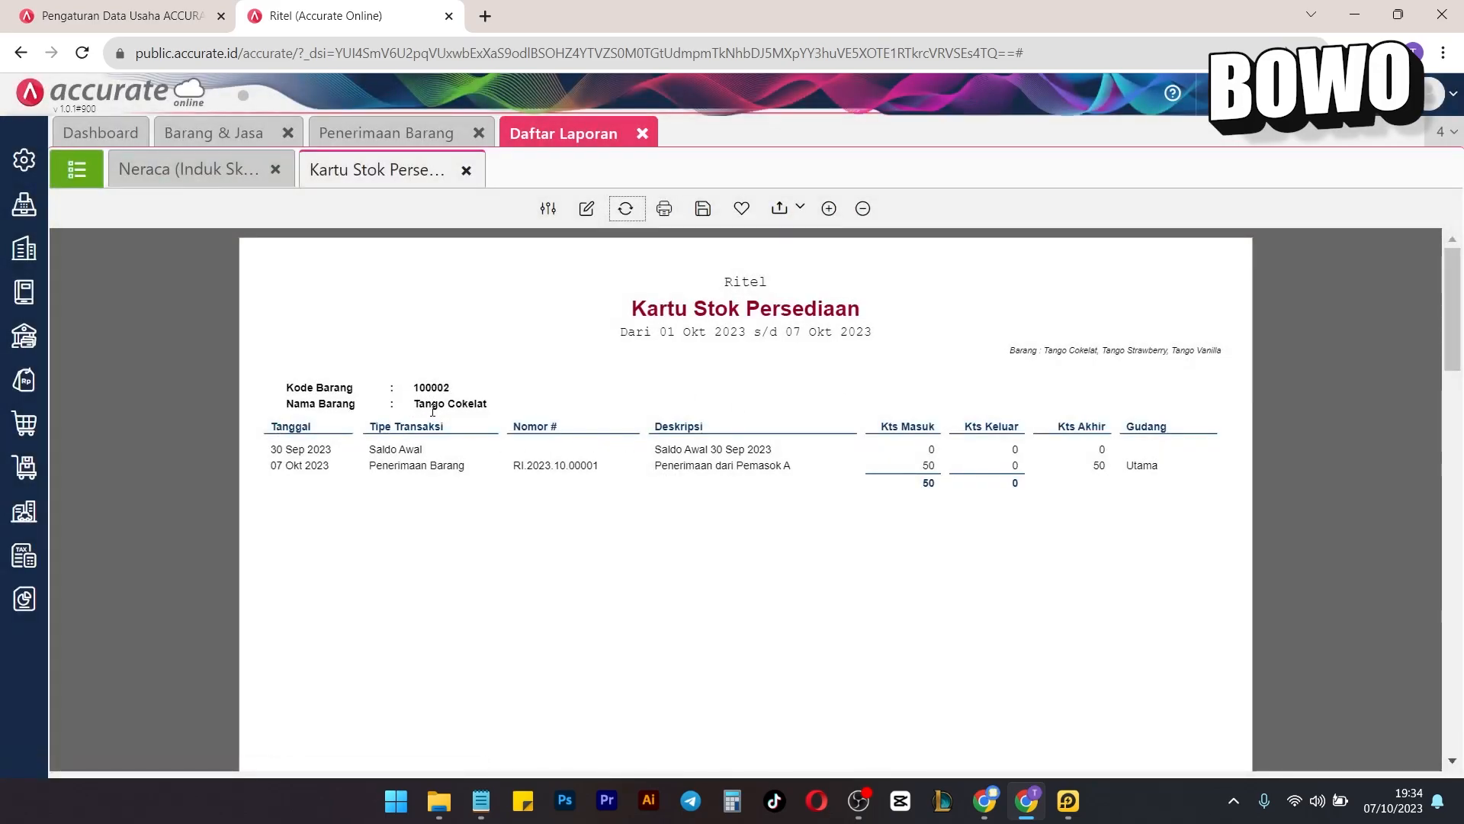
double_click(1100, 450)
left_click_drag(921, 466, 946, 474)
left_click_drag(639, 470, 793, 476)
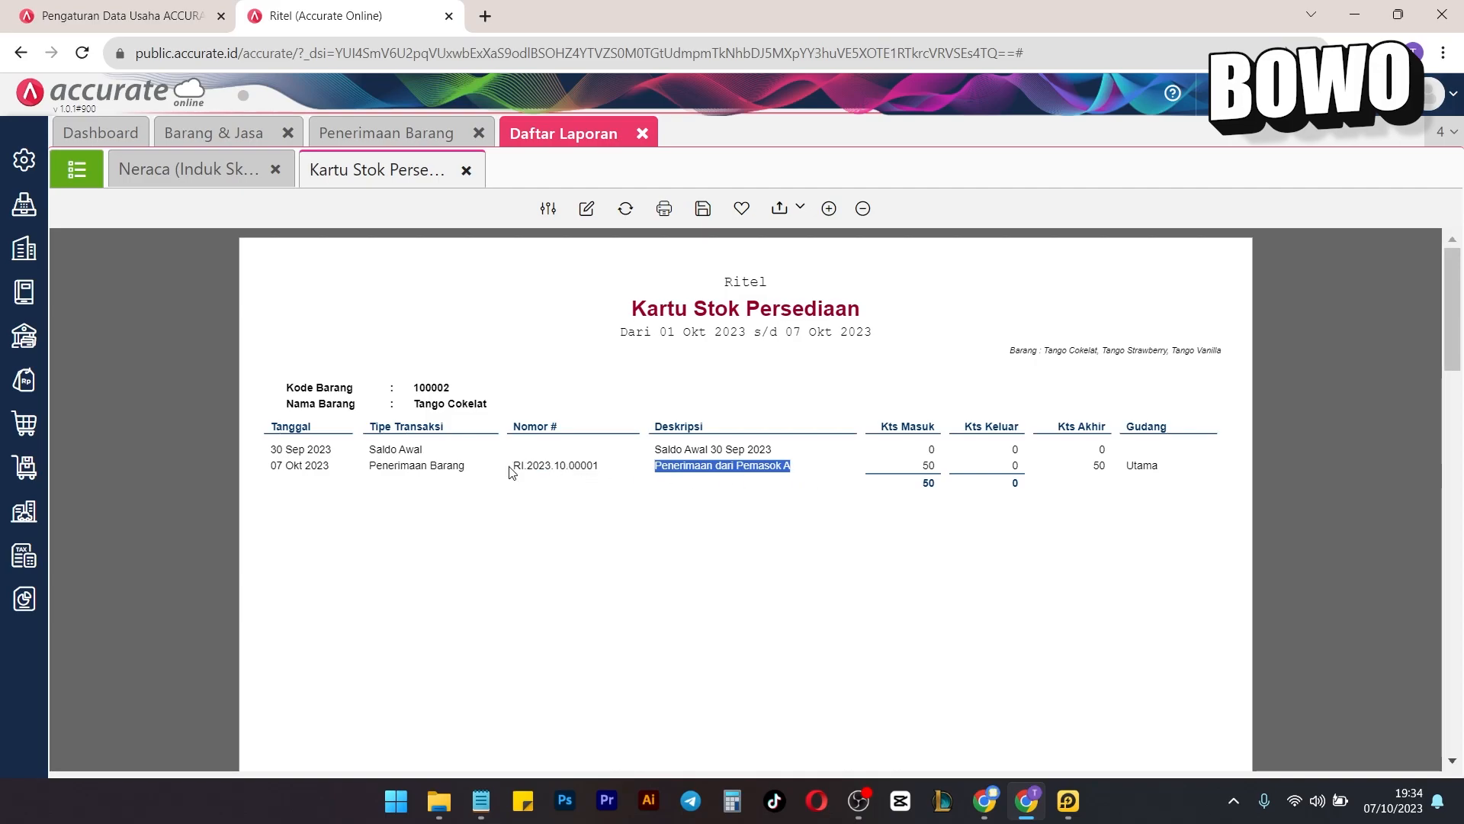
scroll(688, 529, "down", 15)
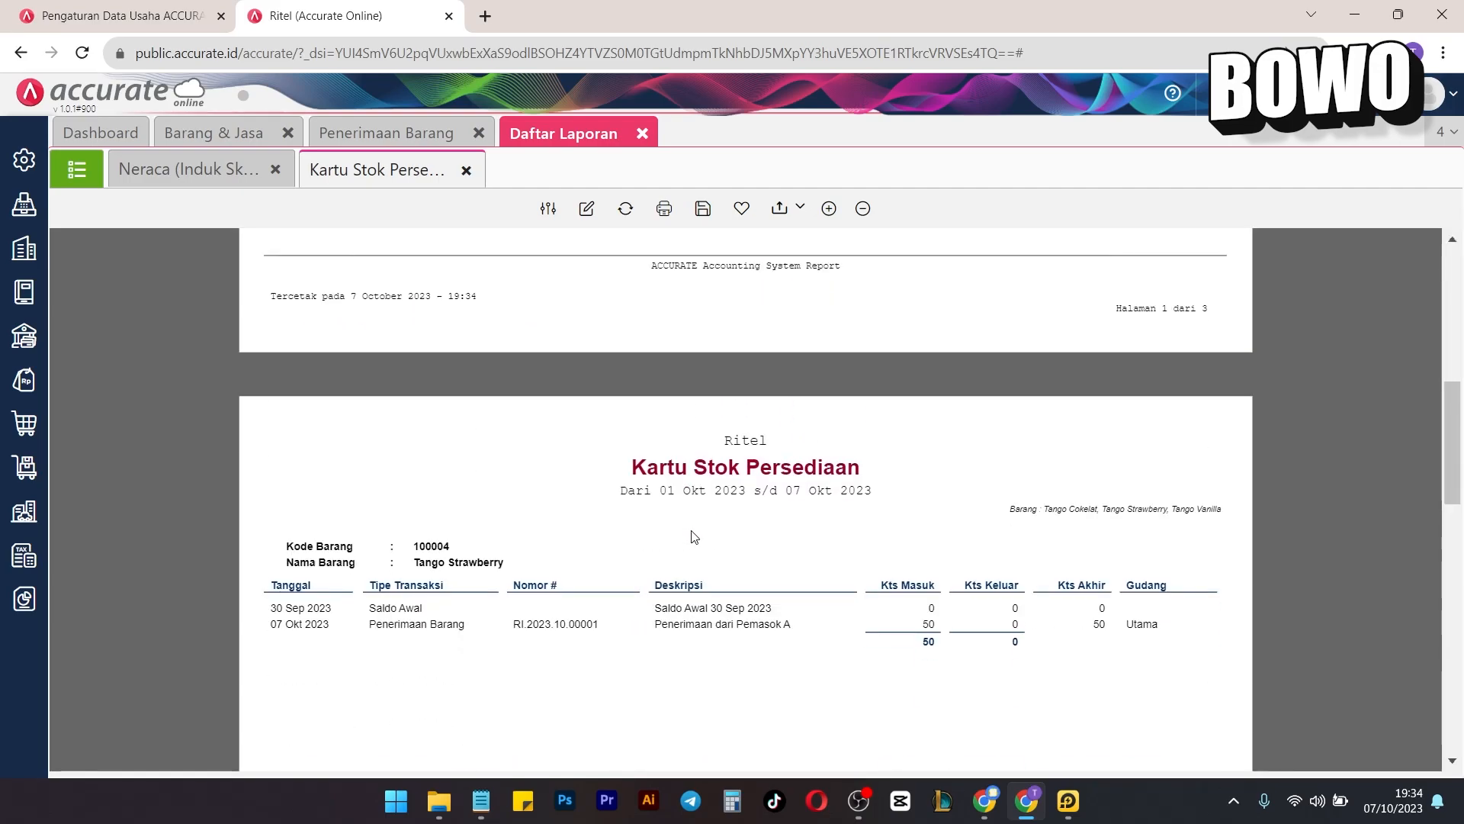
scroll(439, 402, "down", 10)
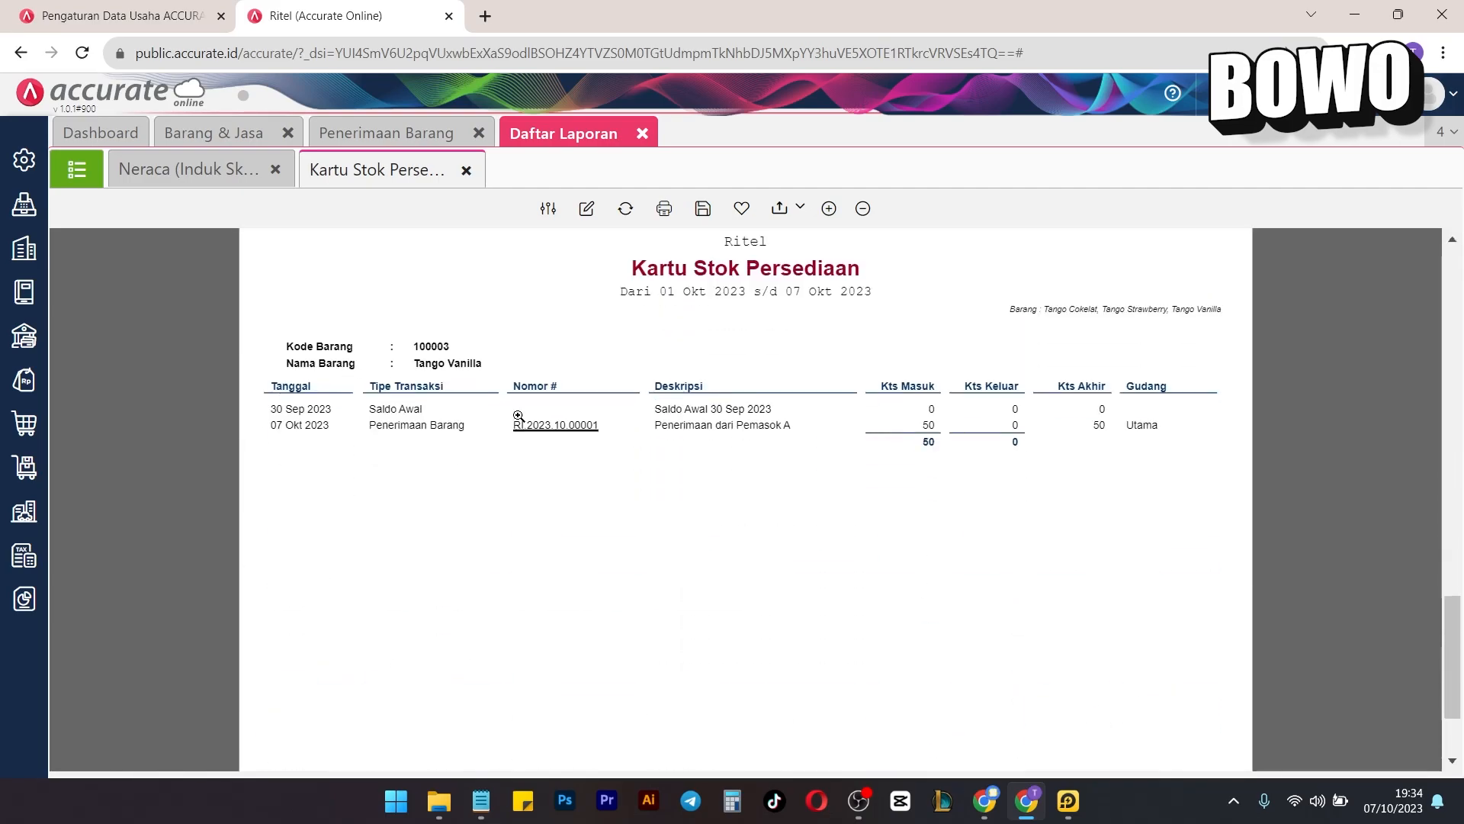
scroll(839, 489, "up", 20)
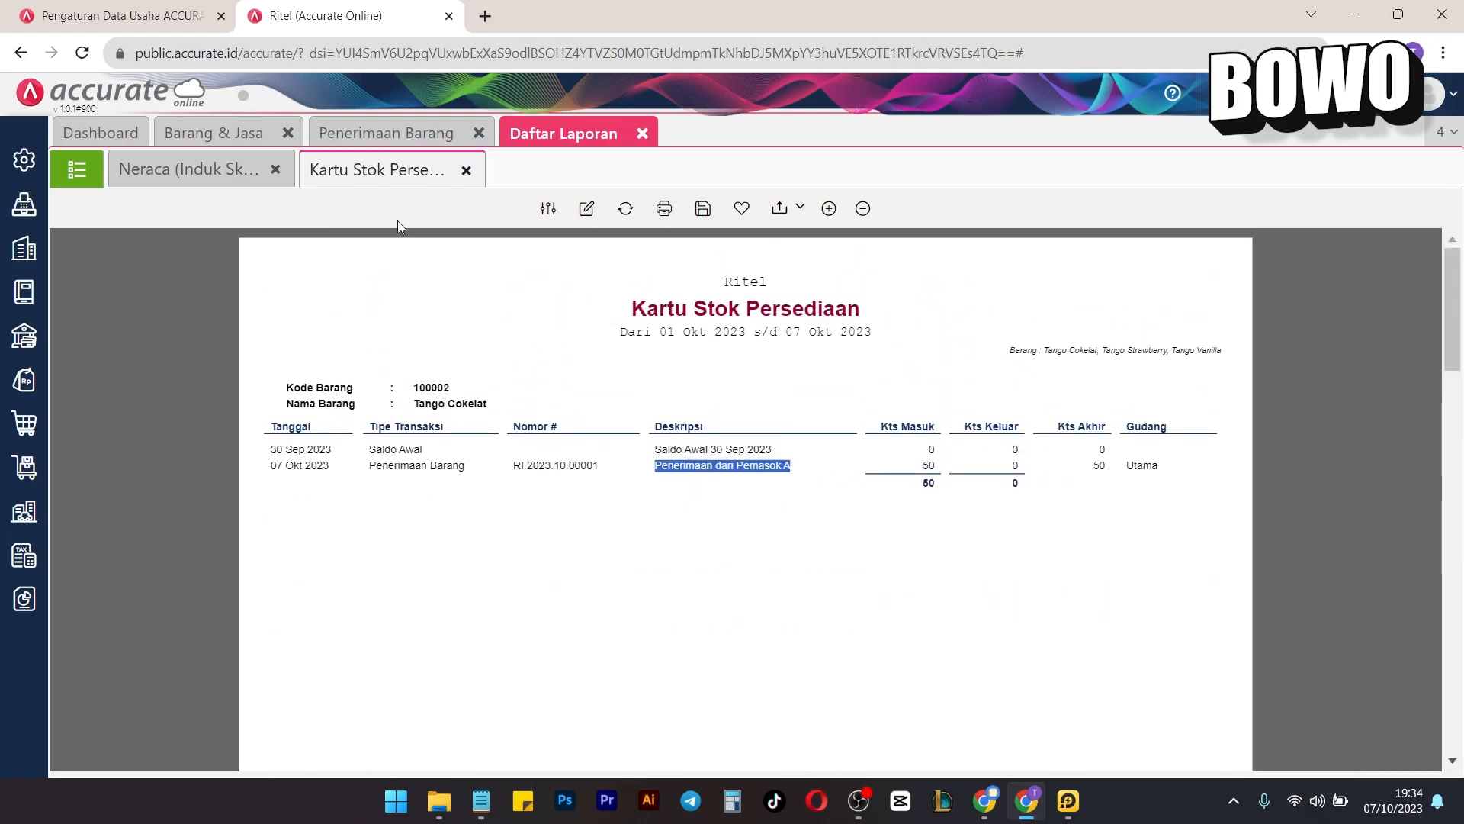
Close the Penerimaan Barang page and start a new purchase invoice (Faktur Pembelian).
left_click(402, 133)
left_click(484, 134)
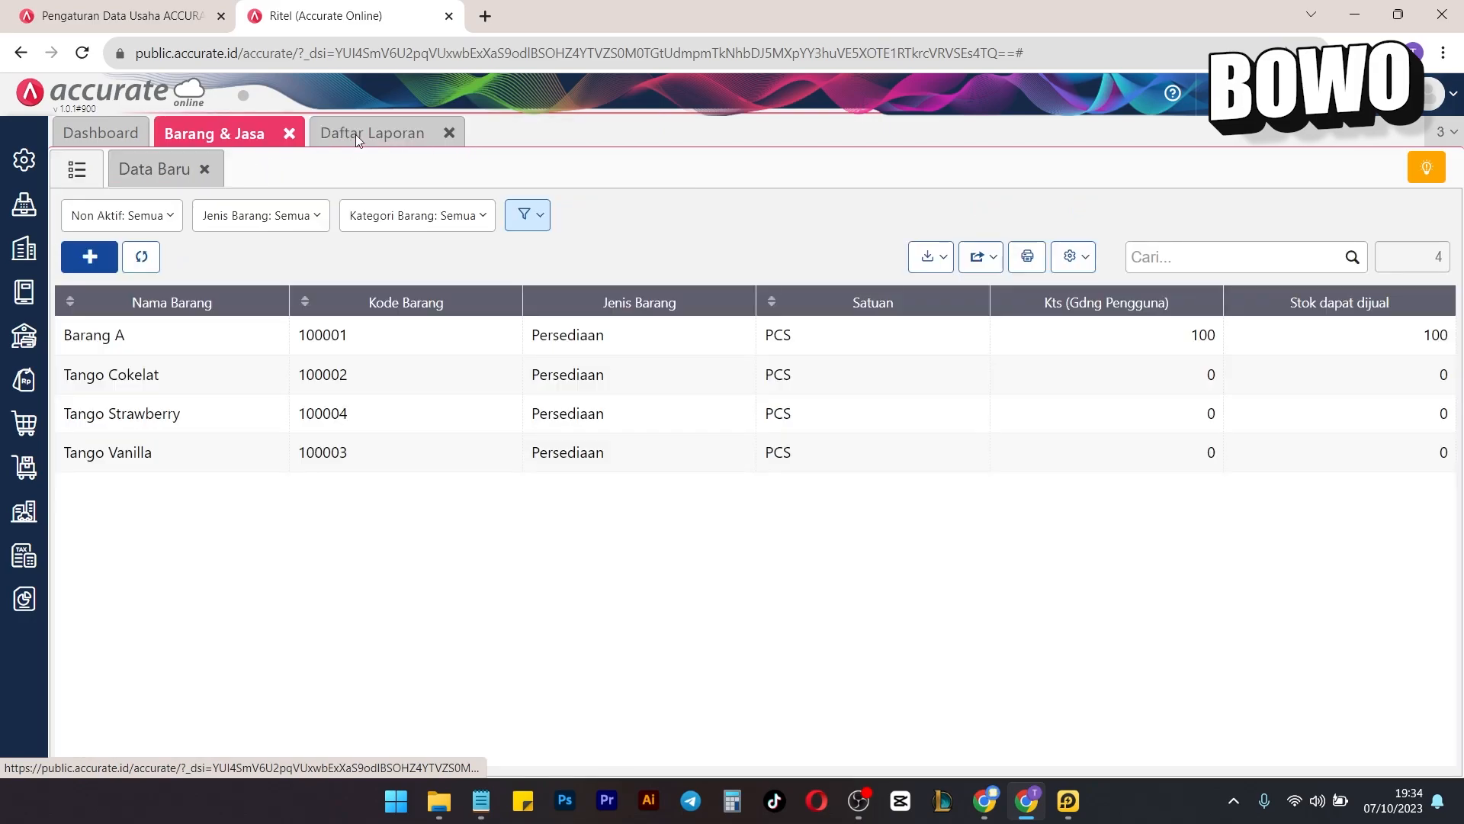
left_click(395, 133)
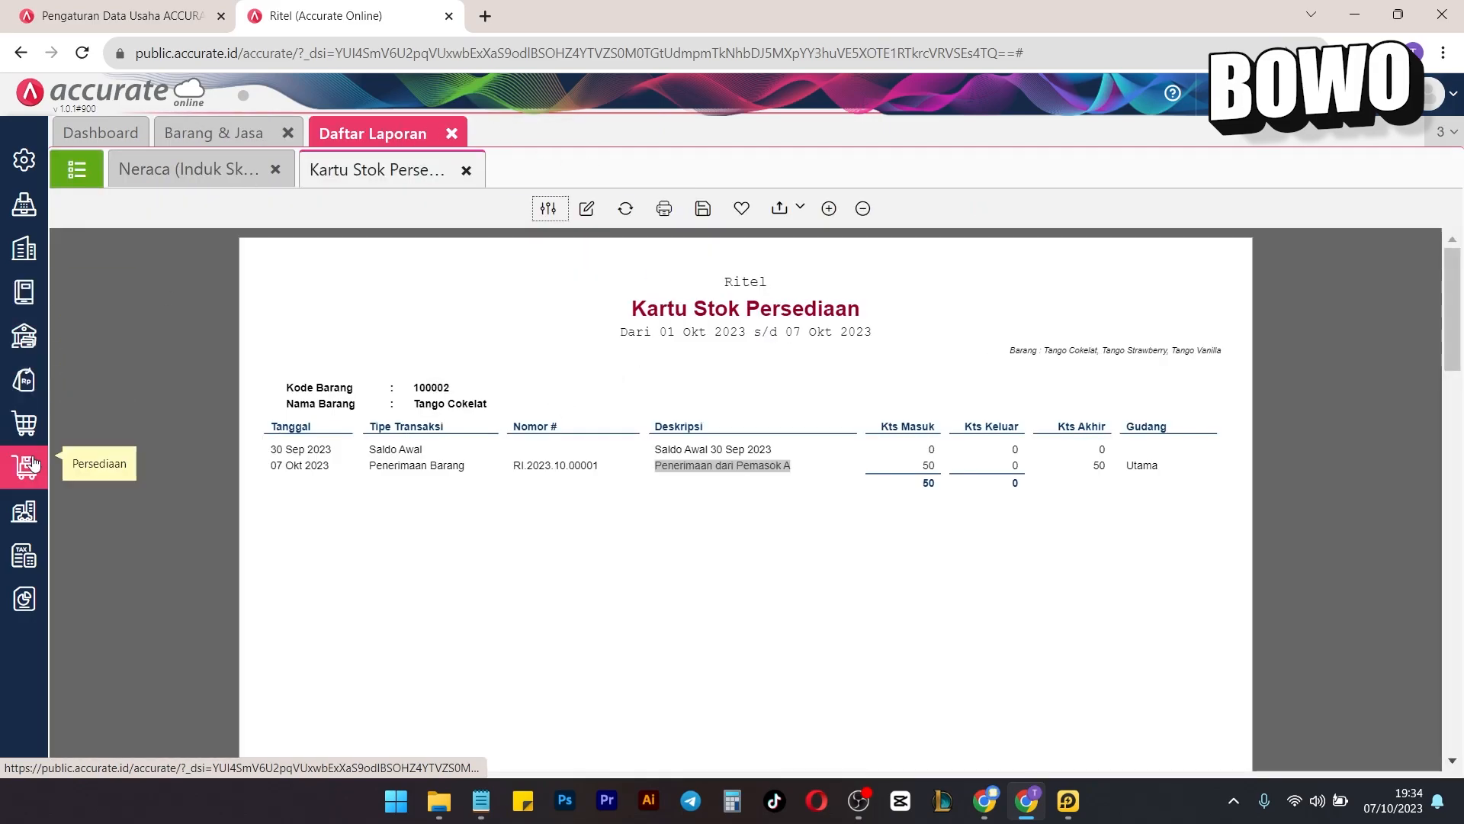
left_click(24, 423)
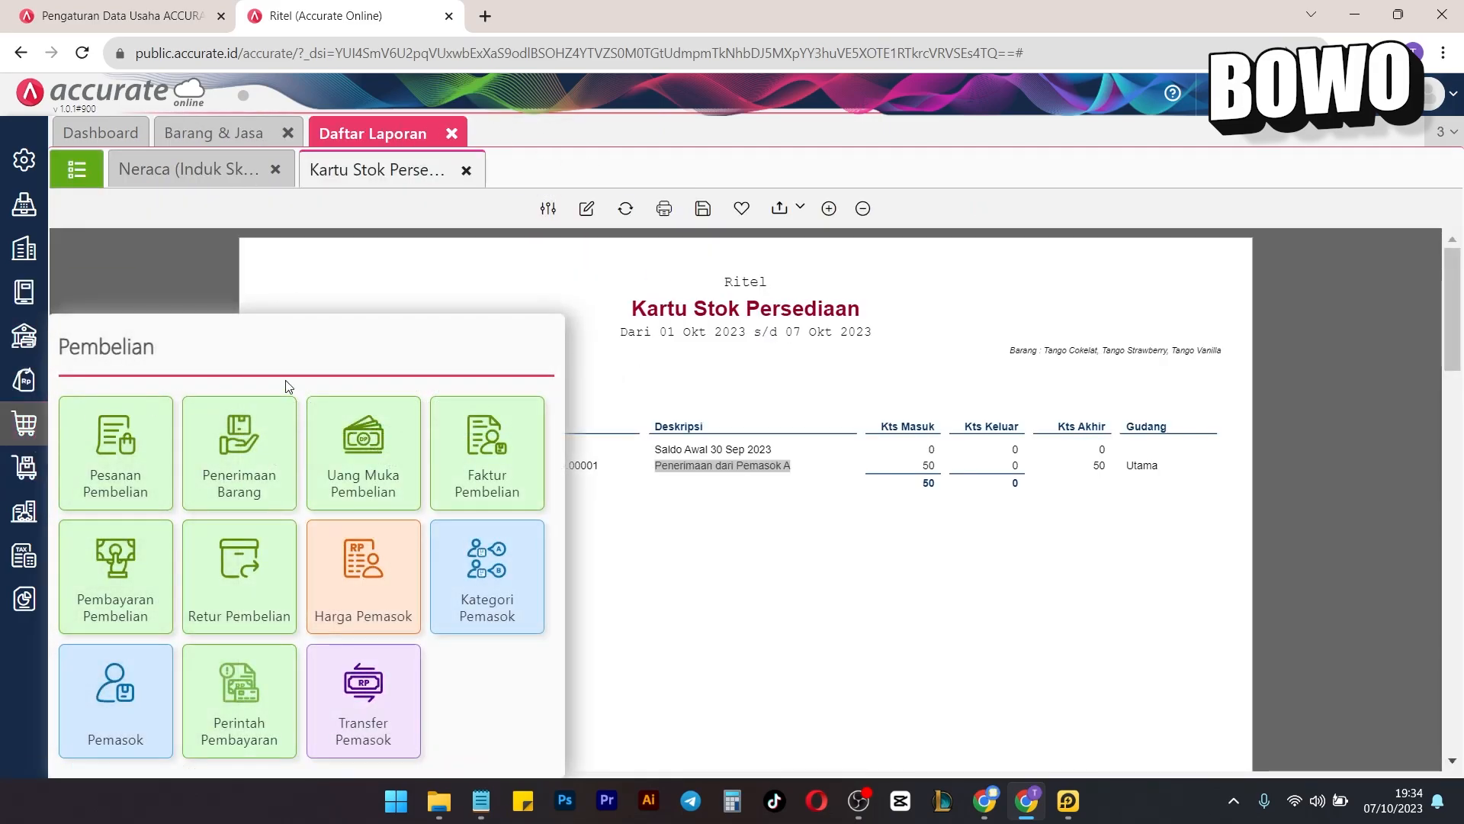
left_click(492, 442)
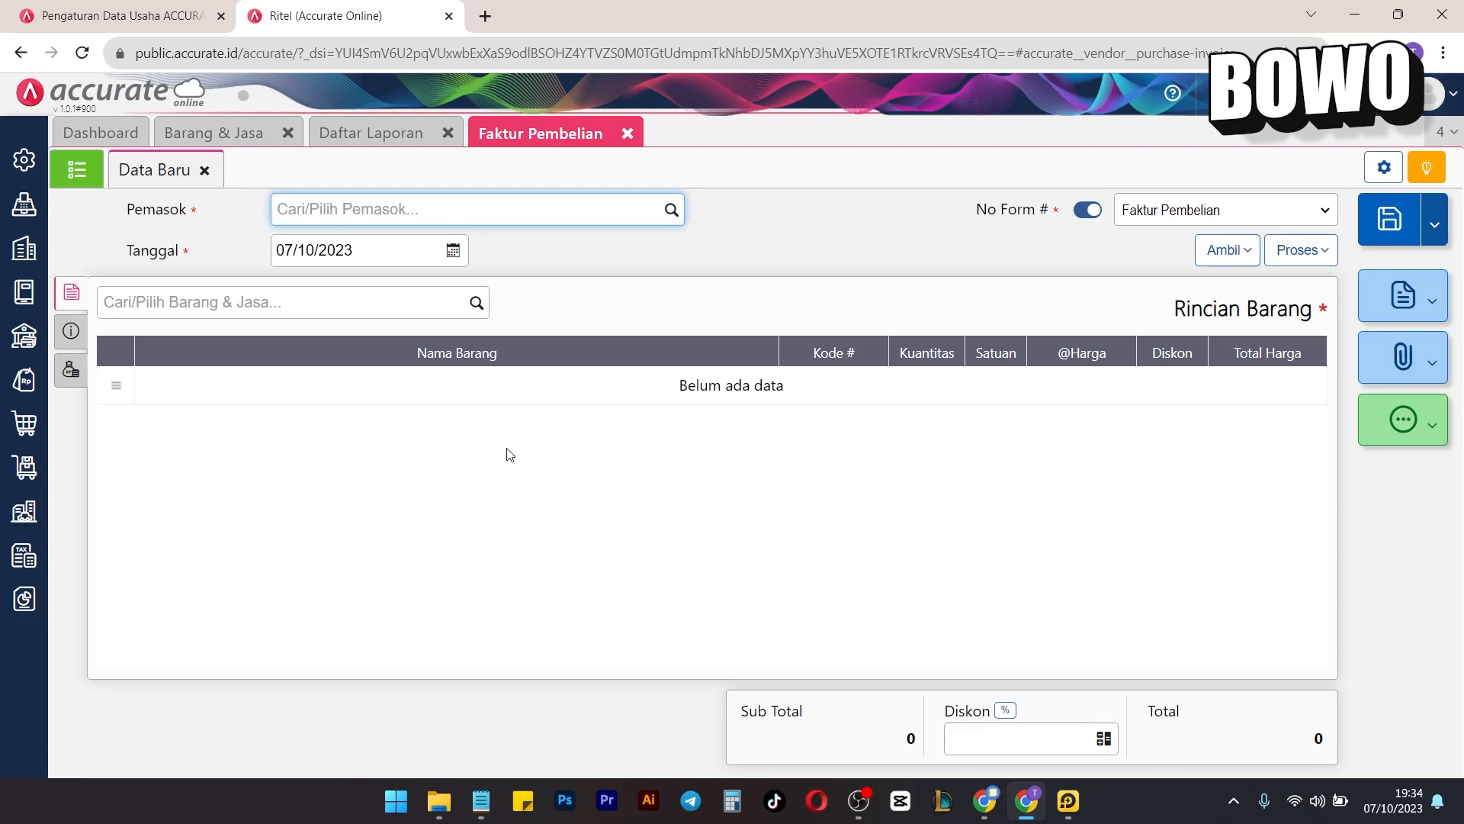
Set the invoice's supplier to Pemasok A and copy all three Tango items from goods receipt (Penerimaan) 901823102.
left_click(662, 215)
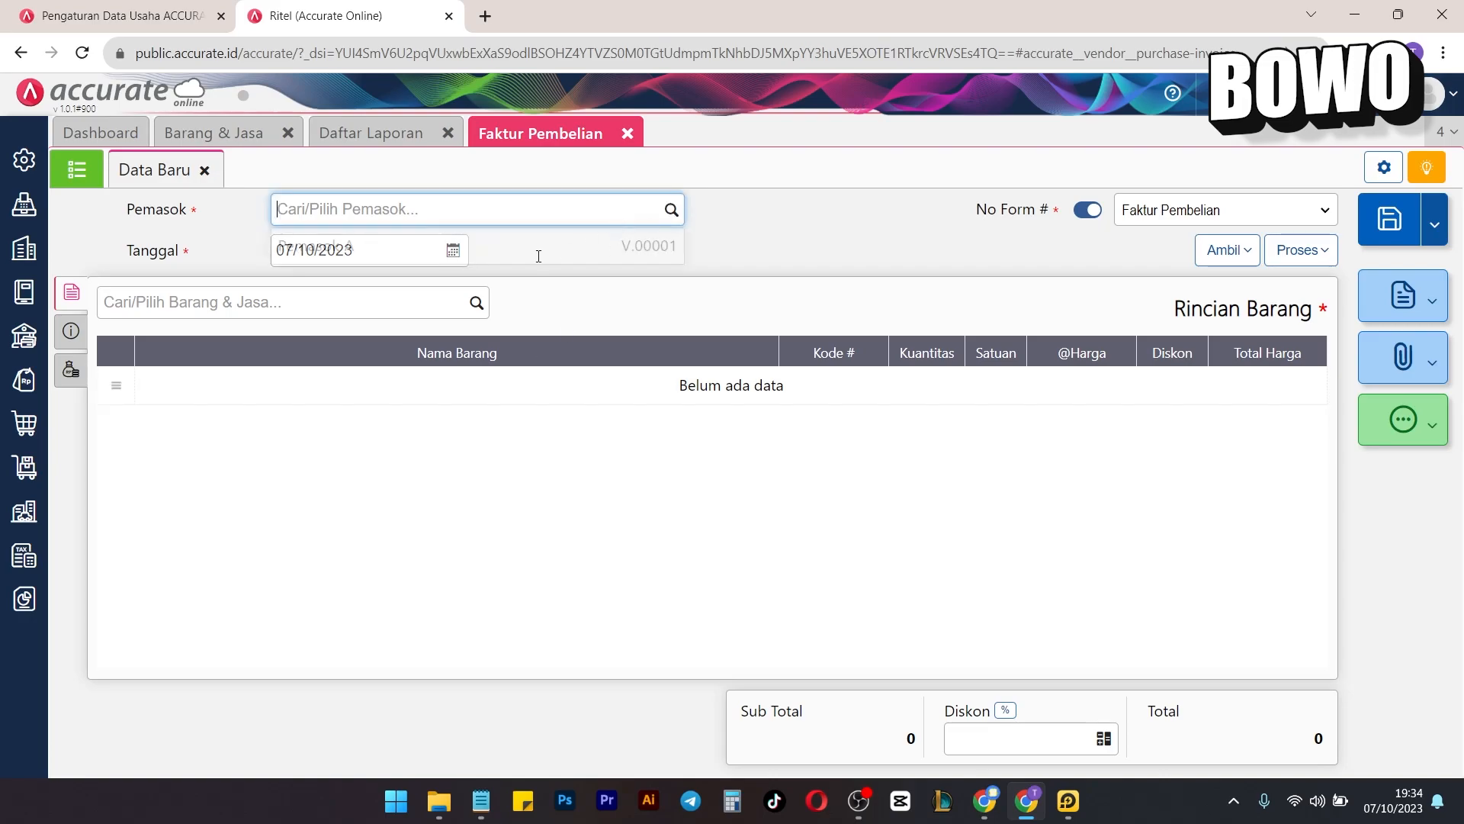
left_click(503, 252)
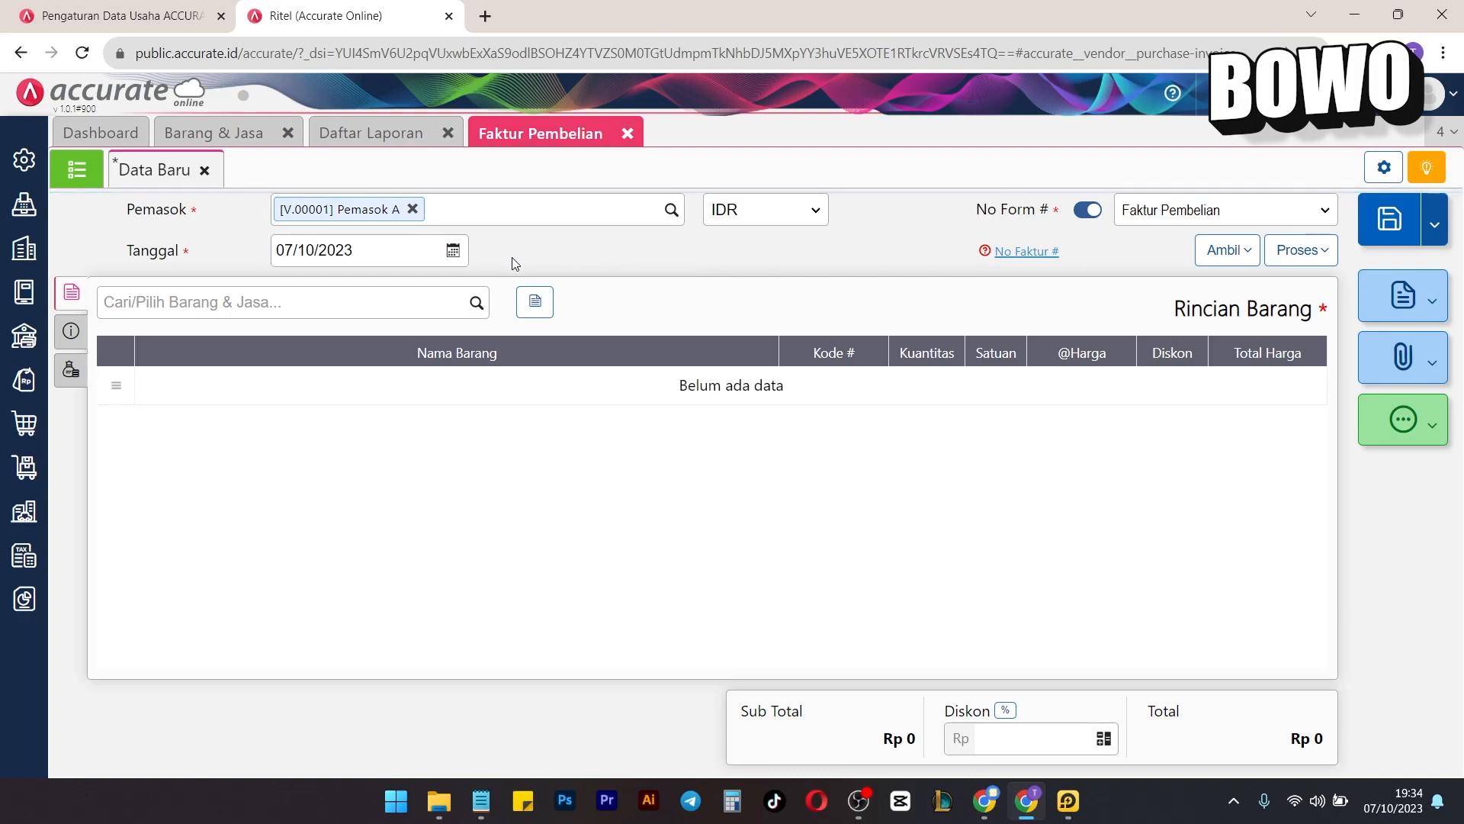
left_click(1225, 252)
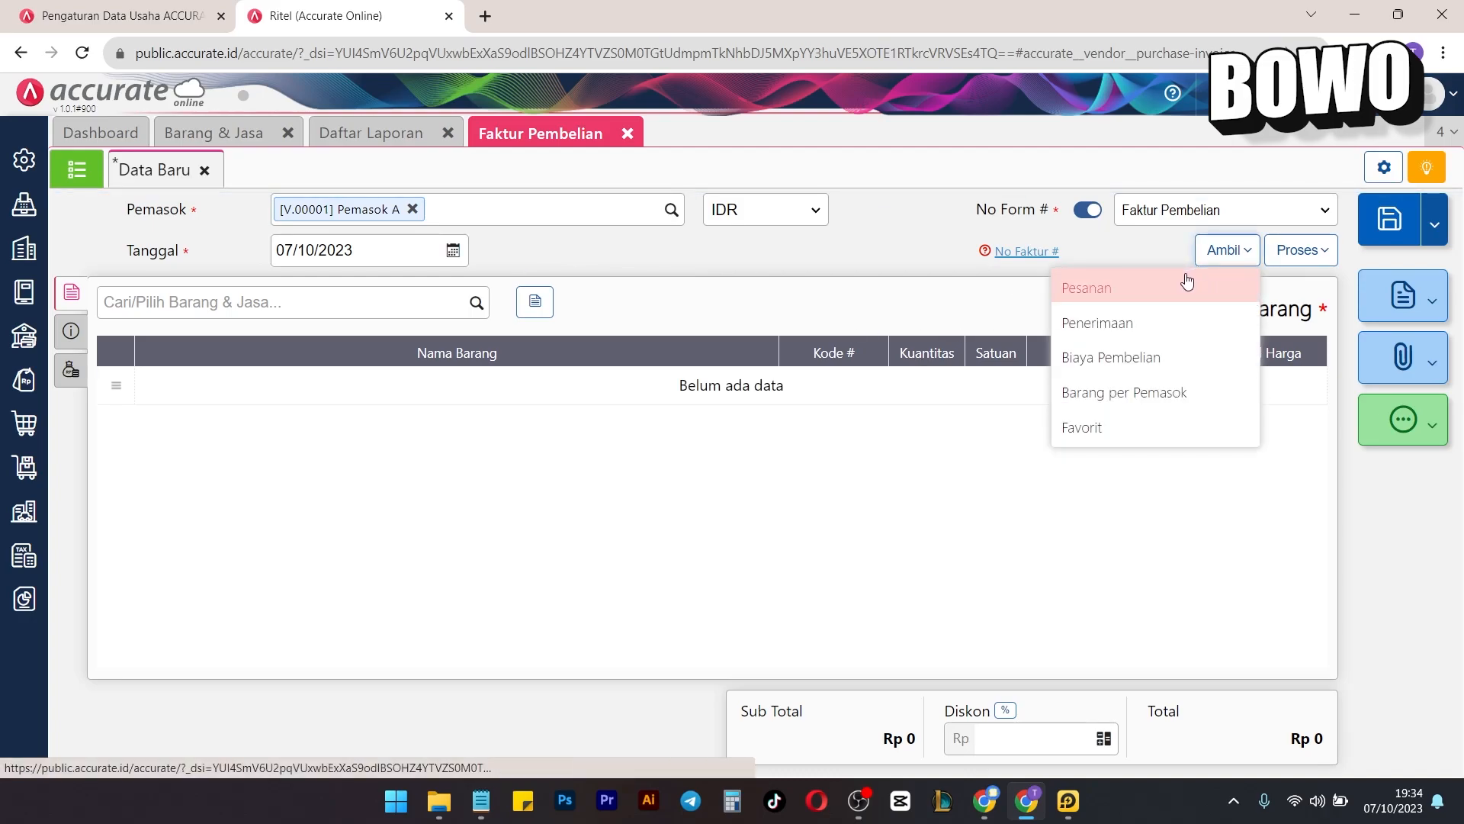
left_click(1187, 322)
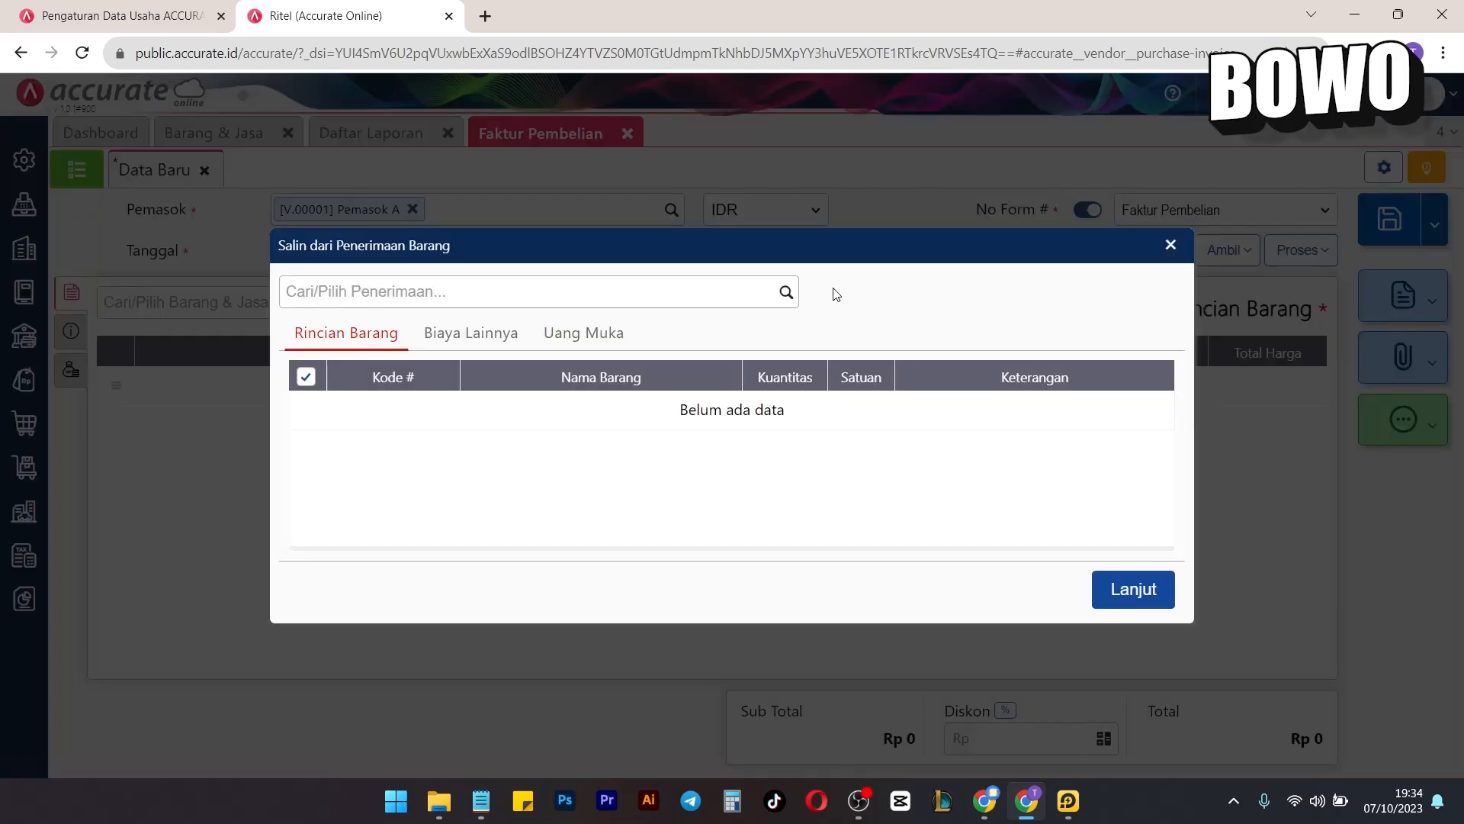
left_click(787, 292)
left_click(539, 351)
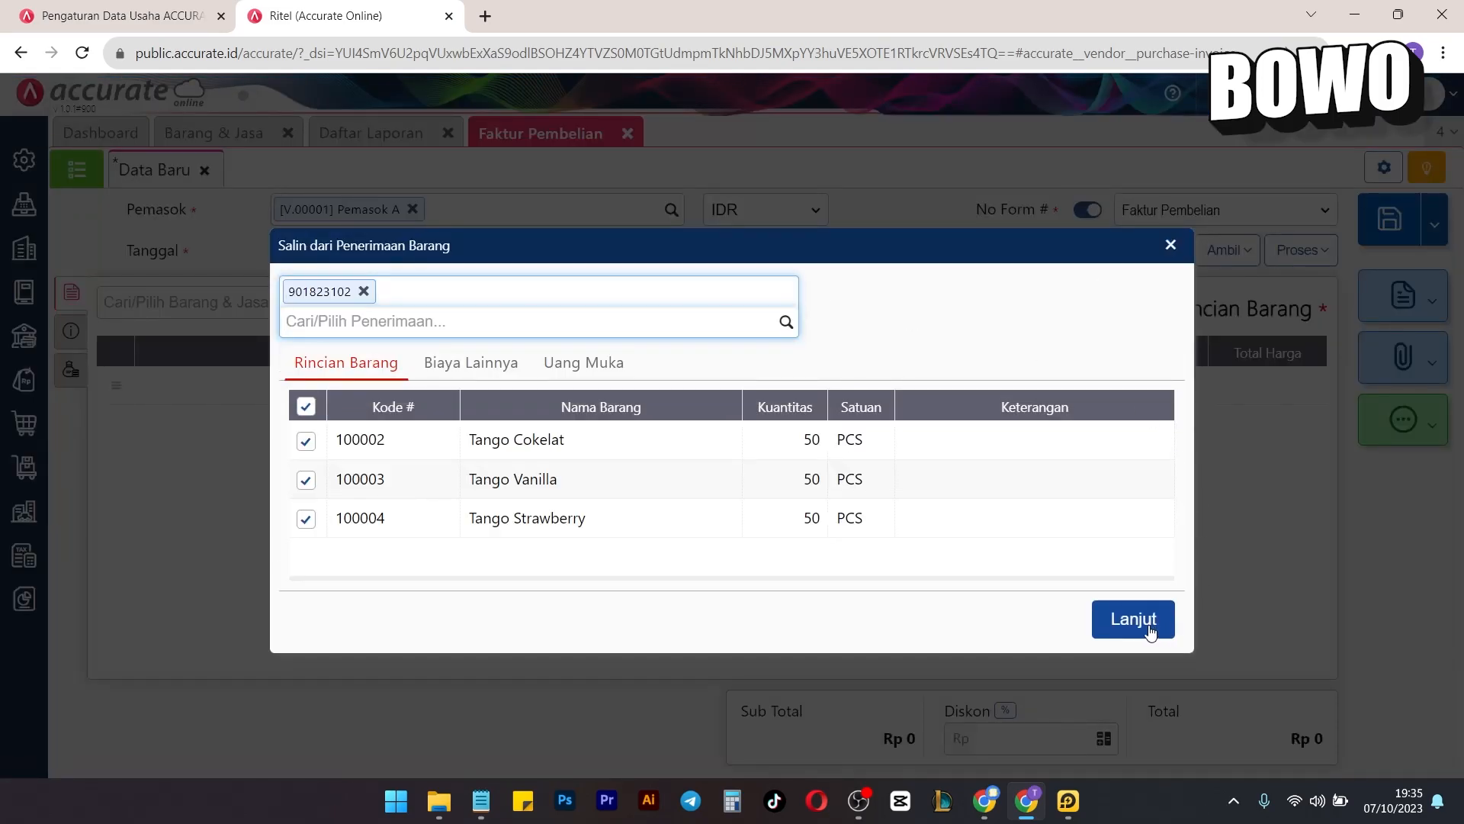
left_click(1138, 620)
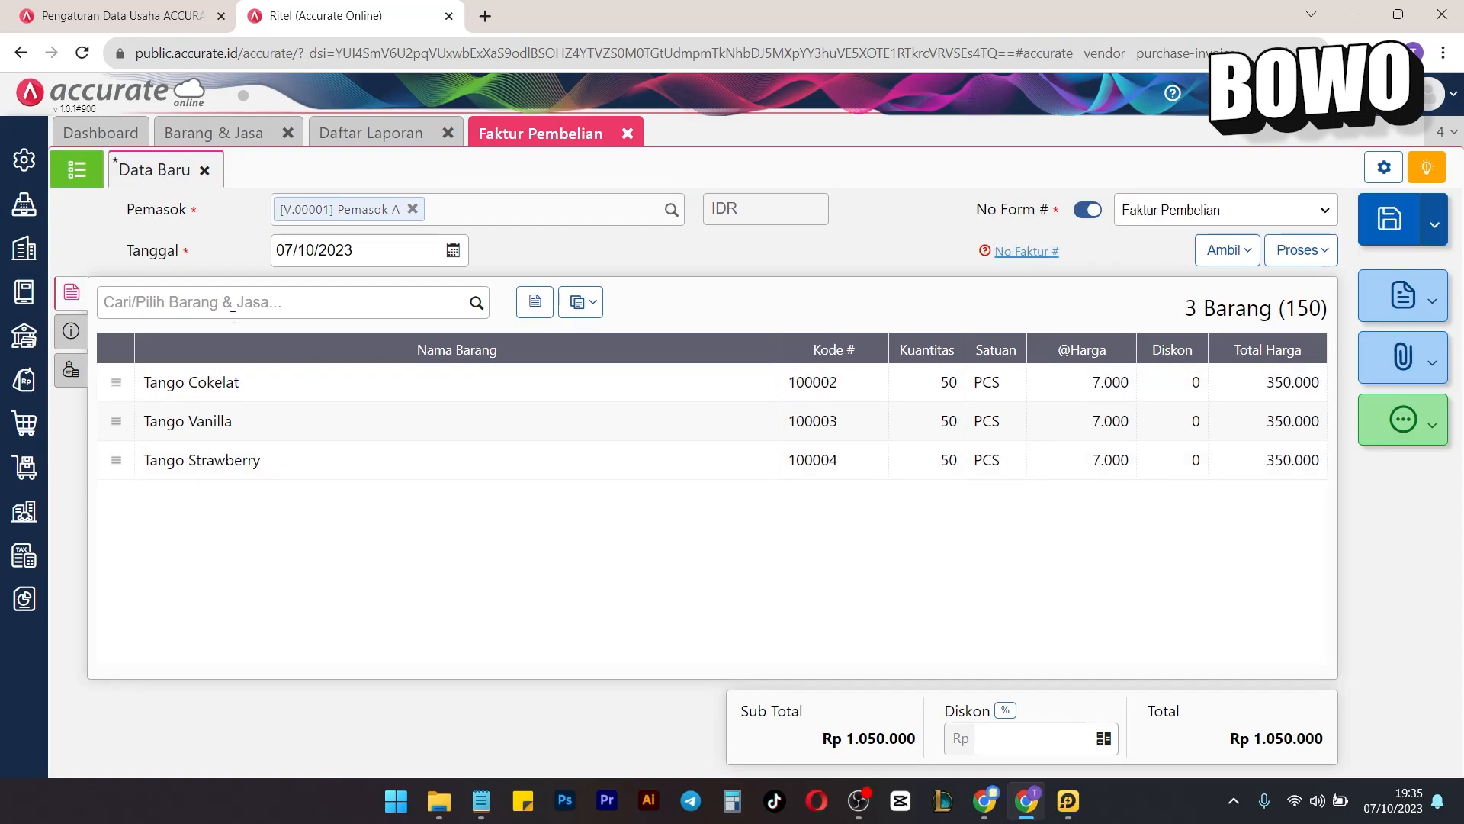
left_click(84, 329)
left_click(374, 353)
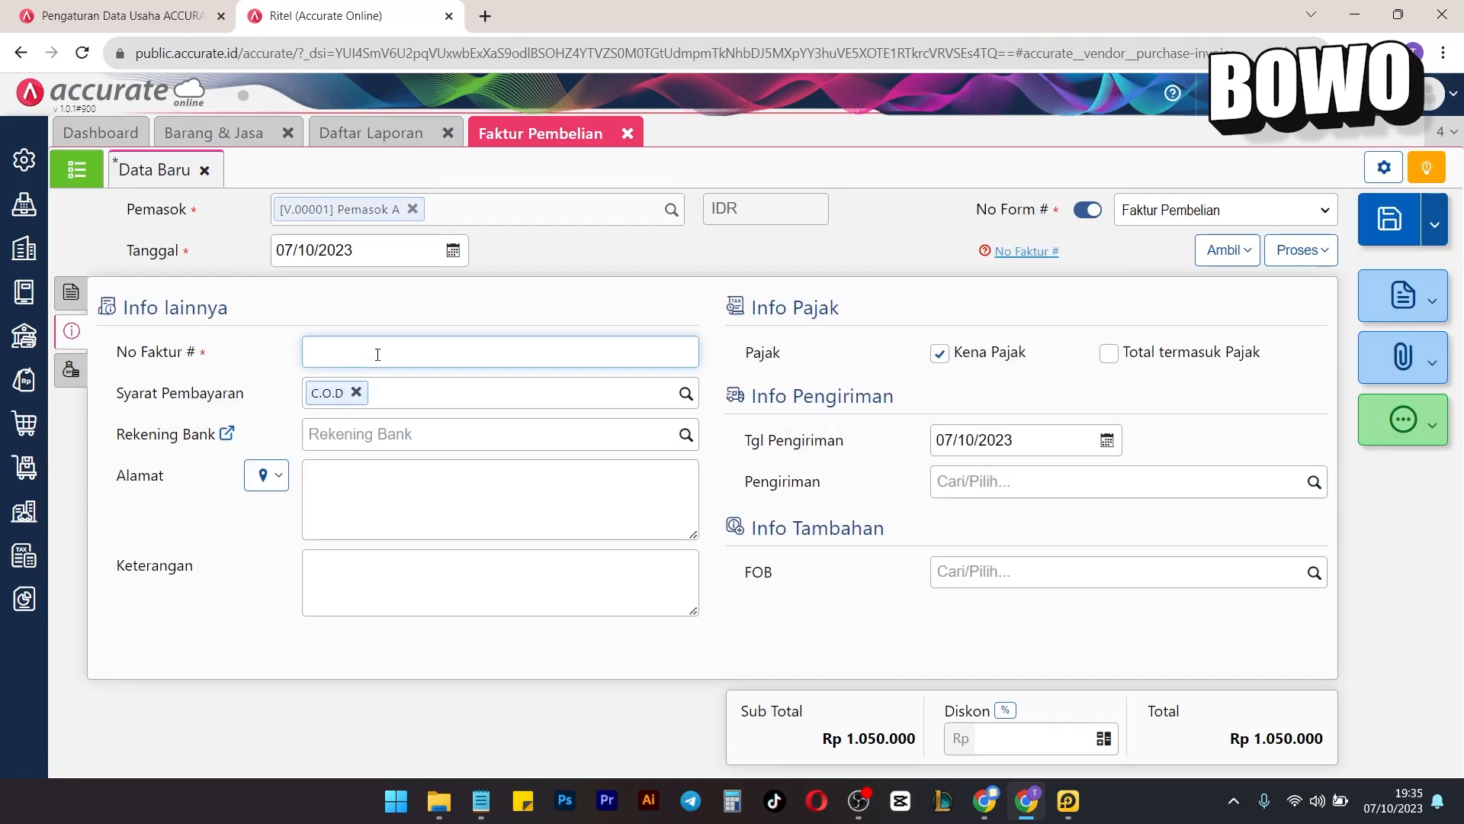
left_click(378, 354)
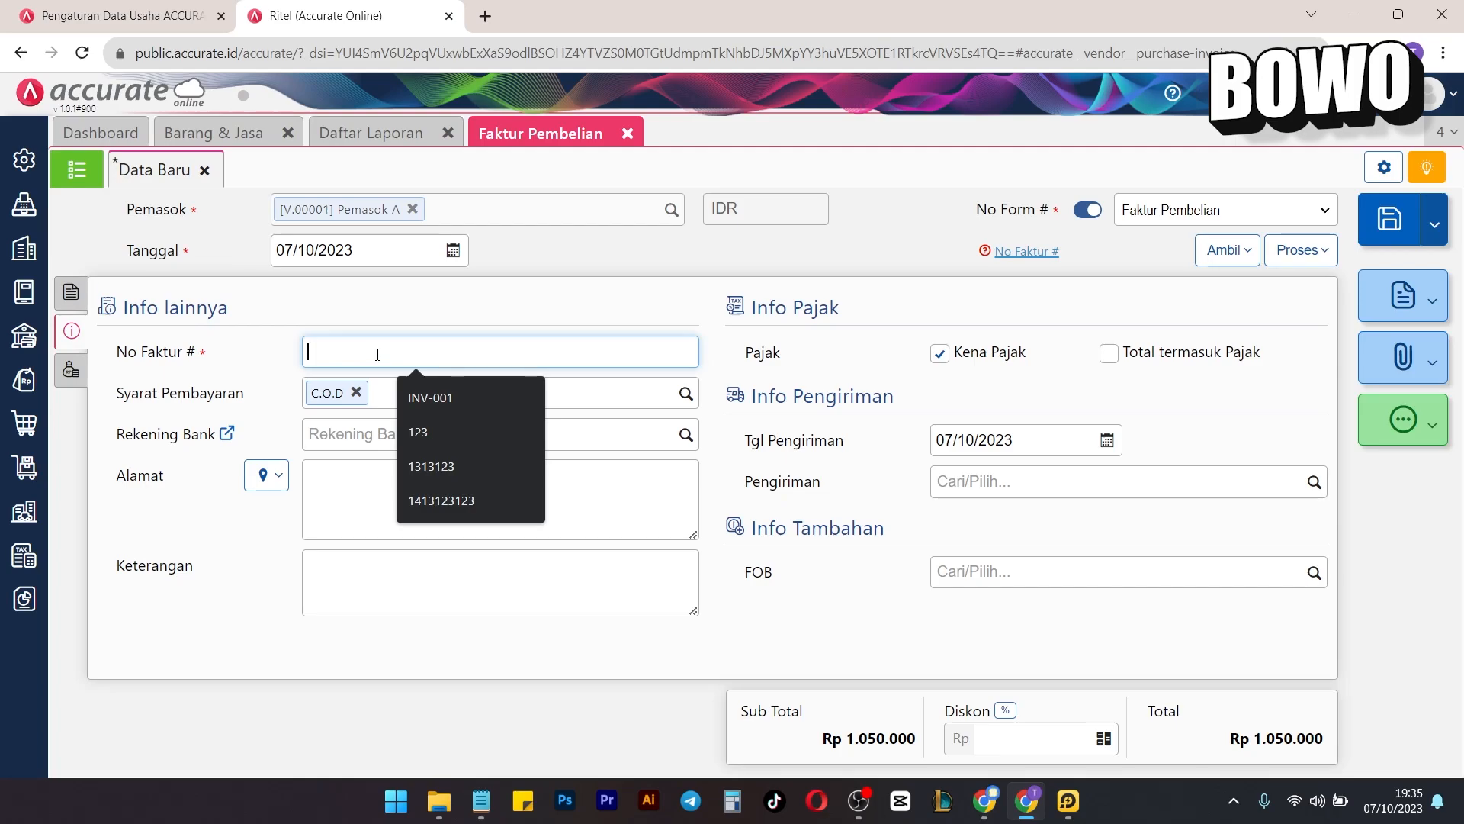
type("11214123123")
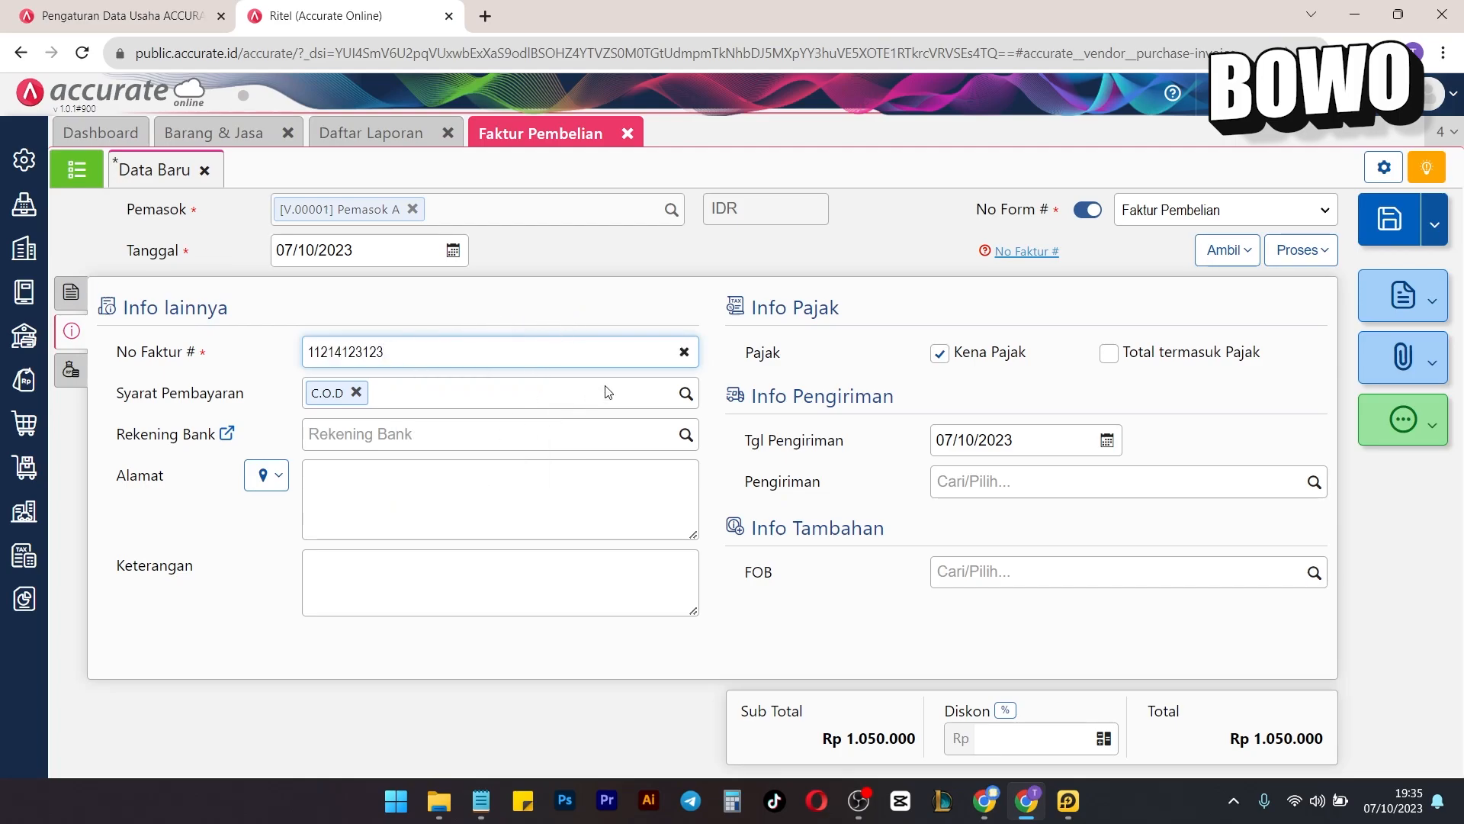
Review the purchase invoice's item lines and save the invoice.
left_click(71, 292)
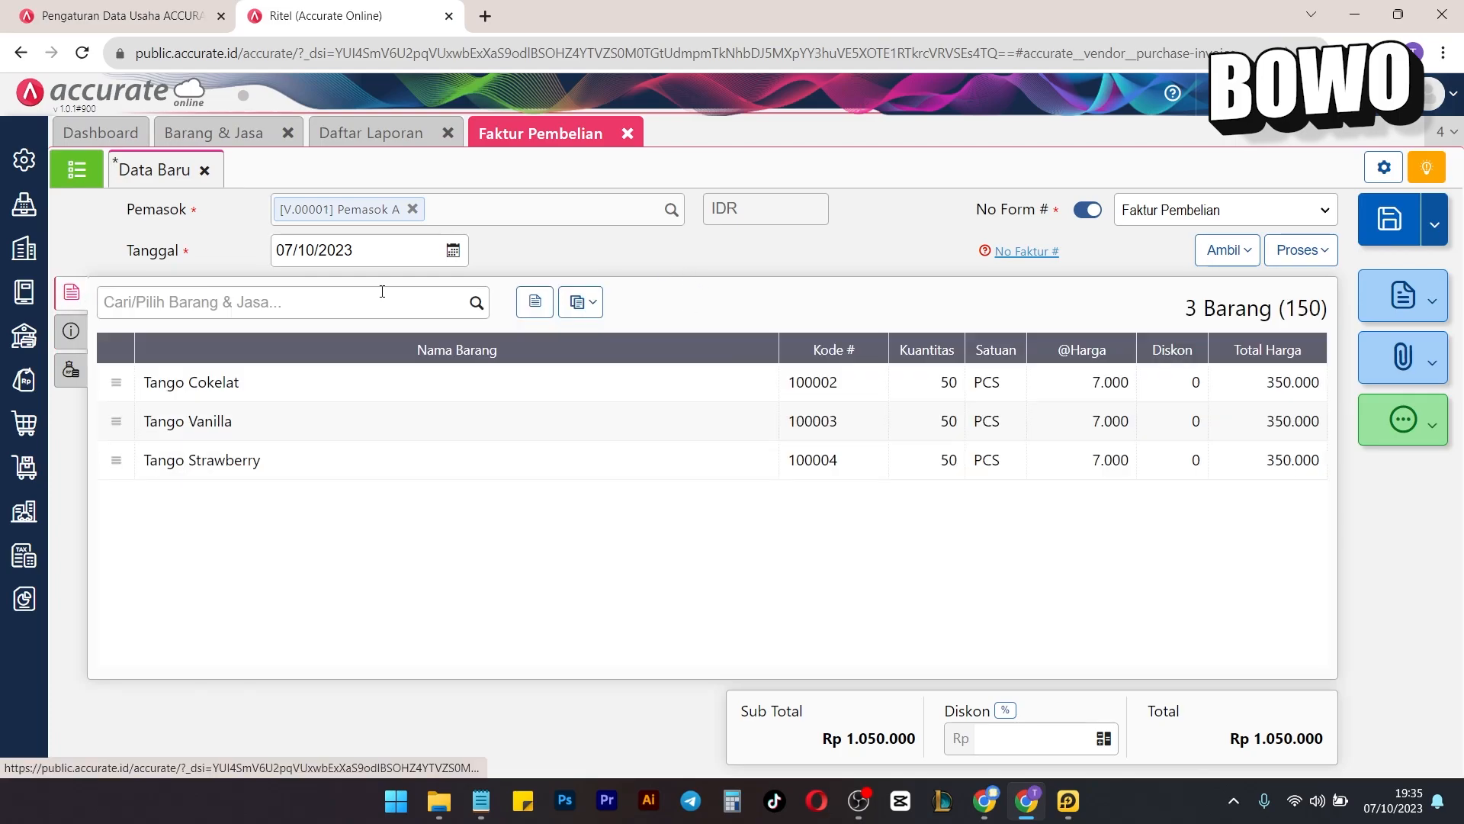
left_click(1404, 223)
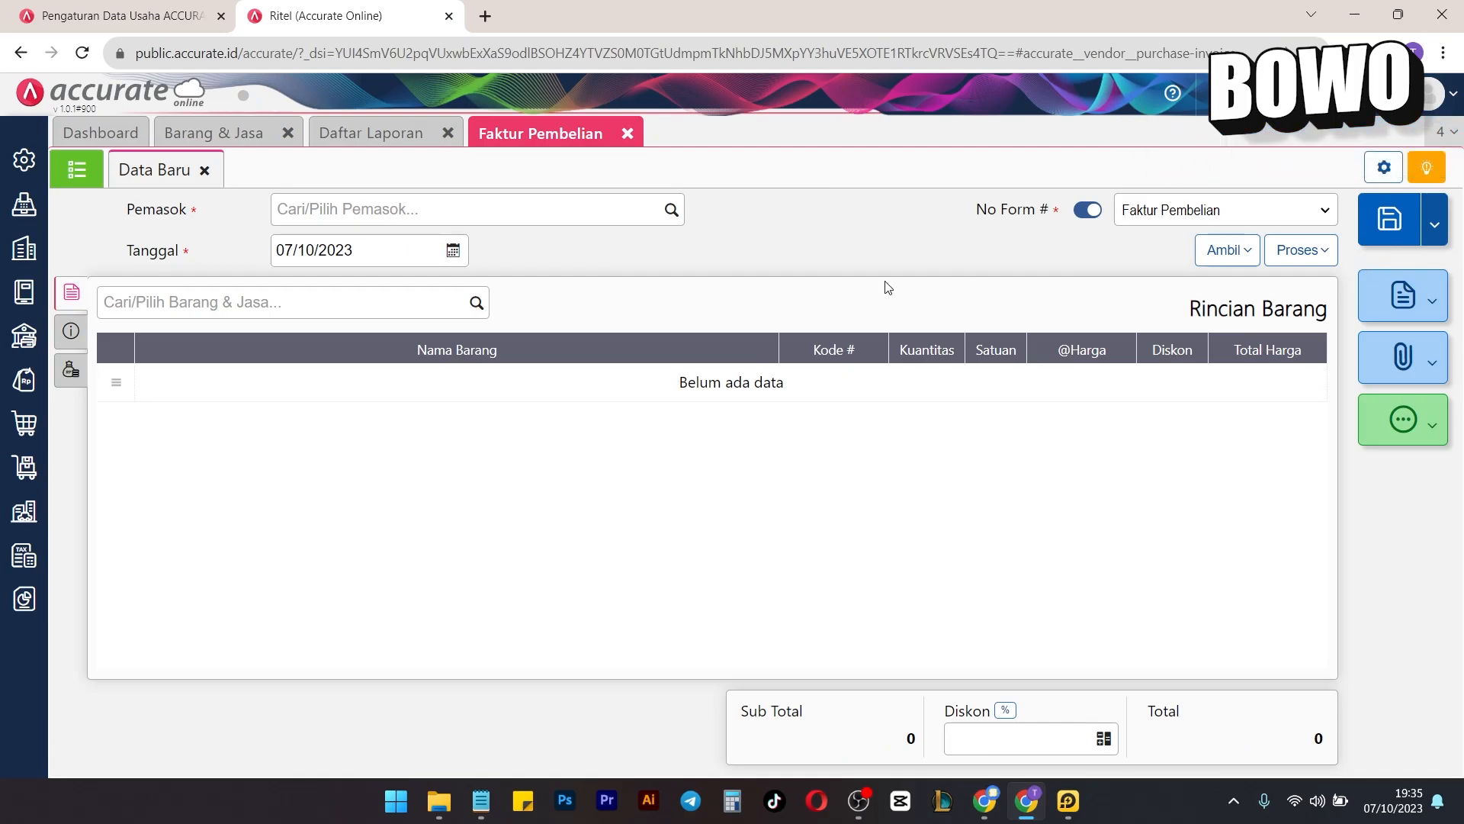
Generate the Faktur Belum Lunas report from the Utang category as of 07/10/2023 for the Kantor Pusat branch.
left_click(386, 136)
left_click(200, 177)
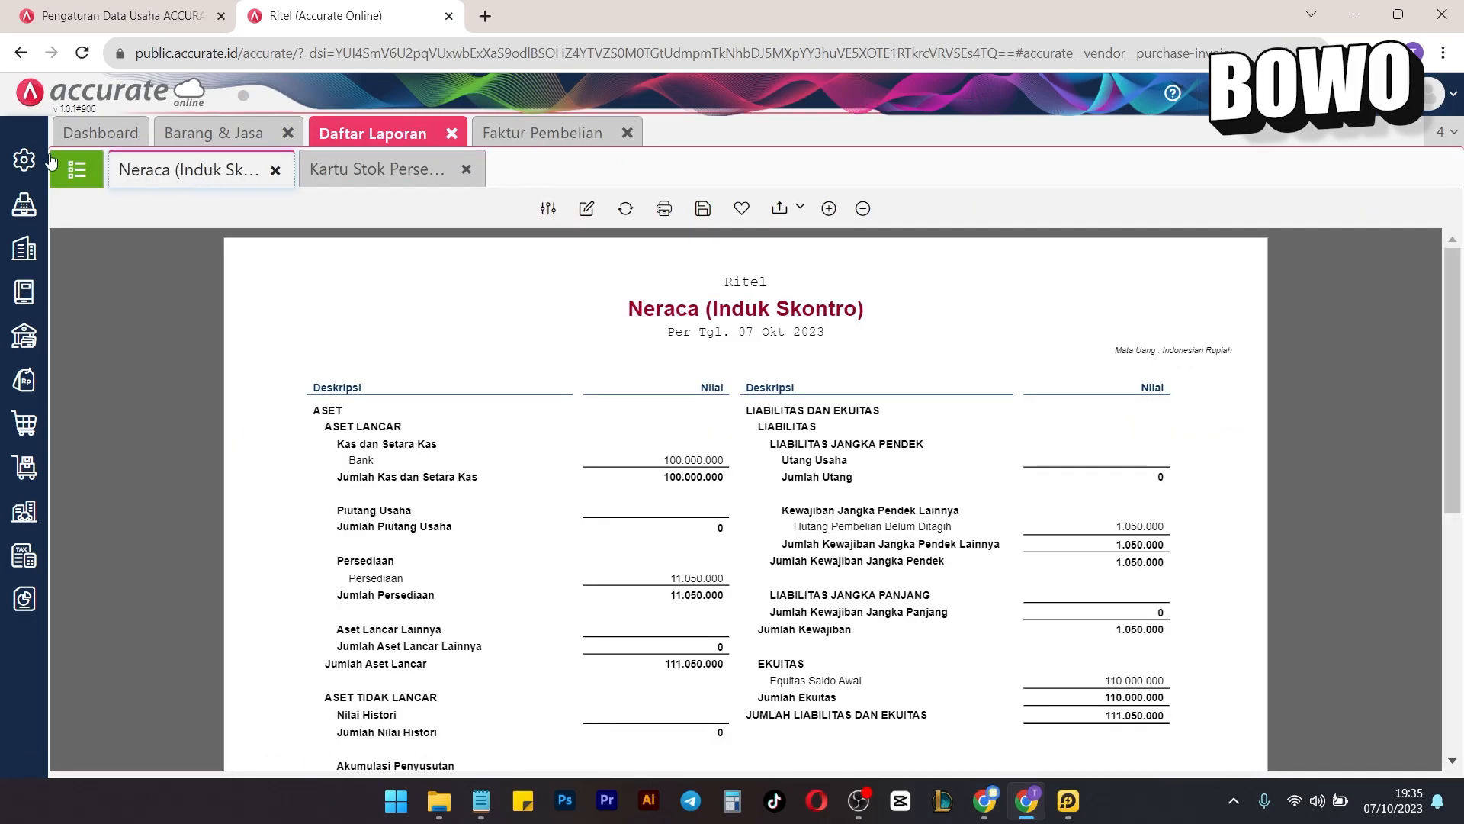
left_click(77, 169)
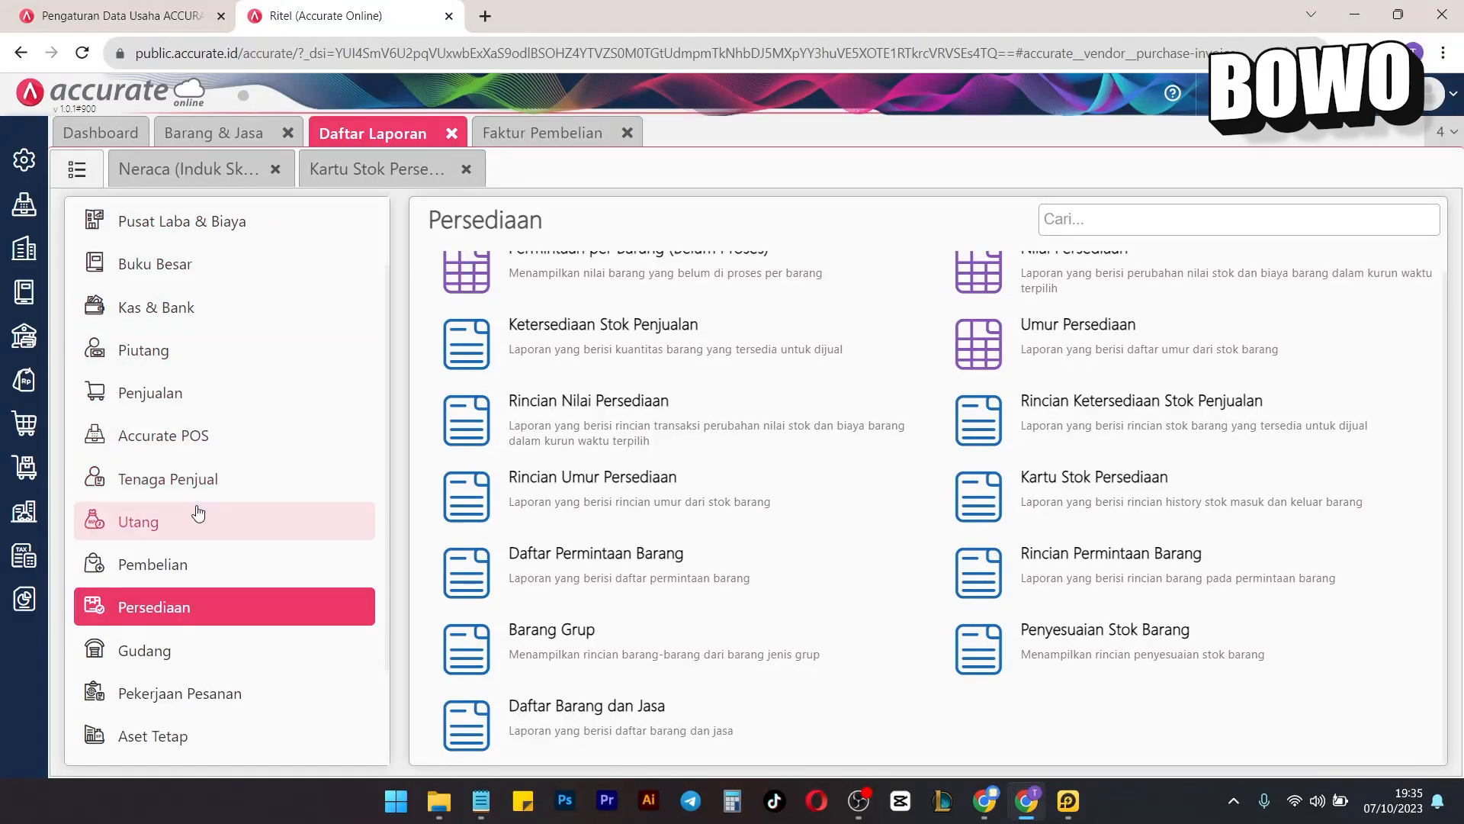
left_click(219, 517)
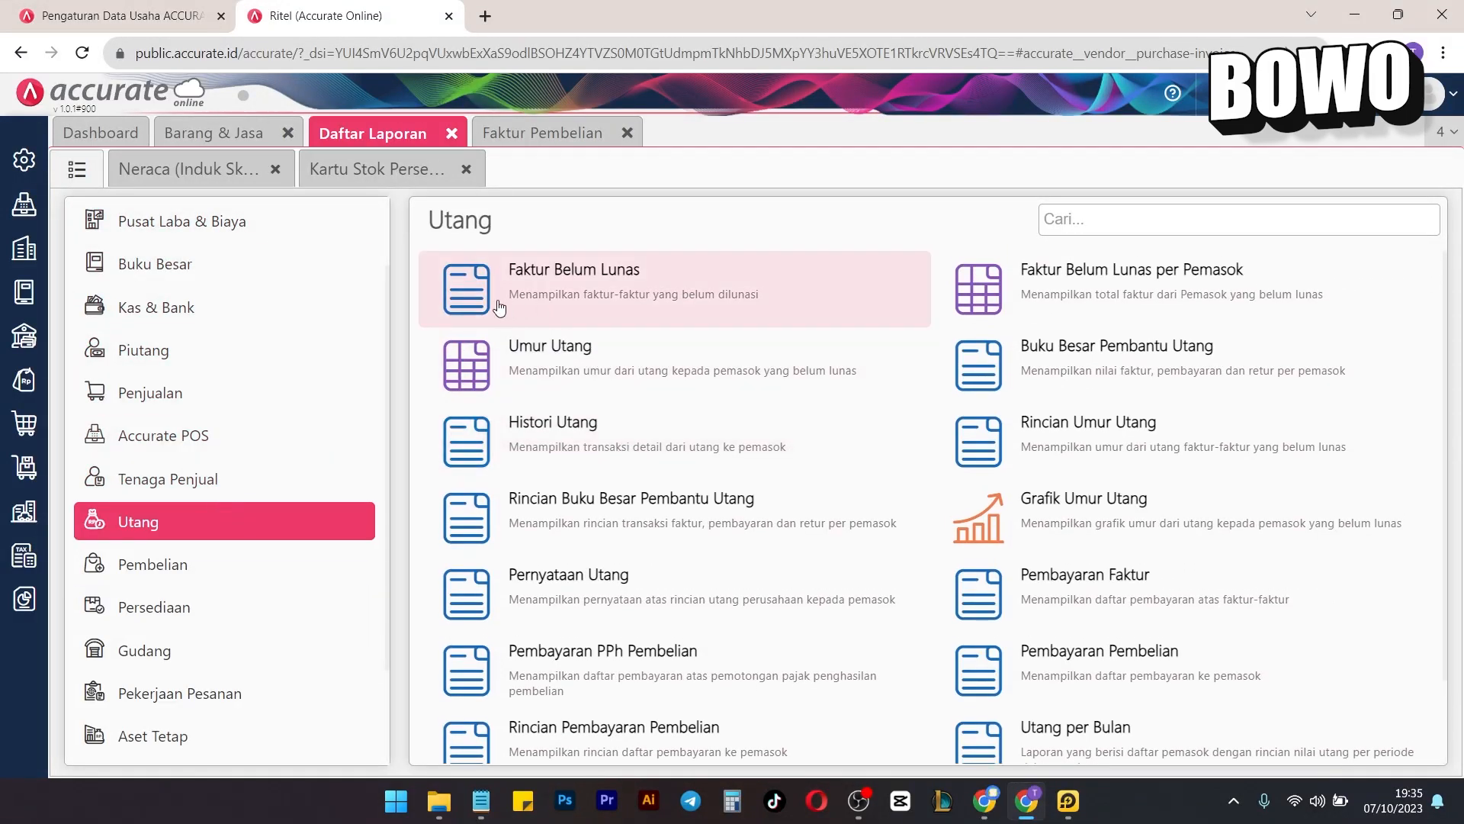
left_click(575, 276)
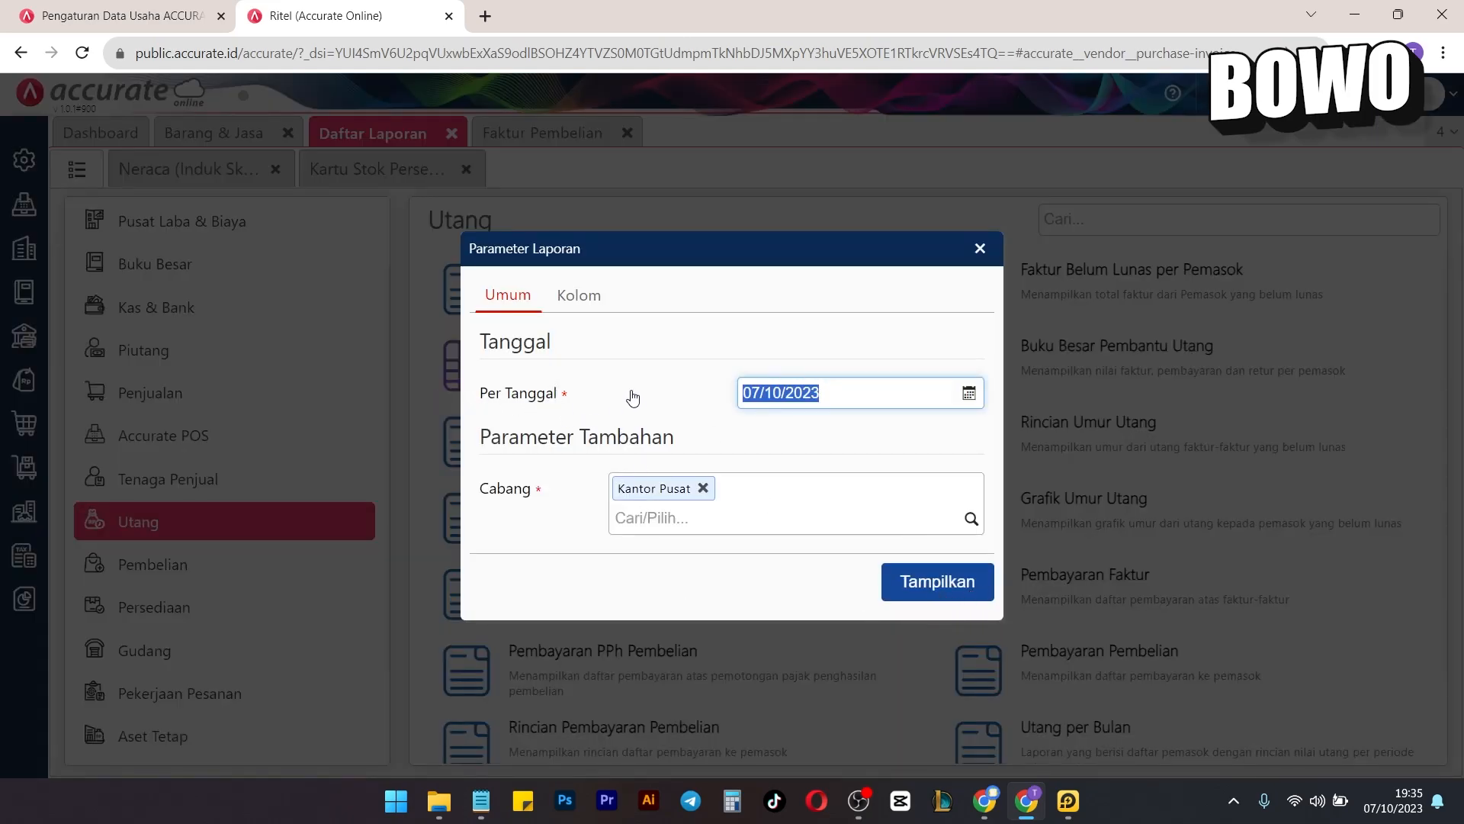
left_click(914, 583)
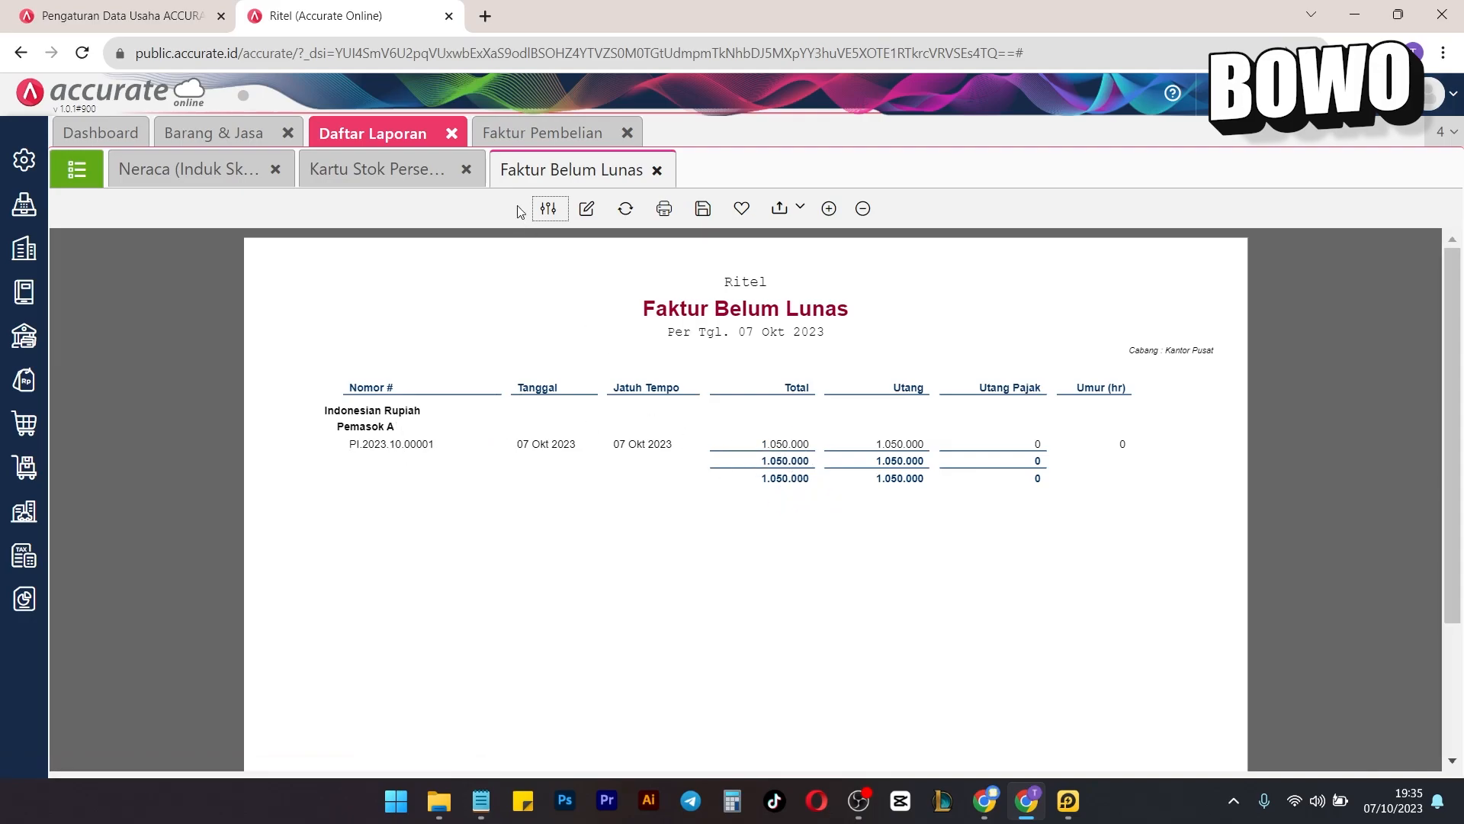
Check the saved invoice in the Faktur Pembelian list and refresh the Neraca (Induk Skontro) report to examine the payables.
left_click(520, 135)
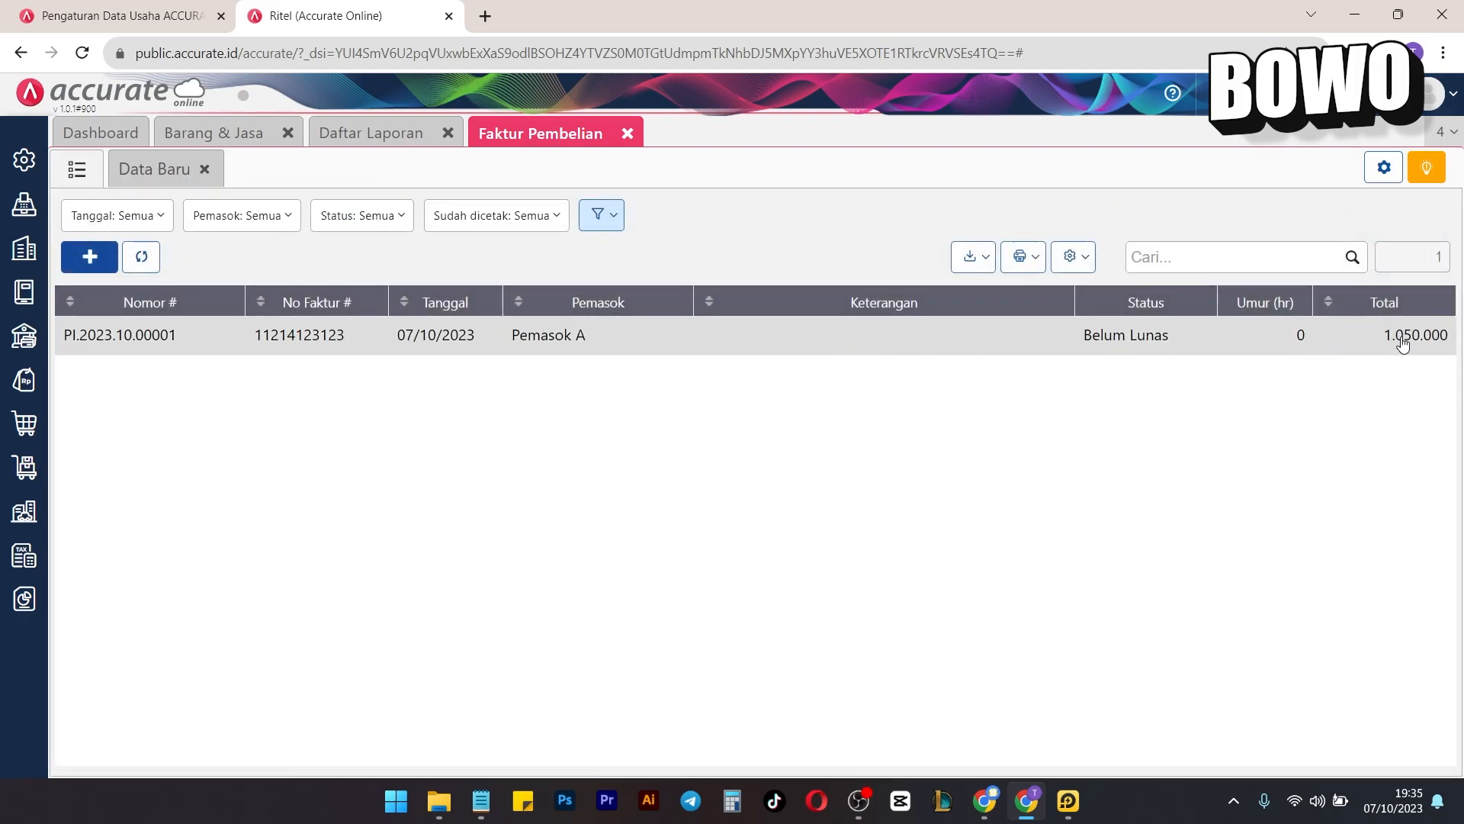
left_click(370, 133)
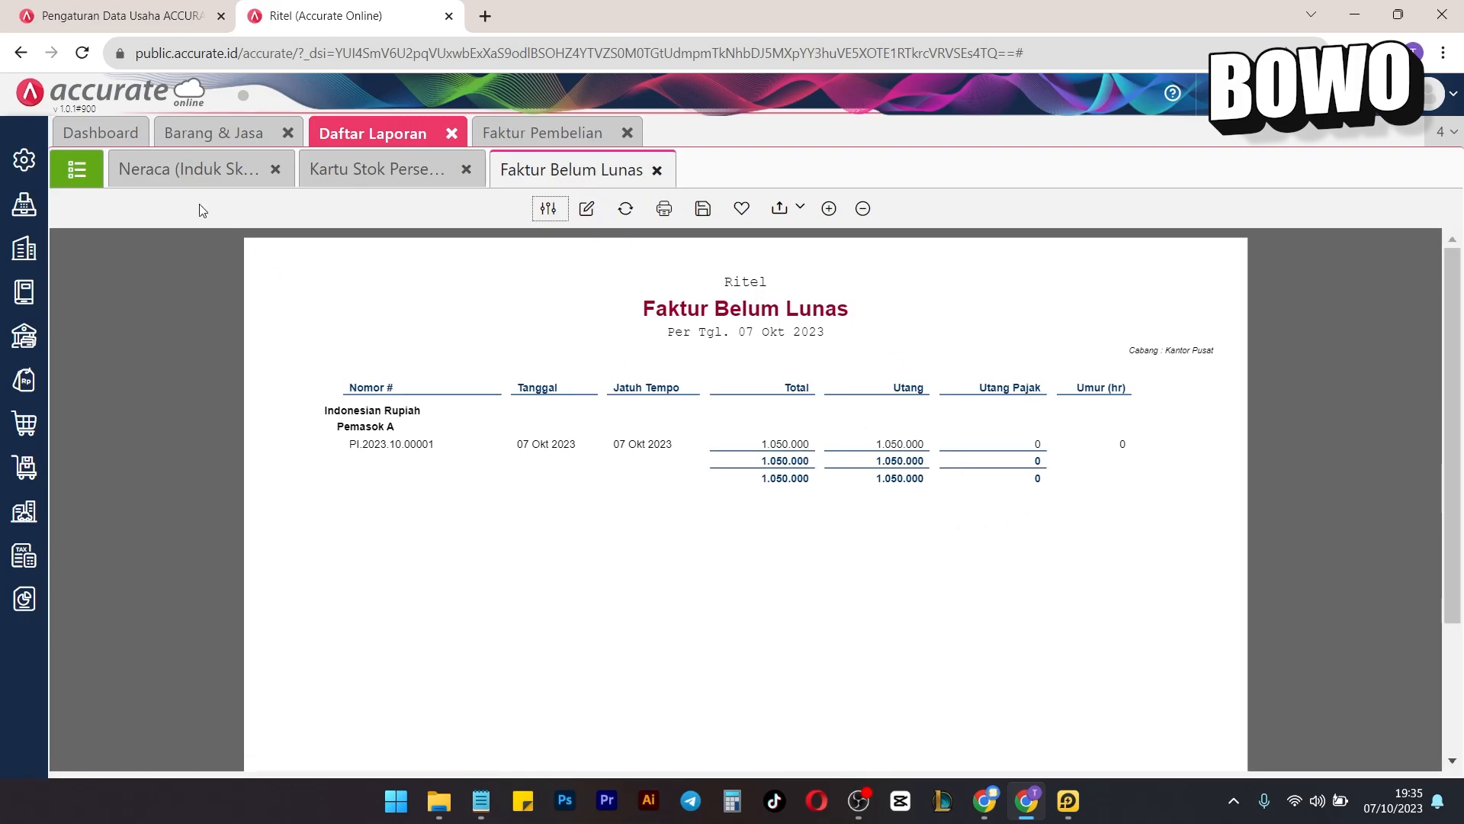
left_click(176, 170)
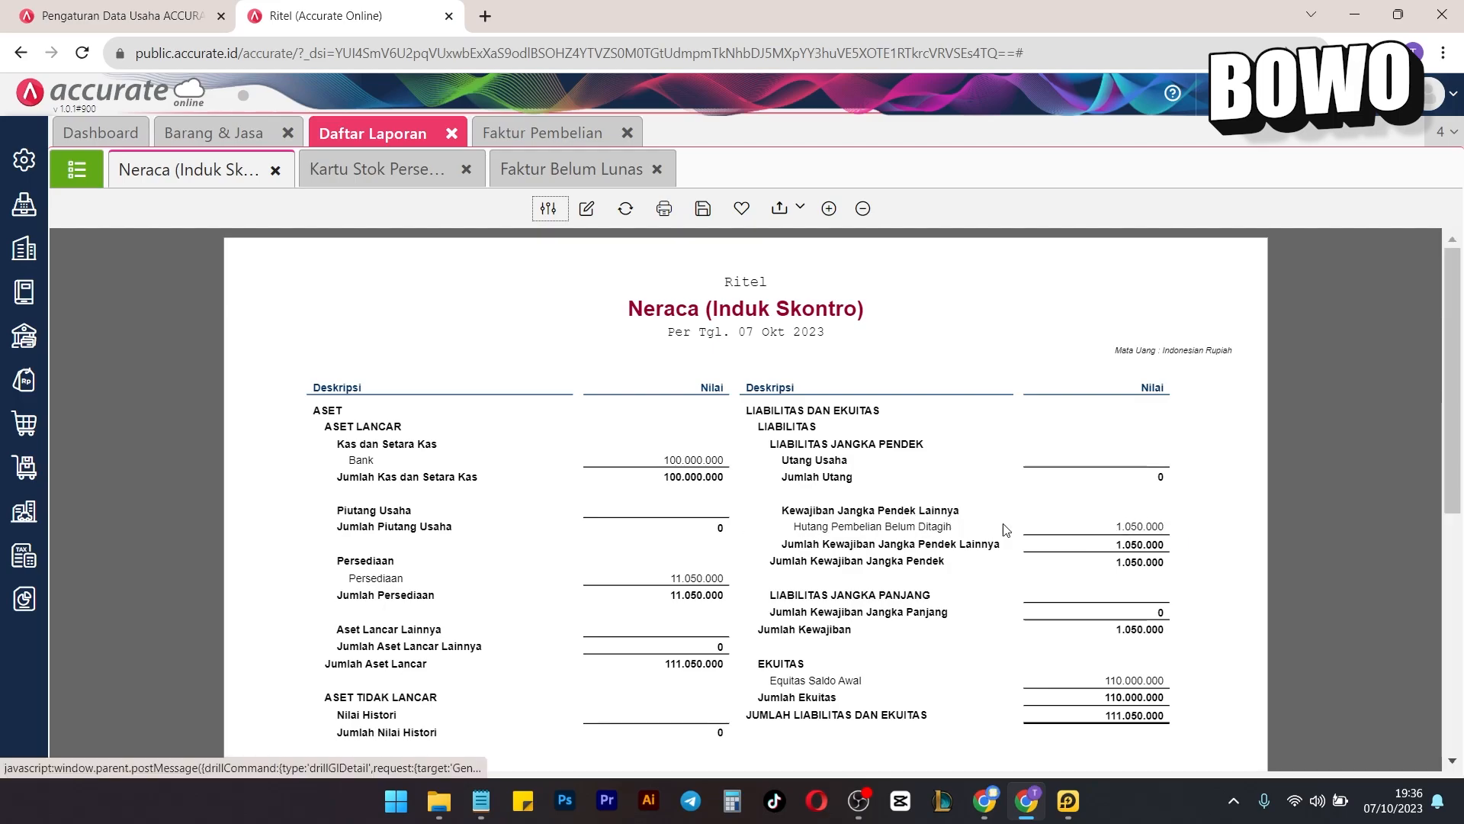
left_click(625, 209)
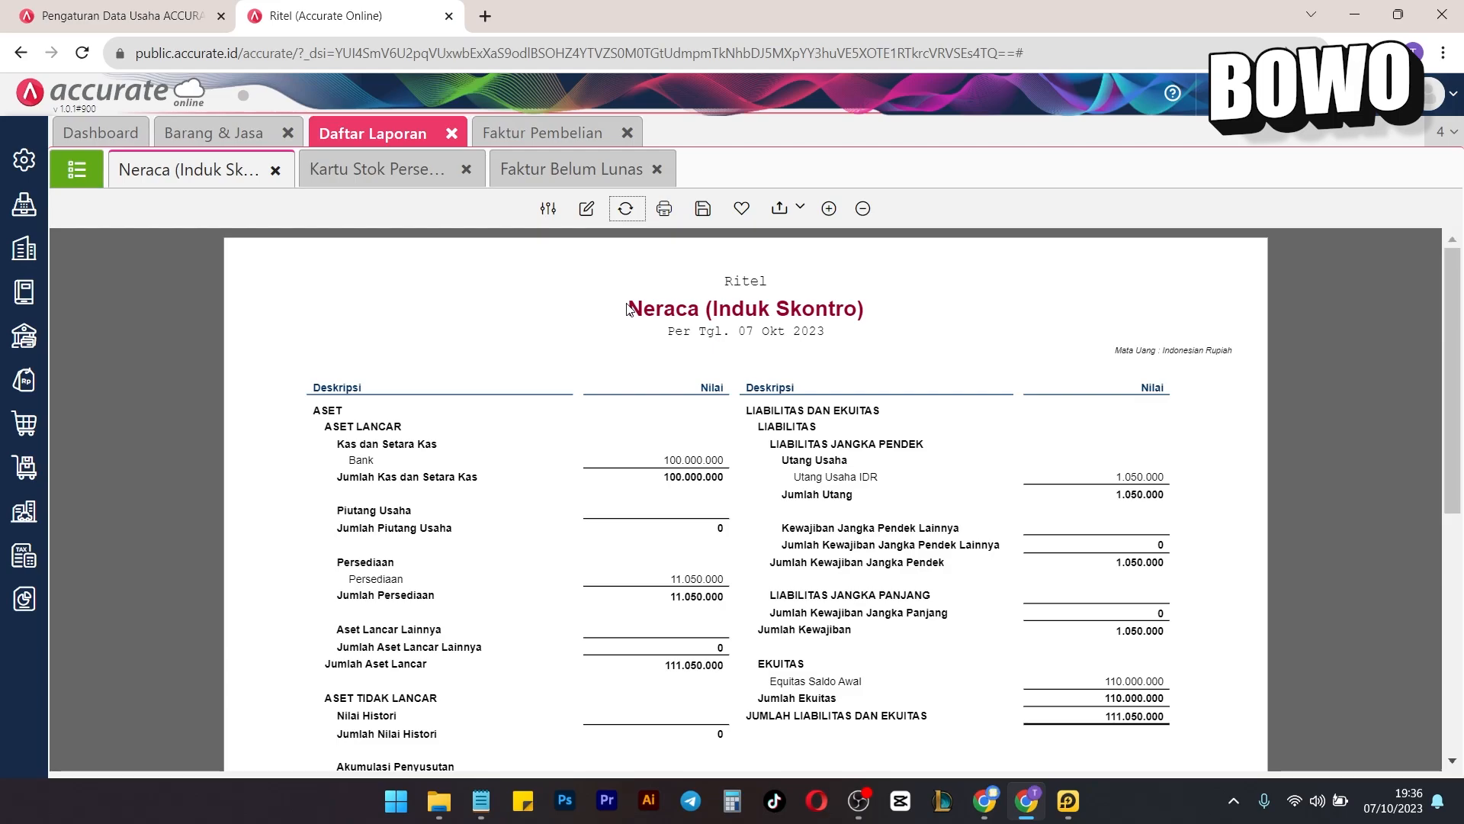
Close the Faktur Pembelian page and start a new purchase payment (Pembayaran Pembelian).
left_click(525, 133)
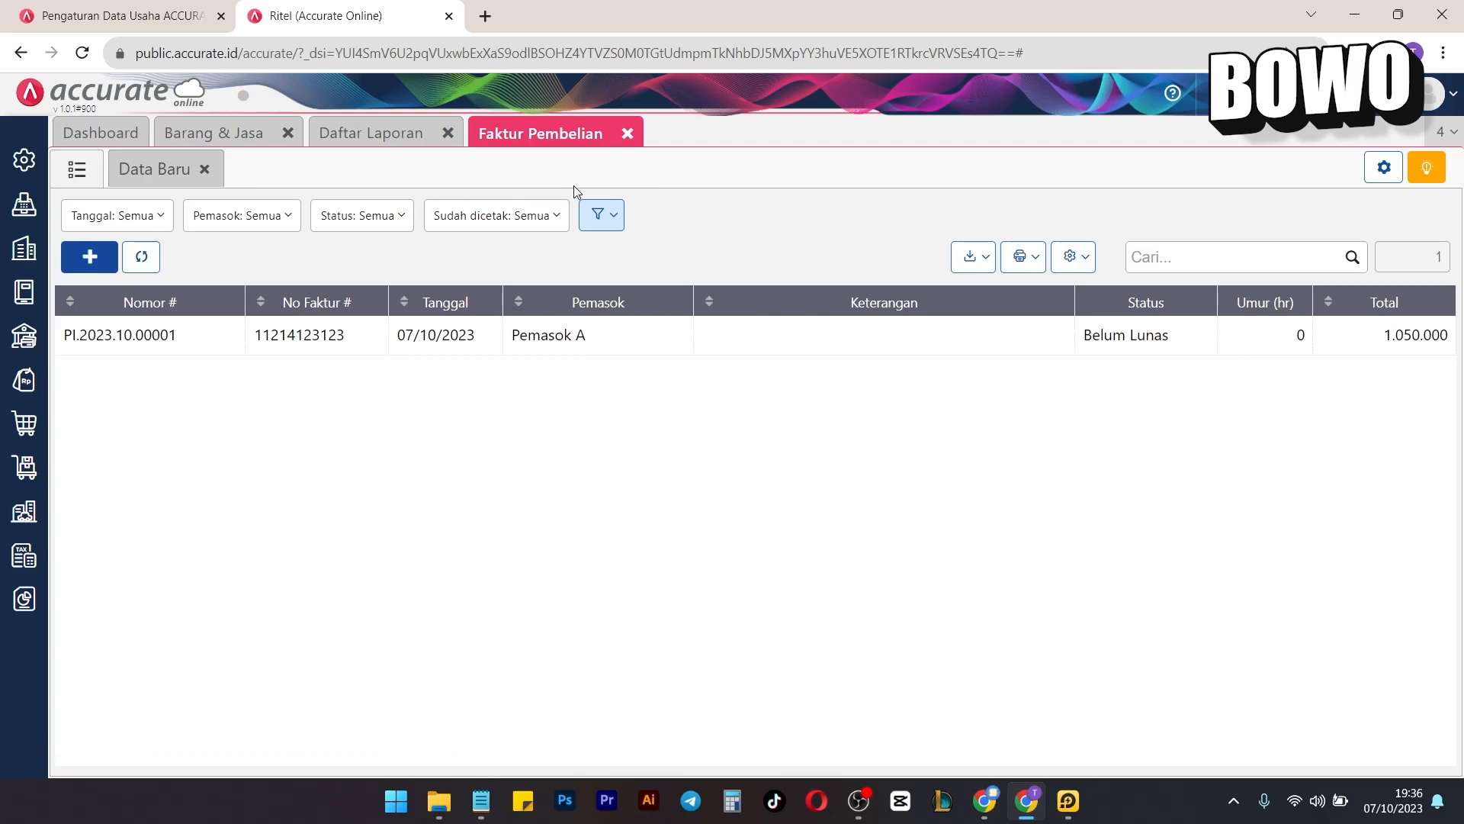
left_click(628, 134)
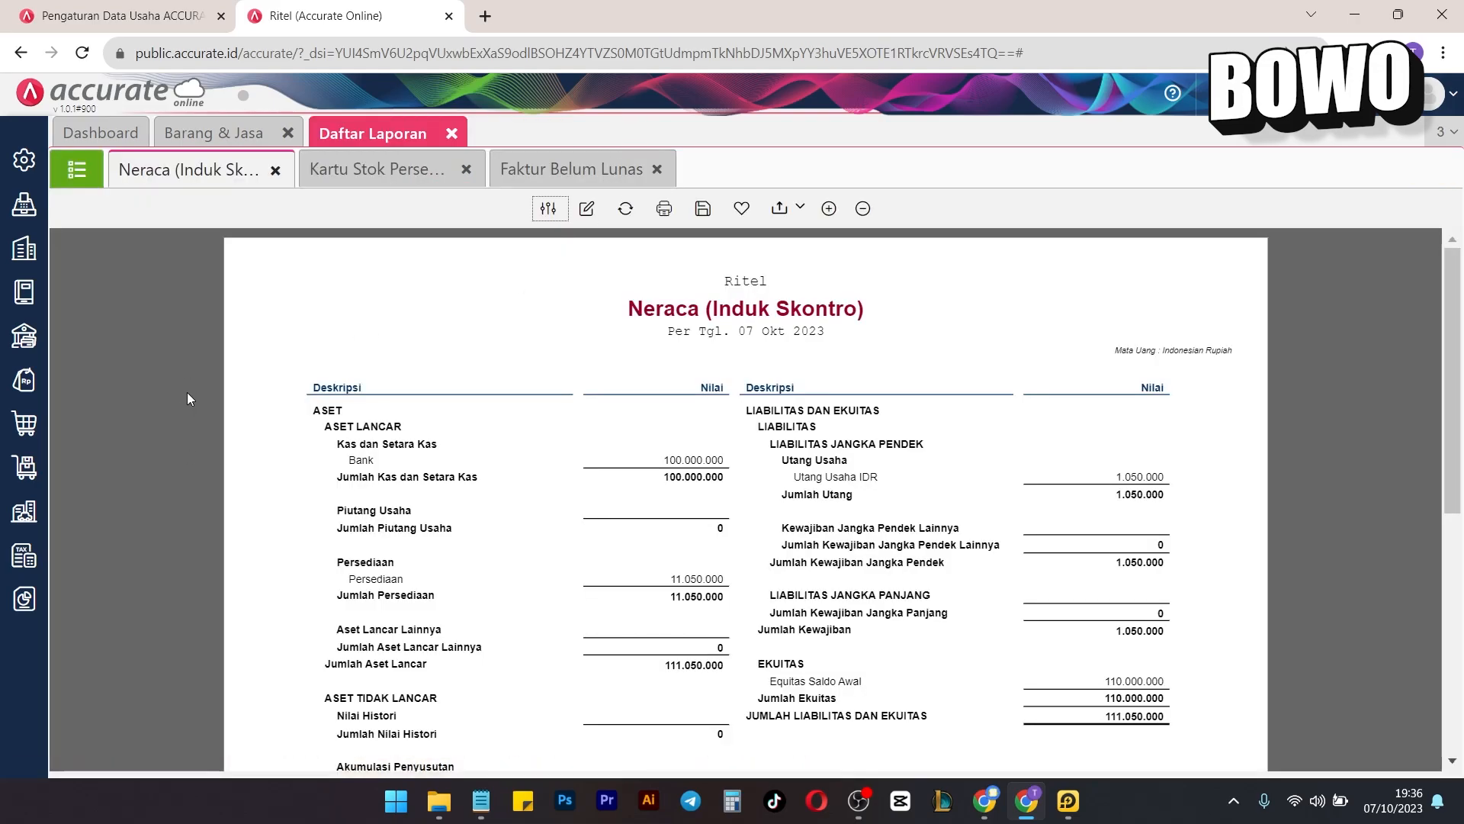
left_click(24, 424)
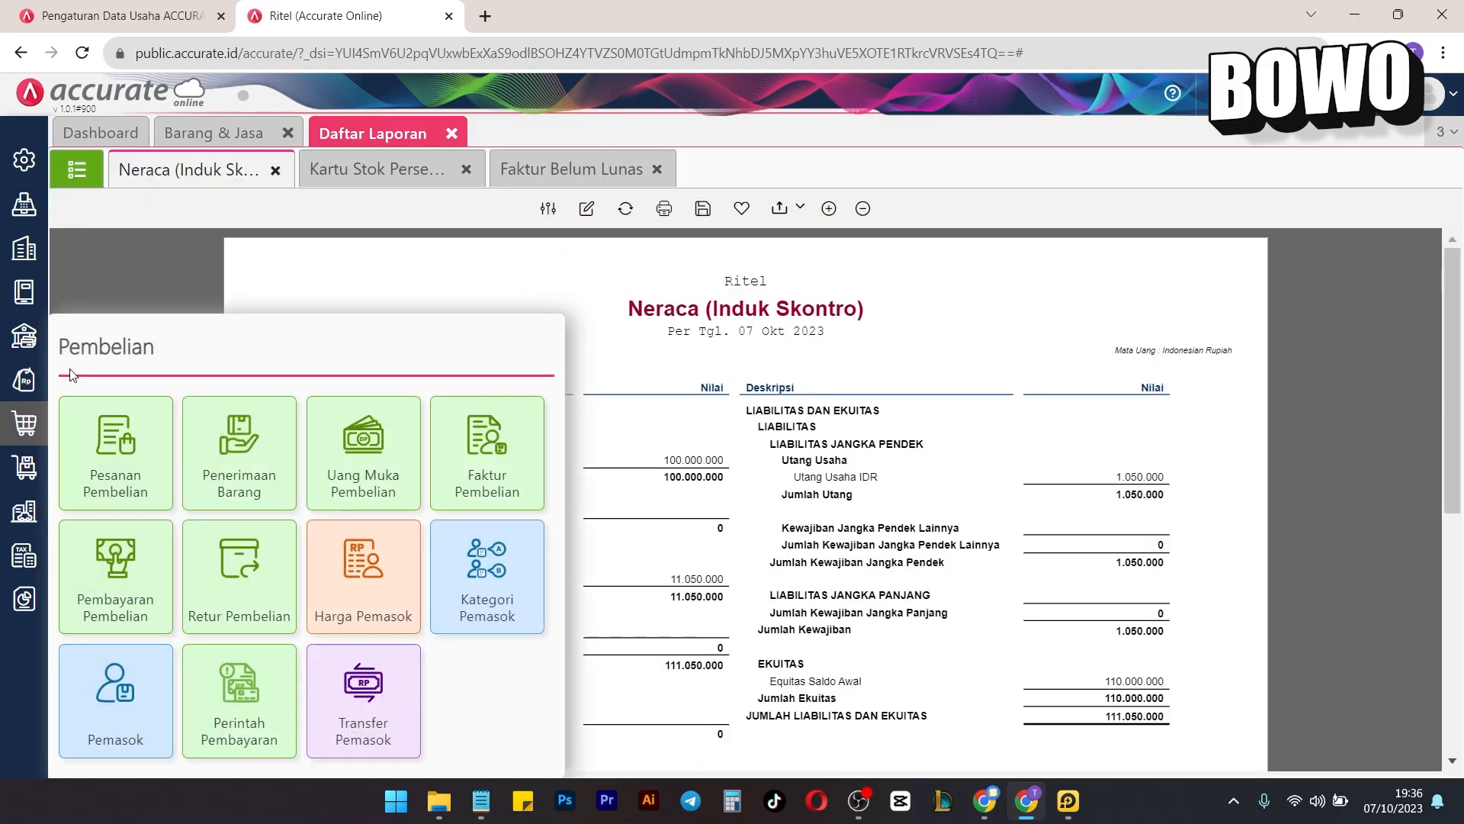
left_click(128, 594)
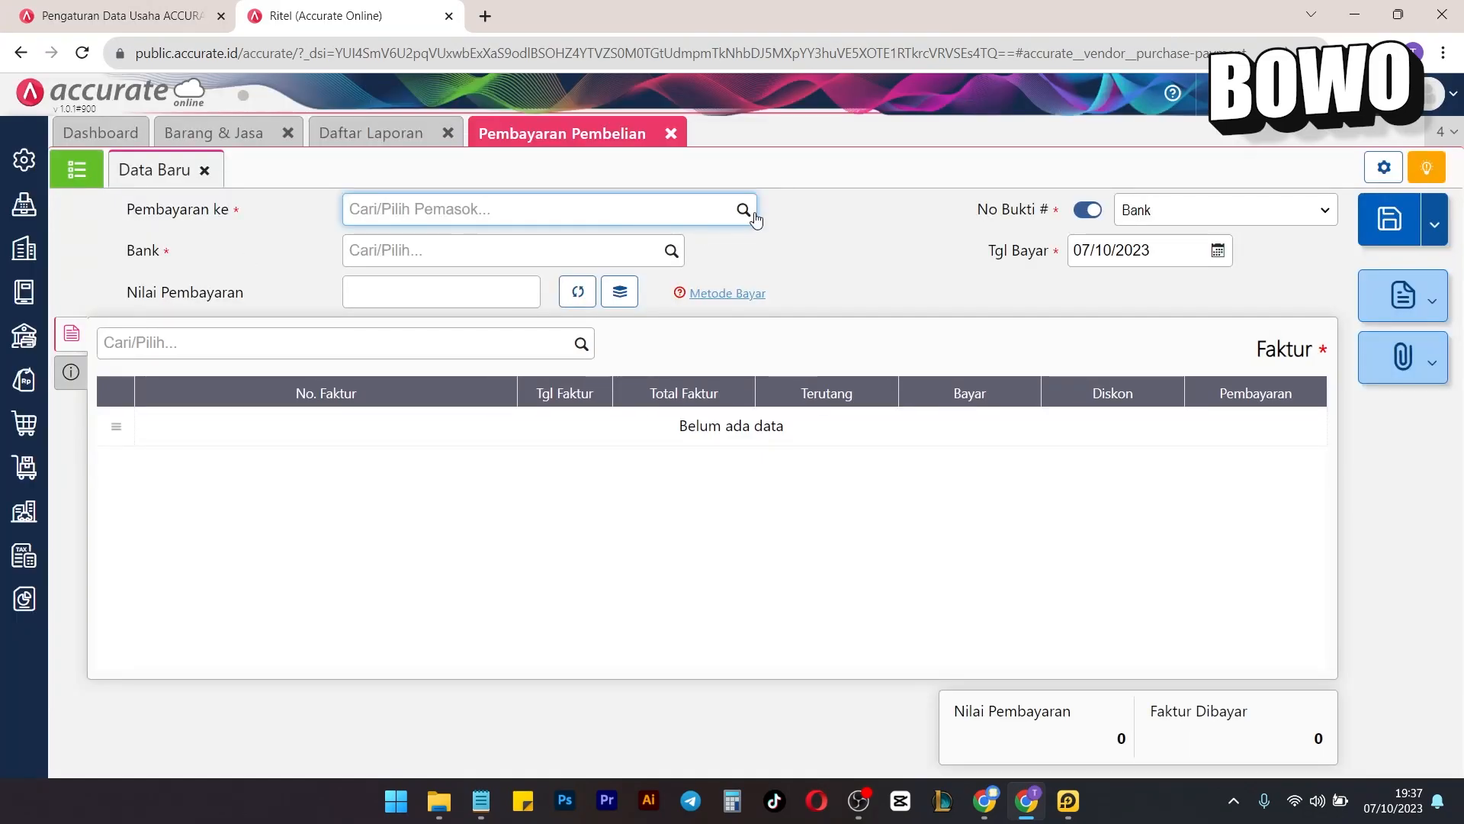
left_click(744, 210)
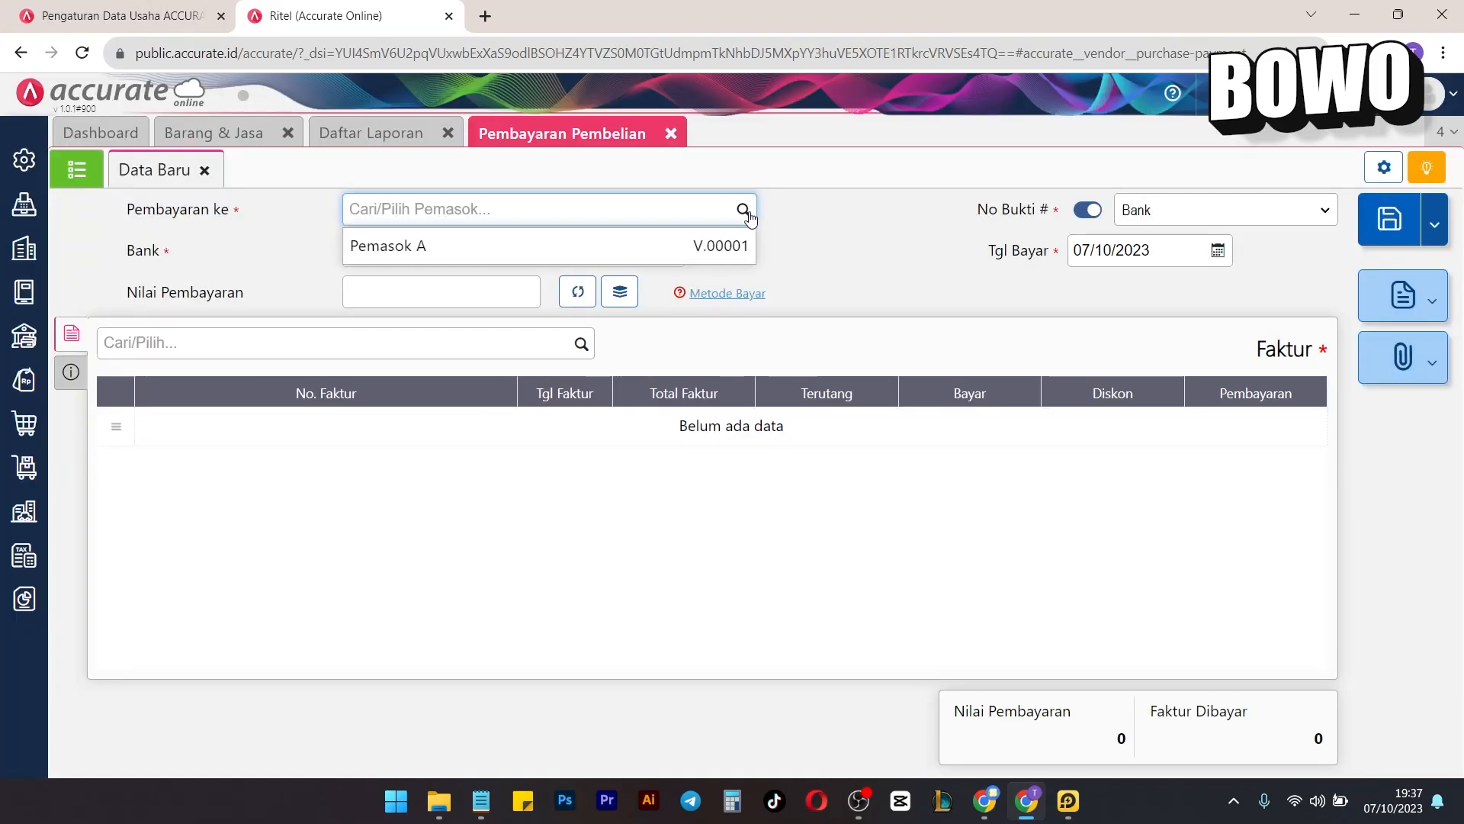
left_click(565, 245)
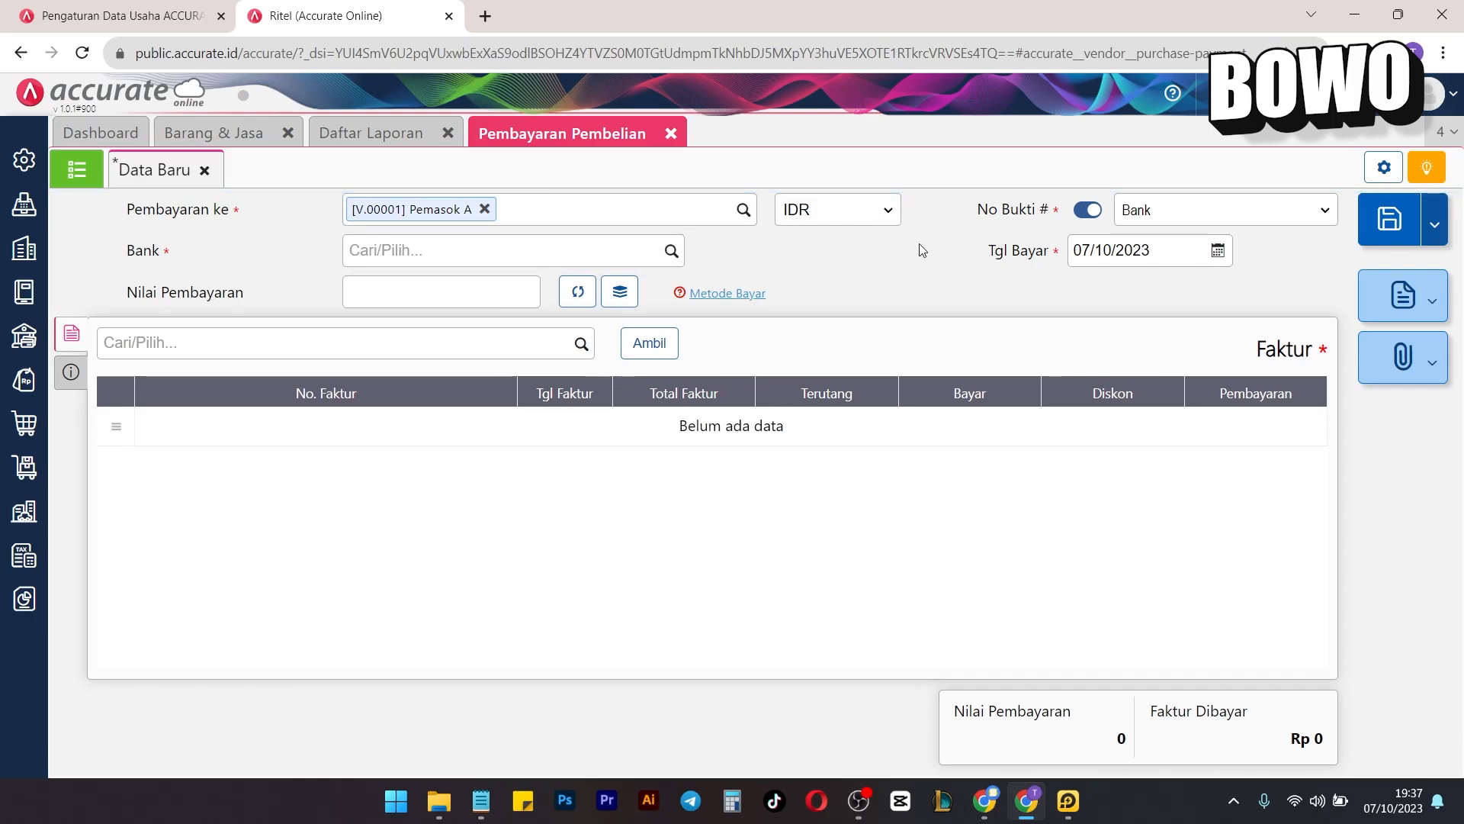
left_click(671, 251)
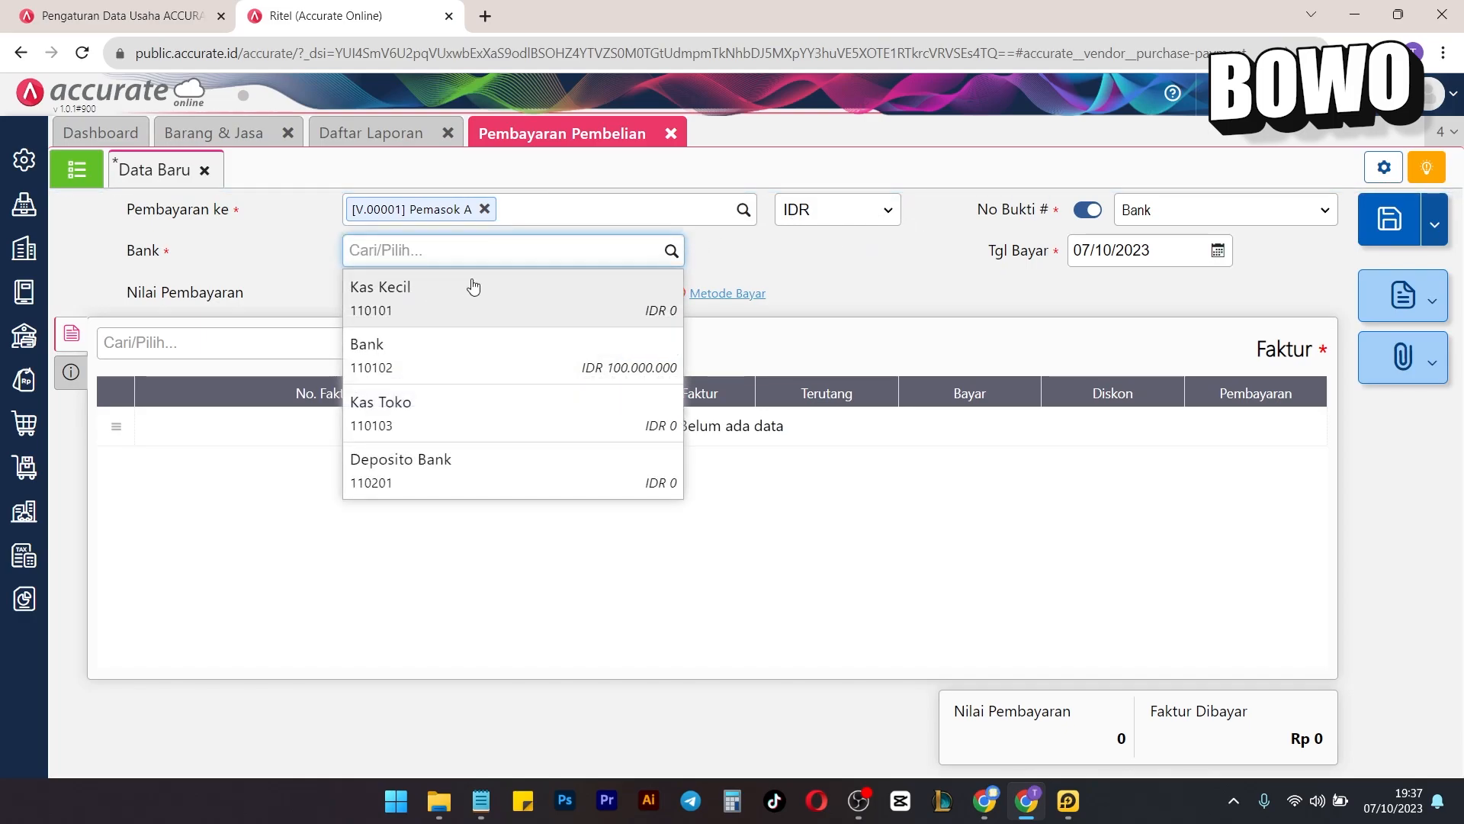
left_click(489, 372)
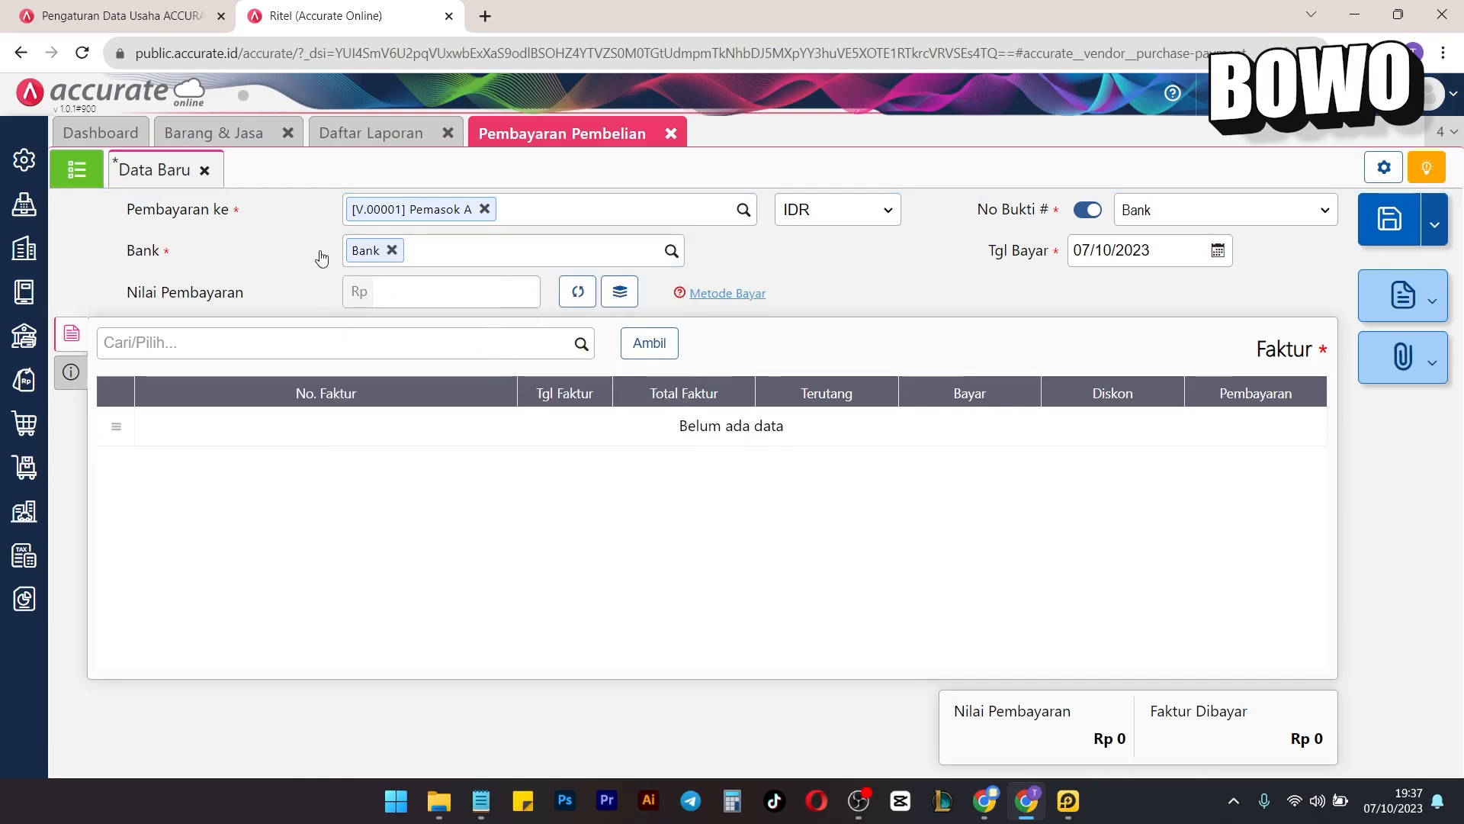
left_click(392, 250)
left_click(672, 250)
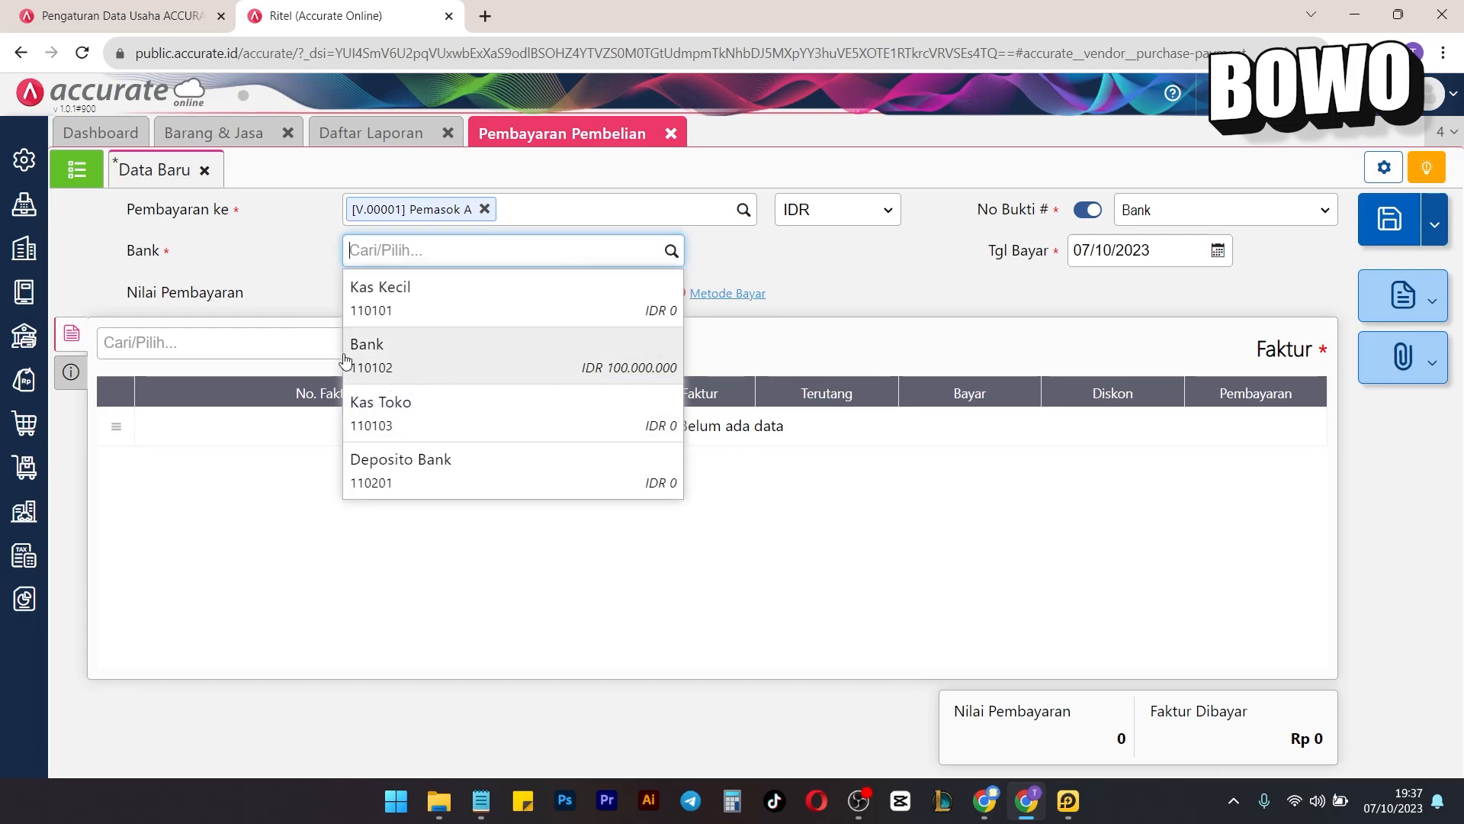
left_click(388, 368)
left_click(659, 344)
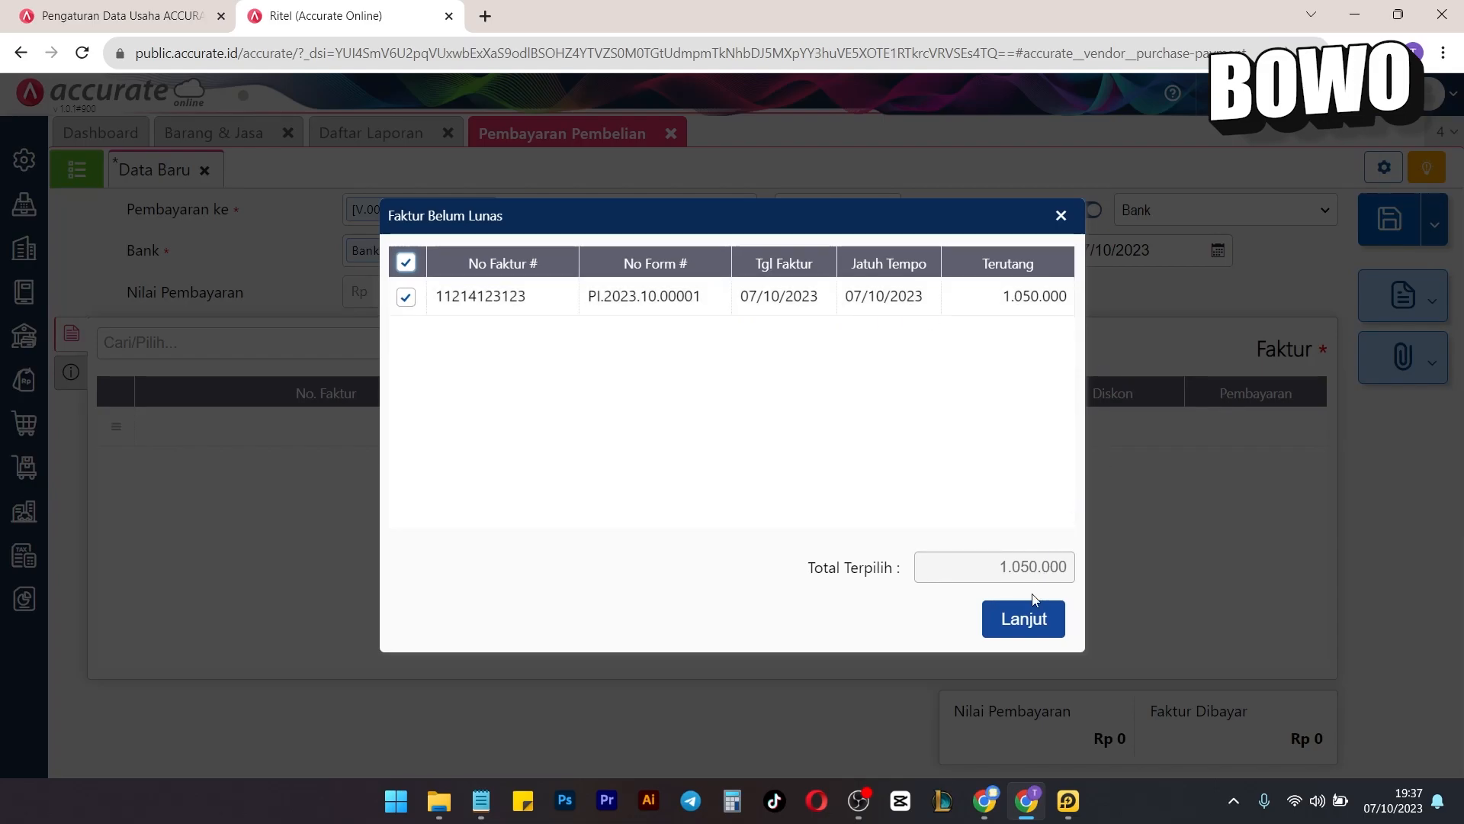
left_click(1019, 620)
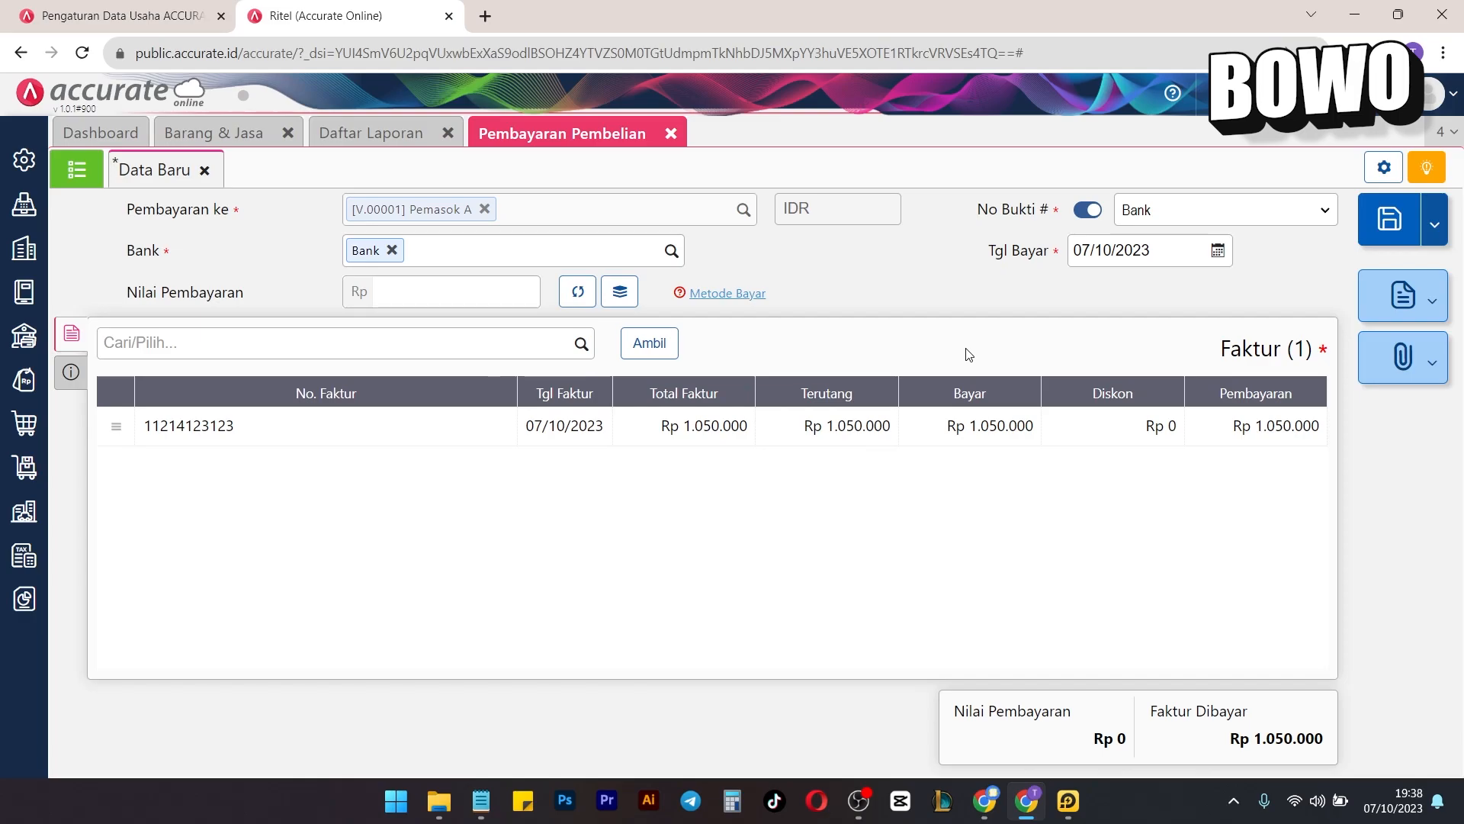
Set the invoice's paid amount (Bayar) to Rp 500.000, fill Nilai Pembayaran with the matching total, and save the payment.
left_click(848, 432)
left_click_drag(883, 444, 987, 450)
type("500")
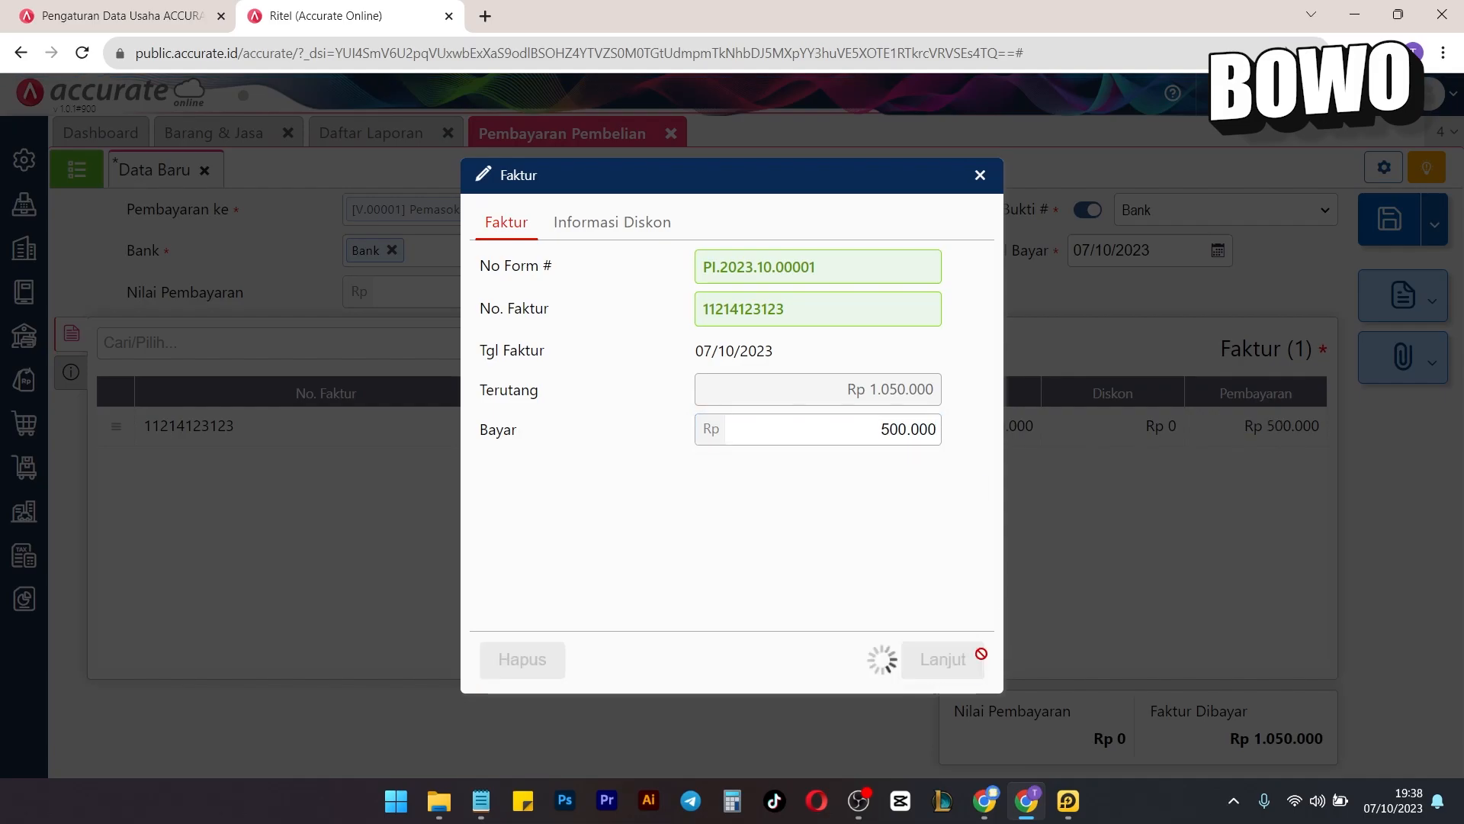
left_click(943, 658)
left_click(579, 299)
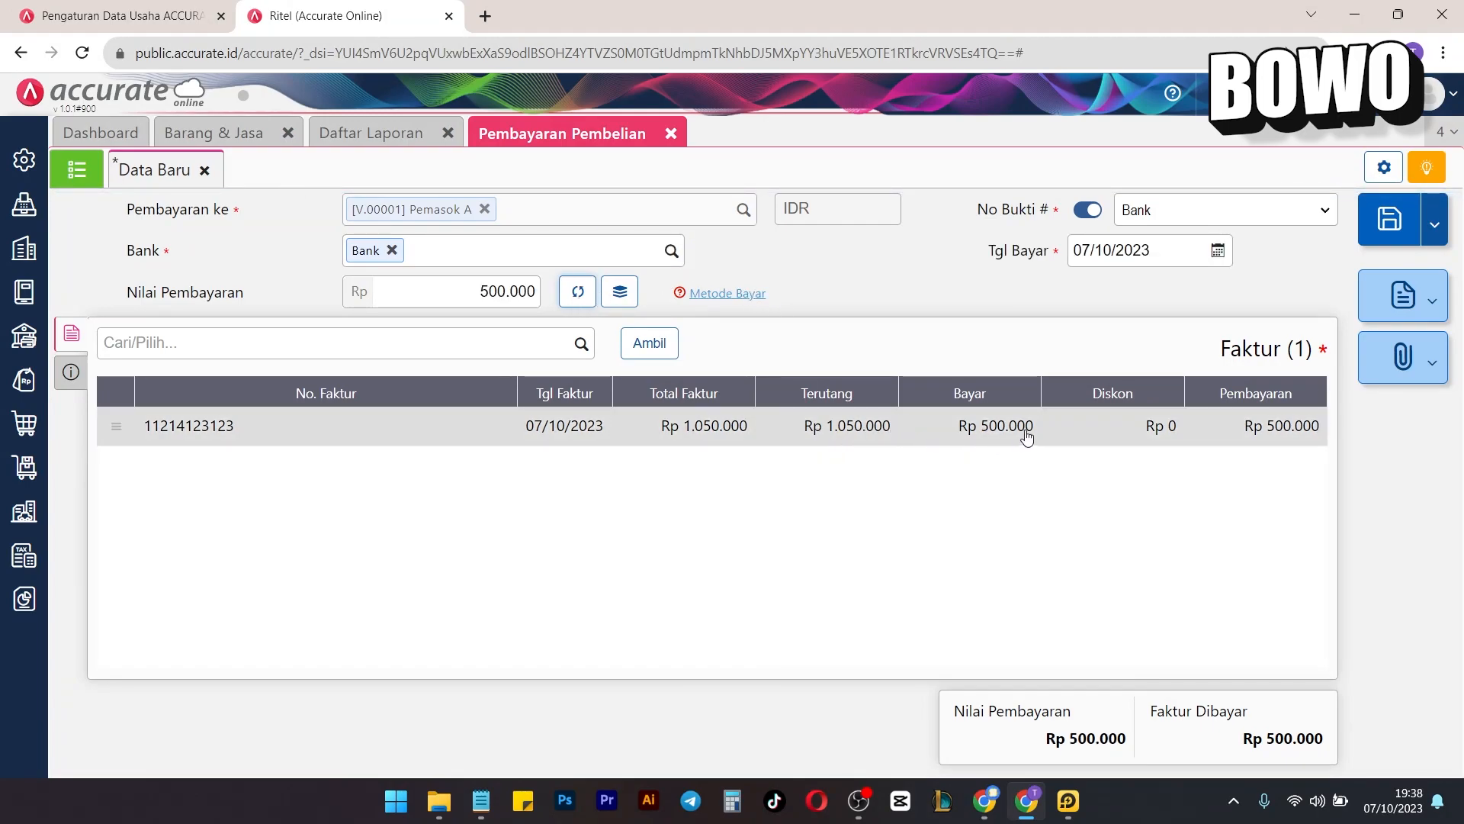
left_click(1377, 243)
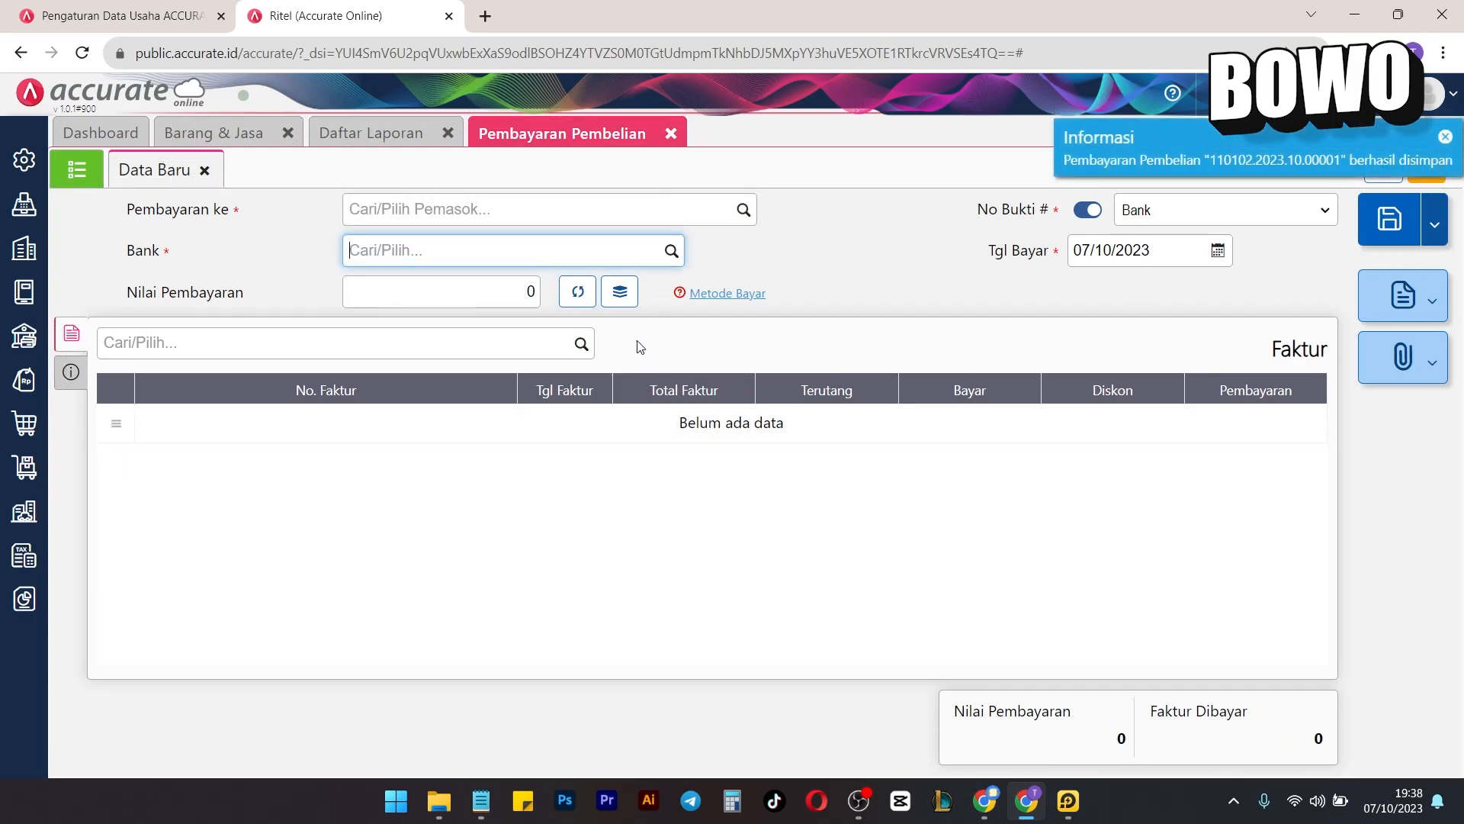
Refresh the Neraca (Induk Skontro) and Faktur Belum Lunas reports and examine the partial payment's effect on bank and payables.
left_click(383, 133)
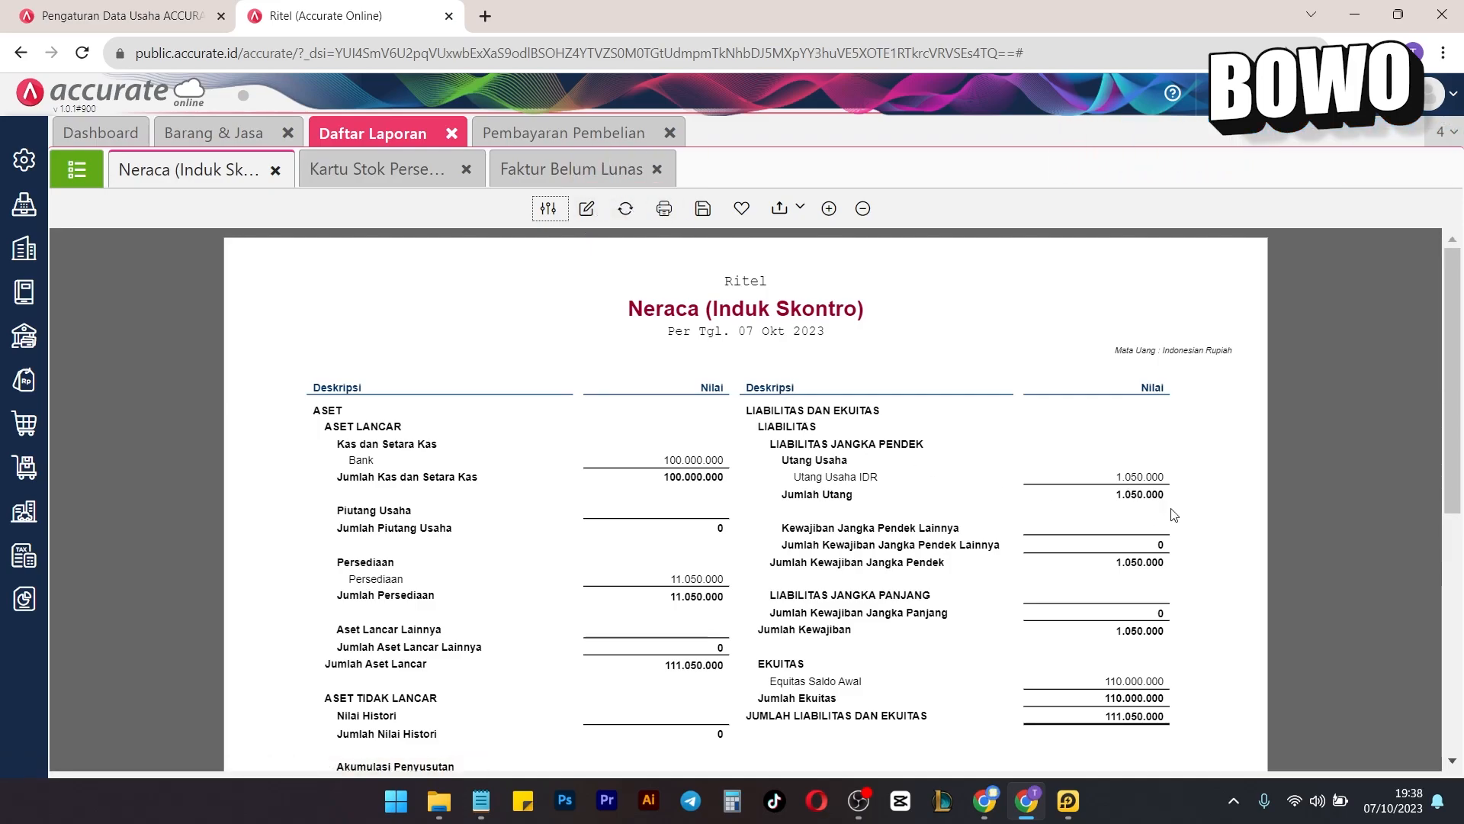
left_click(624, 210)
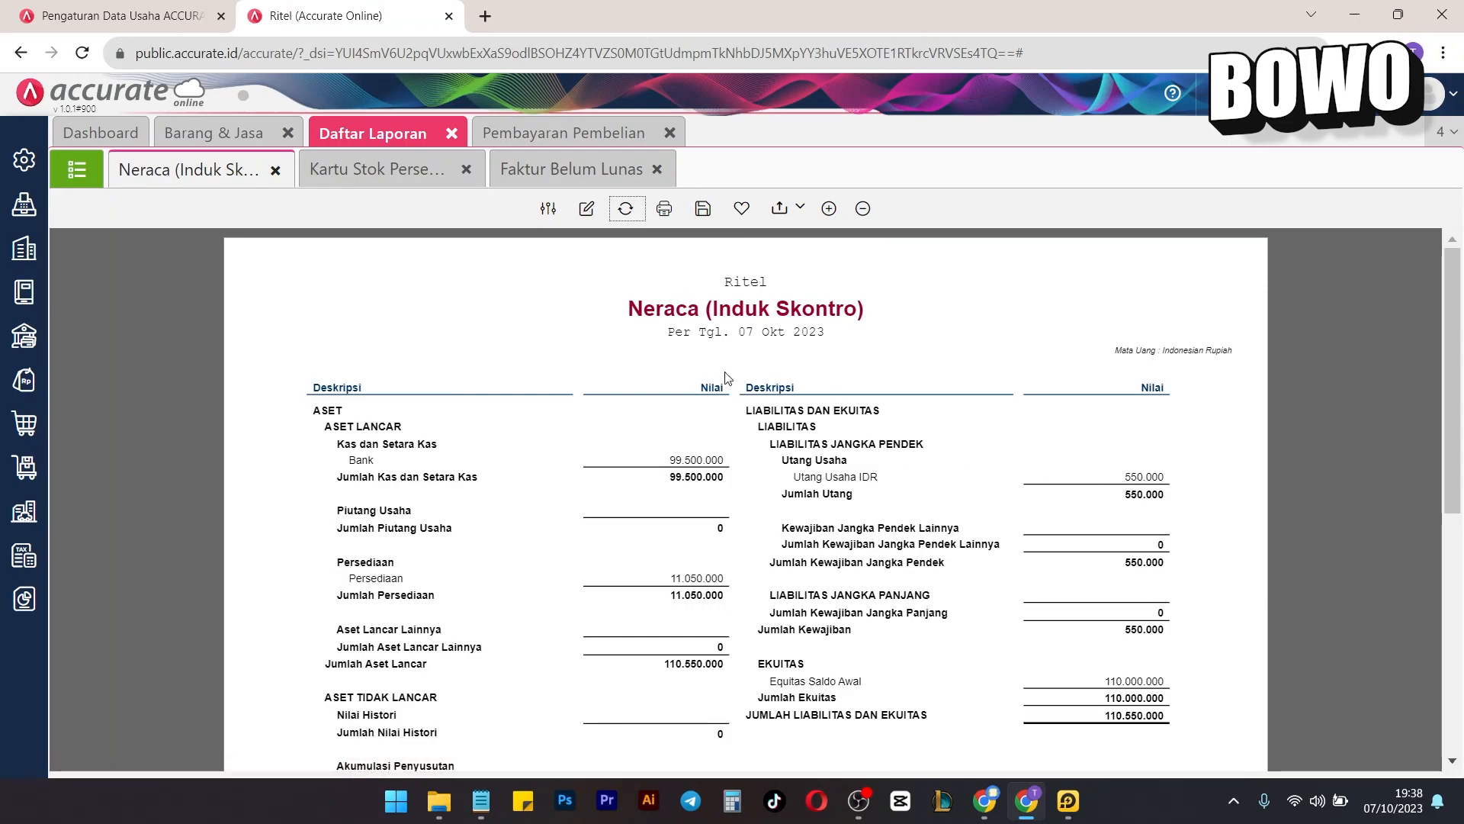
left_click(530, 161)
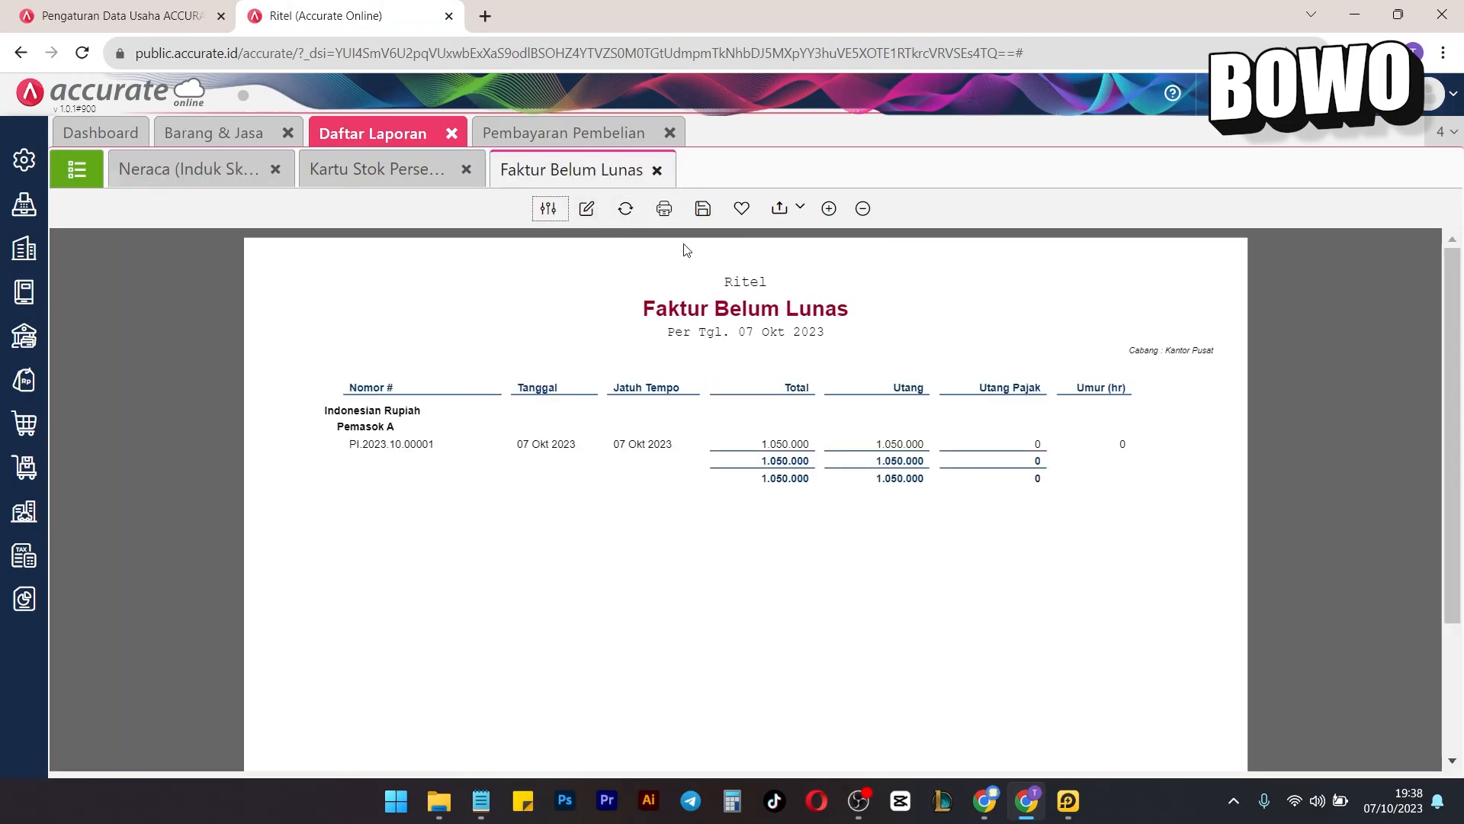
left_click(637, 208)
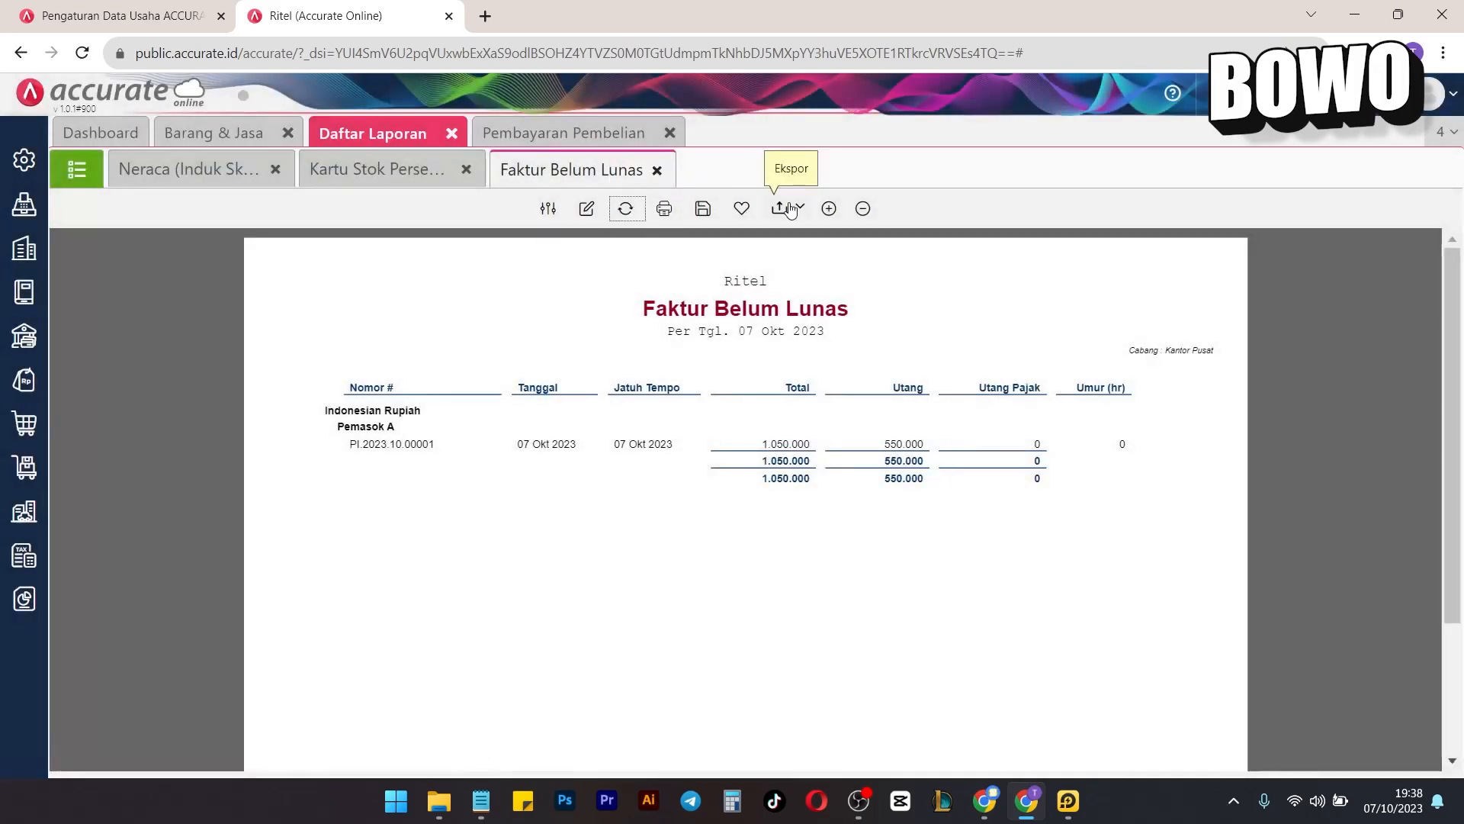
left_click_drag(770, 413, 904, 449)
left_click(923, 543)
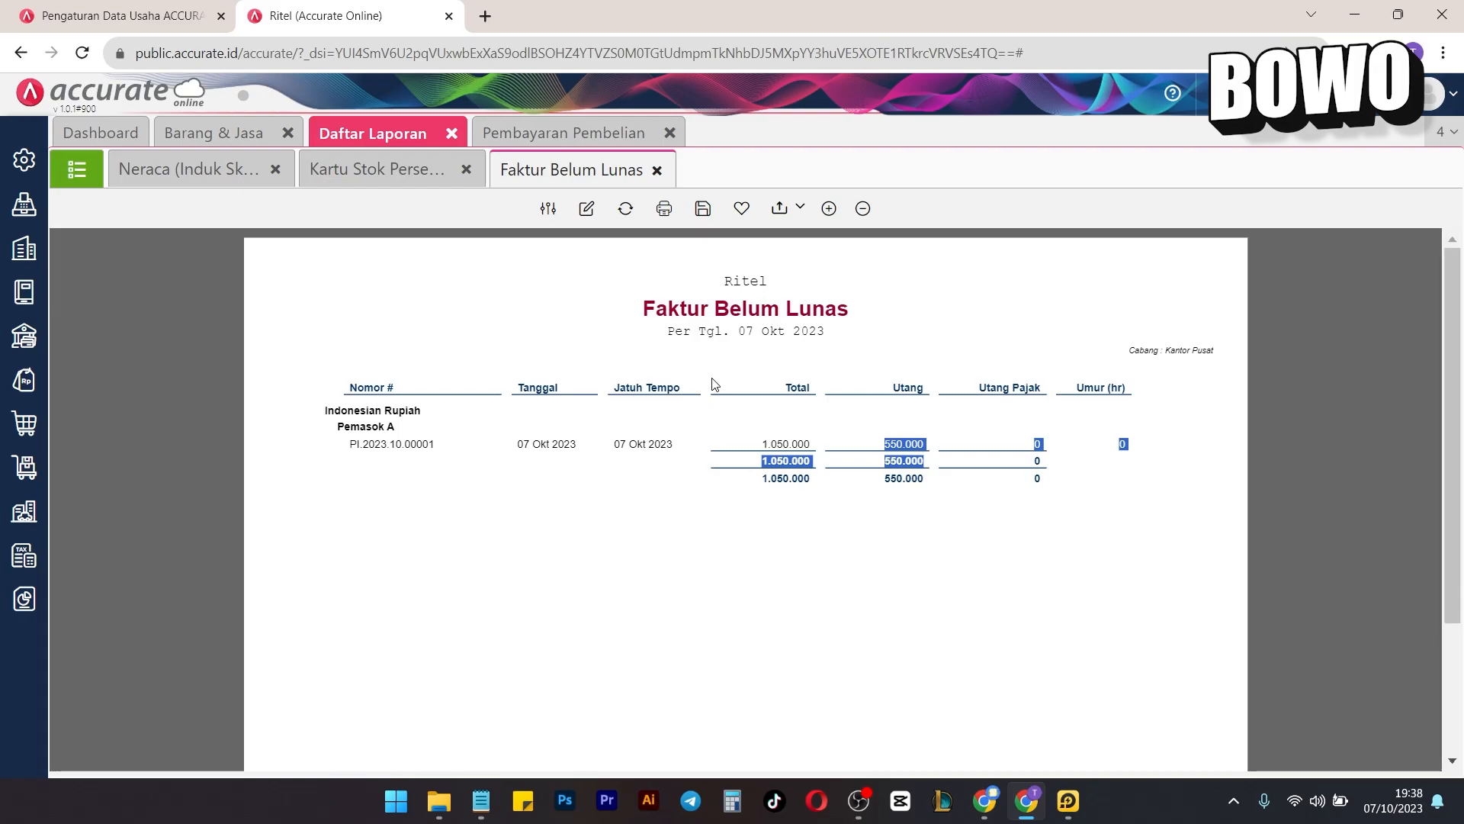
left_click(537, 135)
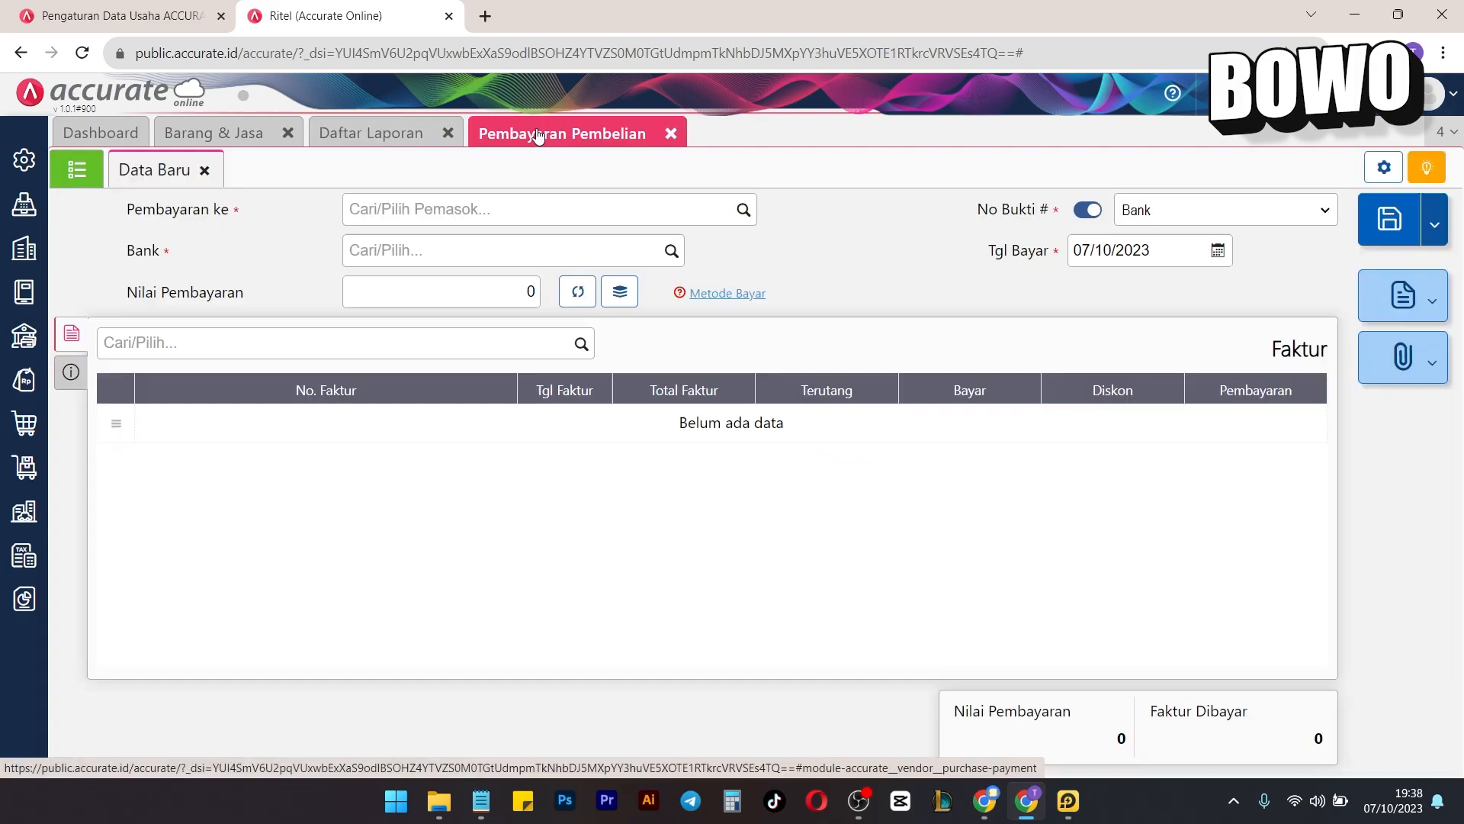
left_click(743, 209)
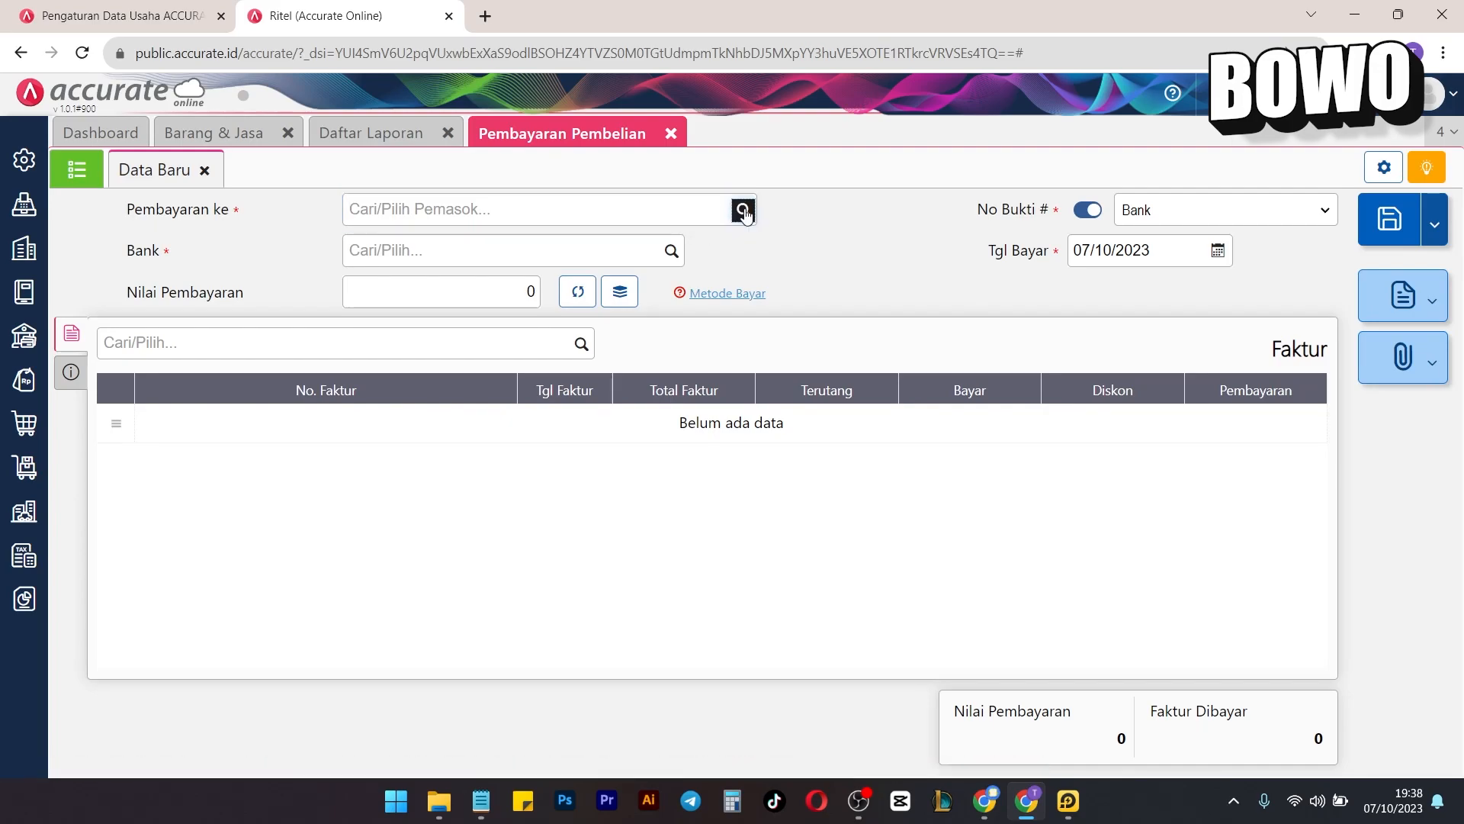
left_click(518, 264)
left_click(671, 251)
left_click(530, 355)
left_click(652, 336)
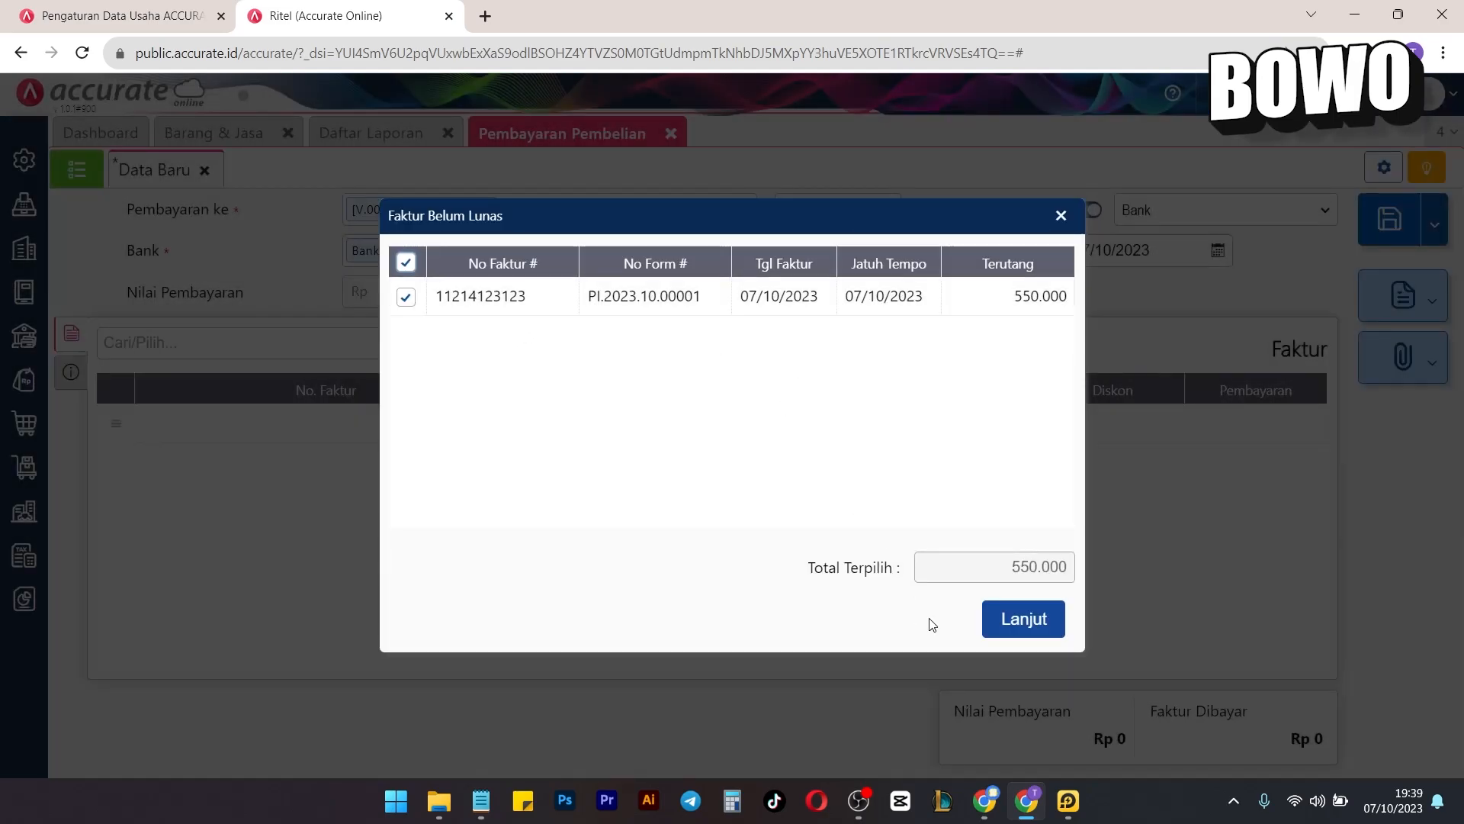
left_click(1010, 620)
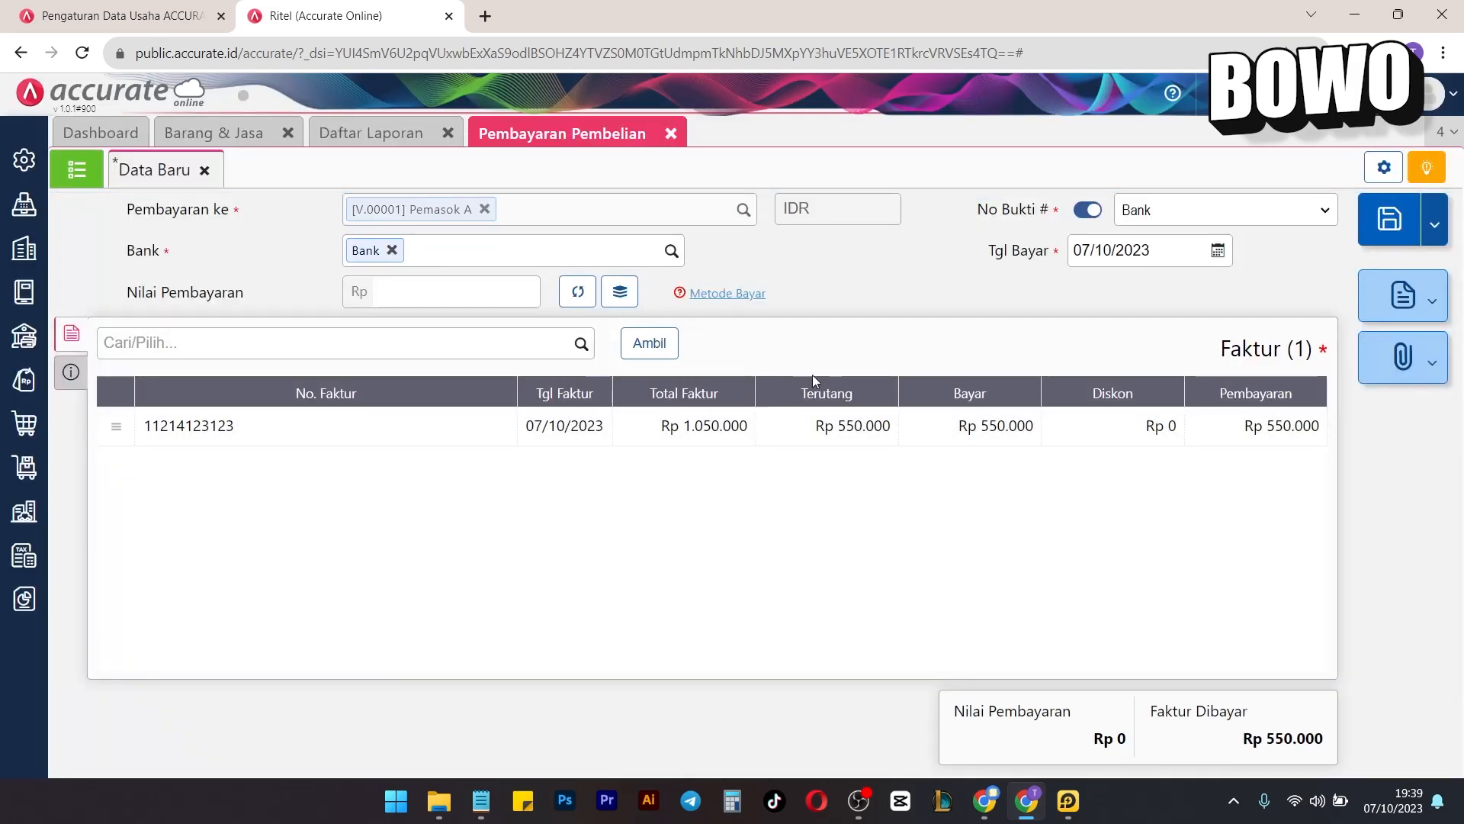
left_click(577, 291)
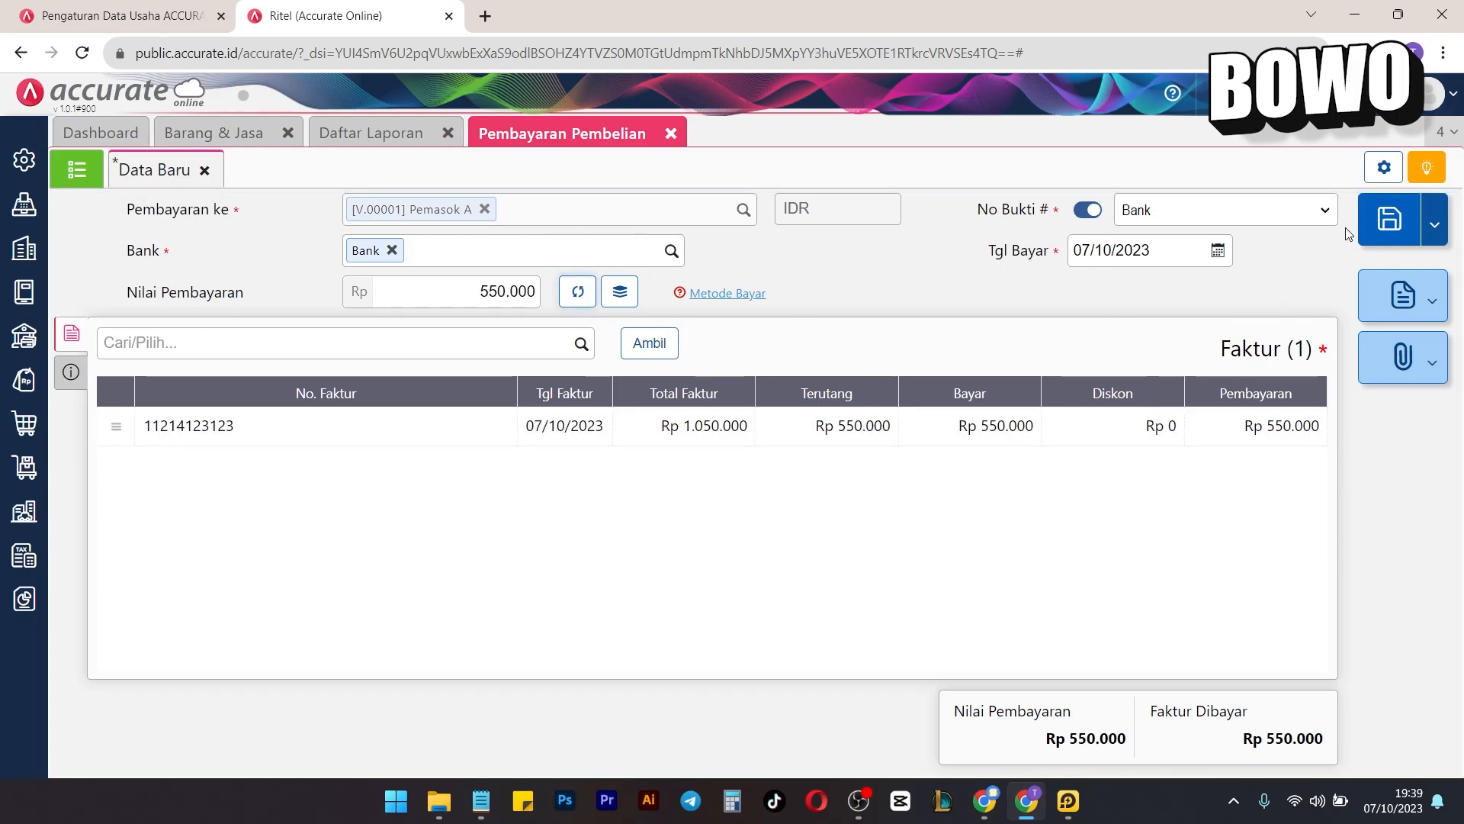
Save the second supplier payment and check for unpaid invoices in a new payment to Pemasok A from Bank.
left_click(1389, 222)
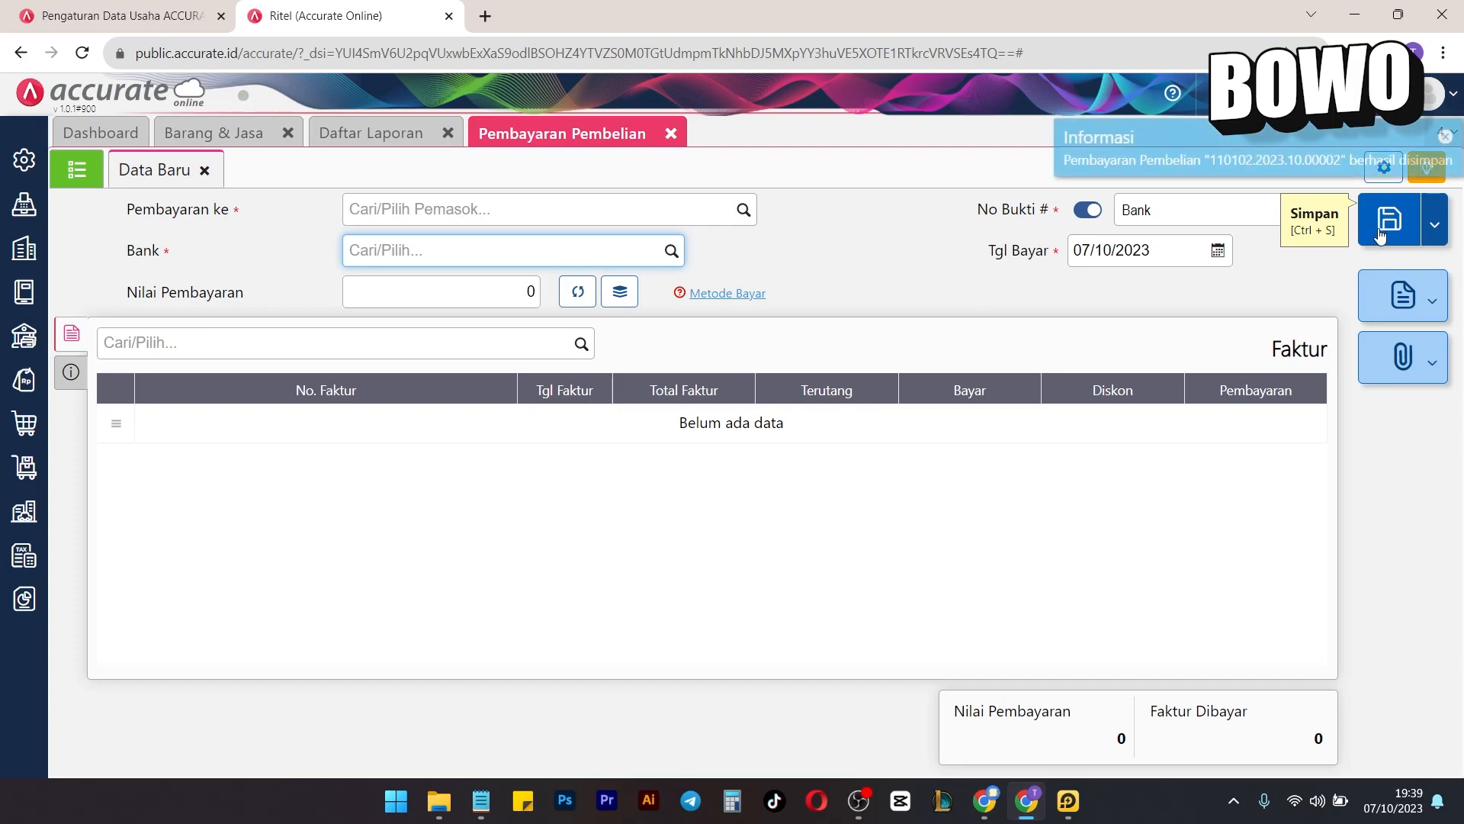
left_click(744, 209)
left_click(512, 246)
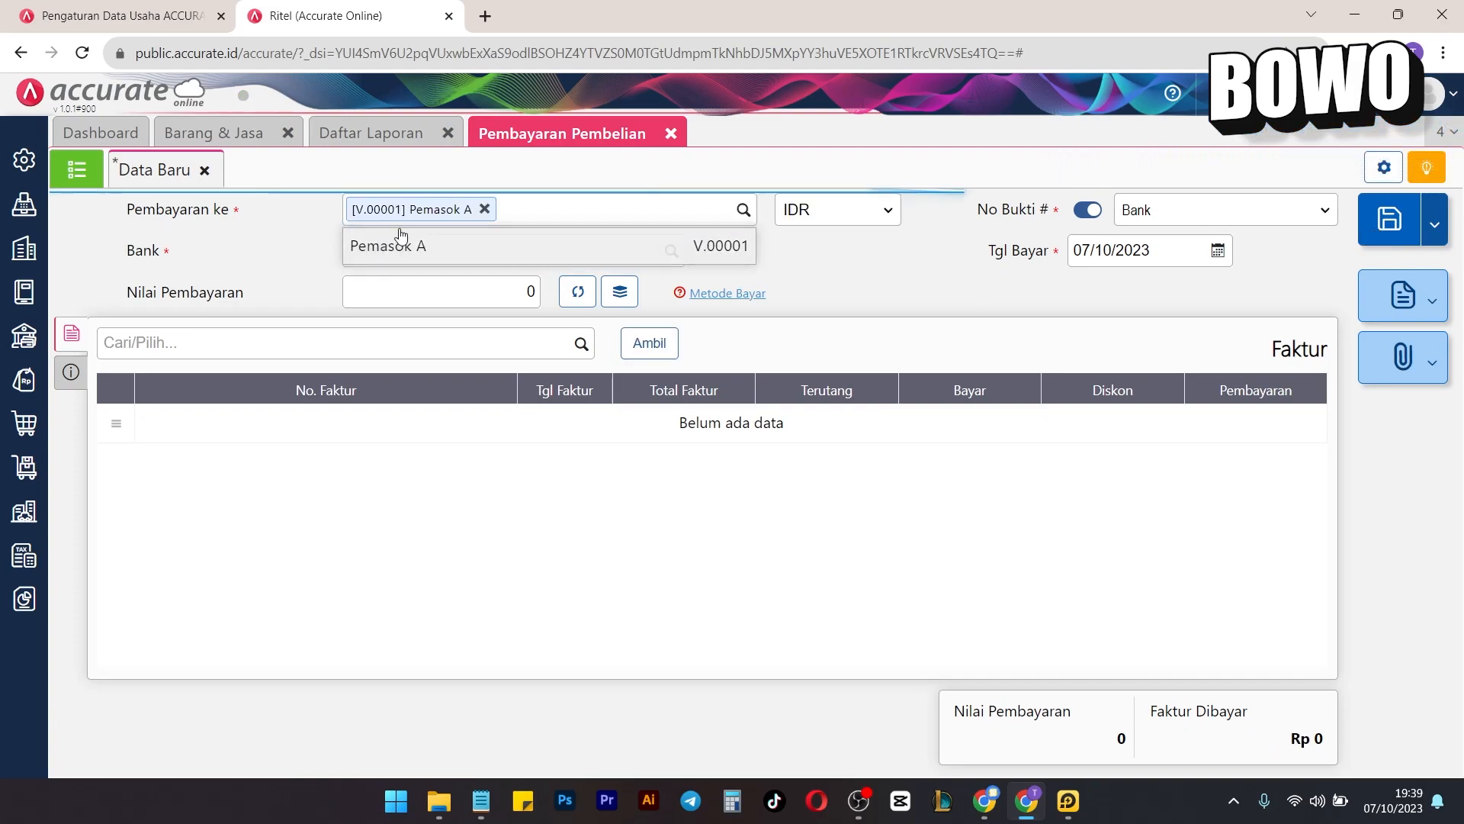
left_click(672, 251)
left_click(490, 333)
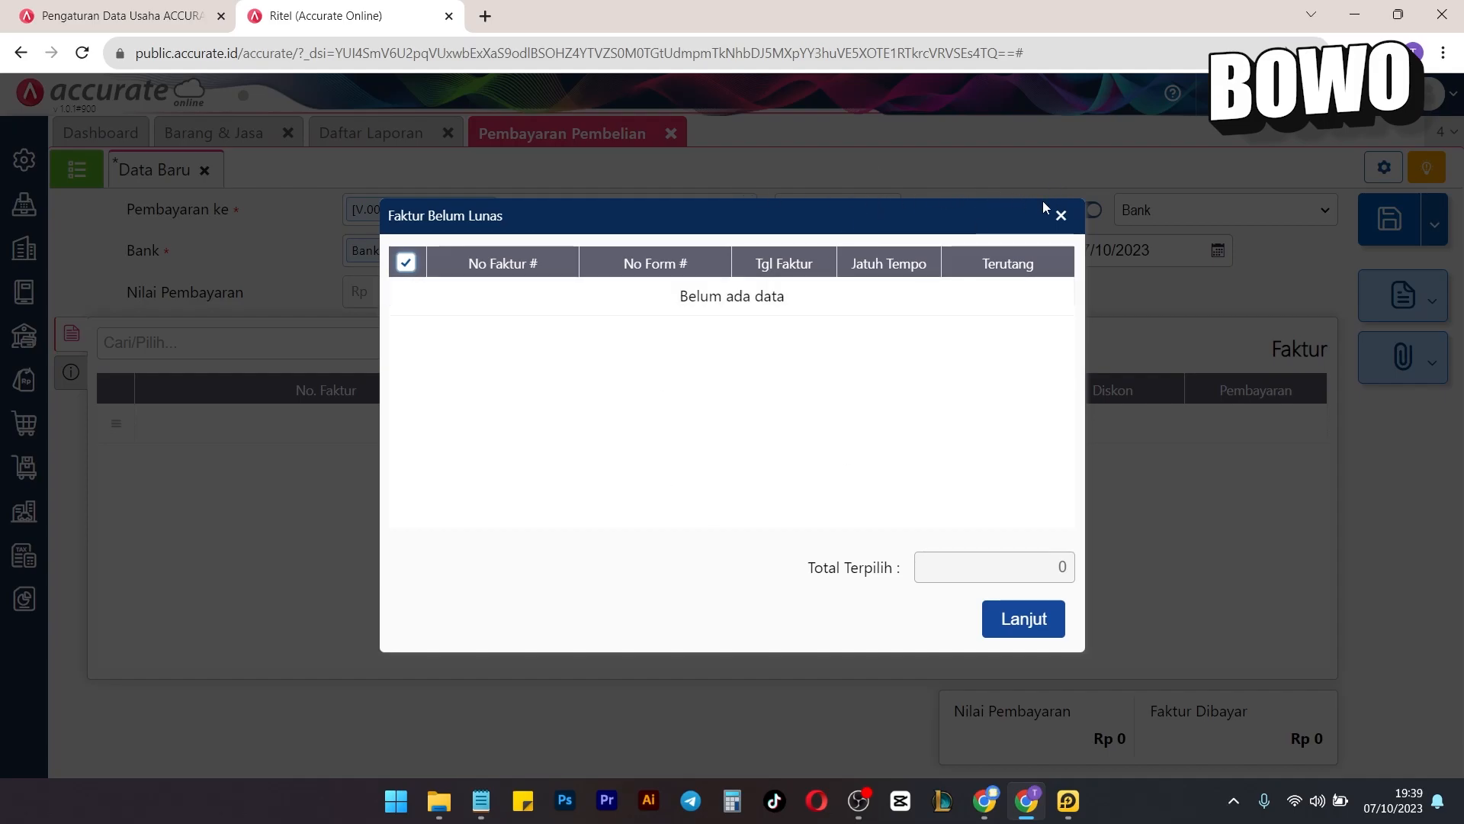
left_click(1062, 216)
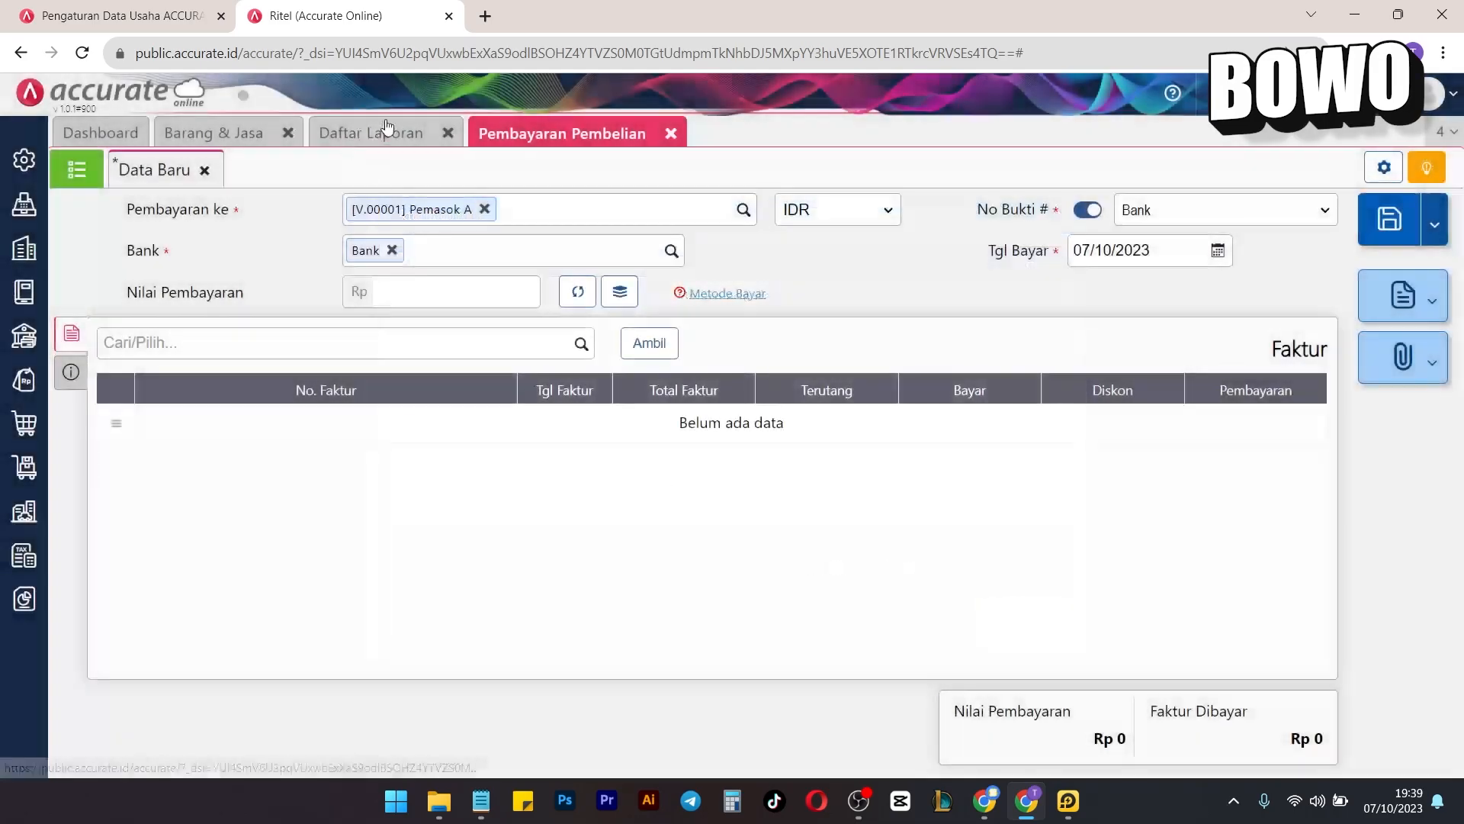
Refresh the Faktur Belum Lunas and Neraca (Induk Skontro) reports and examine the final payment's effect on bank and payables.
left_click(382, 131)
left_click(626, 208)
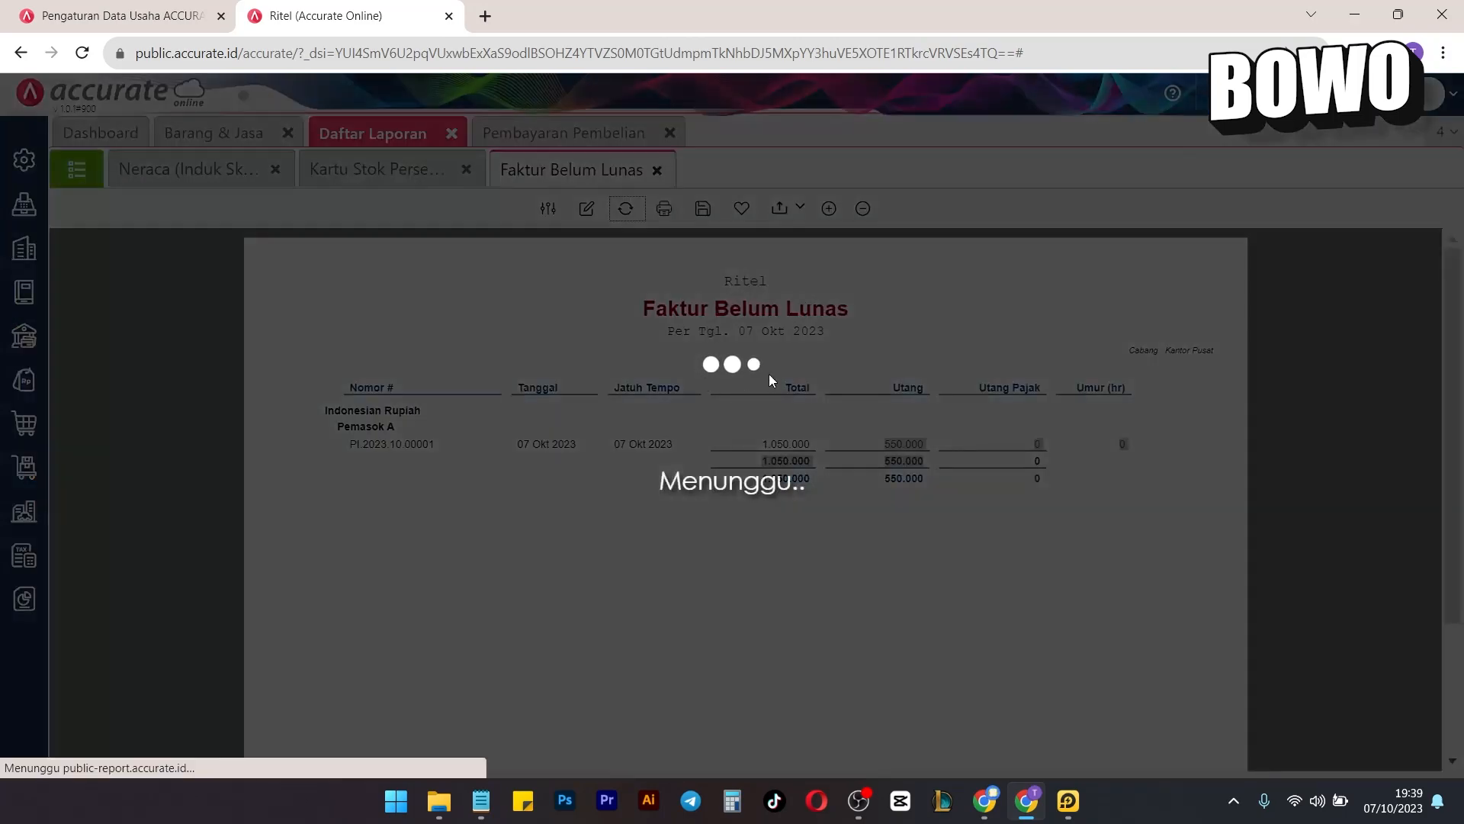
left_click(174, 171)
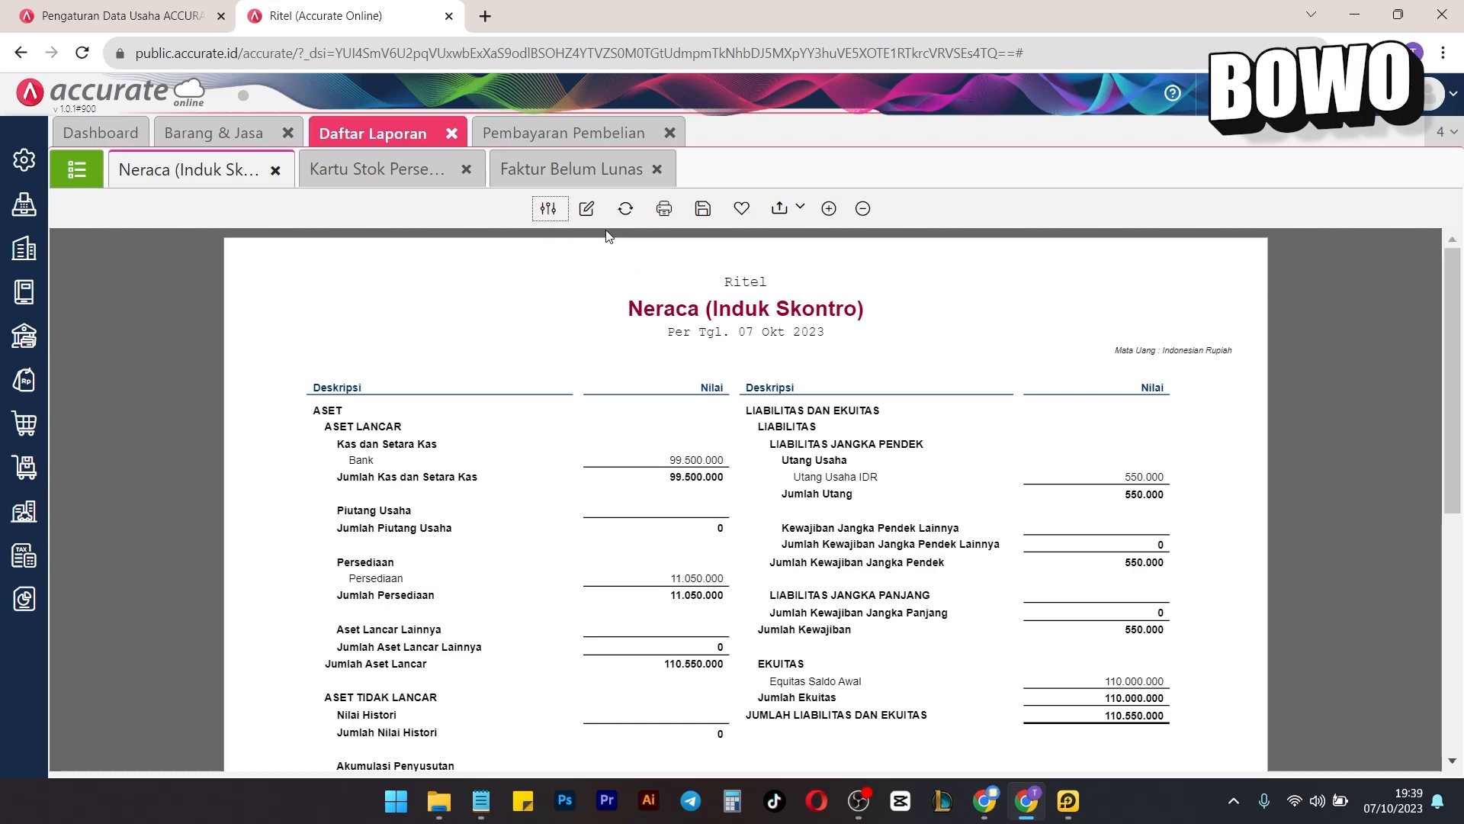
left_click(626, 208)
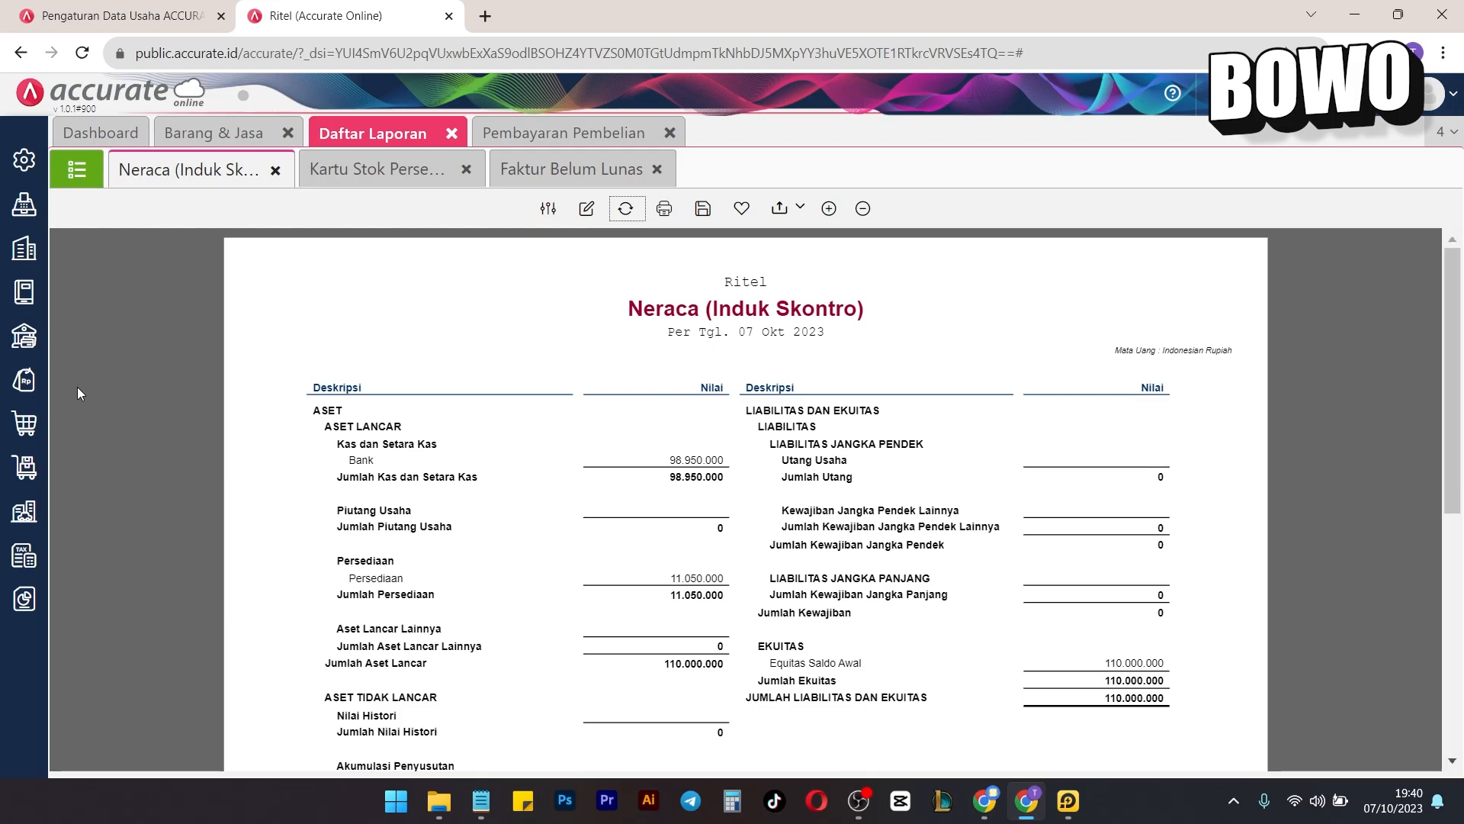
left_click(35, 389)
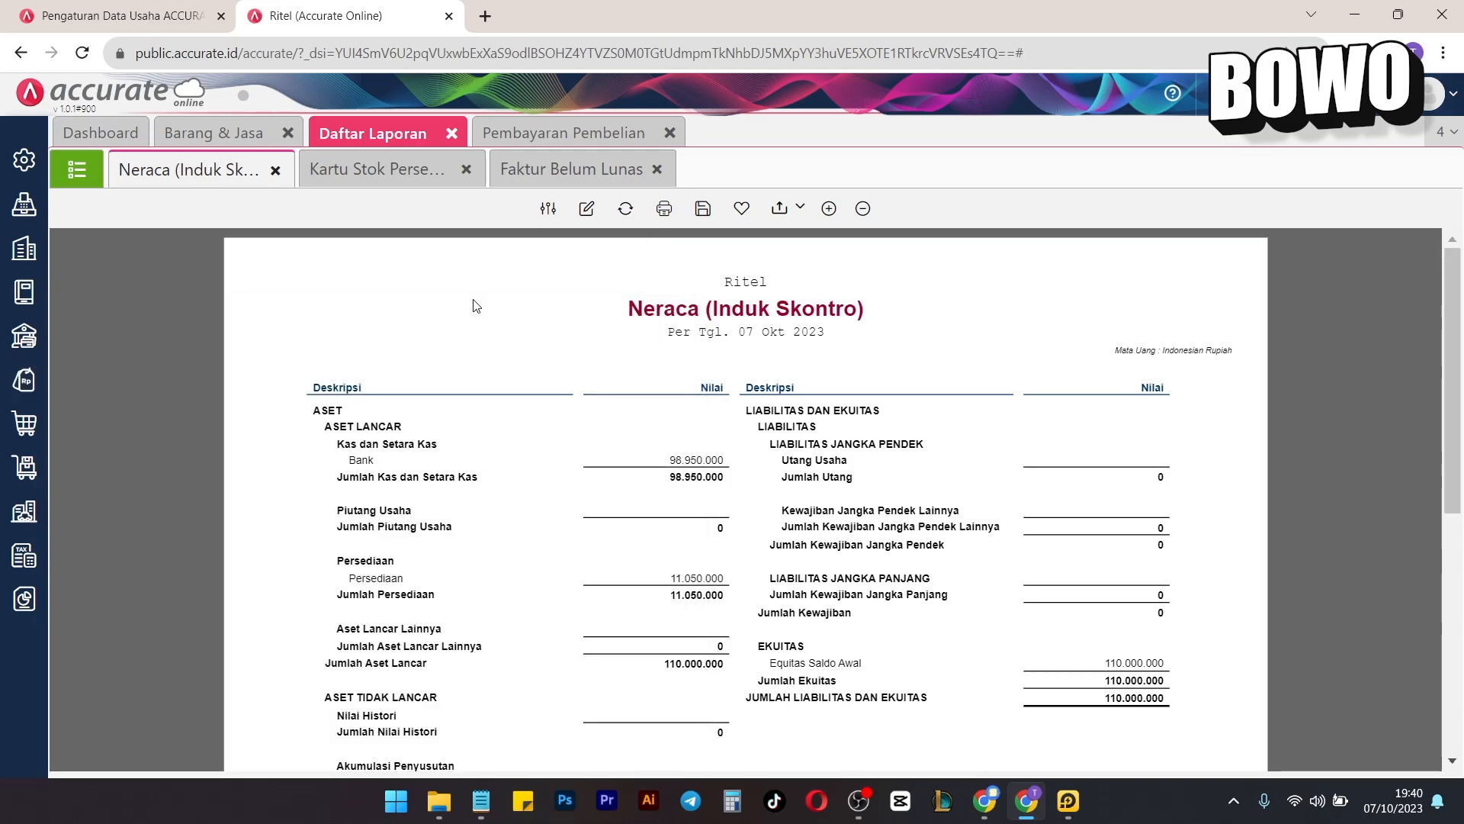
Switch to Accurate POS in LDPlayer and add one Tango Vanilla, one Tango Strawberry and one Tango Cokelat to the new order.
key("alt+Tab")
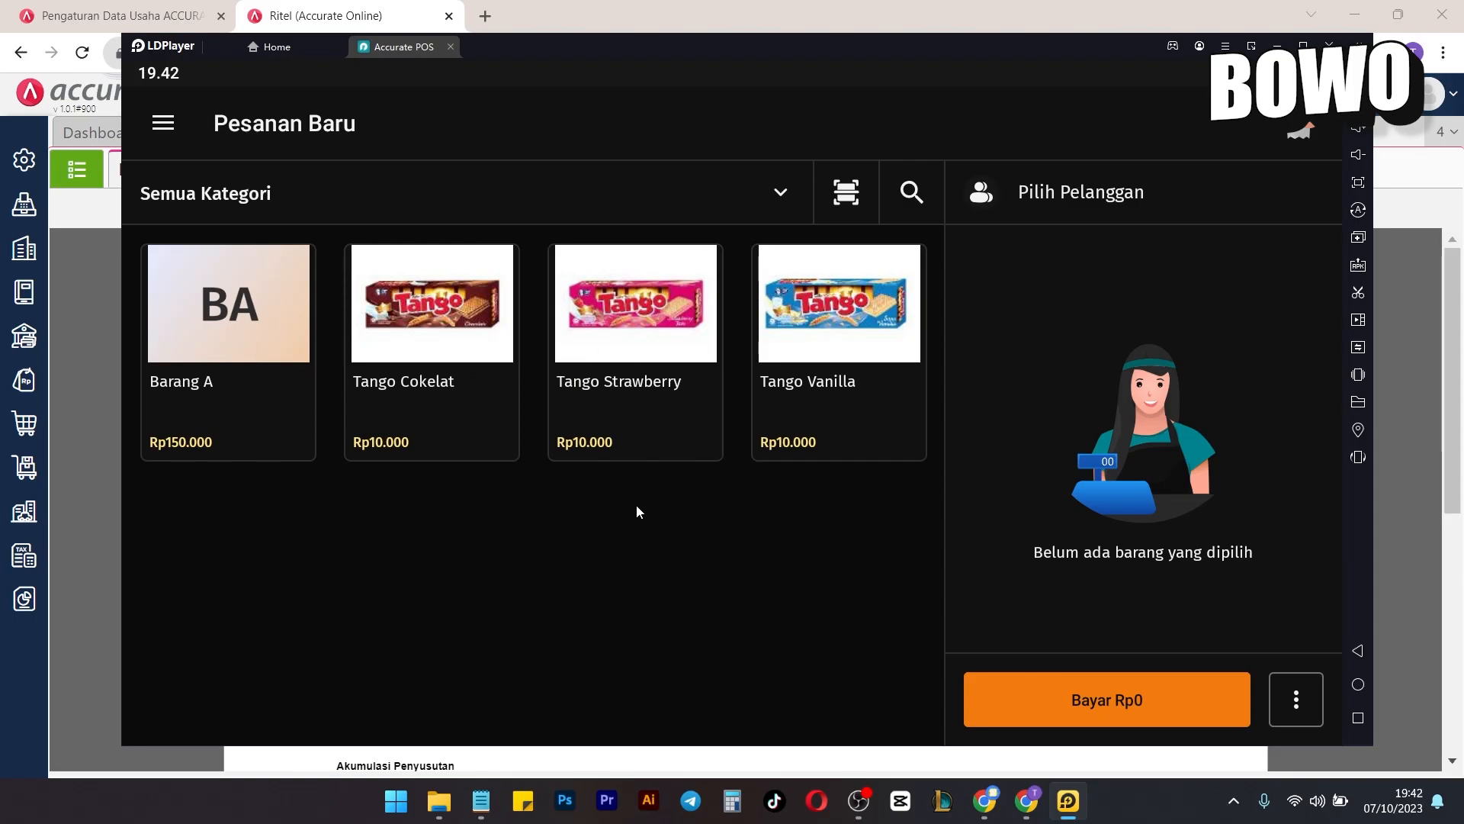
left_click(820, 363)
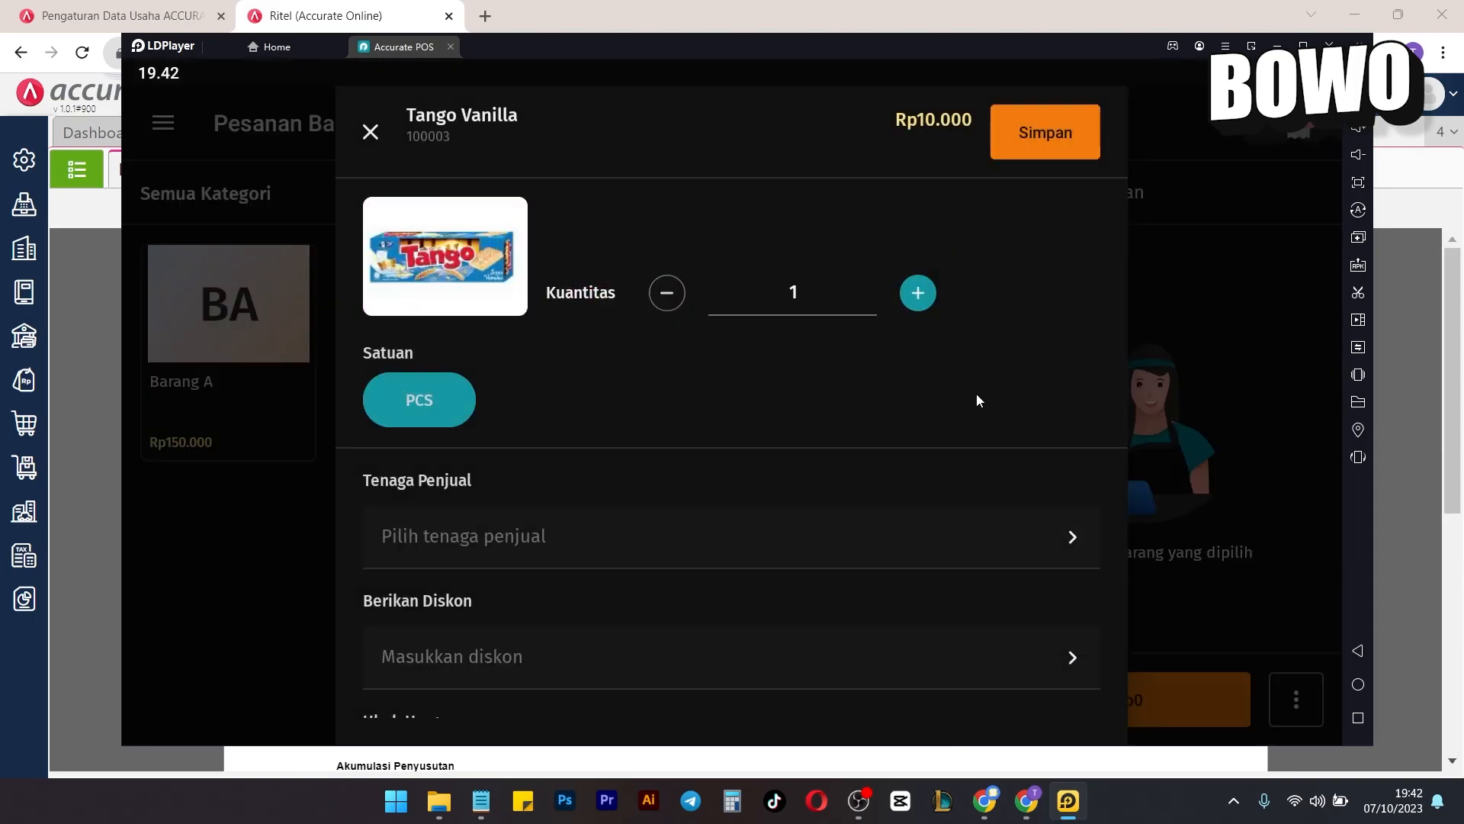
scroll(667, 236, "down", 3)
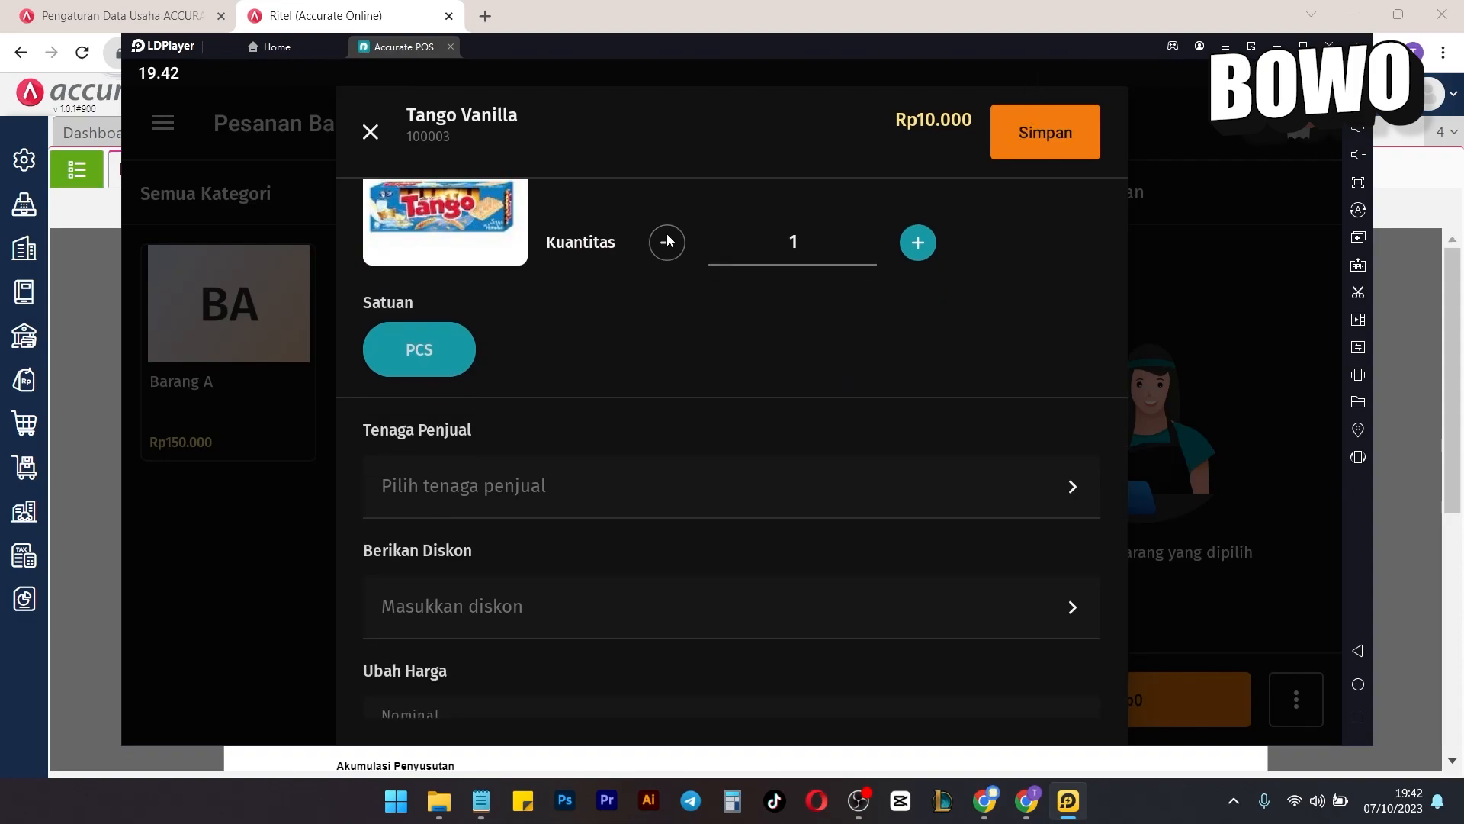
scroll(716, 685, "up", 3)
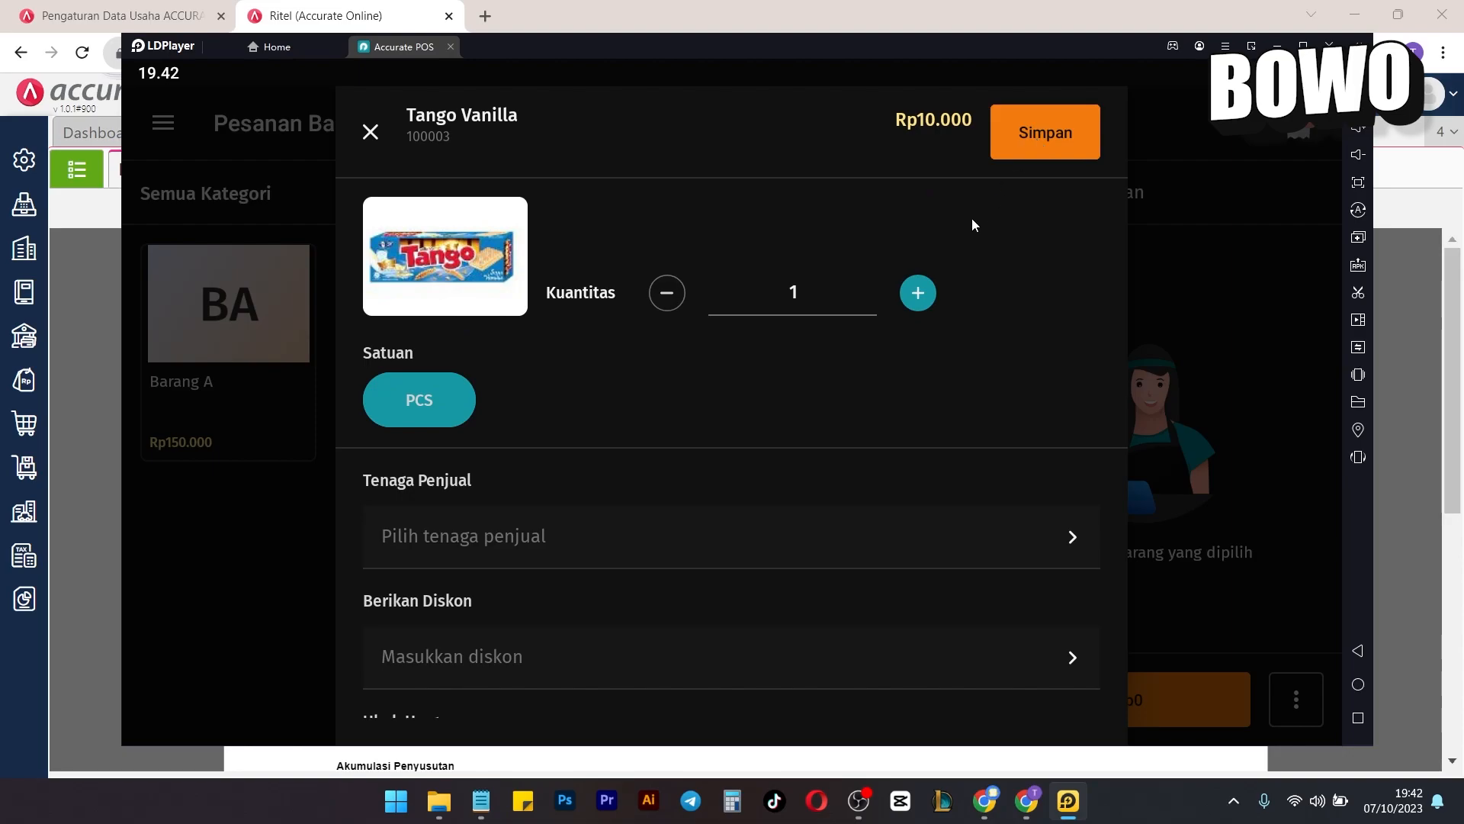
left_click(1019, 133)
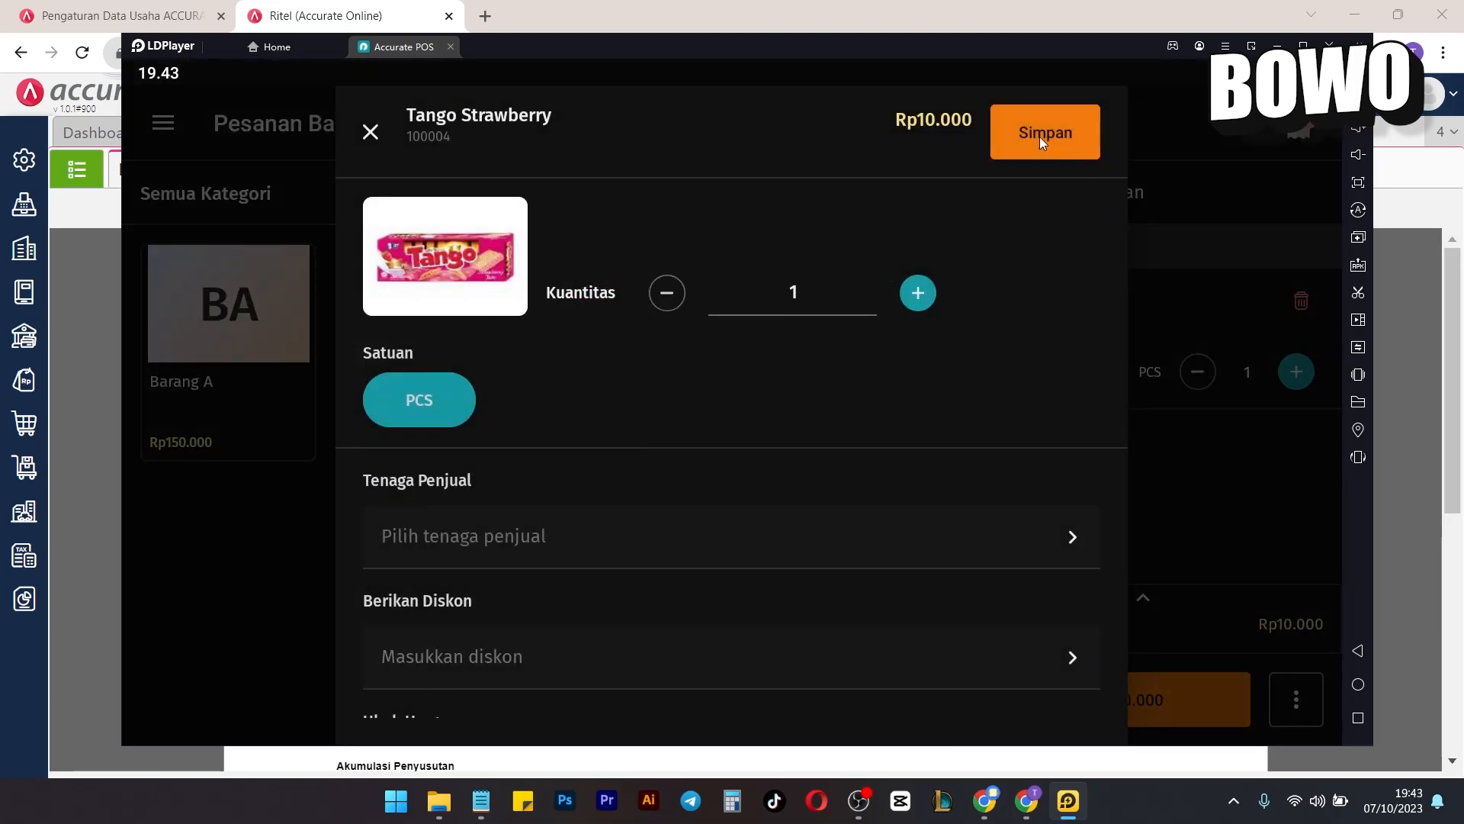
left_click(1040, 136)
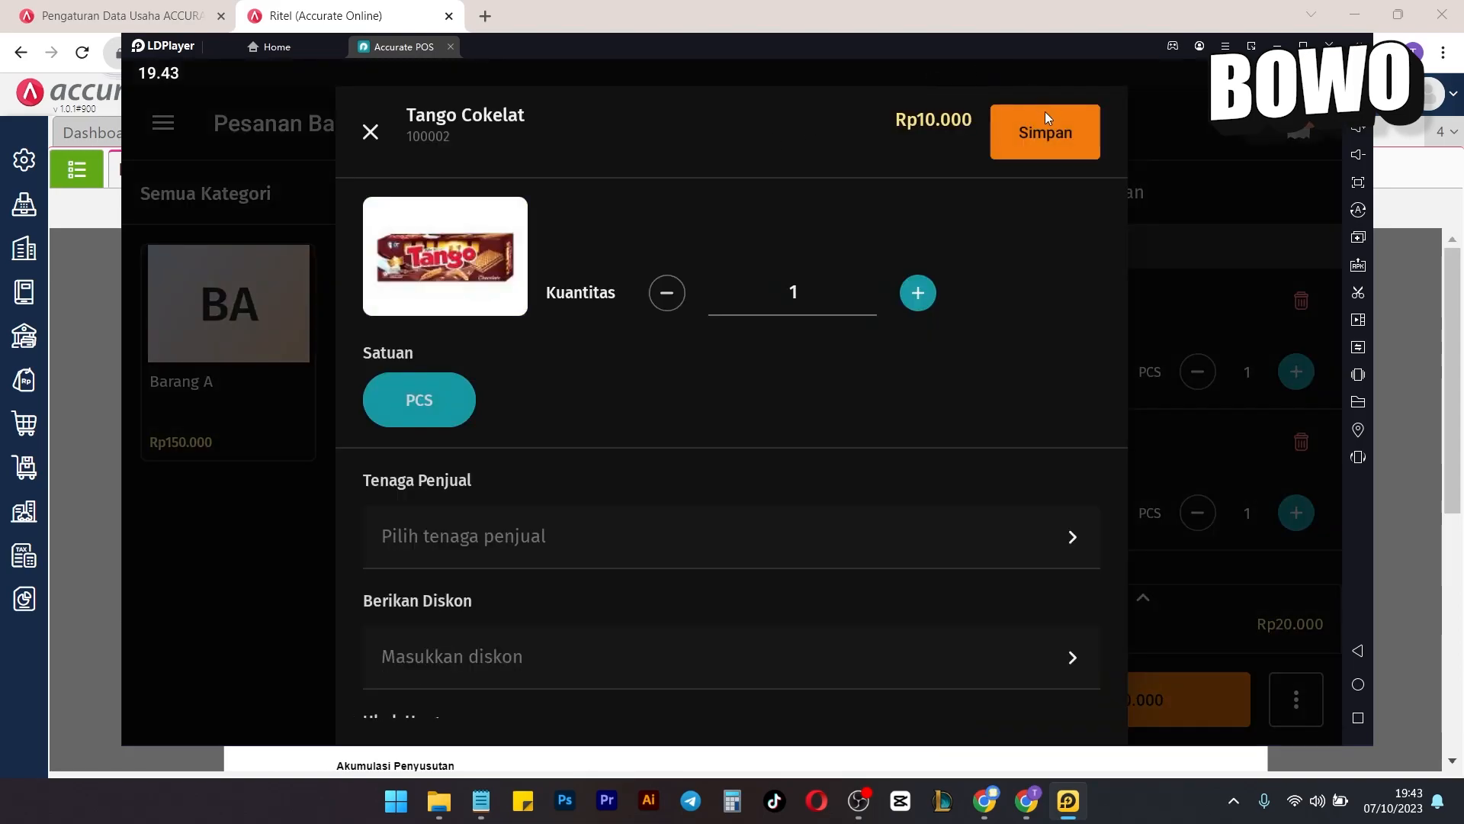
left_click(1048, 134)
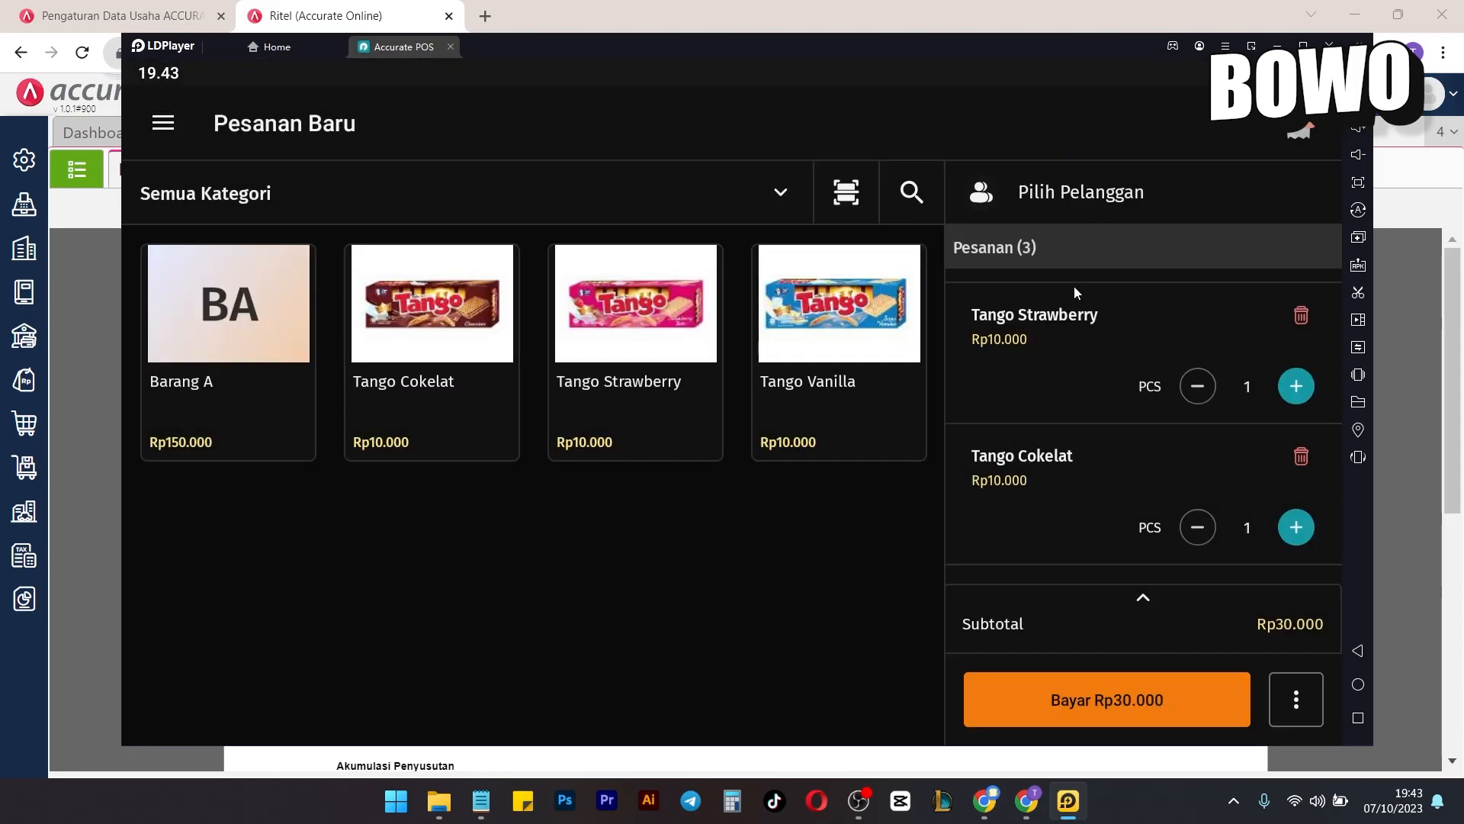
scroll(1046, 383, "up", 3)
scroll(1045, 383, "down", 2)
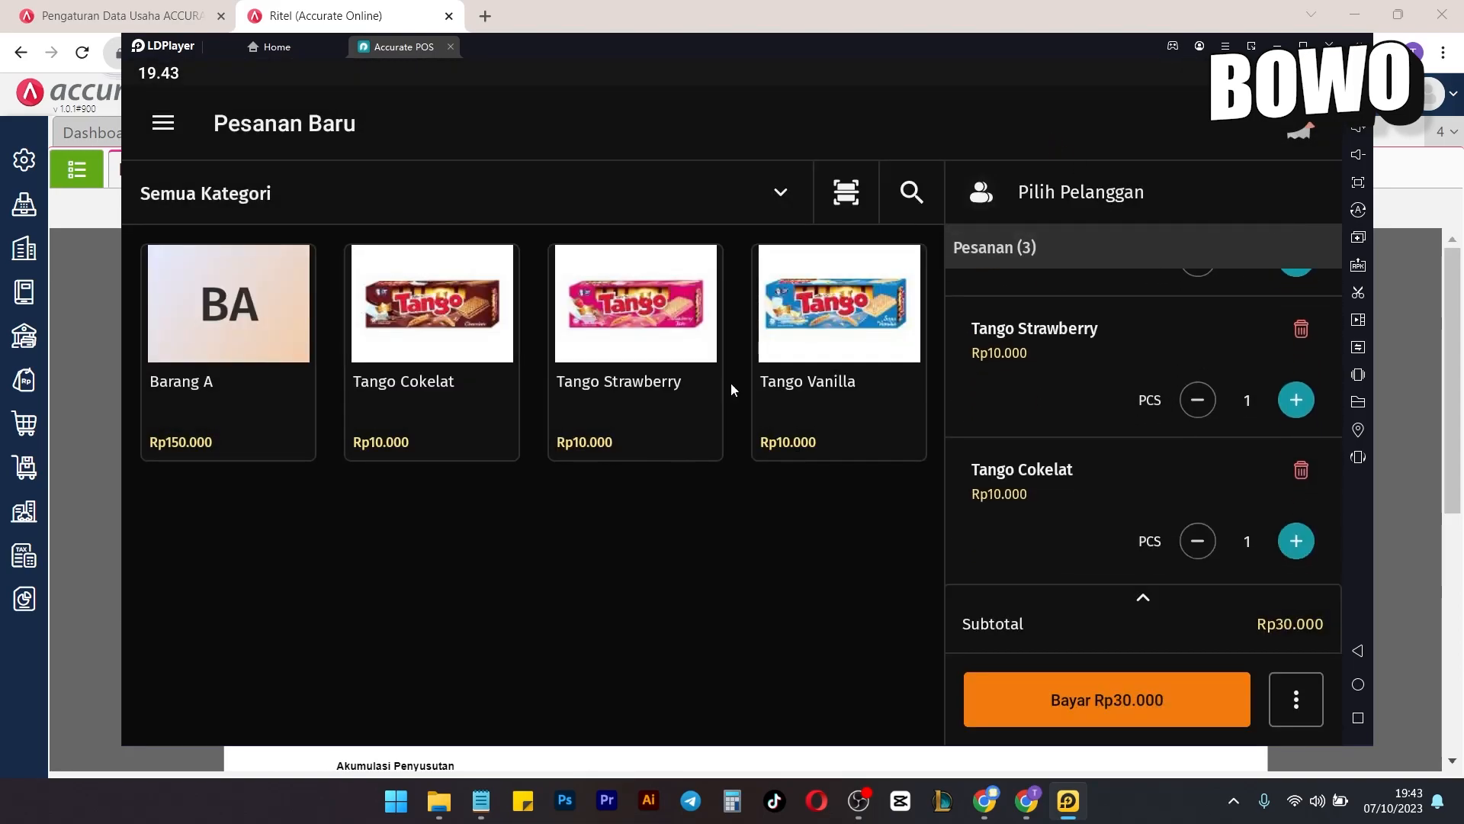
left_click(839, 314)
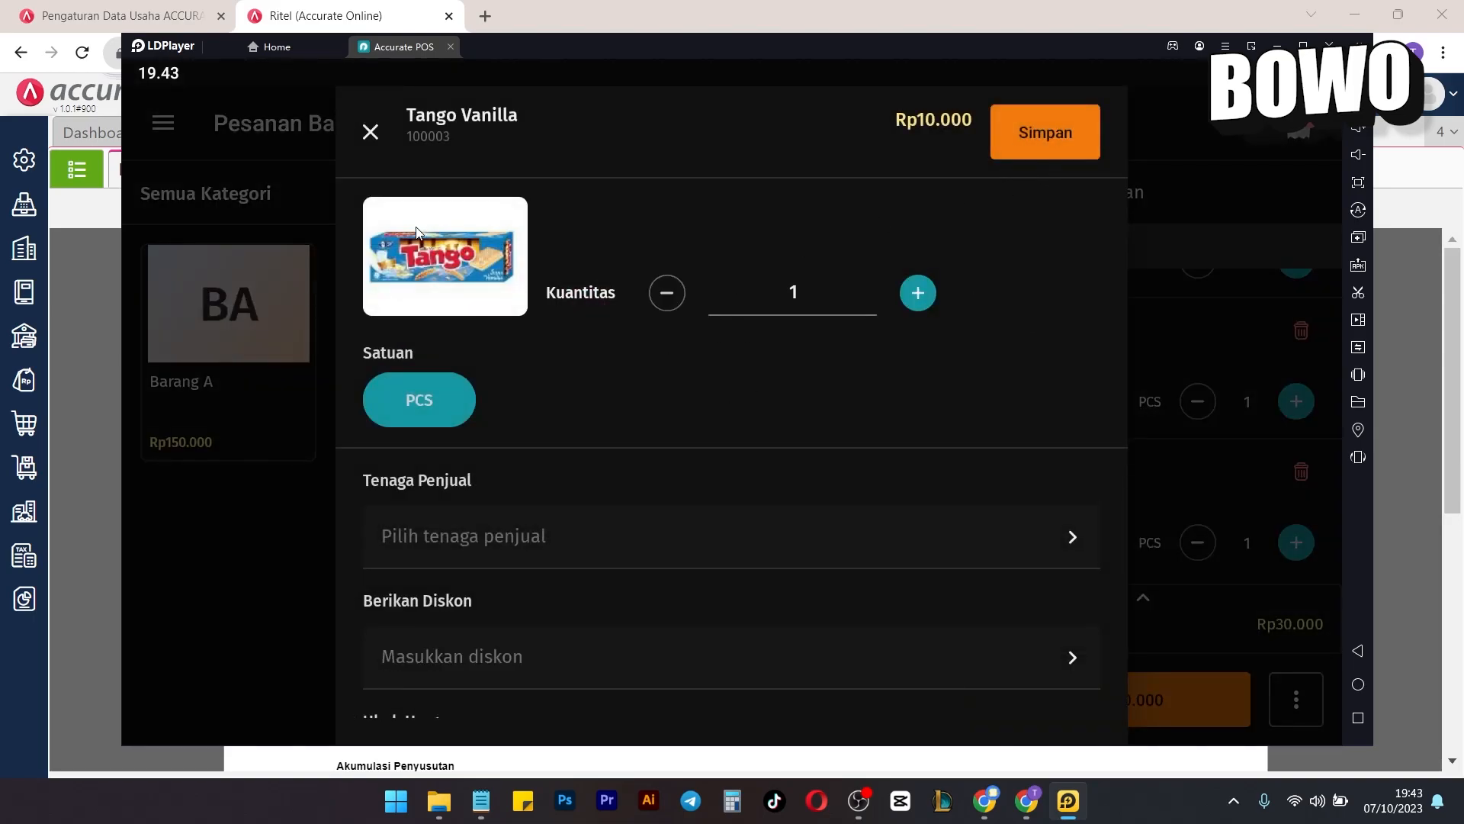
left_click(369, 134)
Raise the order quantities of Tango Vanilla and Tango Strawberry to 5 PCS each.
scroll(1209, 540, "up", 2)
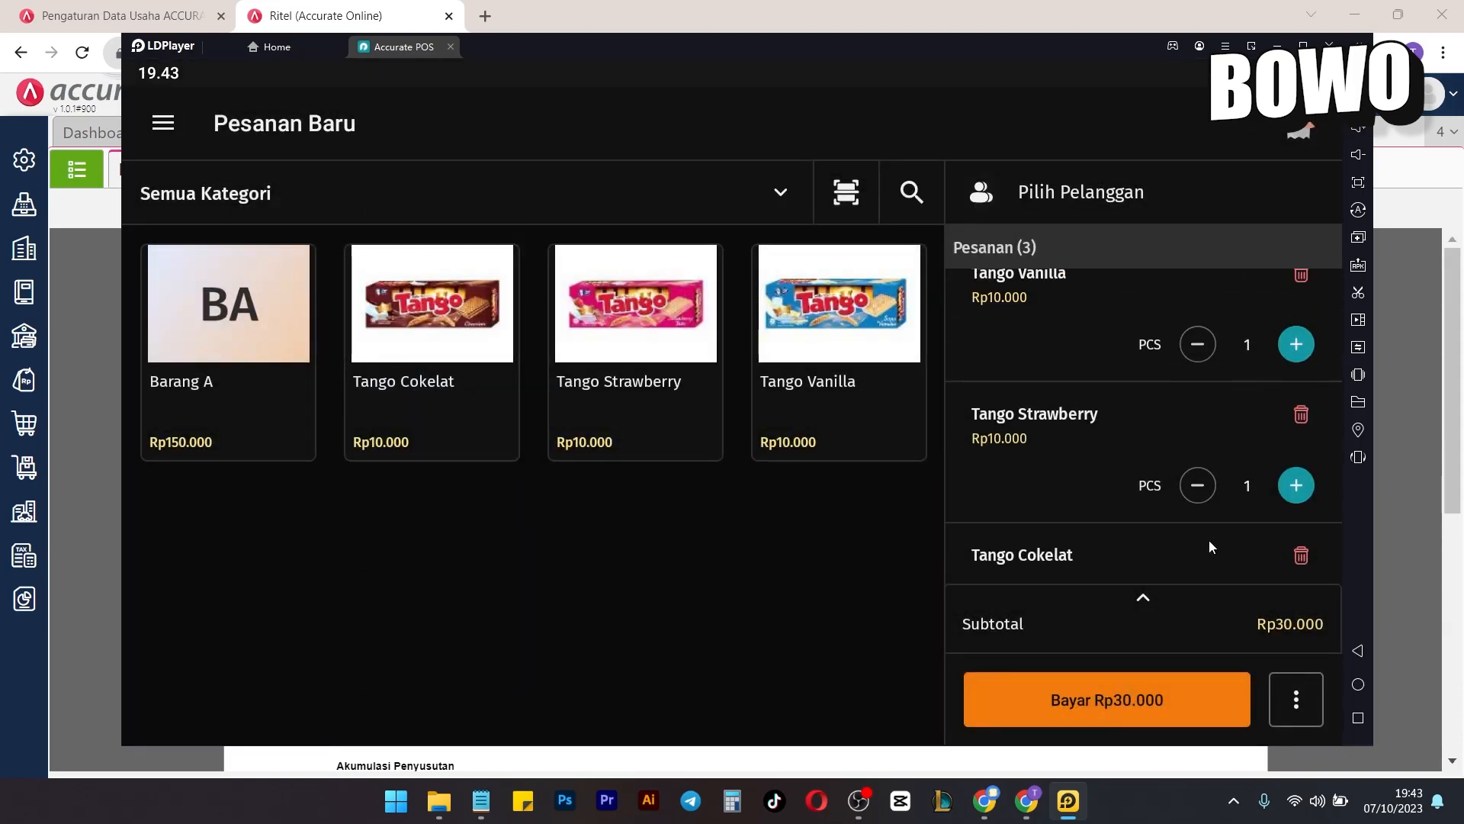
left_click(1296, 365)
left_click(1297, 365)
left_click(1297, 365)
left_click(1296, 366)
left_click(1297, 507)
left_click(1297, 507)
left_click(1297, 506)
left_click(1296, 506)
Raise the order quantity of Tango Cokelat to 5 PCS.
scroll(1174, 428, "down", 3)
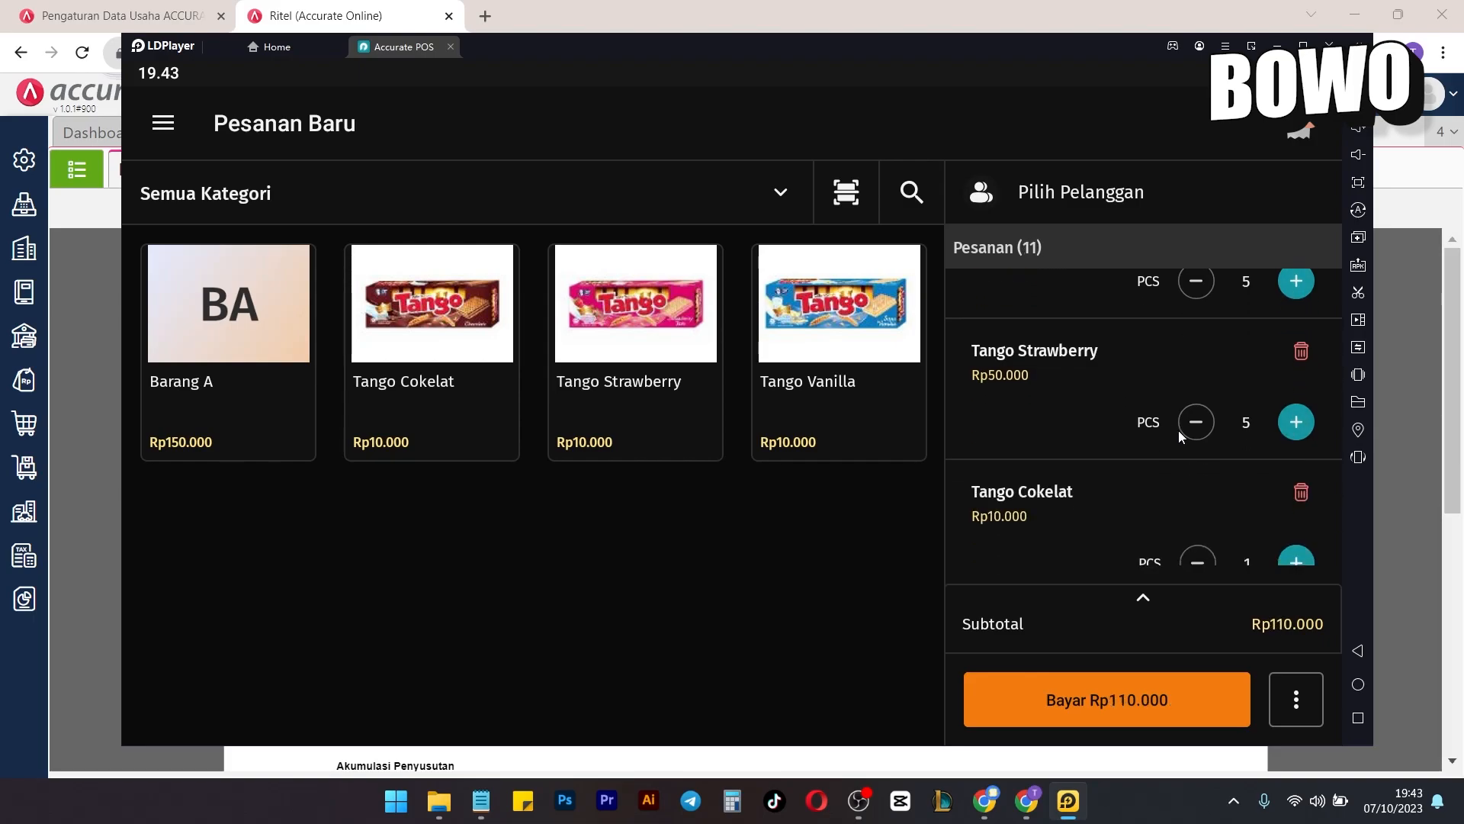
left_click(1297, 556)
left_click(1296, 556)
left_click(1297, 556)
left_click(1297, 556)
Review the three Tango lines in the order and proceed to its payment.
scroll(1136, 472, "down", 1)
scroll(1253, 490, "up", 3)
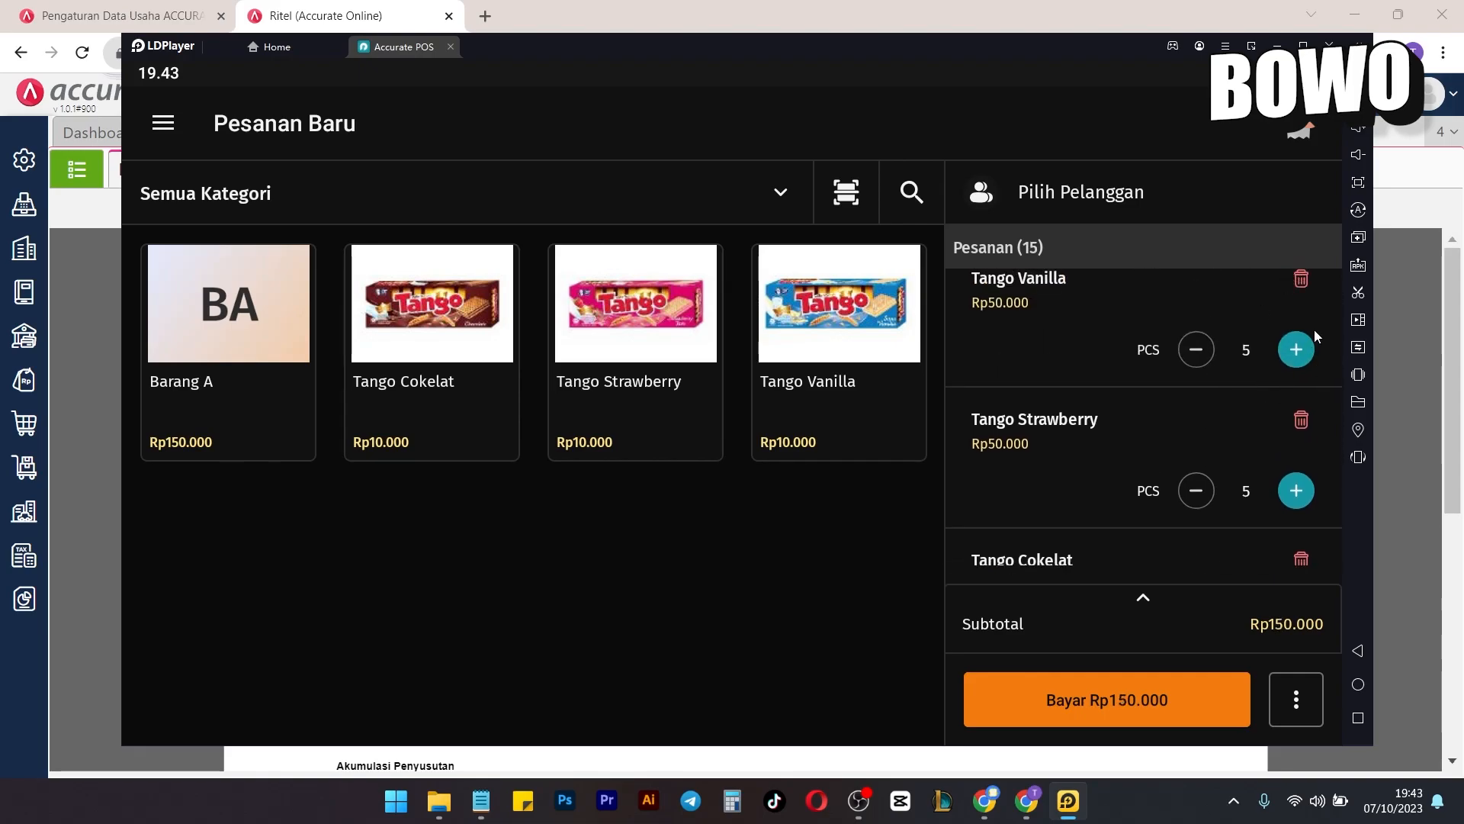
scroll(1283, 464, "down", 2)
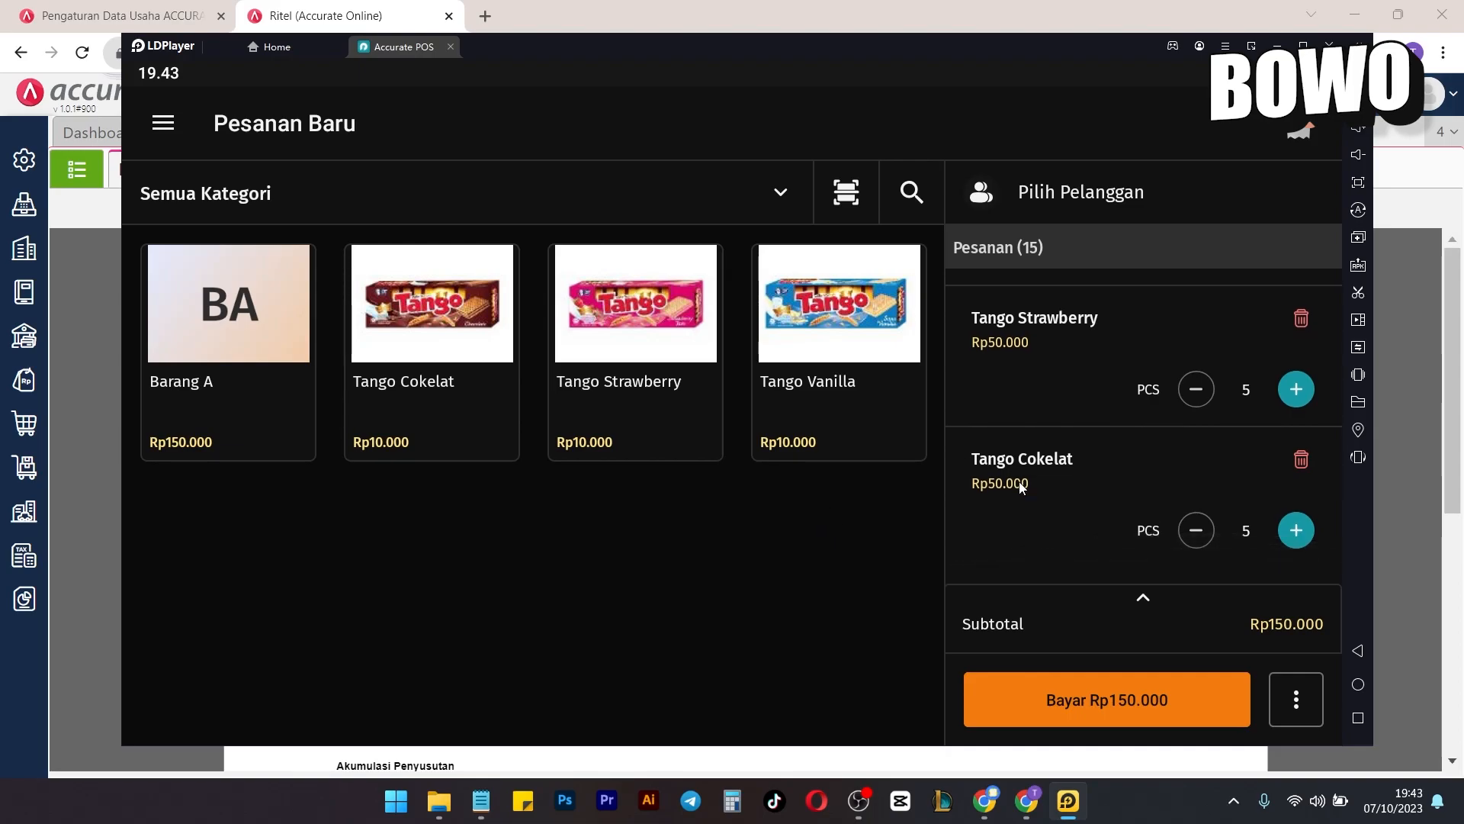
scroll(976, 496, "up", 1)
scroll(1091, 359, "down", 1)
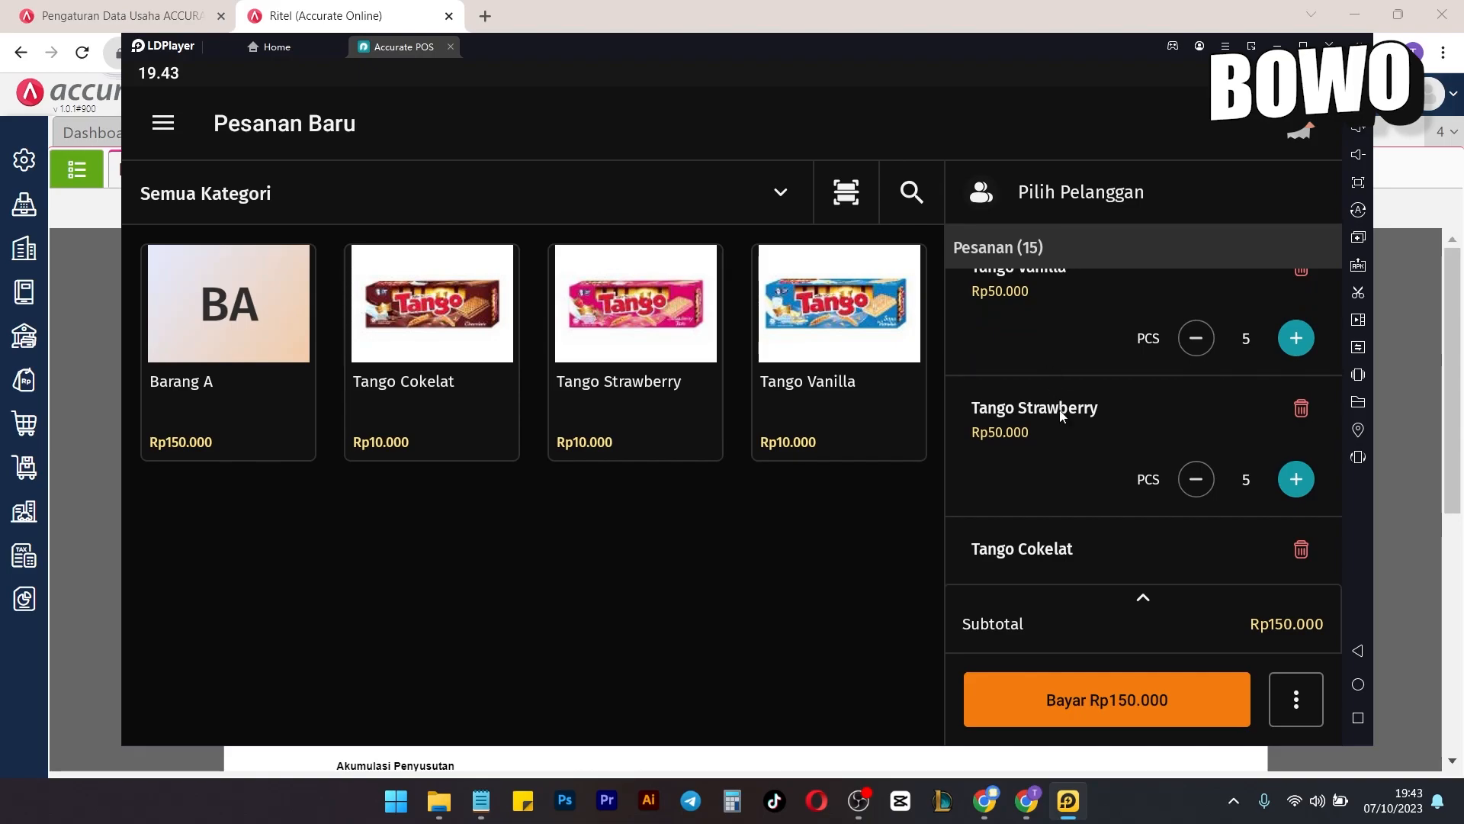
scroll(1064, 411, "down", 1)
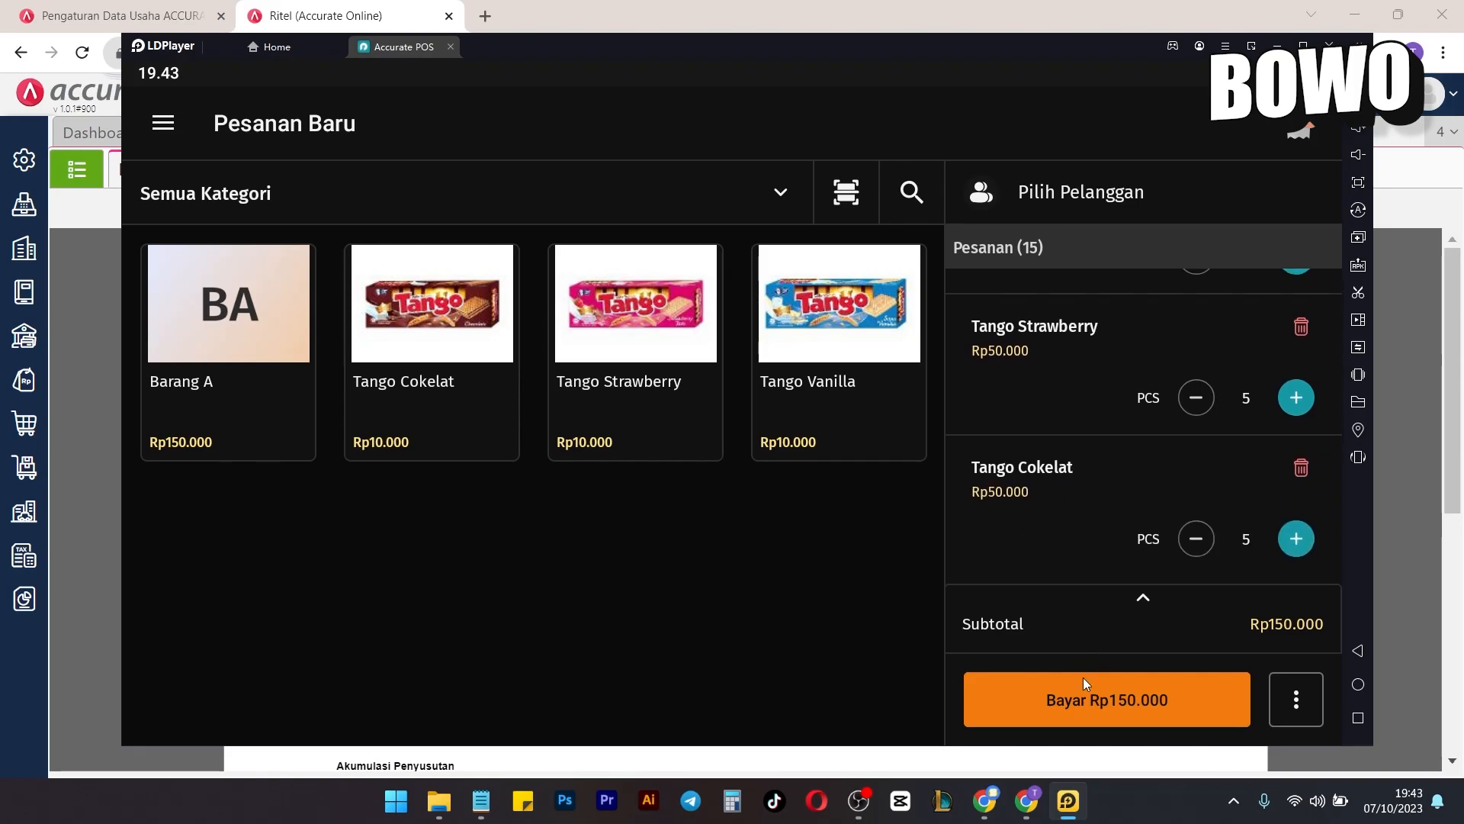
left_click(1092, 699)
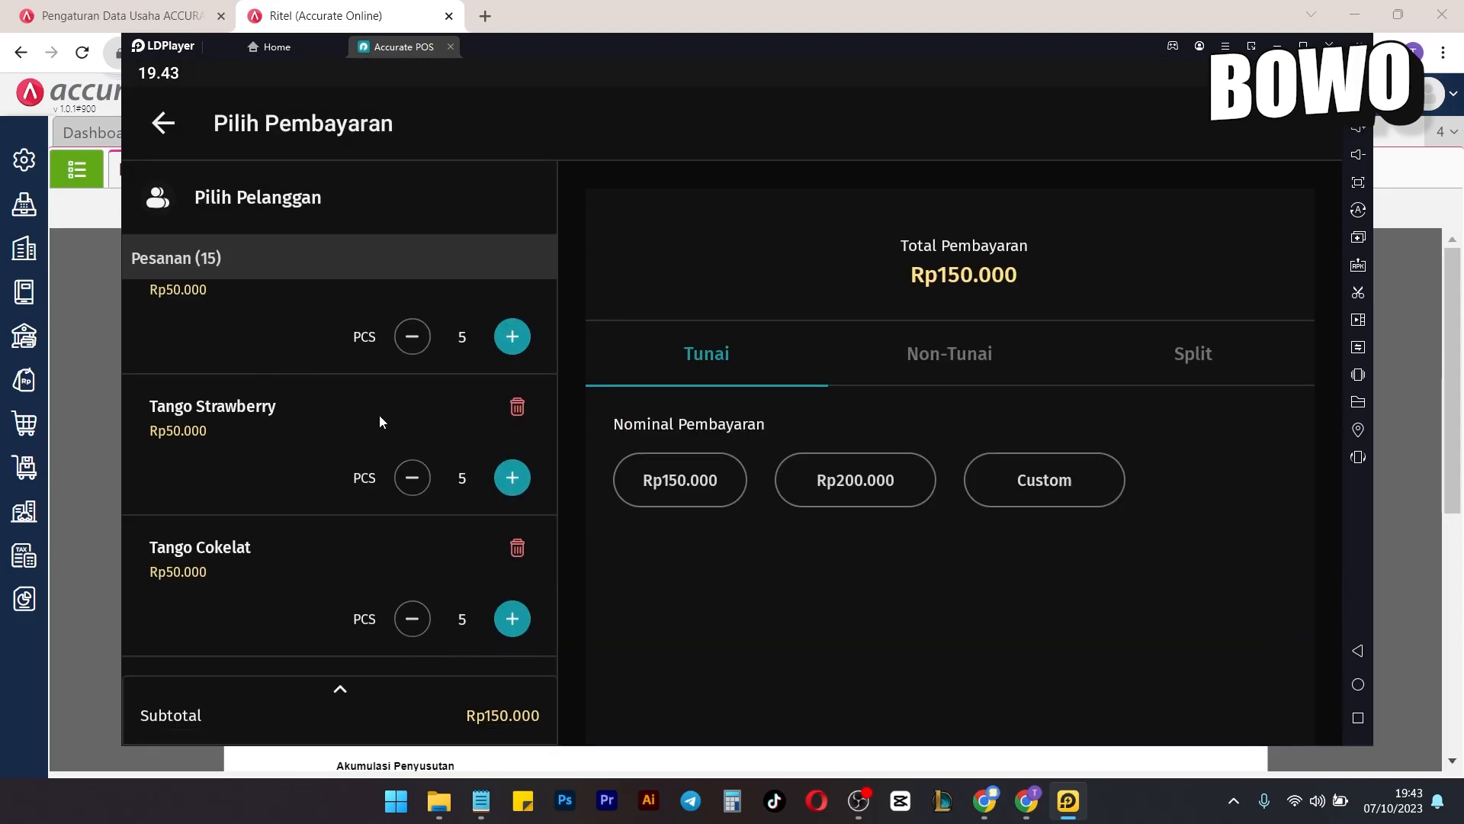
scroll(378, 420, "up", 1)
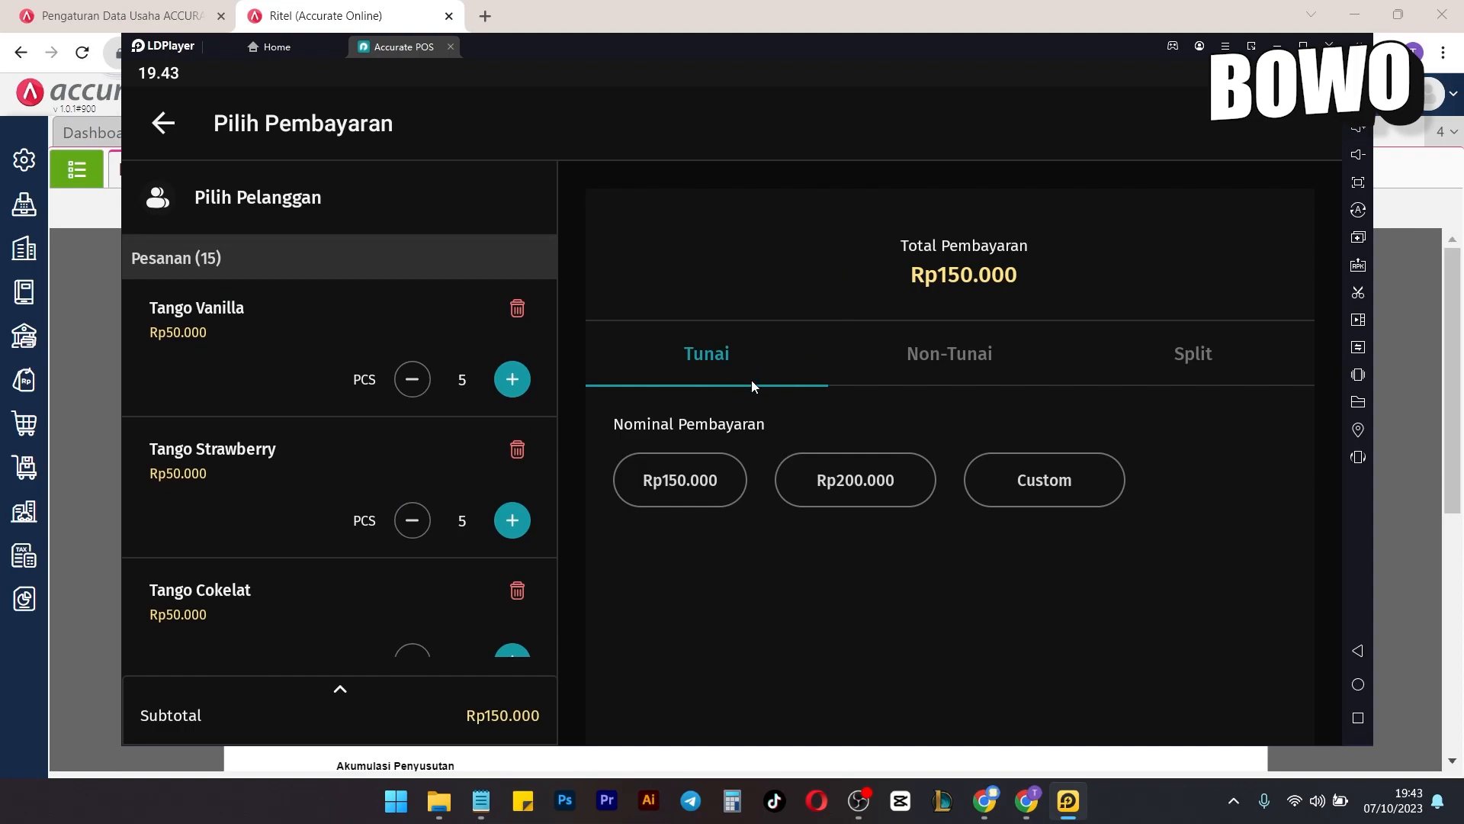
Examine the Non-Tunai and Tunai payment options available for the order.
left_click(980, 365)
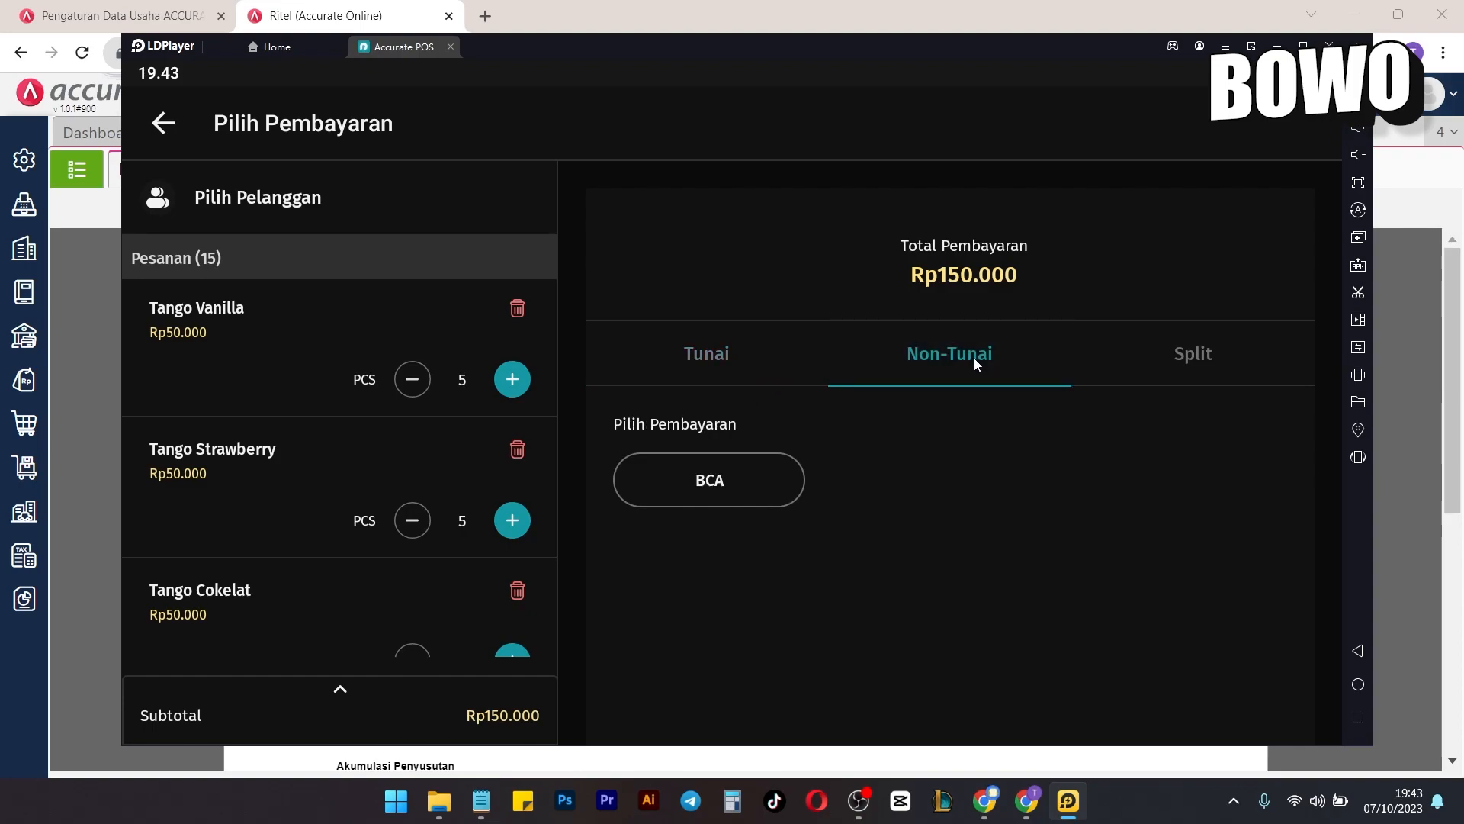
left_click(1207, 353)
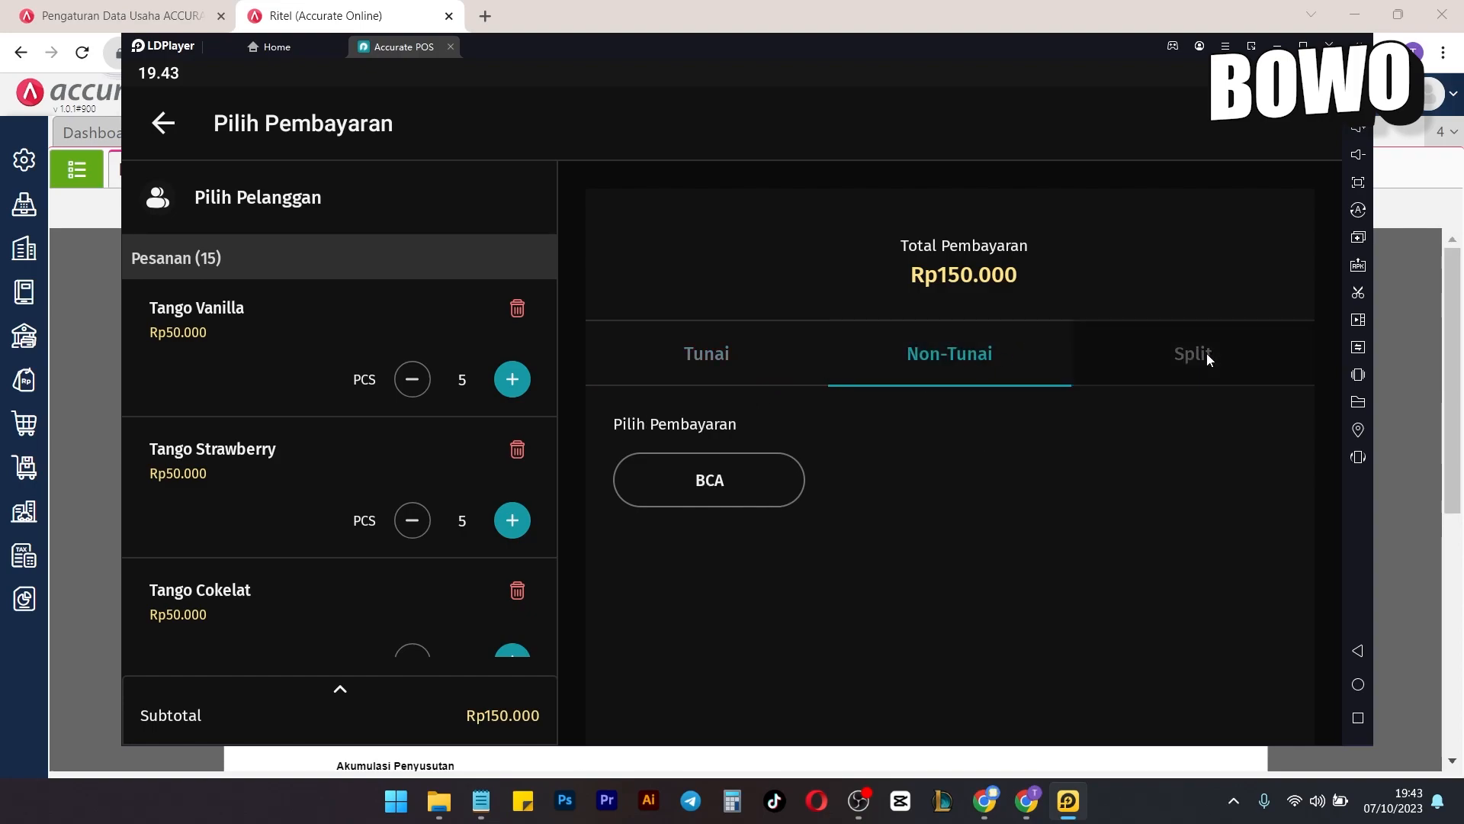
left_click(995, 347)
left_click(758, 351)
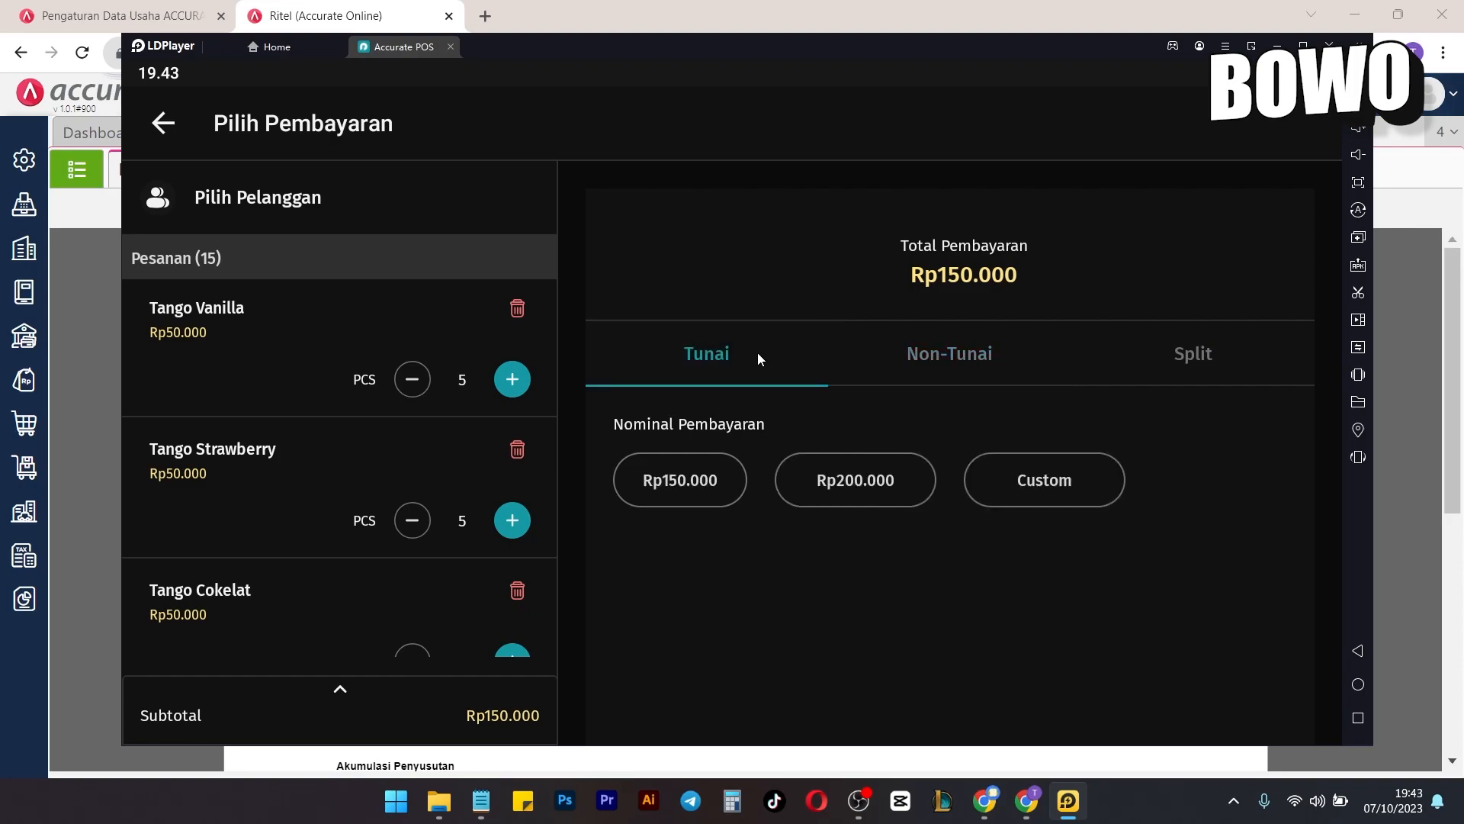
left_click(25, 211)
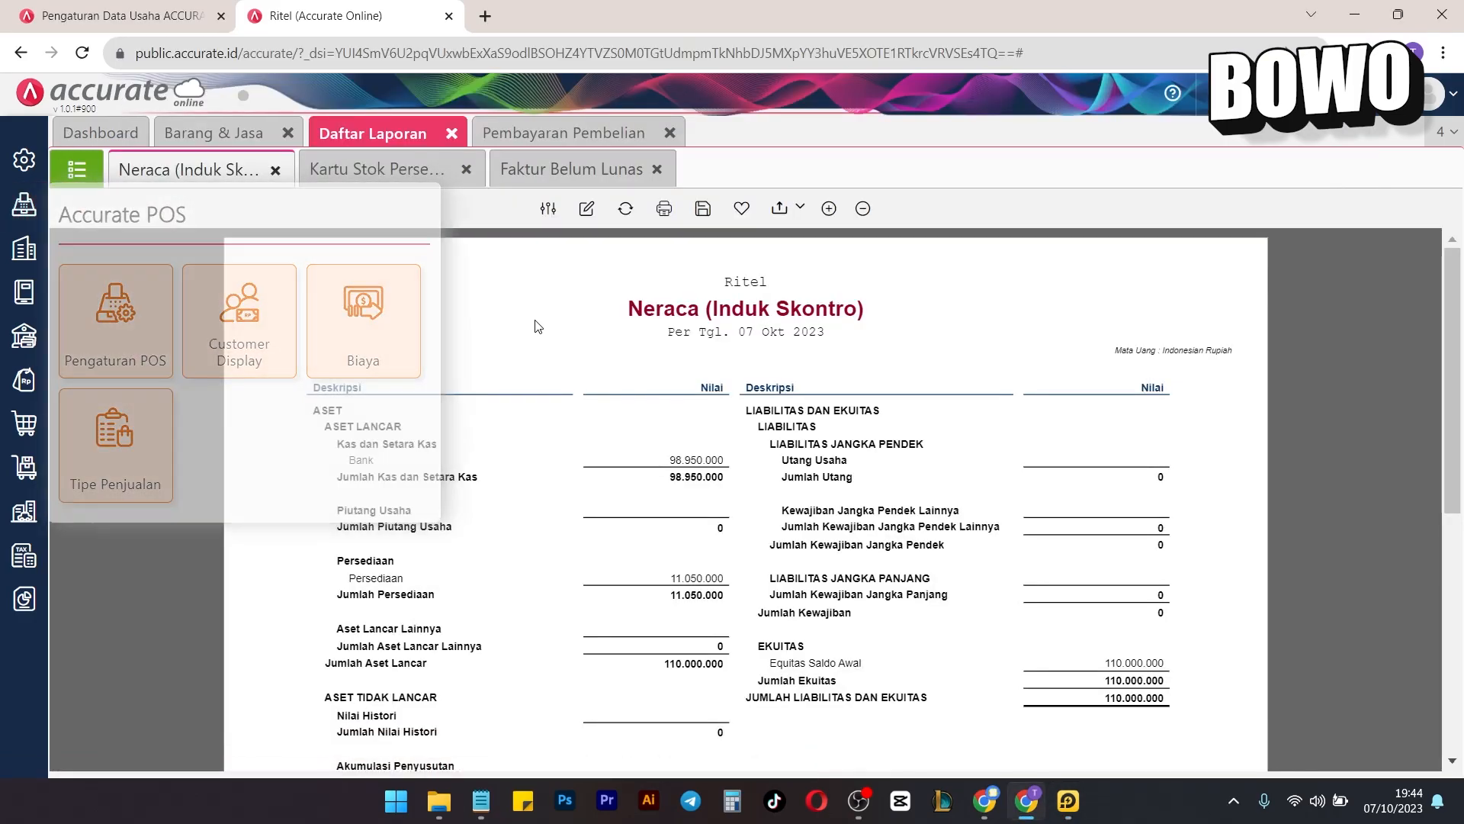
left_click(1067, 801)
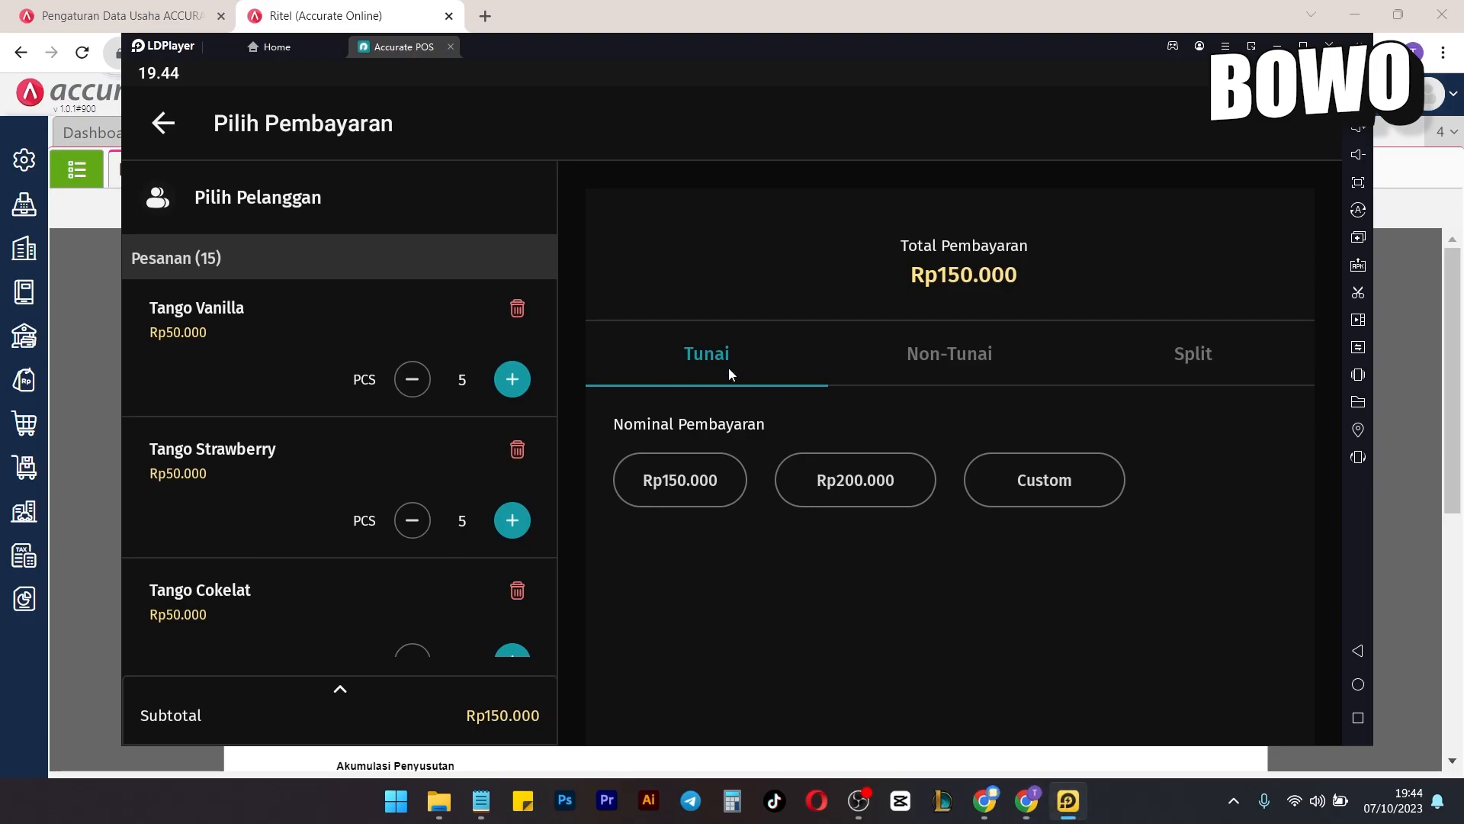
left_click(984, 356)
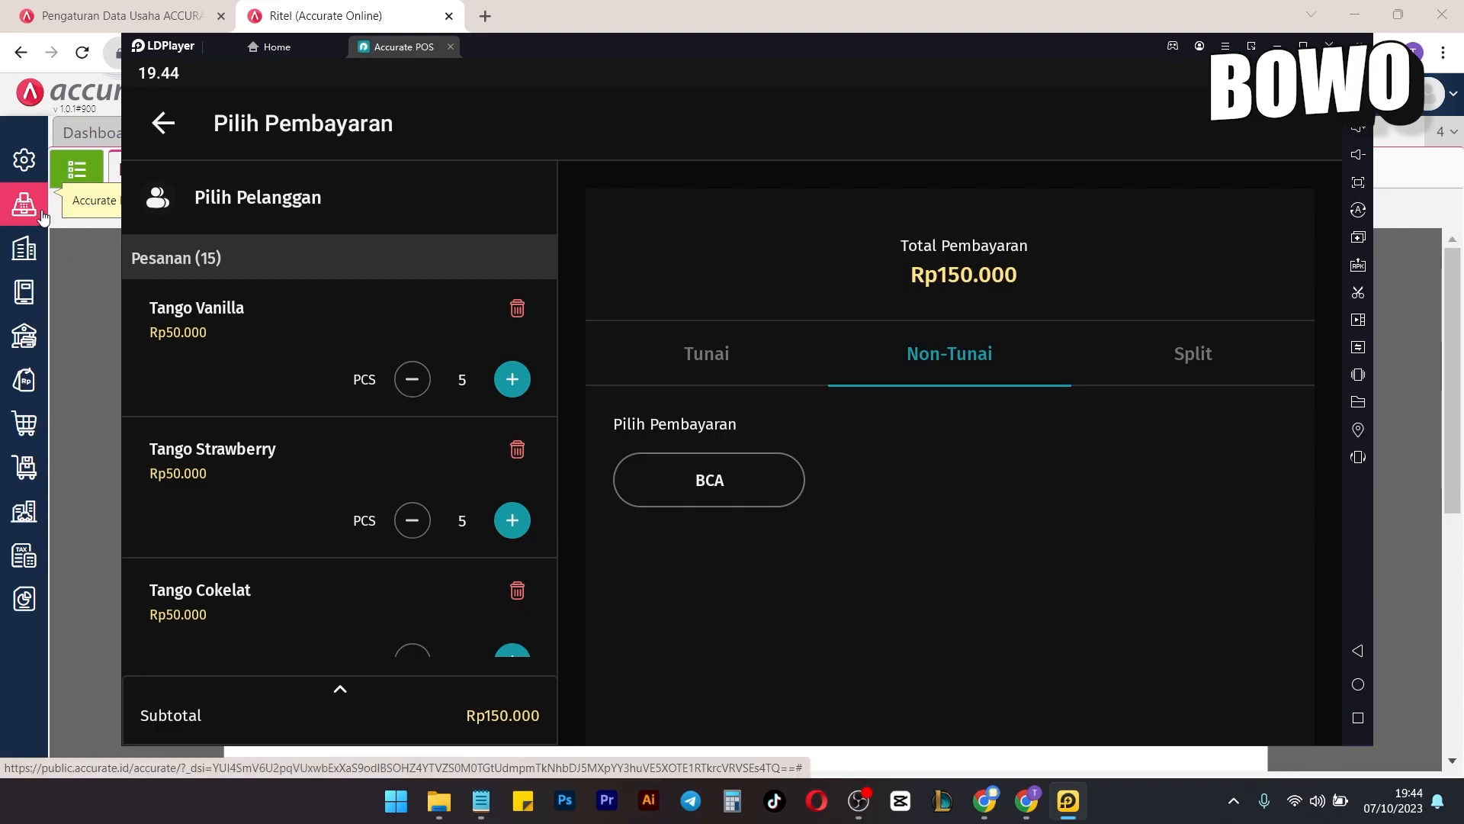
left_click(809, 348)
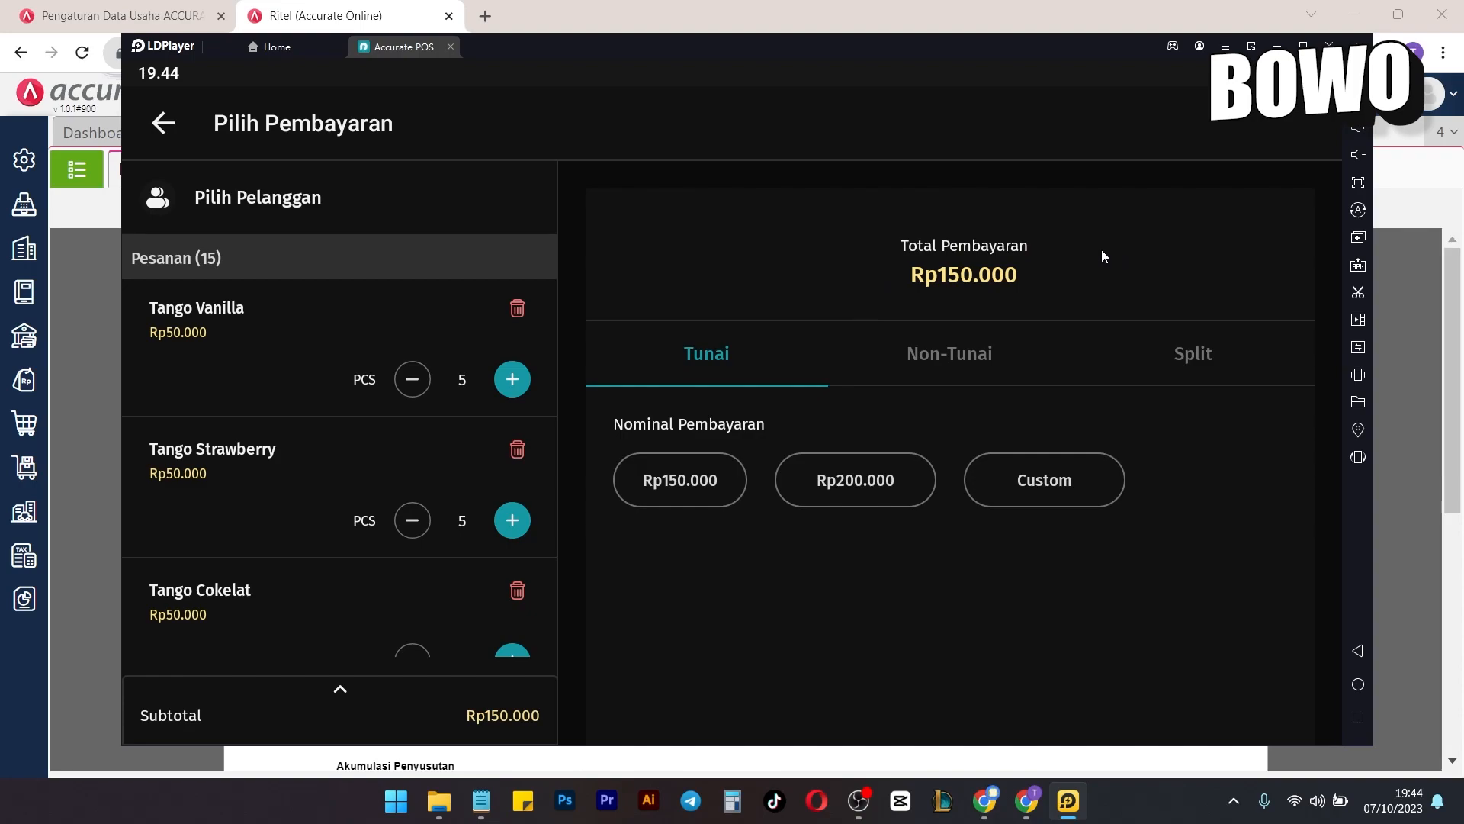
Pay the order in cash (Tunai) with Rp200.000 and finish the transaction.
left_click(877, 485)
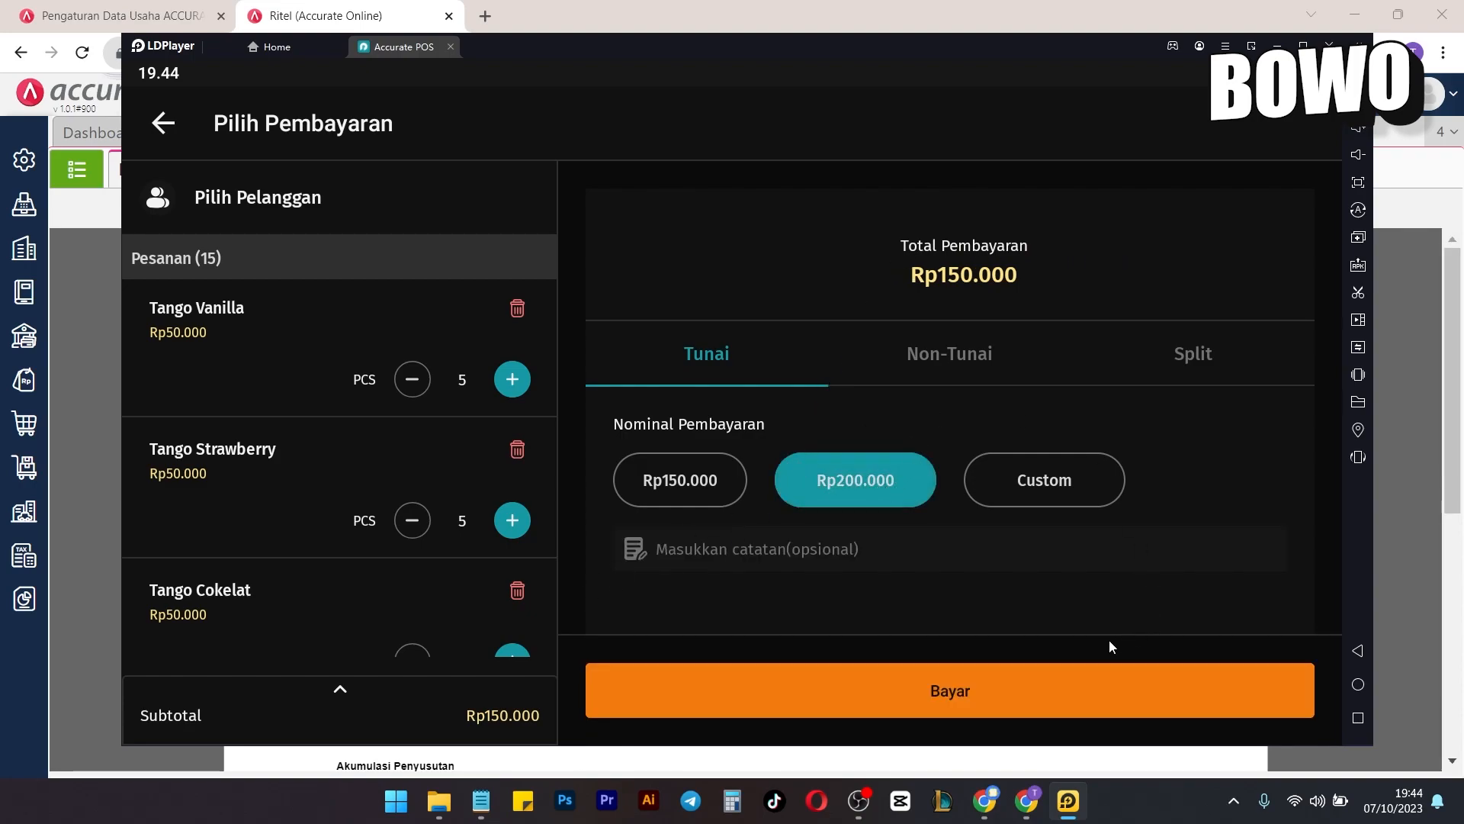
left_click(965, 696)
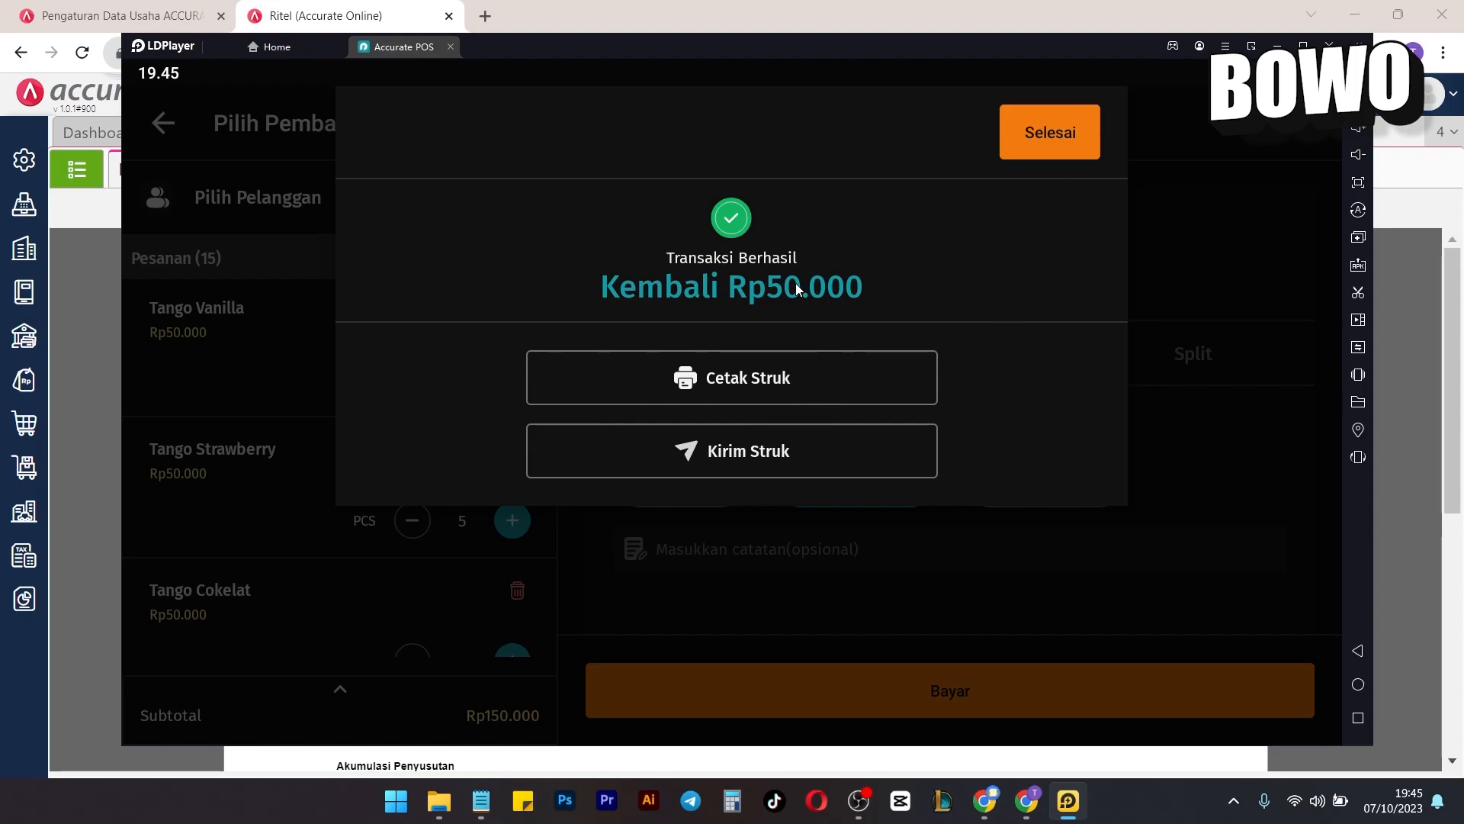
left_click(1048, 135)
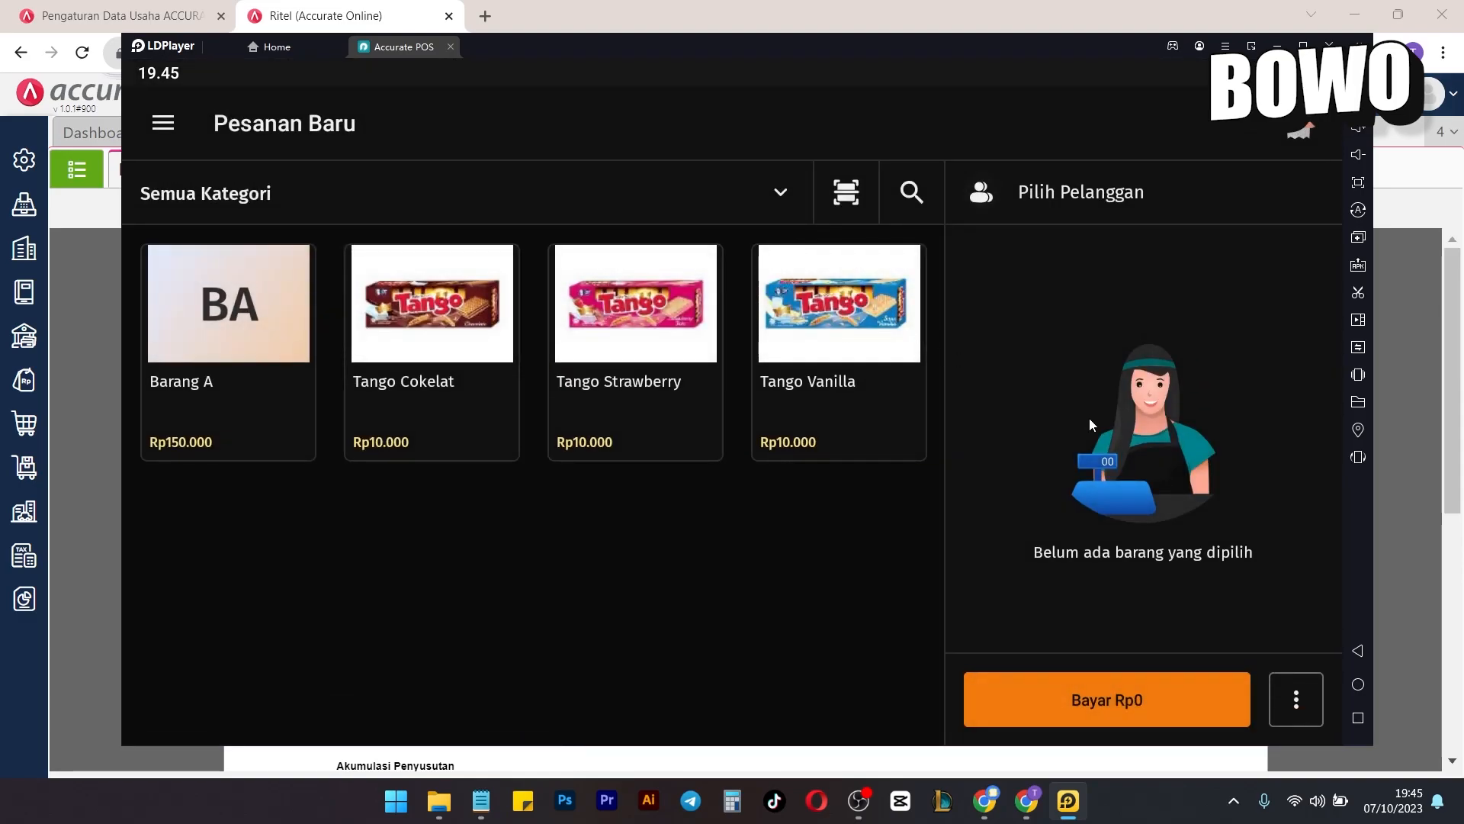
Switch to Accurate Online and close the unfinished Pembayaran Pembelian form, discarding its changes.
left_click(24, 671)
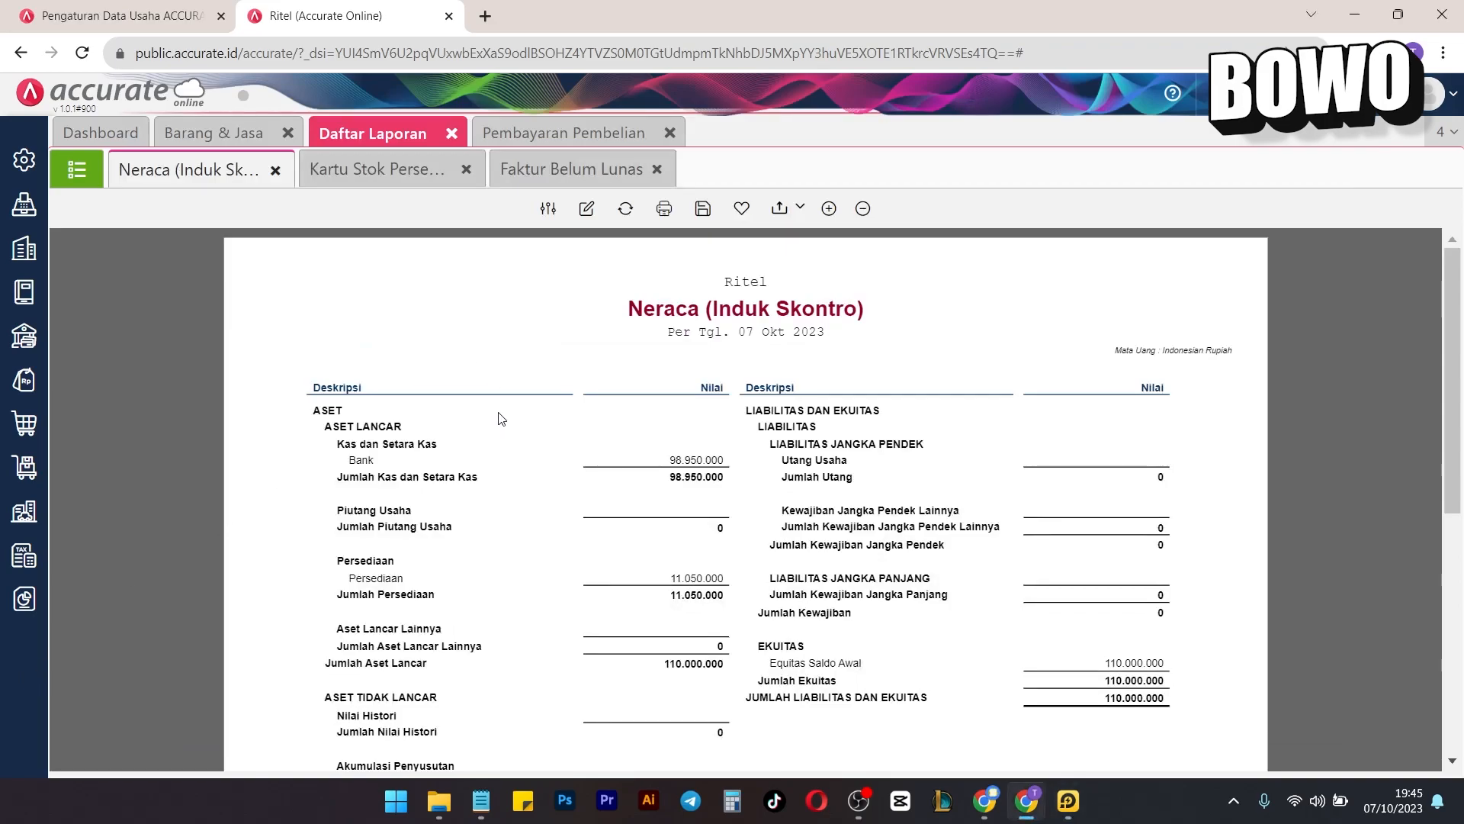
left_click(615, 131)
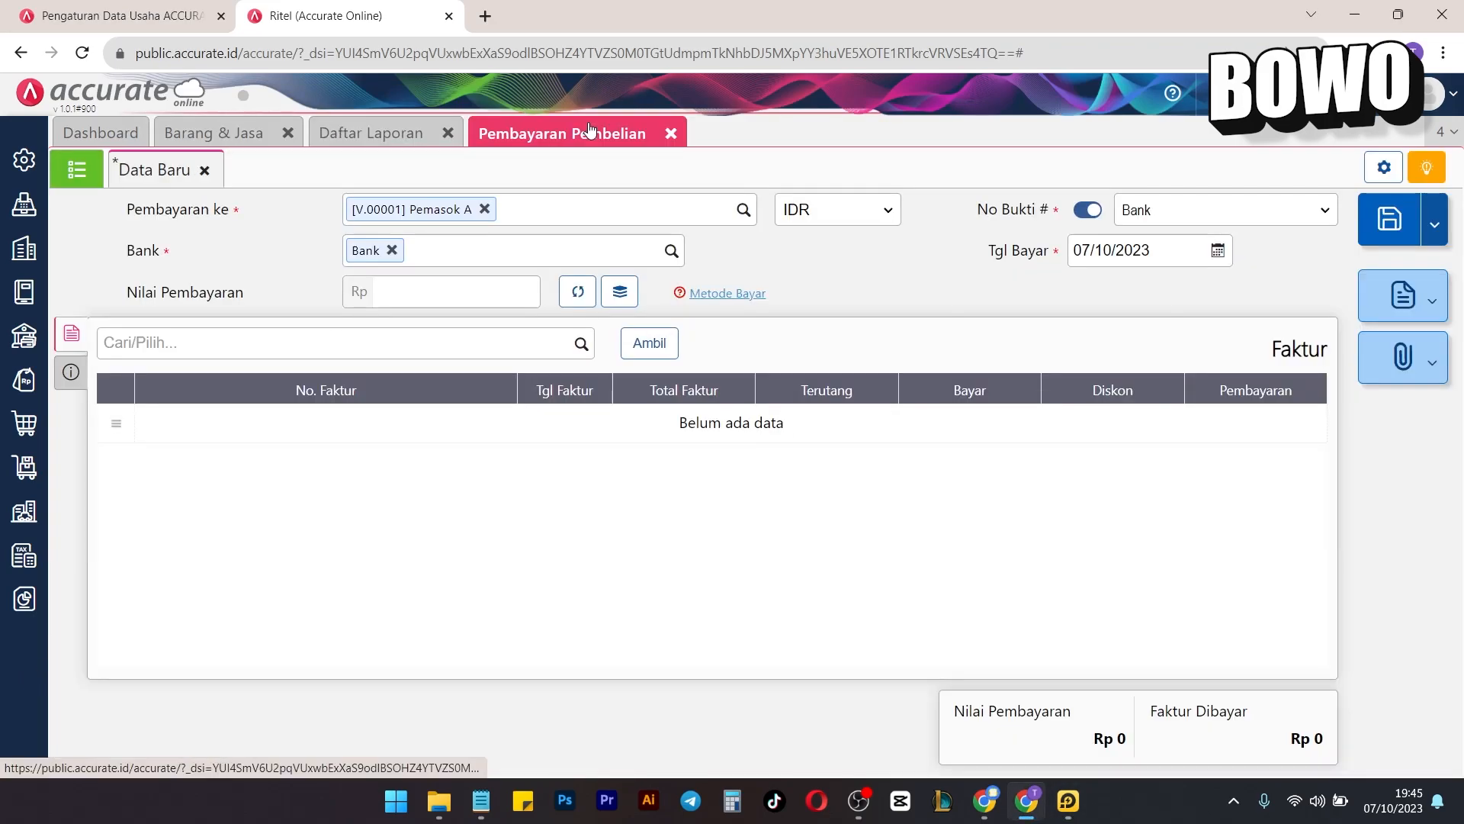
left_click(669, 133)
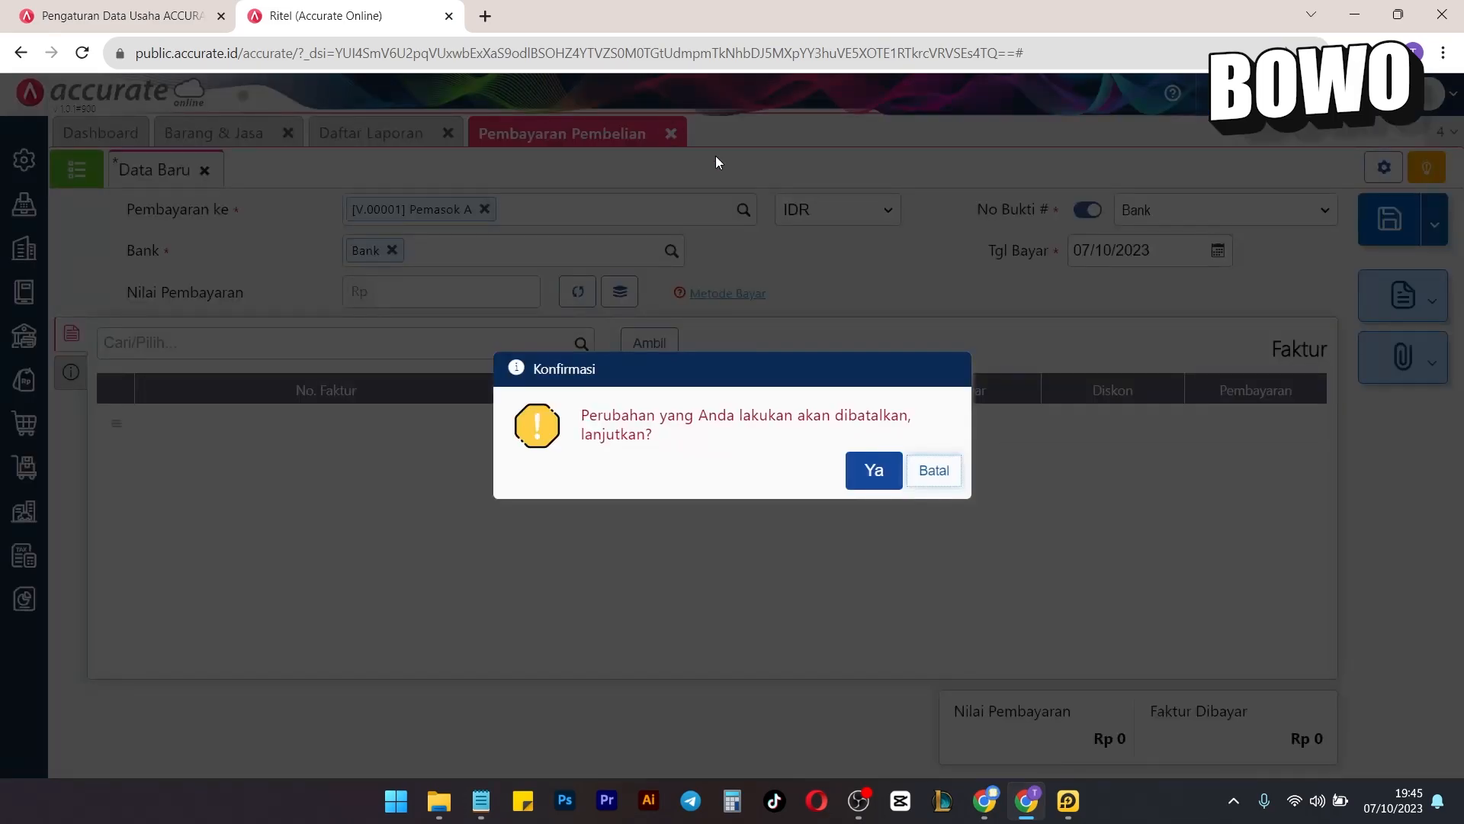
left_click(871, 469)
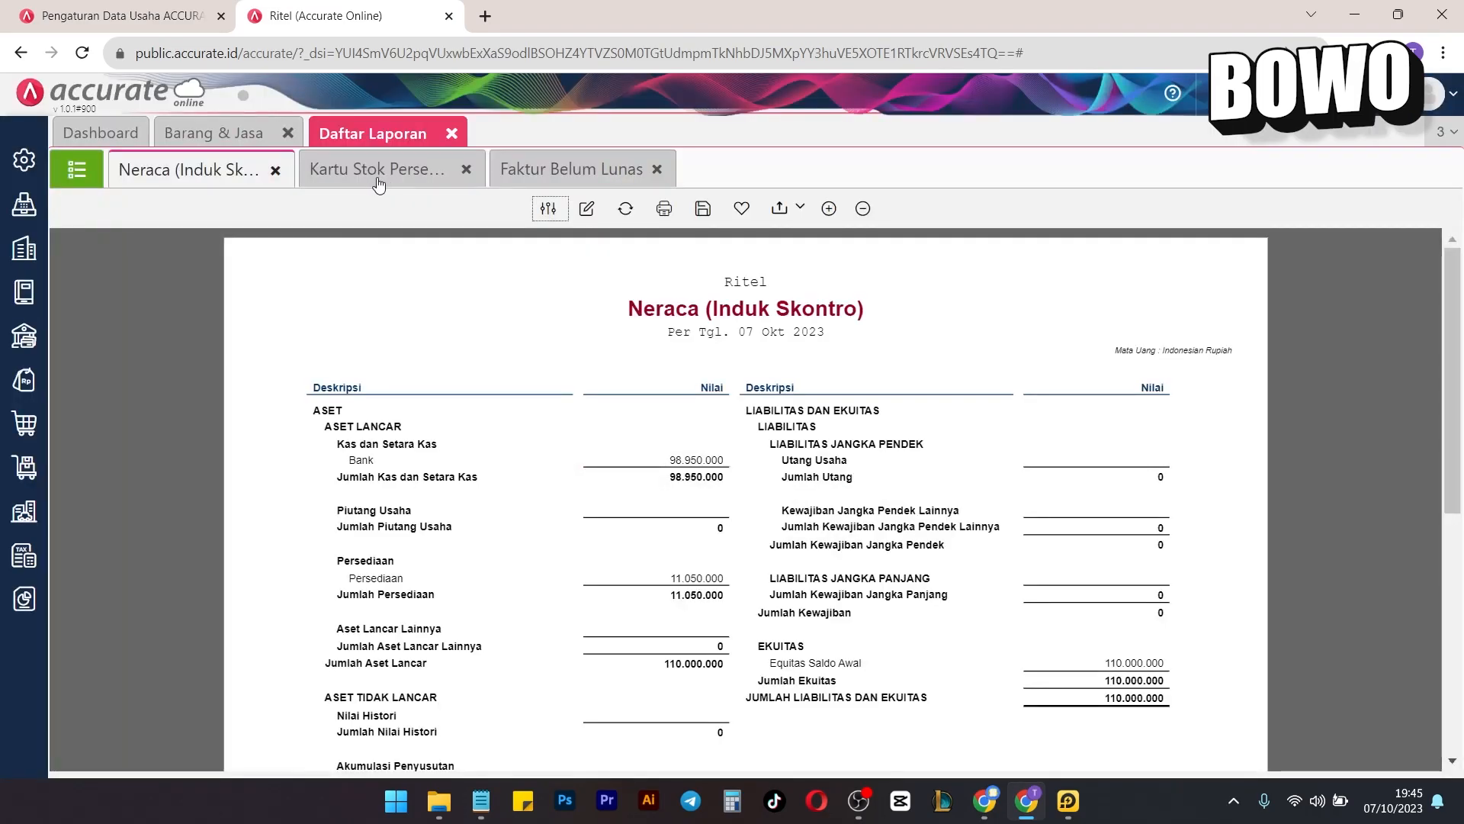
Close the Kartu Stok Persediaan and Faktur Belum Lunas reports, leaving only the Neraca report open.
left_click(383, 178)
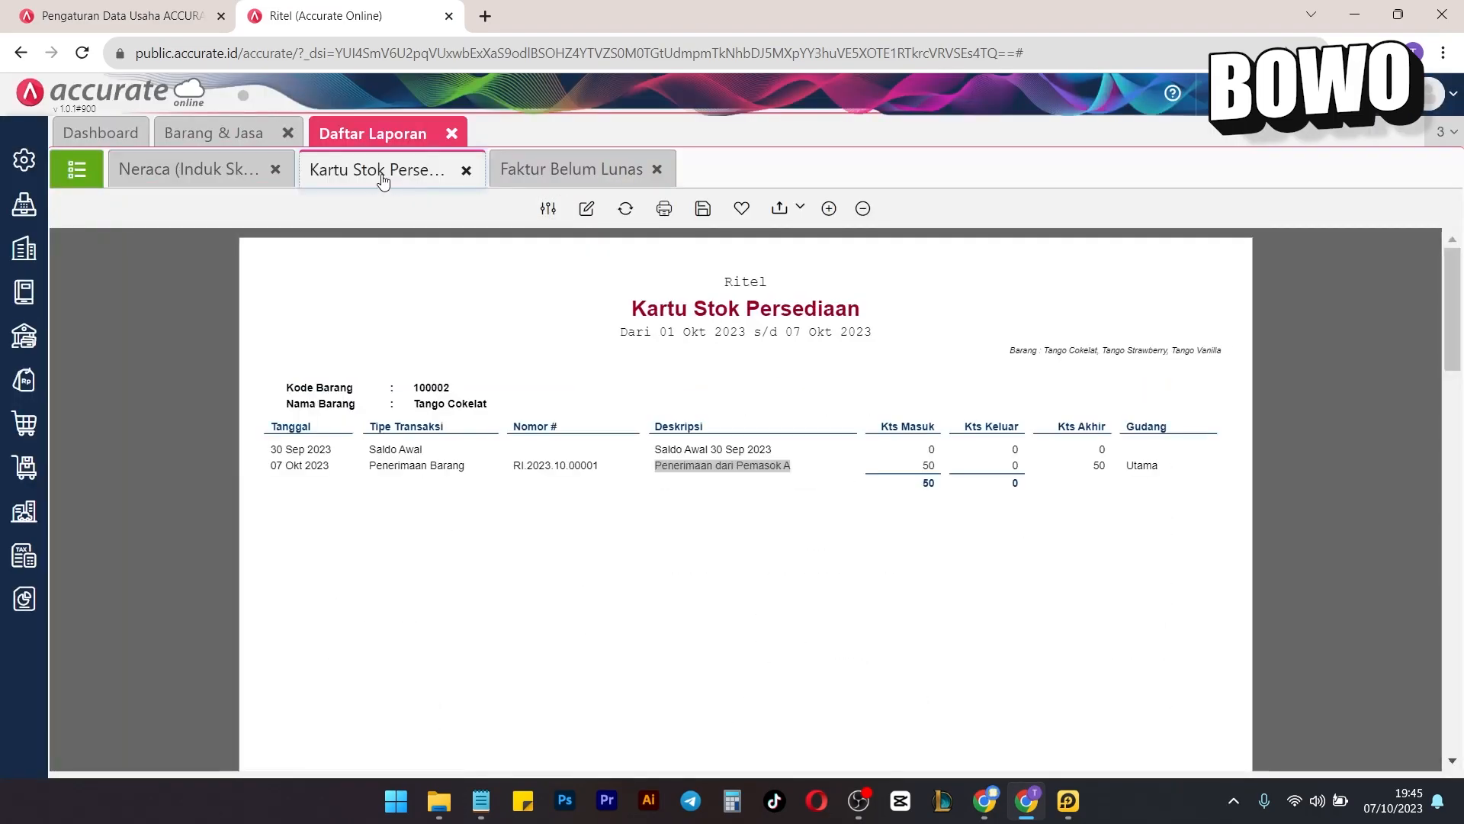
left_click(469, 174)
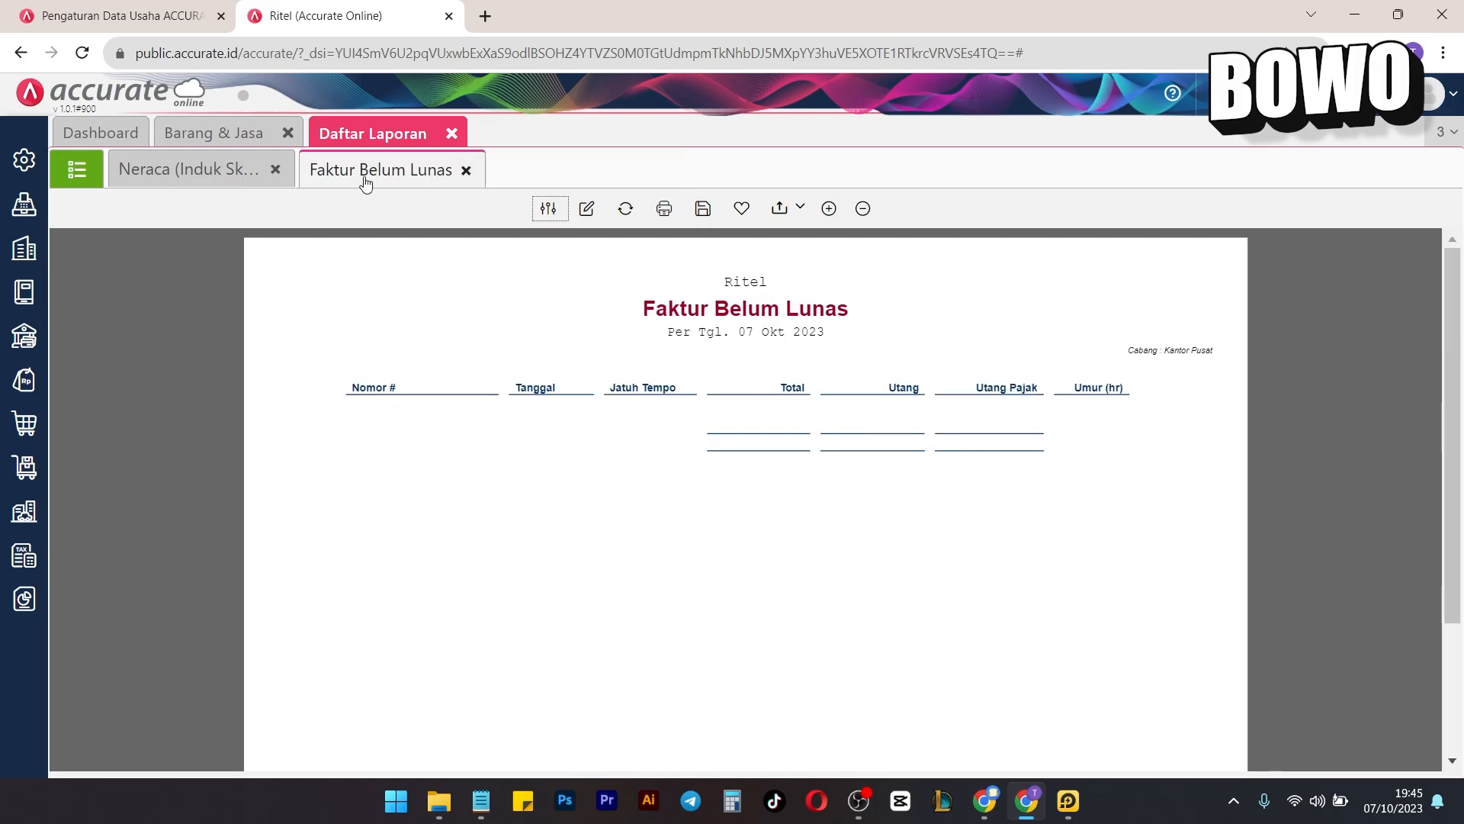
left_click(467, 170)
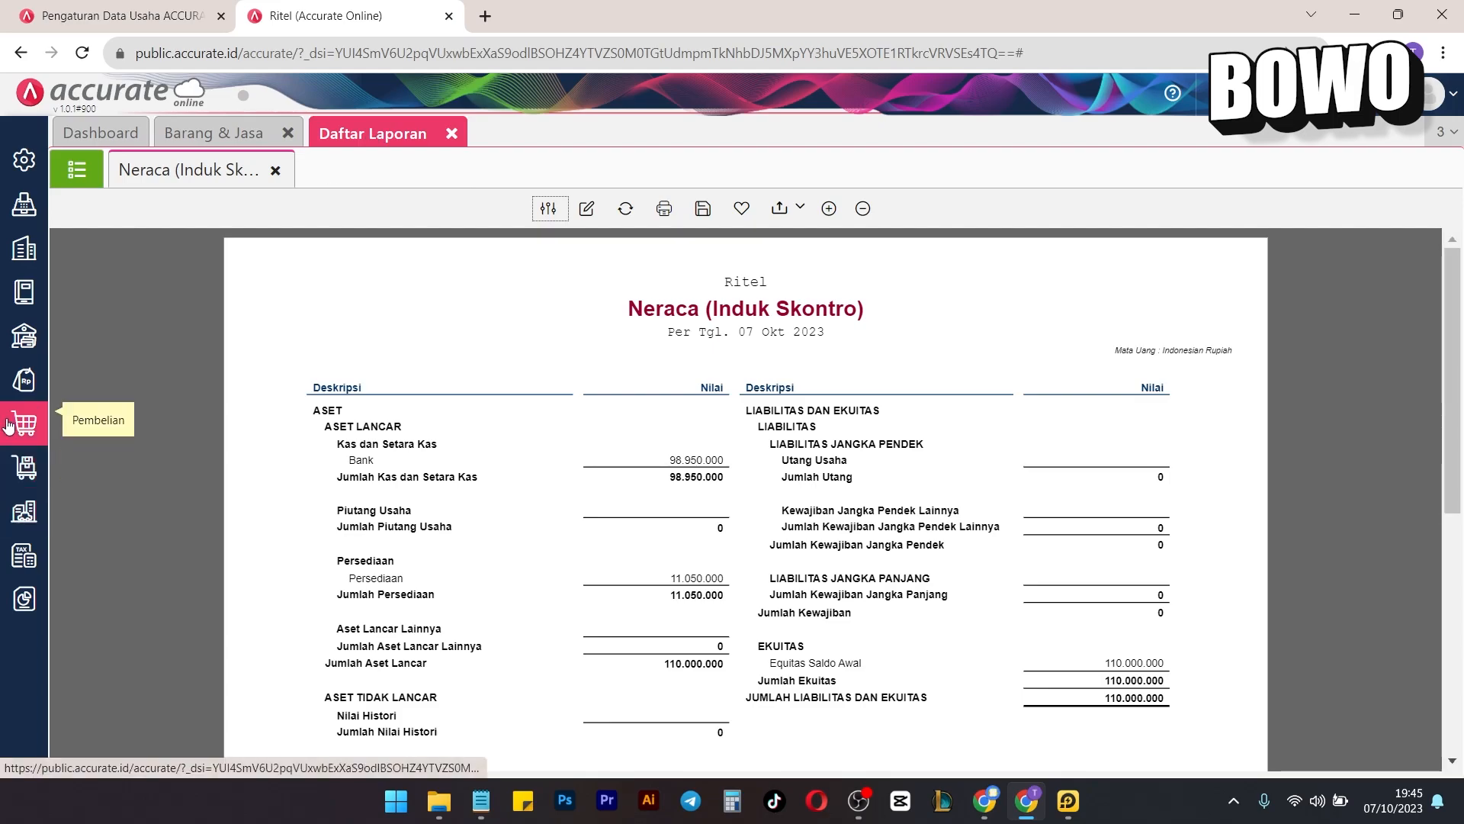
Open the Pelanggan Umum invoice from the Faktur Penjualan list and review its Tango item lines.
mouse_move(24, 379)
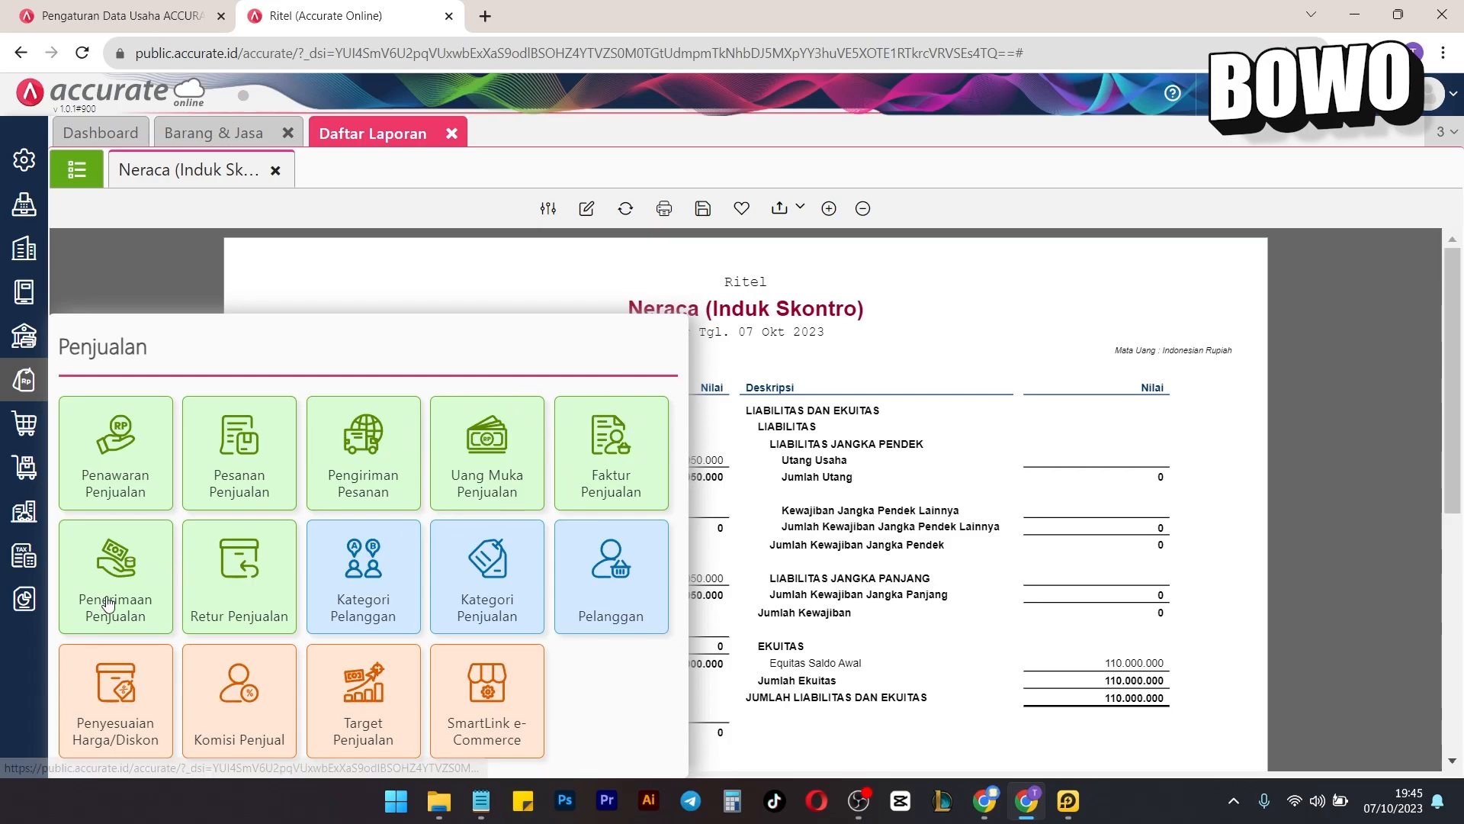
left_click(628, 429)
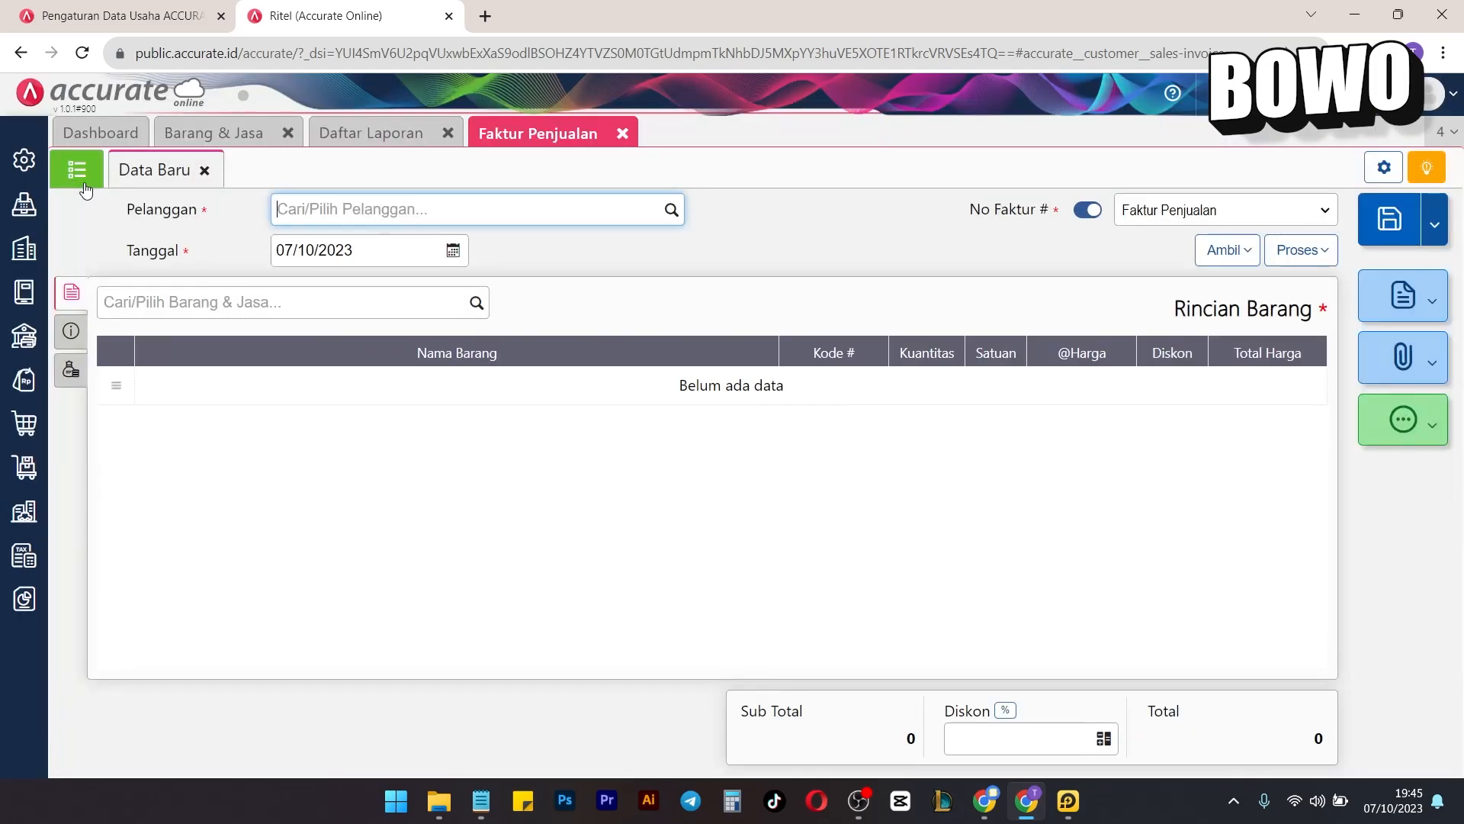
left_click(77, 171)
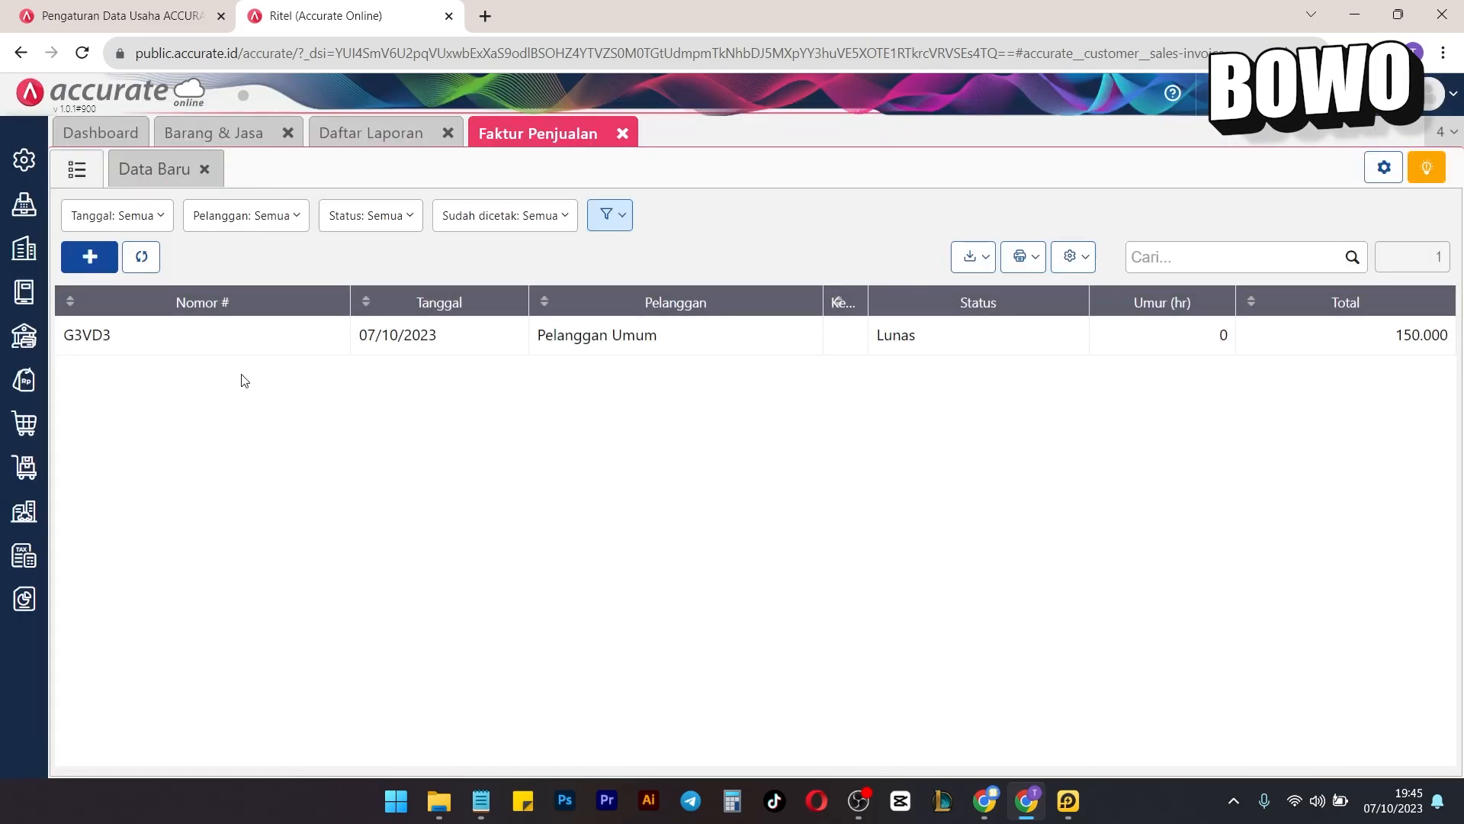
left_click(963, 348)
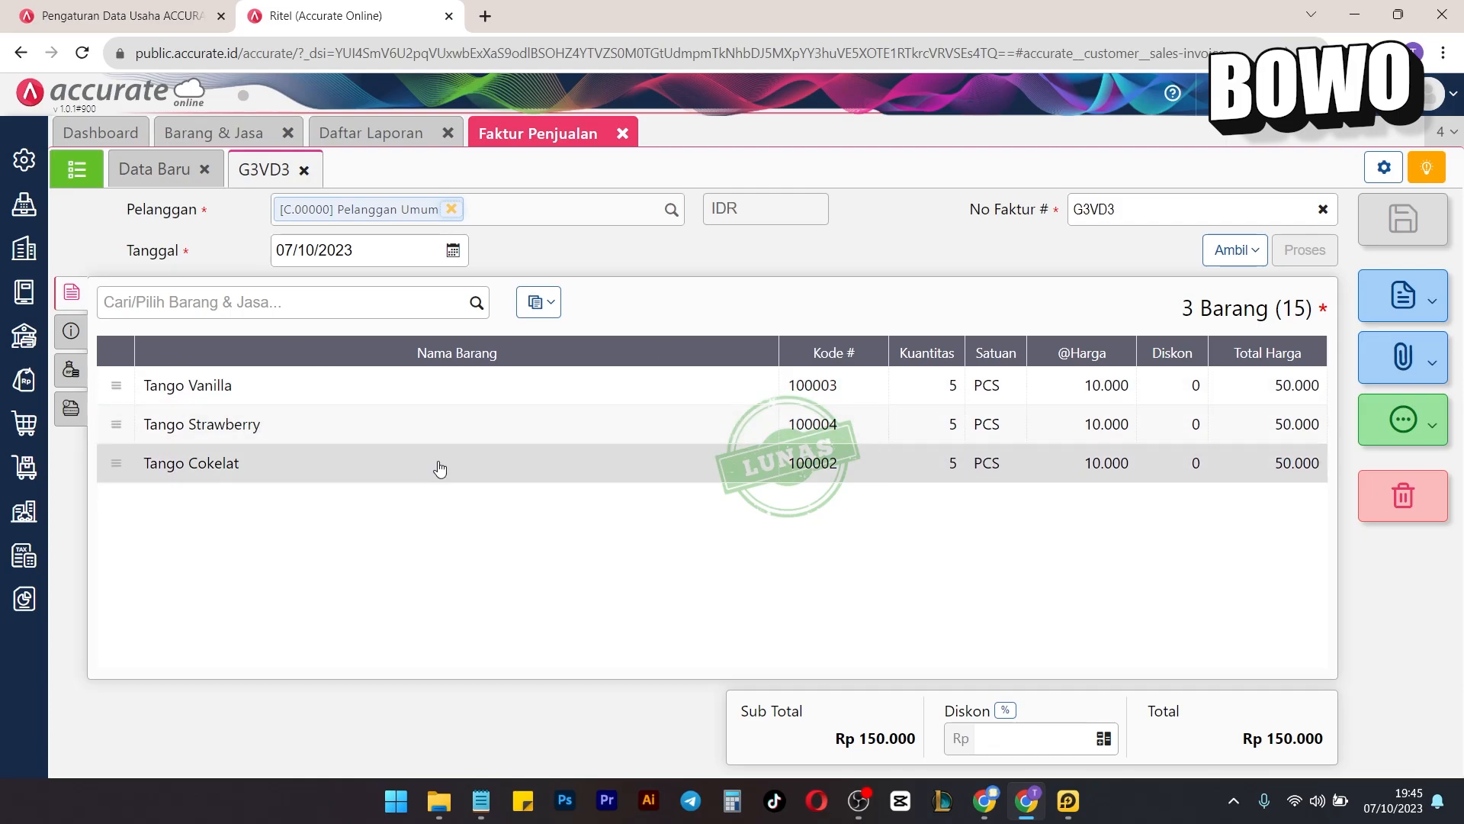
left_click(350, 134)
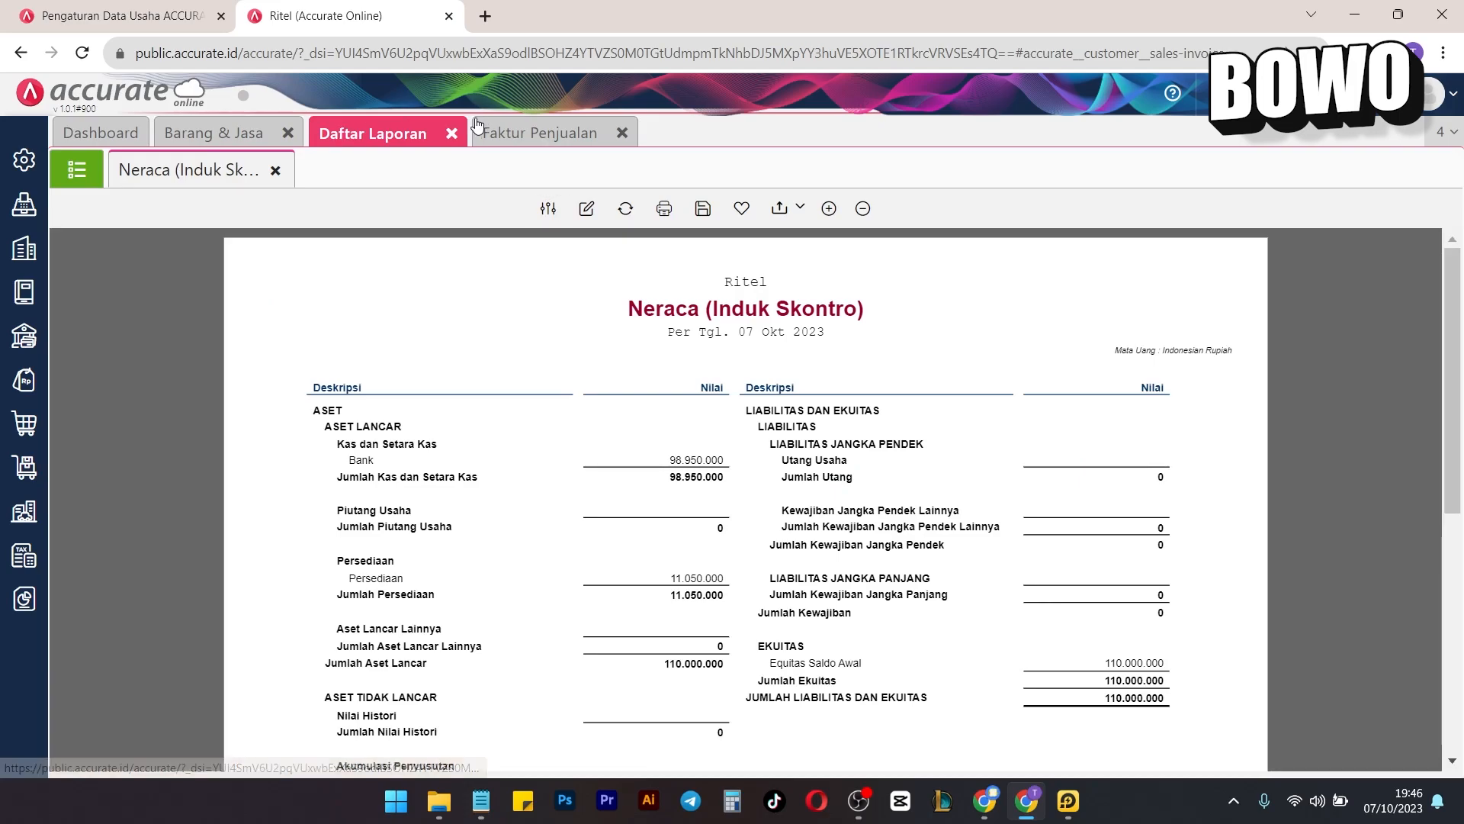
left_click(534, 134)
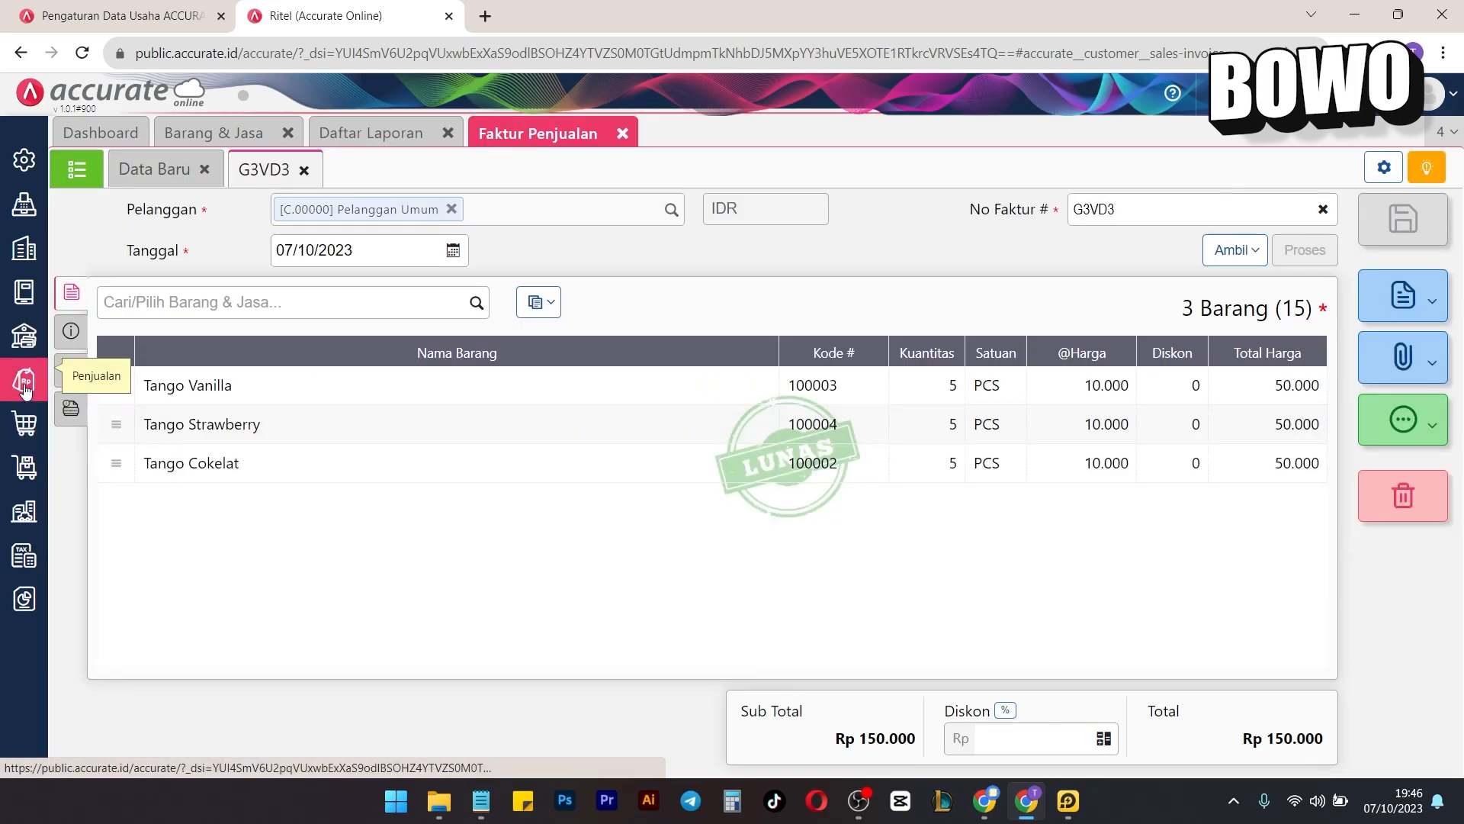
Open the Pelanggan Umum receipt from the Penerimaan Penjualan list and check its bank and paid invoice.
left_click(16, 390)
left_click(172, 531)
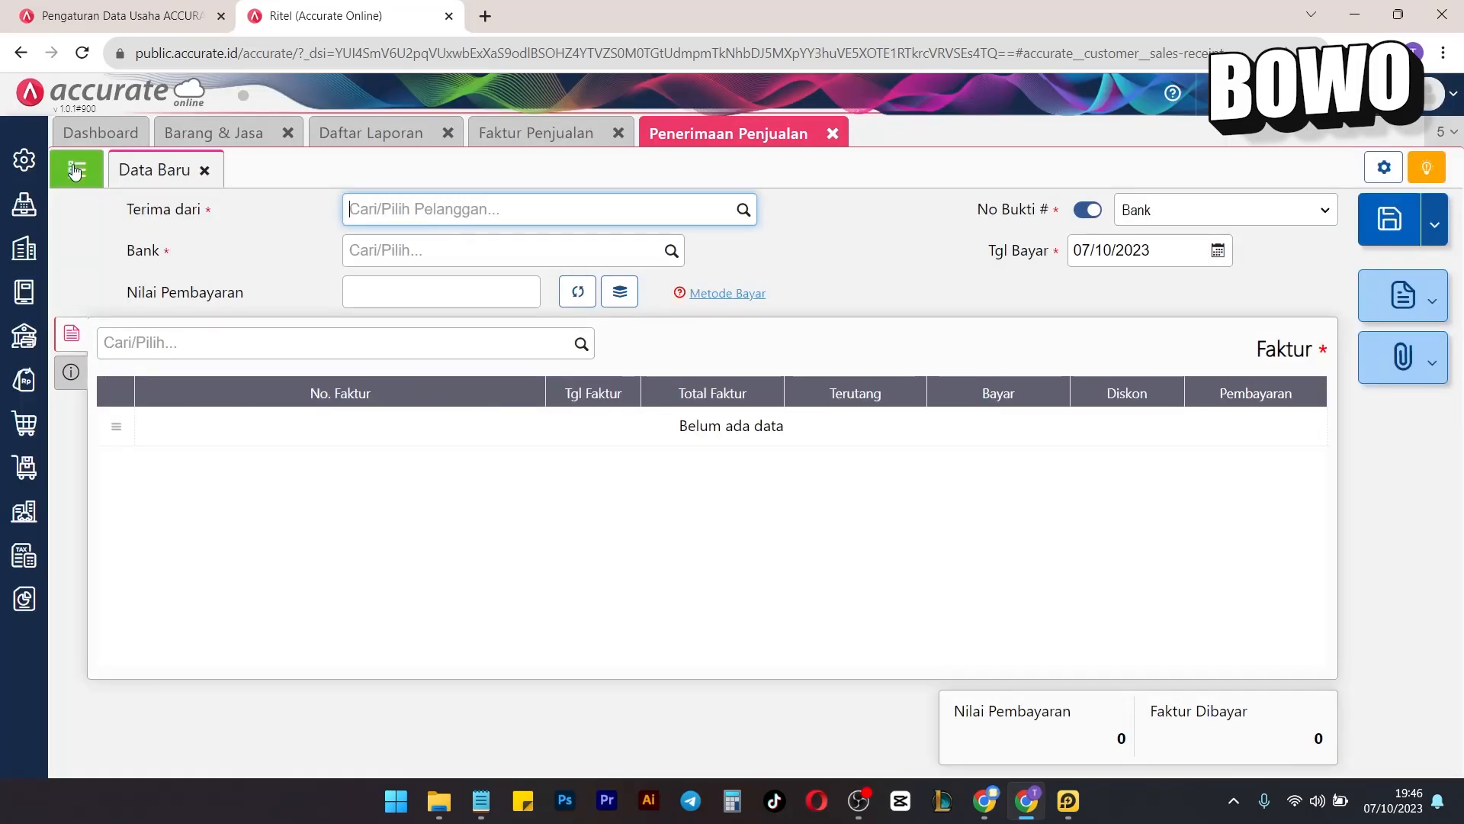
left_click(74, 171)
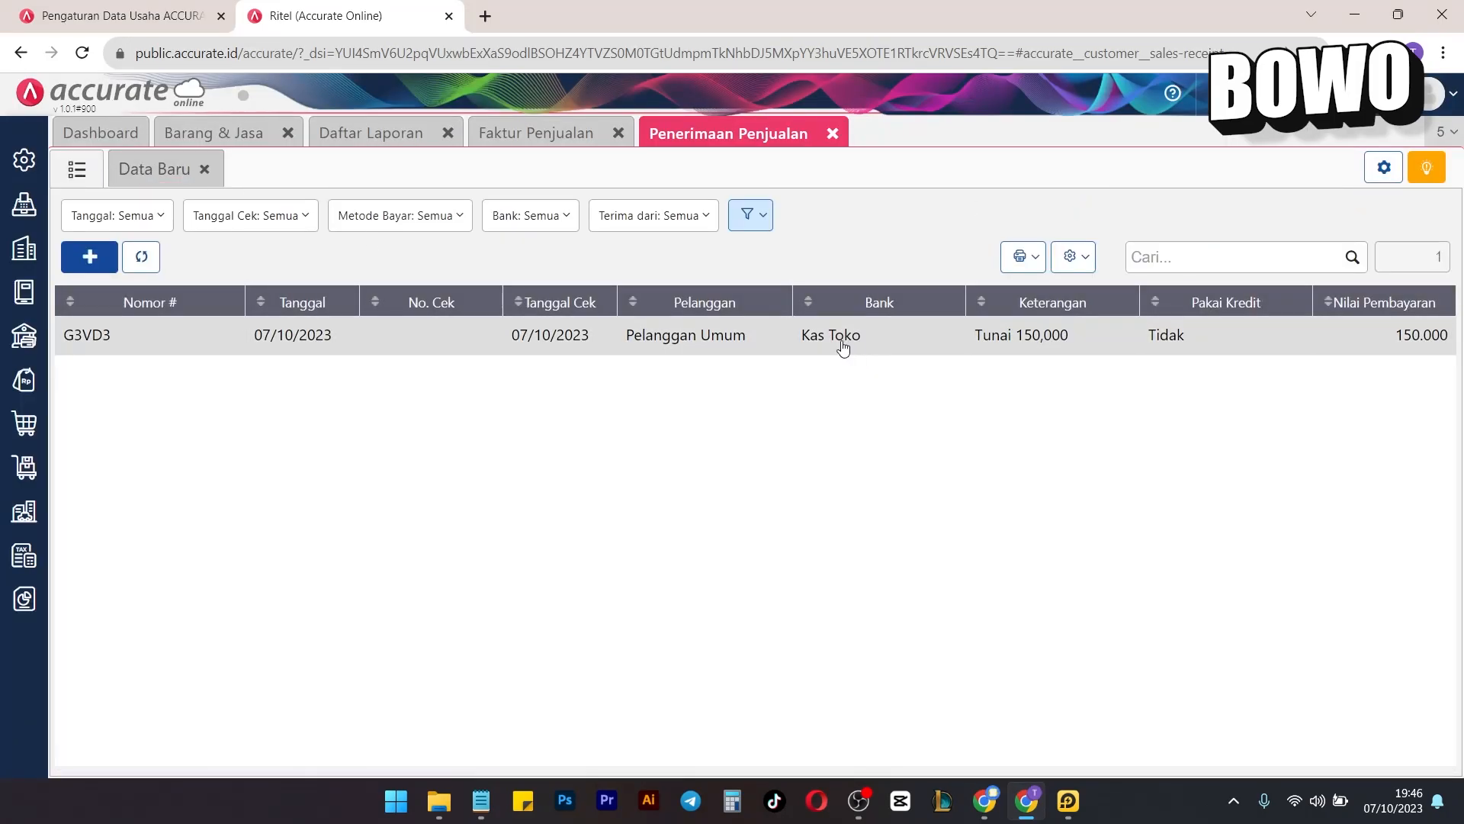
left_click(842, 344)
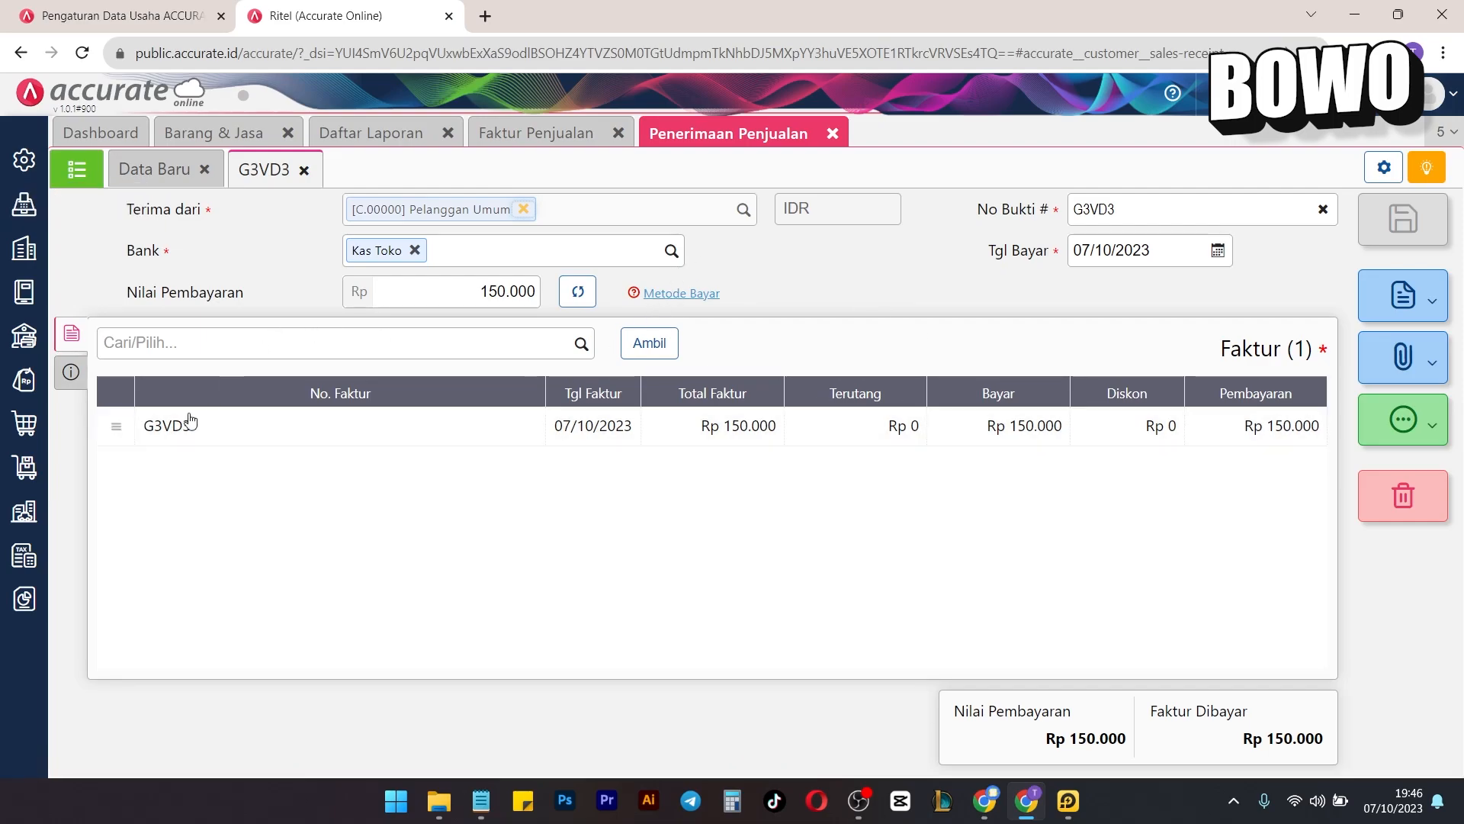
Refresh the Neraca (Induk Skontro) report and check the Kas Toko line under Kas dan Setara Kas.
left_click(412, 132)
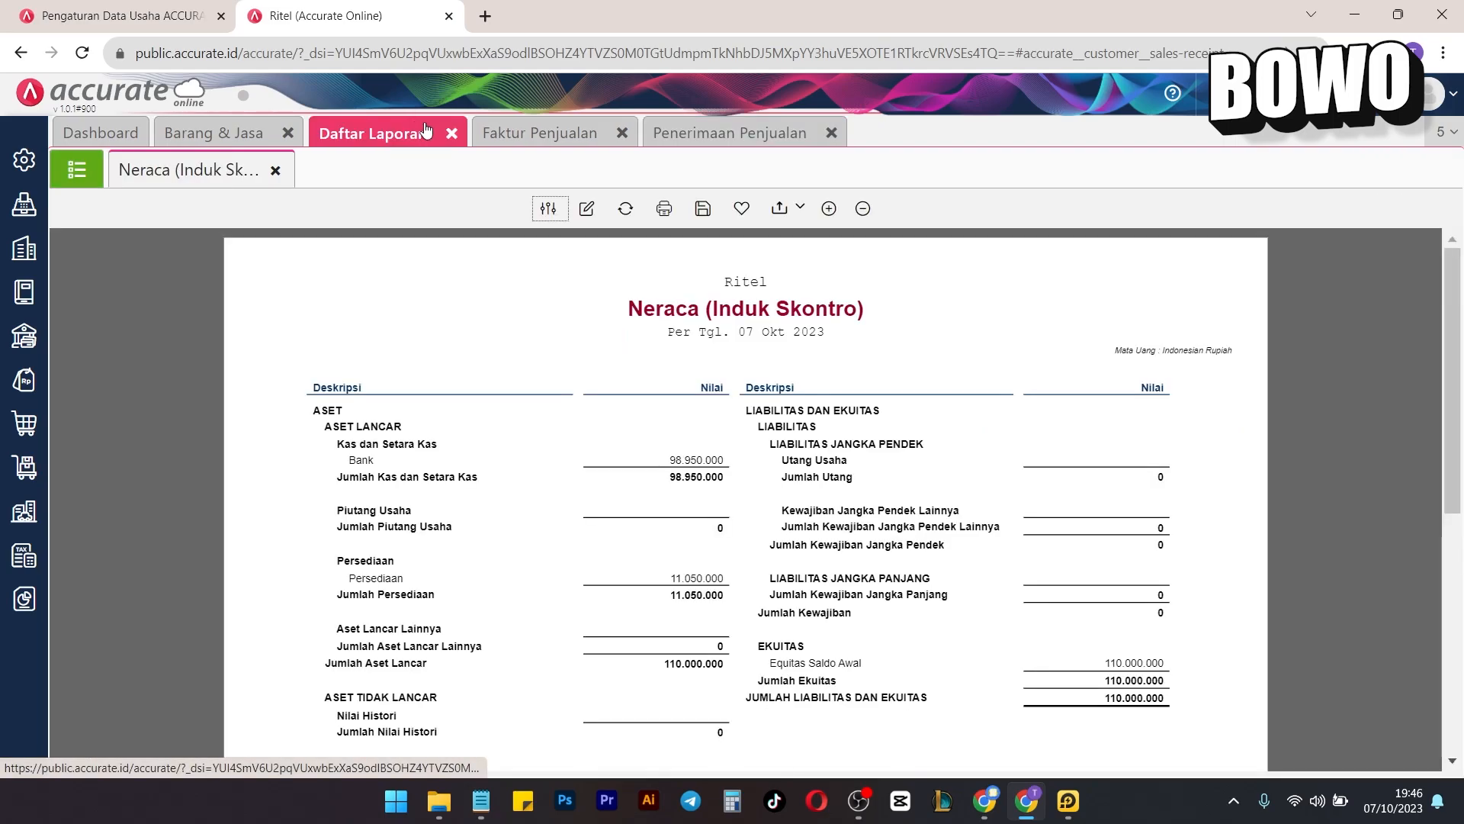
scroll(936, 452, "down", 3)
scroll(763, 343, "up", 3)
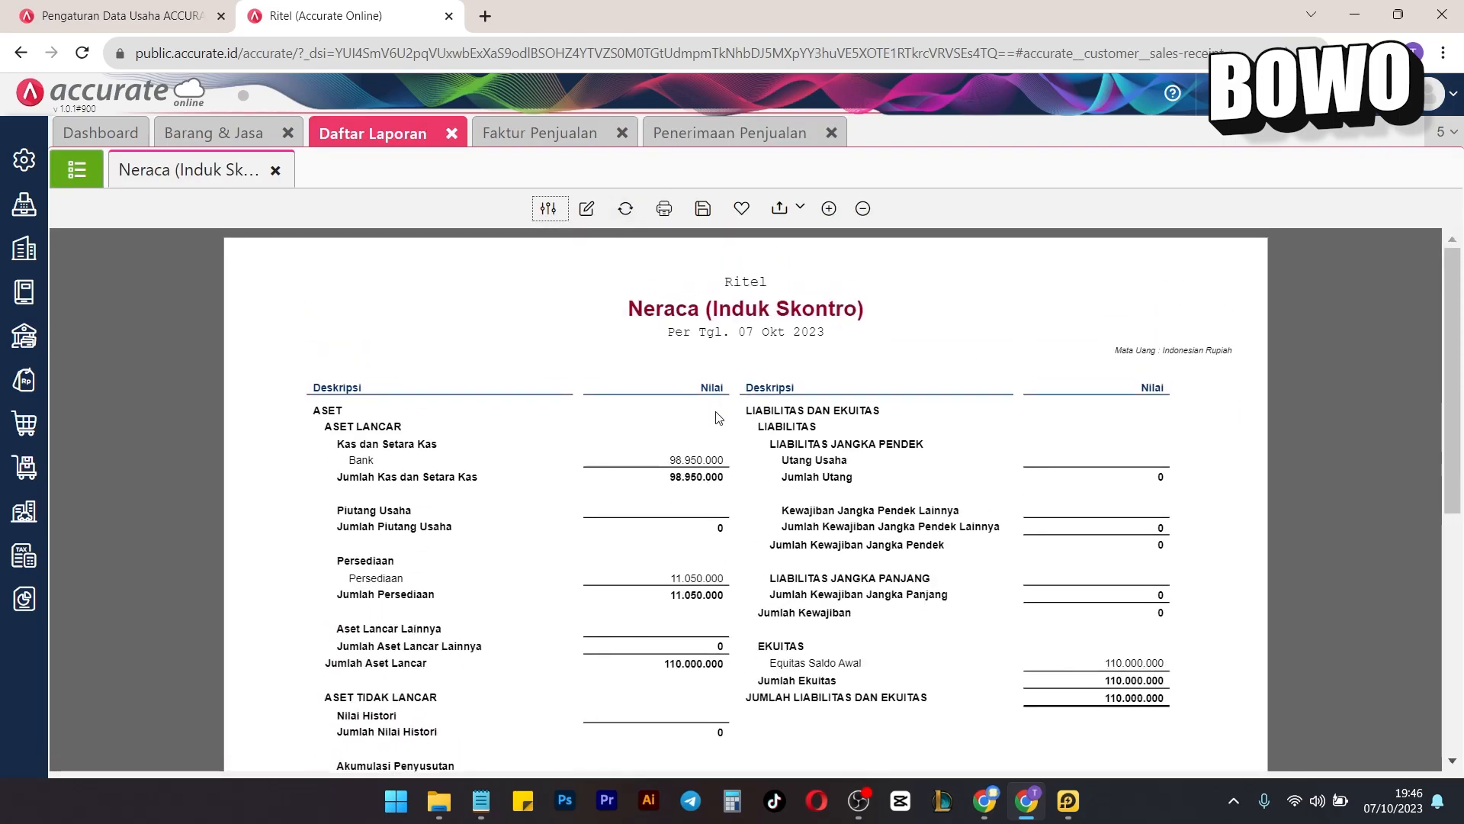
scroll(724, 472, "down", 2)
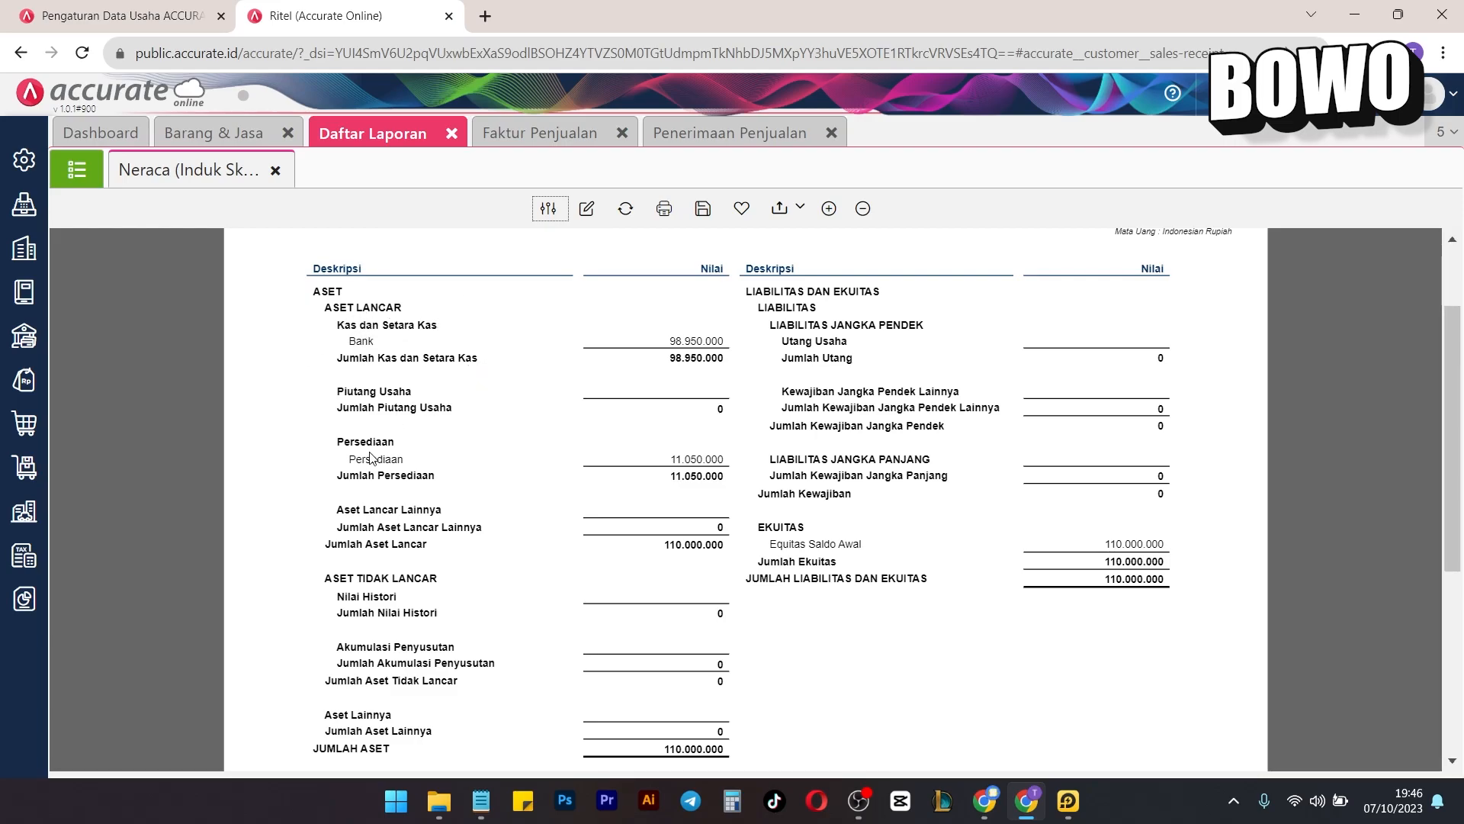
left_click(626, 210)
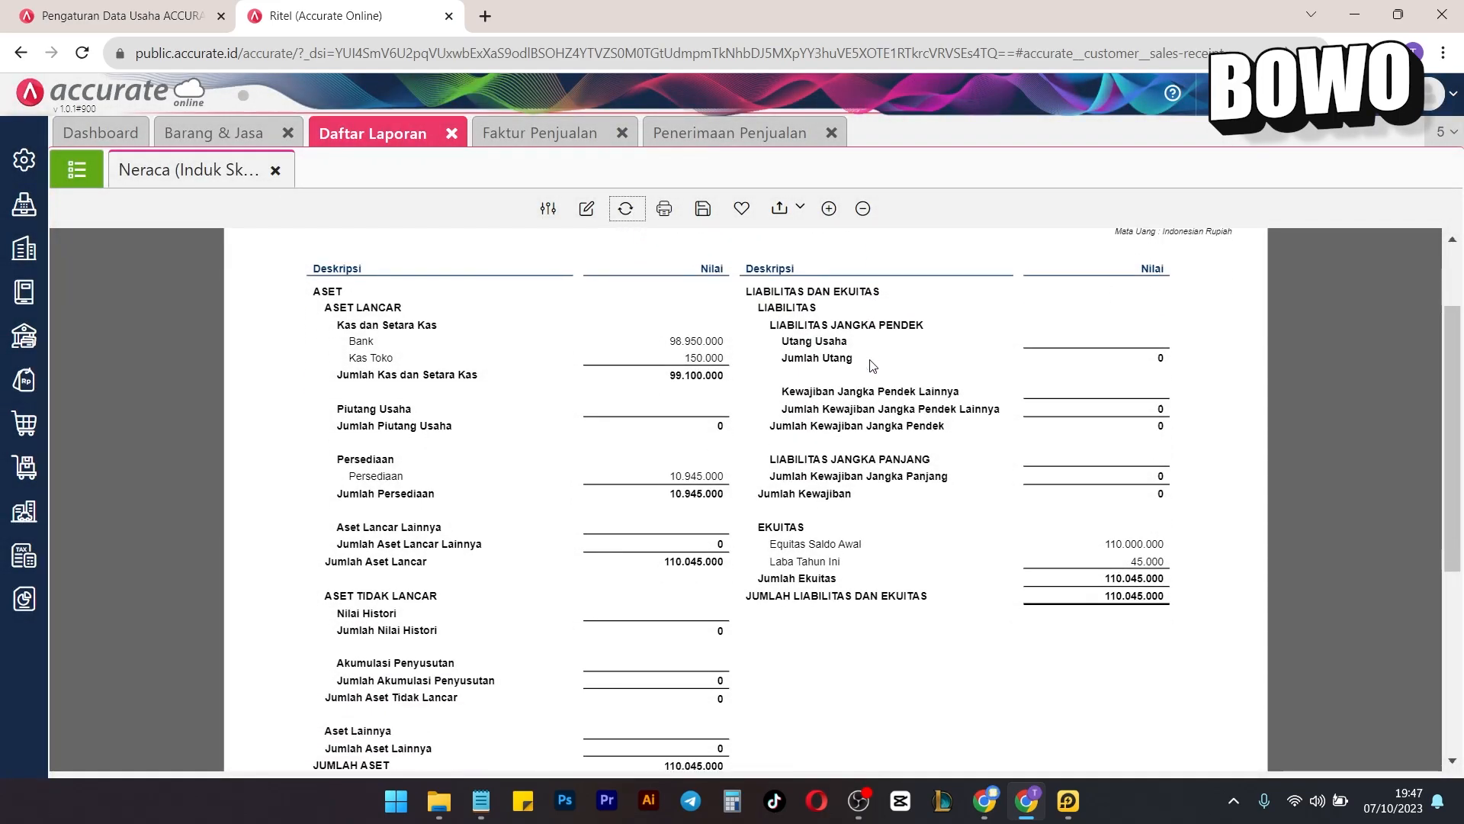
double_click(374, 354)
double_click(700, 358)
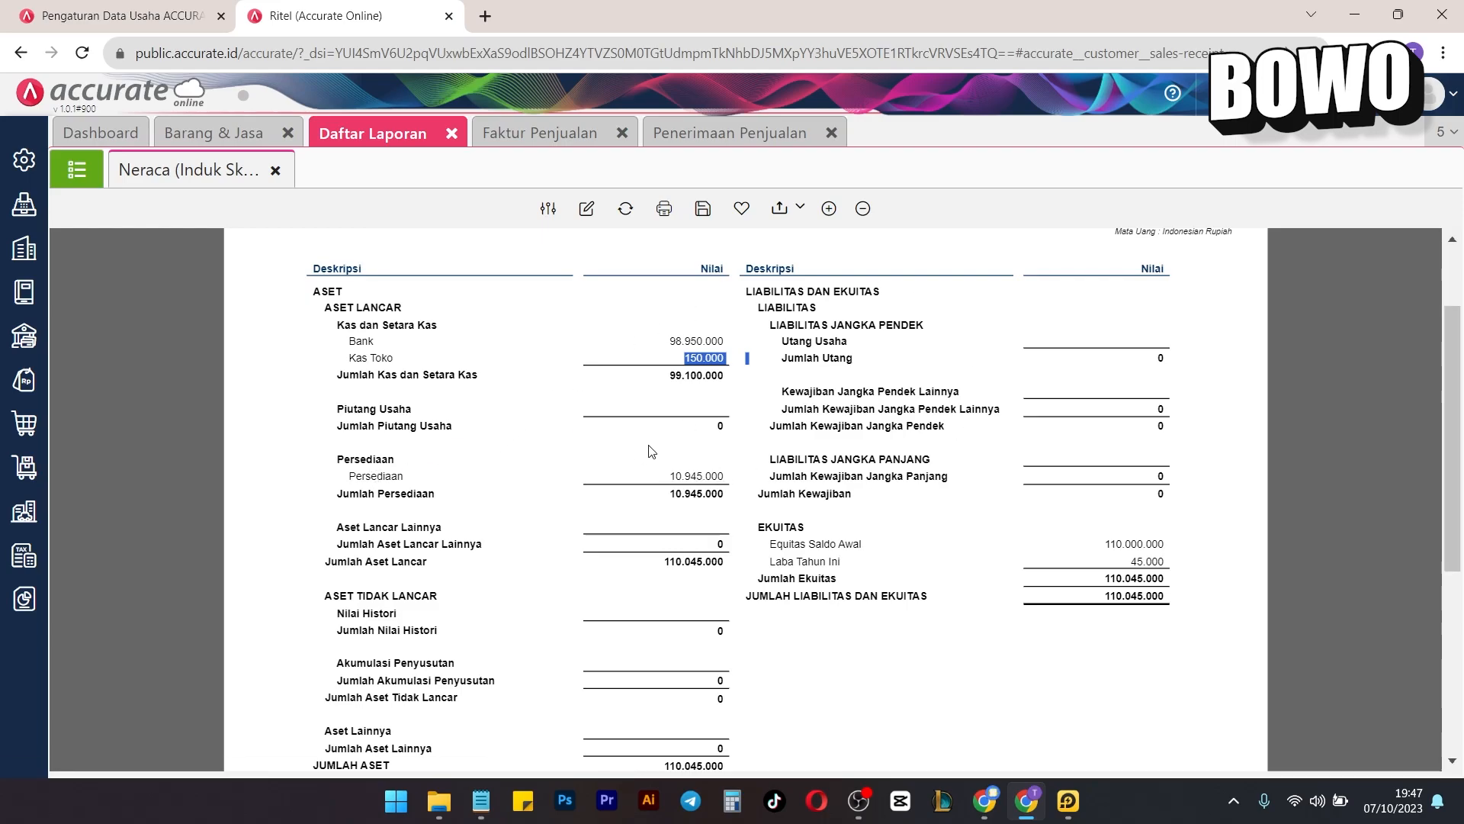
Generate the Kartu Stok Persediaan report for Tango Cokelat from 01/10/2023 to 07/10/2023.
left_click(76, 169)
left_click(221, 610)
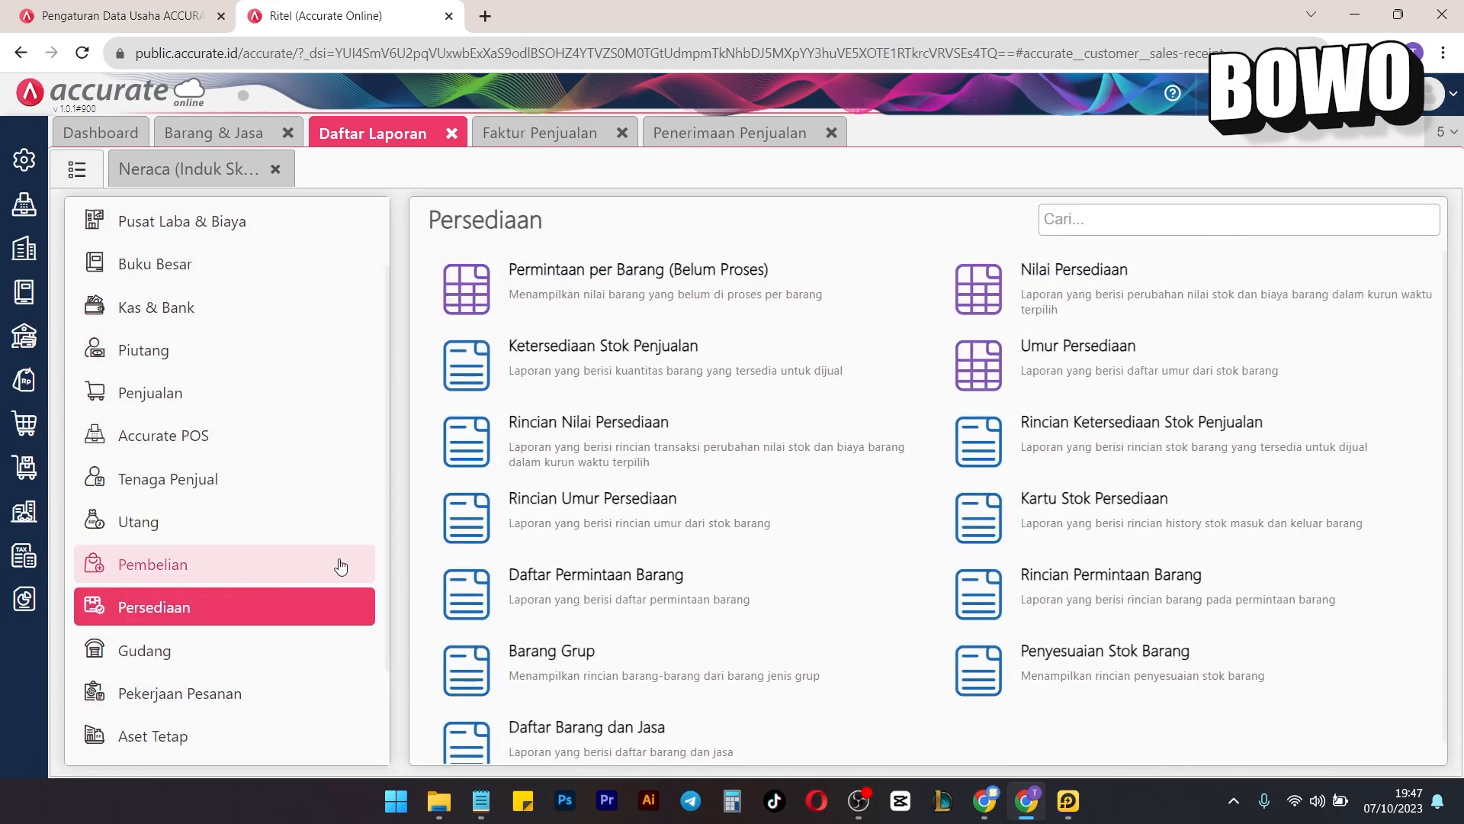
left_click(1069, 497)
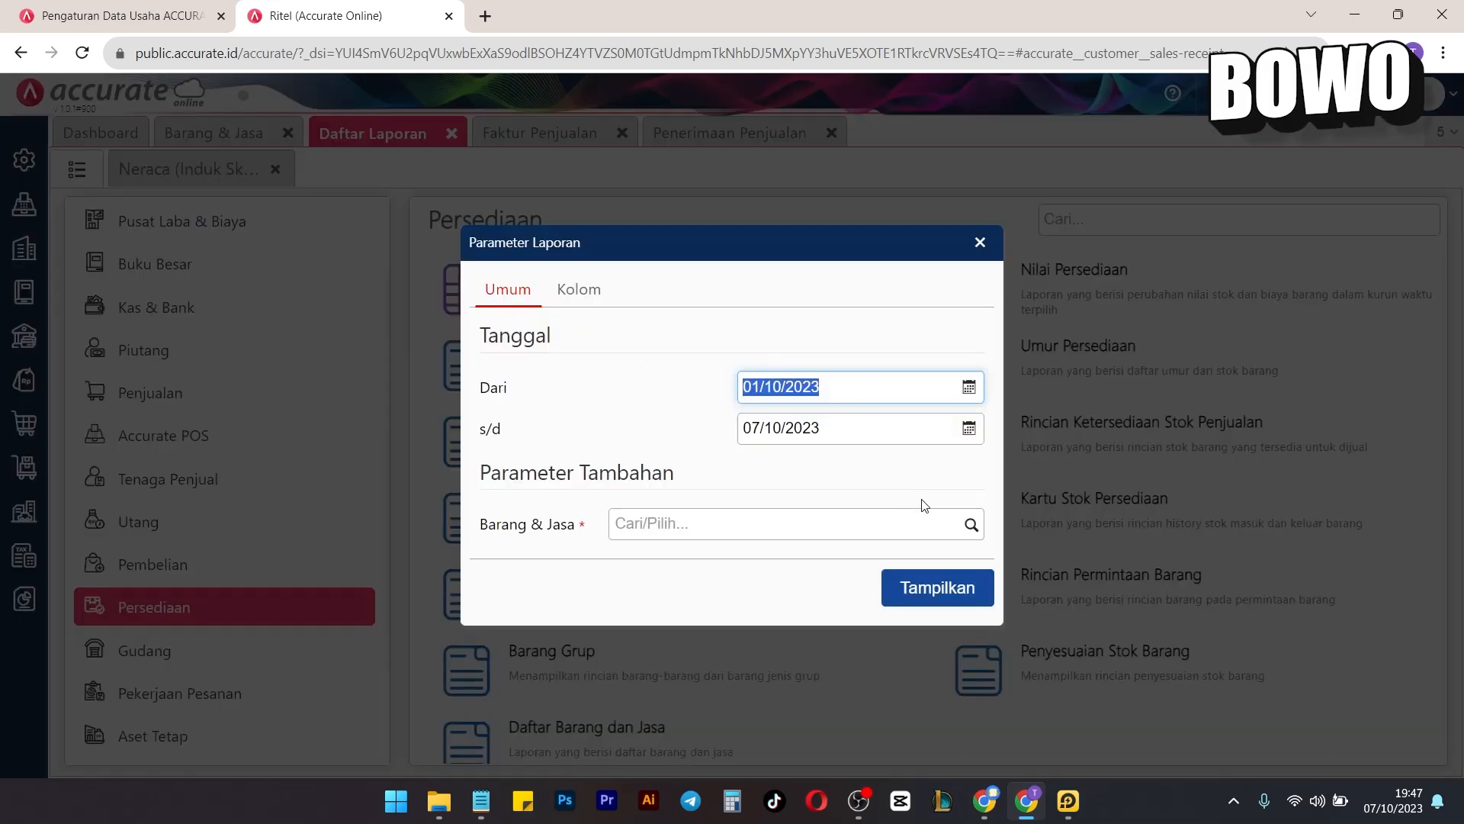
left_click(961, 526)
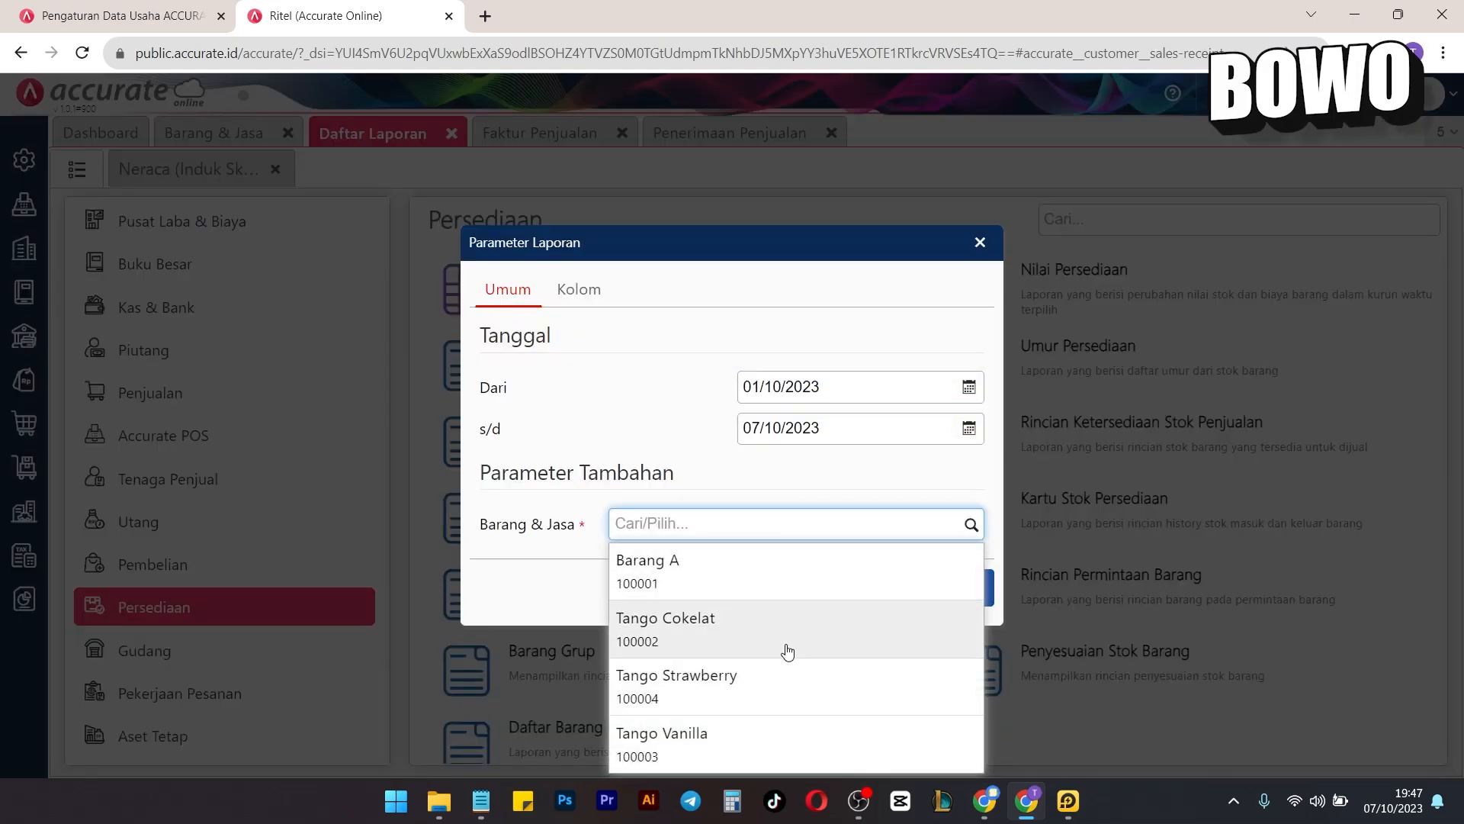
left_click(784, 645)
left_click(932, 624)
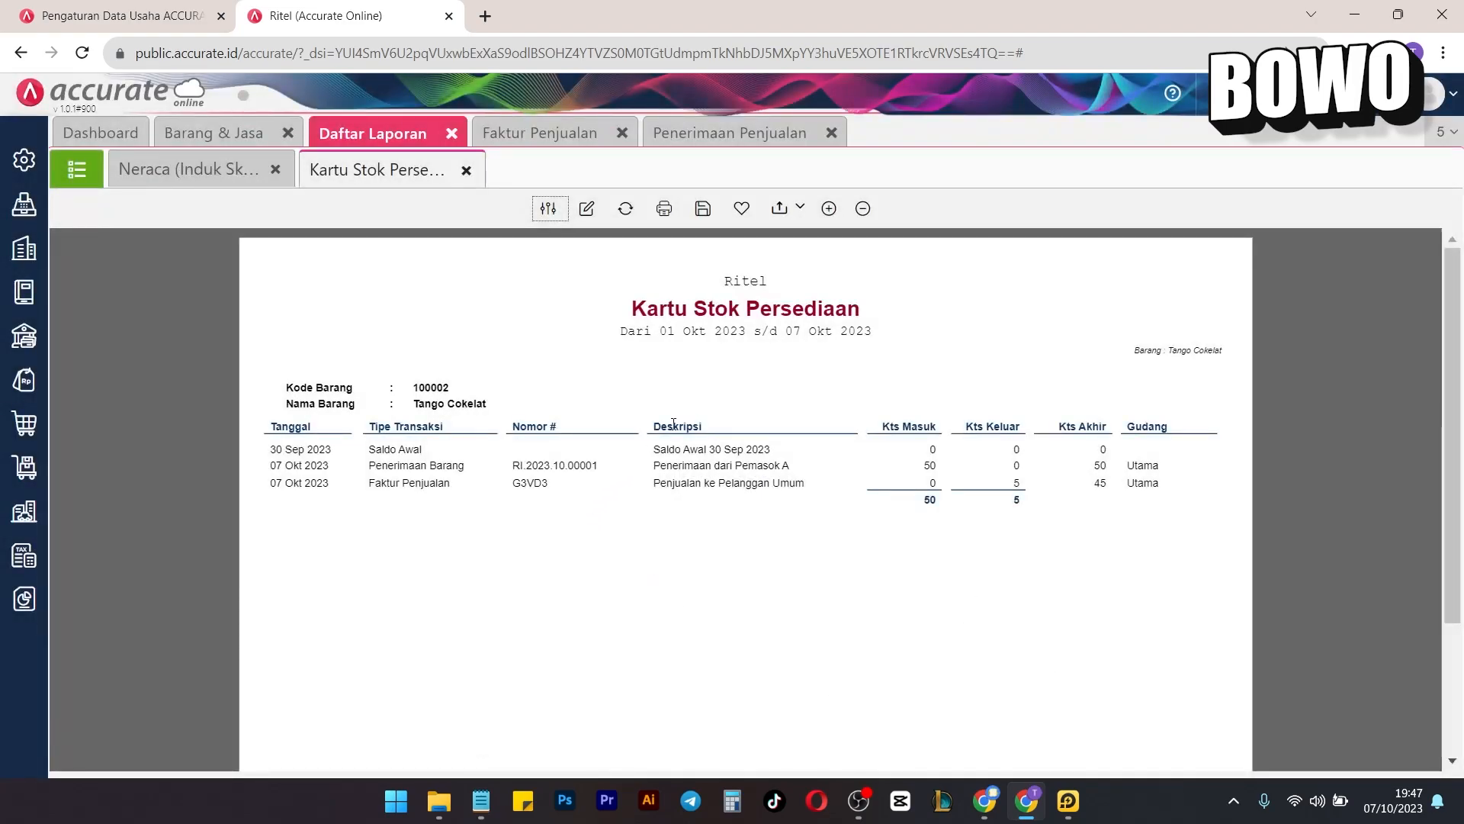
Examine the opening balance, goods receipt and sales rows of the Tango Cokelat stock card.
left_click_drag(668, 450, 690, 451)
left_click_drag(928, 451, 937, 452)
left_click_drag(653, 465, 818, 462)
left_click_drag(921, 459, 938, 466)
left_click_drag(1089, 467, 1111, 473)
left_click_drag(1011, 485, 1161, 492)
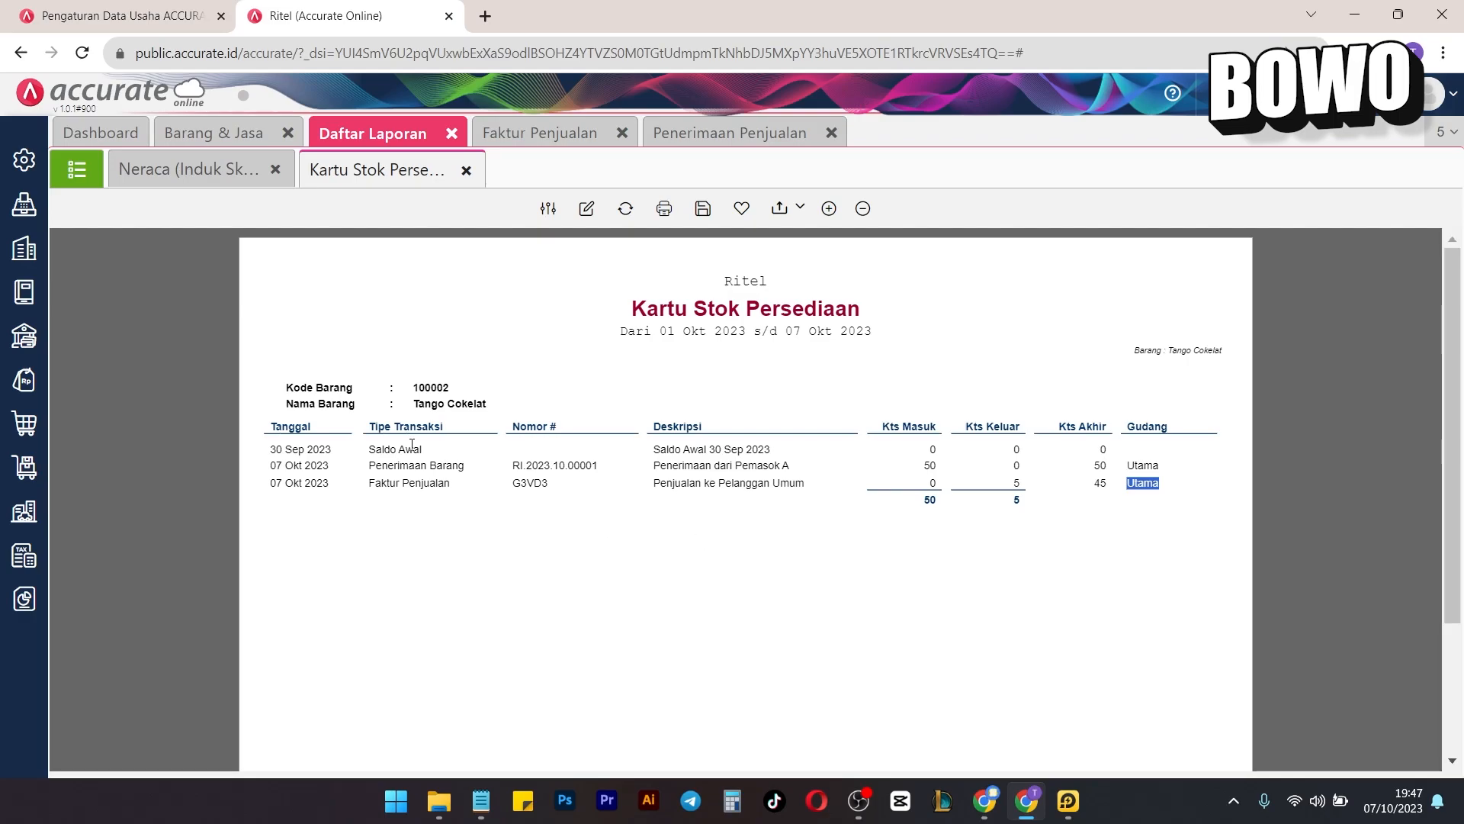
Generate the Laba/Rugi (Standar) report from the Keuangan category for 01/10/2023 to 07/10/2023 and all branches.
left_click(23, 556)
left_click(151, 456)
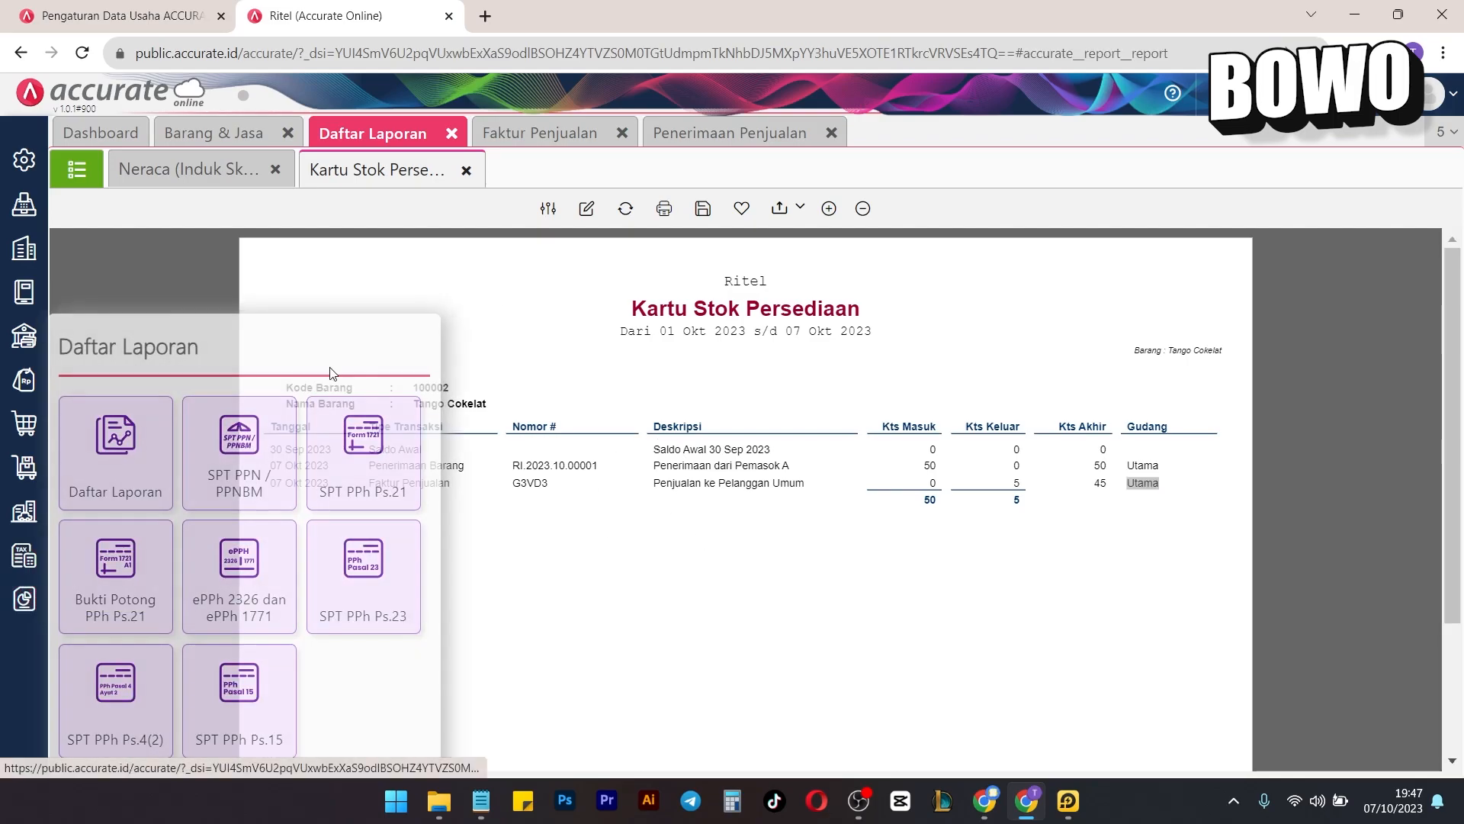
left_click(76, 169)
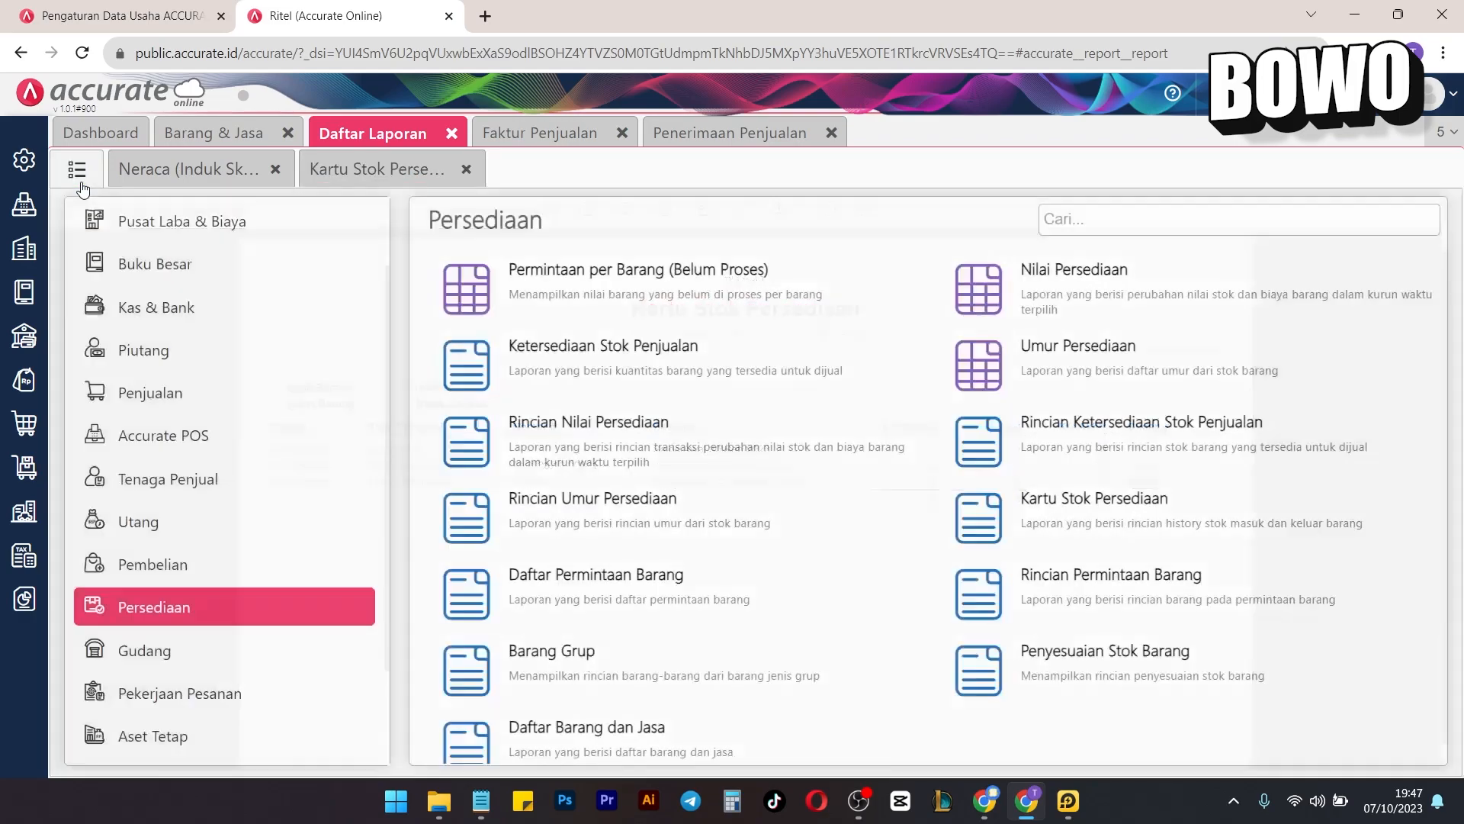
left_click(177, 169)
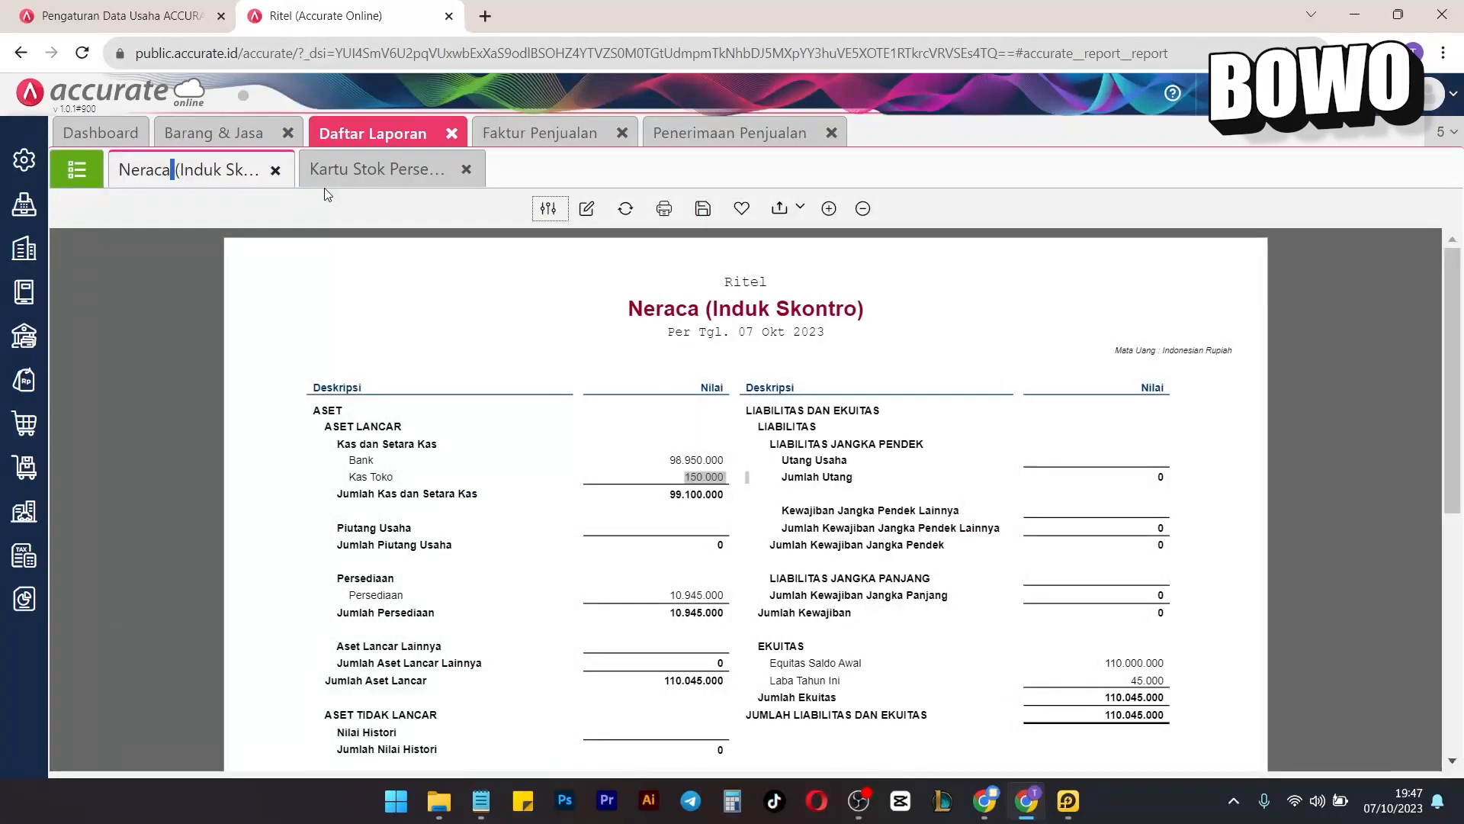
left_click(76, 168)
scroll(317, 268, "up", 2)
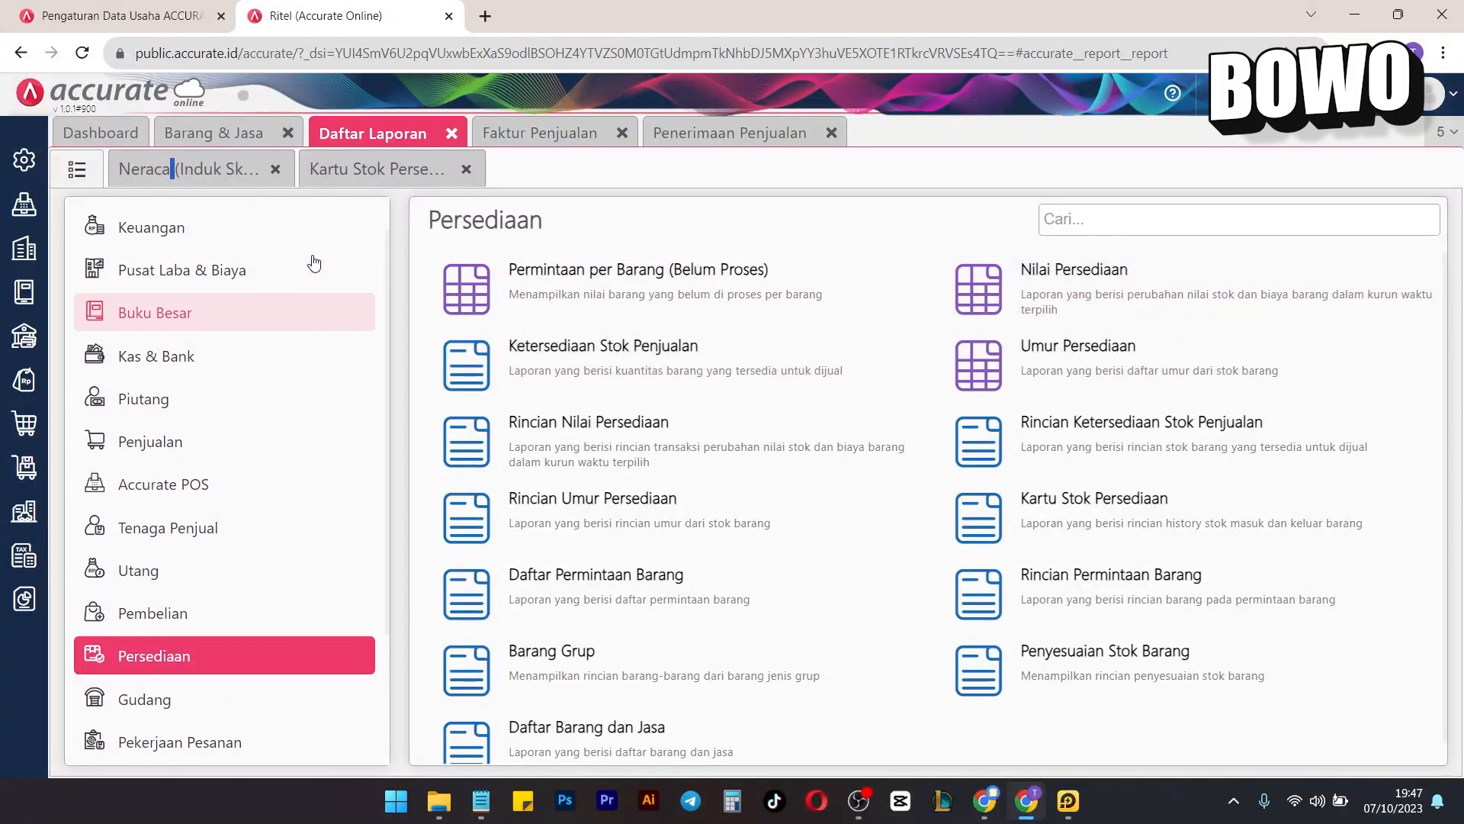
left_click(203, 278)
left_click(713, 282)
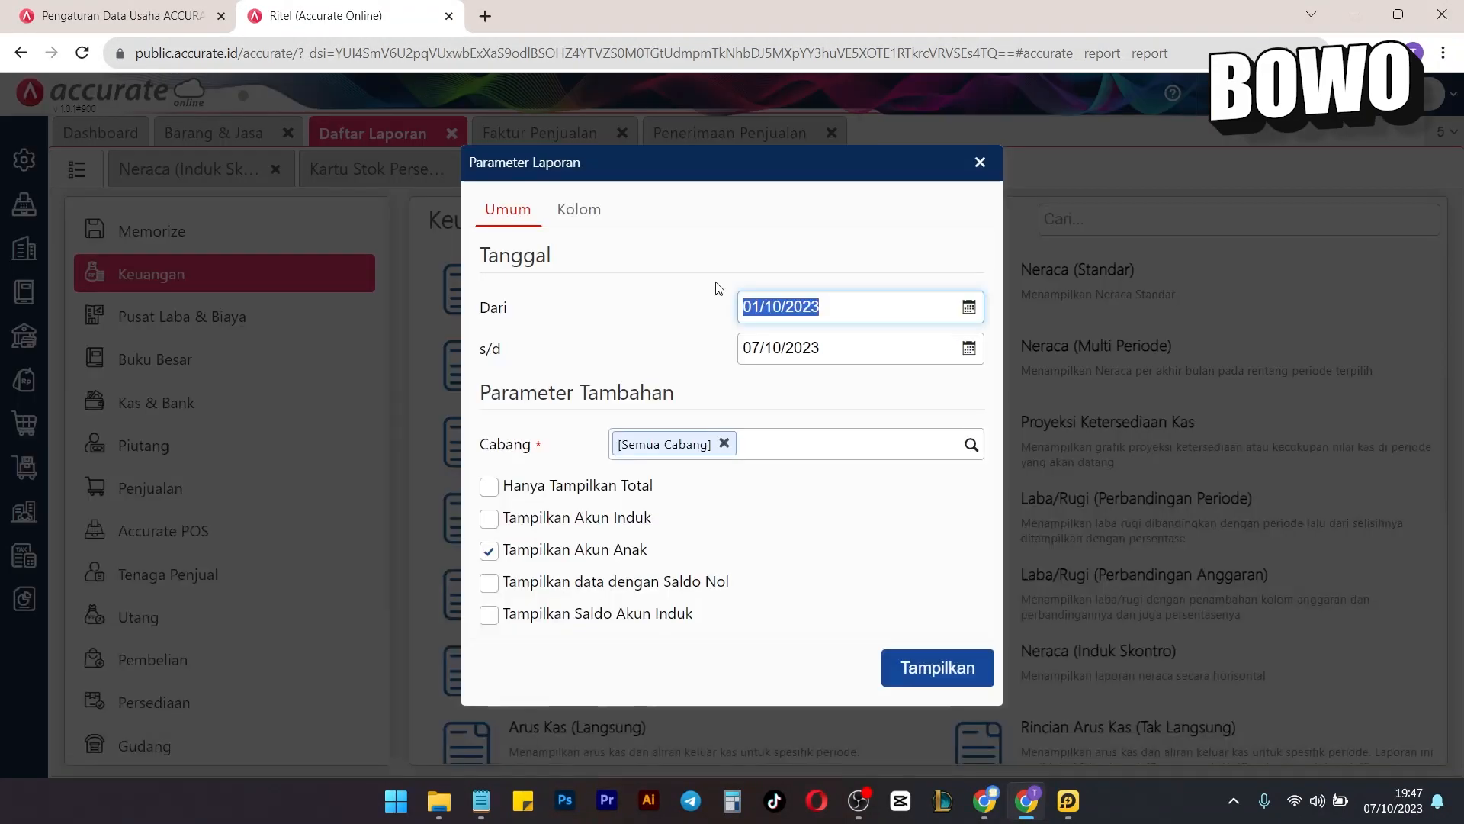
left_click(940, 666)
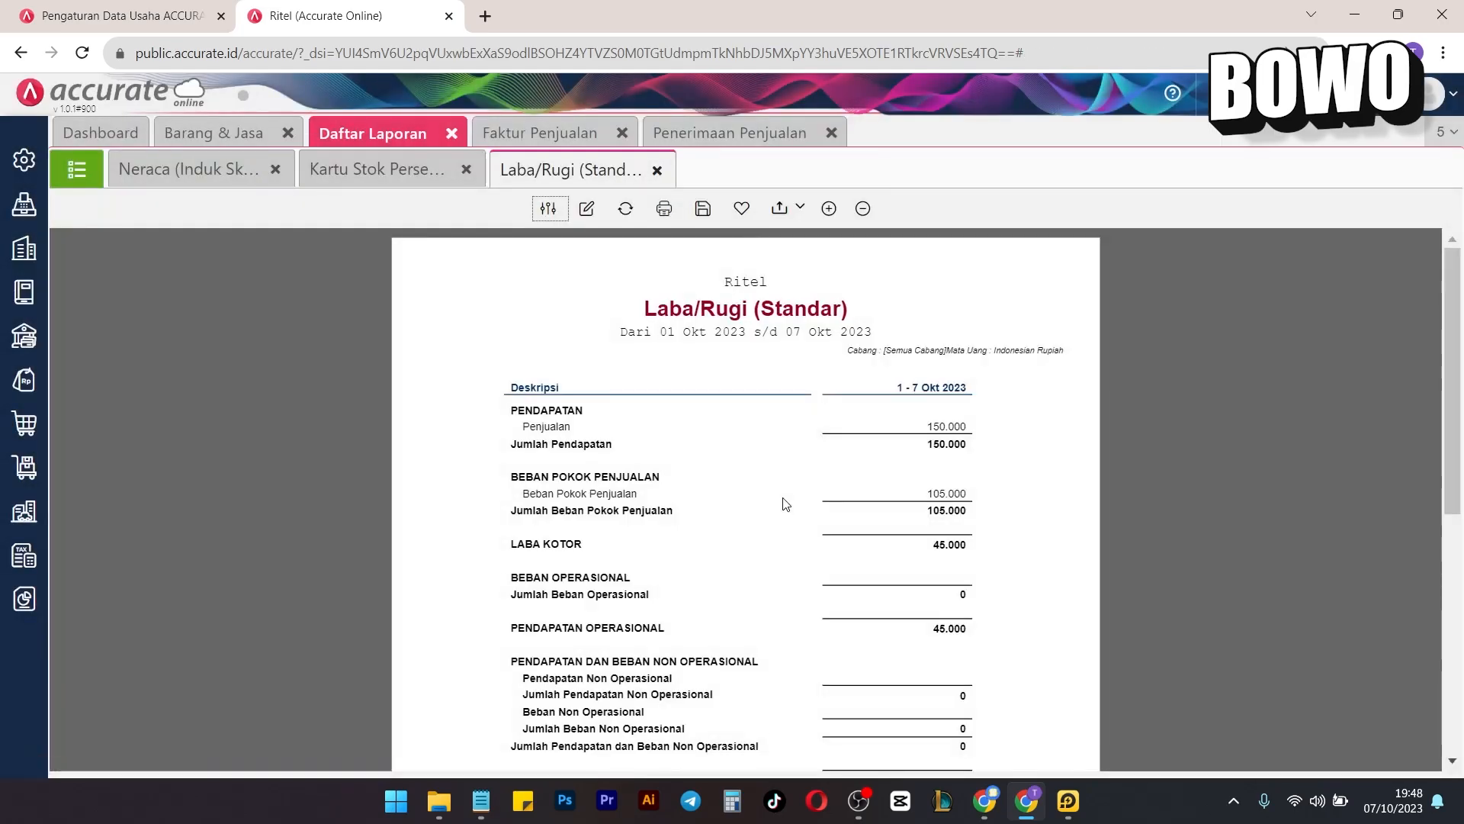
Examine the Laba/Rugi (Standar) report from revenue to net profit, focusing on the Penjualan line.
scroll(804, 490, "down", 2)
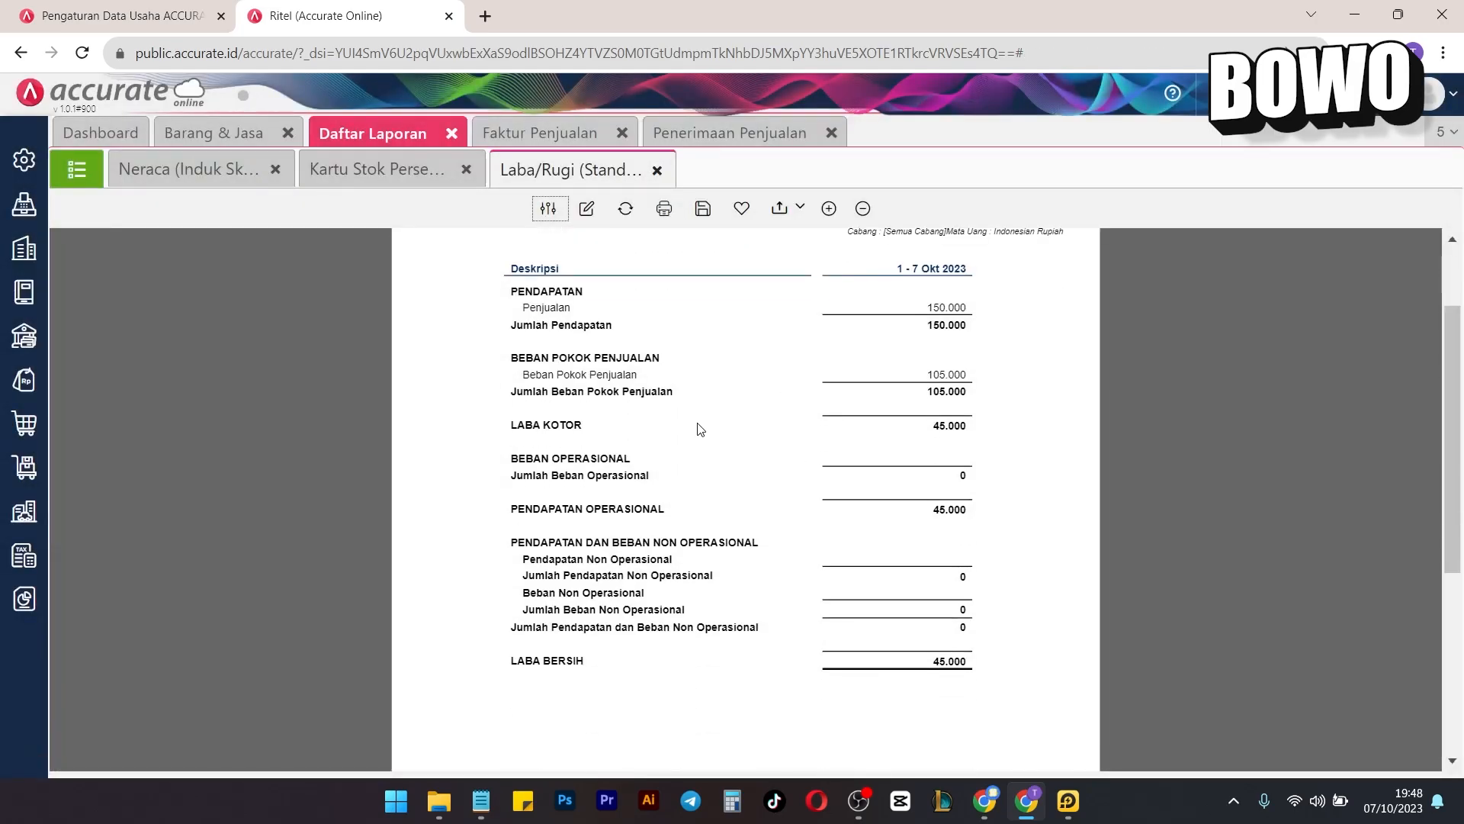
scroll(1039, 525, "up", 2)
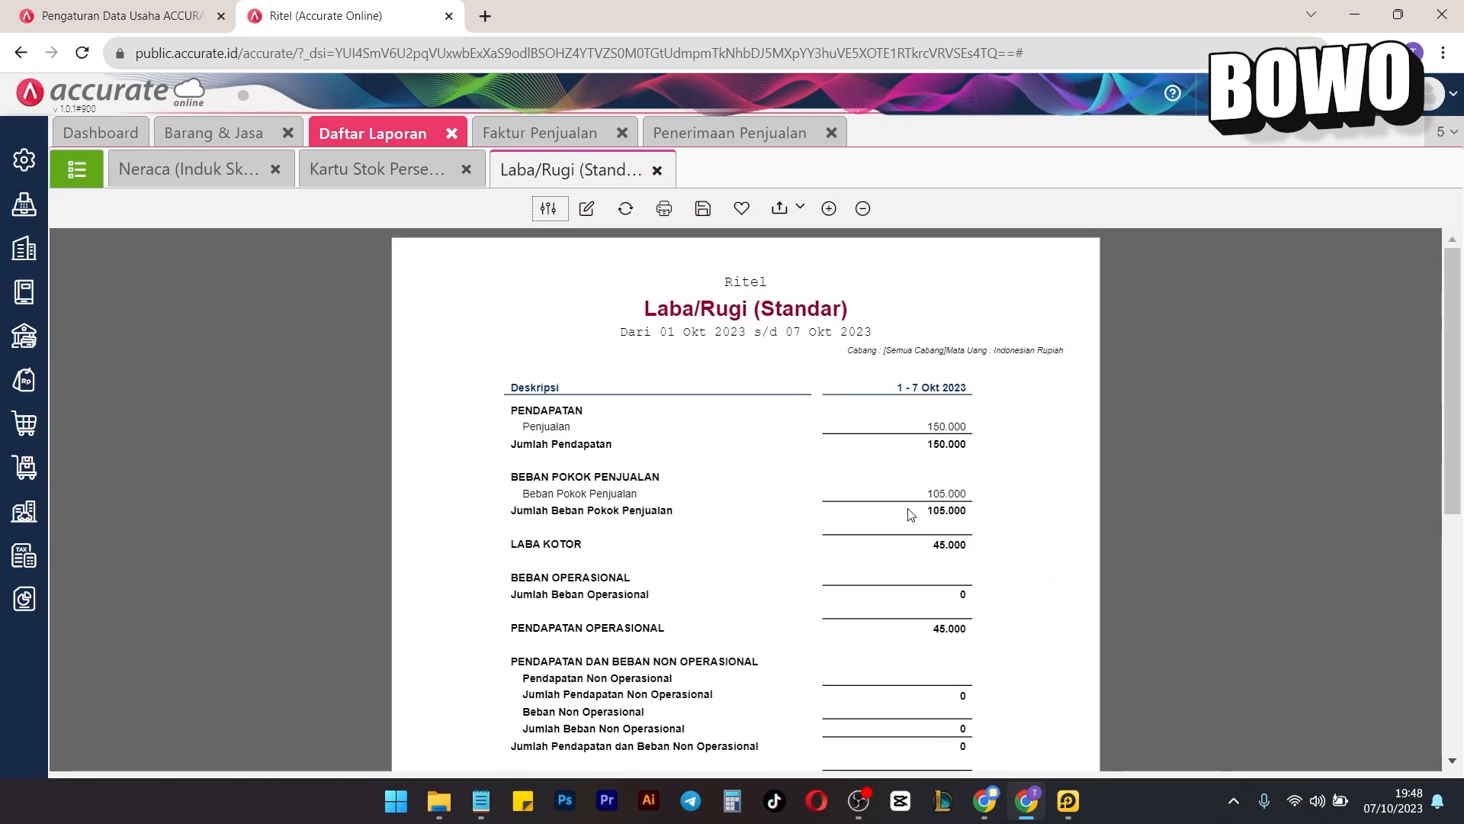
triple_click(520, 425)
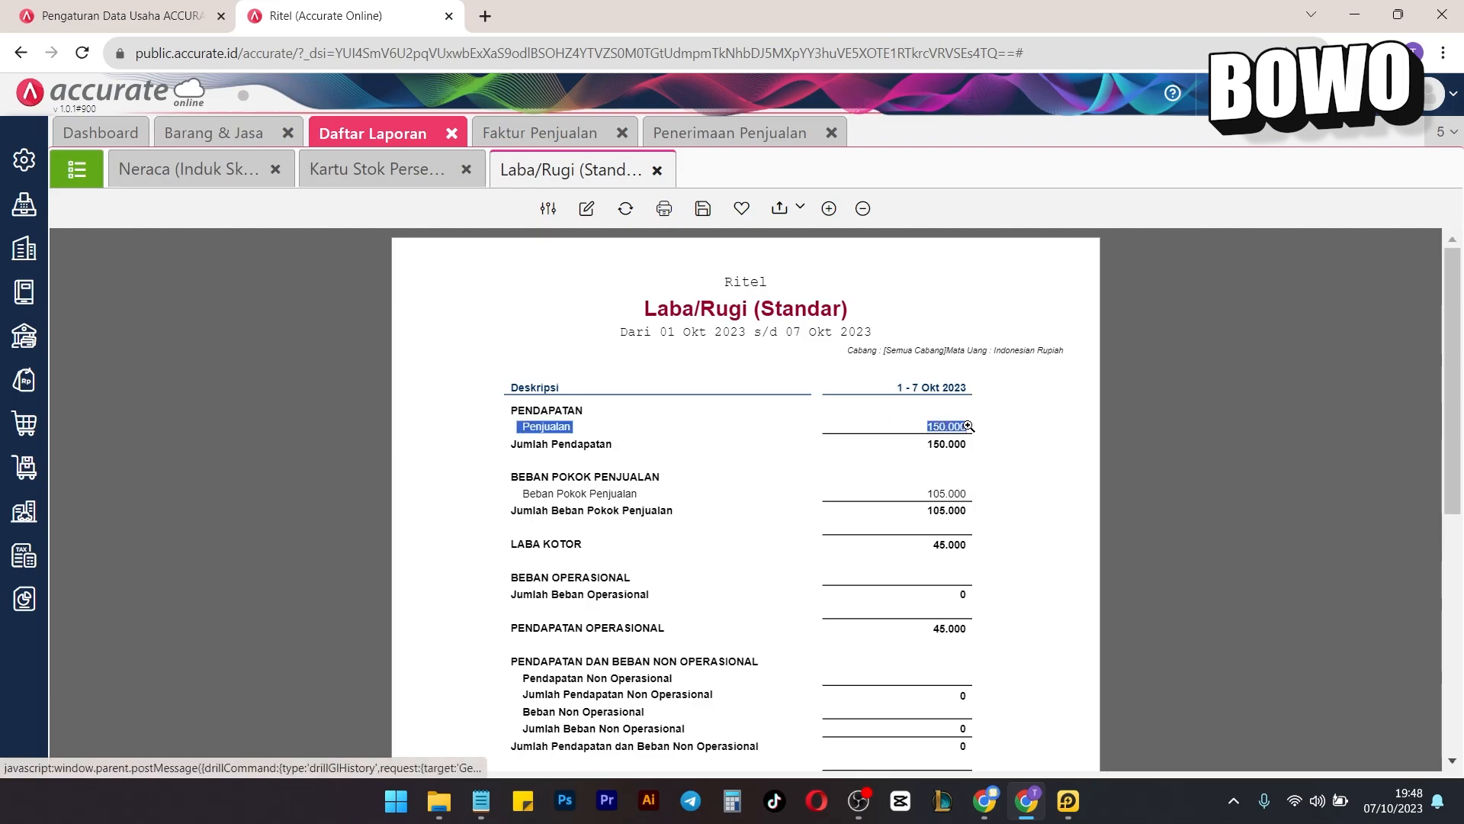
Examine the cost of goods sold, gross profit and non-operating lines down to net profit in the Laba/Rugi (Standar) report.
left_click_drag(513, 491, 667, 511)
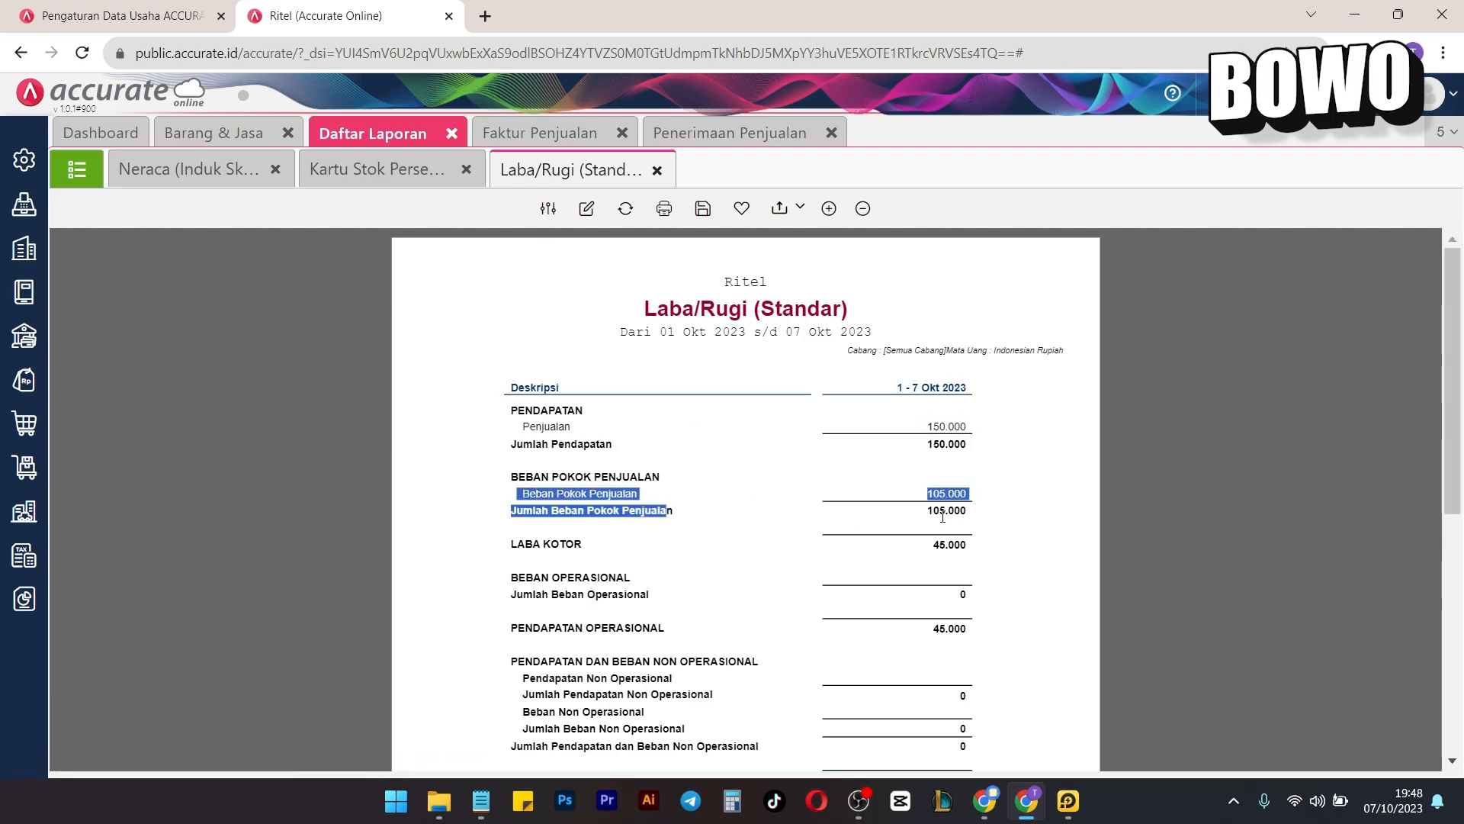
left_click_drag(919, 495, 990, 498)
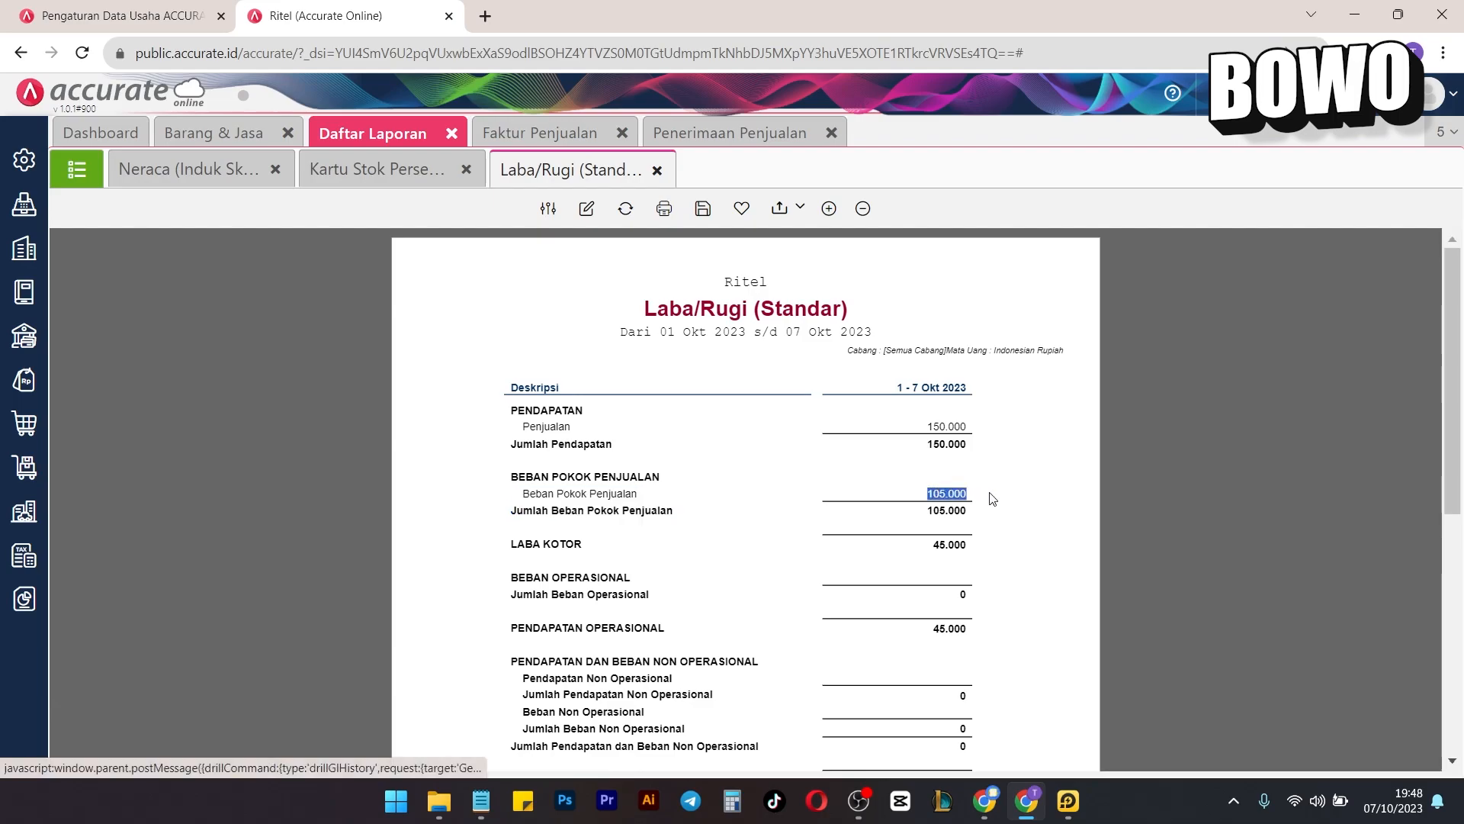
scroll(704, 436, "down", 2)
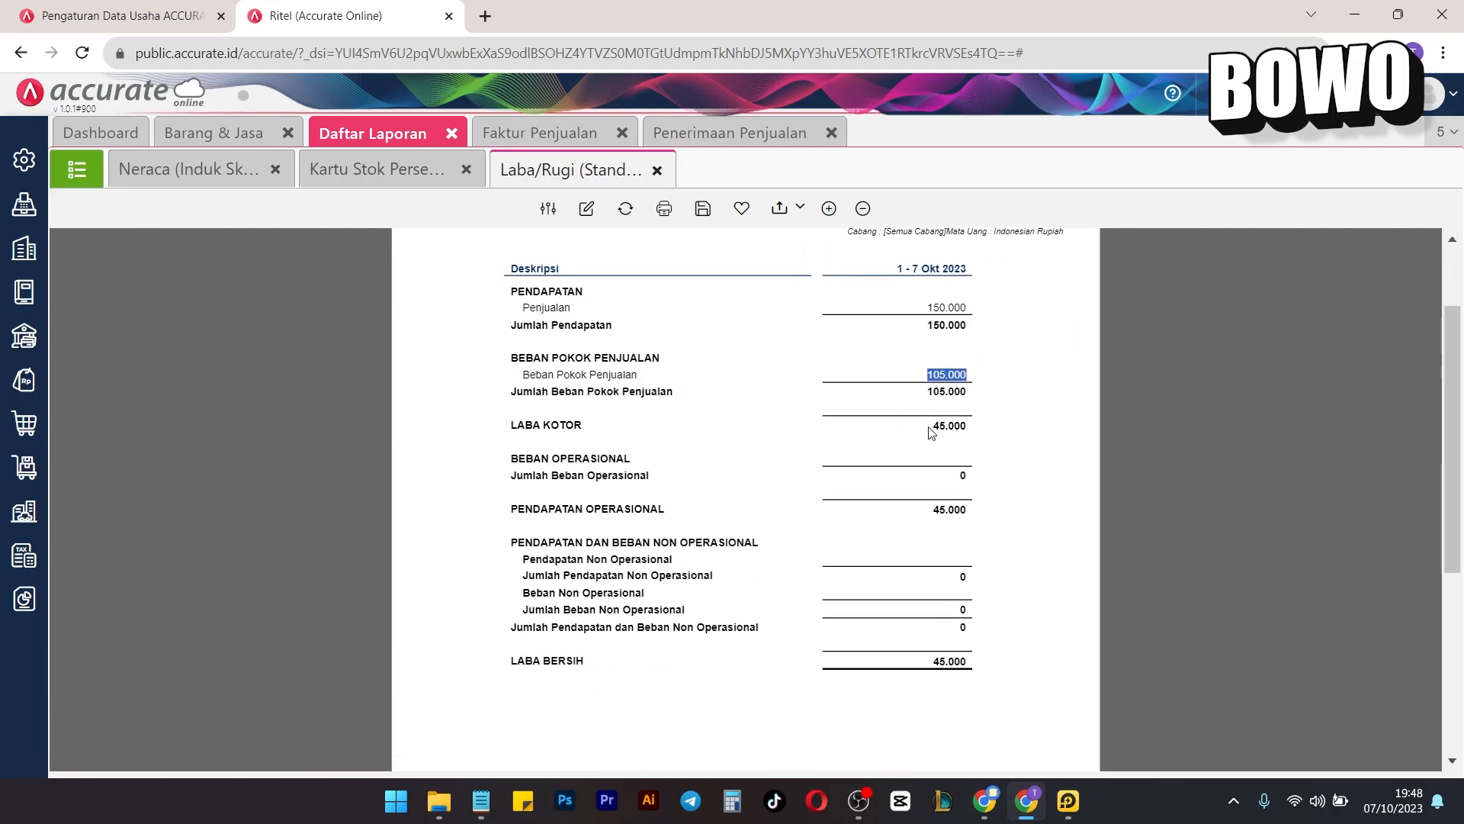
left_click_drag(932, 433, 984, 431)
scroll(796, 458, "down", 2)
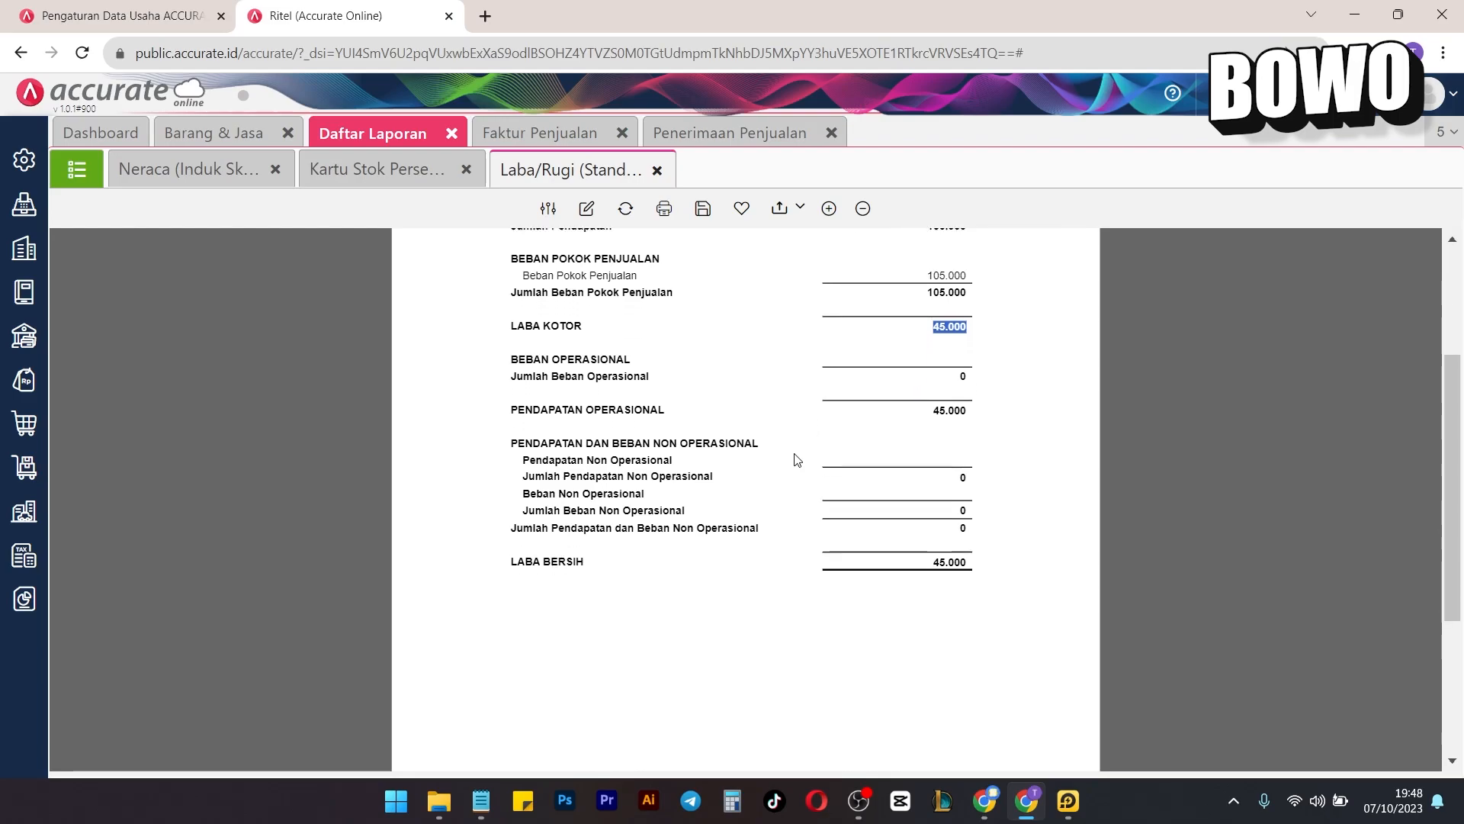
scroll(796, 458, "down", 1)
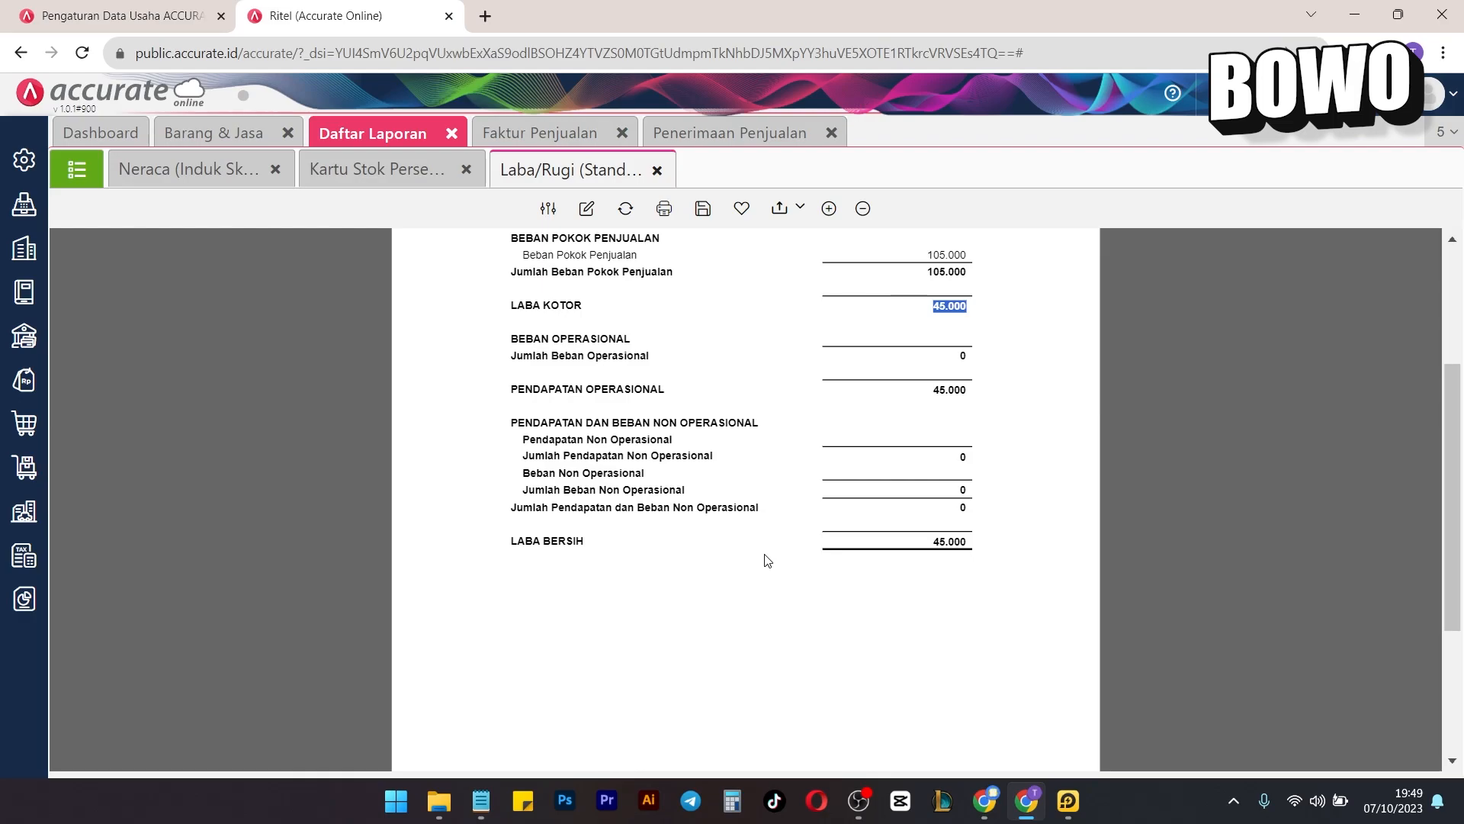
scroll(713, 500, "up", 2)
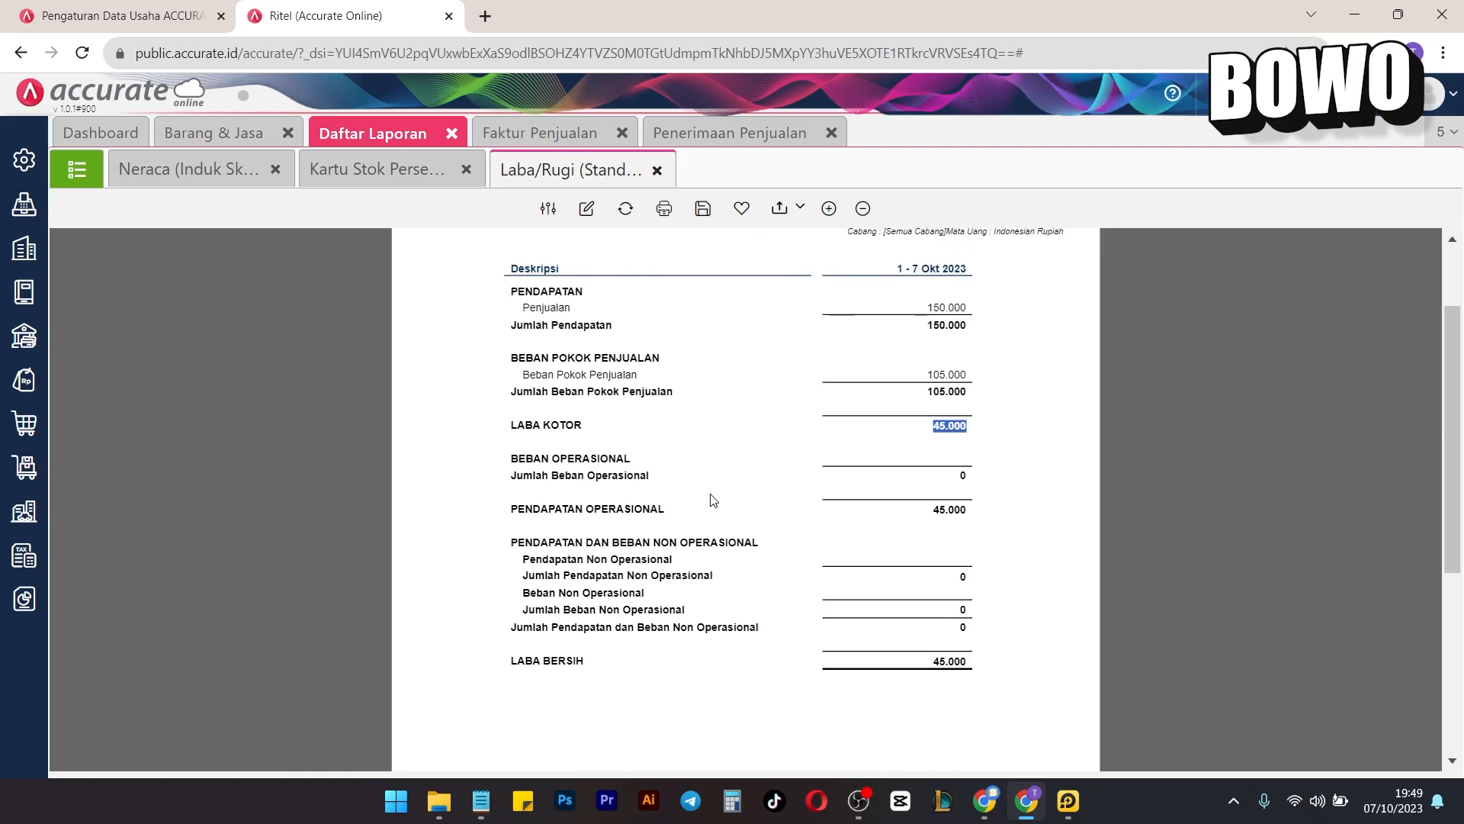
left_click_drag(963, 571, 1004, 632)
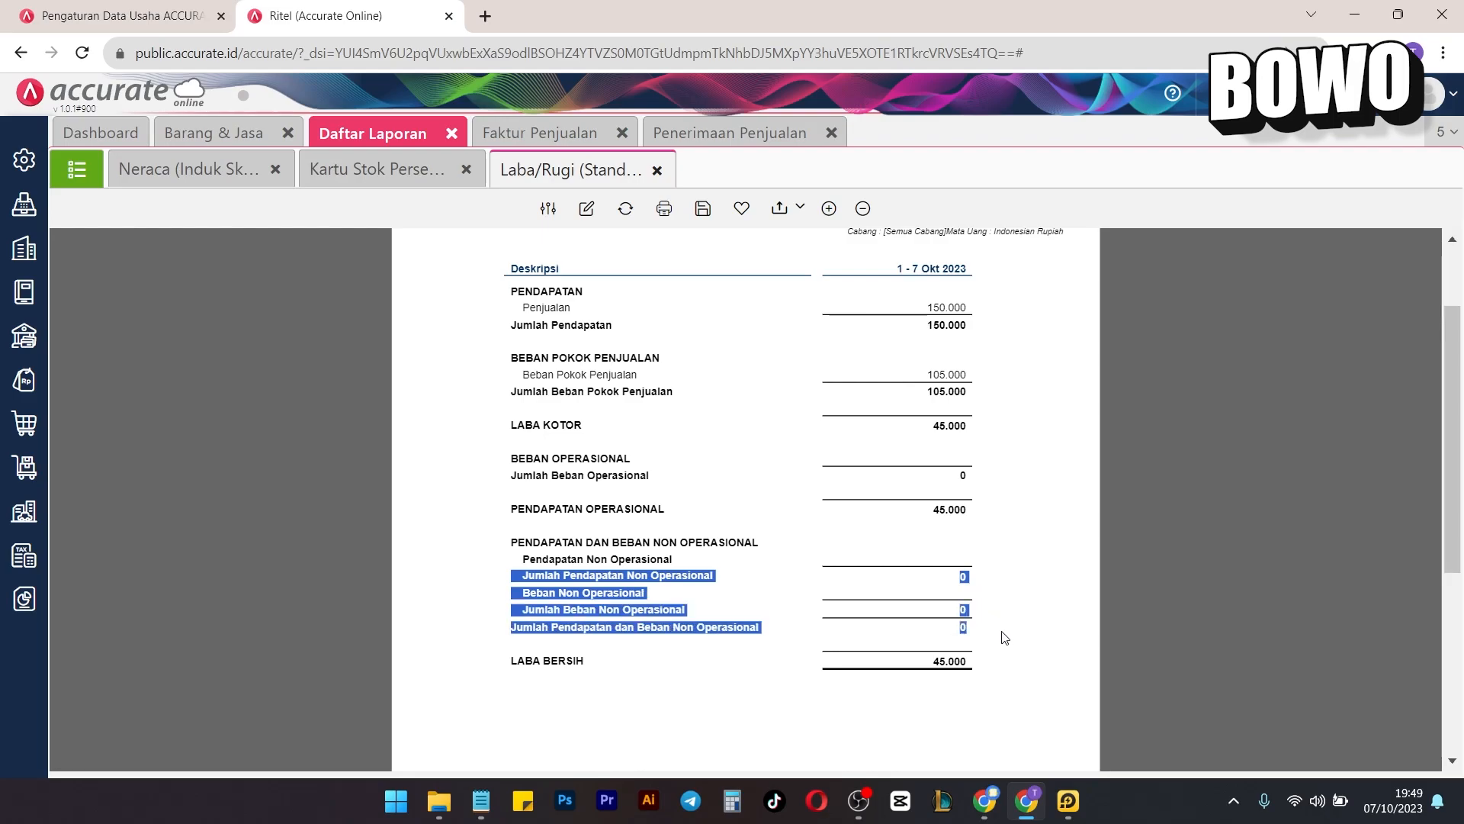
left_click(1060, 584)
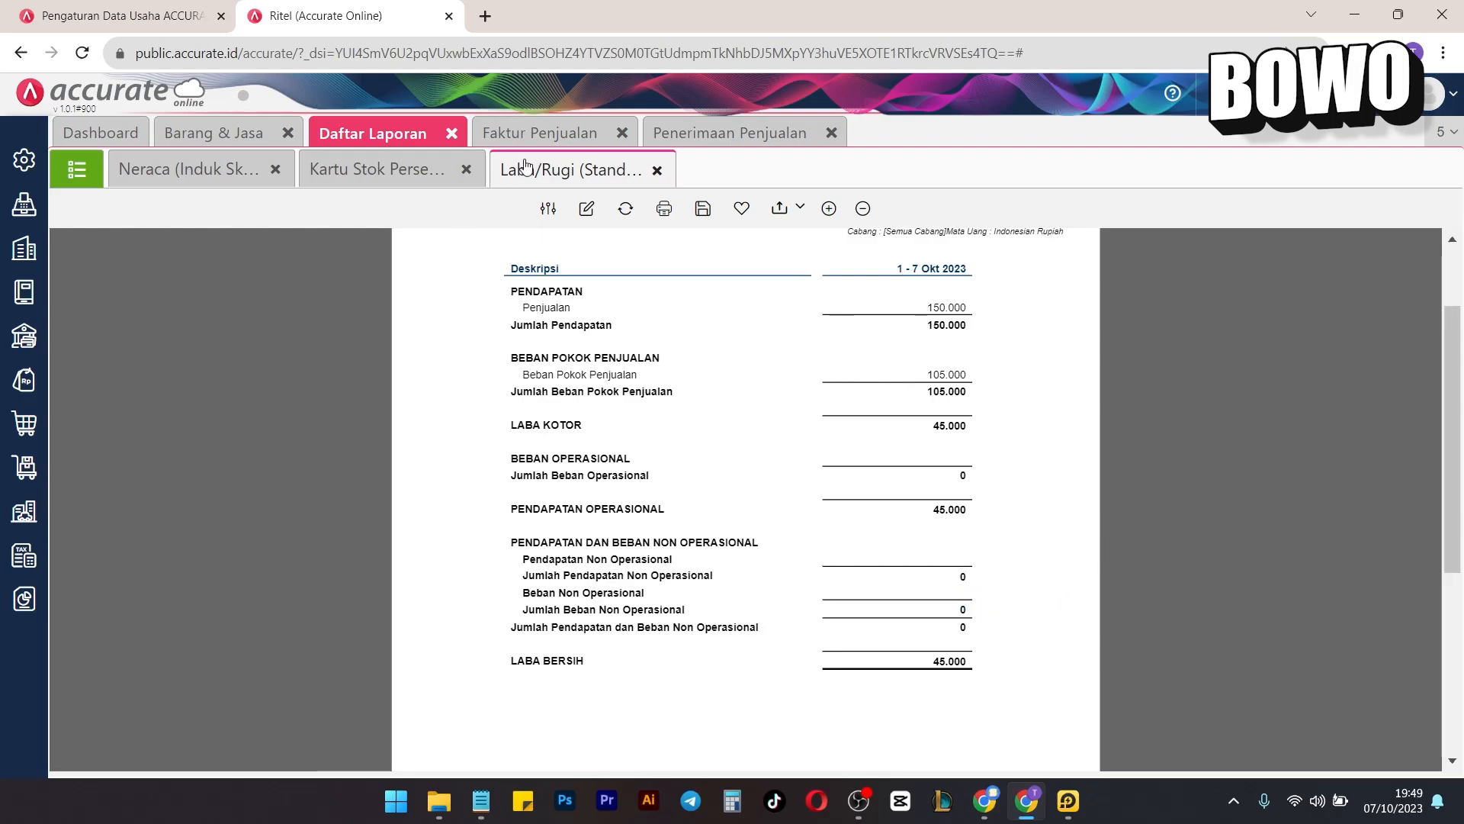
Close the open Faktur Penjualan and Penerimaan Penjualan modules.
left_click(605, 135)
left_click(623, 134)
left_click(660, 135)
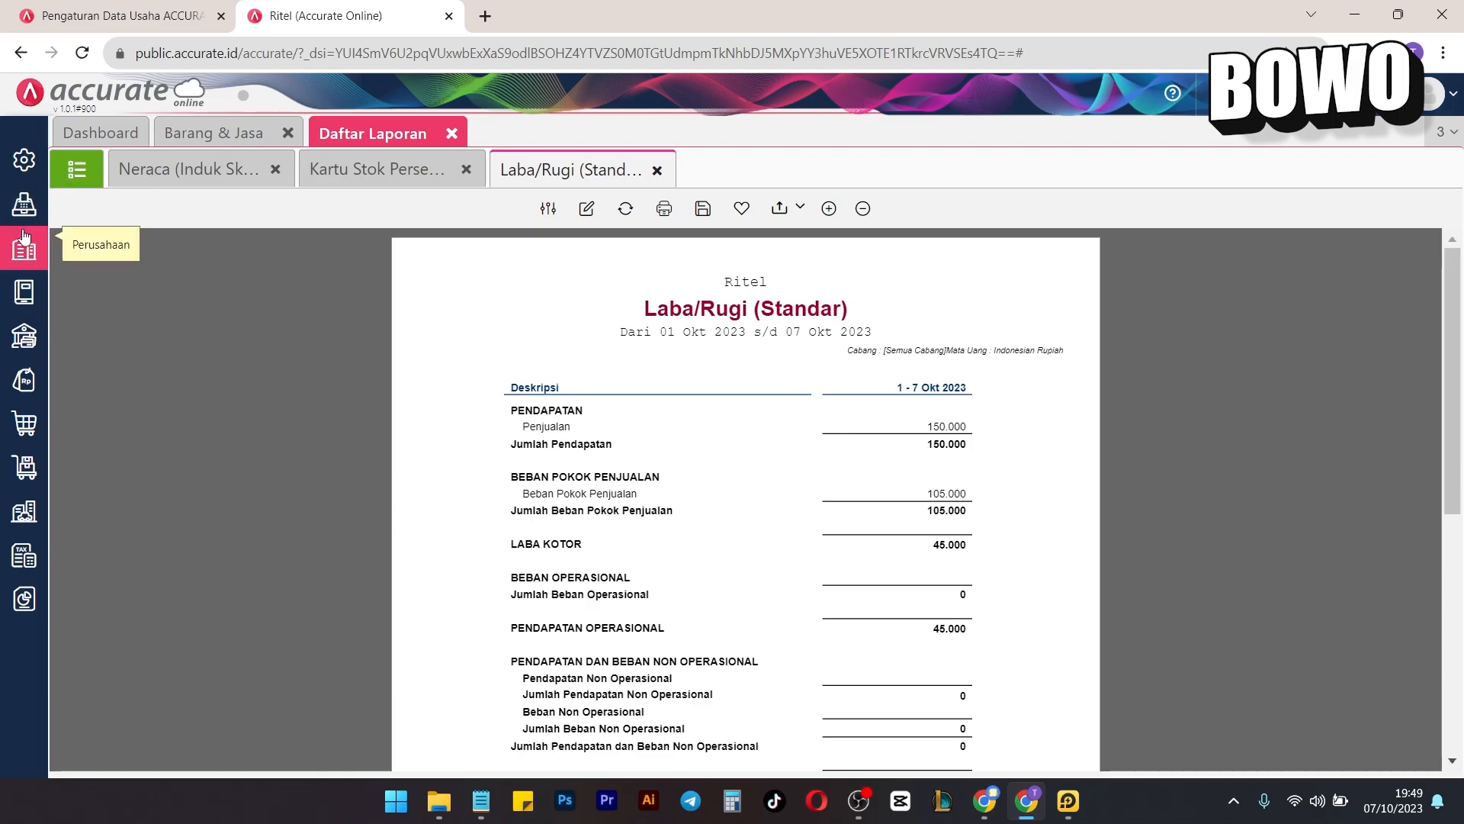
Start a new Kas & Bank payment (Pembayaran) with Bank as the paying account.
left_click(23, 335)
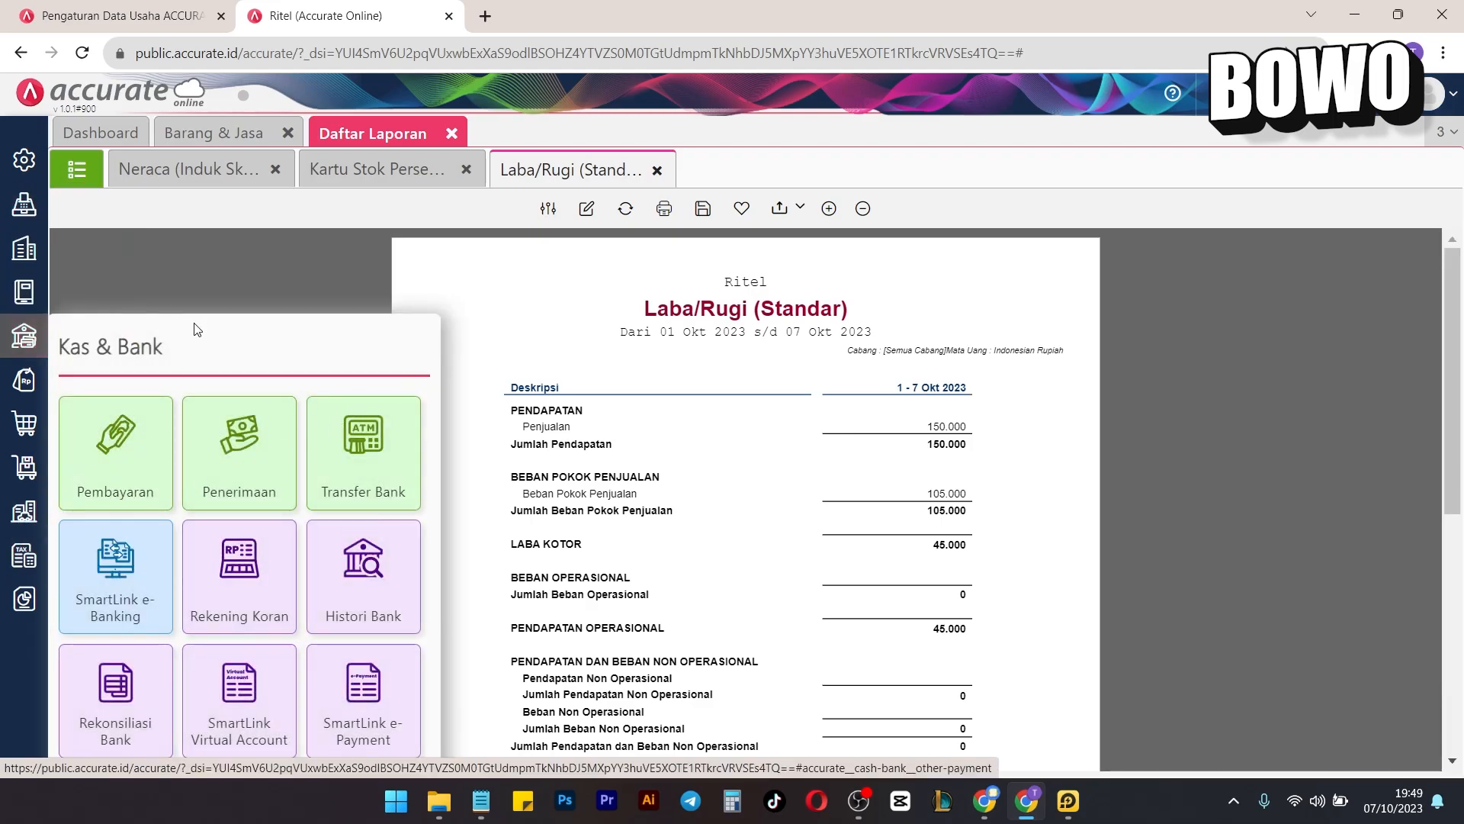
left_click(116, 444)
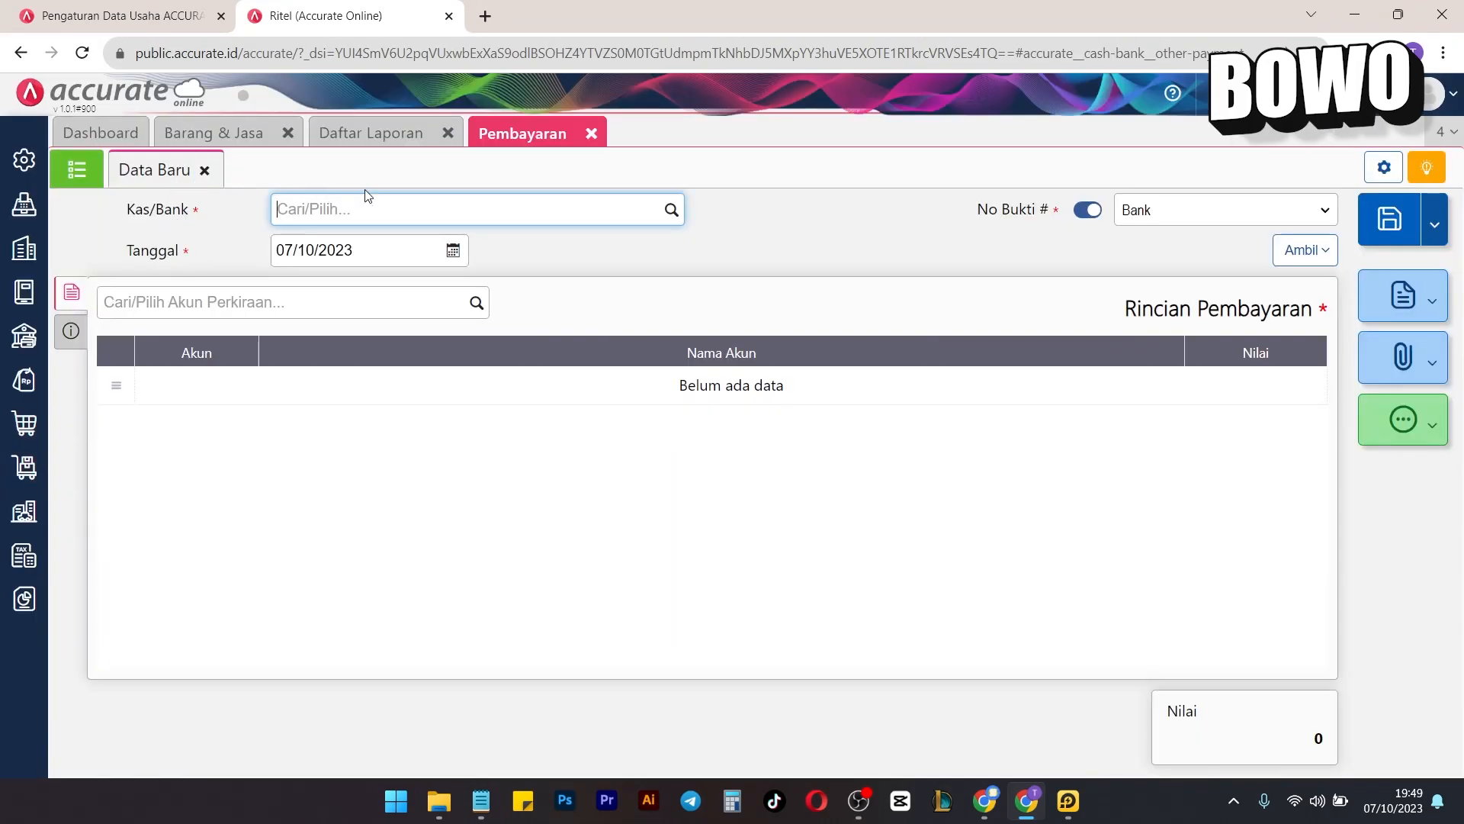
left_click(671, 209)
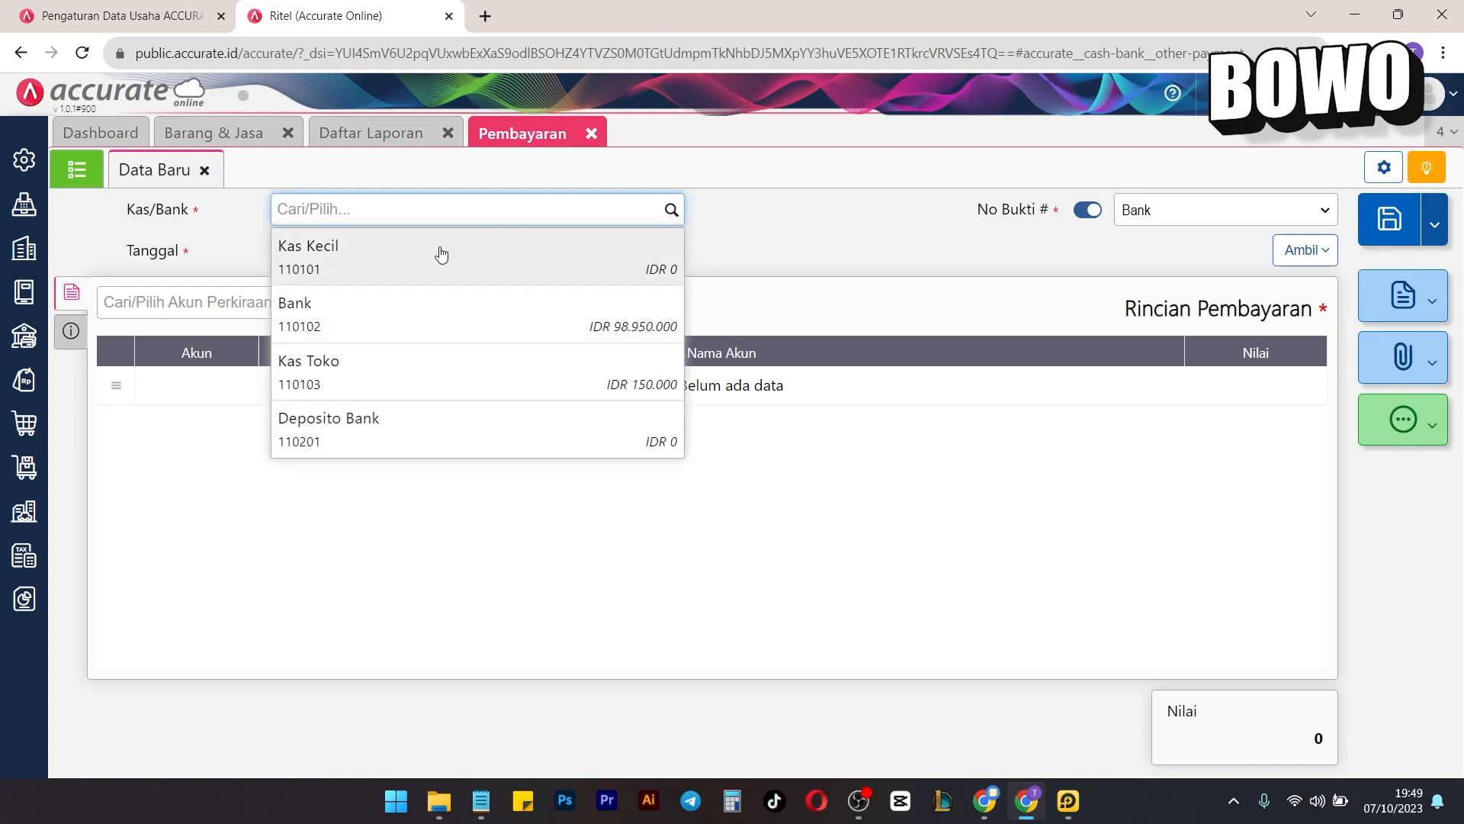
left_click(410, 329)
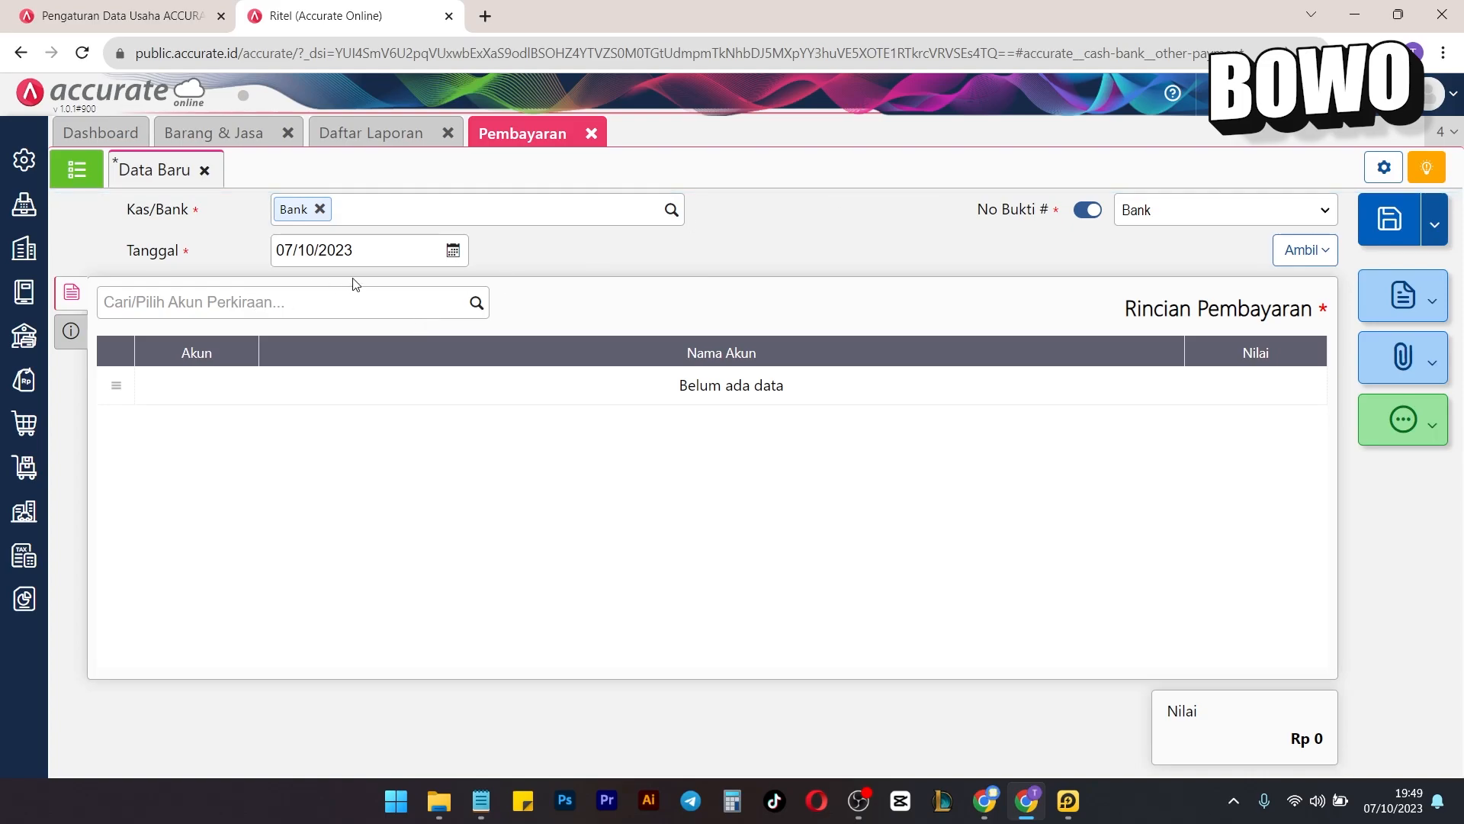
Add a Beban Listrik line of Rp 500.000 to the payment details.
left_click(477, 303)
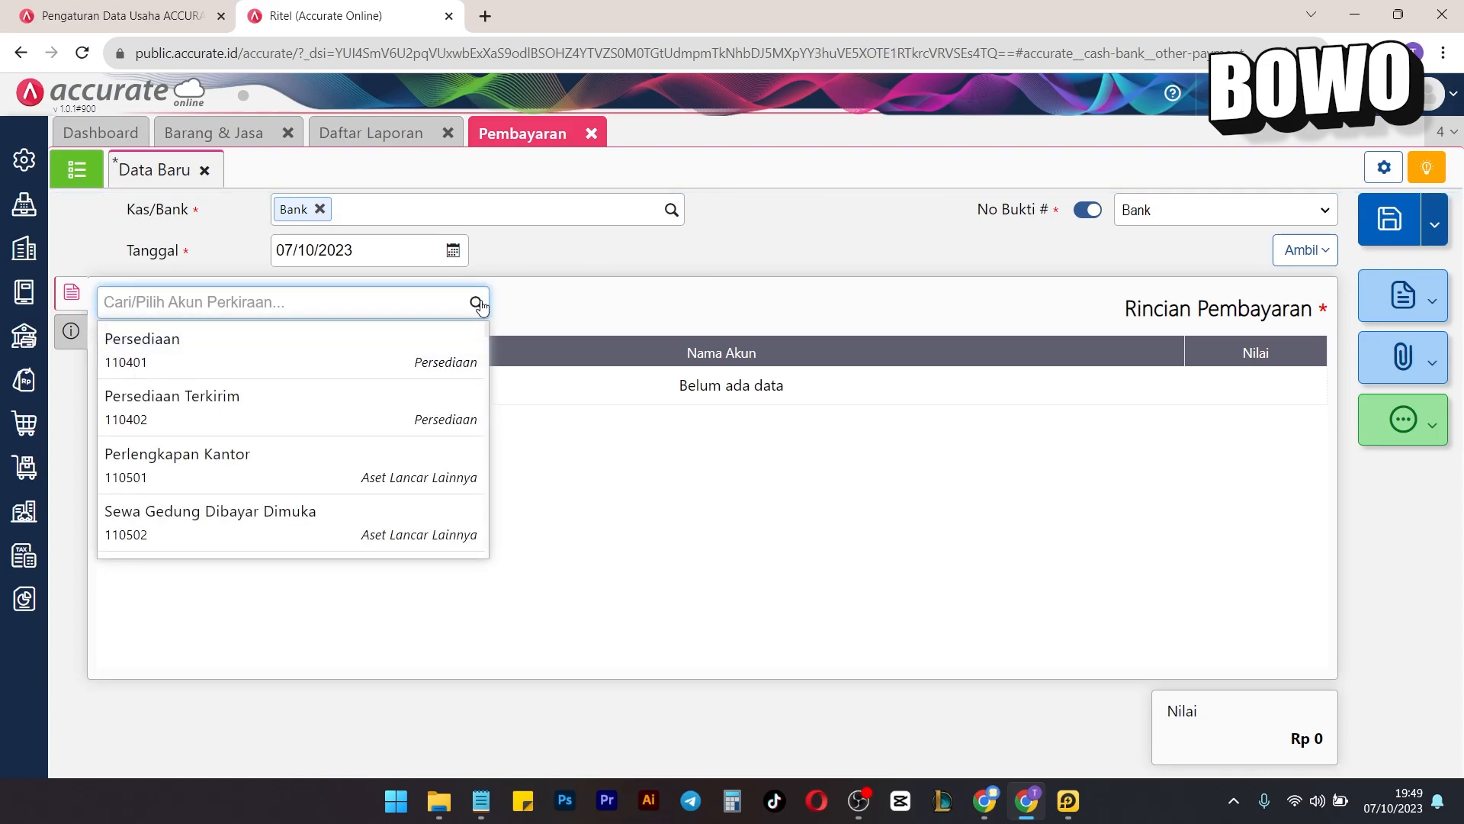
type("listrik")
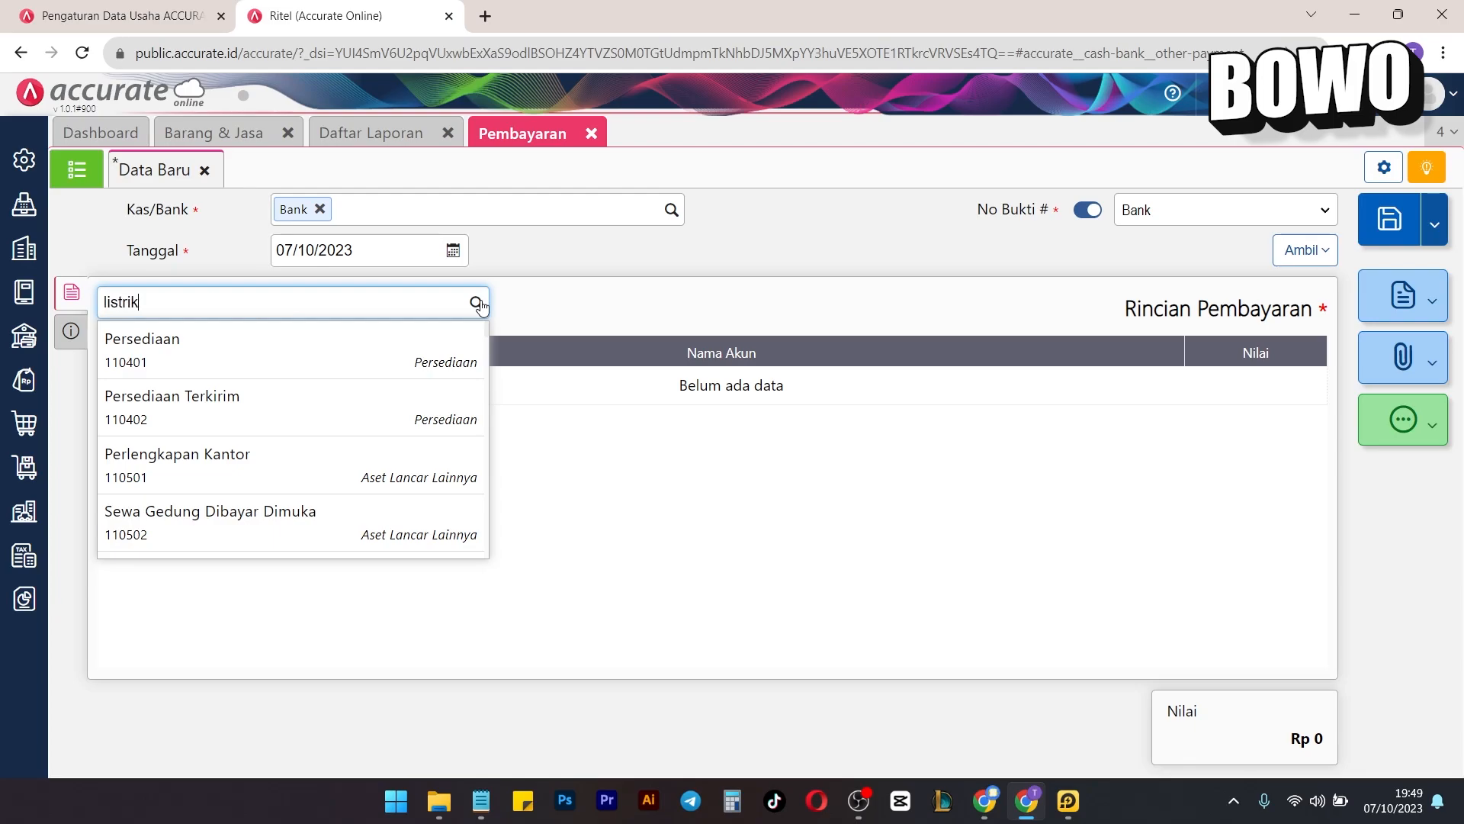
left_click(438, 335)
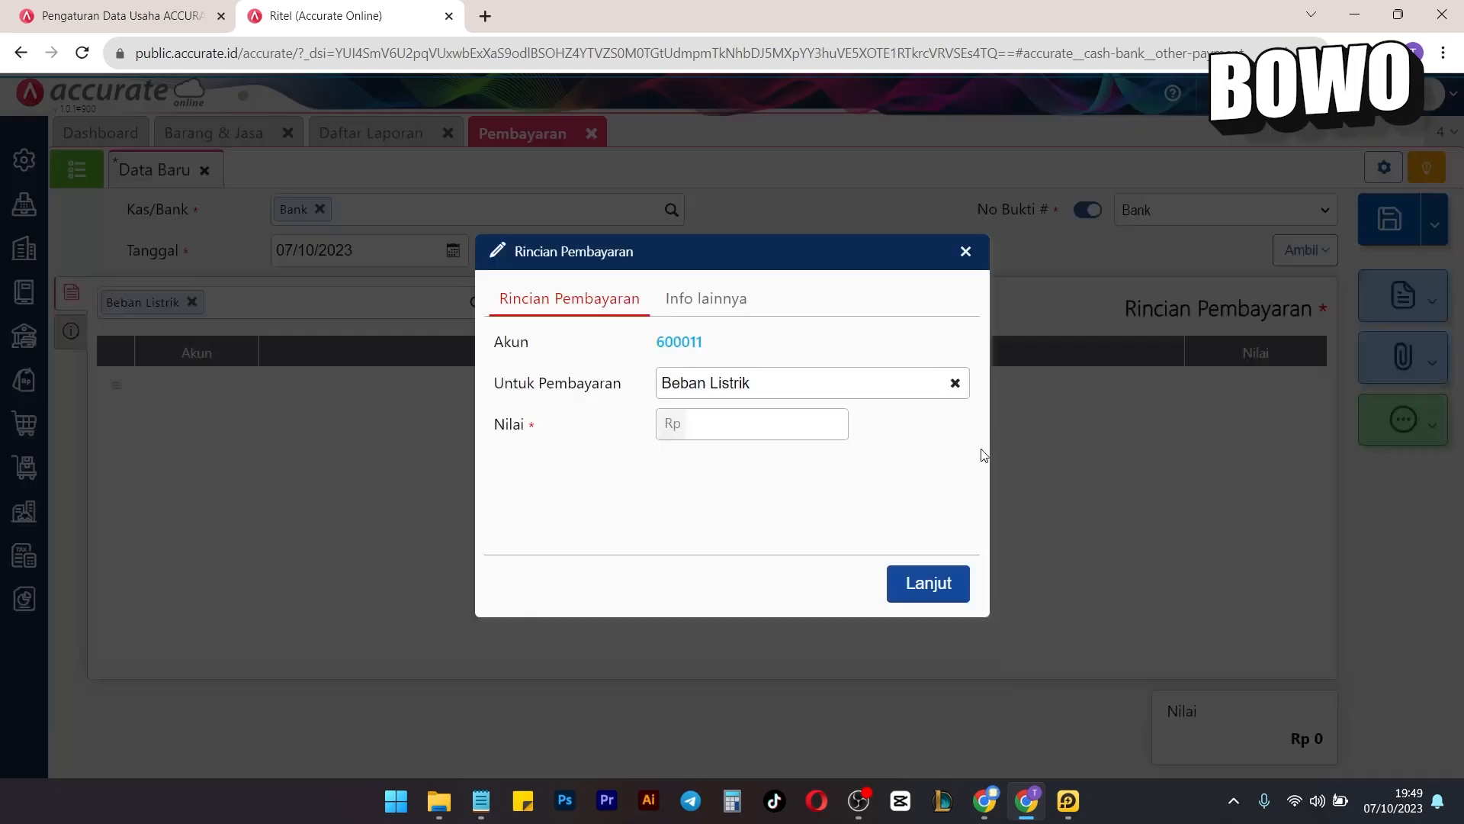
left_click(782, 425)
type("500.000")
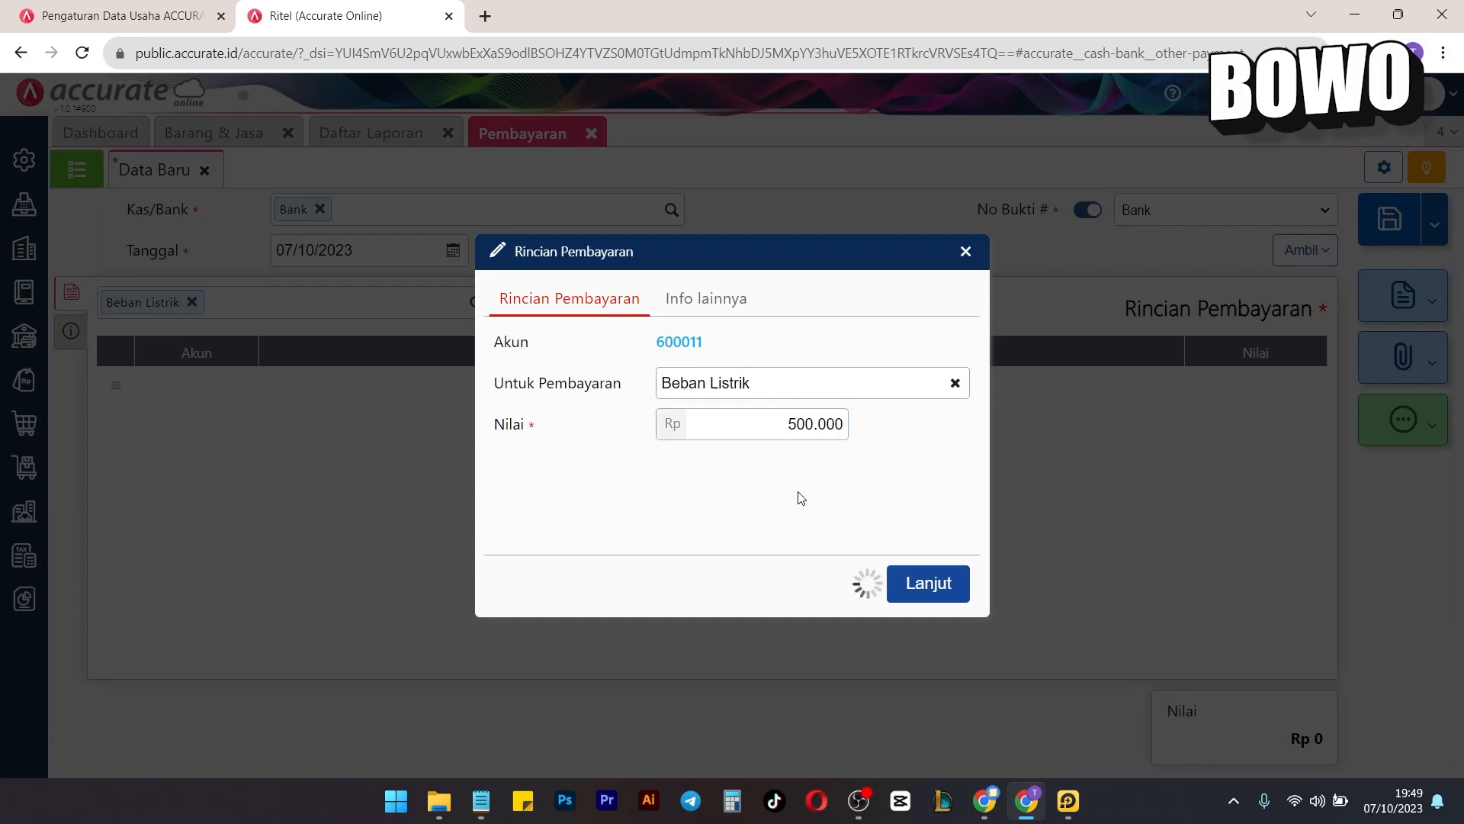
left_click(929, 582)
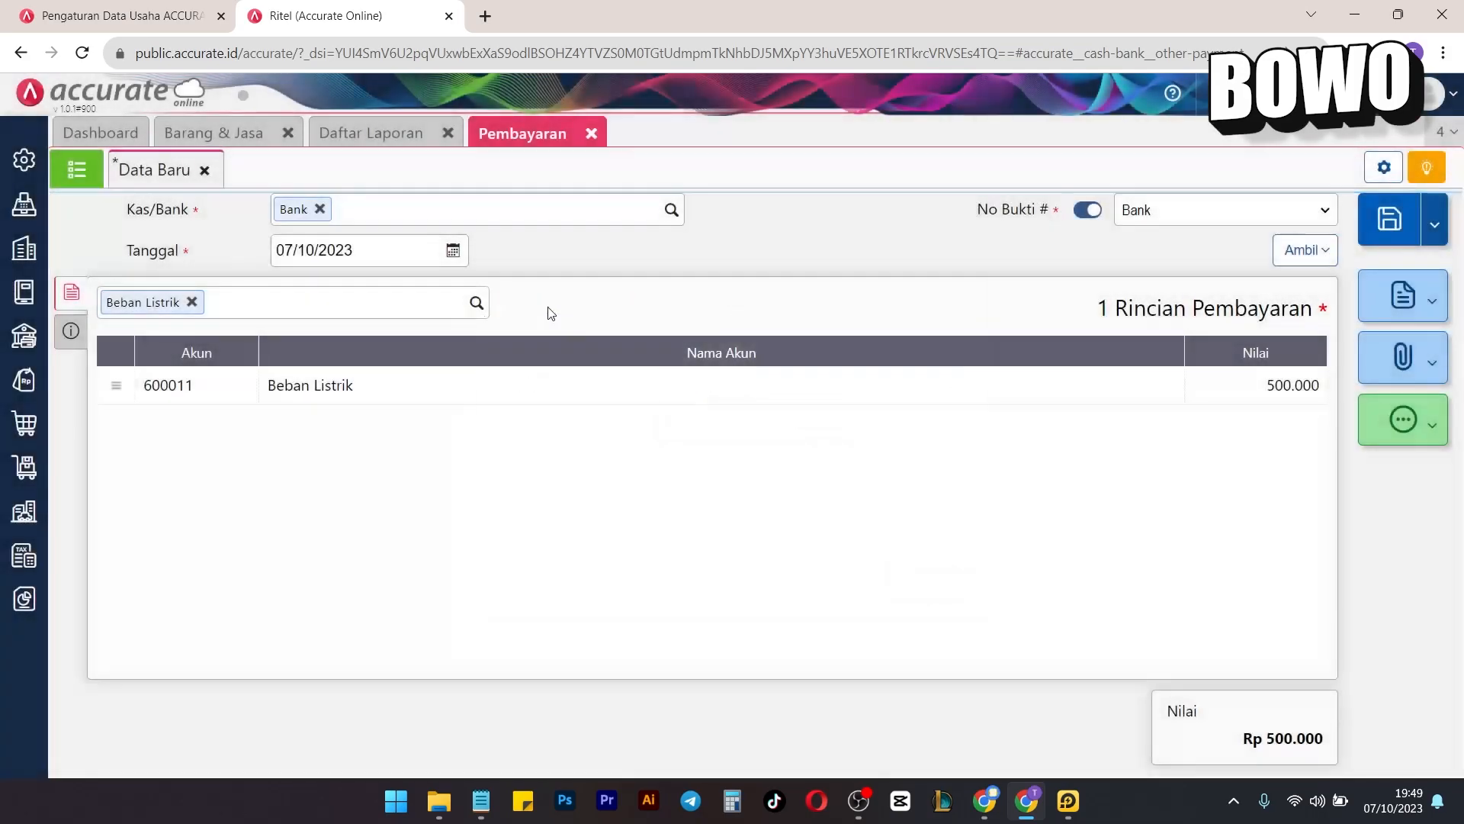
Add a Beban PAM line of Rp 300.000 to the payment details.
left_click(476, 302)
type("be")
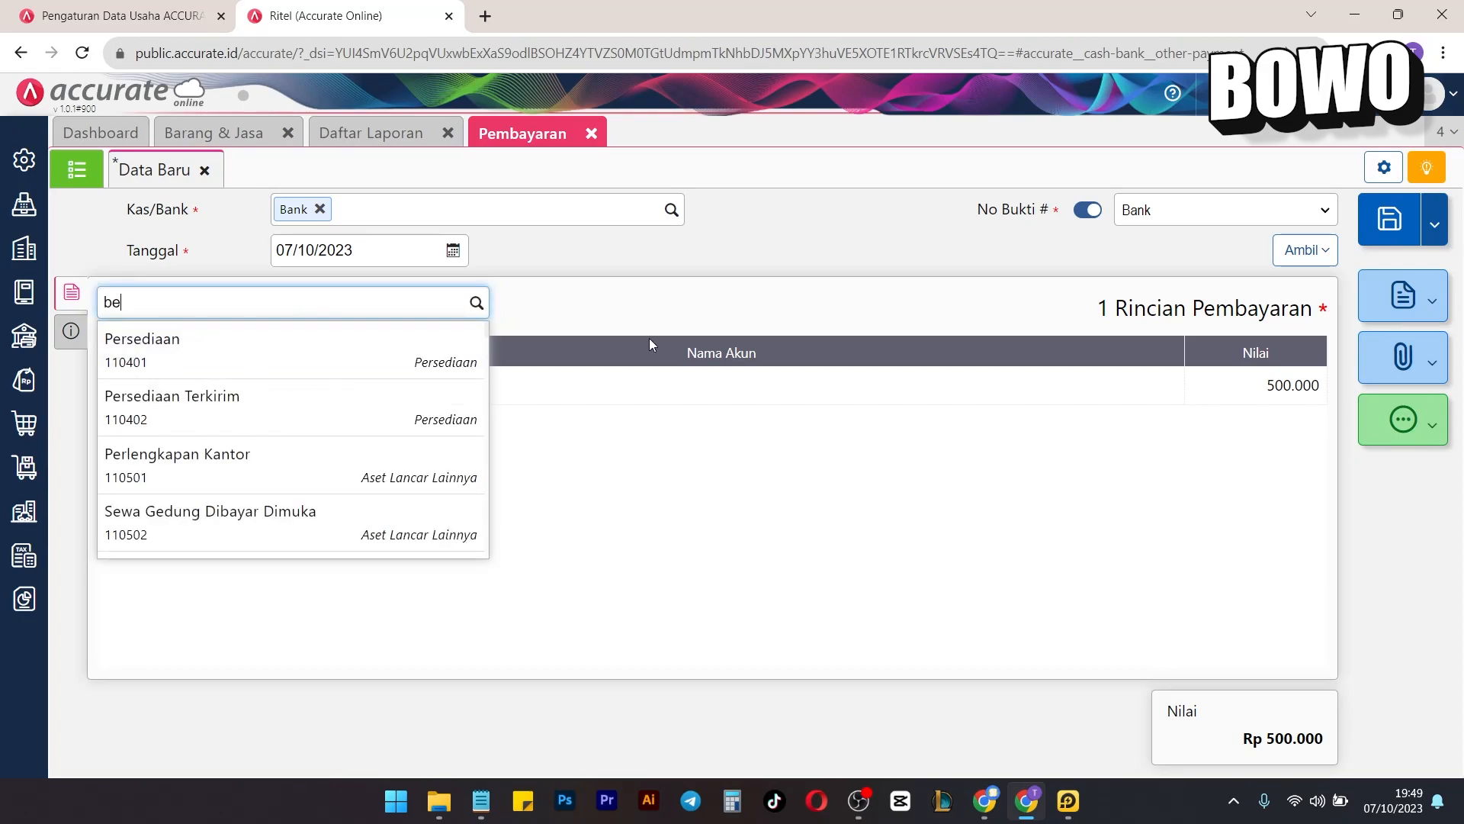
type("ban")
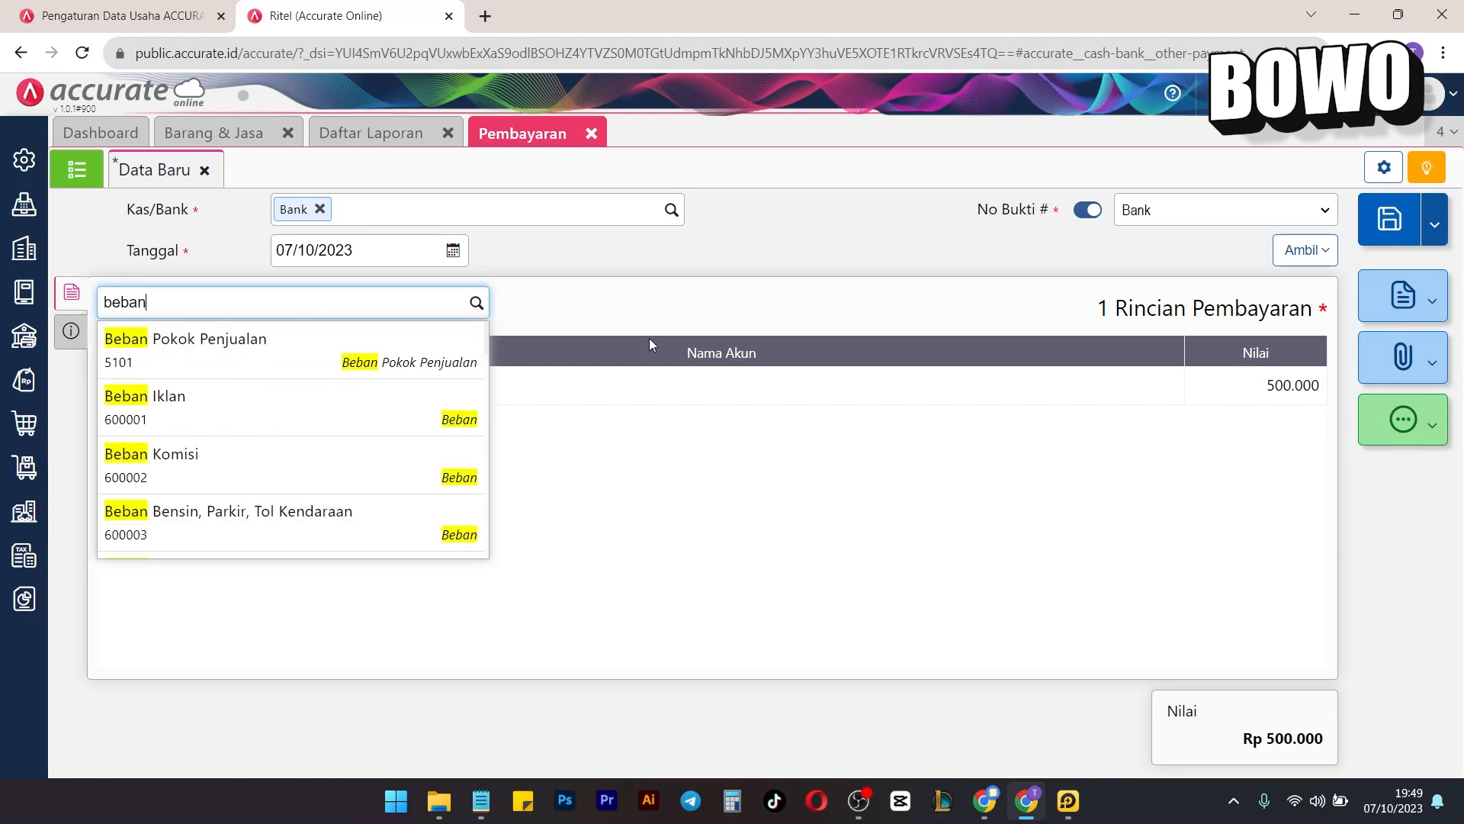
scroll(288, 414, "down", 4)
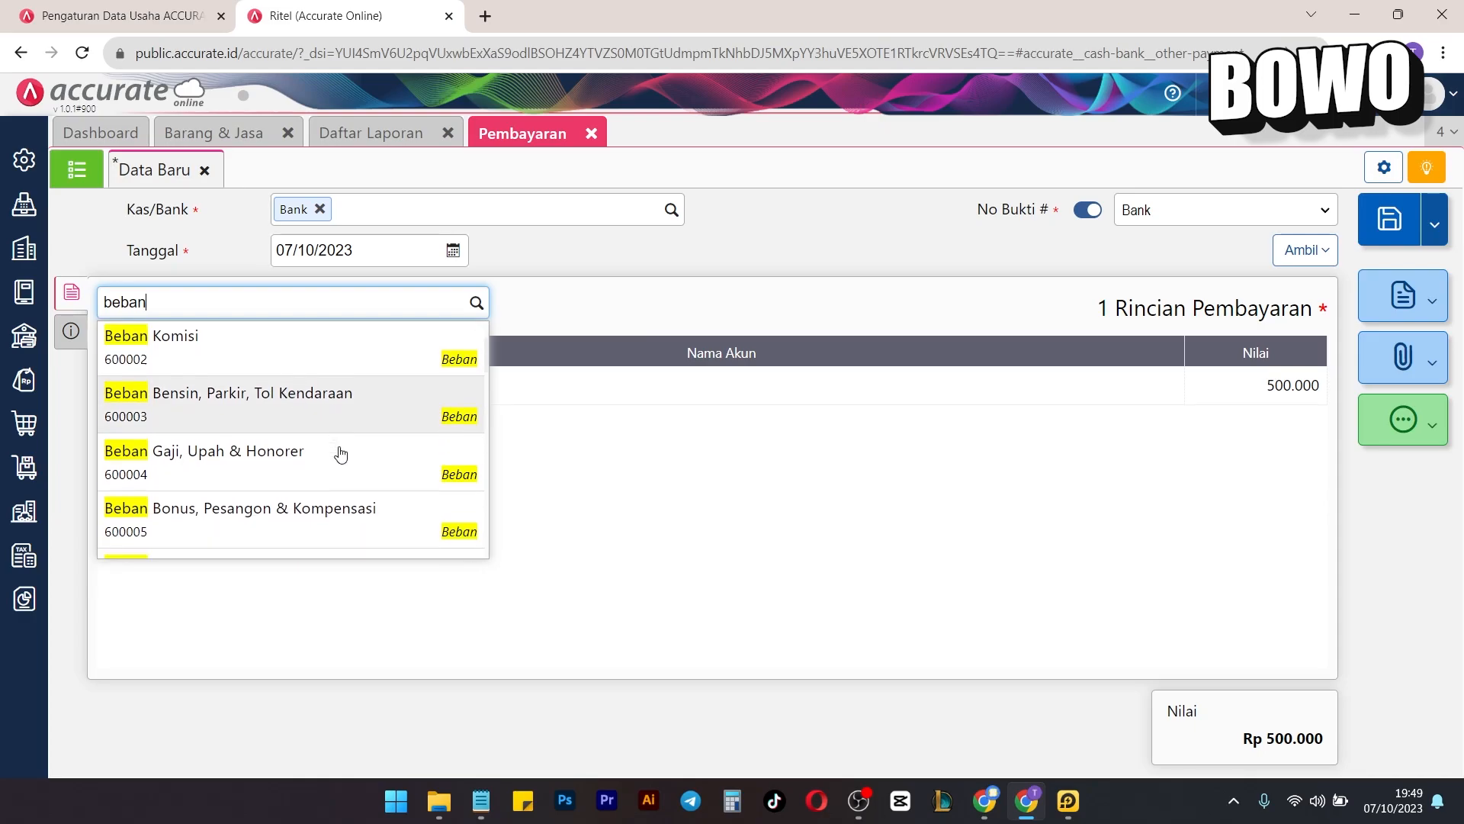
scroll(340, 458, "down", 5)
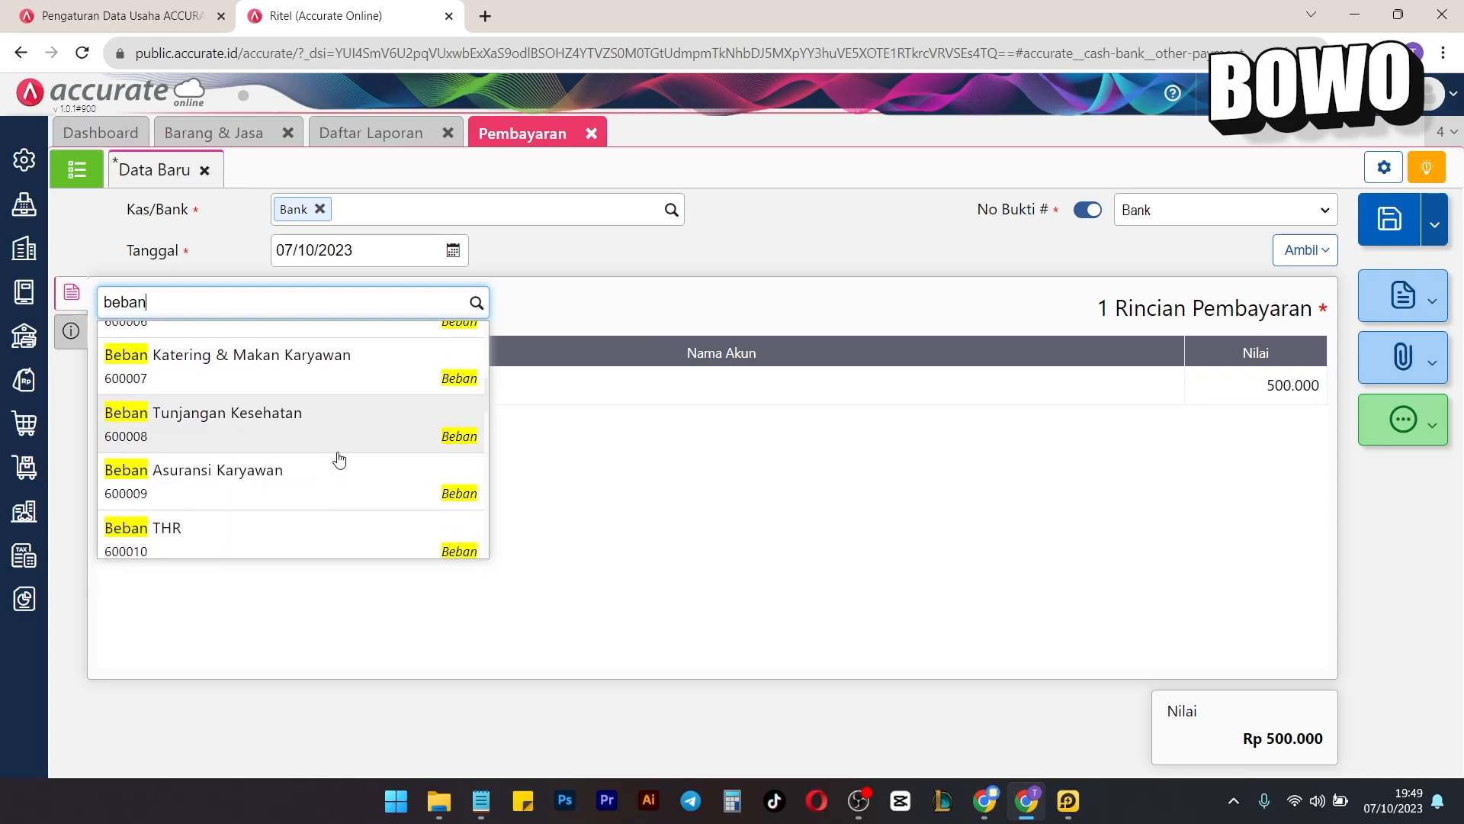
left_click(339, 457)
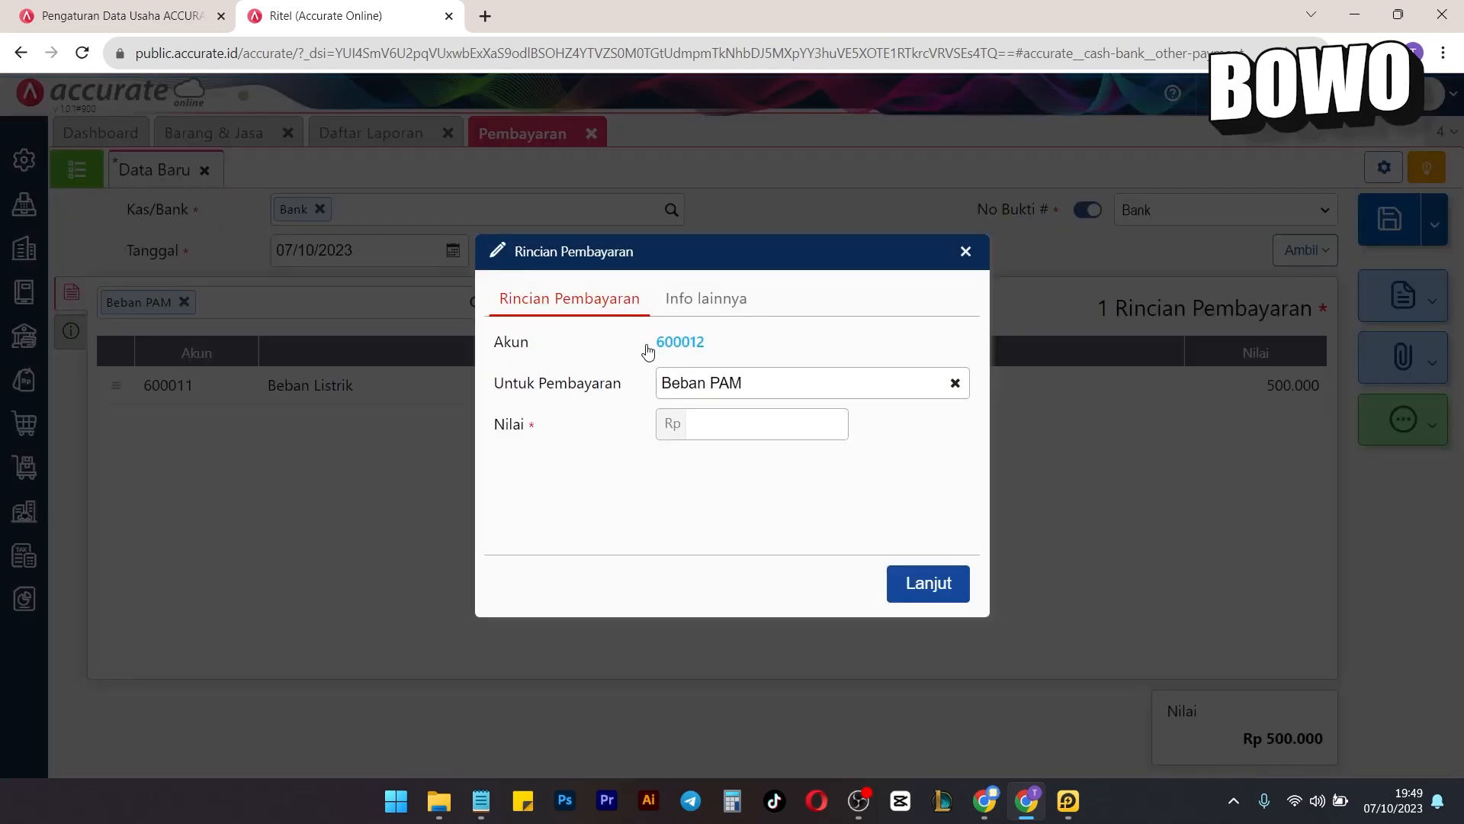
left_click(791, 415)
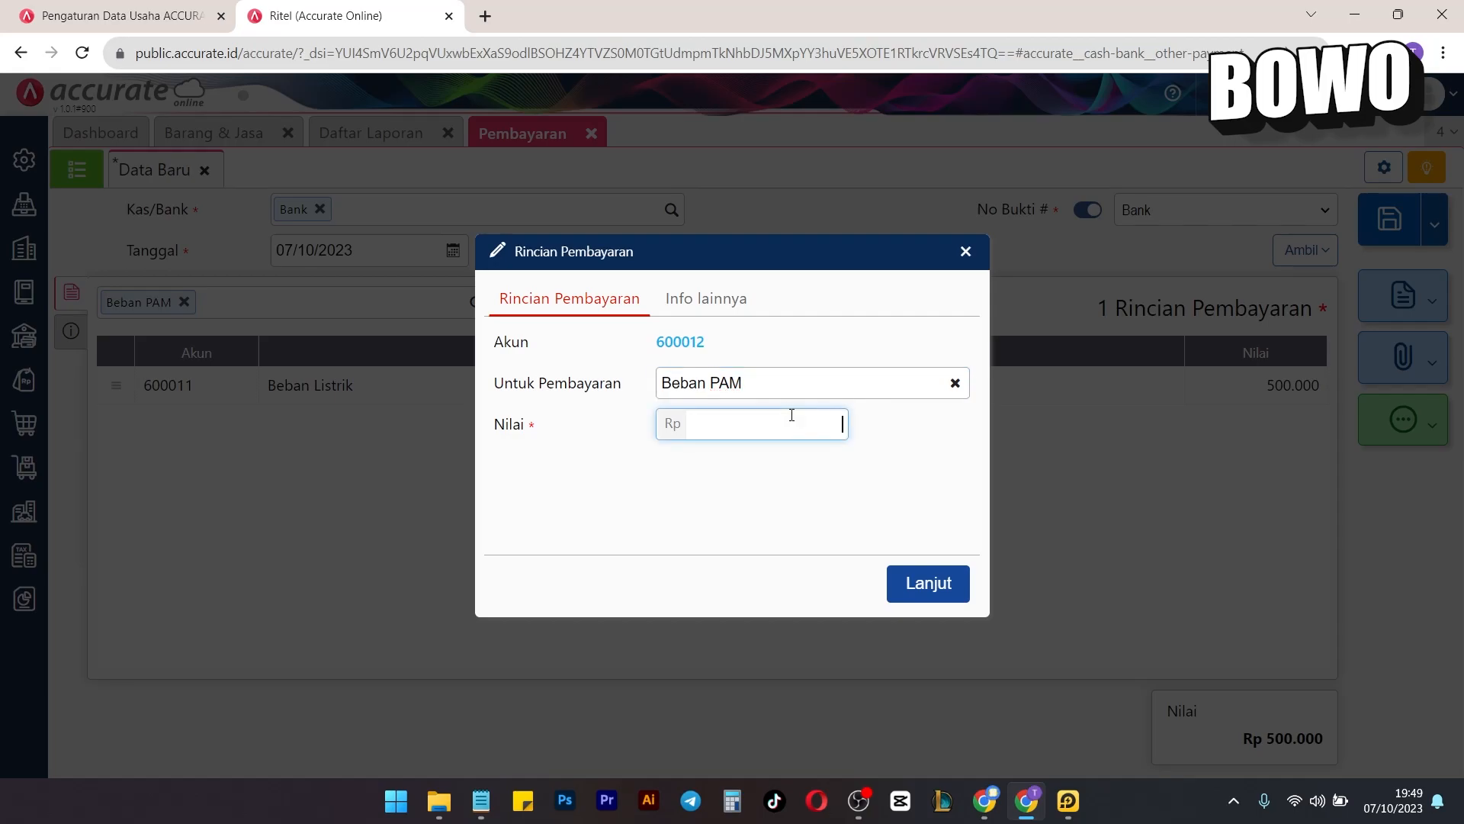
type("300")
left_click(929, 578)
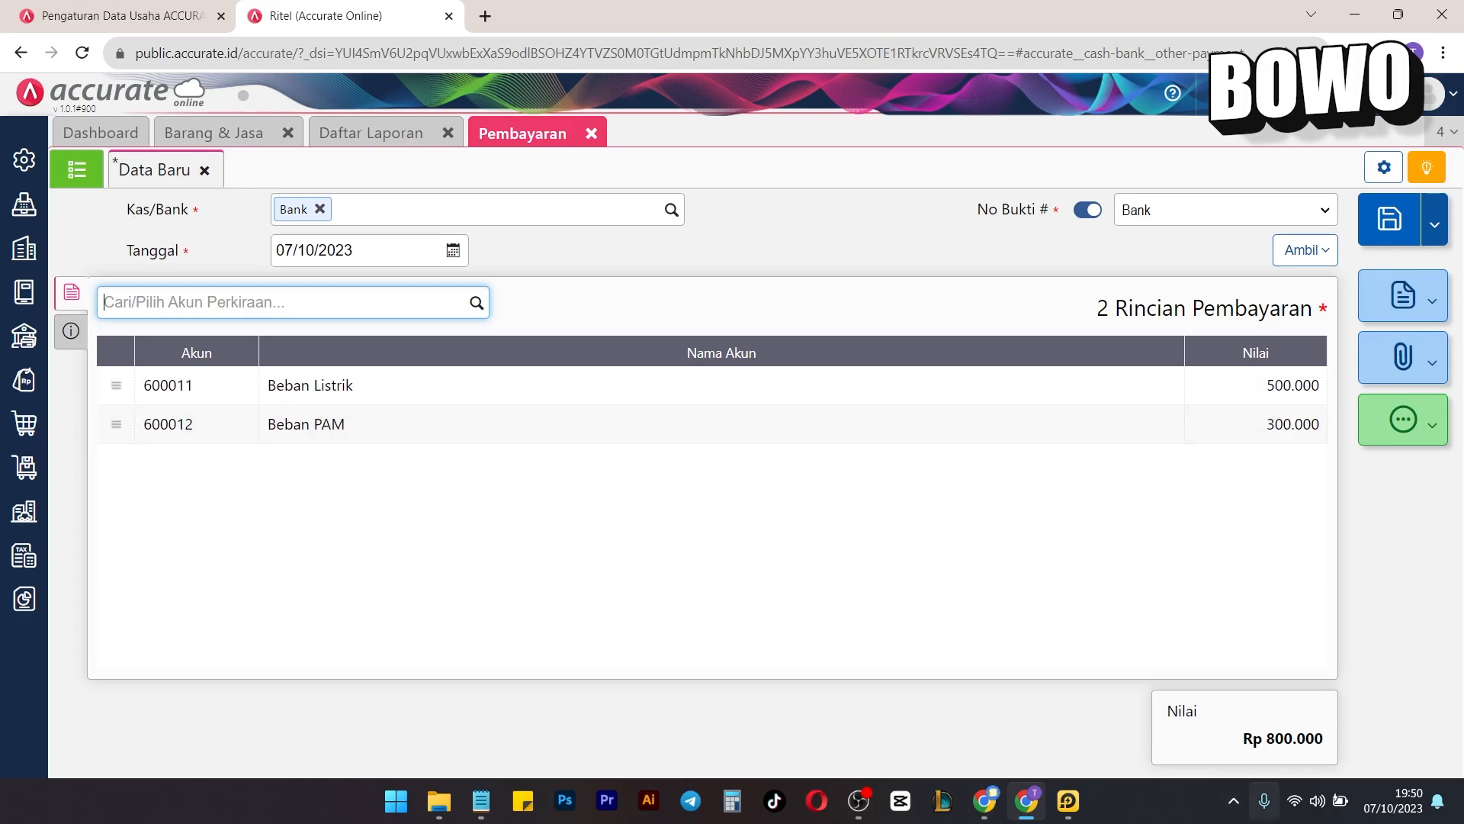
Check the payment's total value and save the payment.
left_click_drag(1268, 740, 1302, 731)
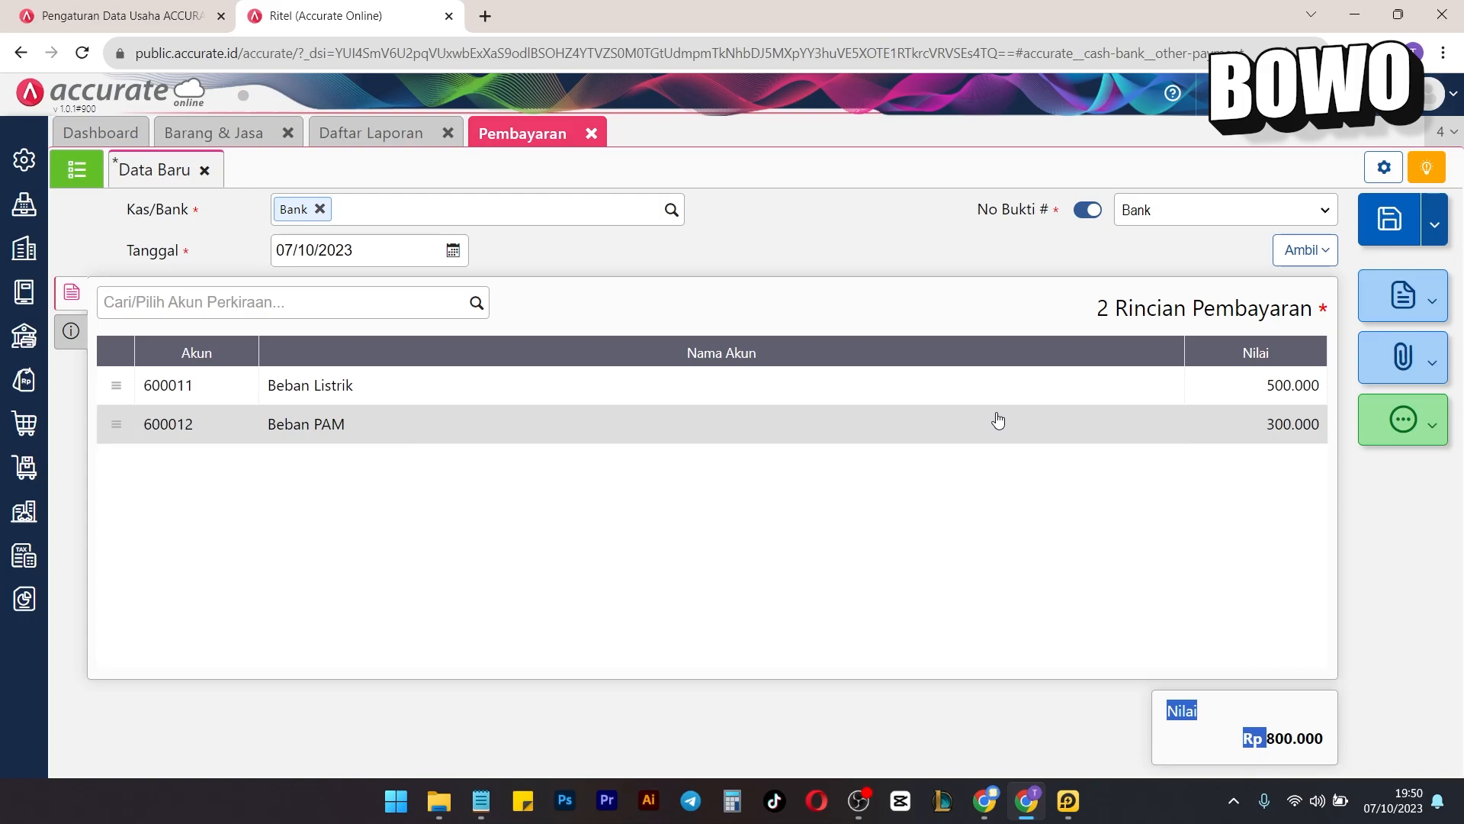
left_click(1296, 512)
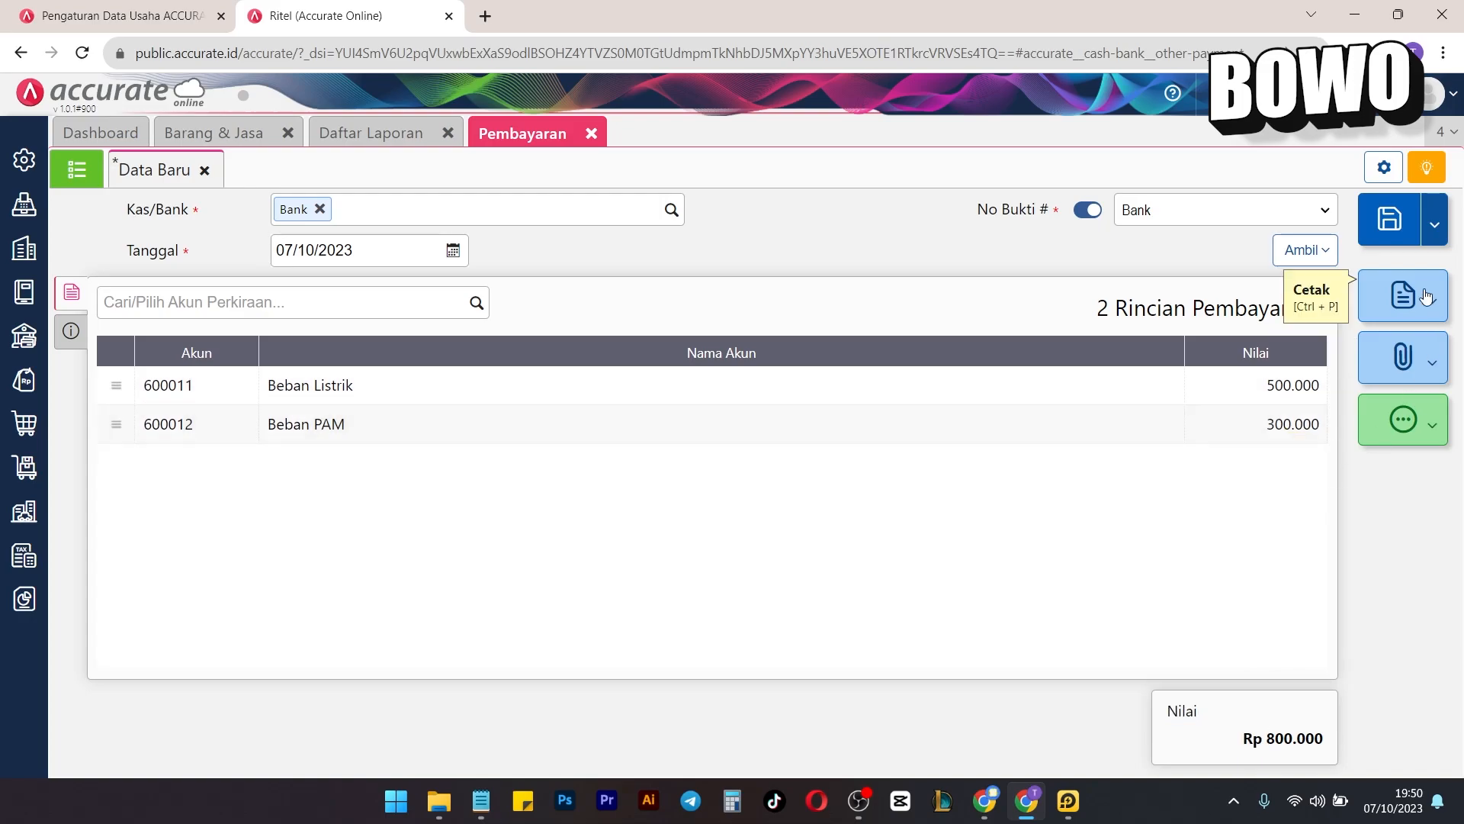
left_click(1382, 241)
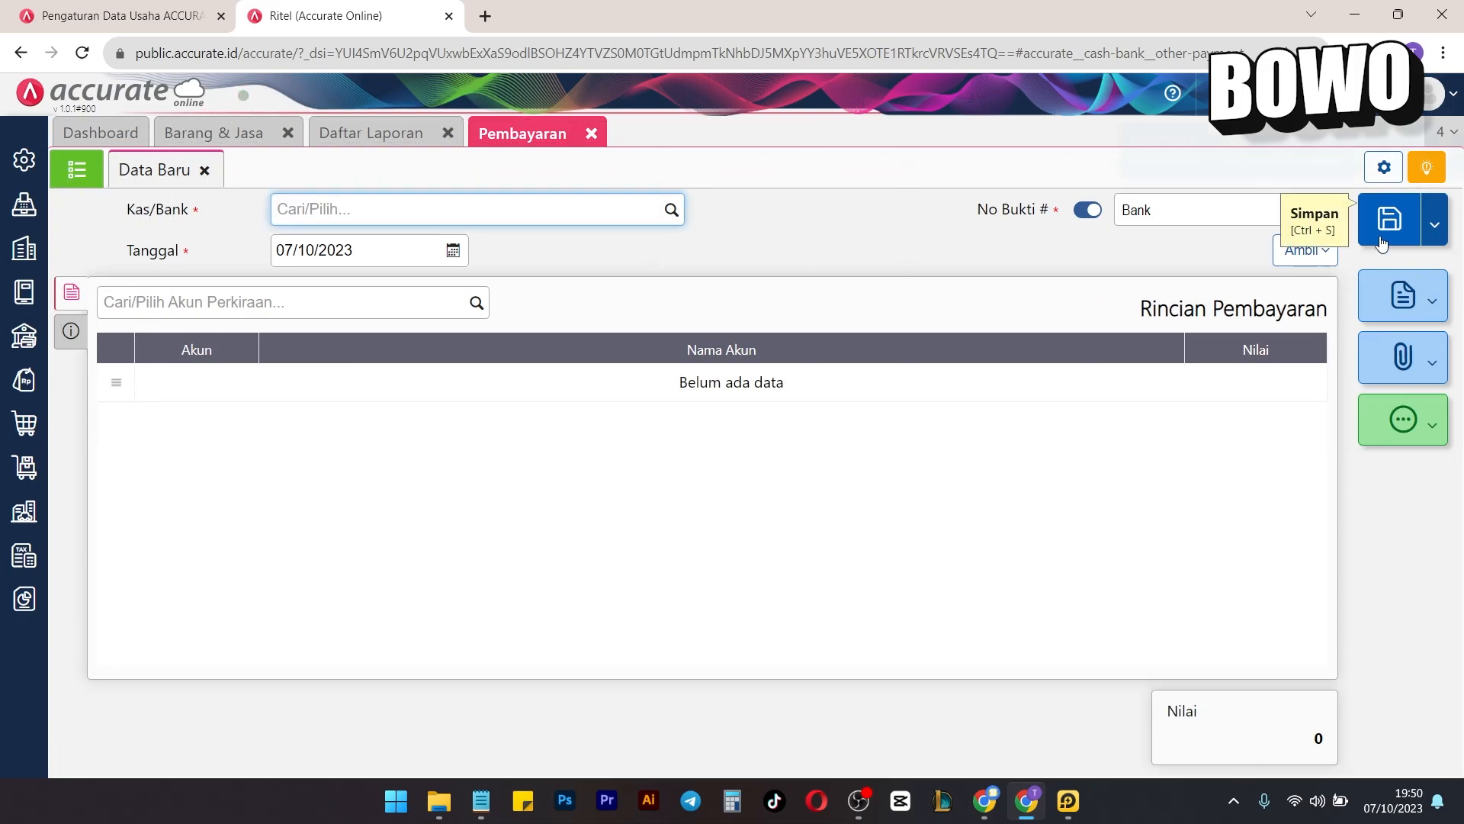
Open the saved payment from the list, preview its Pembayaran - Default printout, check its header and expense lines, and close the preview.
left_click(77, 170)
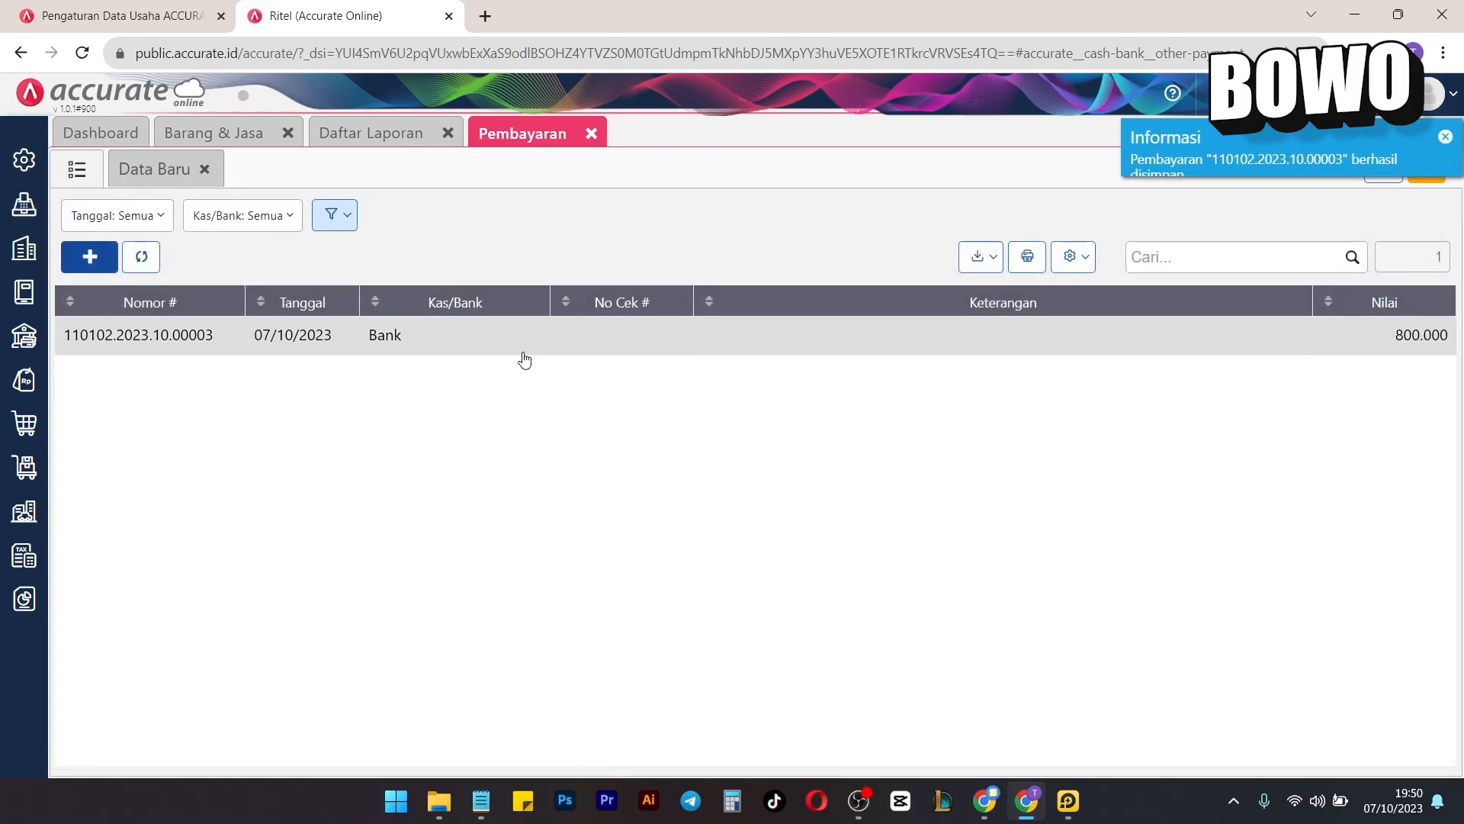
left_click(523, 352)
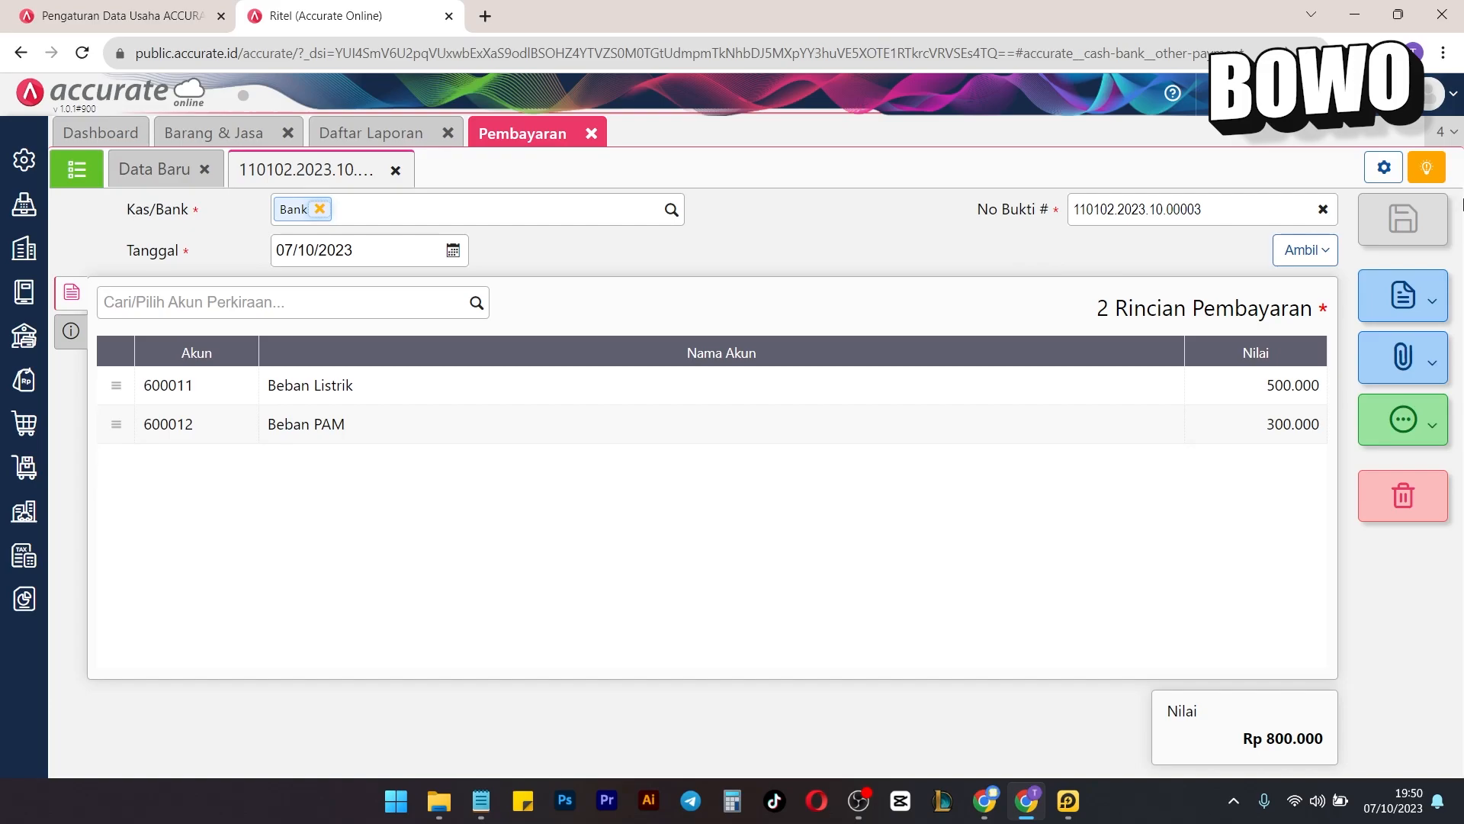
left_click(1407, 296)
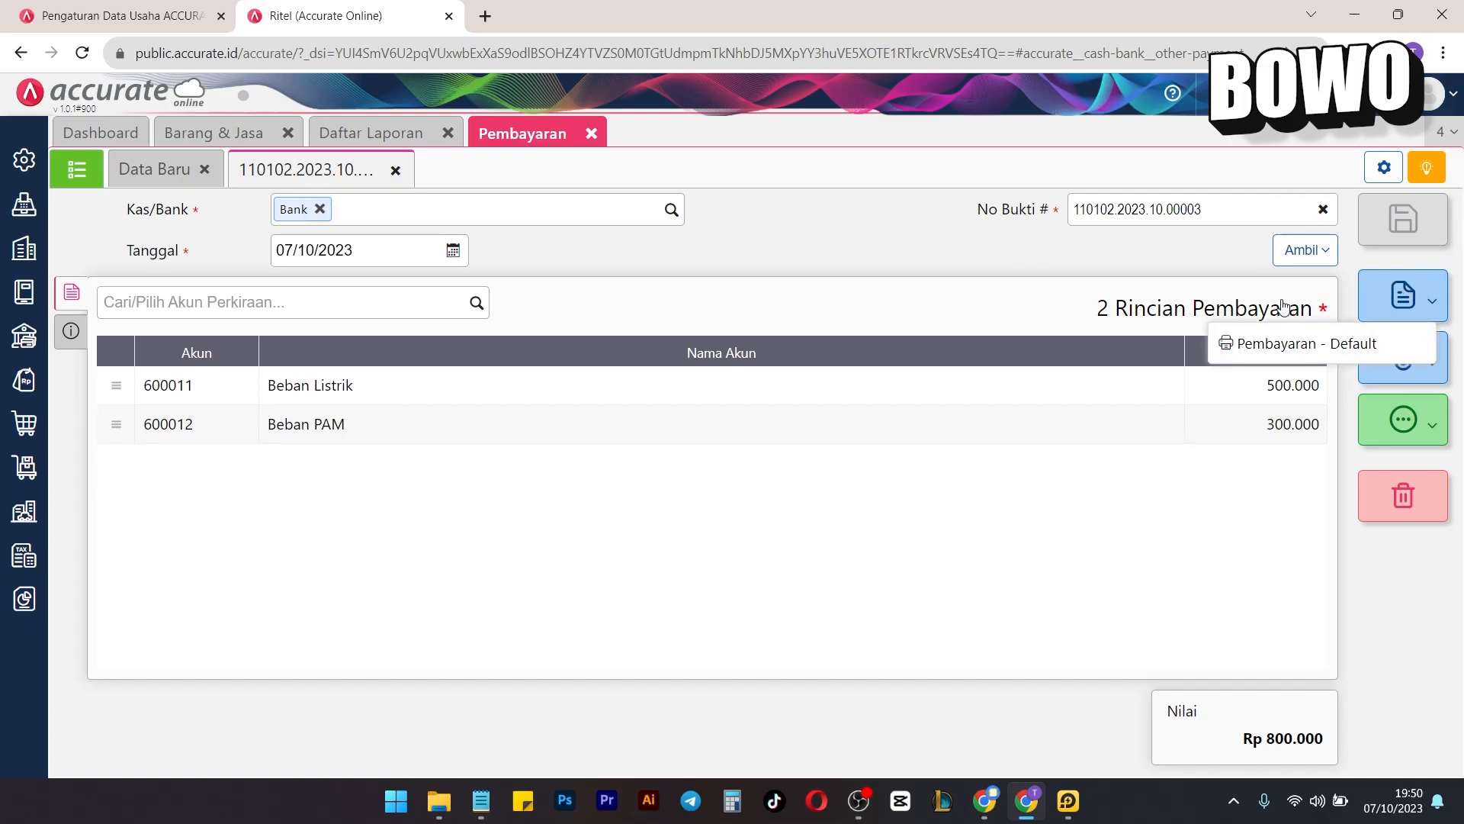
left_click(1284, 343)
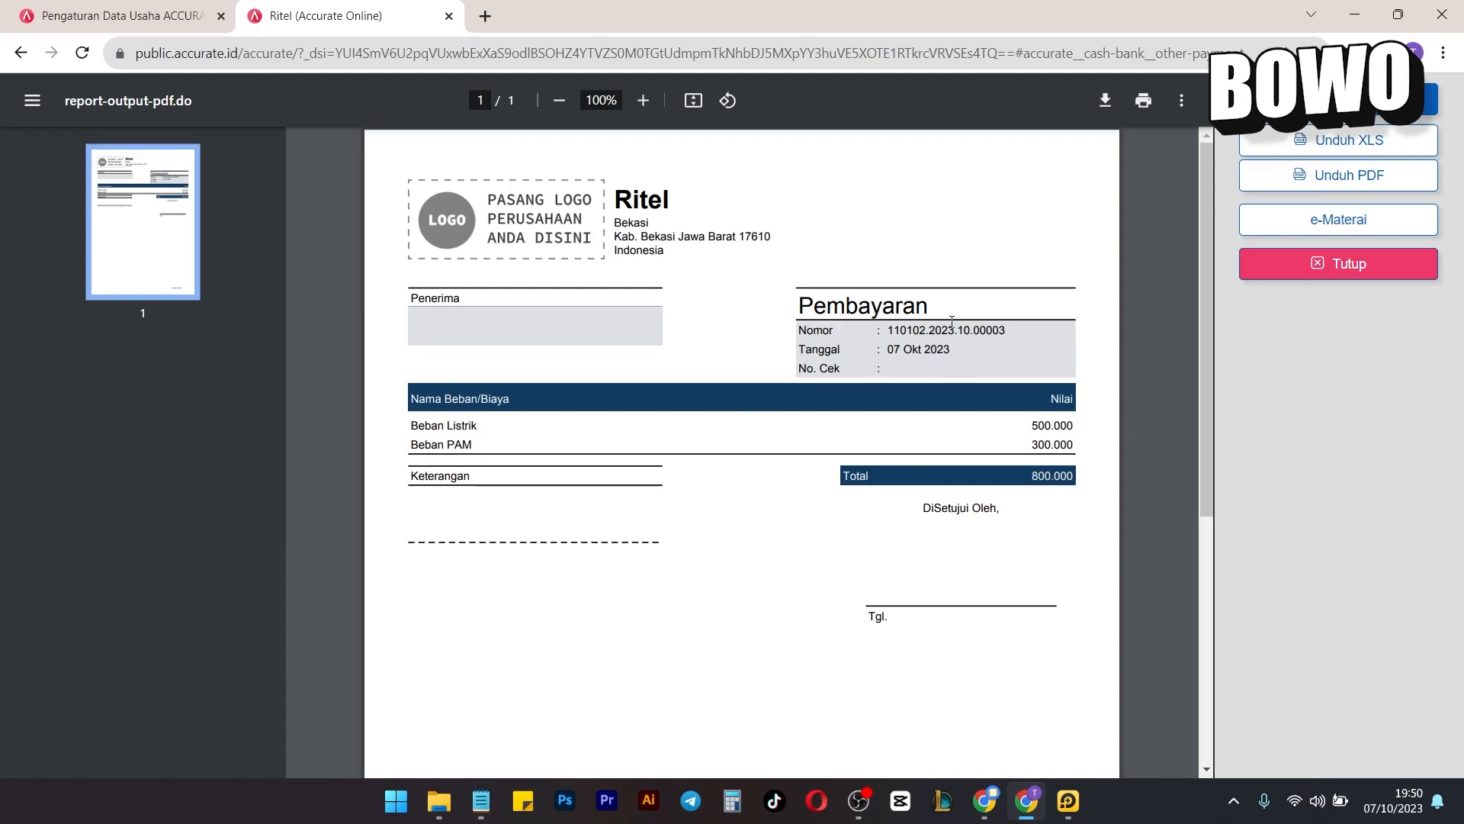
left_click_drag(798, 305, 964, 379)
left_click_drag(413, 425, 492, 455)
left_click(1362, 264)
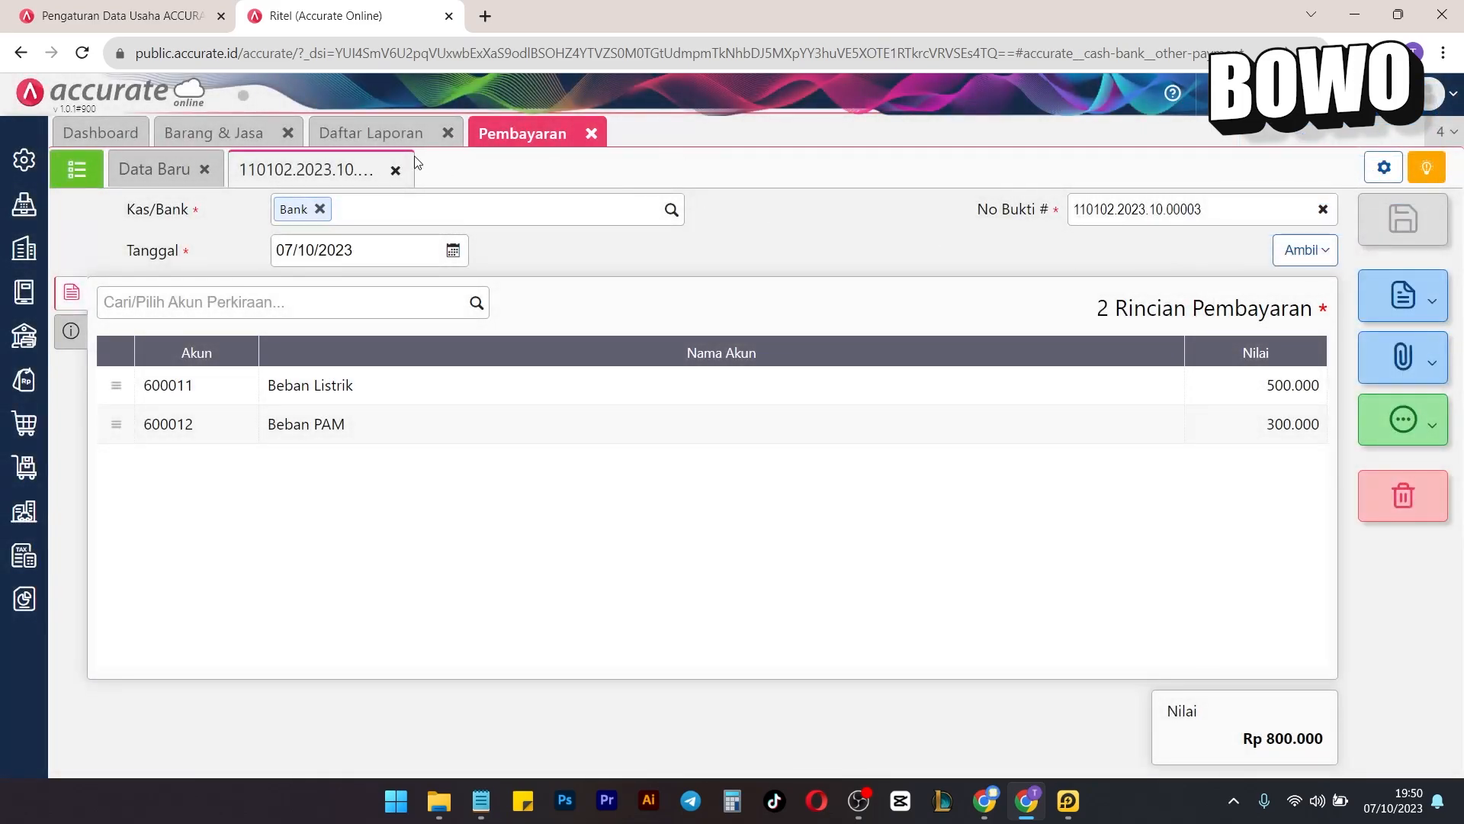
Return to the Laba/Rugi (Standar) report and refresh it with the newly recorded expenses.
left_click(373, 134)
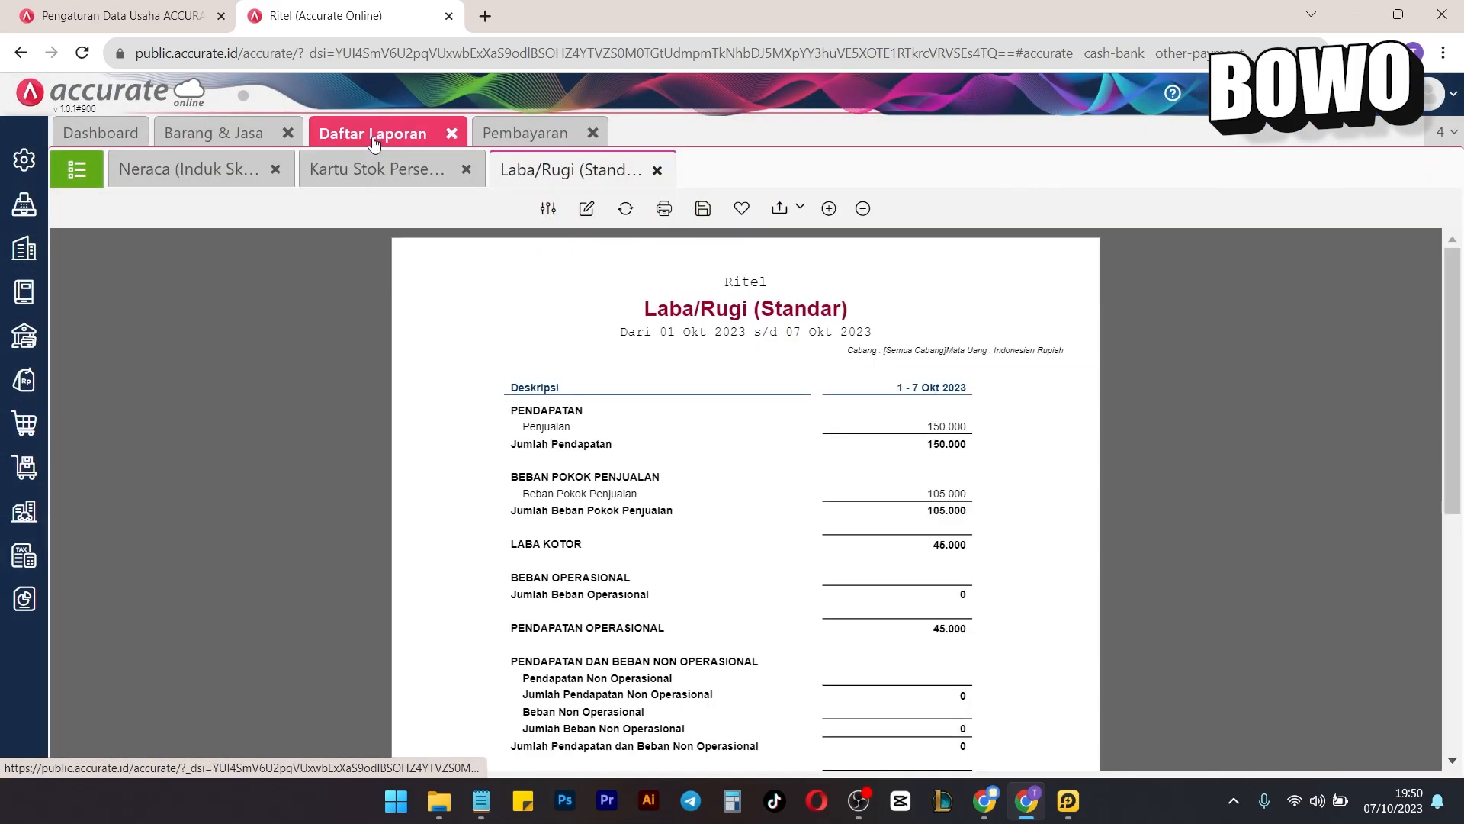
scroll(824, 562, "down", 3)
scroll(611, 392, "up", 3)
scroll(678, 449, "down", 3)
scroll(678, 448, "up", 3)
left_click(625, 209)
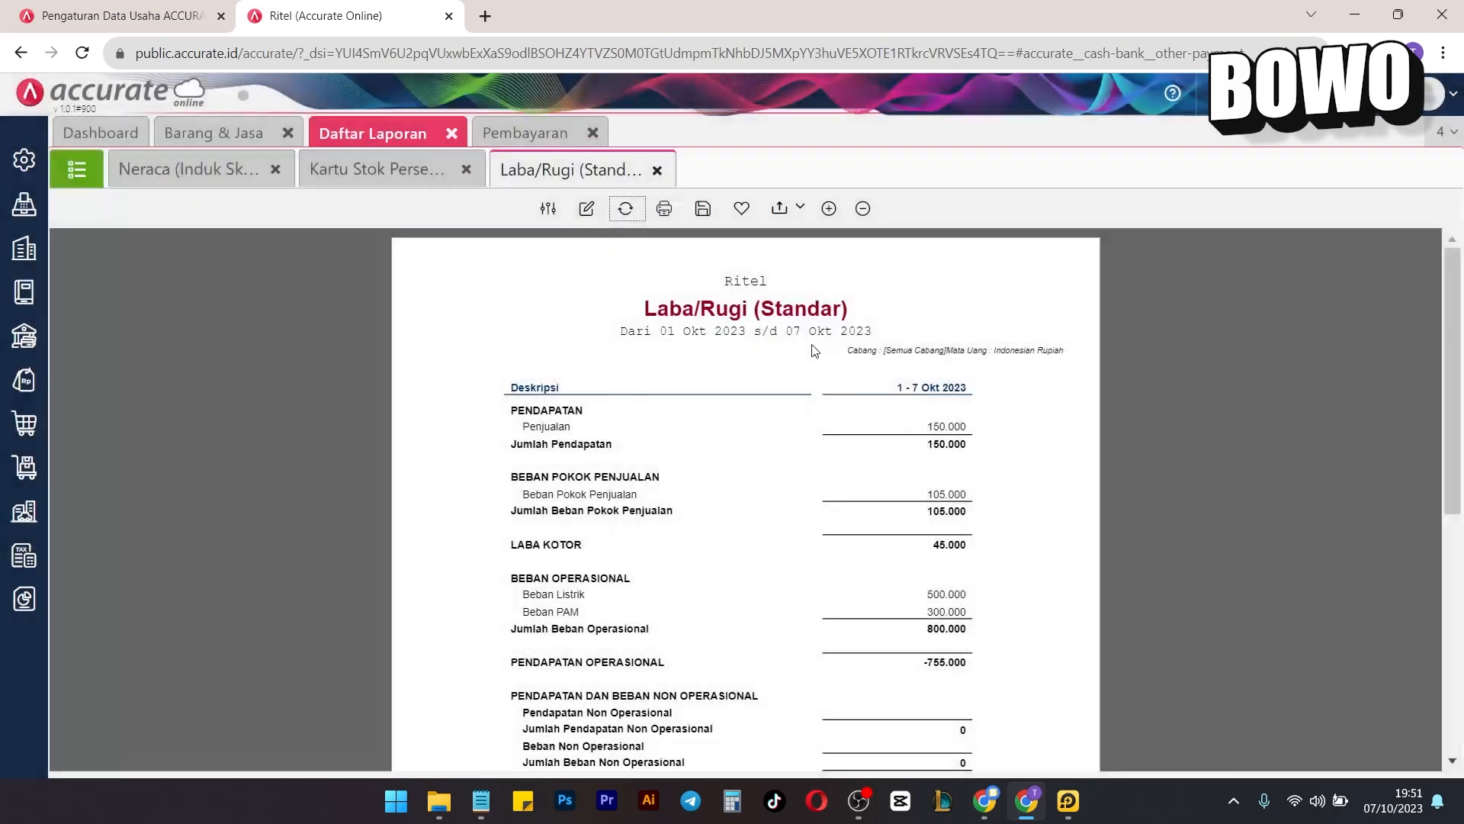
Examine the operating expenses and net profit in the Laba/Rugi (Standar) report, and view the Pesanan Baru screen of Accurate POS in LDPlayer before returning.
scroll(951, 428, "down", 2)
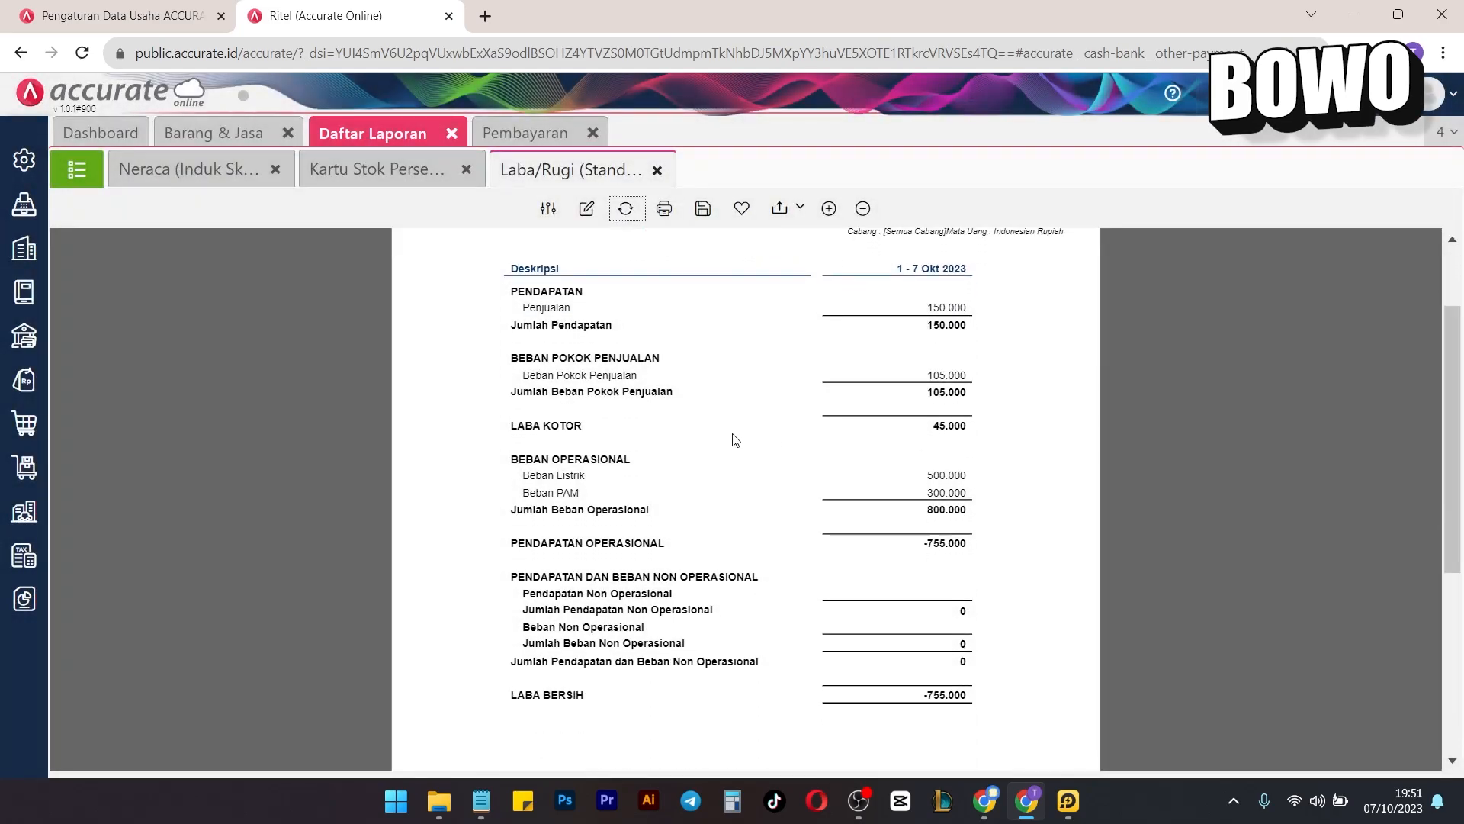
left_click_drag(511, 457, 520, 492)
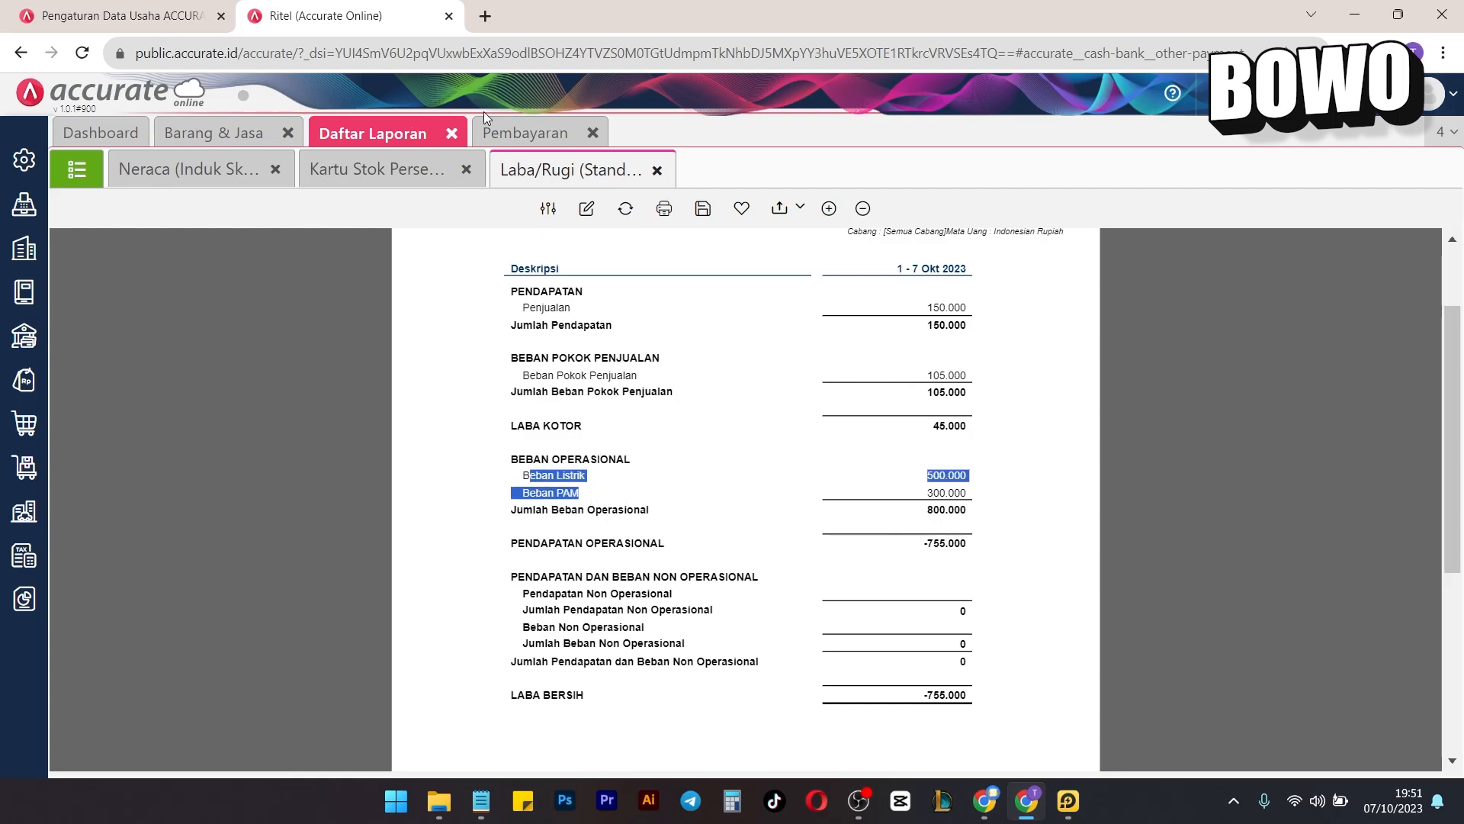
left_click(929, 436)
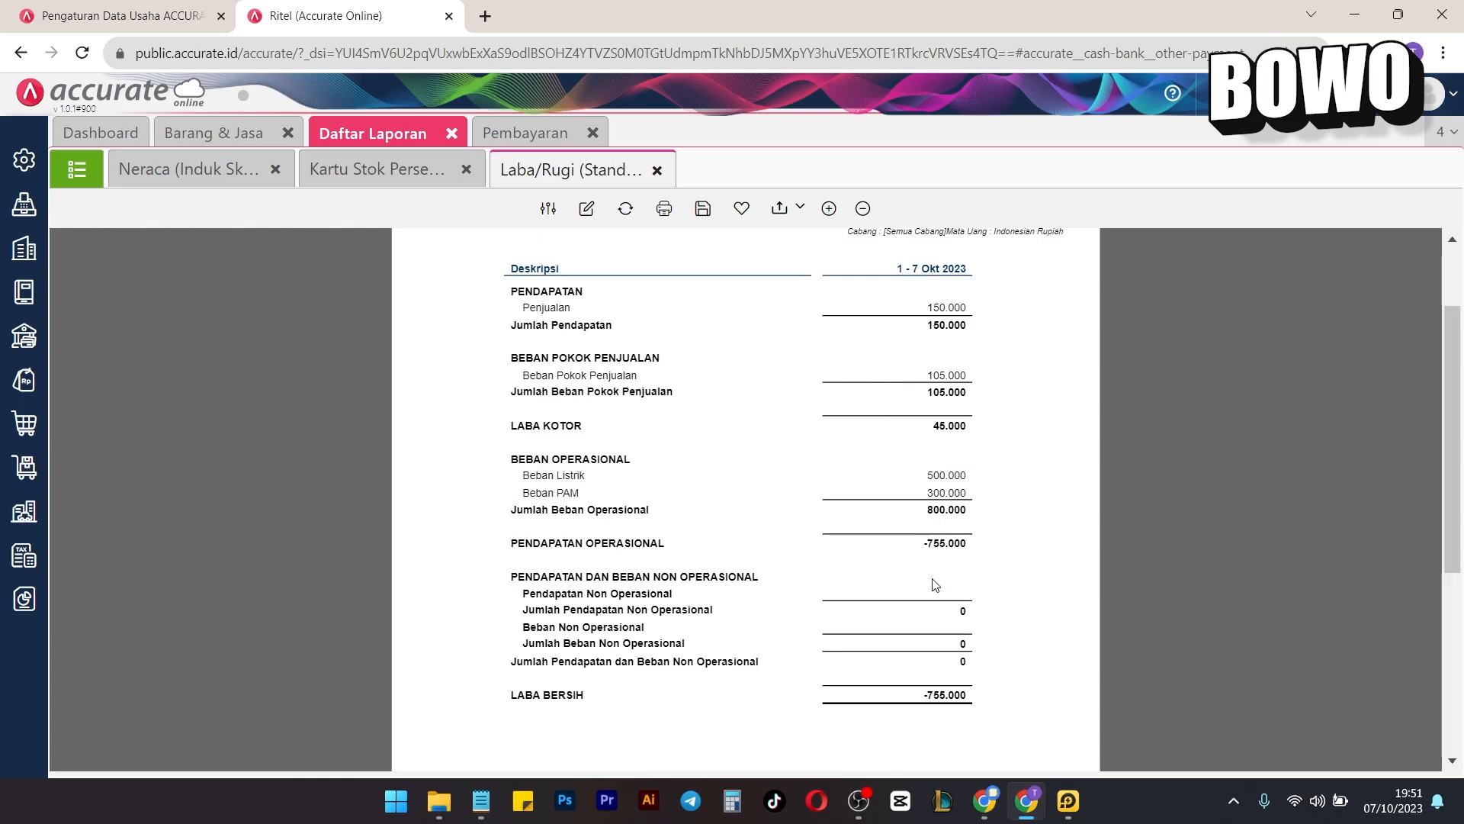
scroll(604, 534, "down", 2)
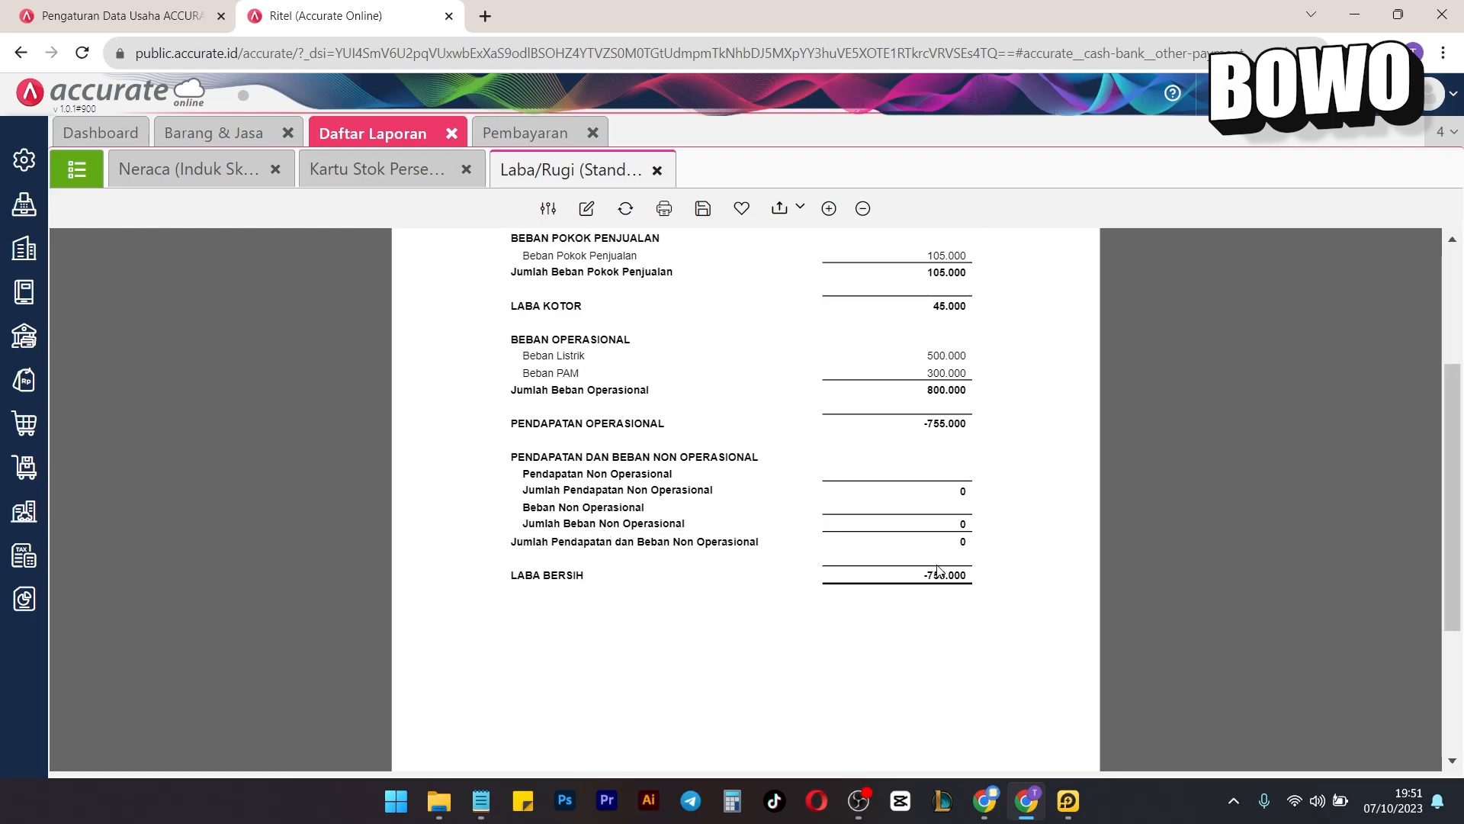
scroll(940, 572, "up", 2)
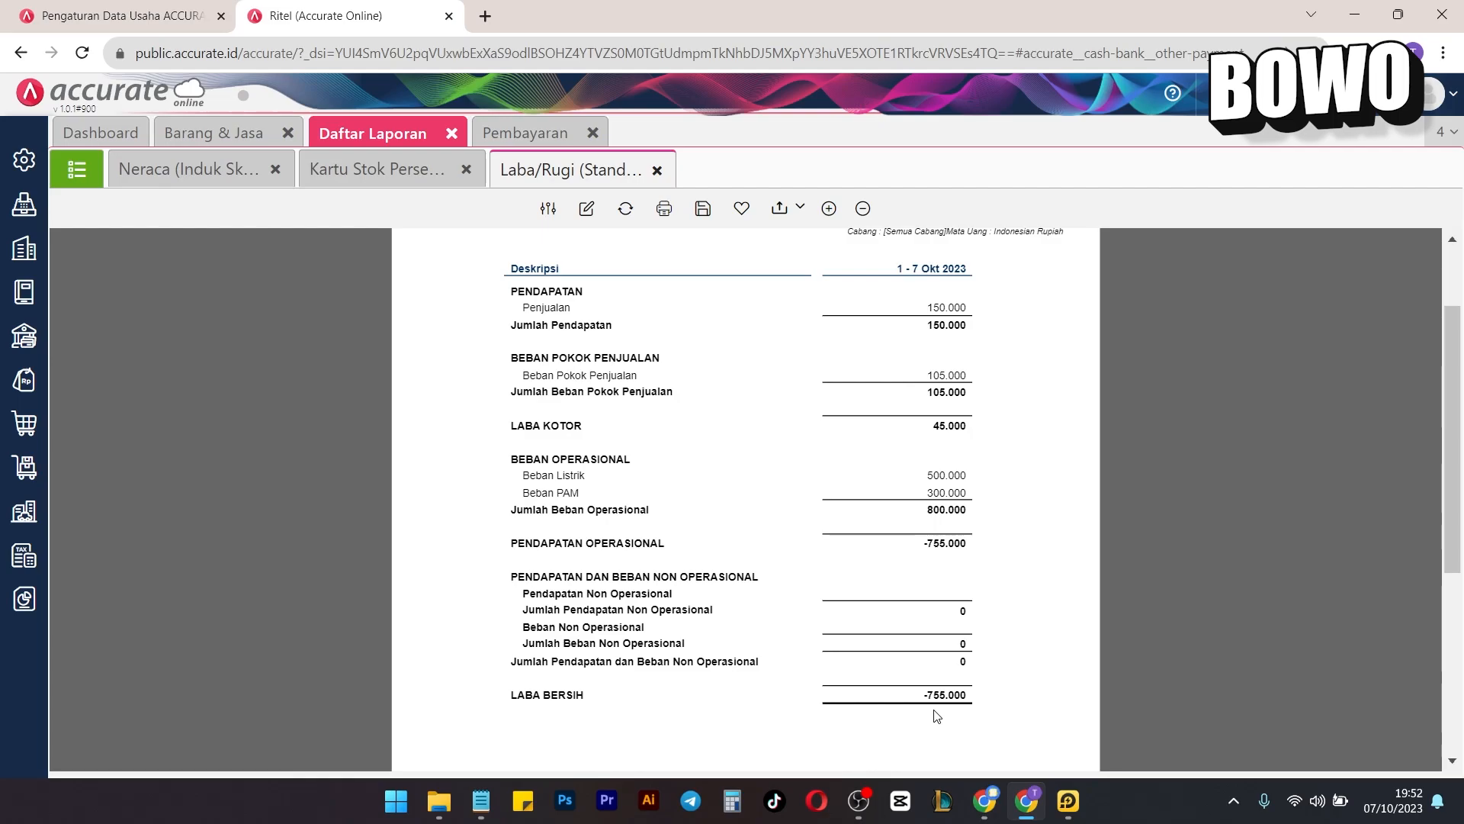
left_click(1068, 802)
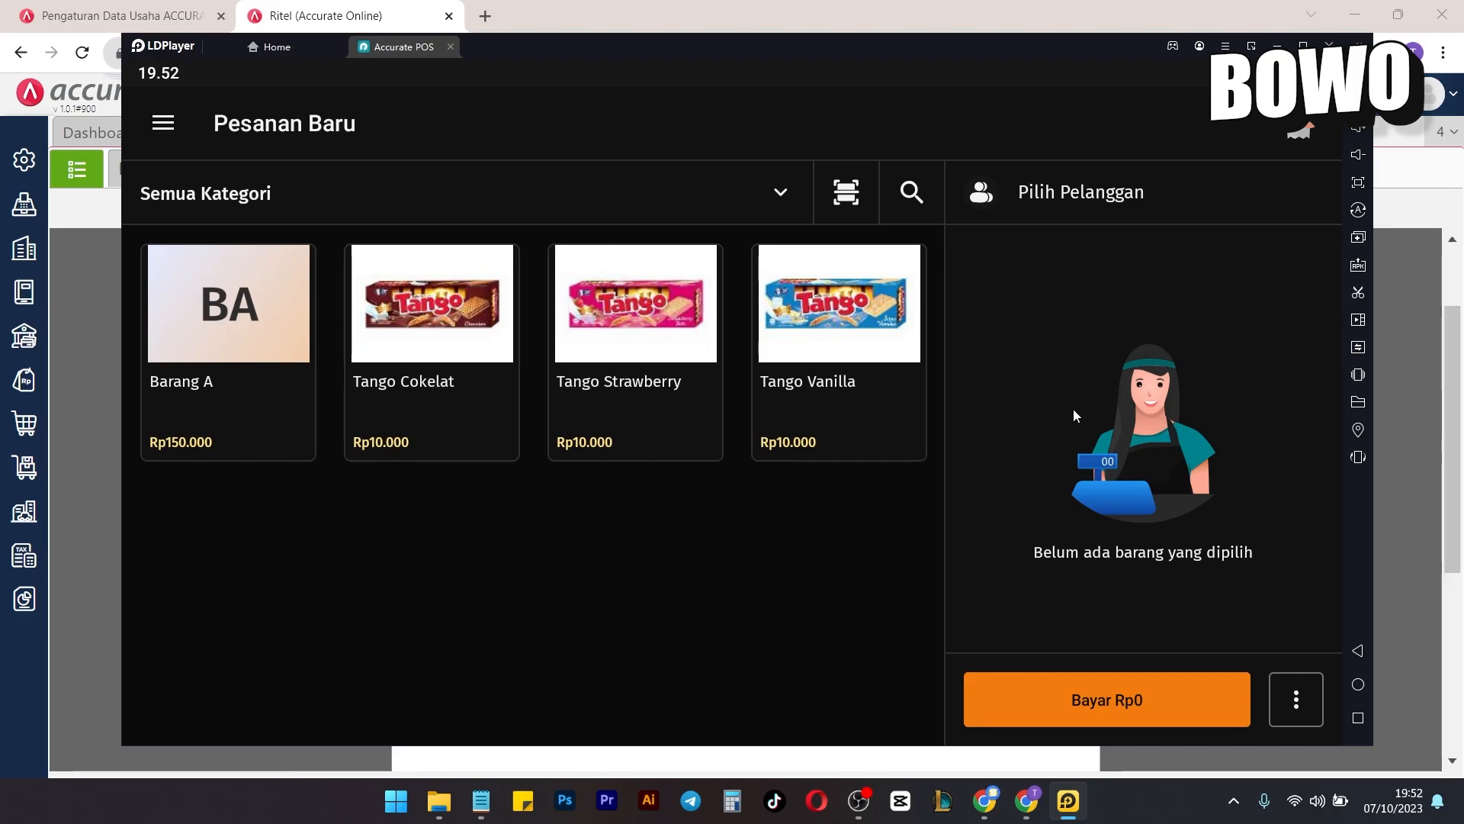
left_click(354, 6)
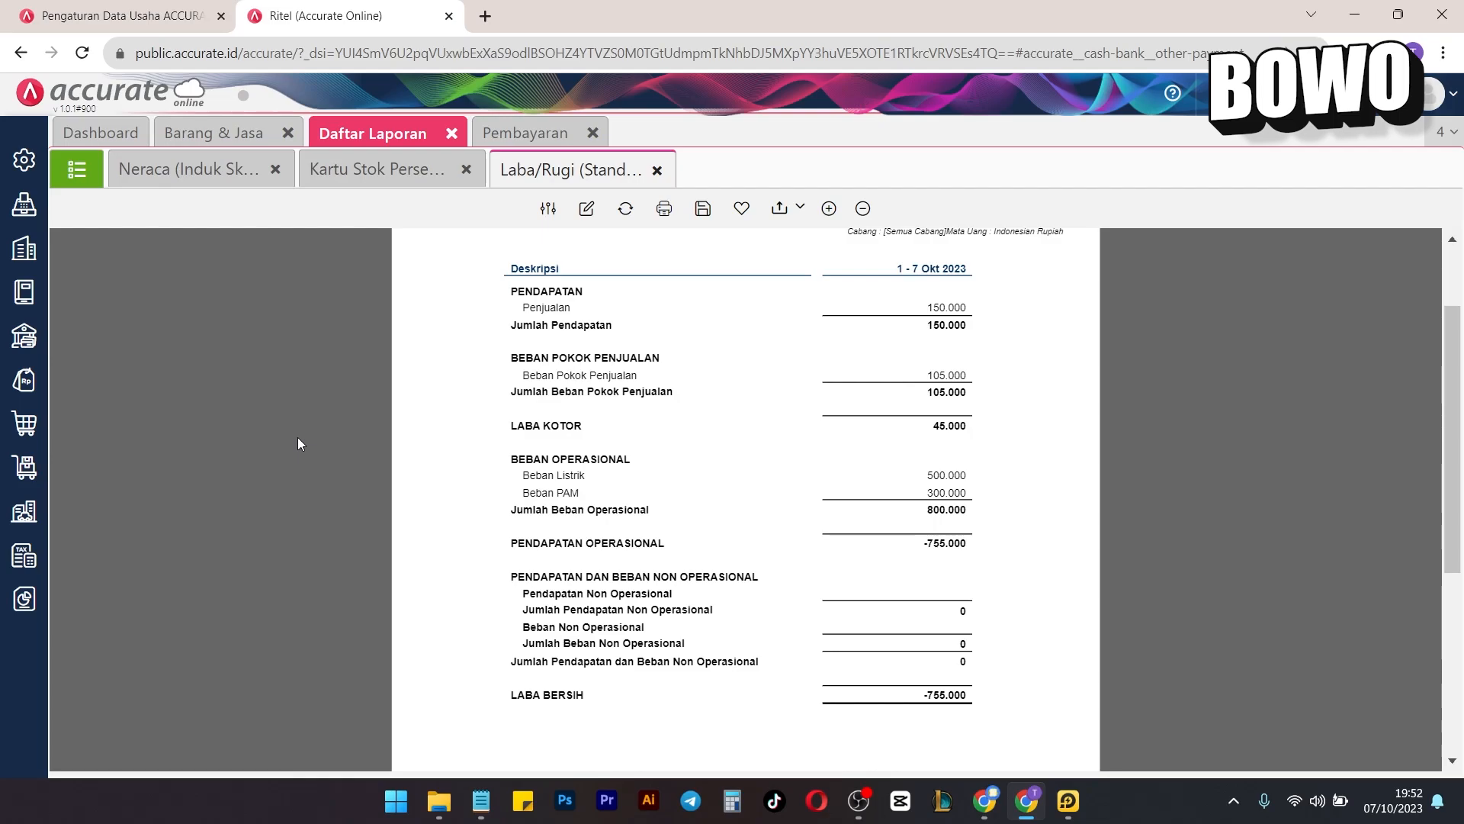
Browse the reports available in the report list under the Keuangan, Utang, Piutang, Persediaan, Gudang and Accurate POS categories.
left_click(77, 171)
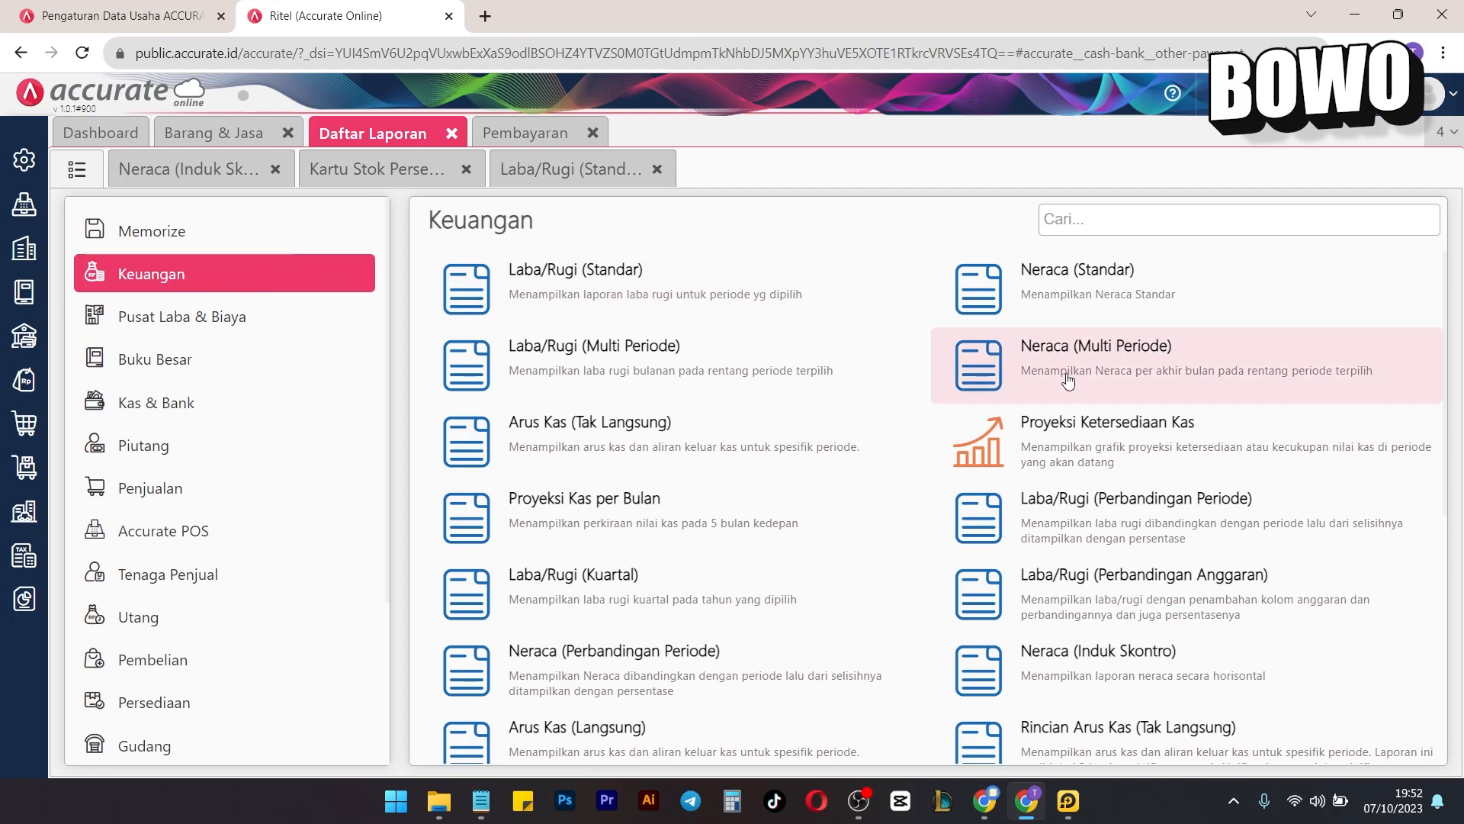
scroll(1068, 379, "down", 3)
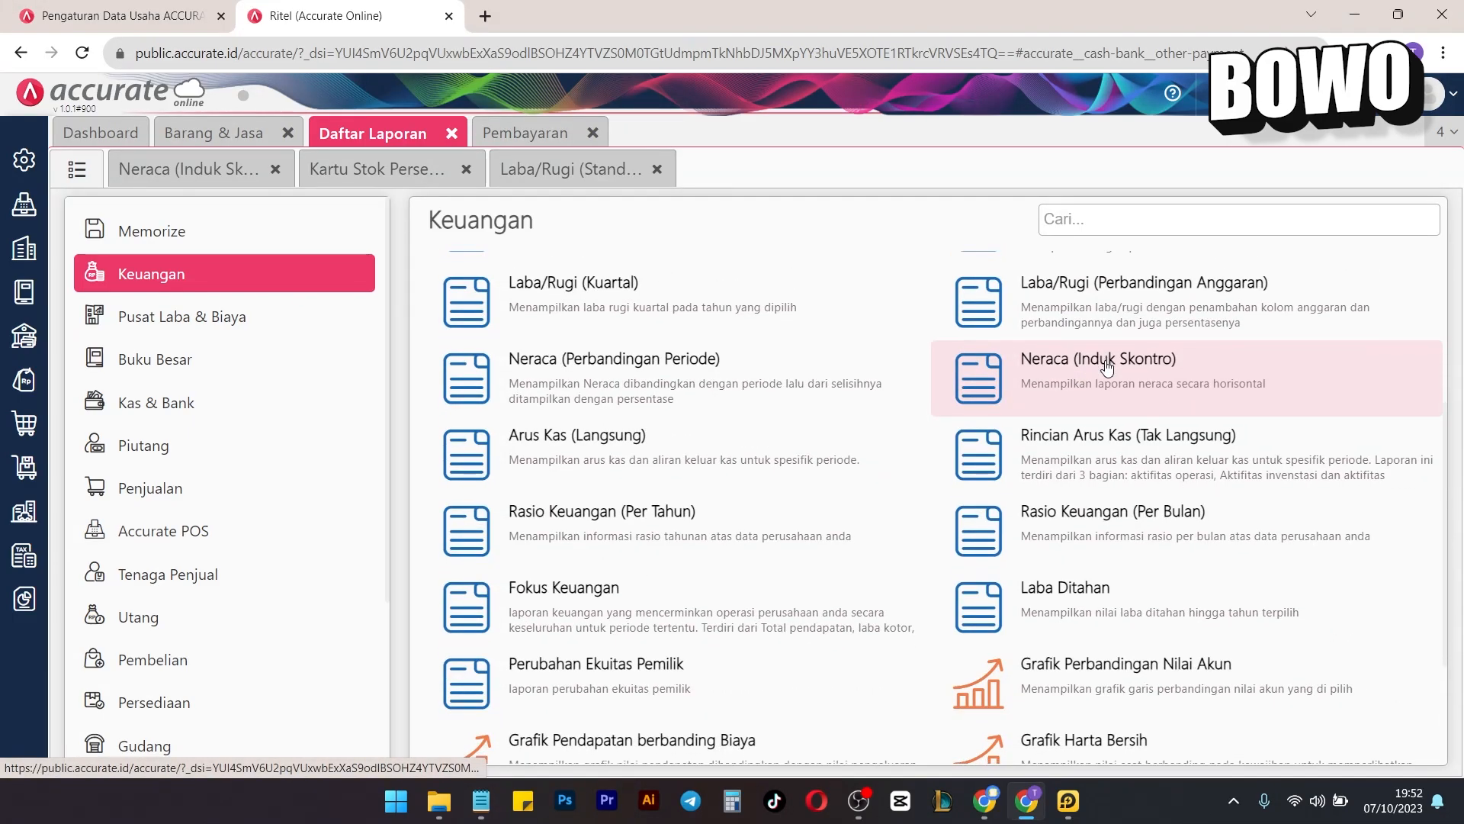
scroll(1107, 369, "down", 2)
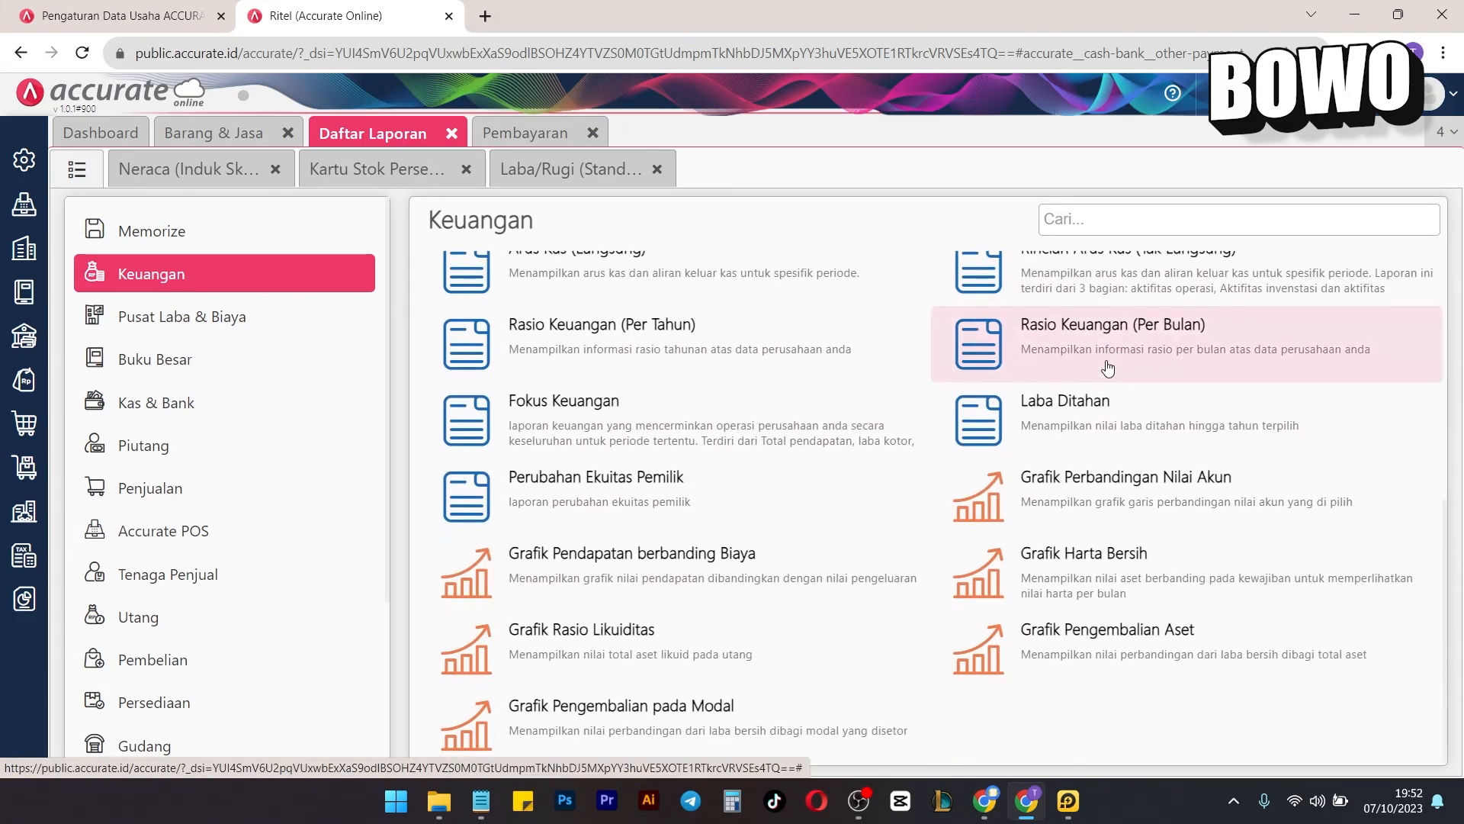
left_click(186, 620)
left_click(180, 456)
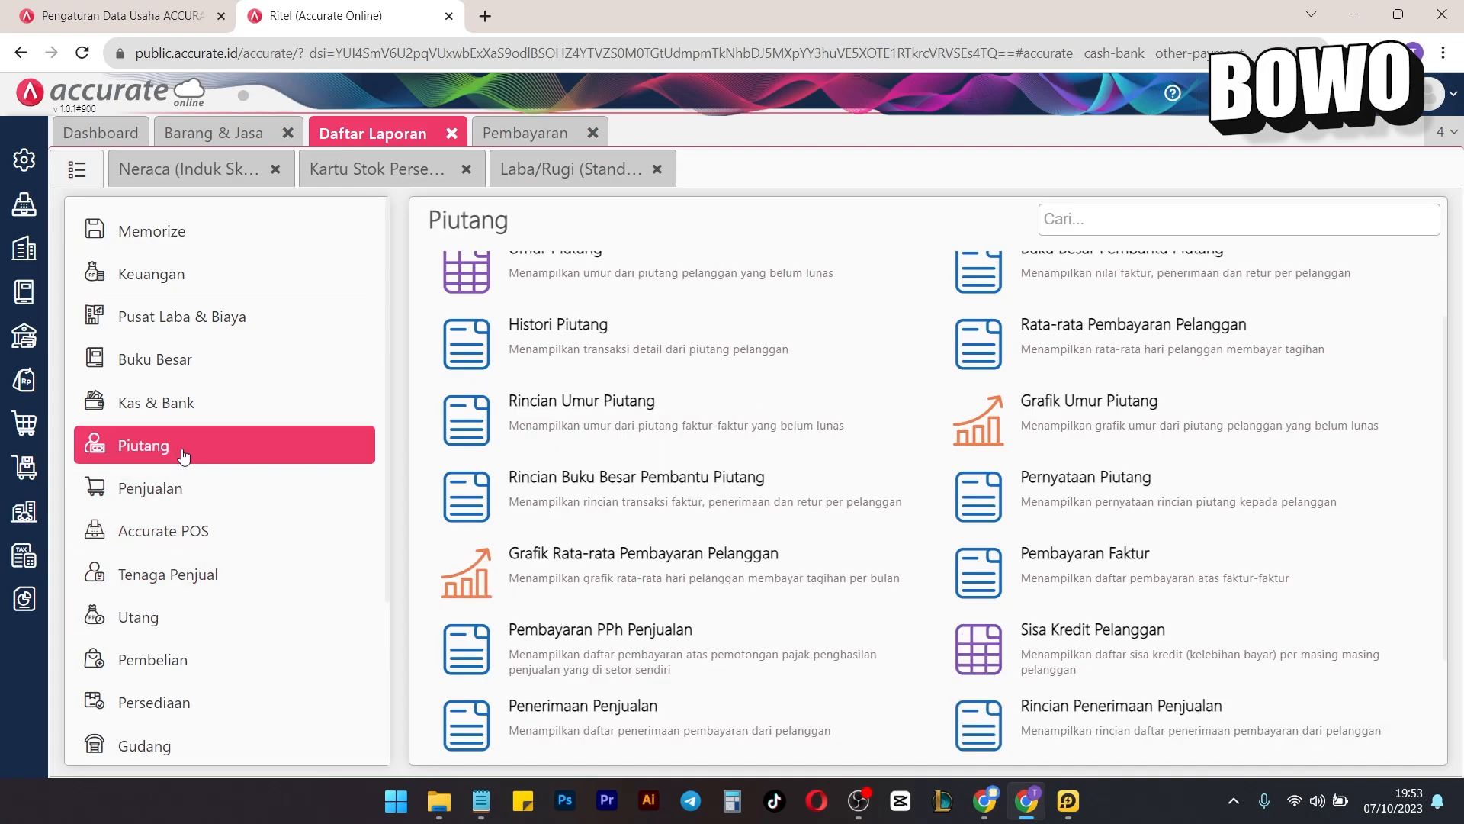
scroll(1106, 553, "up", 1)
scroll(900, 458, "down", 3)
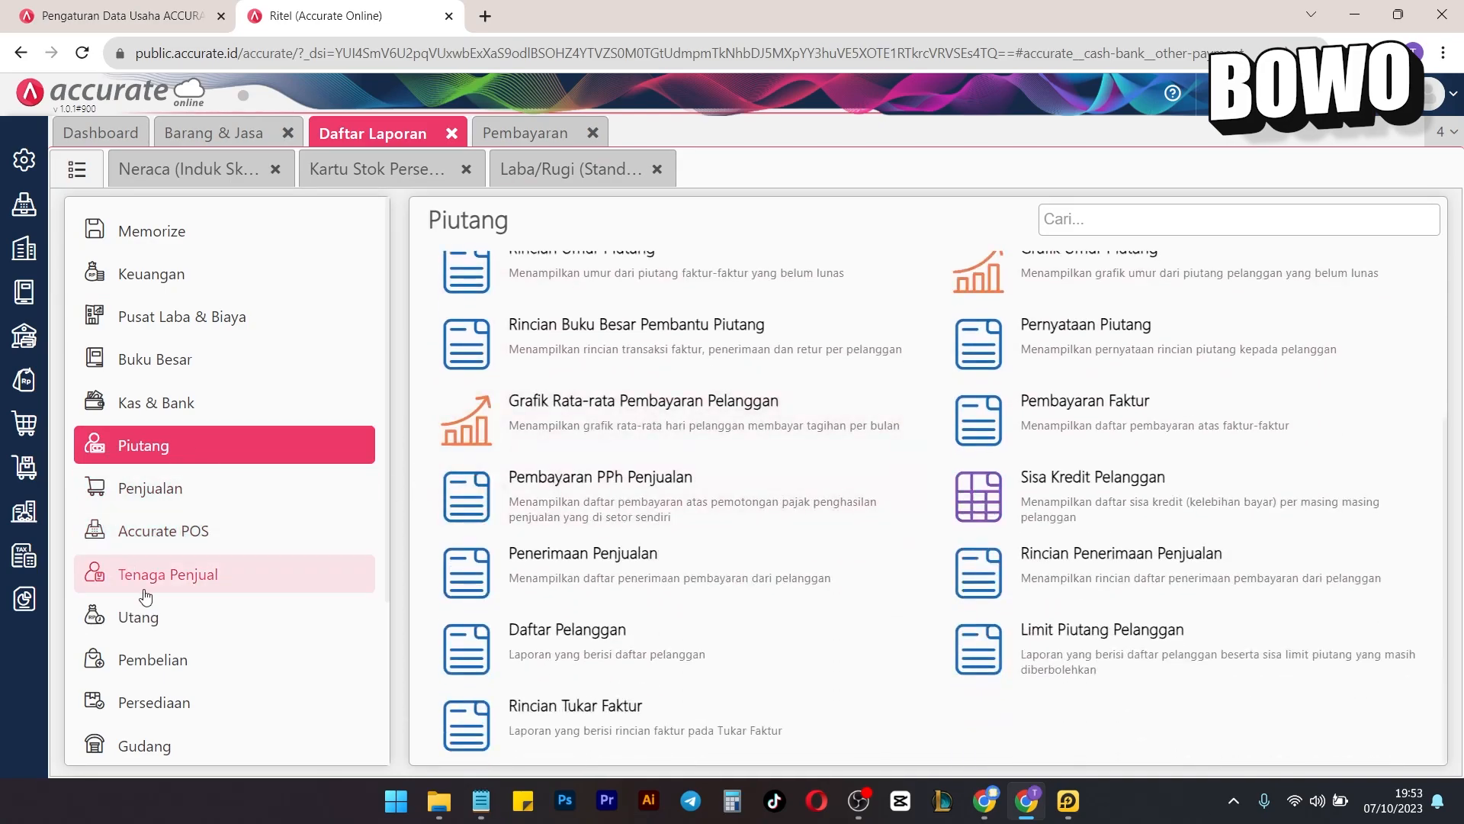
scroll(153, 595, "down", 2)
left_click(186, 606)
scroll(176, 588, "down", 1)
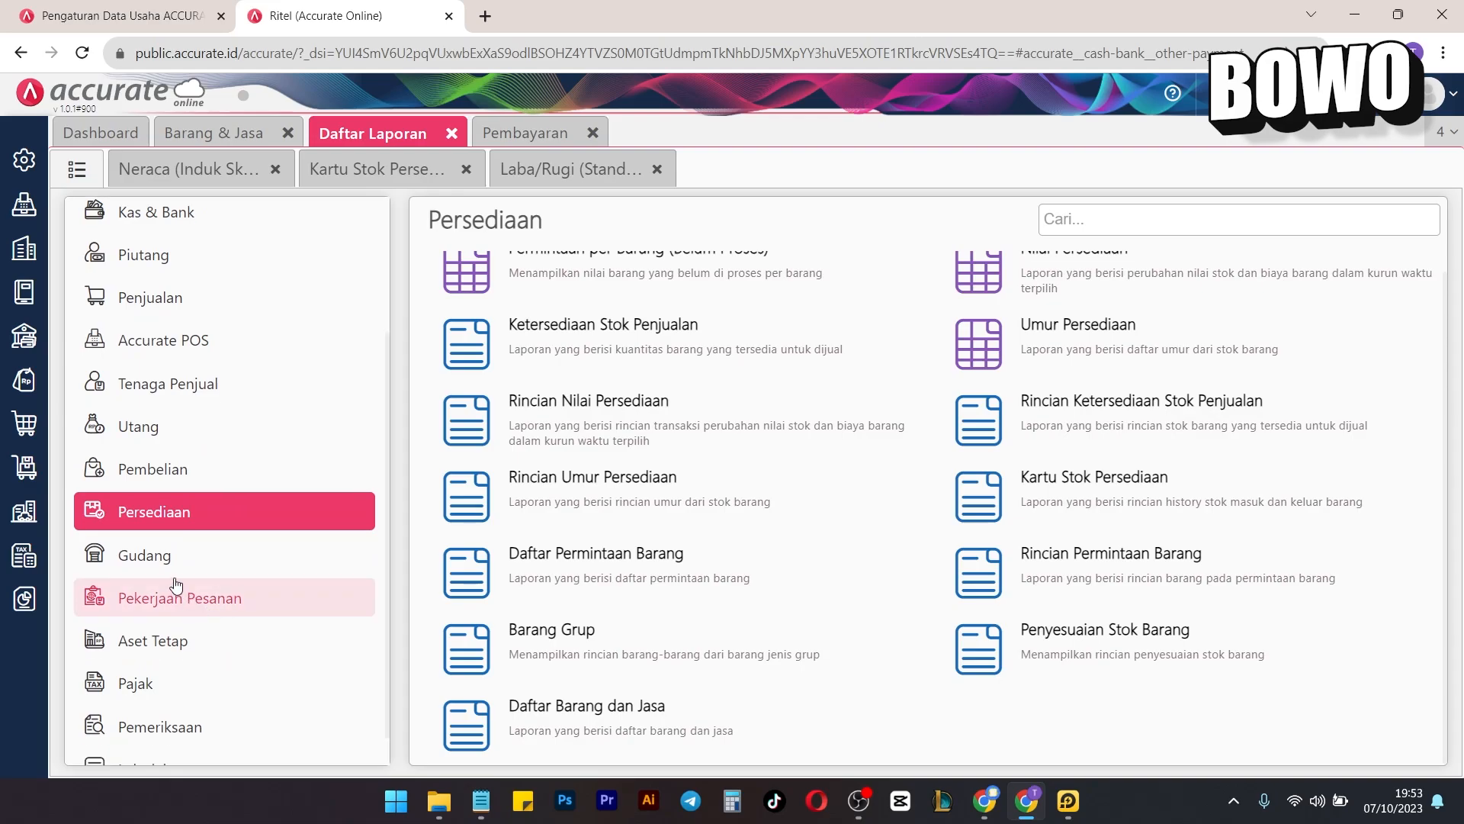
left_click(170, 561)
scroll(244, 538, "down", 1)
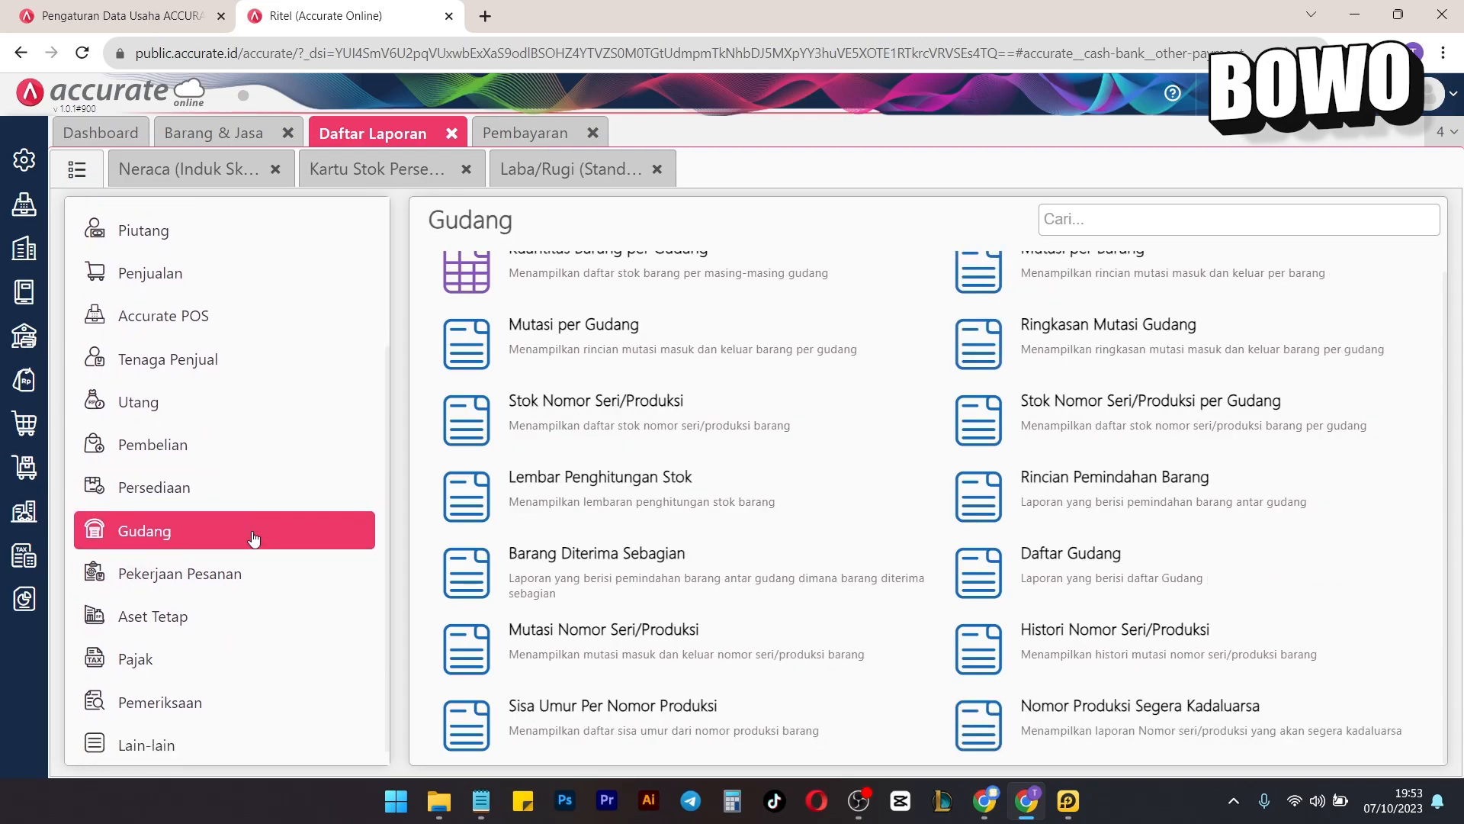
left_click(231, 298)
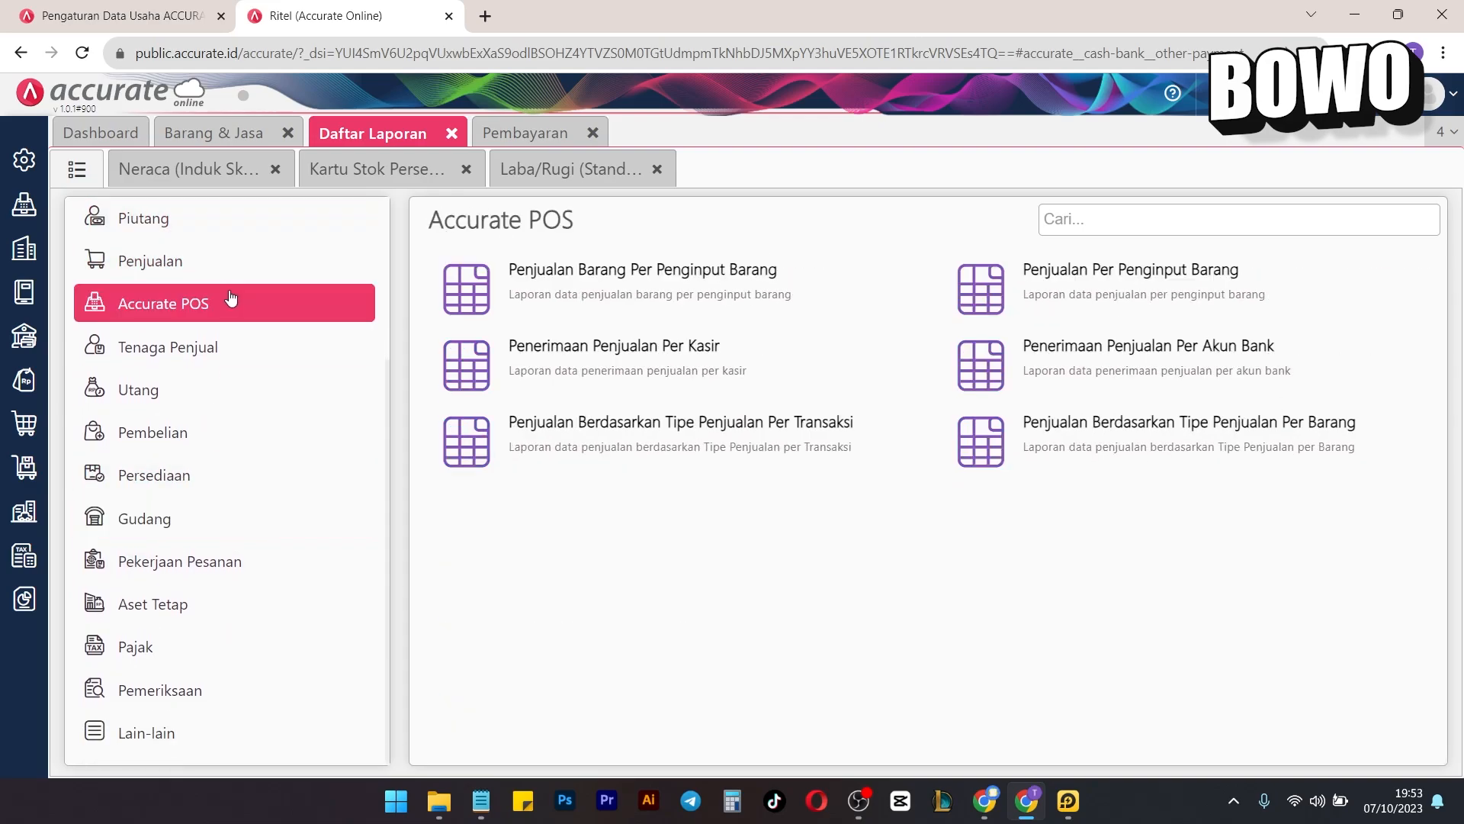